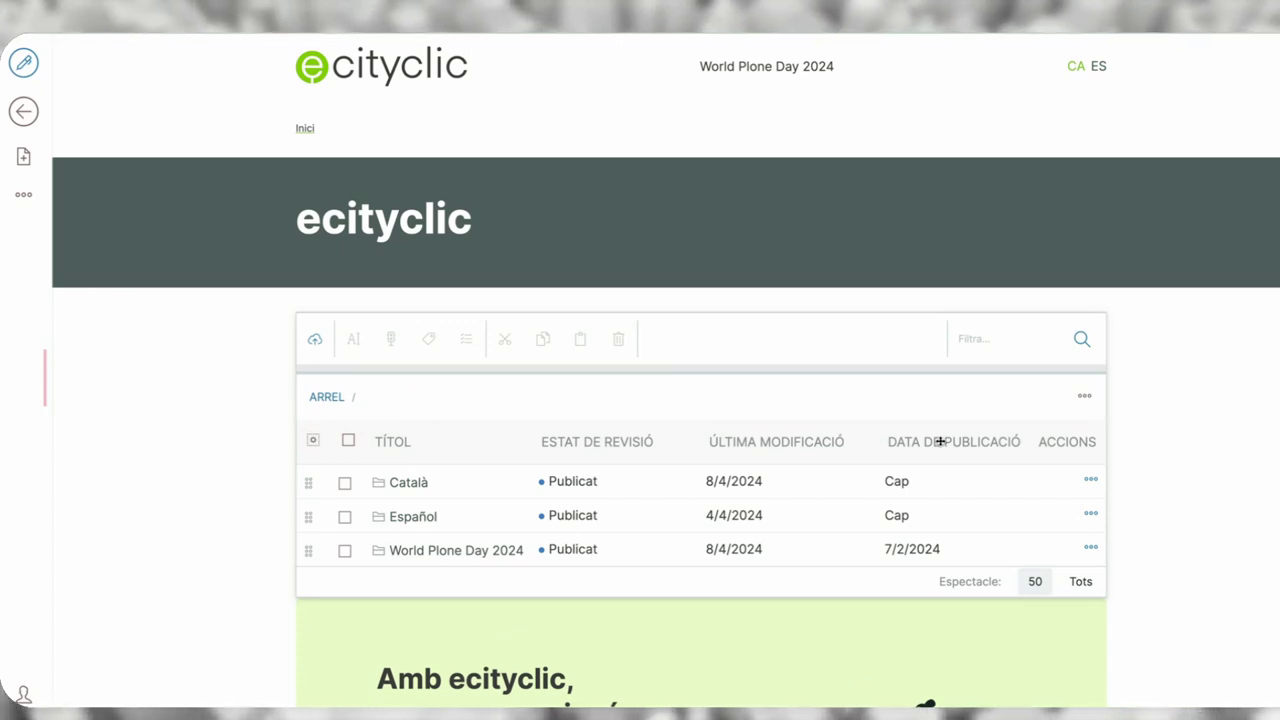
- Select all three items in the root contents listing, then return to the home page view
{"action": "left_click", "coordinate": [347, 443]}
{"action": "left_click", "coordinate": [389, 508]}
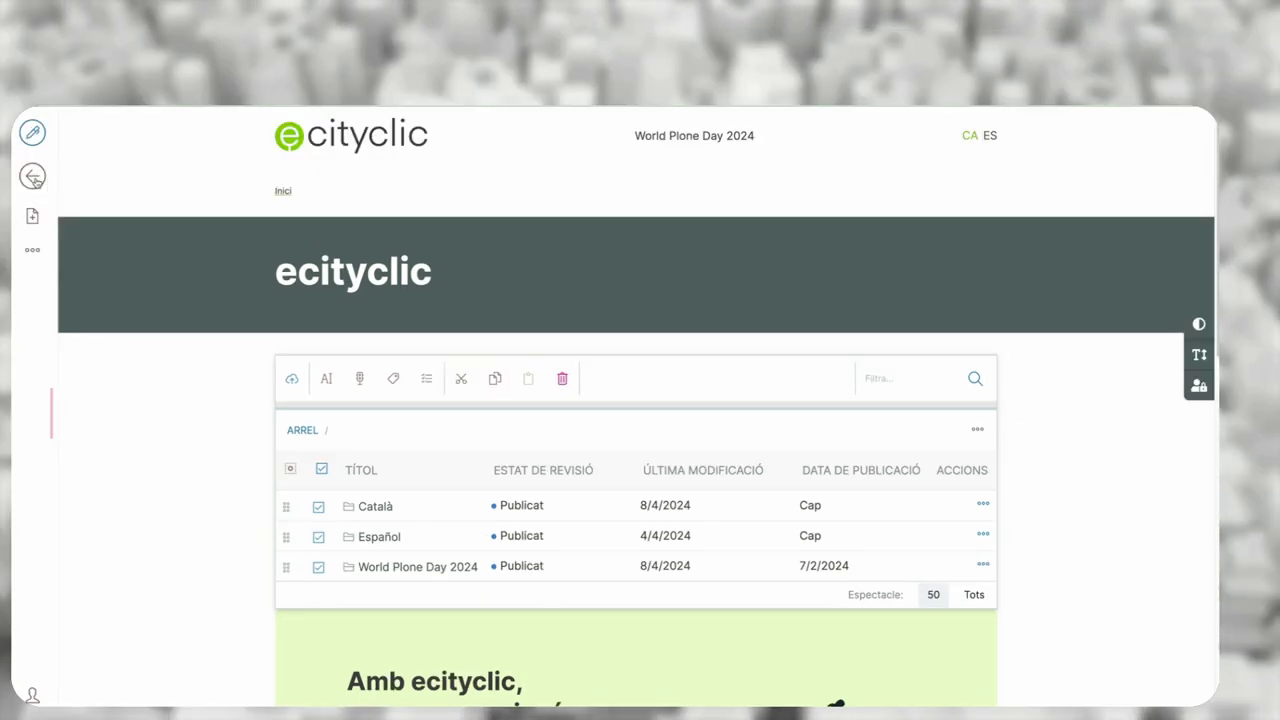
{"action": "left_click", "coordinate": [25, 113]}
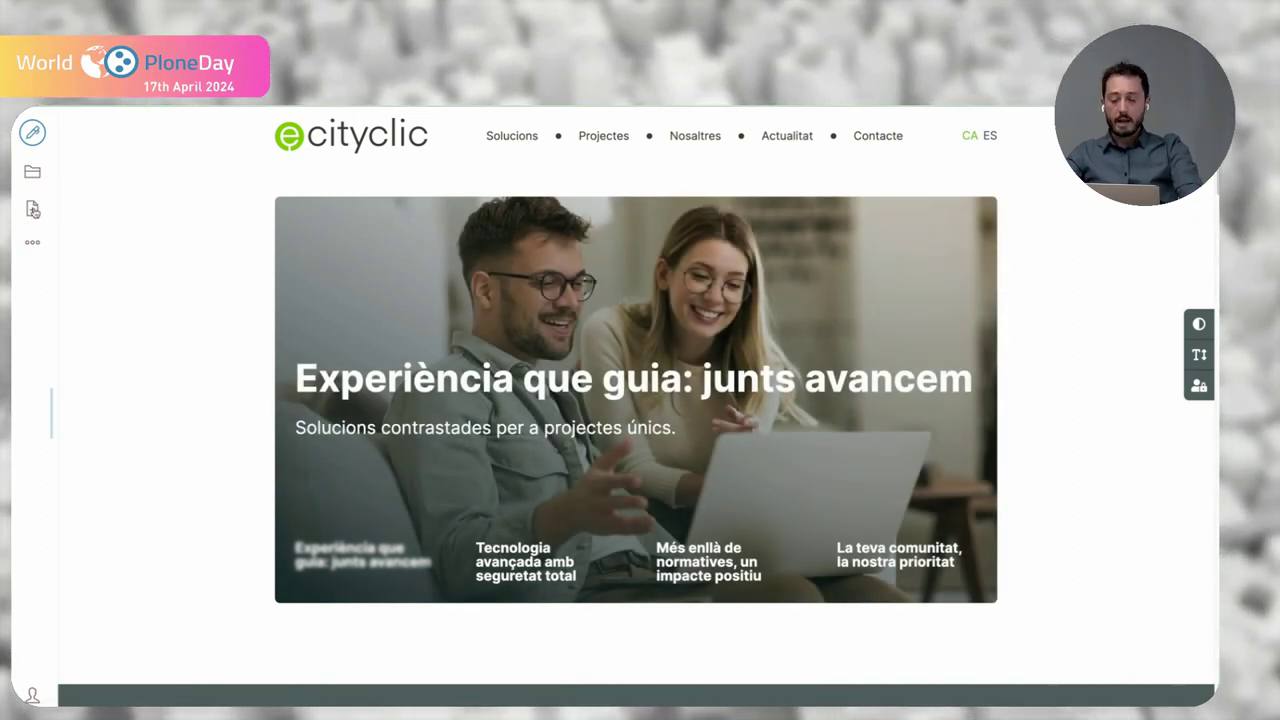
- Glance at the add-content list, then show the Català section's extra actions (Publicat, Llistat view)
{"action": "left_click", "coordinate": [33, 210]}
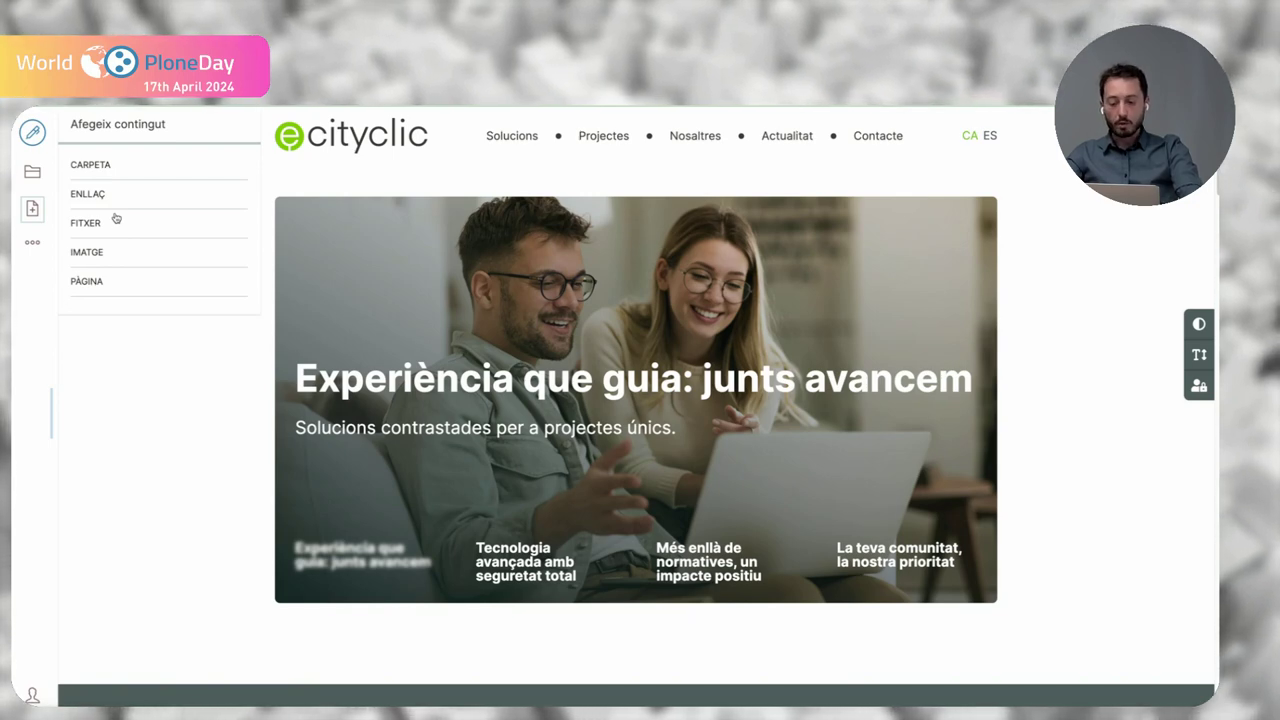
{"action": "left_click", "coordinate": [131, 371]}
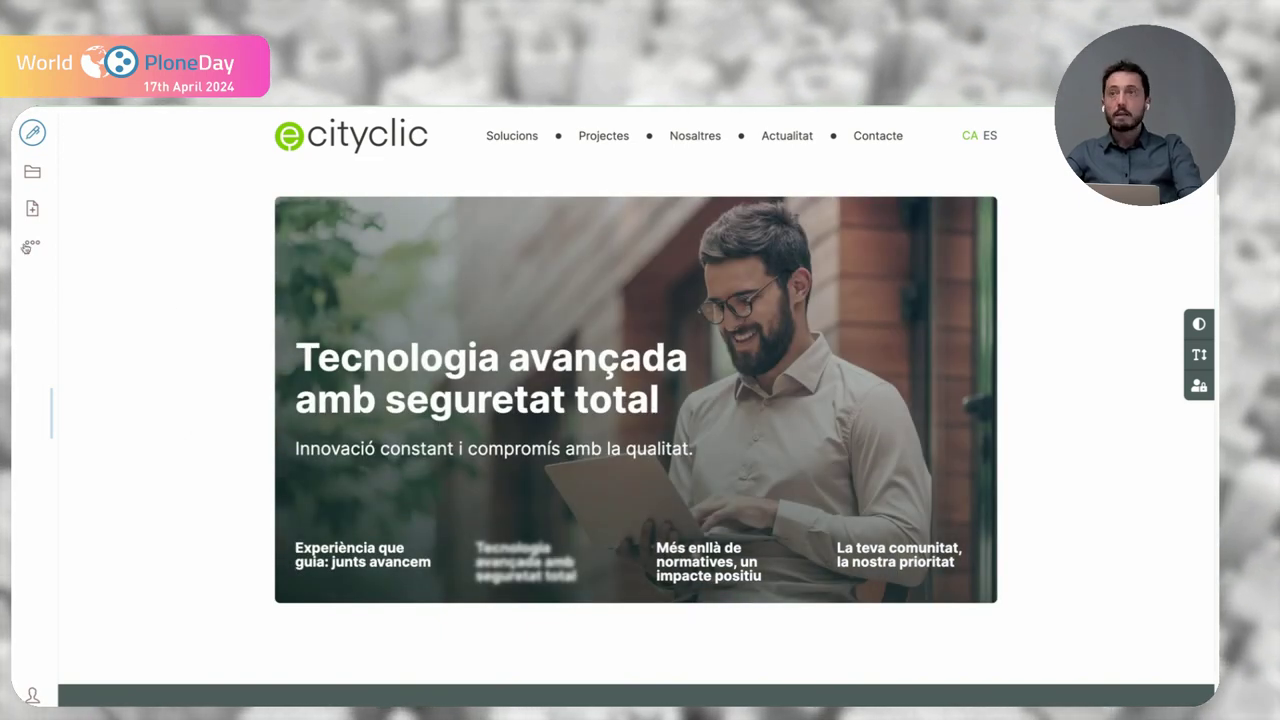
{"action": "left_click", "coordinate": [28, 246]}
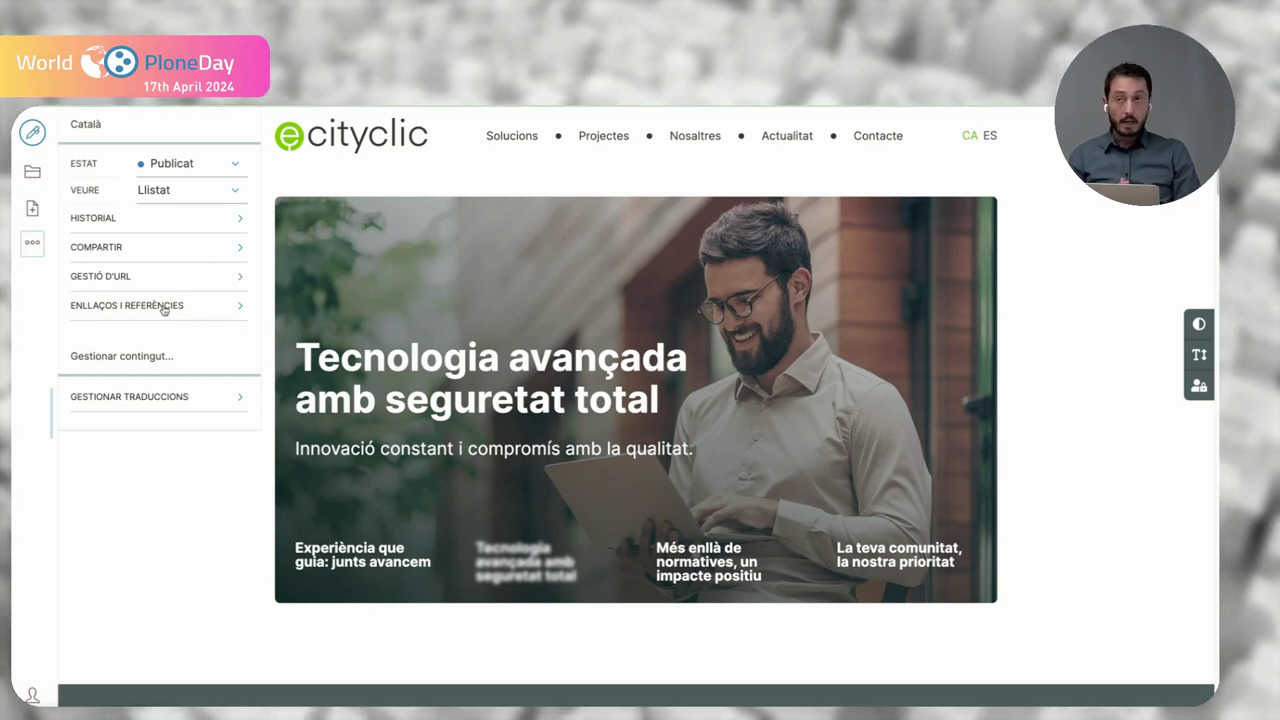
- Go through the root contents to the World Plone Day 2024 folder and collapse the toolbar
{"action": "left_click", "coordinate": [33, 178]}
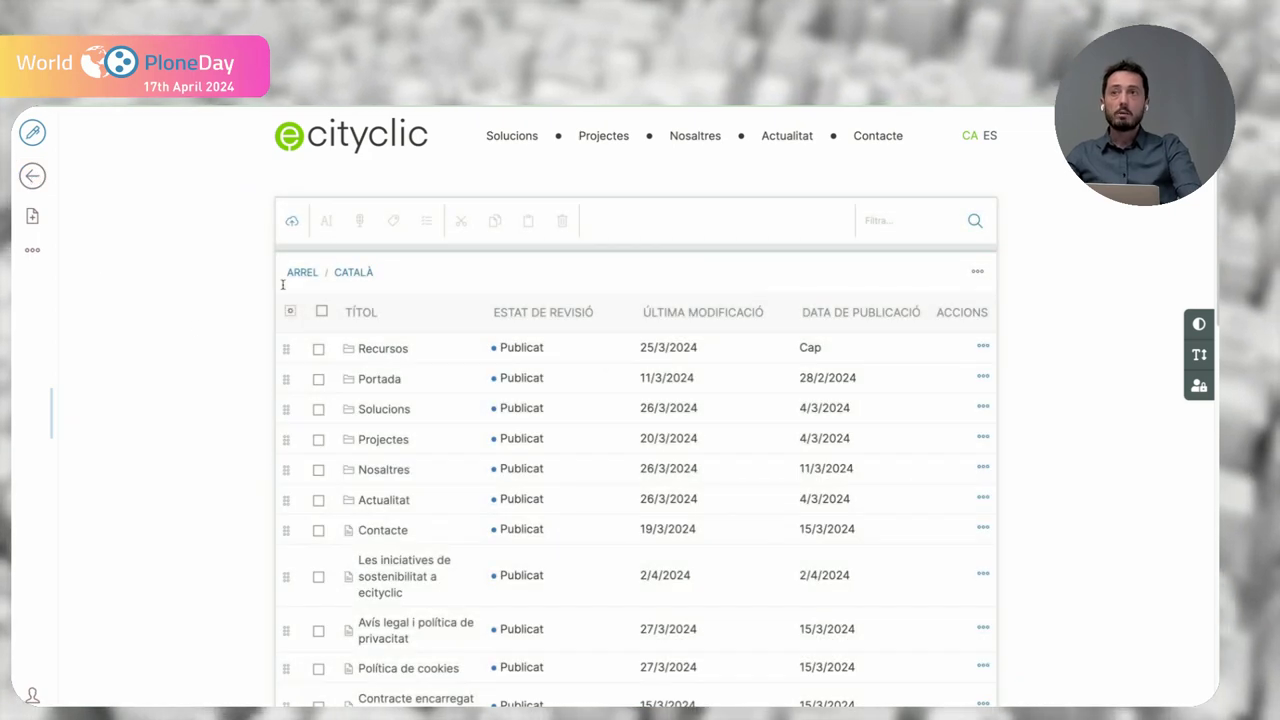
{"action": "left_click", "coordinate": [300, 272]}
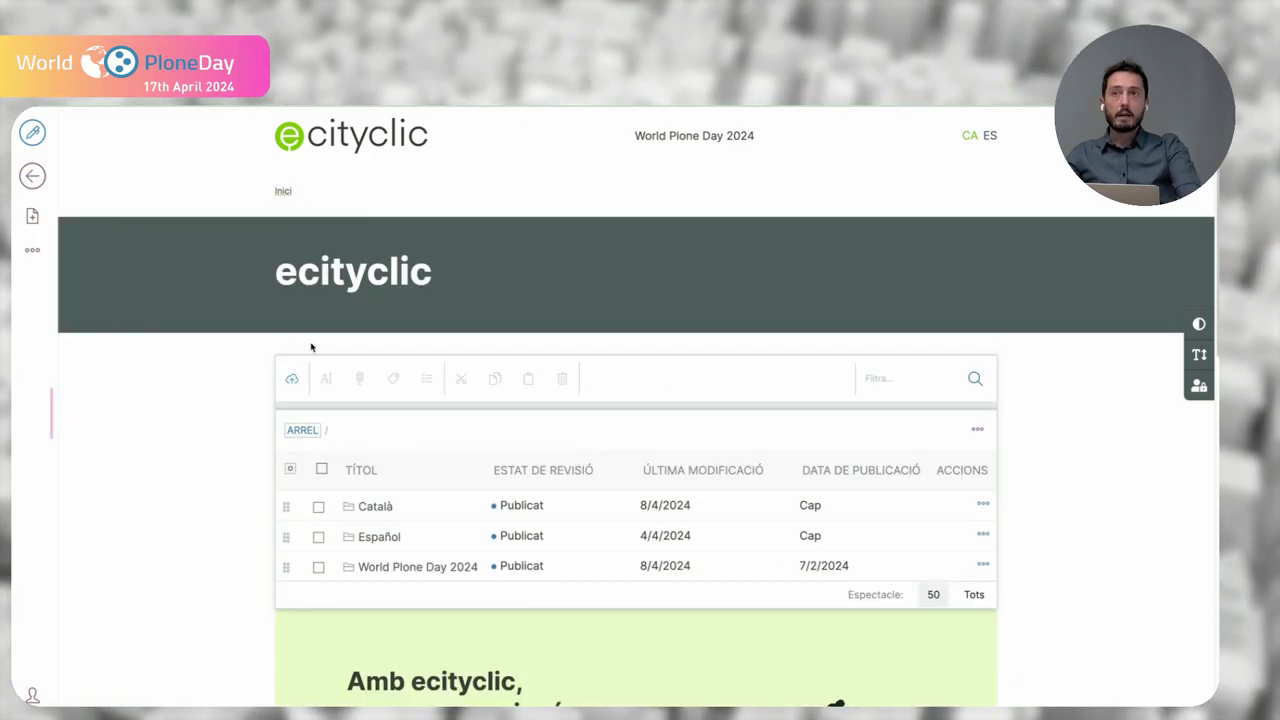
{"action": "left_click", "coordinate": [380, 572]}
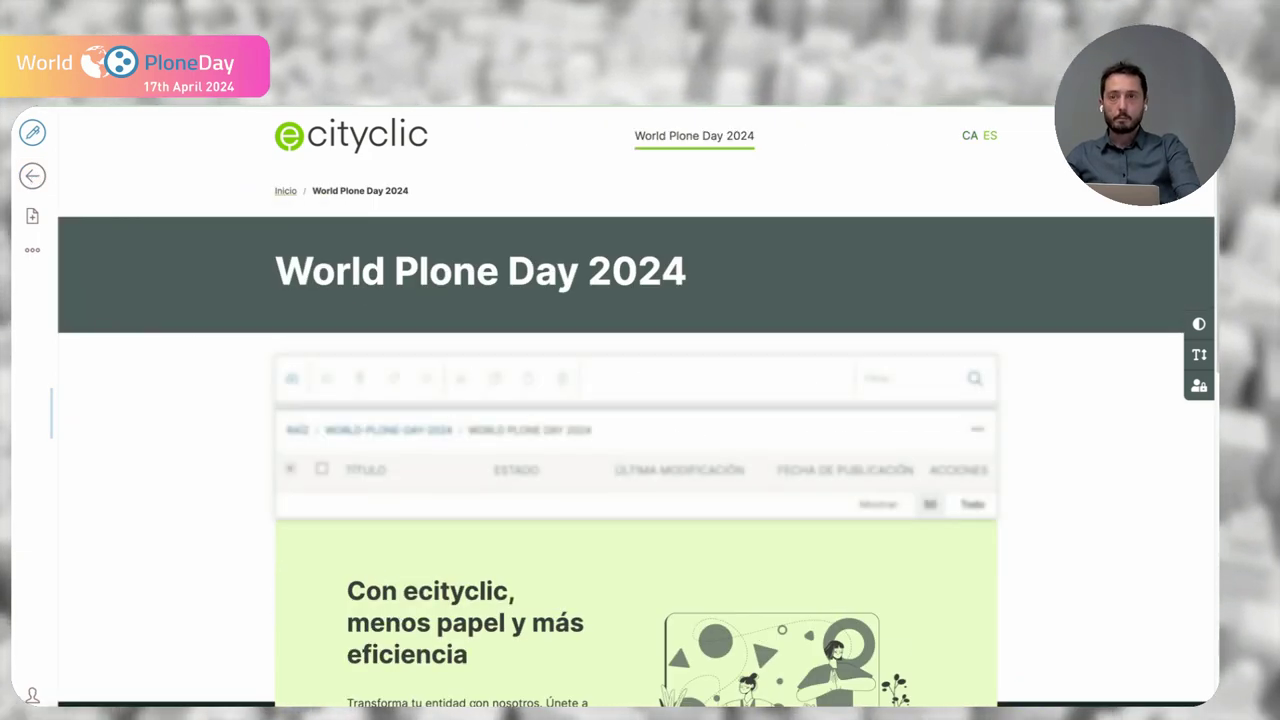
{"action": "left_click", "coordinate": [52, 426]}
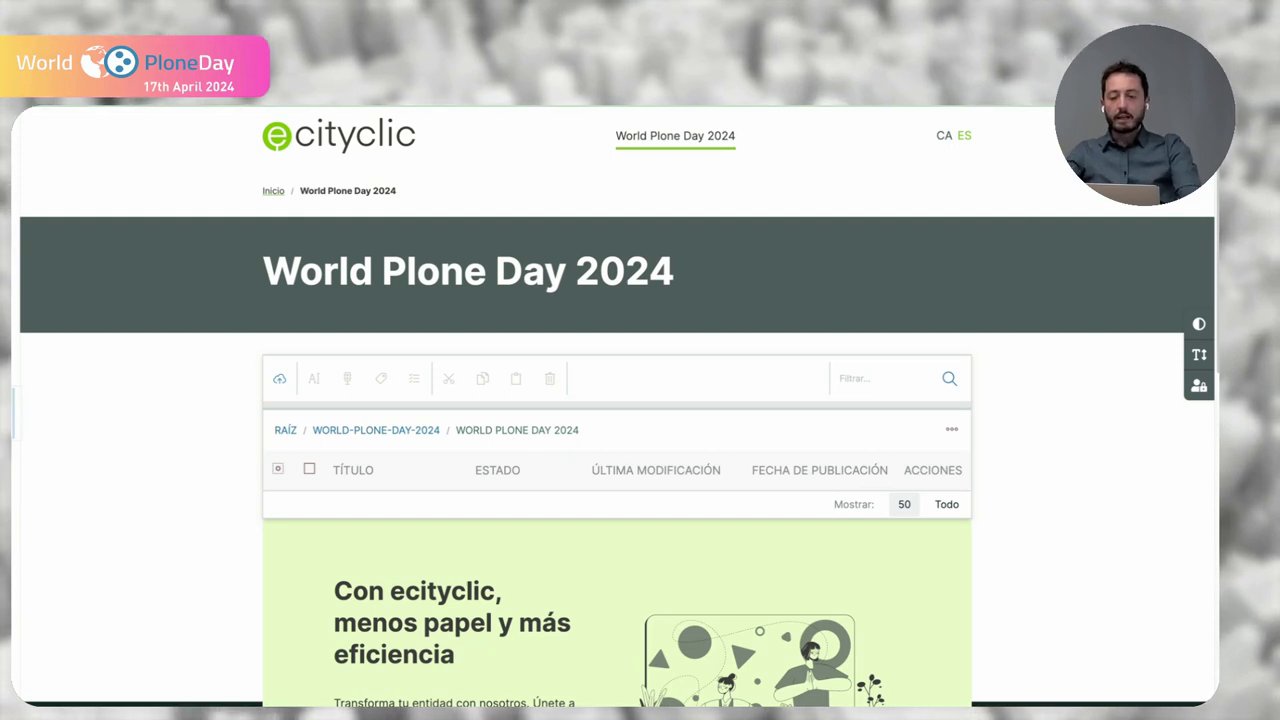
- Restore the editing toolbar and list the content types addable to World Plone Day 2024
{"action": "left_click", "coordinate": [14, 428]}
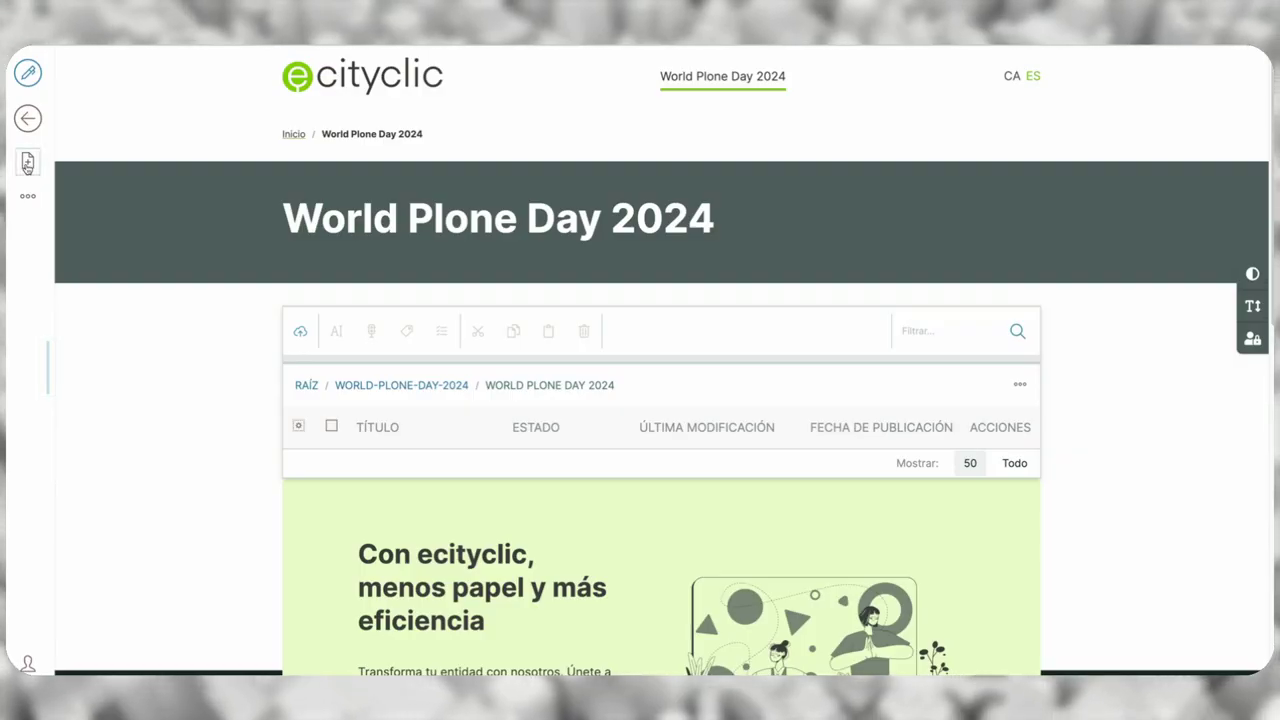
{"action": "left_click", "coordinate": [27, 163]}
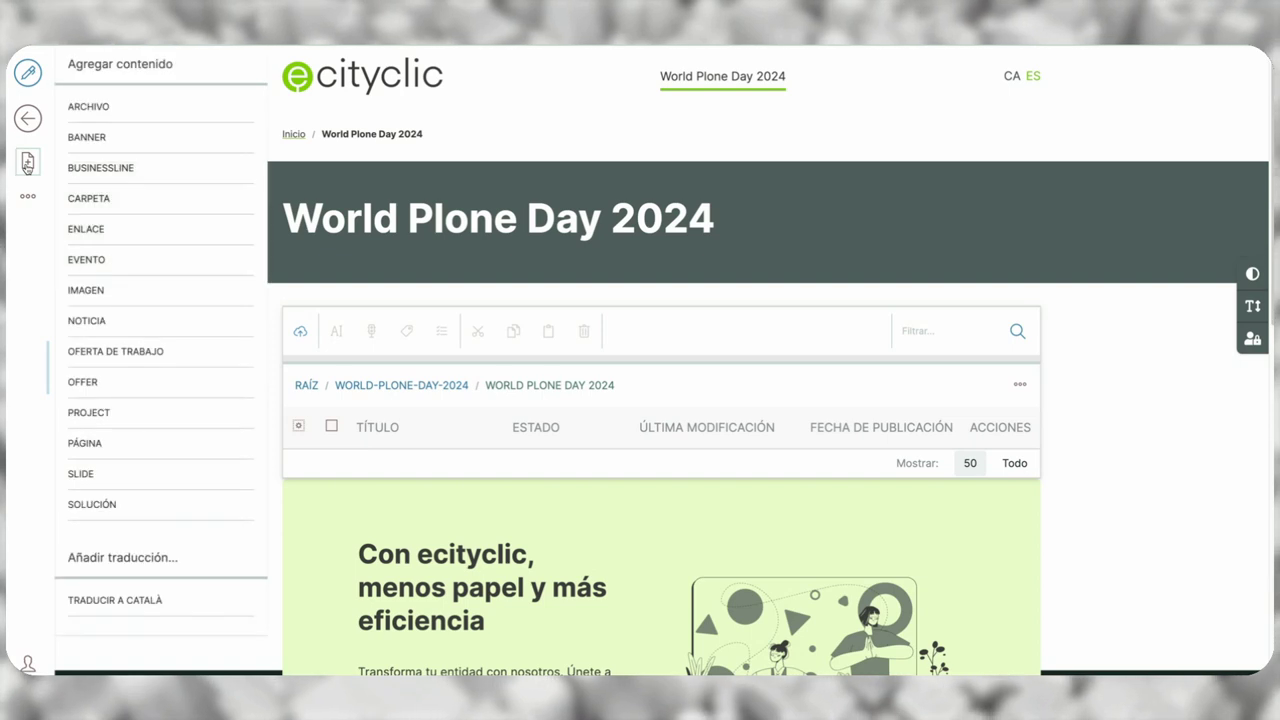
- Create a Página titled 'Comunicación Digital' described as 'Descripción sobre comunicación digital', with settings expanded
{"action": "left_click", "coordinate": [120, 443]}
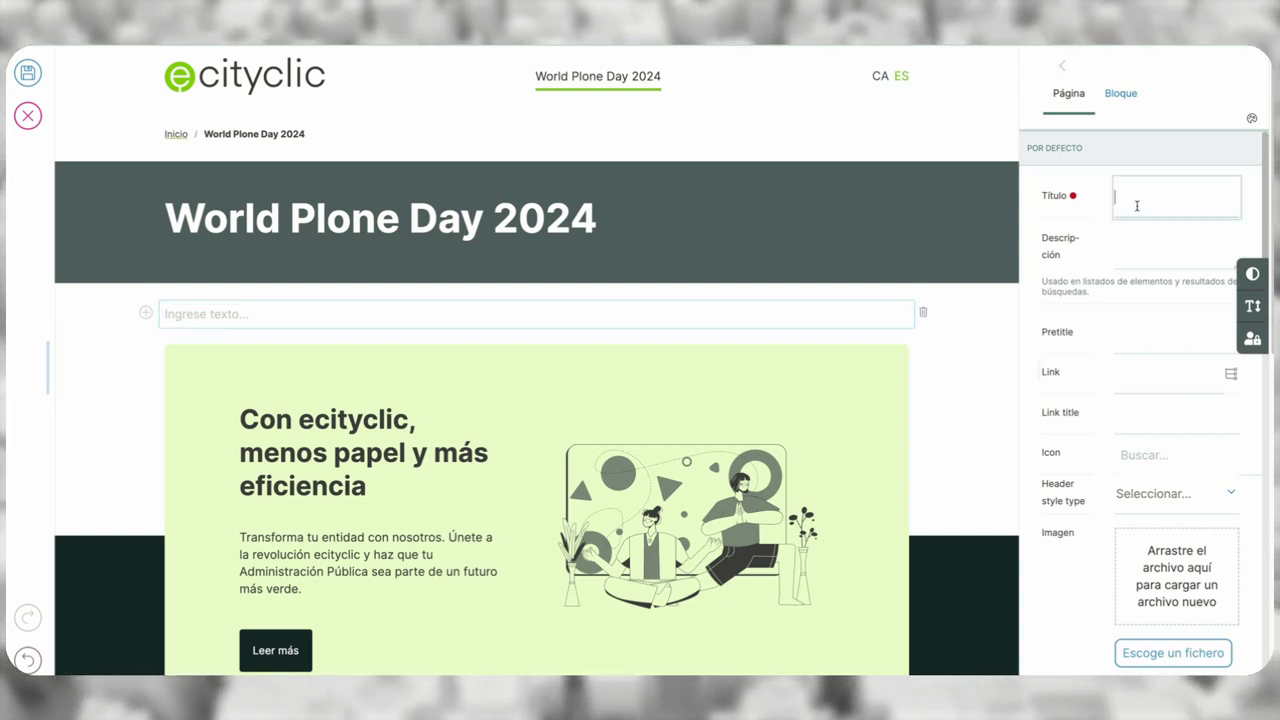
{"action": "left_click", "coordinate": [1138, 206]}
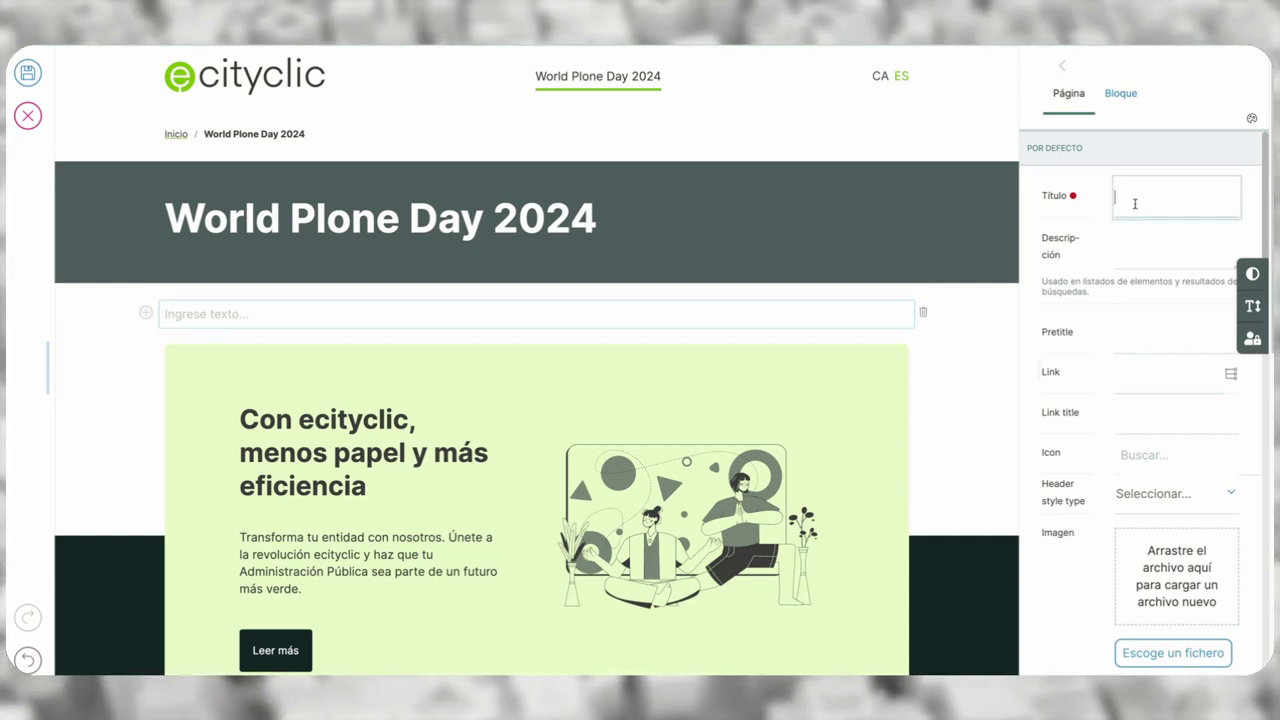
{"action": "type", "text": "Comunicaci"}
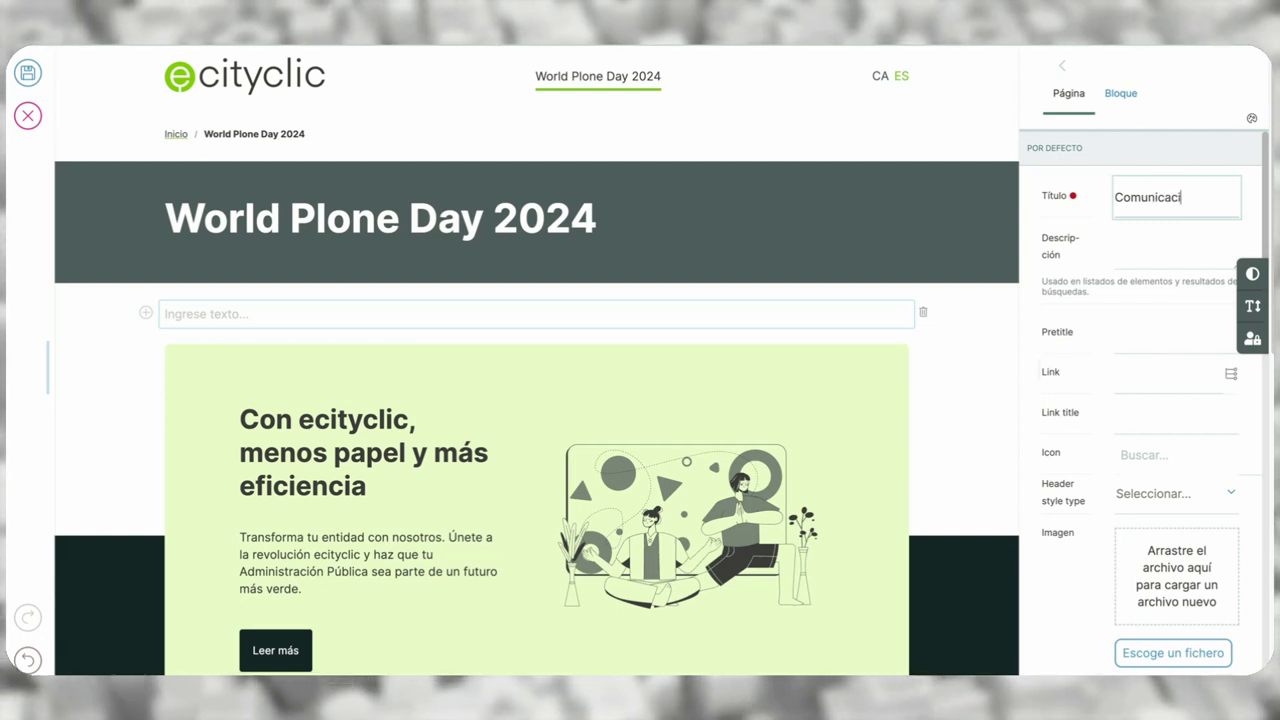
{"action": "type", "text": "ón Digital"}
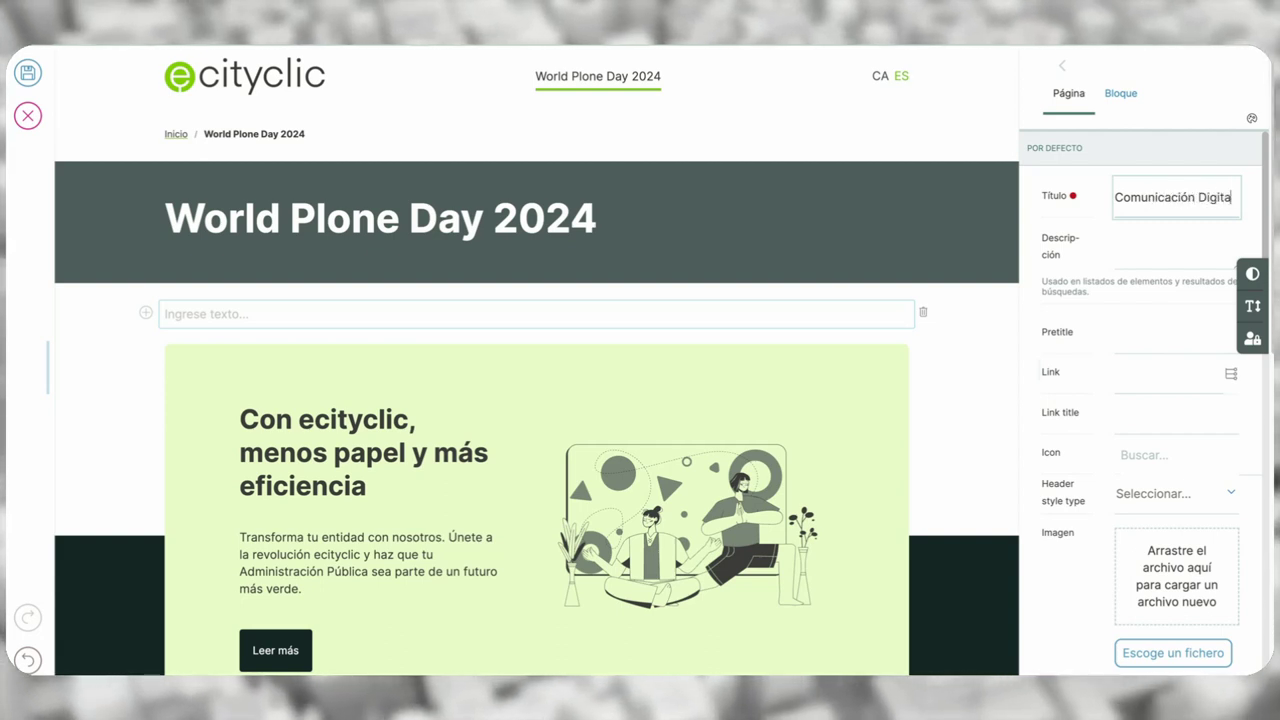
{"action": "left_click", "coordinate": [1129, 234]}
{"action": "type", "text": "D"}
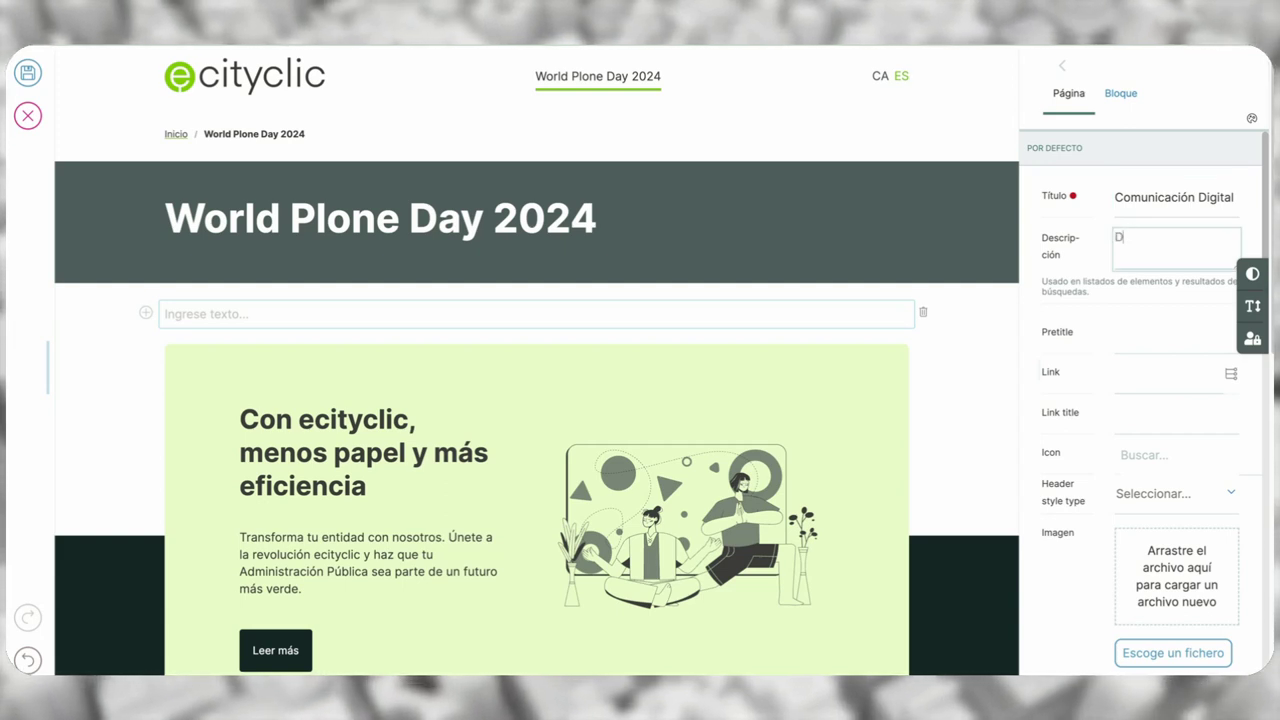
{"action": "type", "text": "escripció"}
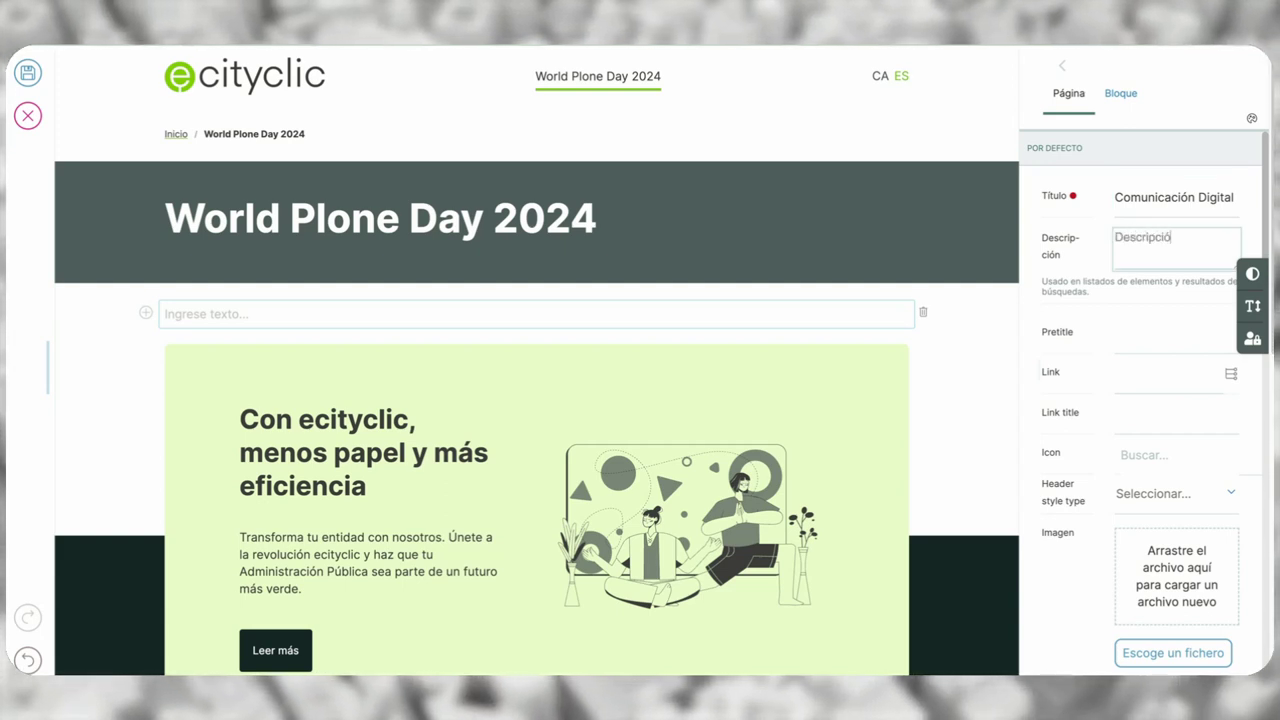
{"action": "type", "text": "n sobre comunica"}
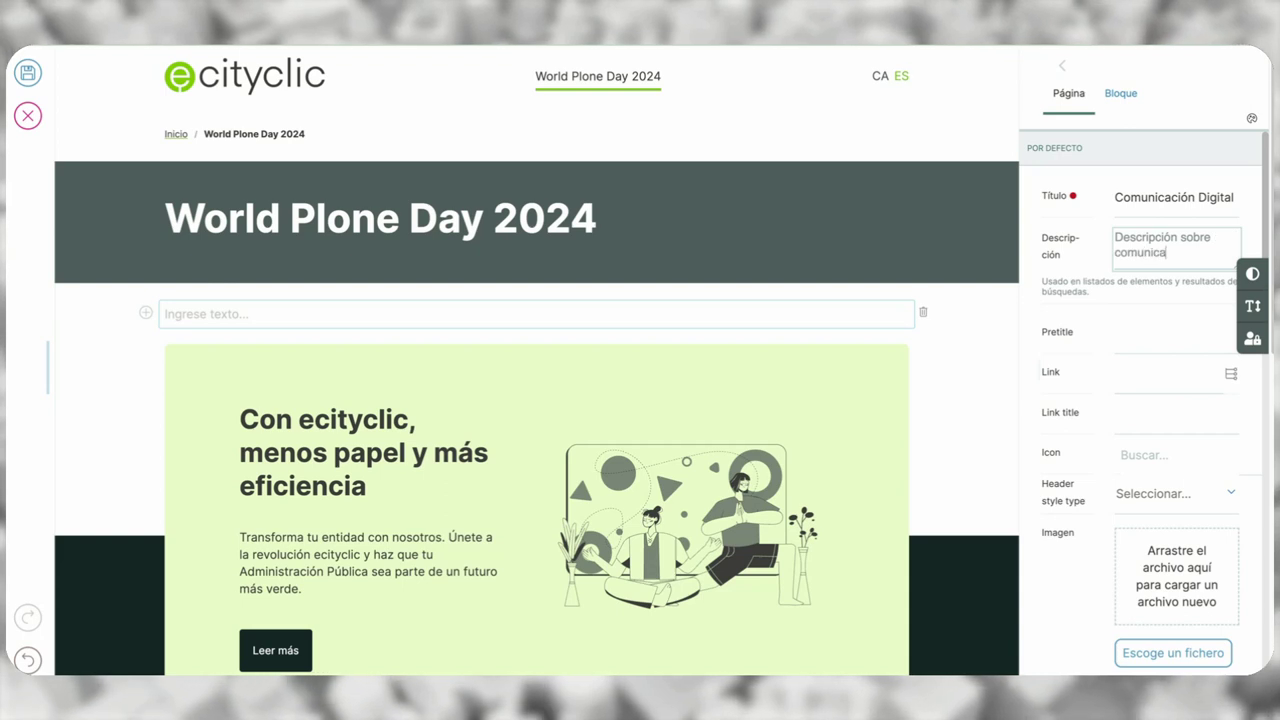
{"action": "type", "text": "ción digital"}
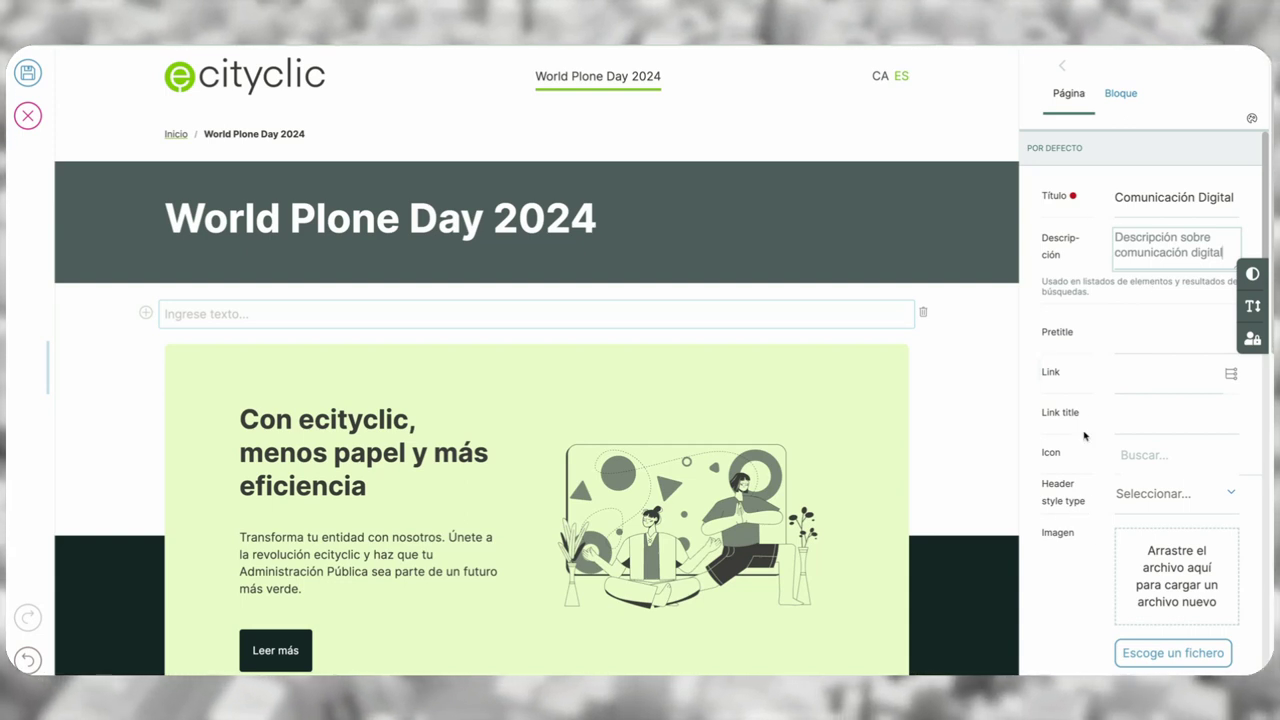
{"action": "left_click", "coordinate": [1062, 73]}
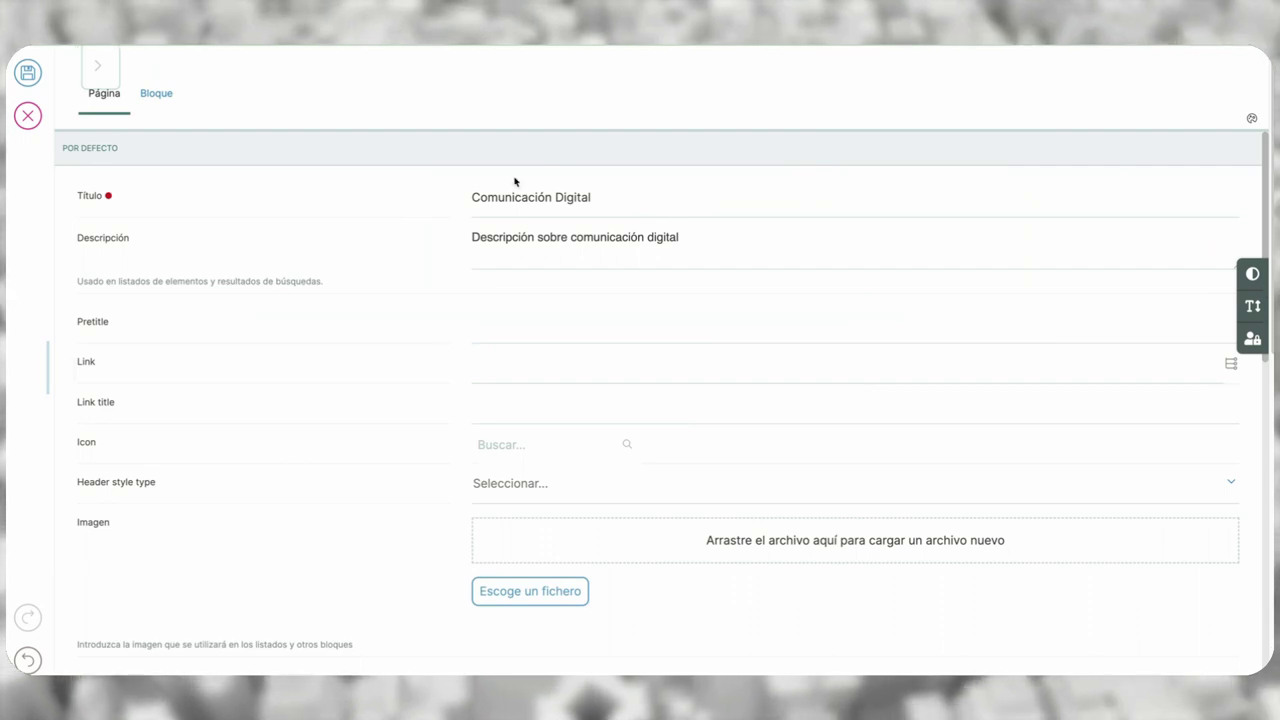
- Review the expanded page settings, then shrink them back to a narrow side panel
{"action": "scroll", "coordinate": [445, 413], "scroll_direction": "down", "scroll_amount": 5}
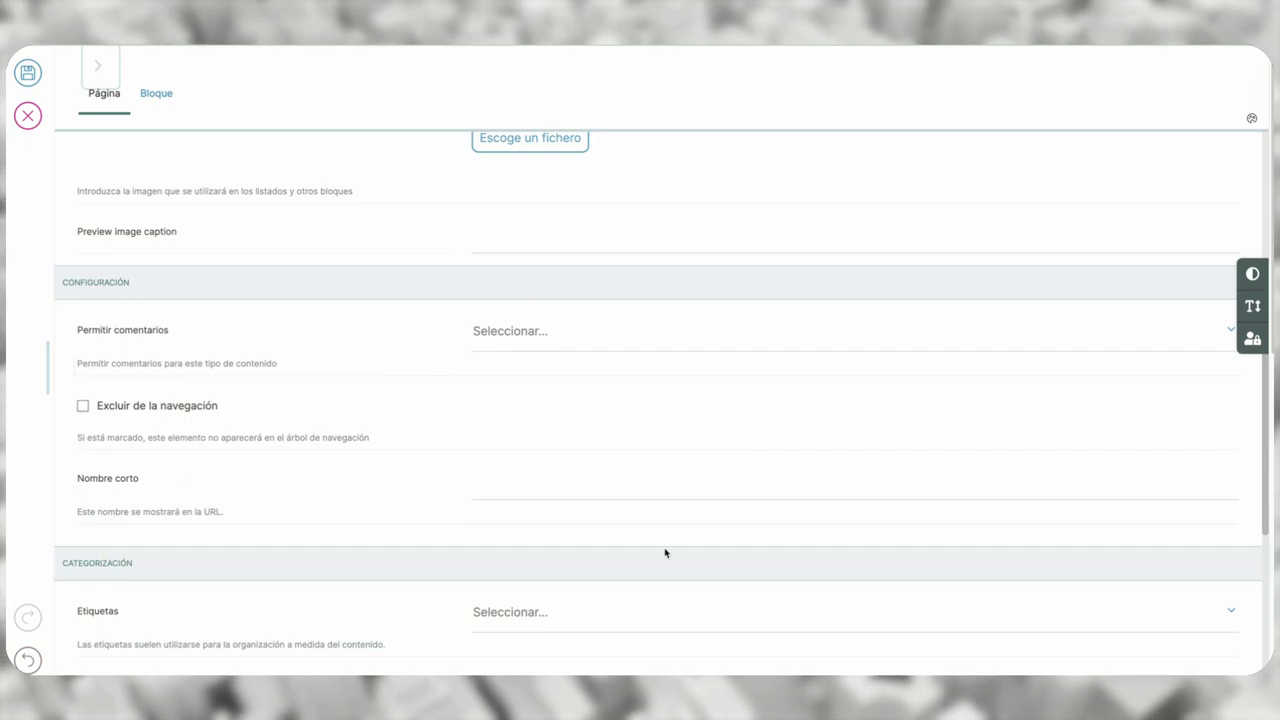
{"action": "scroll", "coordinate": [422, 445], "scroll_direction": "down", "scroll_amount": 3}
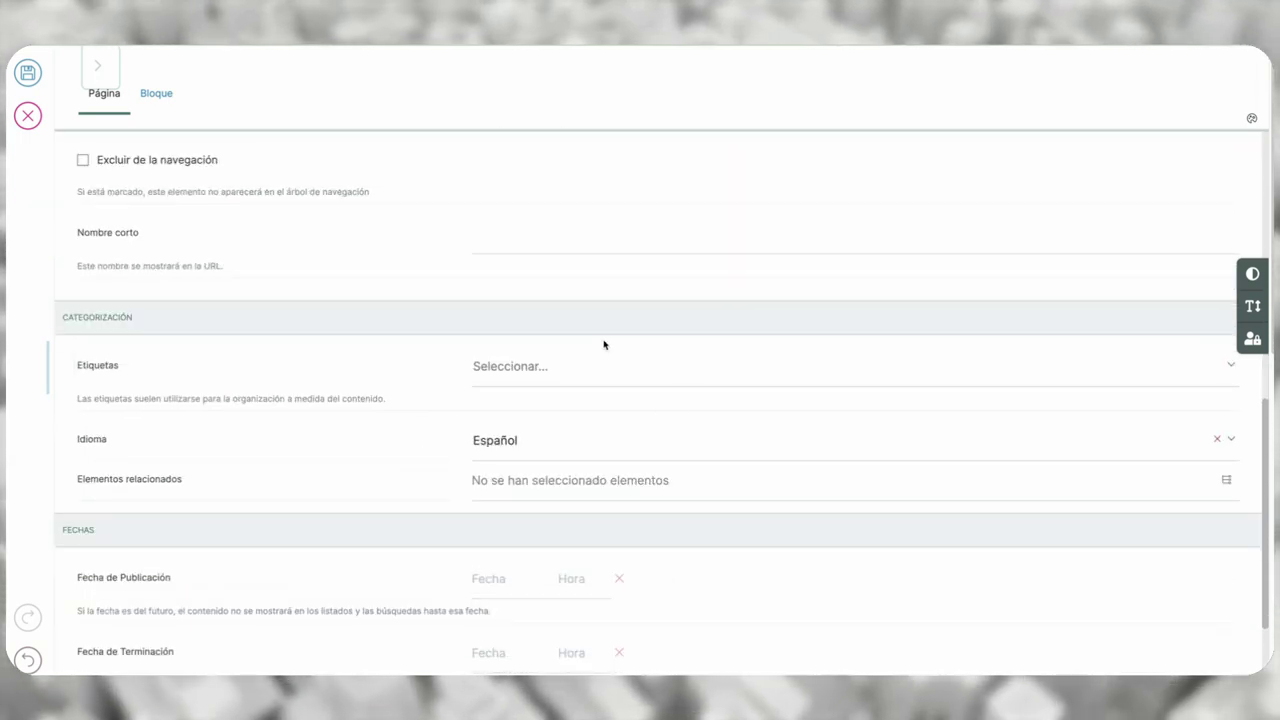
{"action": "scroll", "coordinate": [590, 575], "scroll_direction": "down", "scroll_amount": 2}
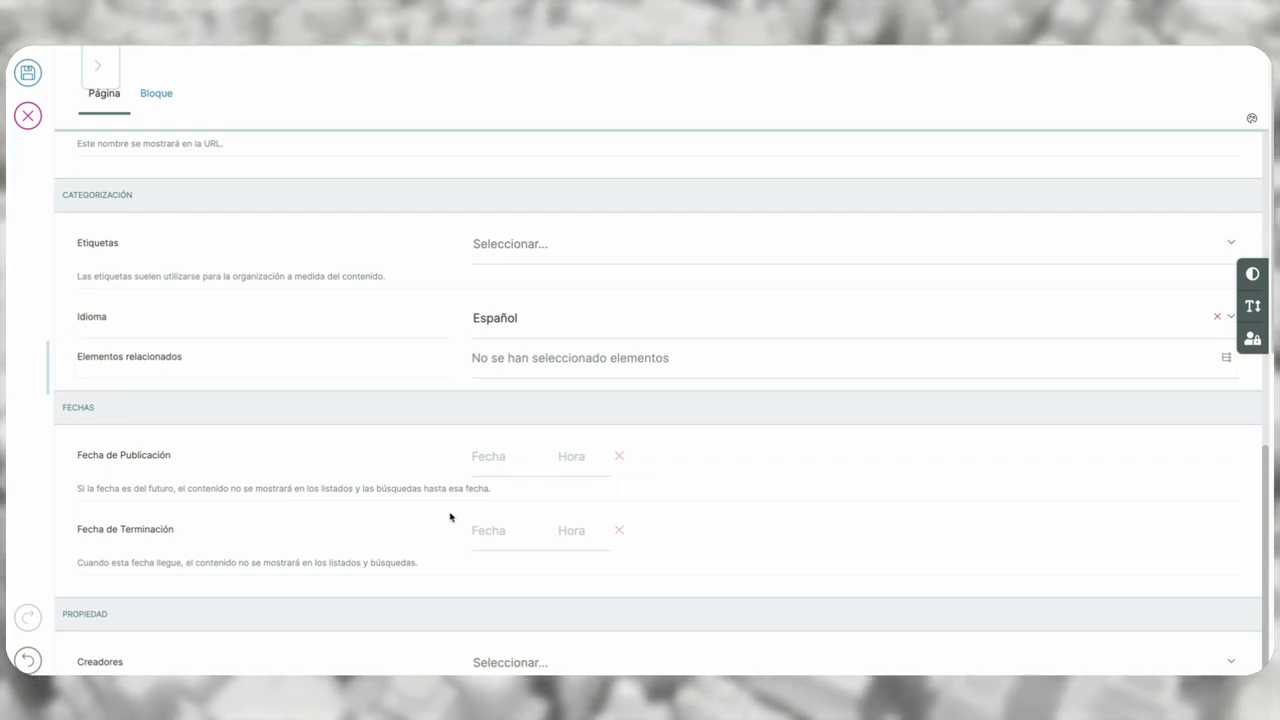
{"action": "scroll", "coordinate": [398, 533], "scroll_direction": "down", "scroll_amount": 3}
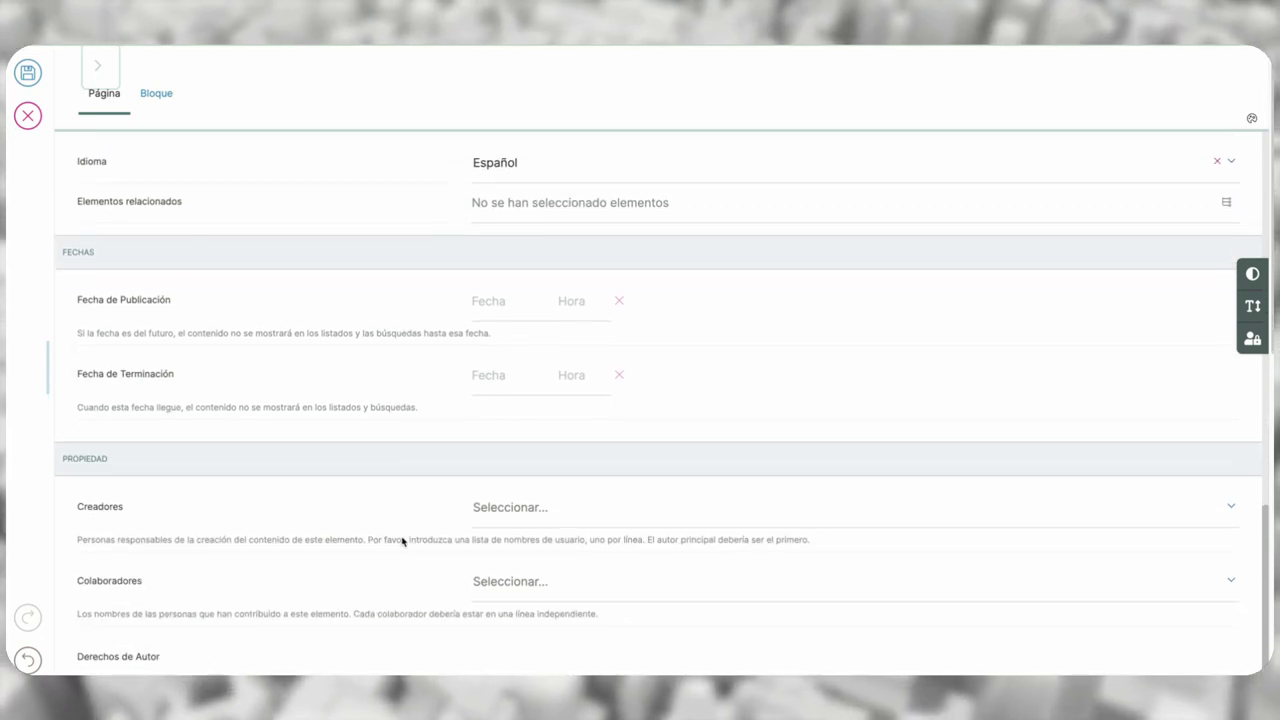
{"action": "scroll", "coordinate": [410, 550], "scroll_direction": "up", "scroll_amount": 15}
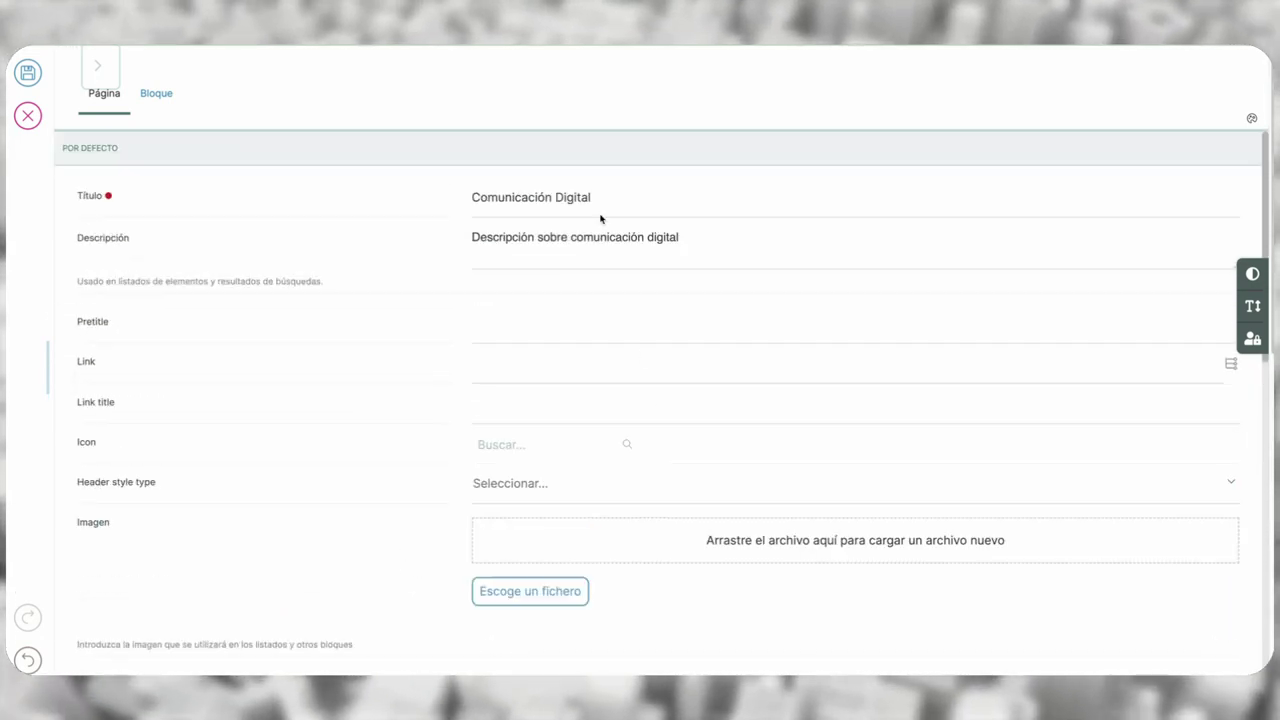
{"action": "left_click", "coordinate": [104, 68]}
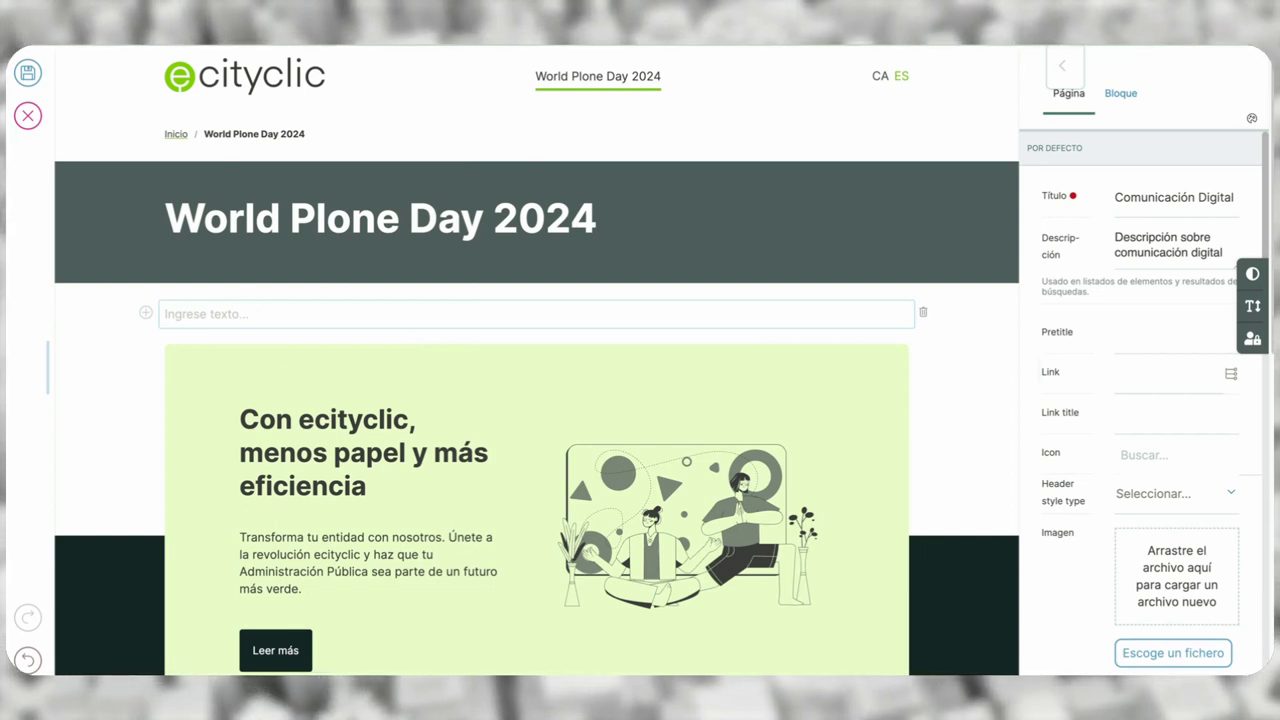
- Write 'La comunicación digital' in the first text block, dropping the link, and start a new block
{"action": "left_click", "coordinate": [343, 316]}
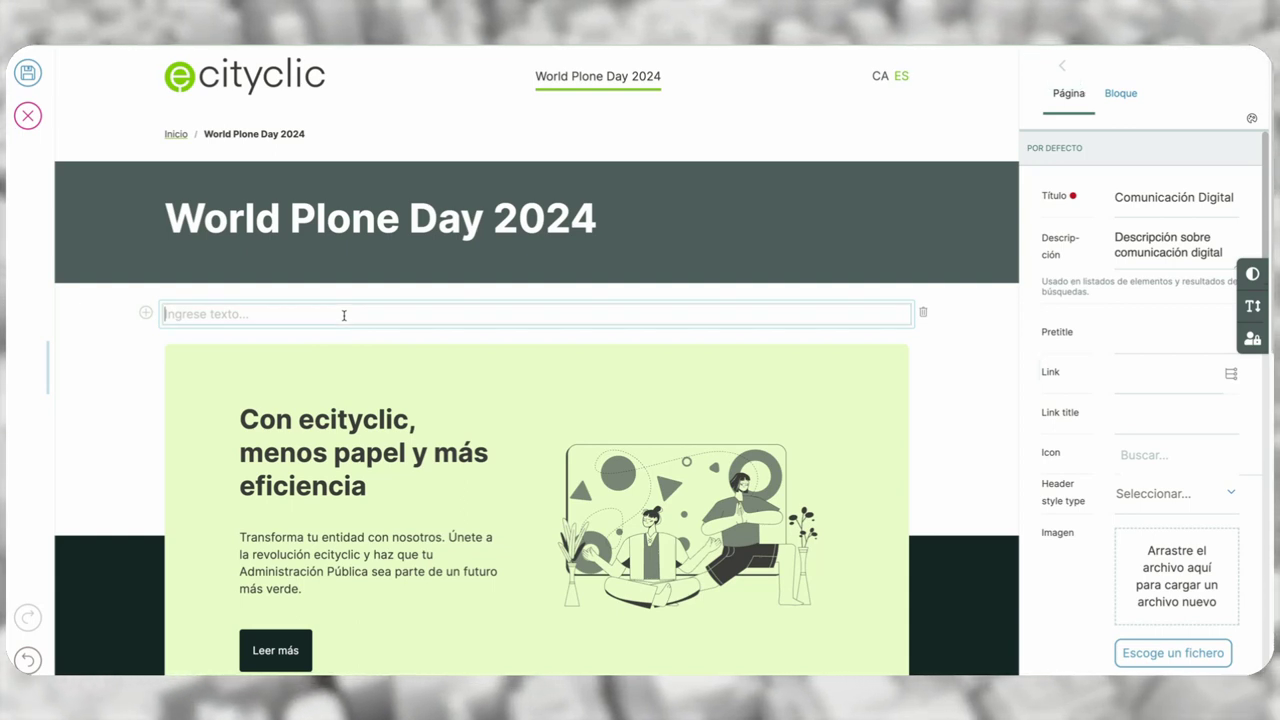
{"action": "type", "text": "La comunica"}
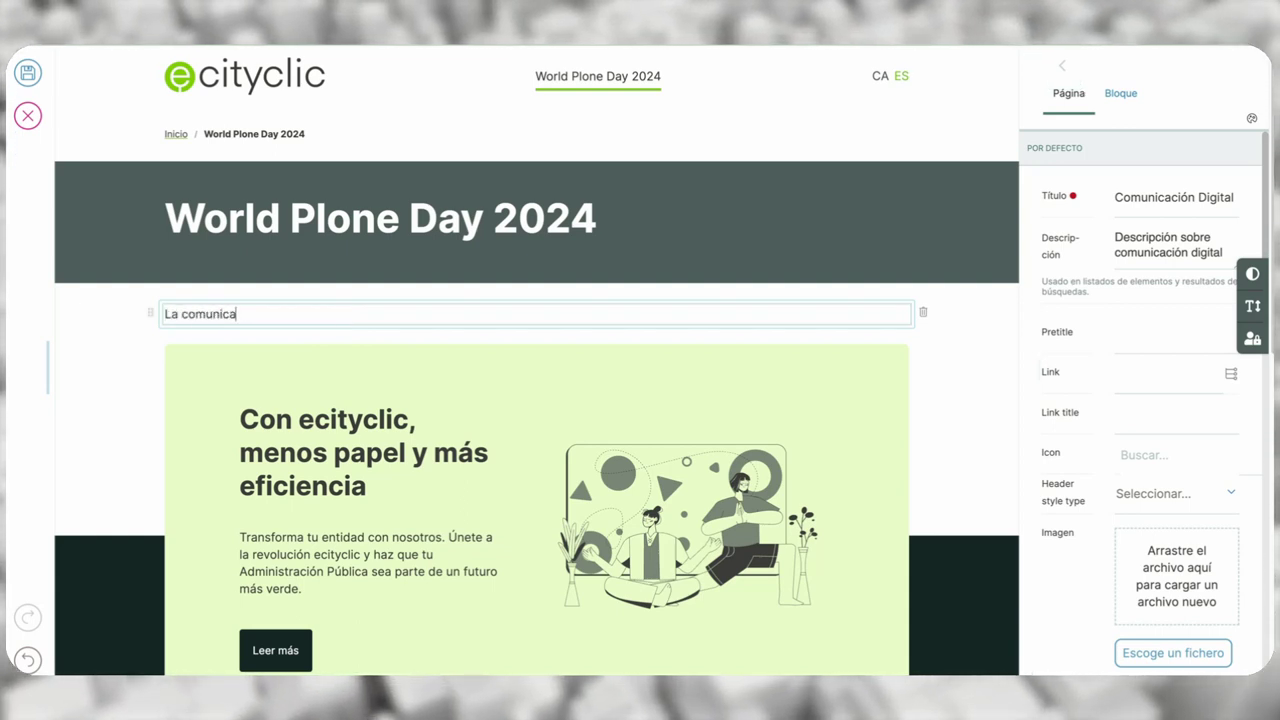
{"action": "type", "text": "ción digital"}
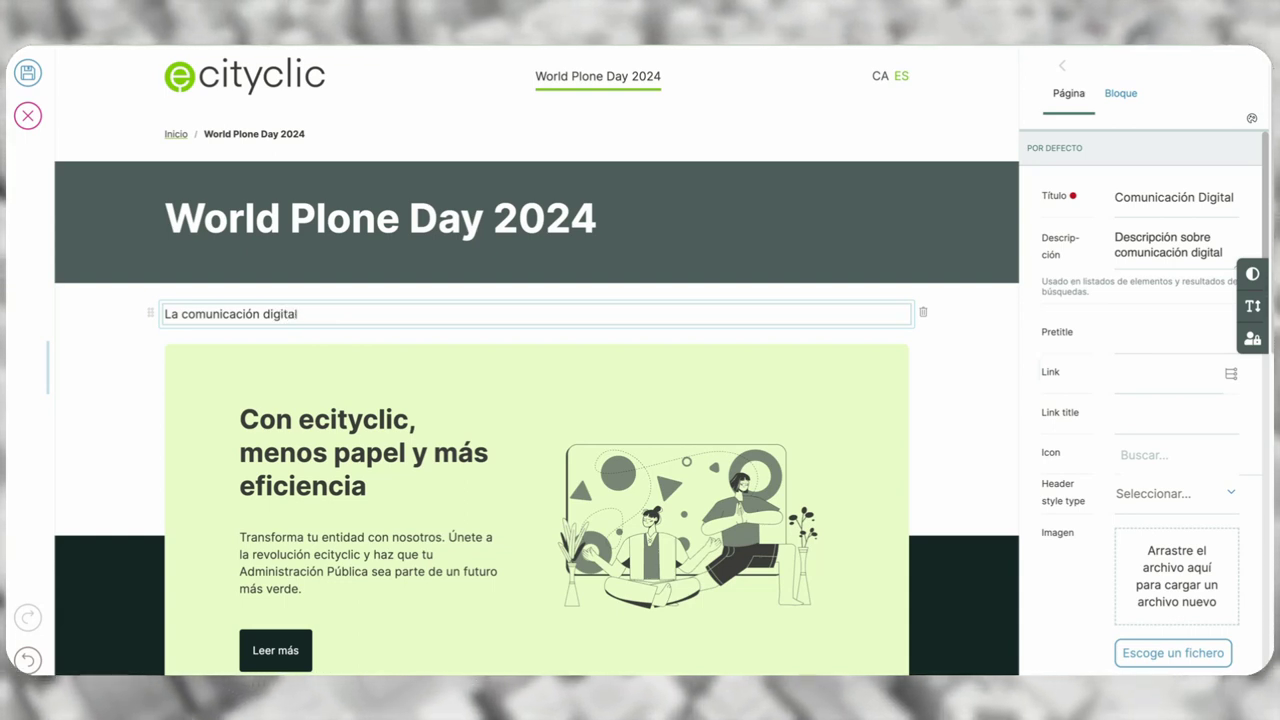
{"action": "left_click_drag", "start_coordinate": [309, 314], "coordinate": [163, 316]}
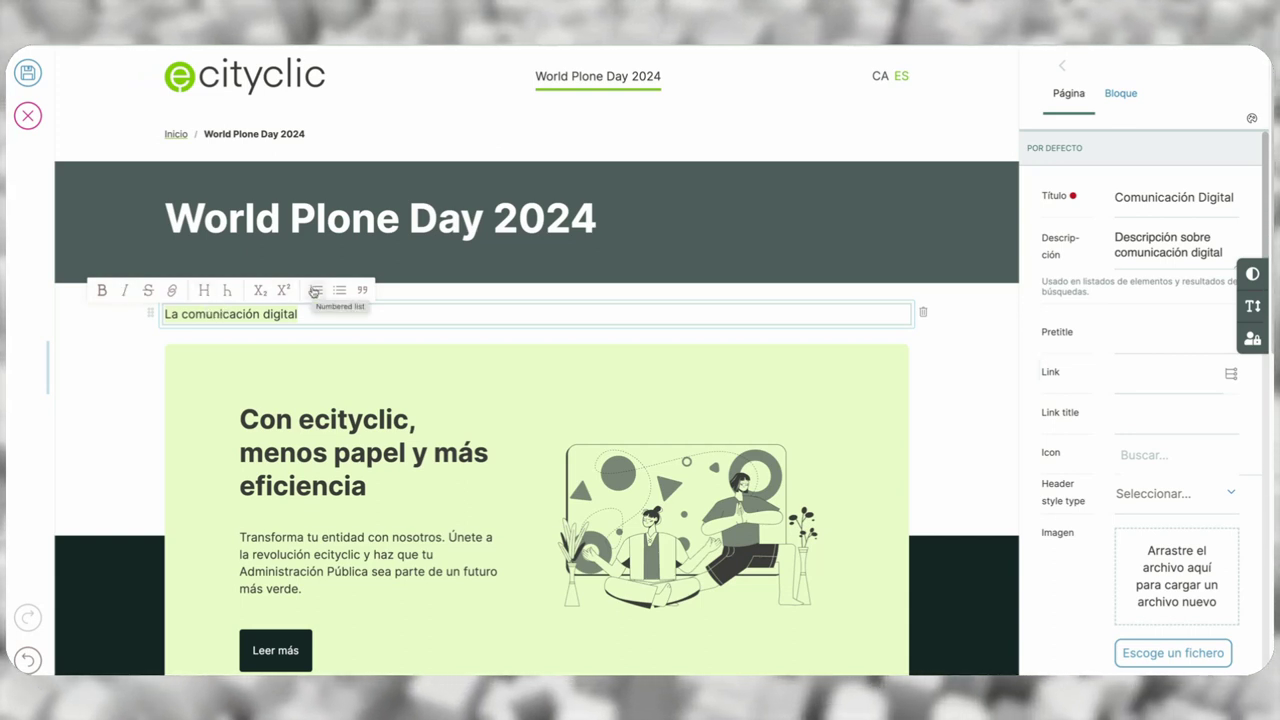
{"action": "left_click", "coordinate": [171, 290]}
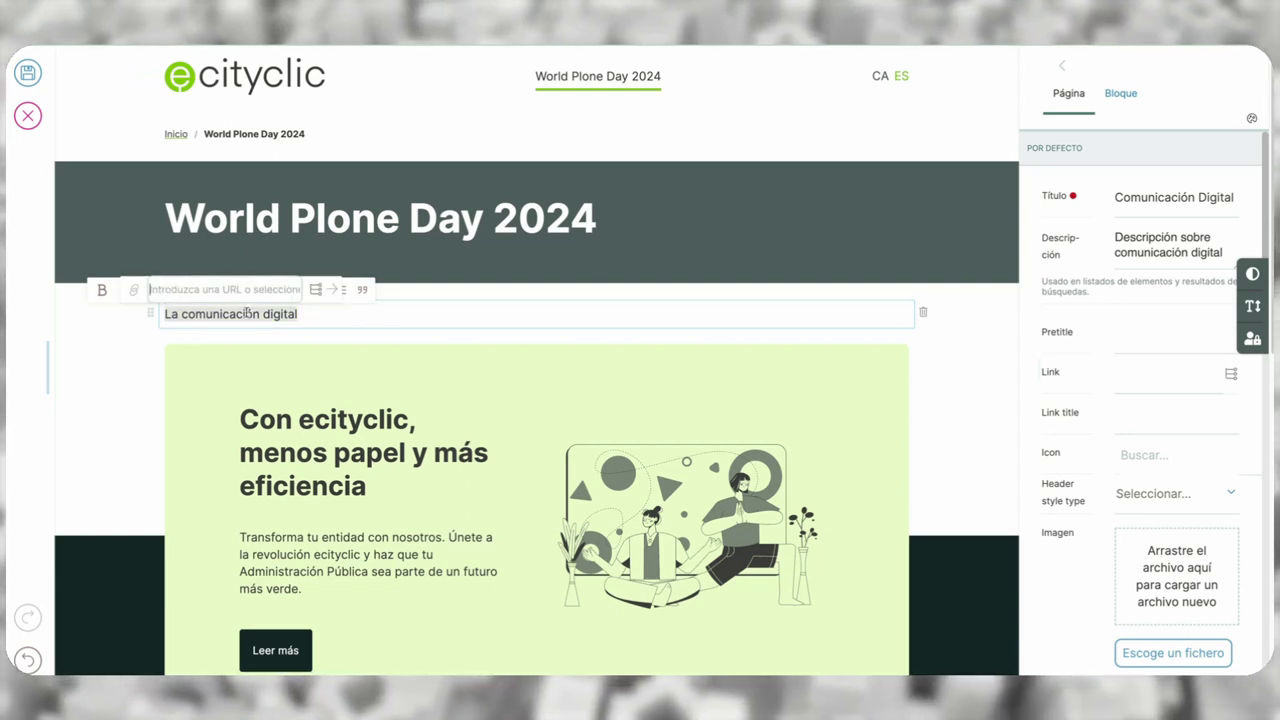
{"action": "left_click", "coordinate": [323, 315]}
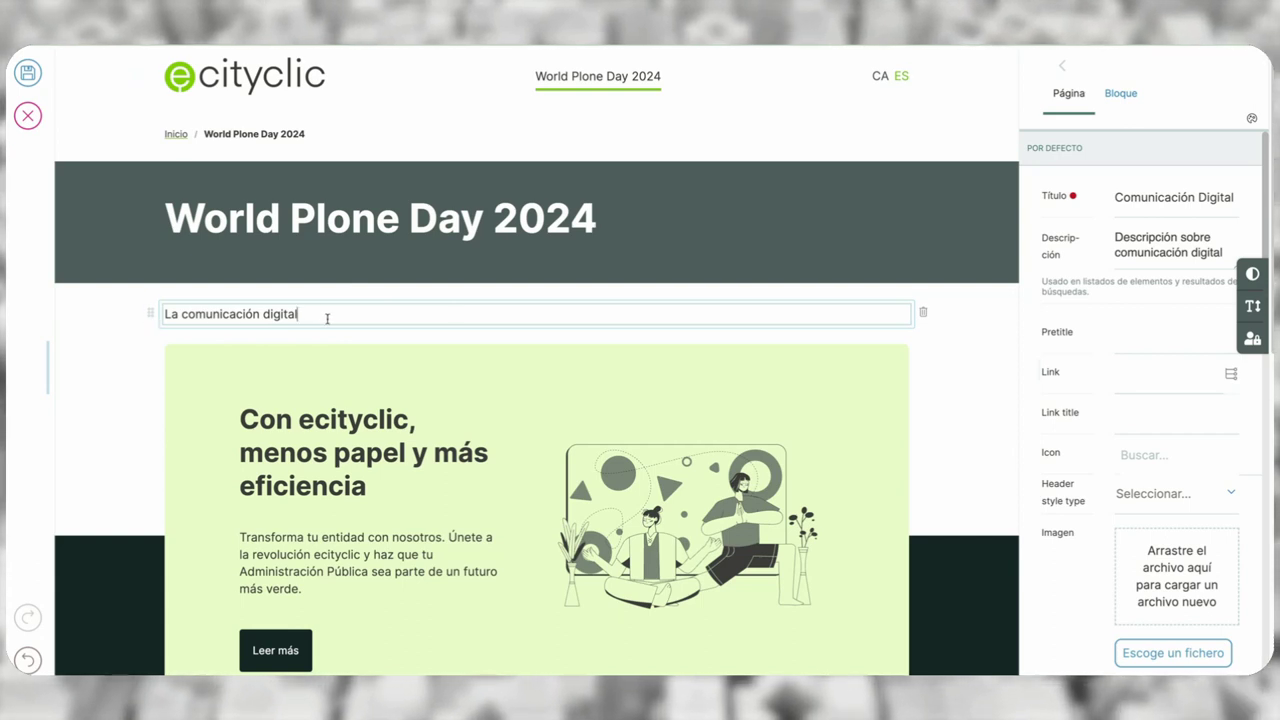
{"action": "key", "text": "Return"}
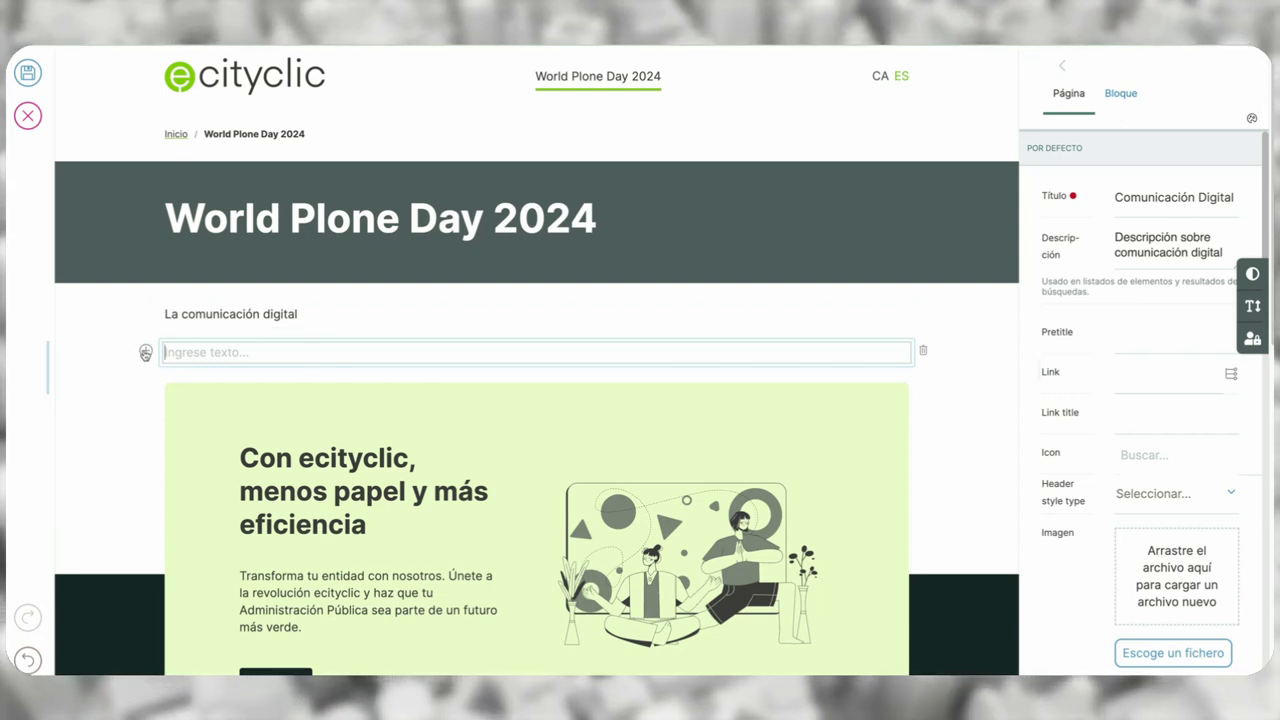
- Add an image block below the text and upload WPD2024.jpg from the computer into it
{"action": "left_click", "coordinate": [145, 353]}
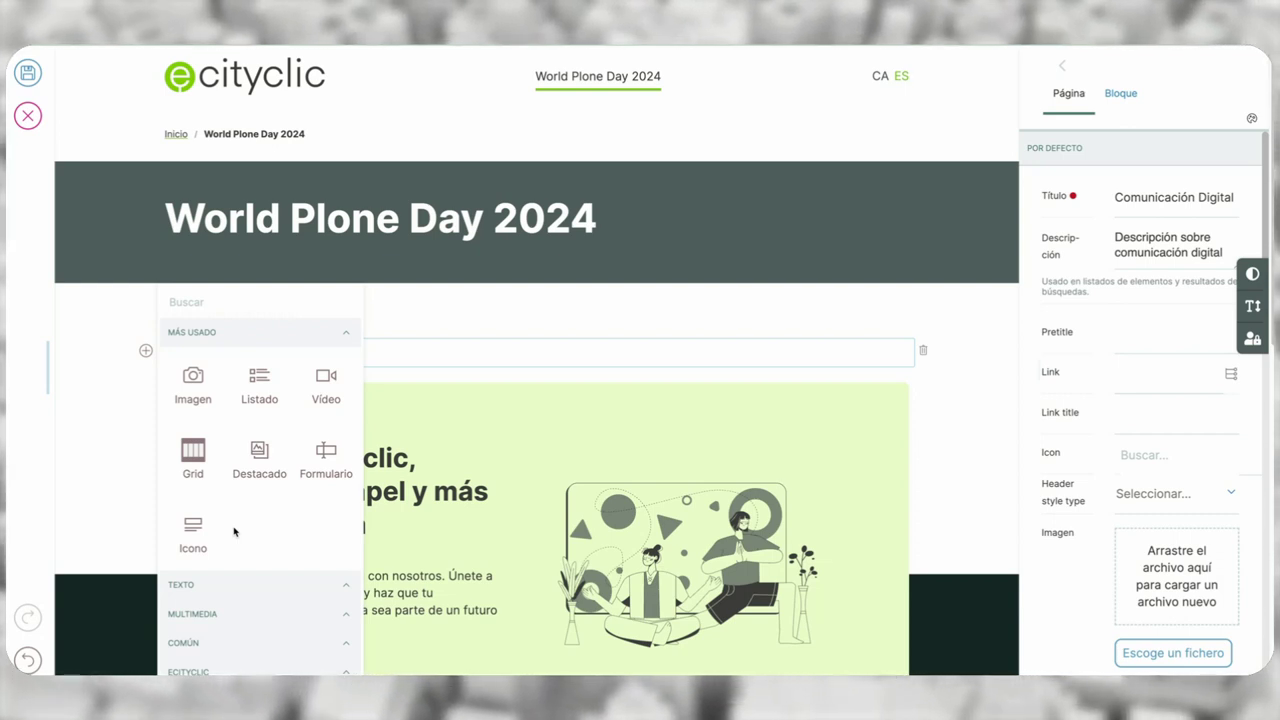
{"action": "left_click", "coordinate": [190, 399]}
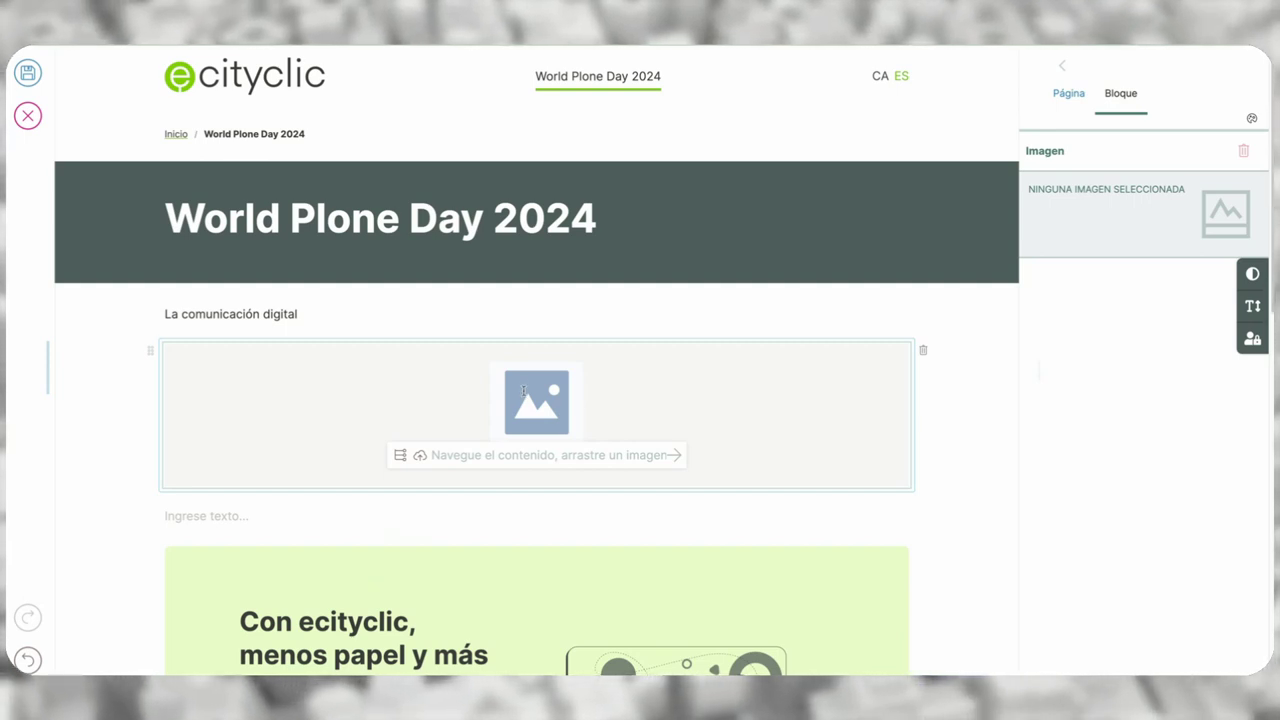
{"action": "left_click", "coordinate": [399, 459]}
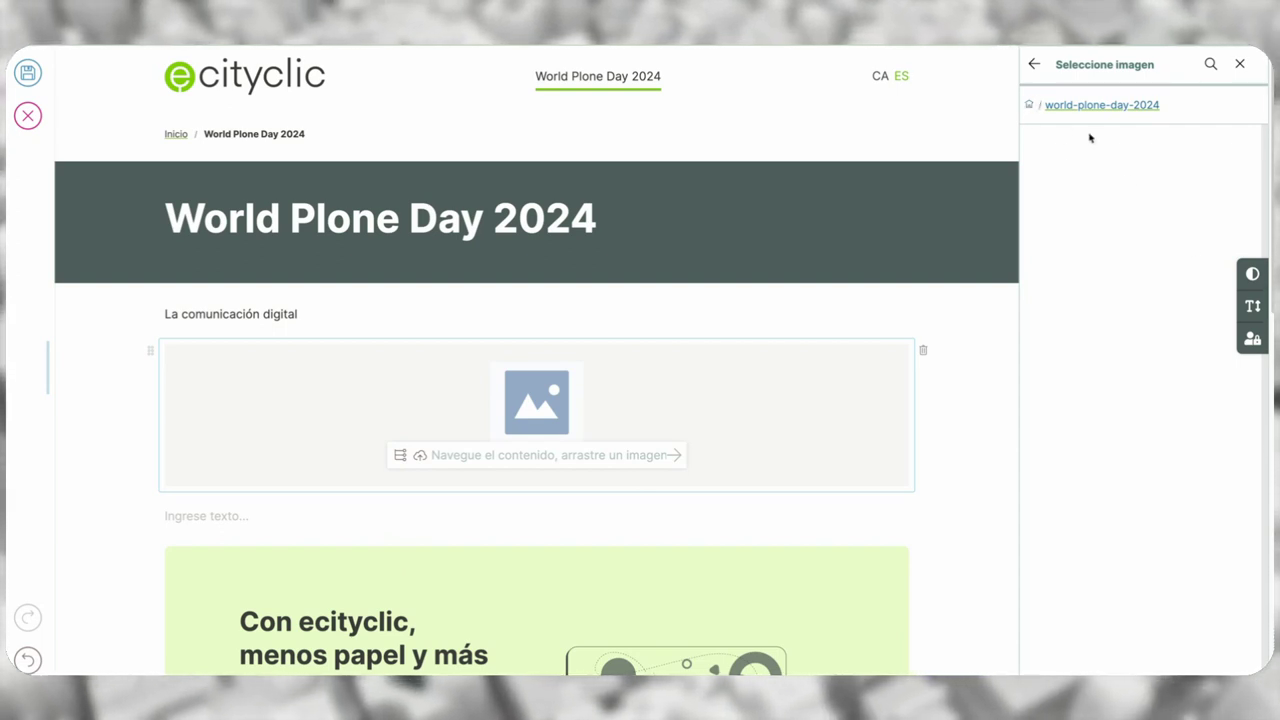
{"action": "left_click", "coordinate": [1029, 106]}
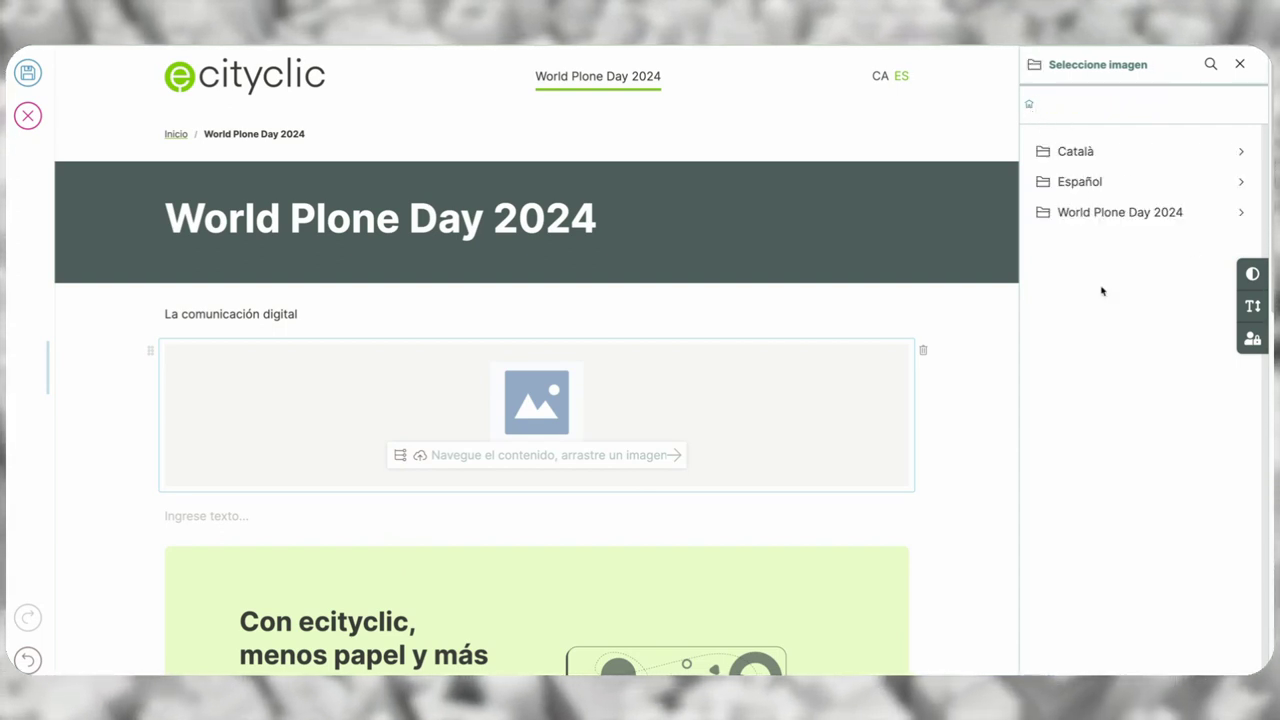
{"action": "left_click", "coordinate": [420, 458]}
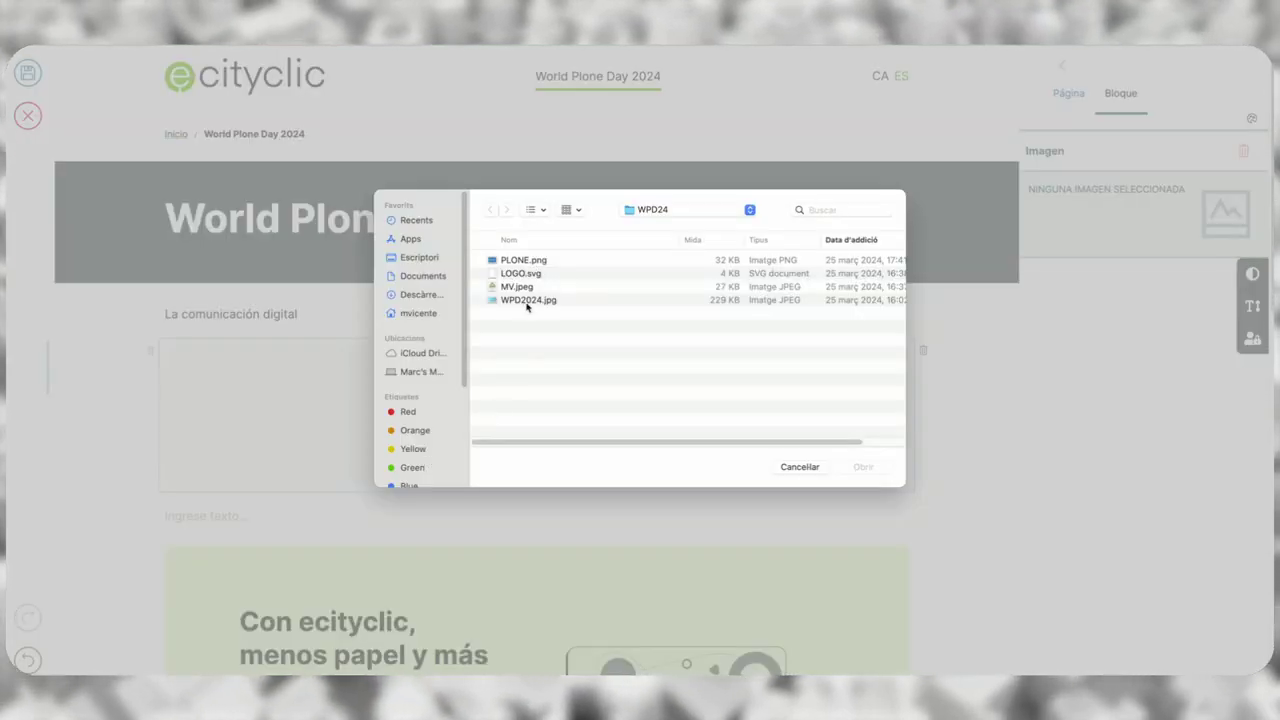
{"action": "left_click", "coordinate": [526, 300]}
{"action": "left_click", "coordinate": [862, 467]}
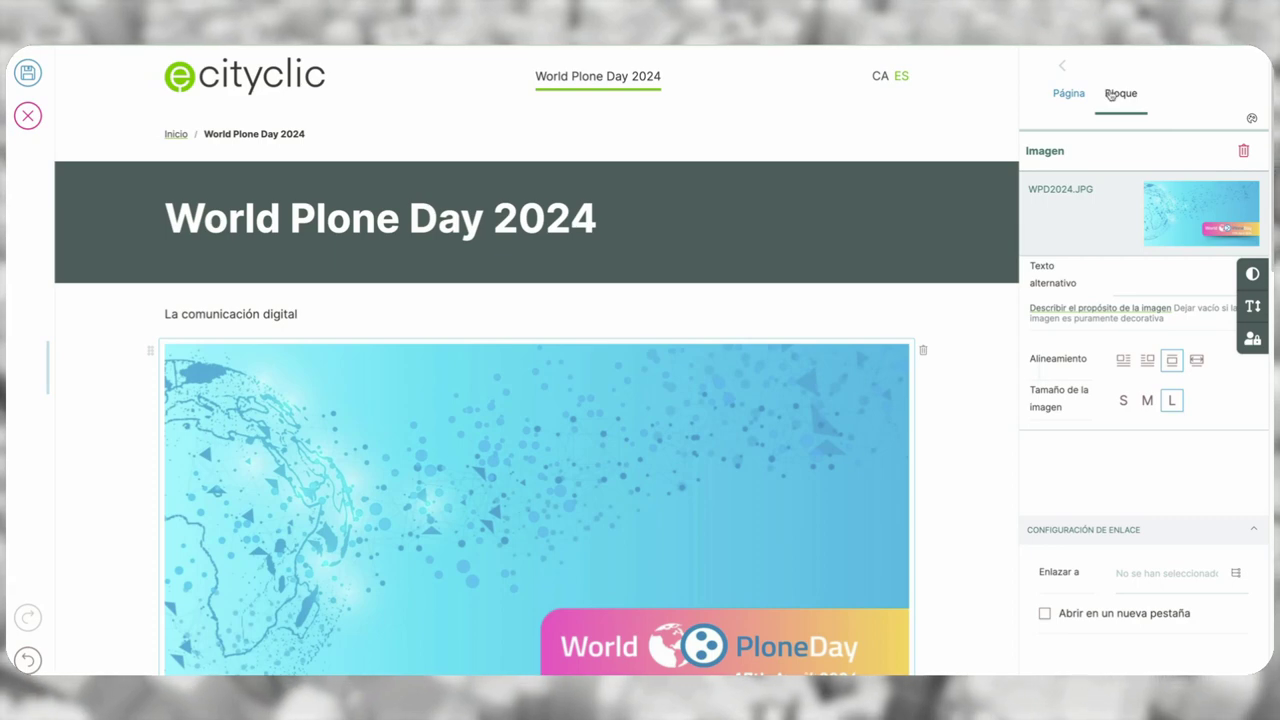
{"action": "left_click", "coordinate": [1071, 99]}
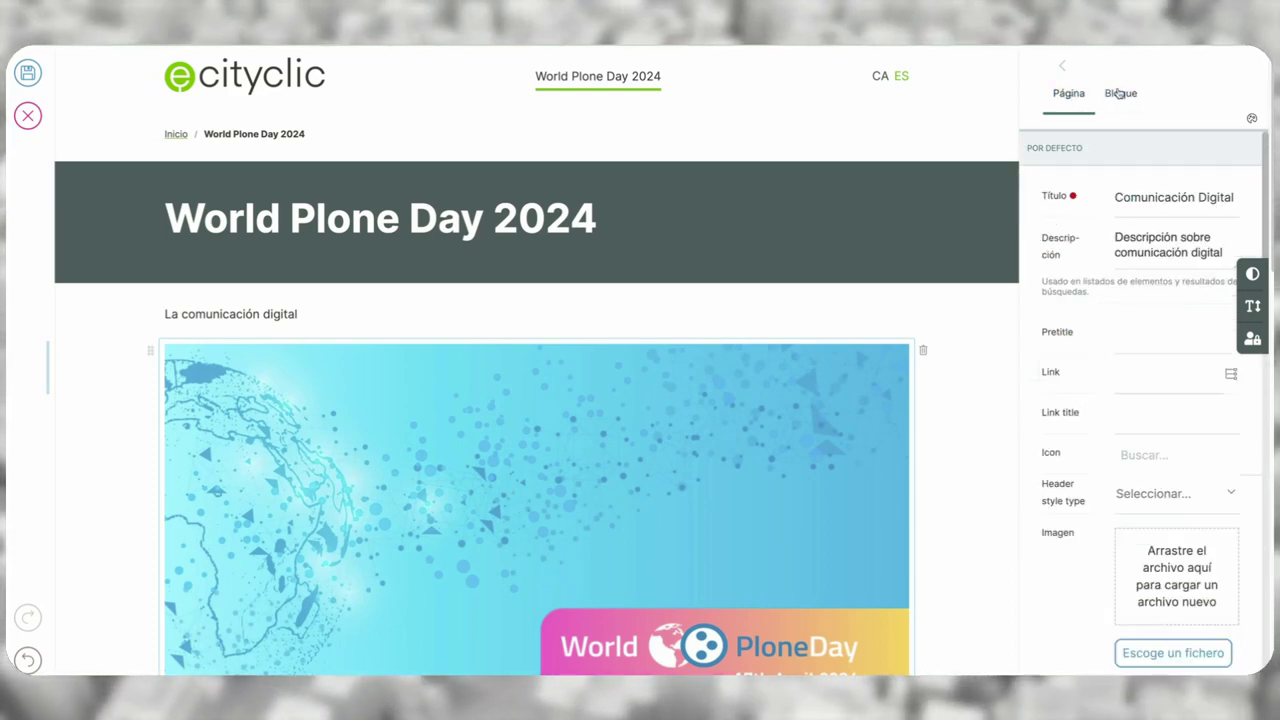
{"action": "left_click", "coordinate": [1119, 92]}
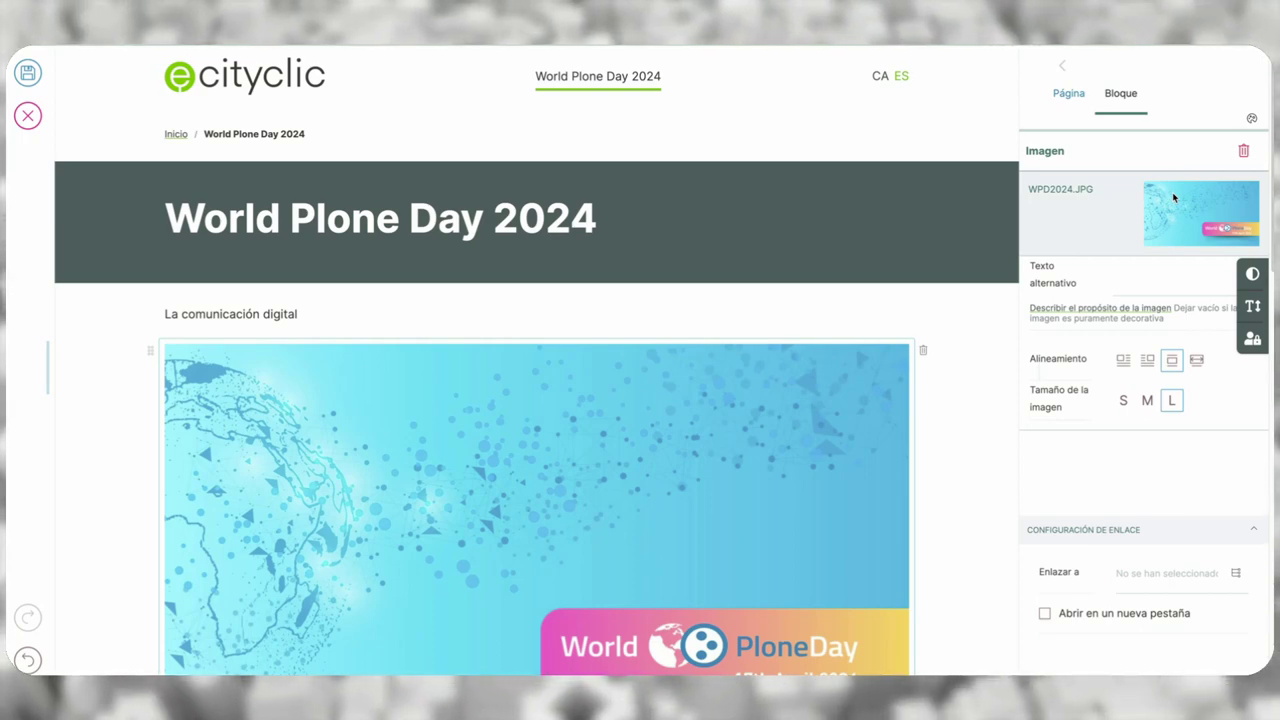
{"action": "left_click", "coordinate": [1142, 276]}
{"action": "left_click", "coordinate": [1085, 270]}
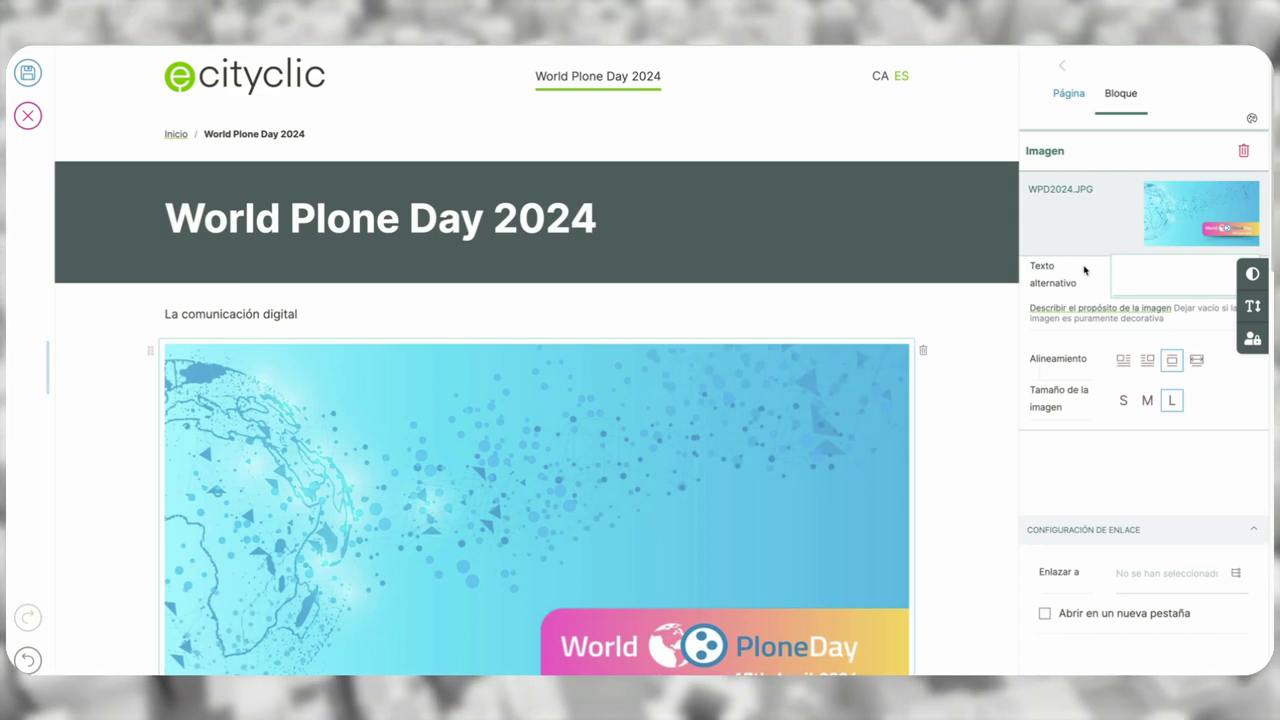
{"action": "left_click", "coordinate": [1122, 361]}
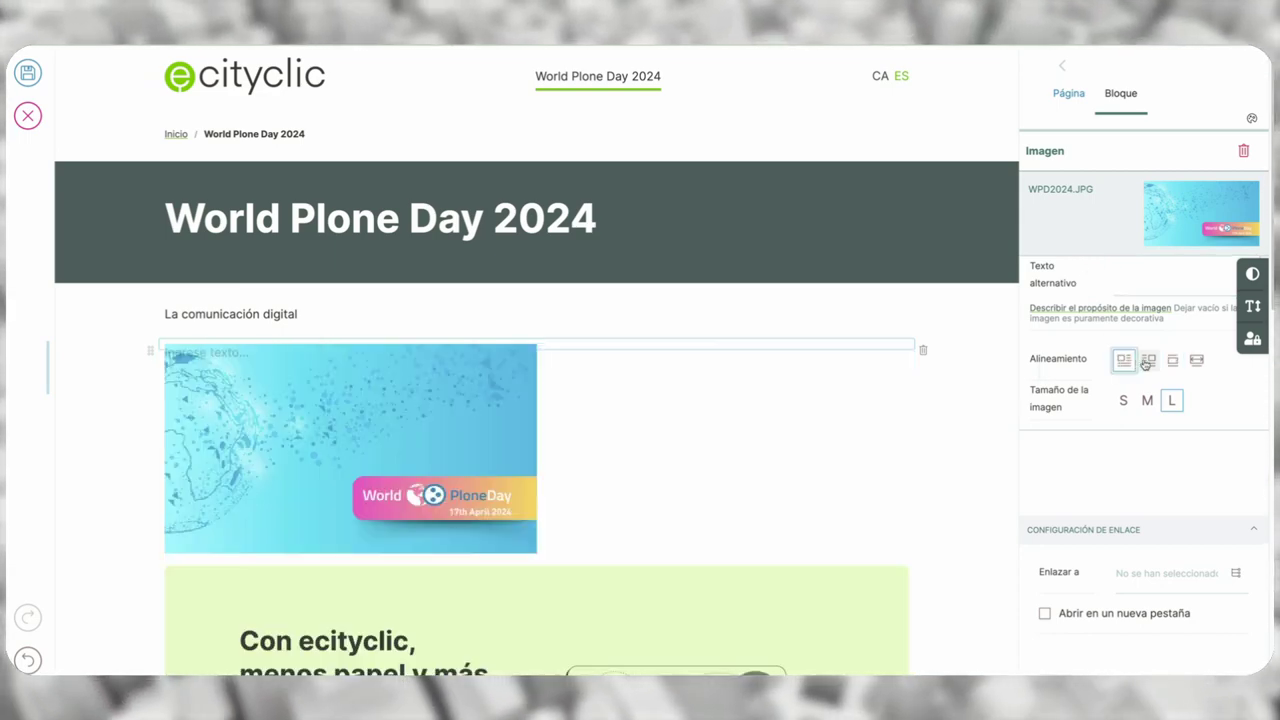
{"action": "left_click", "coordinate": [1146, 361]}
{"action": "left_click", "coordinate": [1166, 362]}
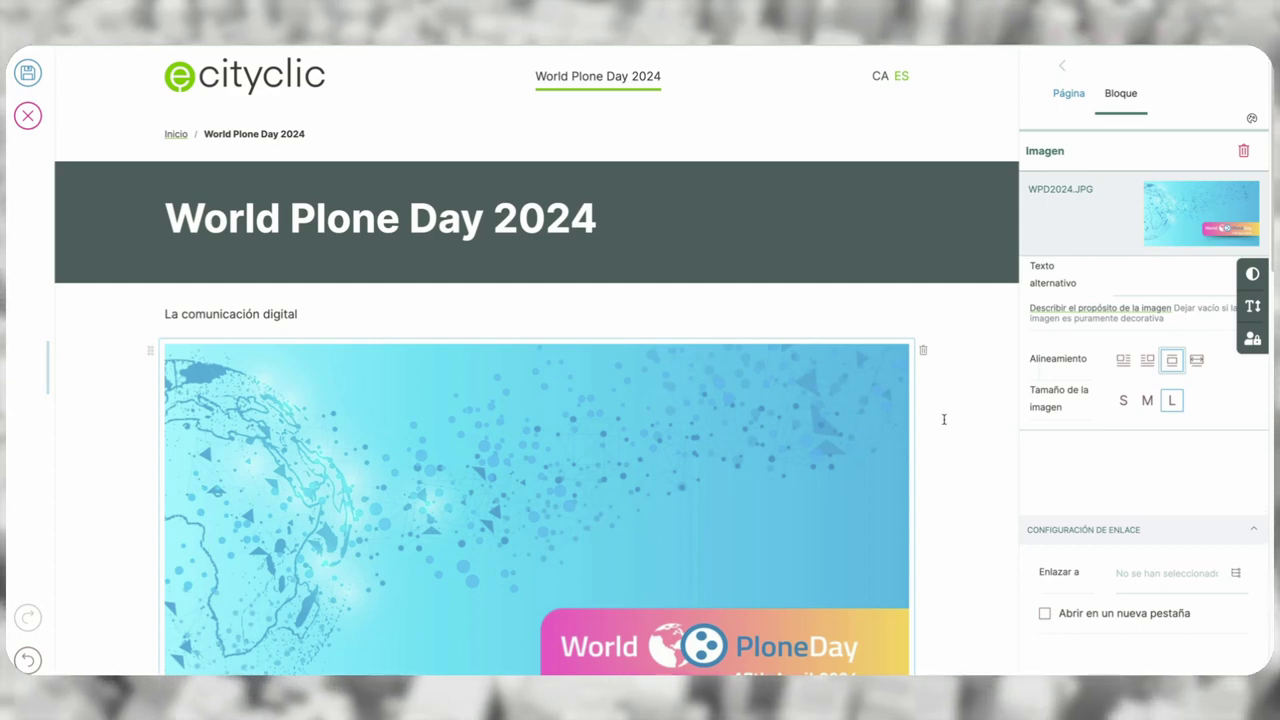
{"action": "scroll", "coordinate": [943, 420], "scroll_direction": "down", "scroll_amount": 2}
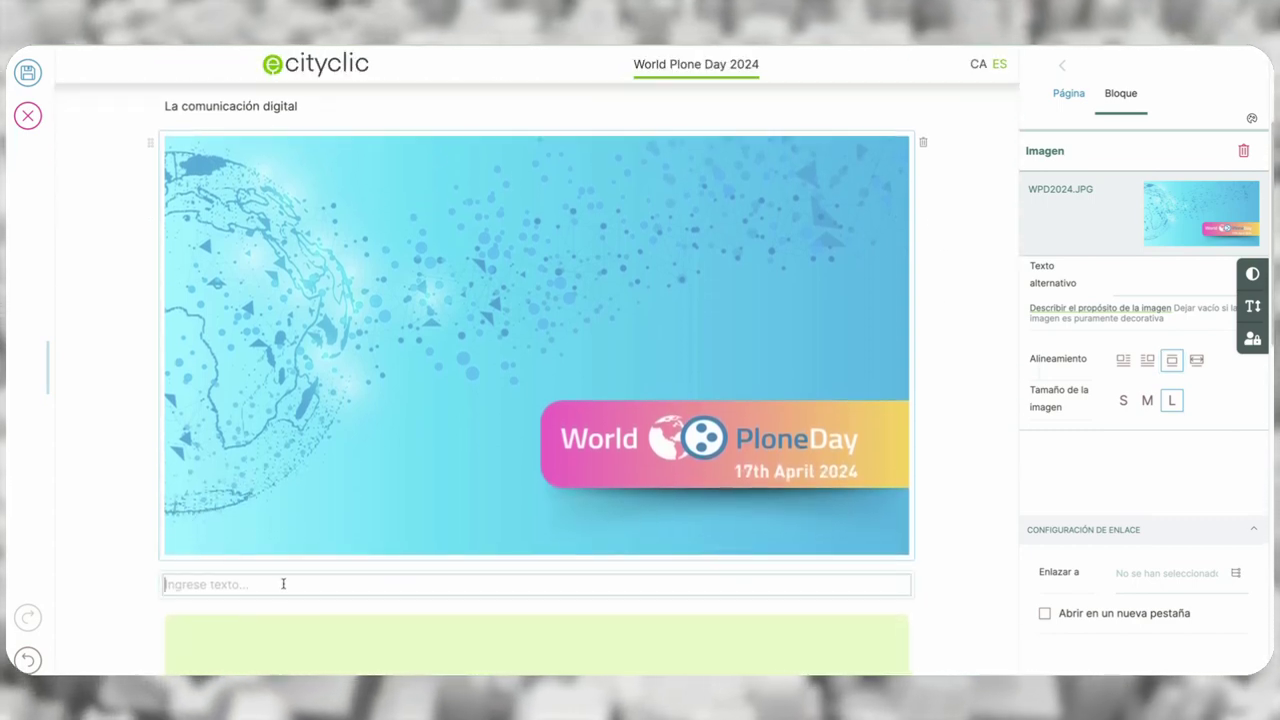
- Insert a Grid block under the image and set it to 3 Columnas
{"action": "left_click", "coordinate": [283, 584]}
{"action": "left_click", "coordinate": [147, 584]}
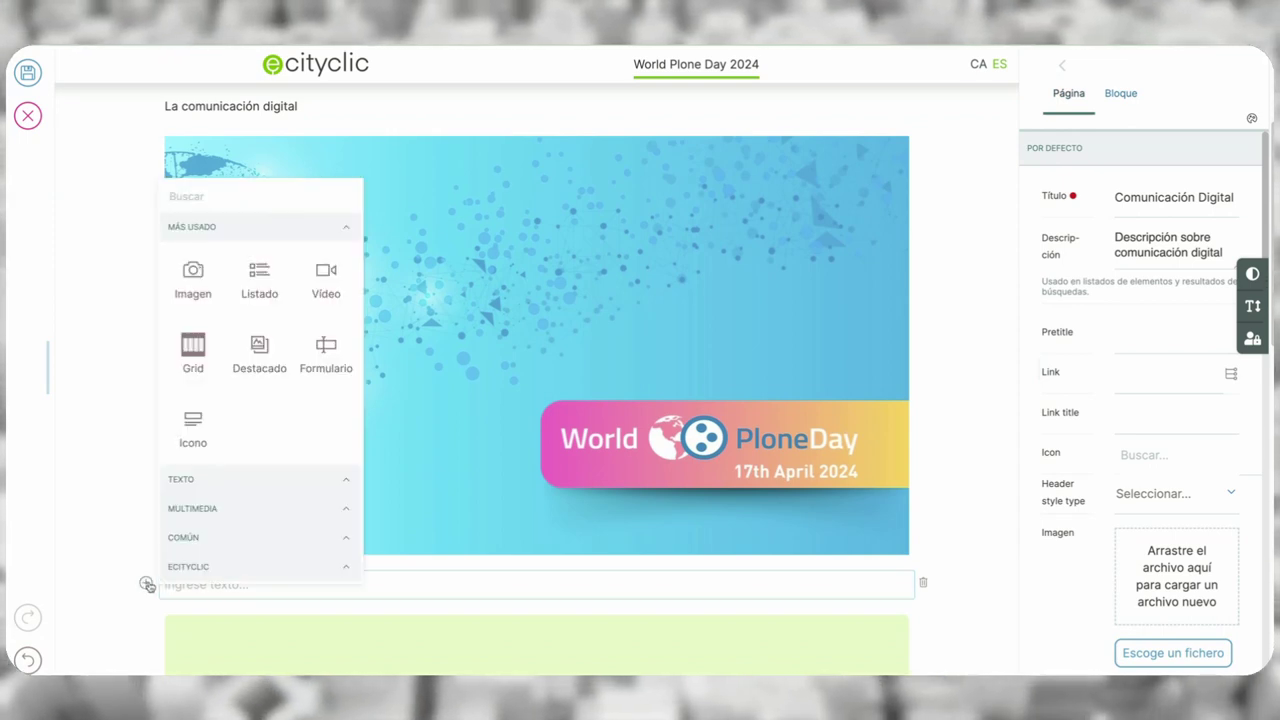
{"action": "left_click", "coordinate": [194, 355]}
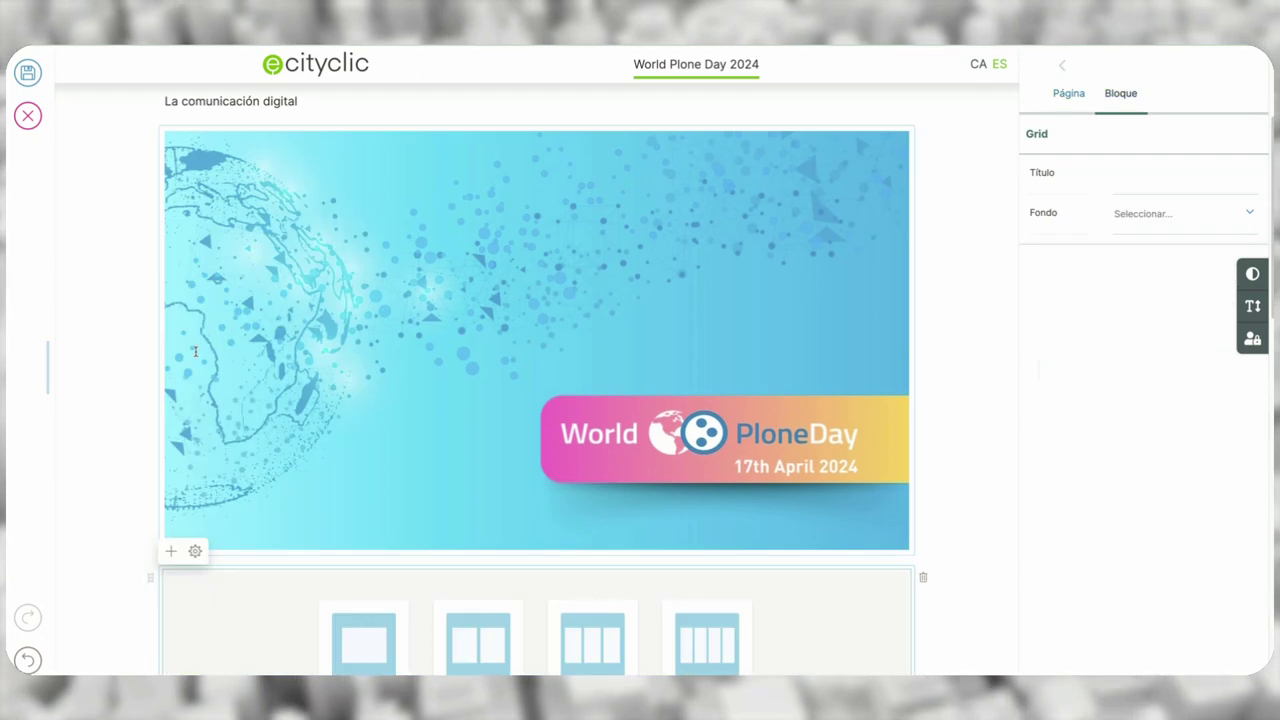
{"action": "scroll", "coordinate": [480, 588], "scroll_direction": "down", "scroll_amount": 2}
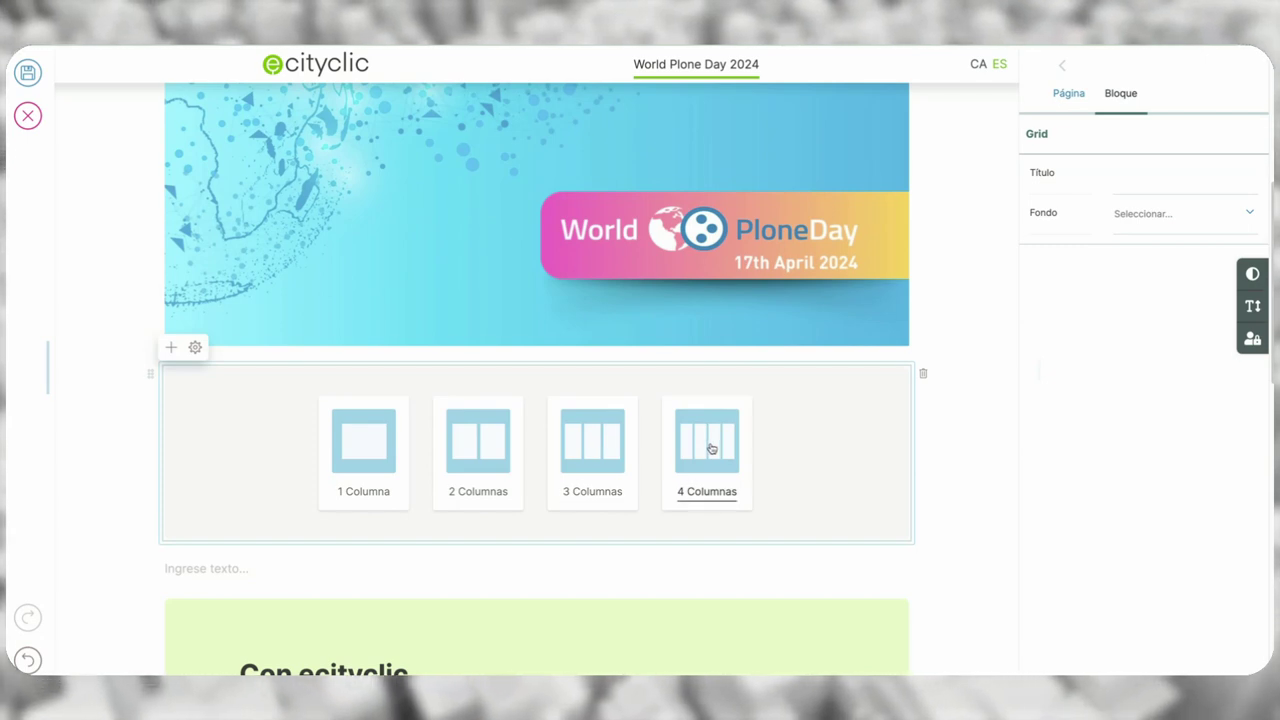
{"action": "left_click", "coordinate": [596, 449]}
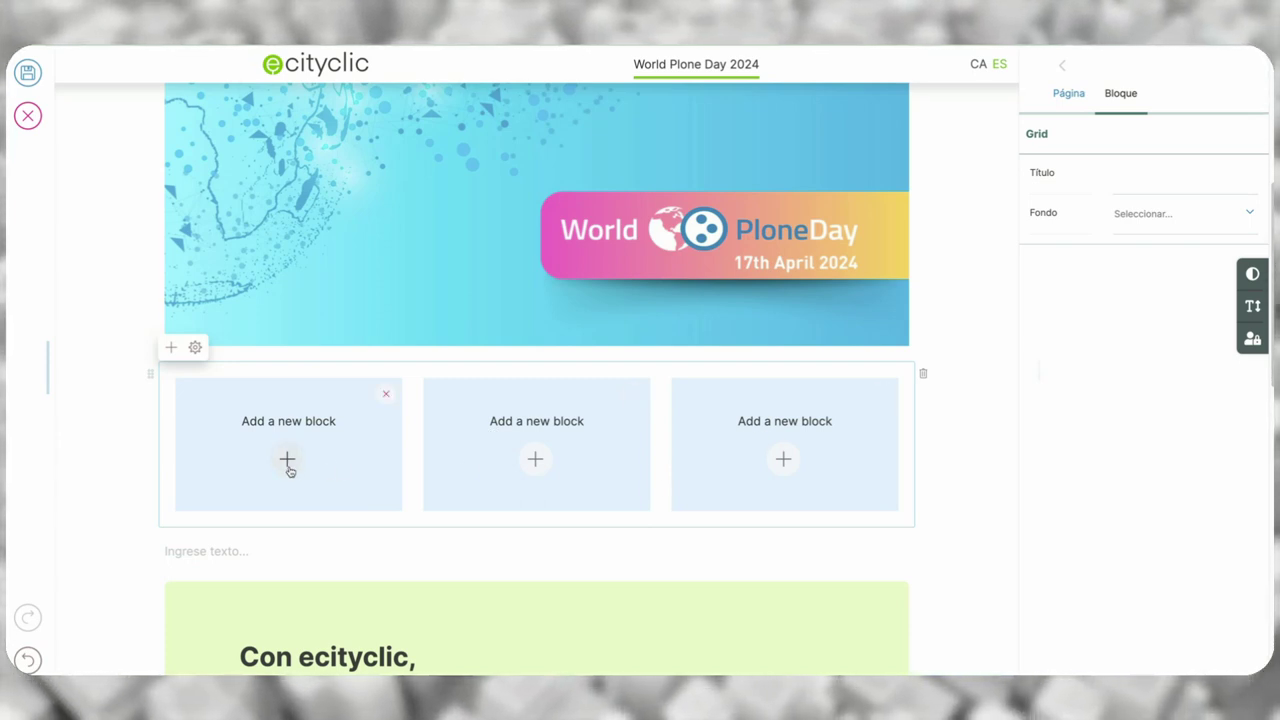
- Add a text block reading 'Texto de muestra' to the grid's first column
{"action": "left_click", "coordinate": [287, 460]}
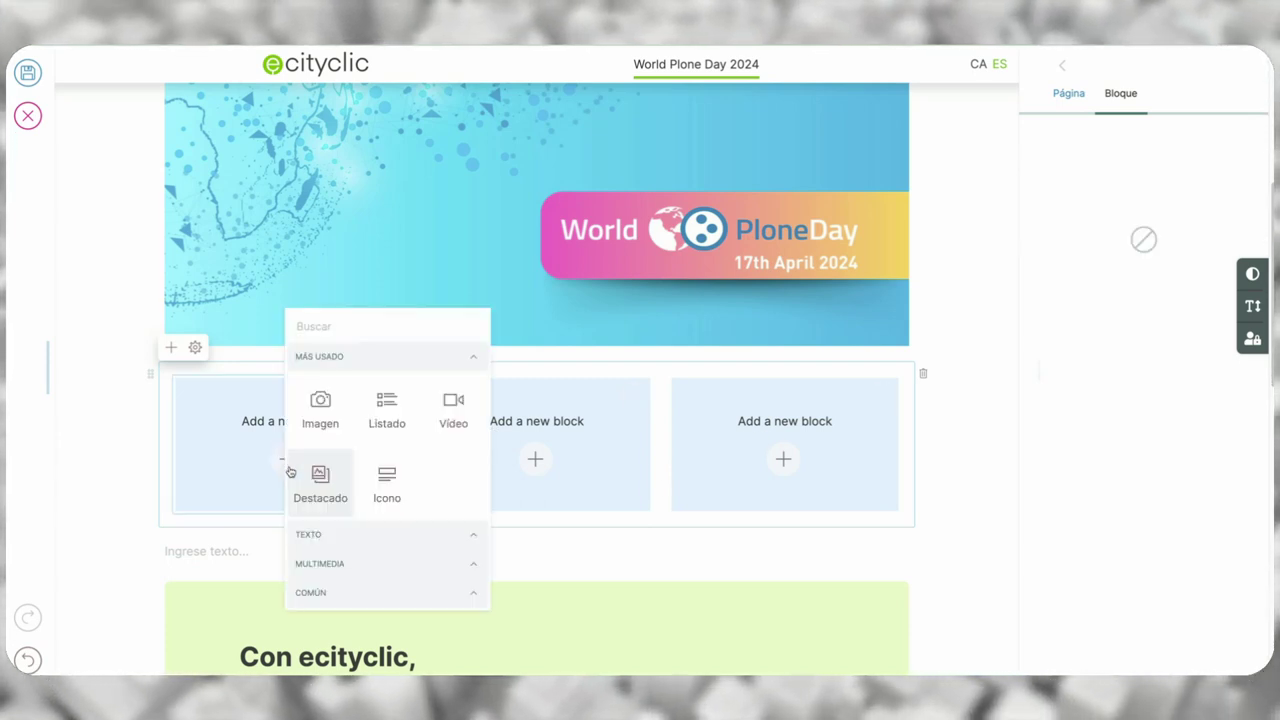
{"action": "left_click", "coordinate": [322, 532]}
{"action": "left_click", "coordinate": [320, 455]}
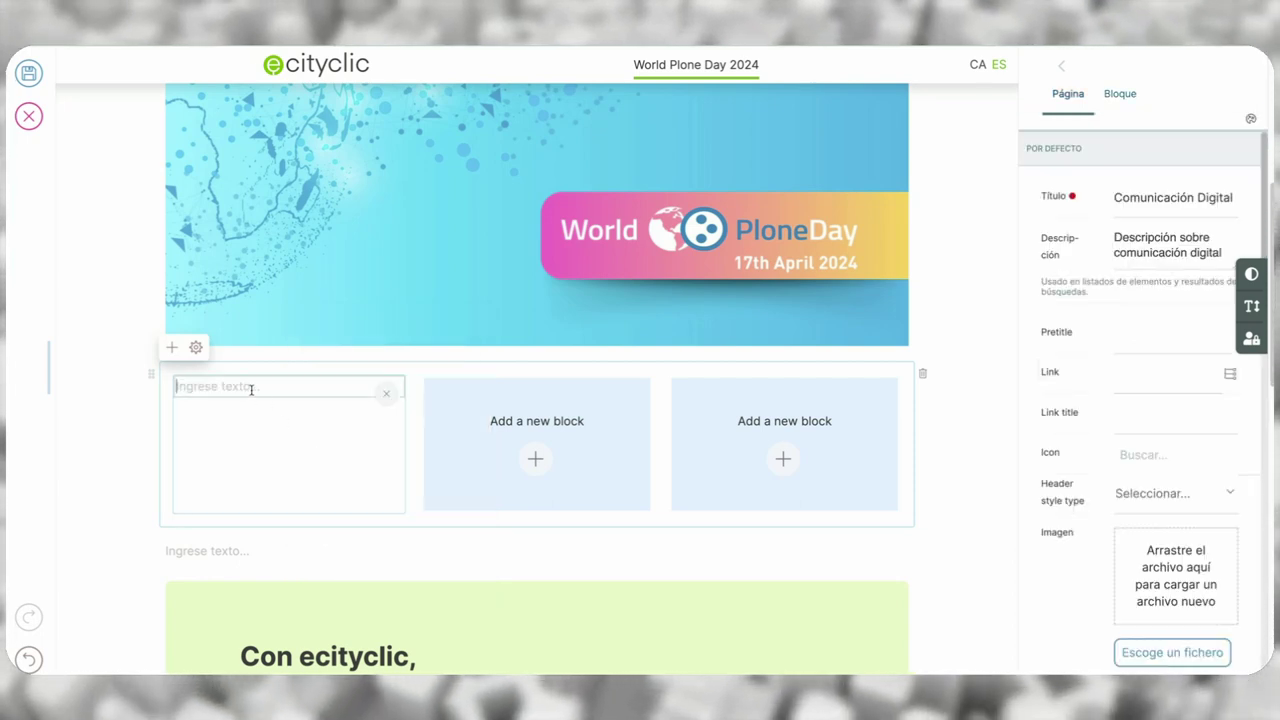
{"action": "type", "text": "Texto de mure"}
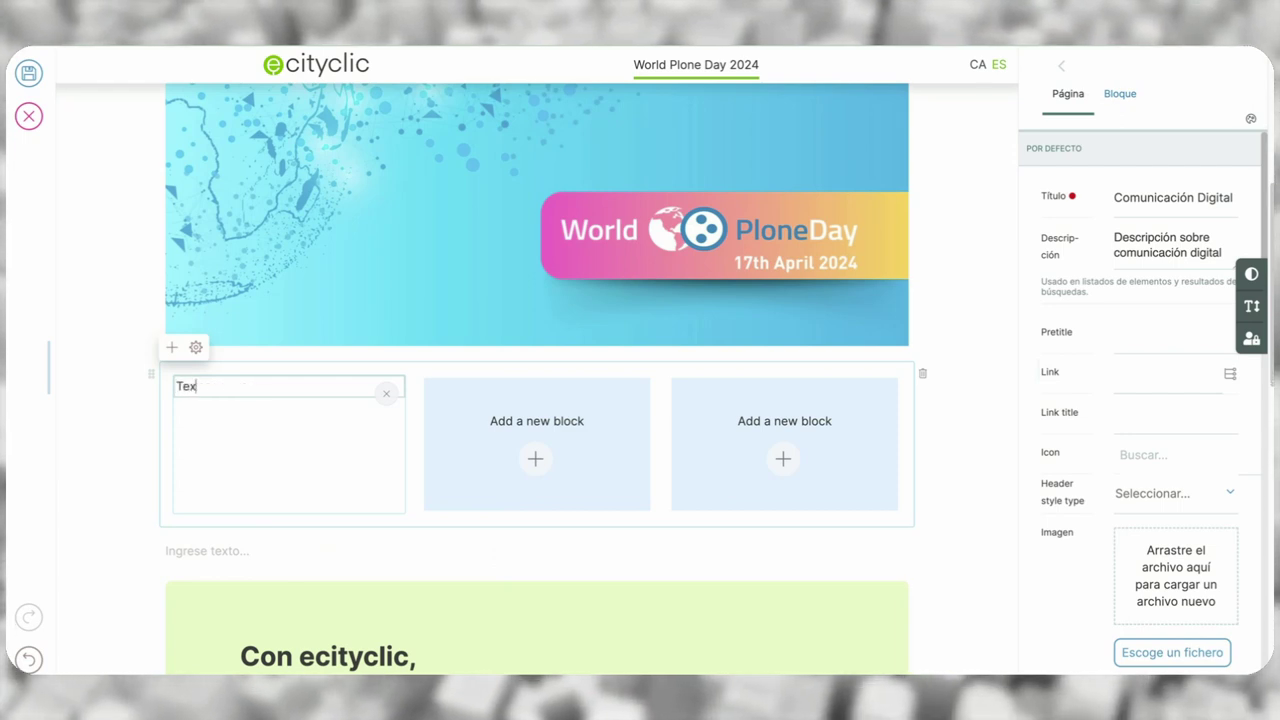
{"action": "key", "text": "BackSpace"}
{"action": "key", "text": "BackSpace"}
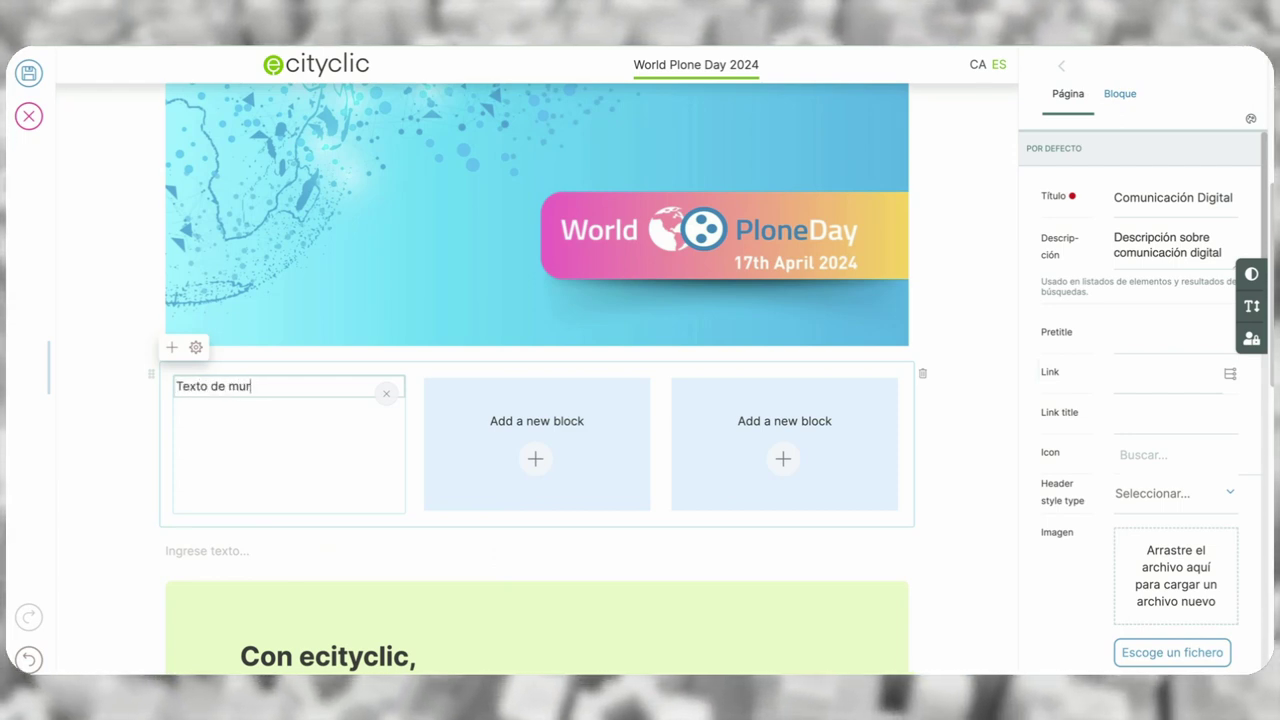
{"action": "type", "text": "estra"}
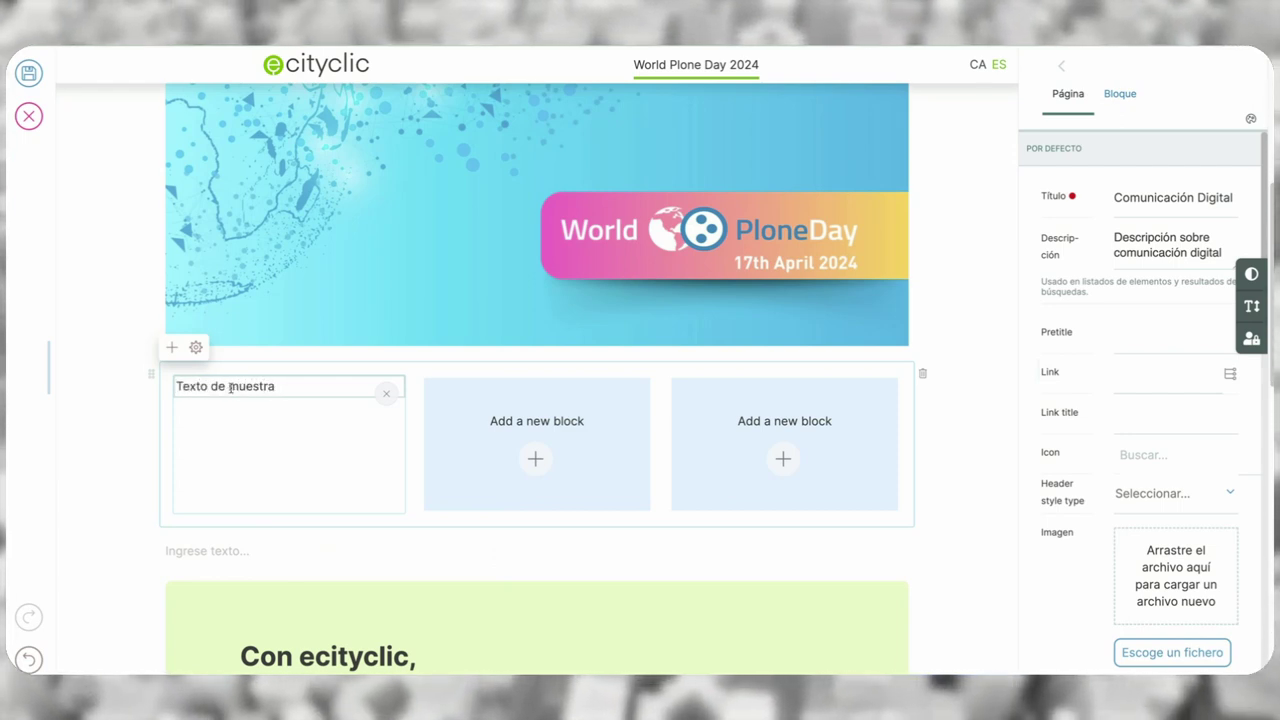
{"action": "left_click", "coordinate": [535, 458]}
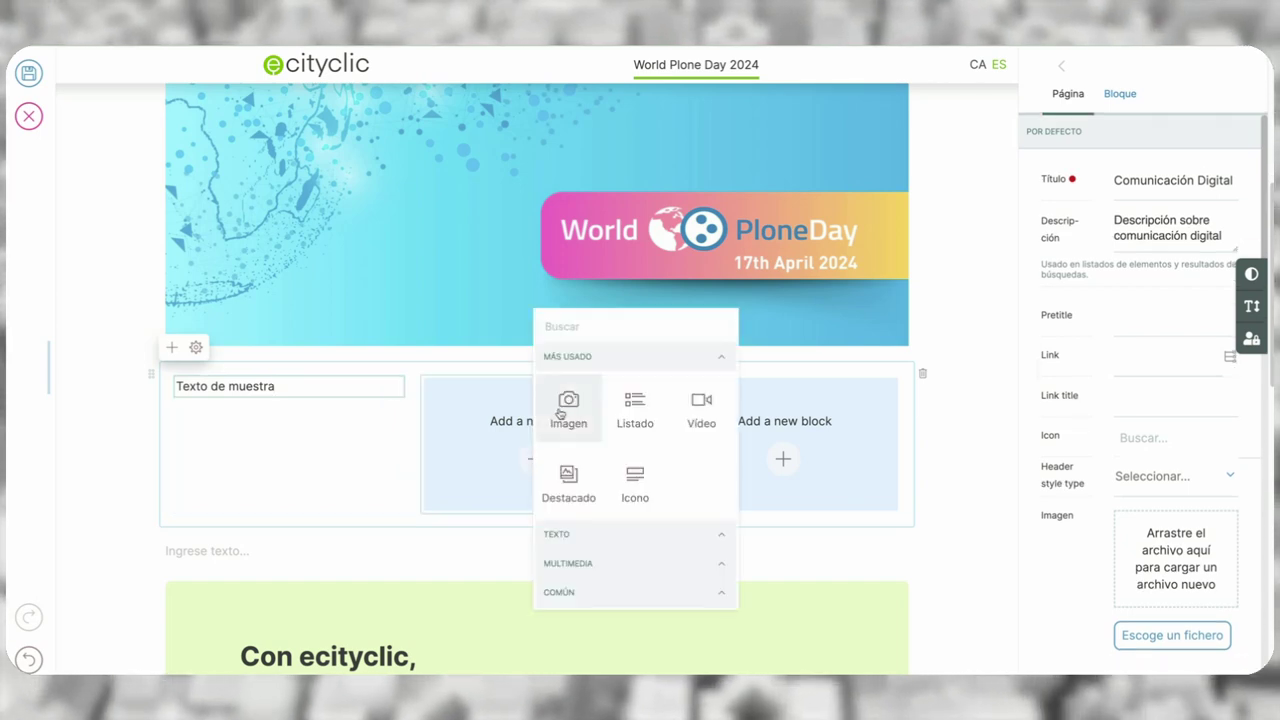
- Put an image block with uploaded PLONE.png in the grid's middle column
{"action": "left_click", "coordinate": [568, 405]}
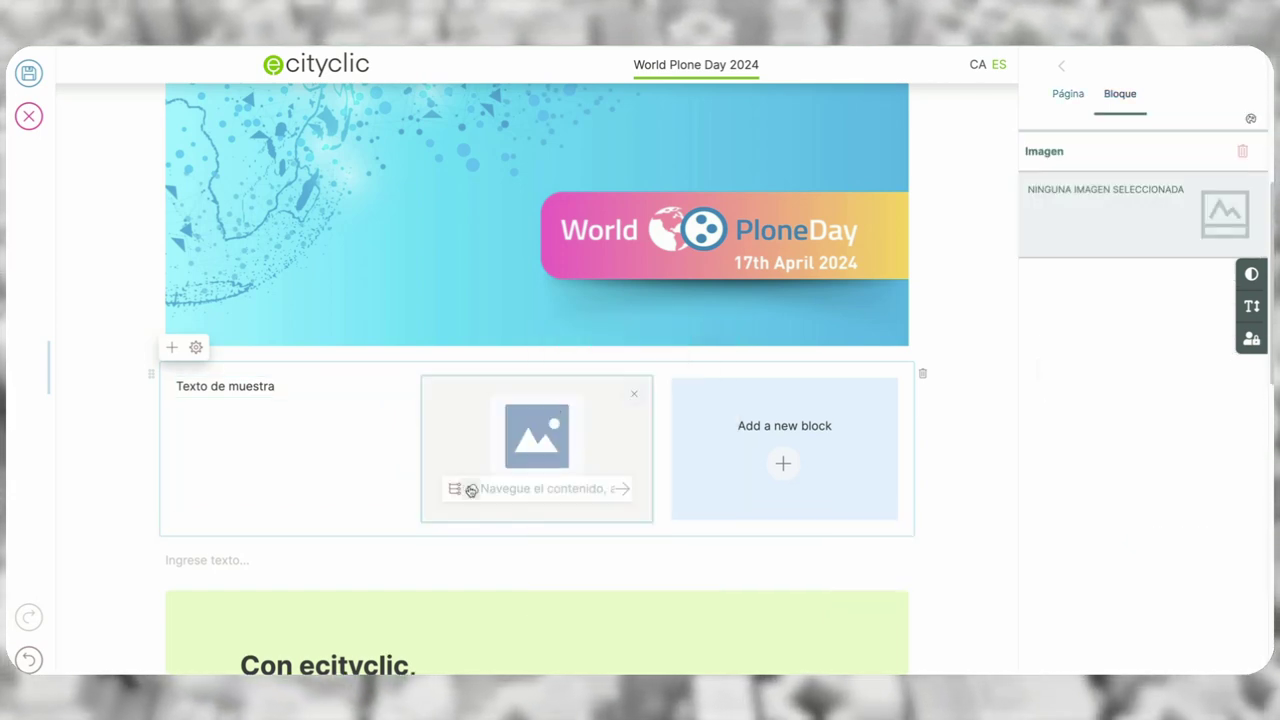
{"action": "left_click", "coordinate": [471, 490]}
{"action": "left_click", "coordinate": [517, 262]}
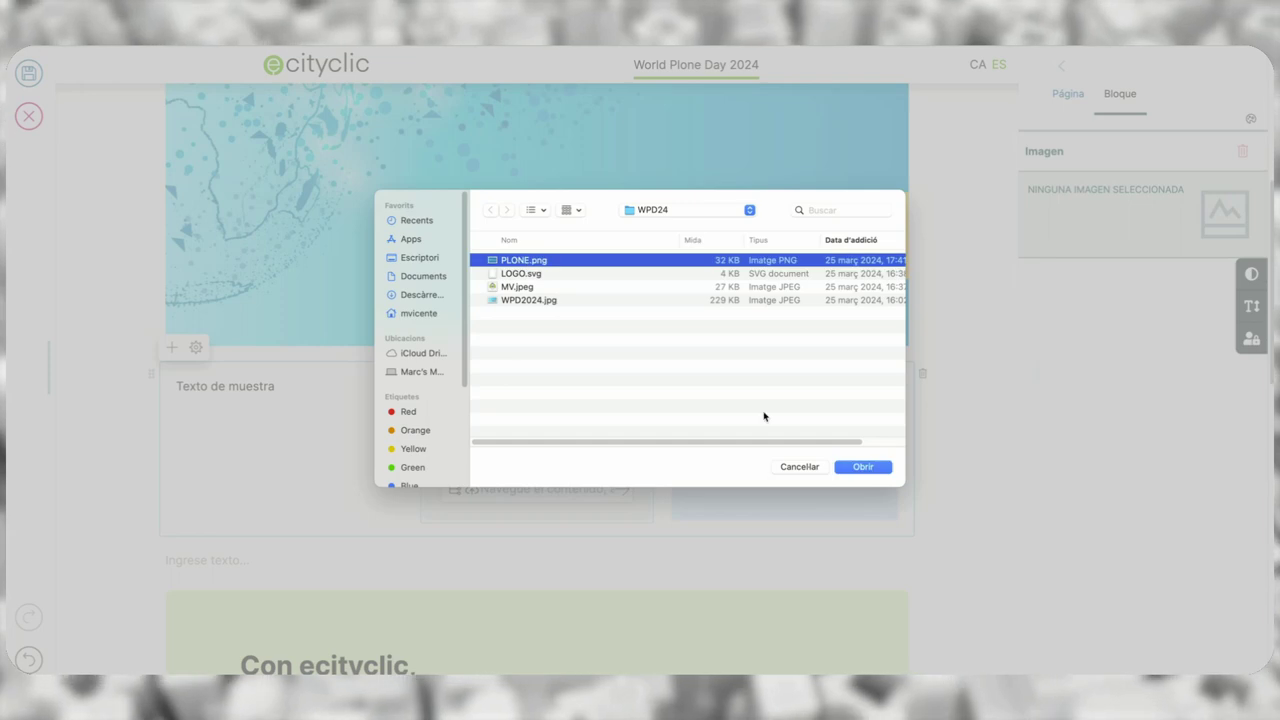
{"action": "left_click", "coordinate": [863, 467]}
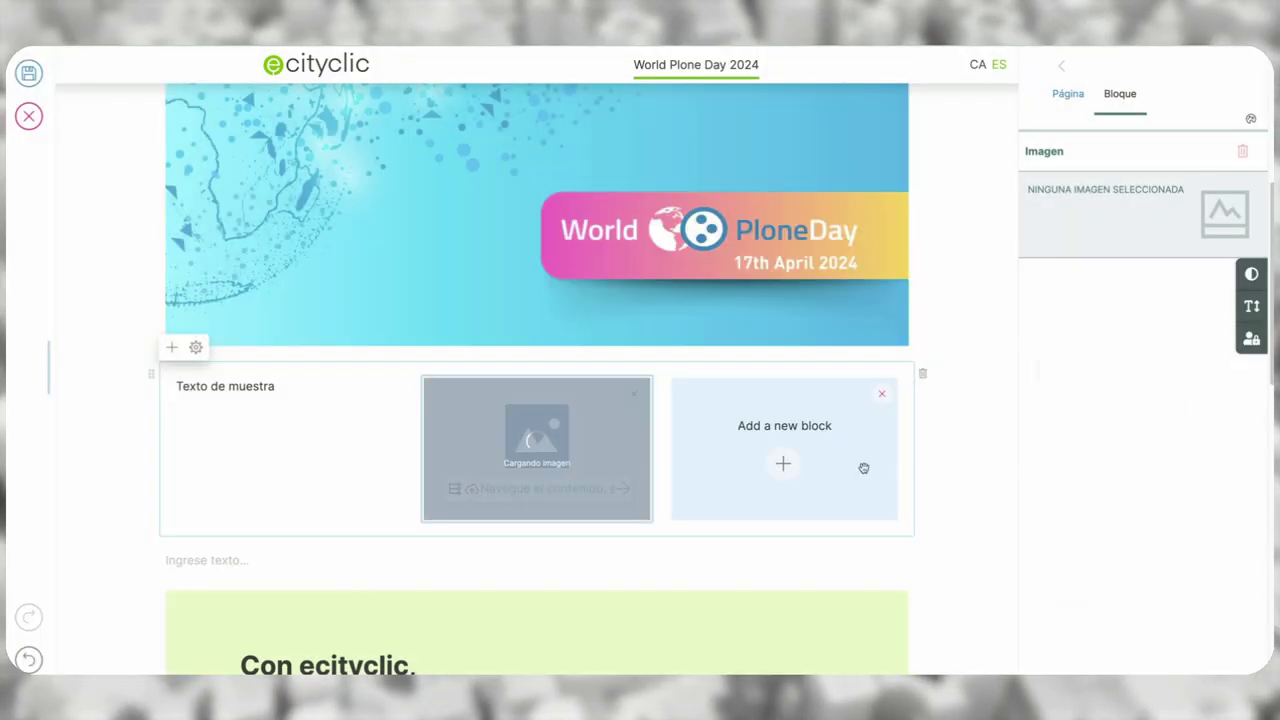
- Add a video block with the pasted YouTube link to the third column
{"action": "left_click", "coordinate": [784, 461]}
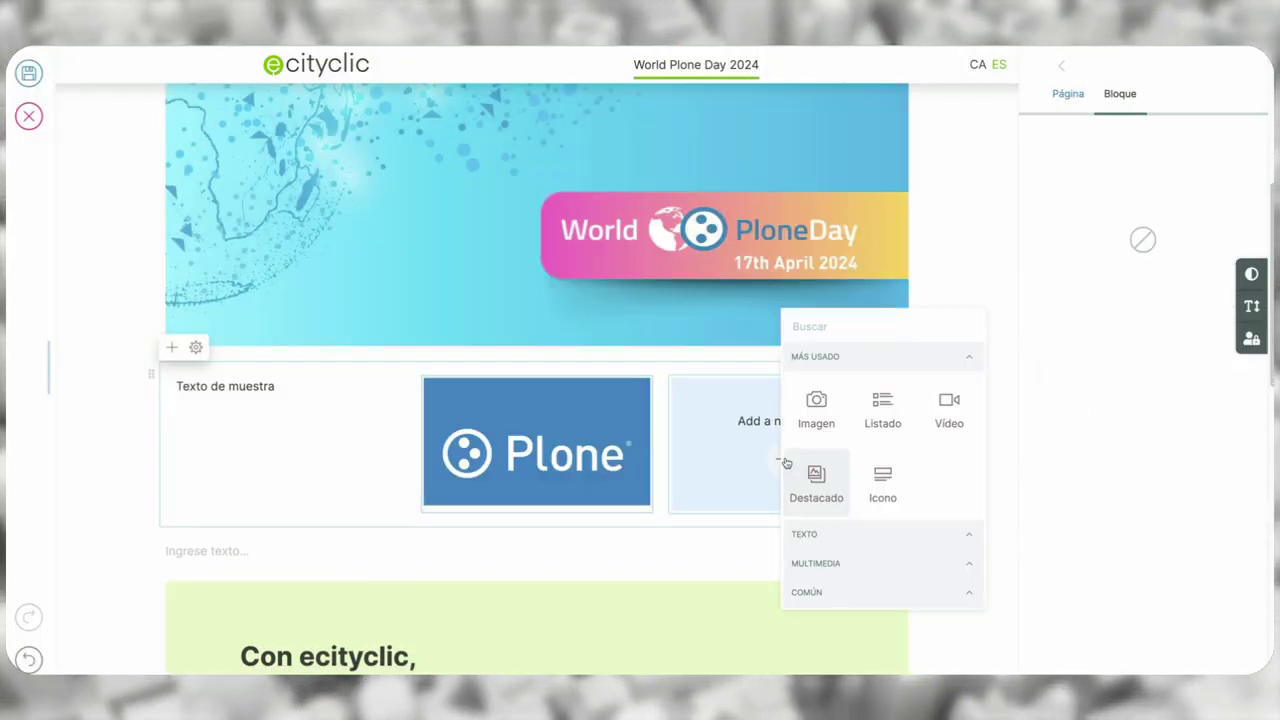
{"action": "left_click", "coordinate": [951, 417]}
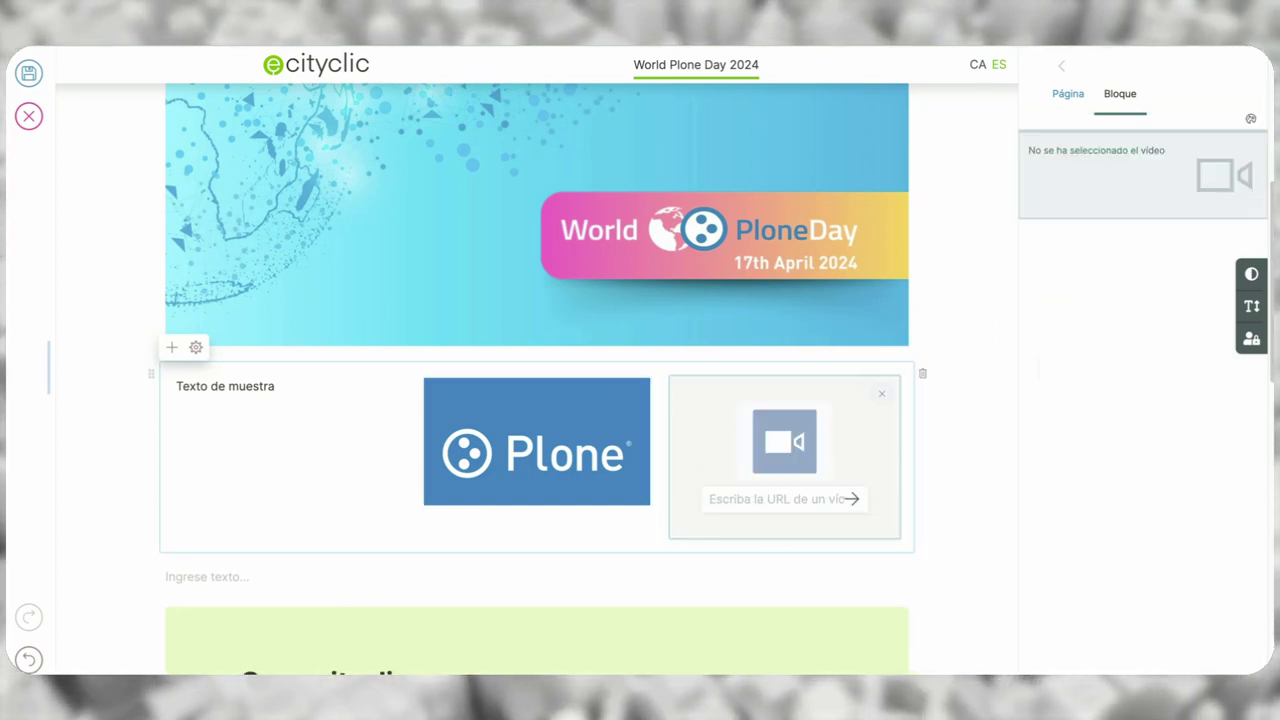
{"action": "left_click", "coordinate": [790, 498]}
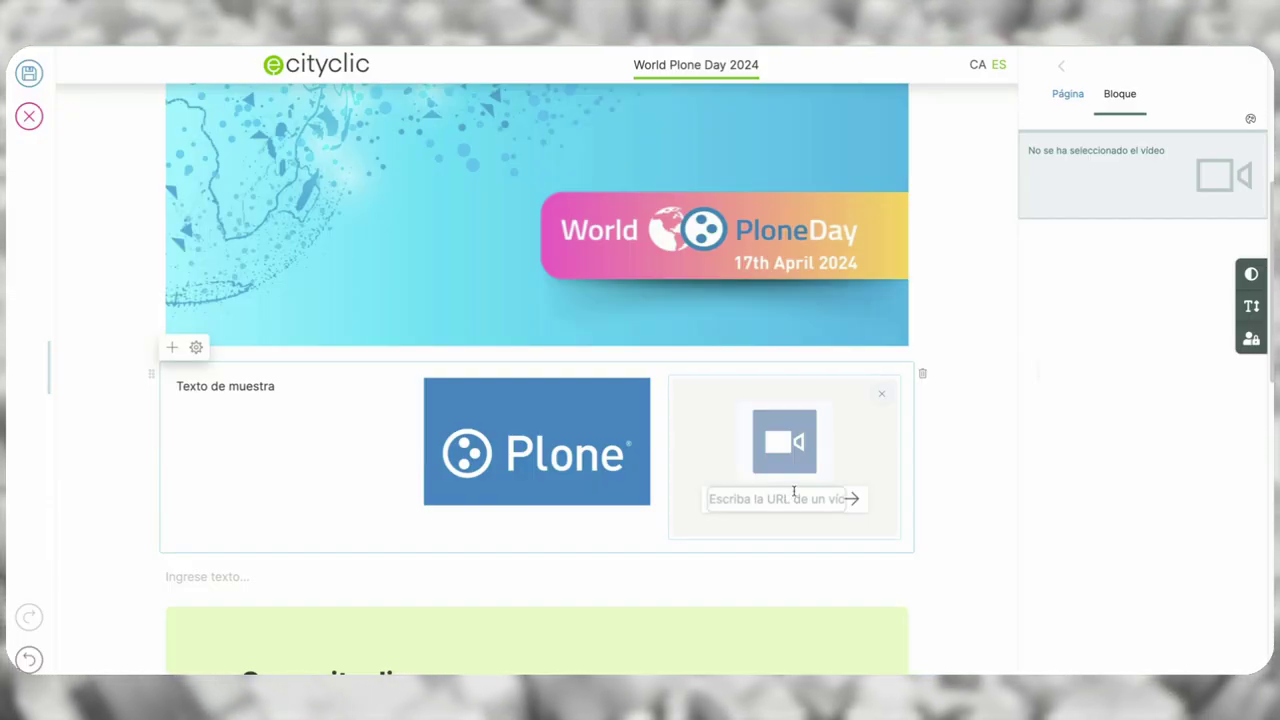
{"action": "key", "text": "ctrl+v"}
{"action": "left_click", "coordinate": [869, 498]}
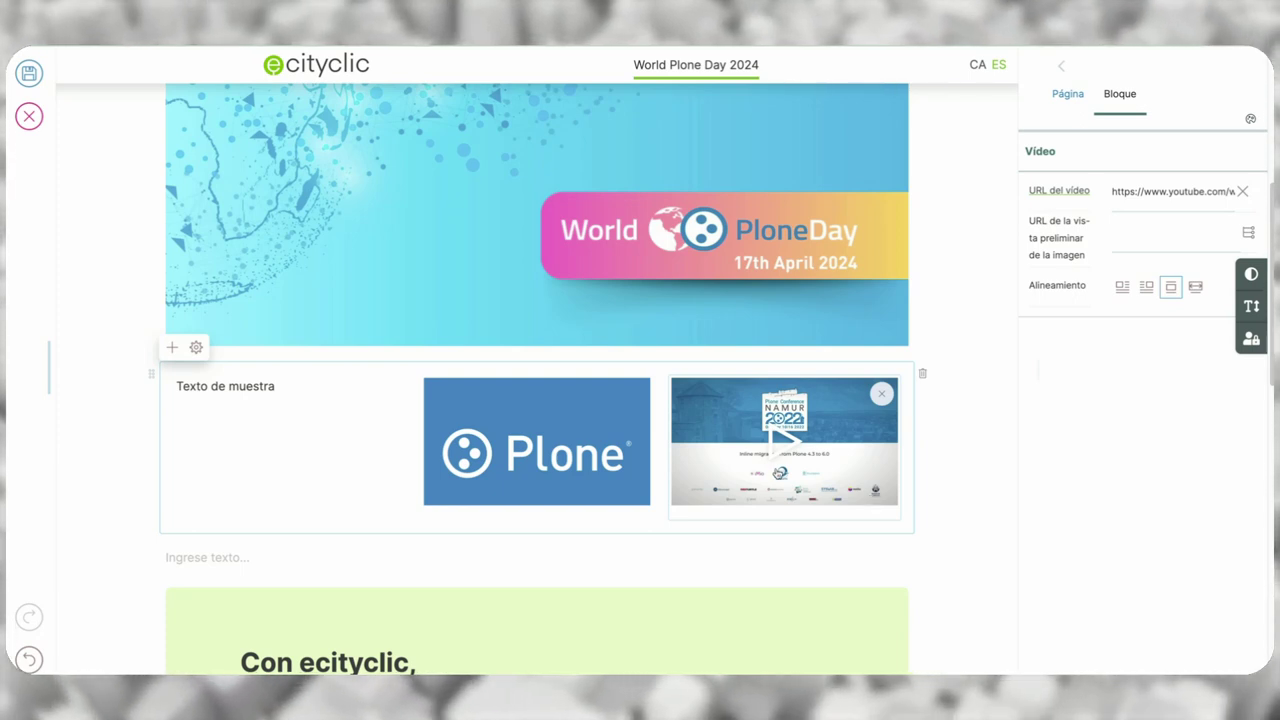
{"action": "left_click", "coordinate": [276, 435]}
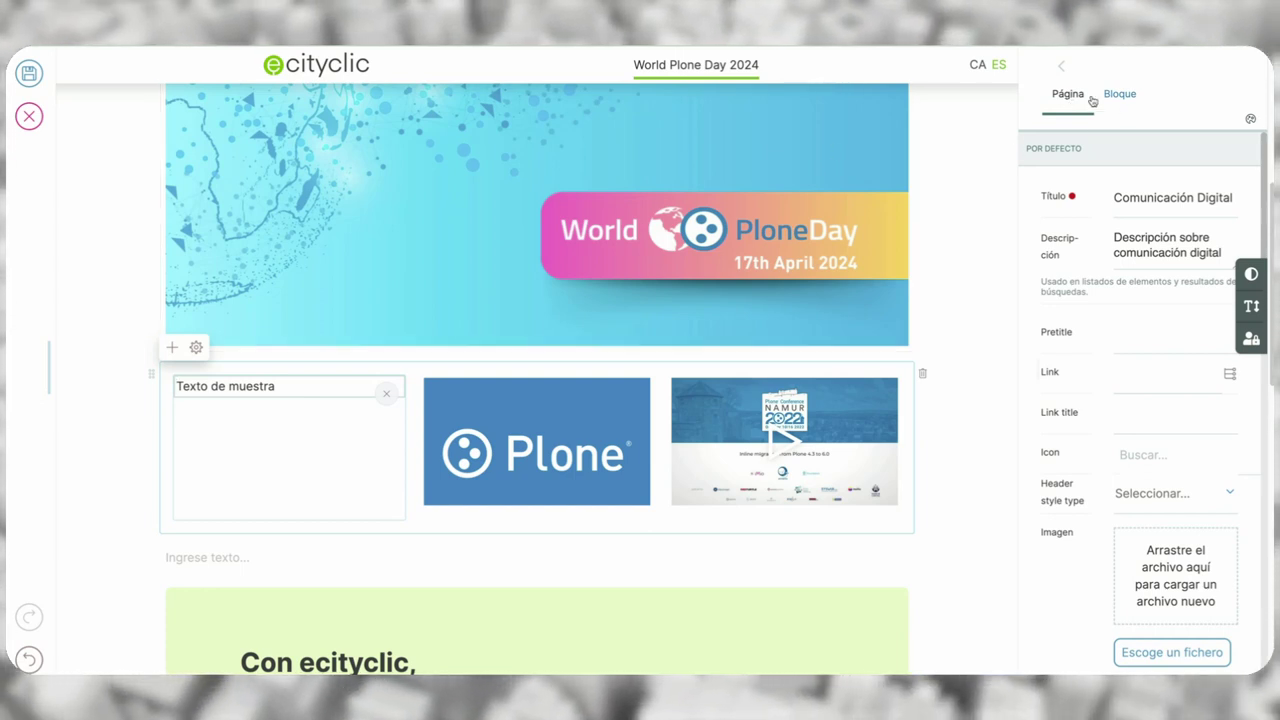
- Delete the YouTube video column and its leftover empty column, leaving the text and Plone logo columns
{"action": "left_click", "coordinate": [556, 464]}
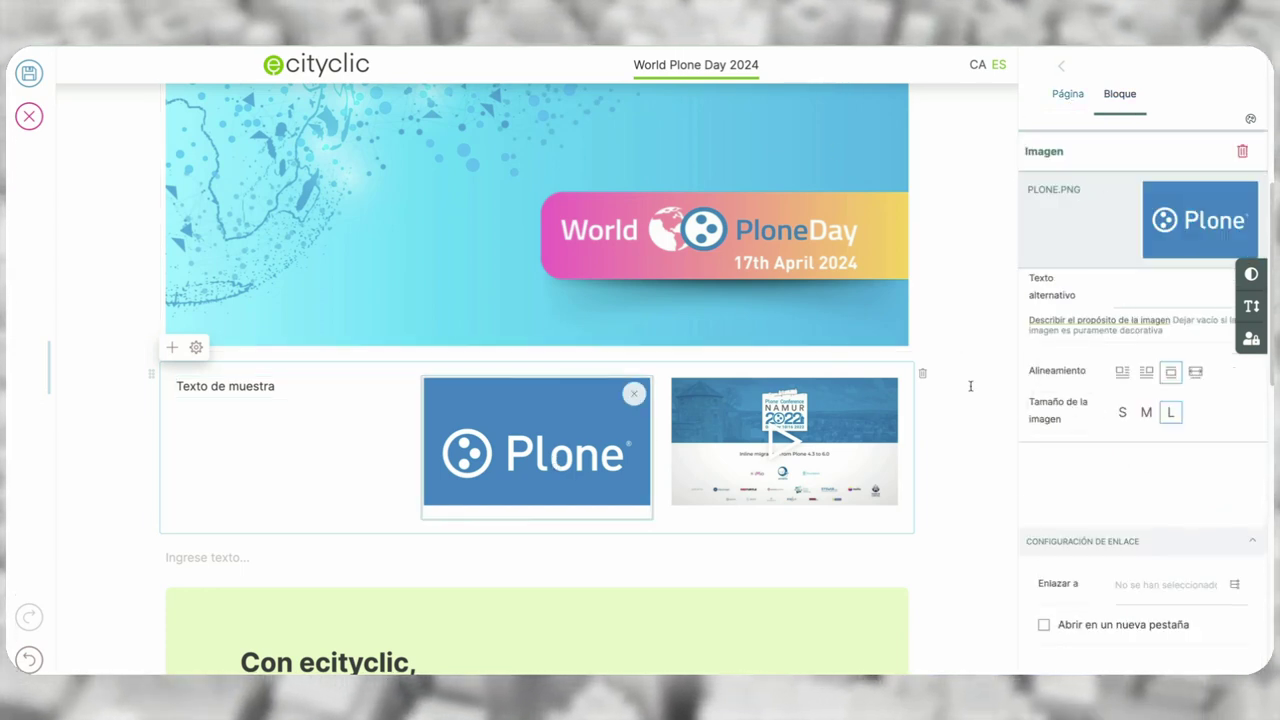
{"action": "left_click", "coordinate": [843, 443]}
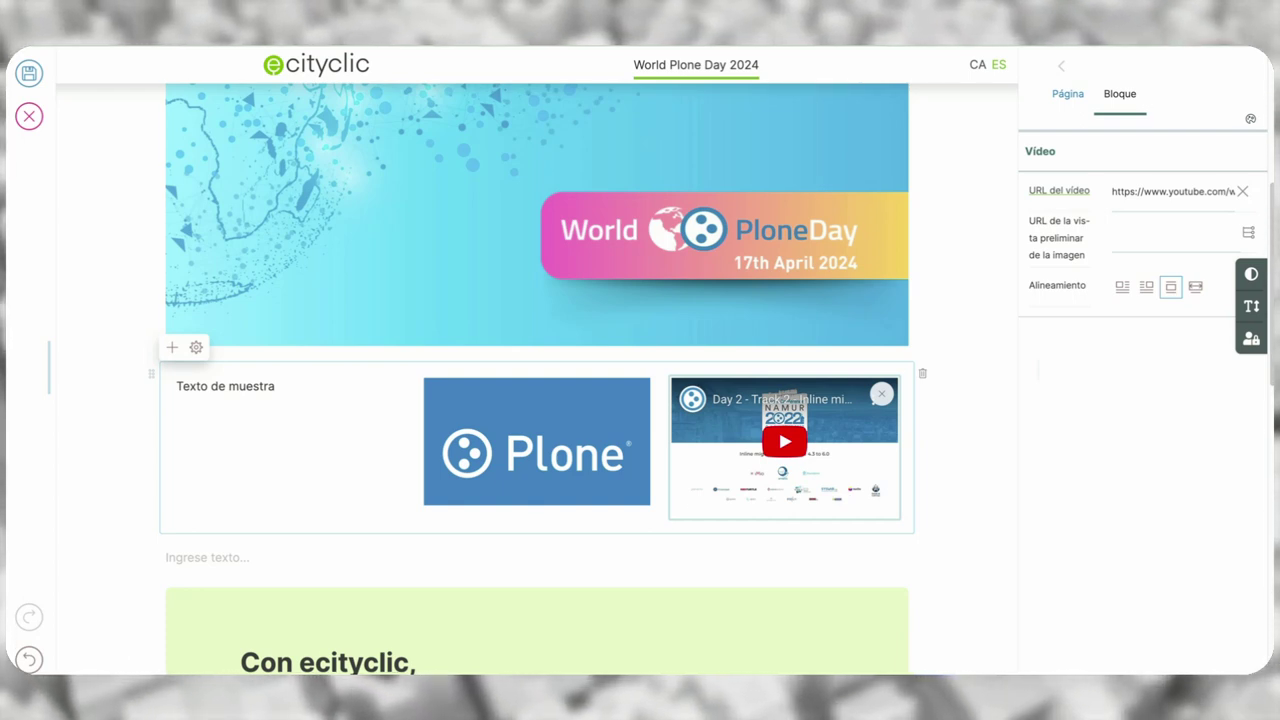
{"action": "left_click_drag", "start_coordinate": [538, 432], "coordinate": [565, 425]}
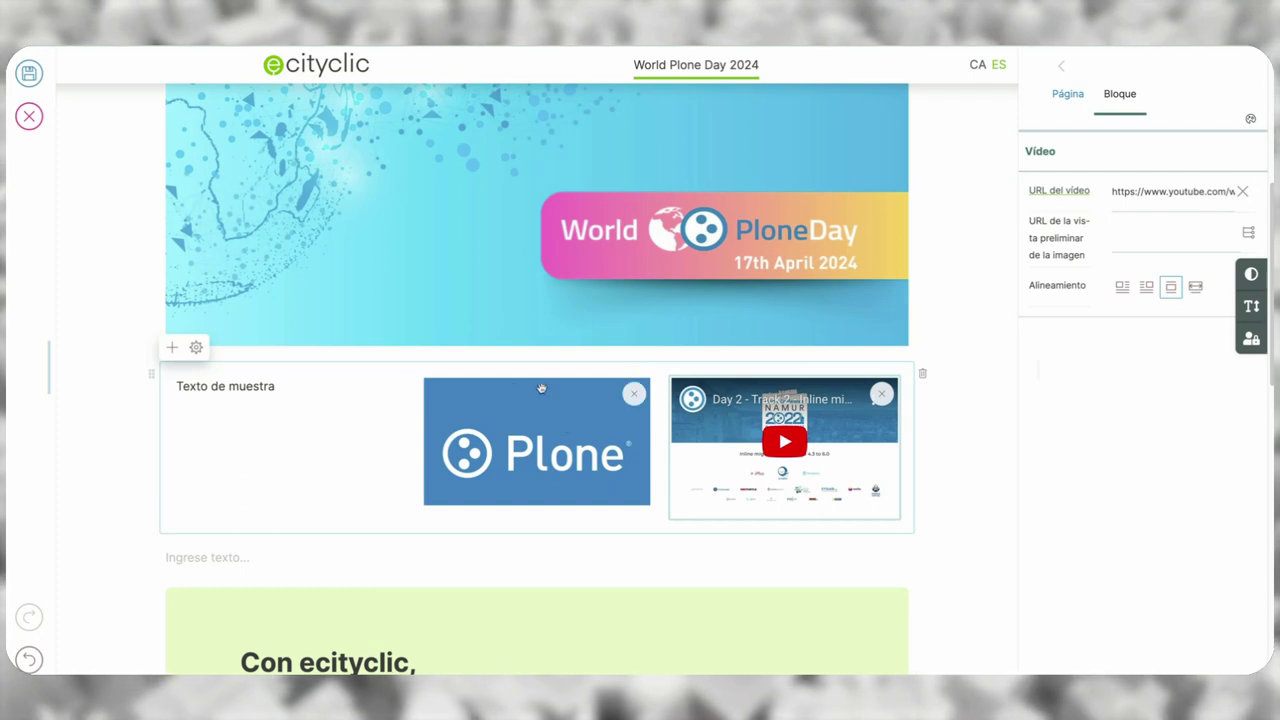
{"action": "left_click", "coordinate": [882, 396]}
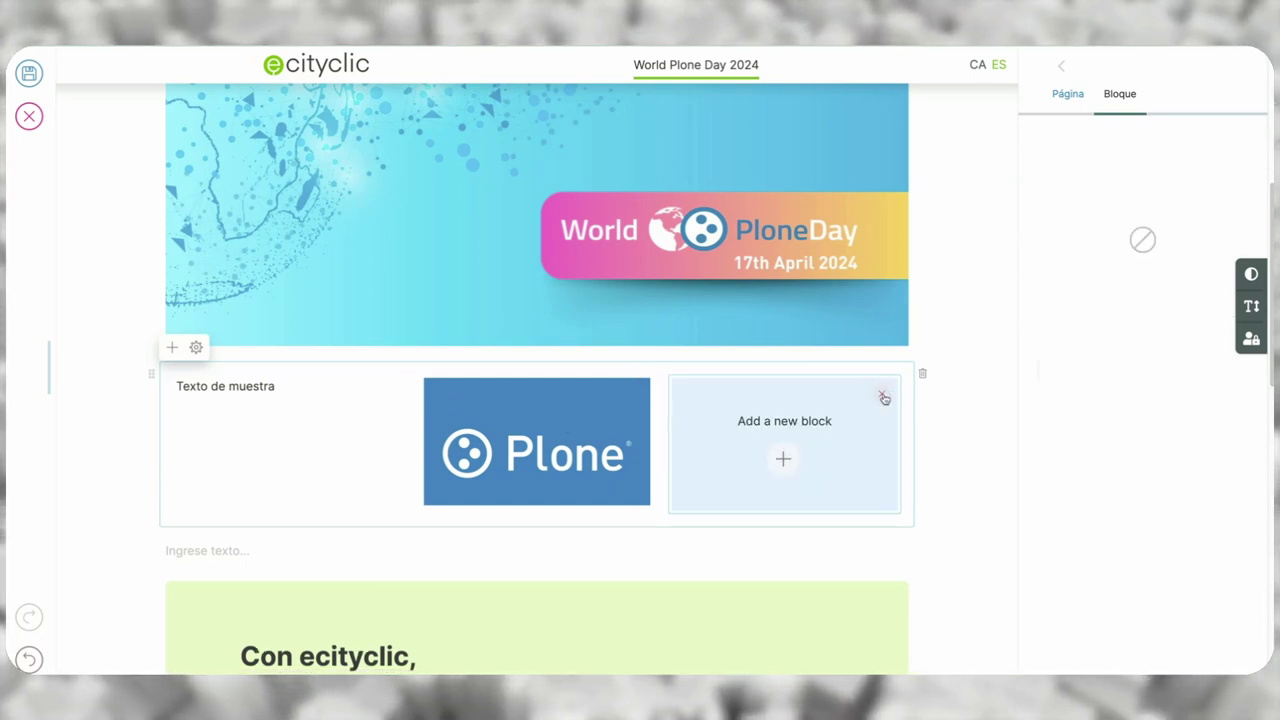
{"action": "left_click", "coordinate": [883, 397]}
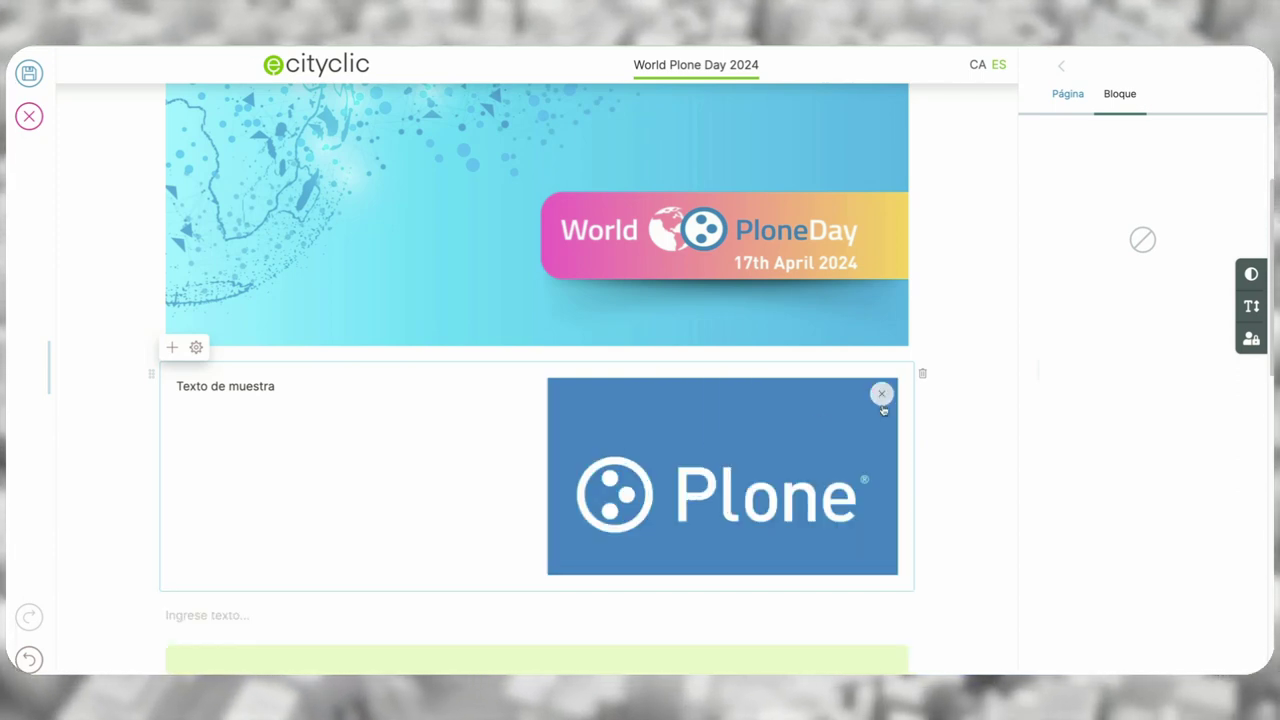
{"action": "left_click", "coordinate": [686, 370]}
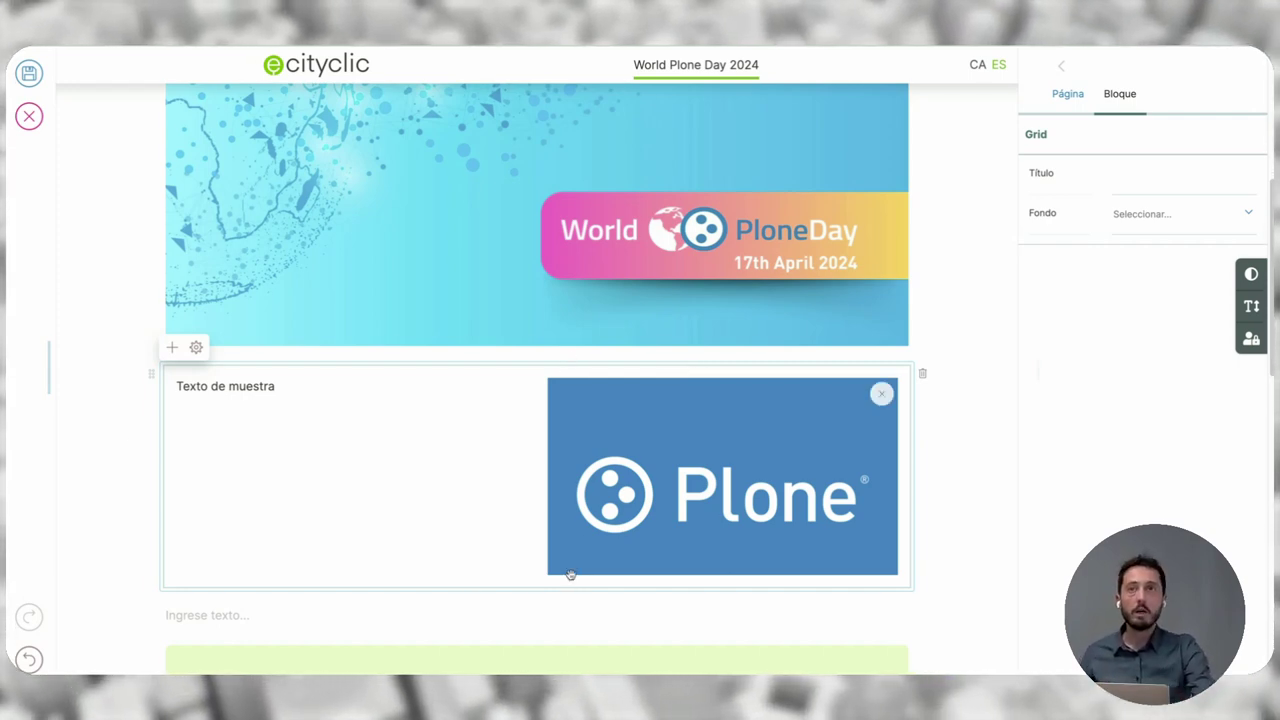
- Title the grid 'Título de sección', try Backgrounds 1–3, then leave the background at Sin valor
{"action": "left_click", "coordinate": [1142, 184]}
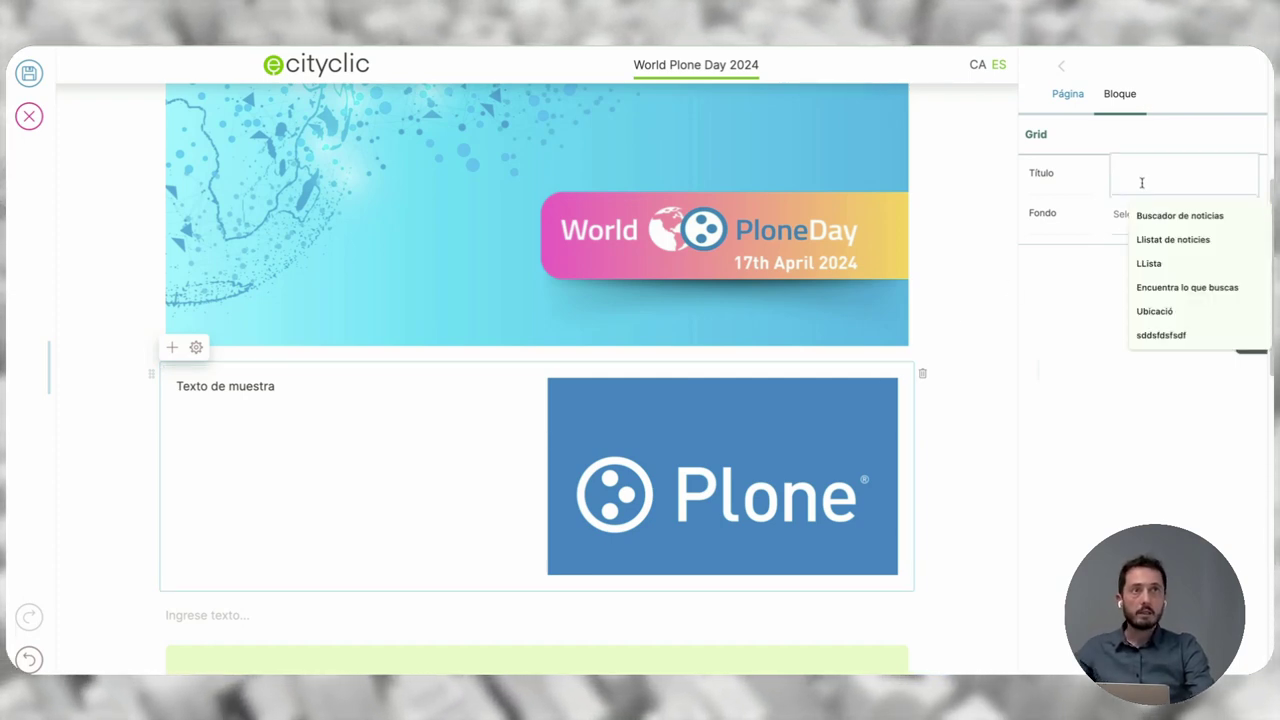
{"action": "type", "text": "Títul"}
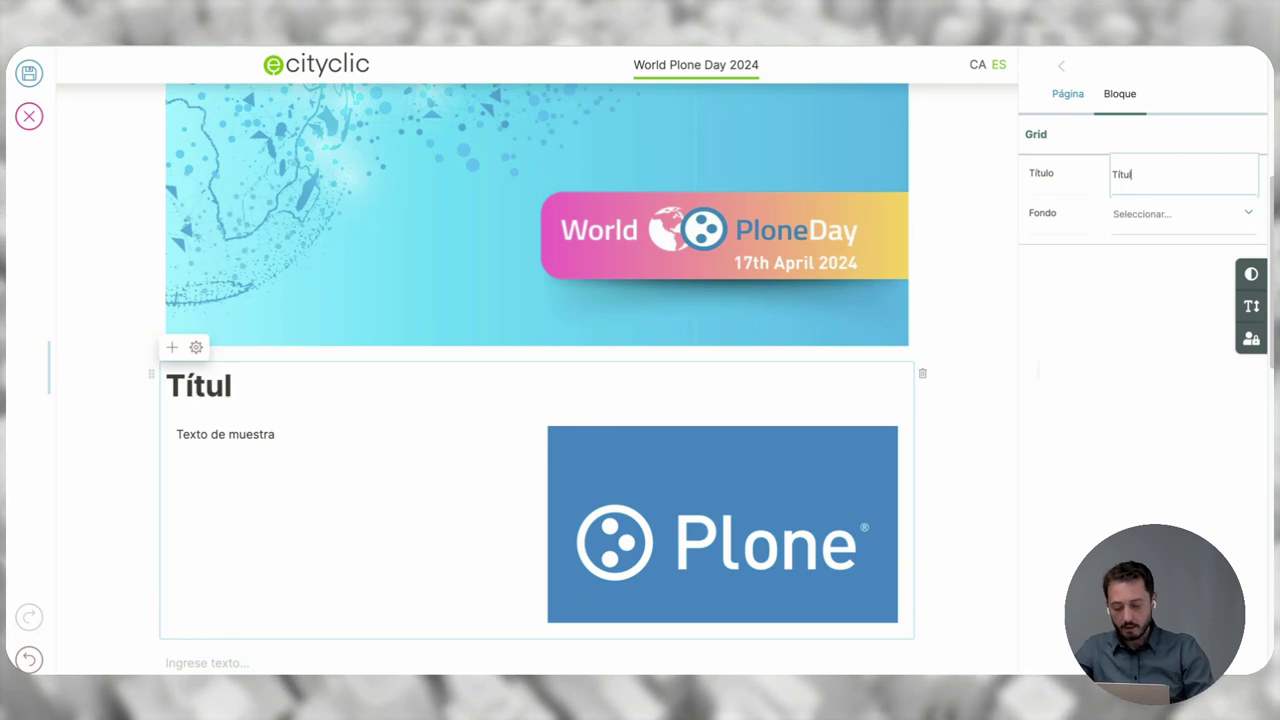
{"action": "type", "text": "o de sección"}
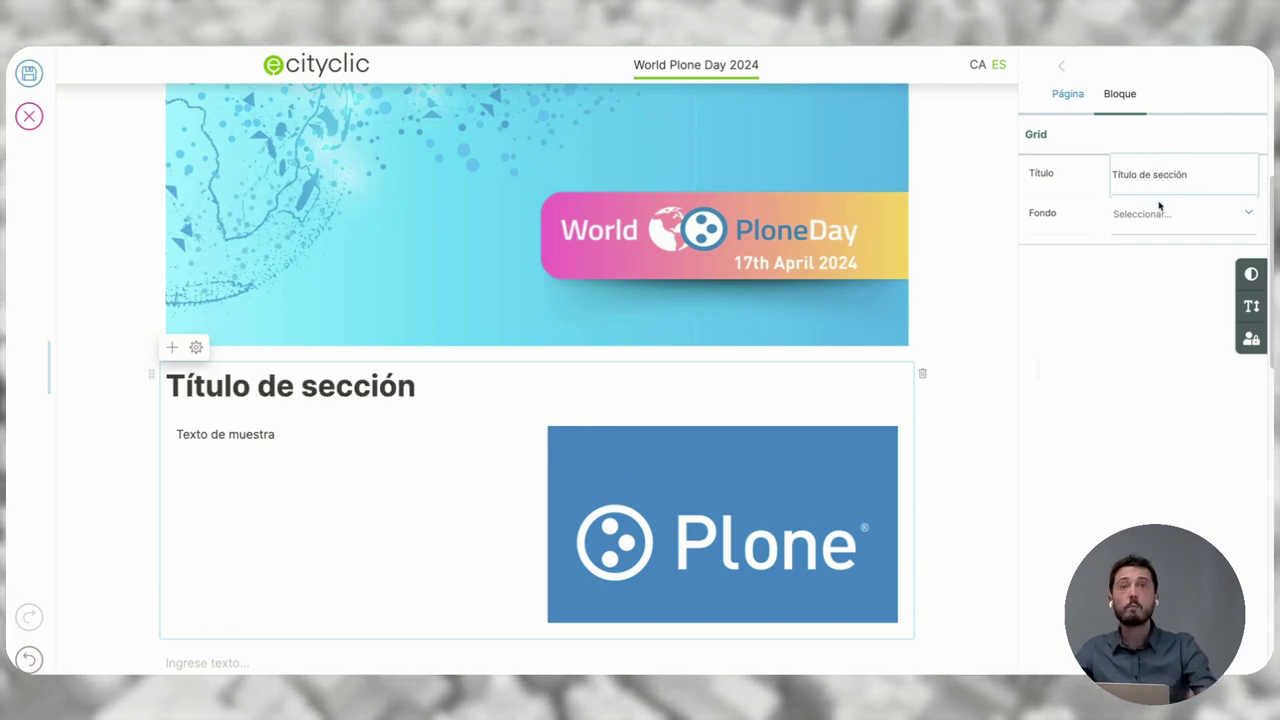
{"action": "left_click", "coordinate": [1160, 209]}
{"action": "left_click", "coordinate": [1160, 253]}
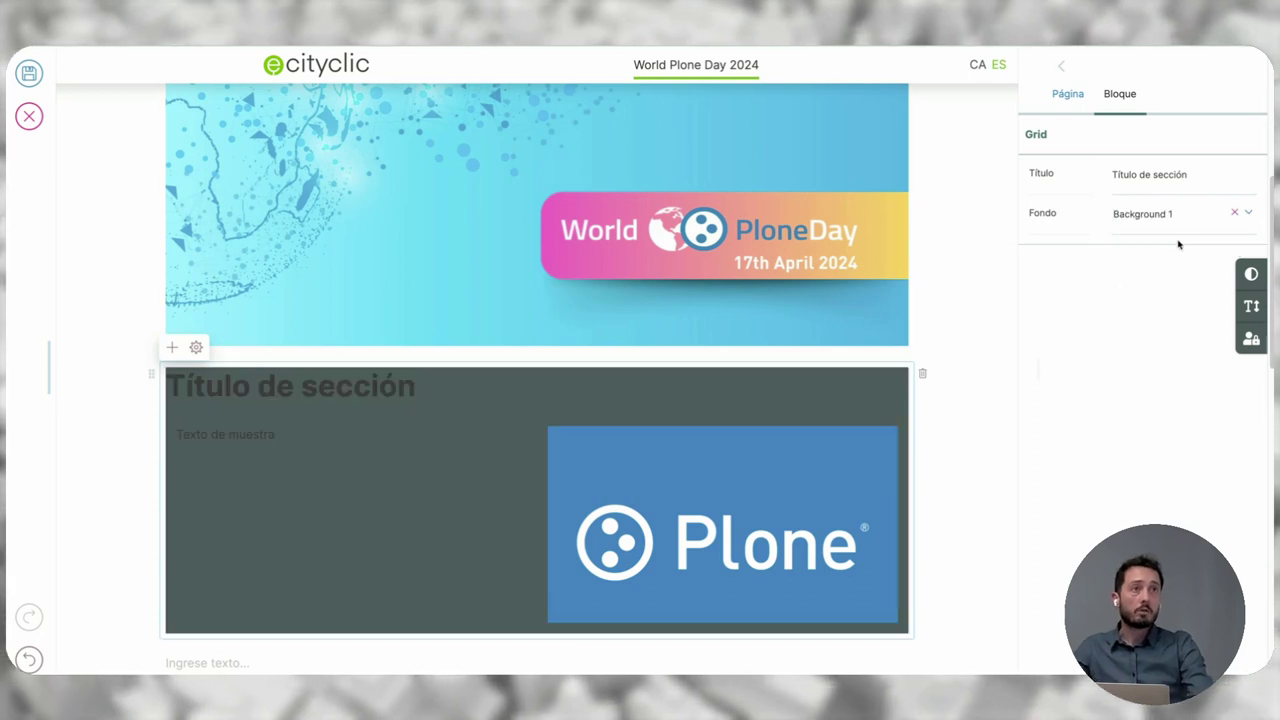
{"action": "left_click", "coordinate": [1170, 224]}
{"action": "left_click", "coordinate": [1163, 287]}
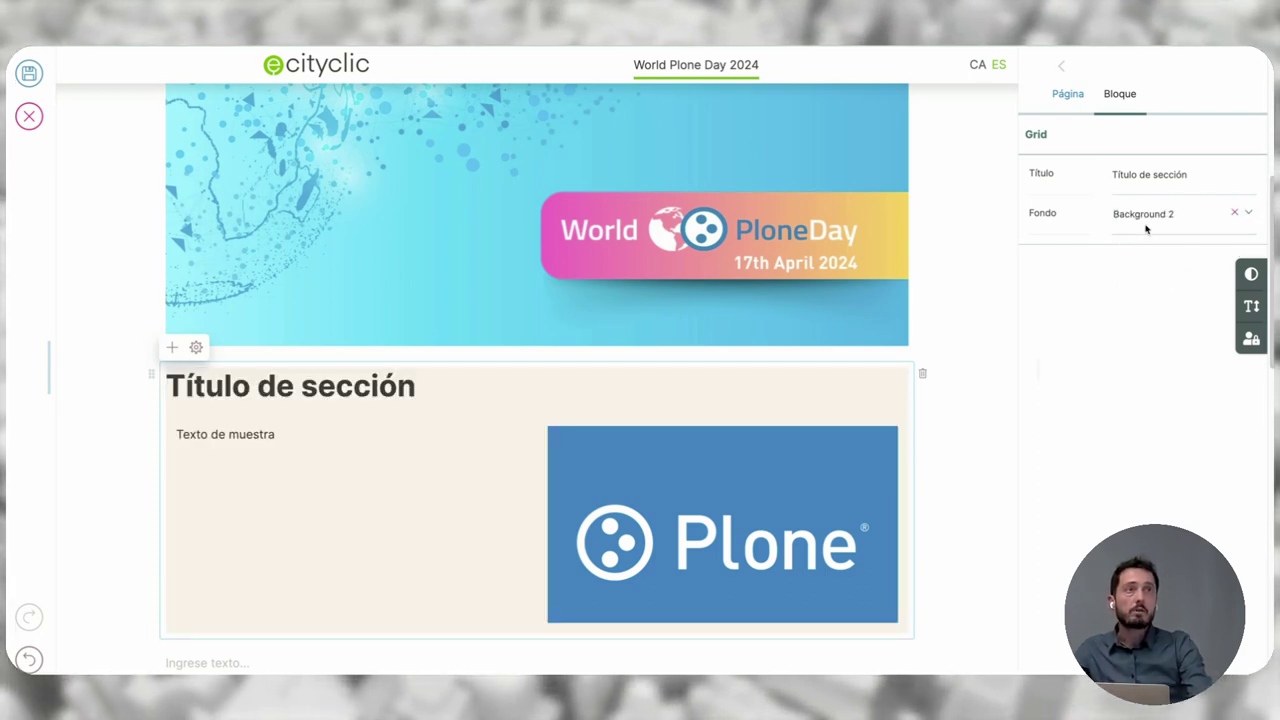
{"action": "left_click", "coordinate": [1147, 226]}
{"action": "left_click", "coordinate": [1155, 320]}
{"action": "left_click", "coordinate": [1150, 238]}
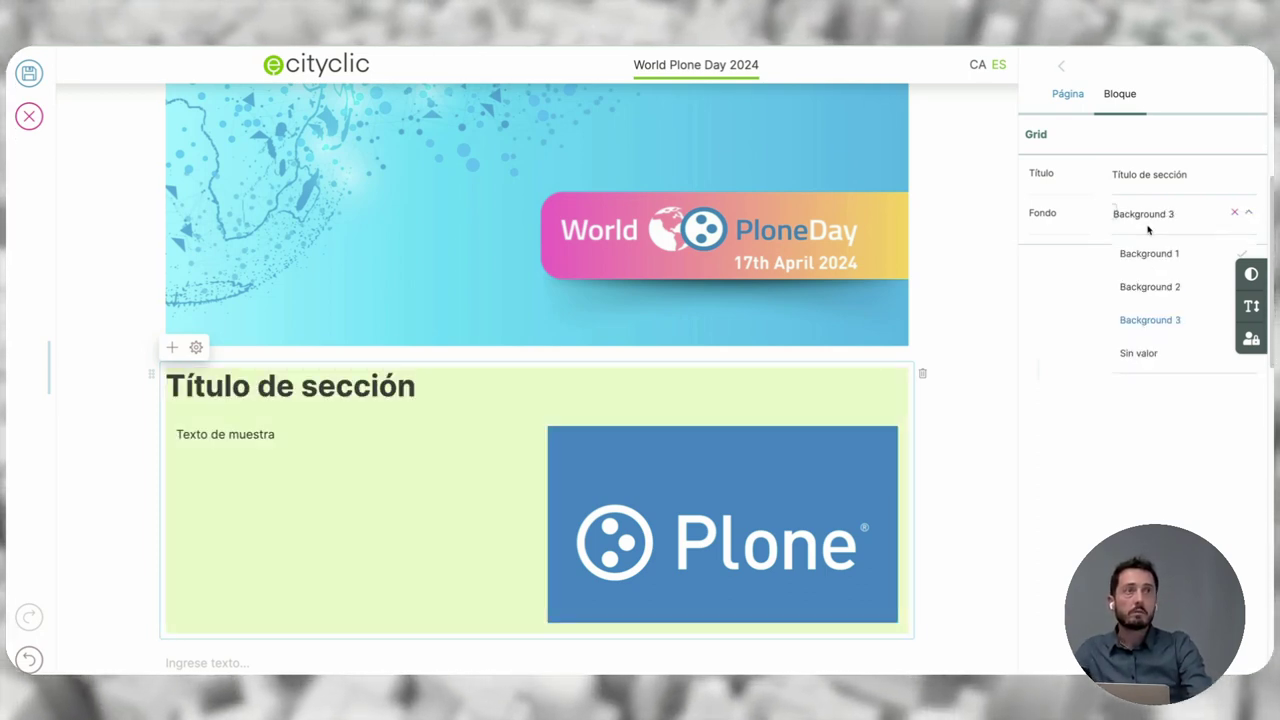
{"action": "left_click", "coordinate": [1150, 353]}
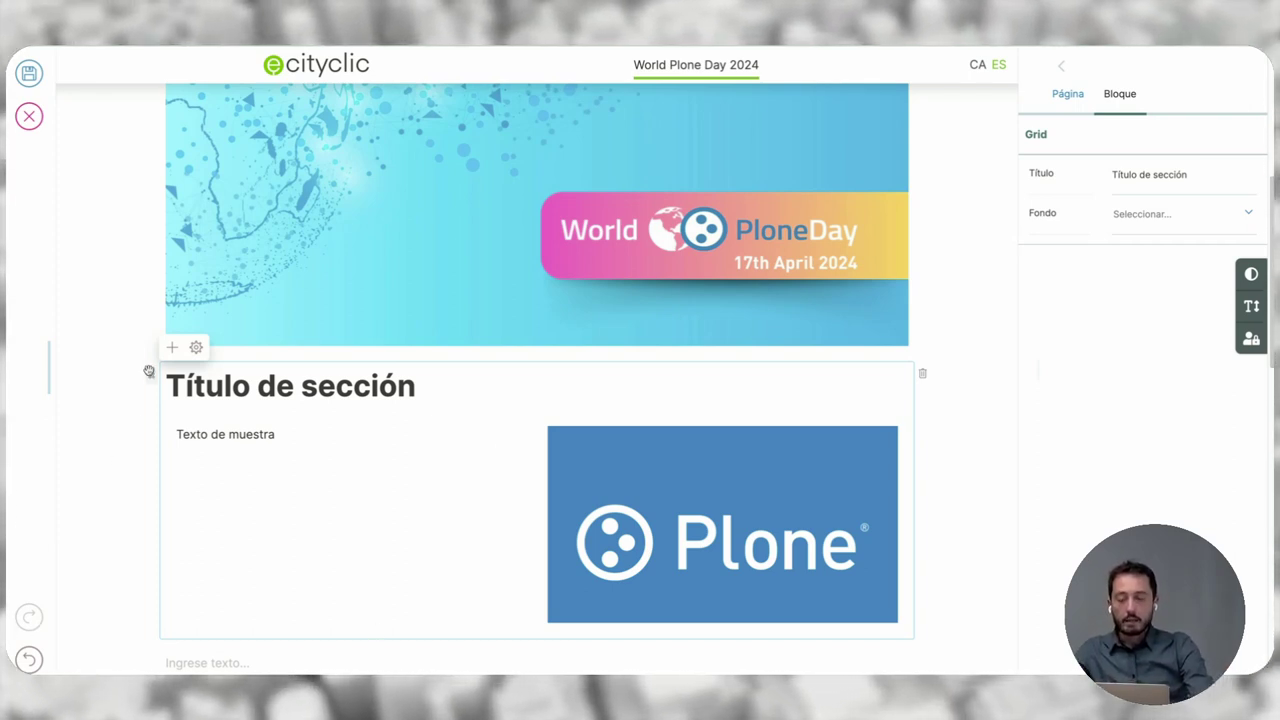
- Move the 'Título de sección' grid to the top of the page, above La comunicación digital
{"action": "left_click_drag", "start_coordinate": [151, 373], "coordinate": [160, 140]}
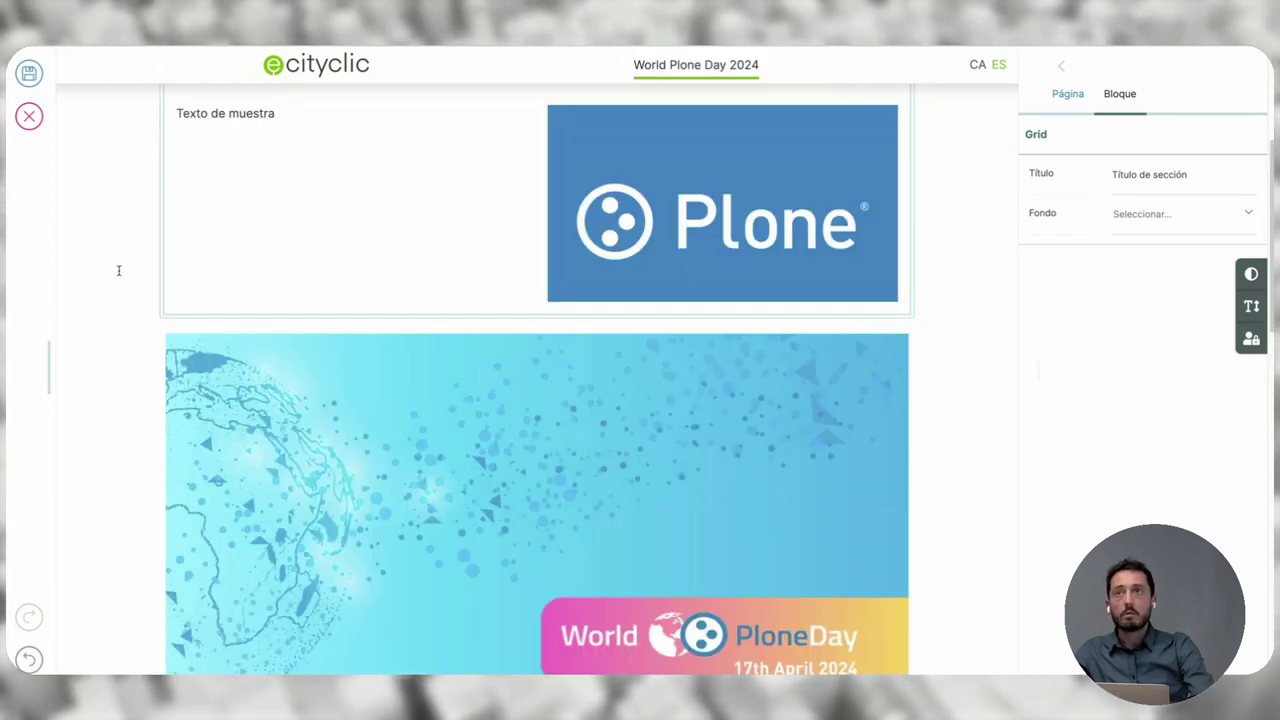
{"action": "scroll", "coordinate": [109, 275], "scroll_direction": "up", "scroll_amount": 3}
{"action": "left_click_drag", "start_coordinate": [152, 301], "coordinate": [151, 265]}
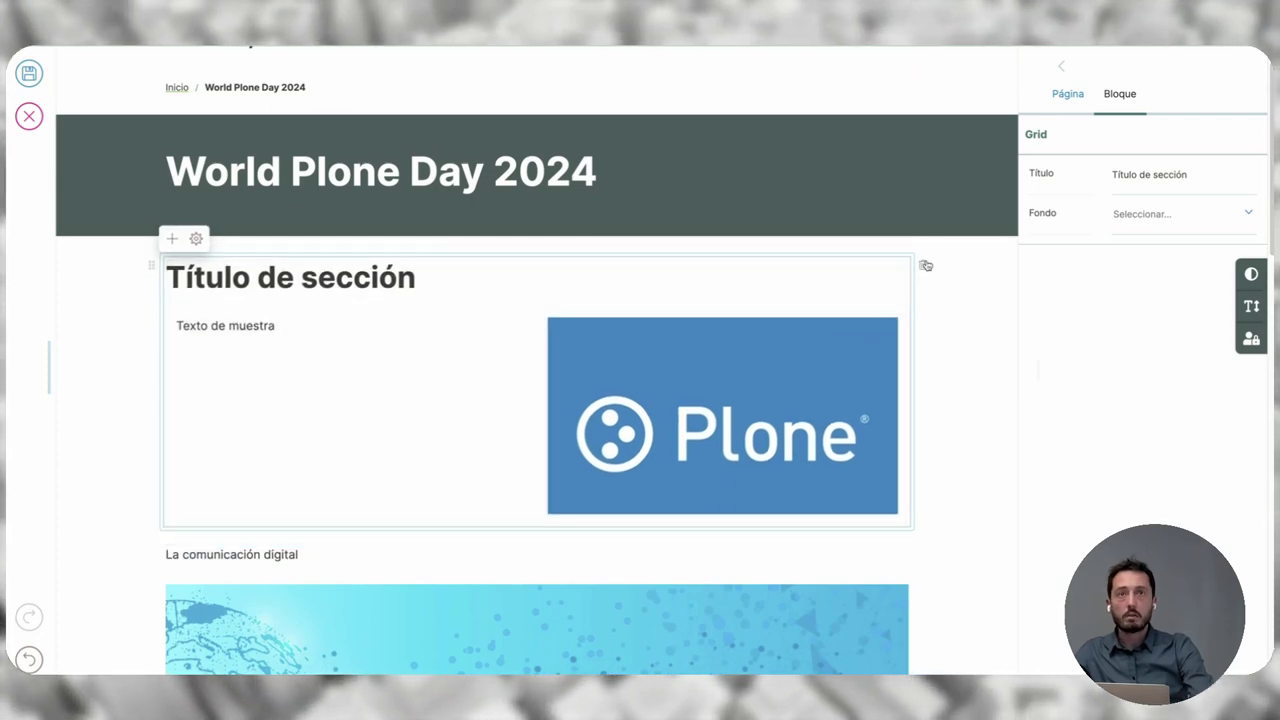
{"action": "scroll", "coordinate": [917, 423], "scroll_direction": "down", "scroll_amount": 6}
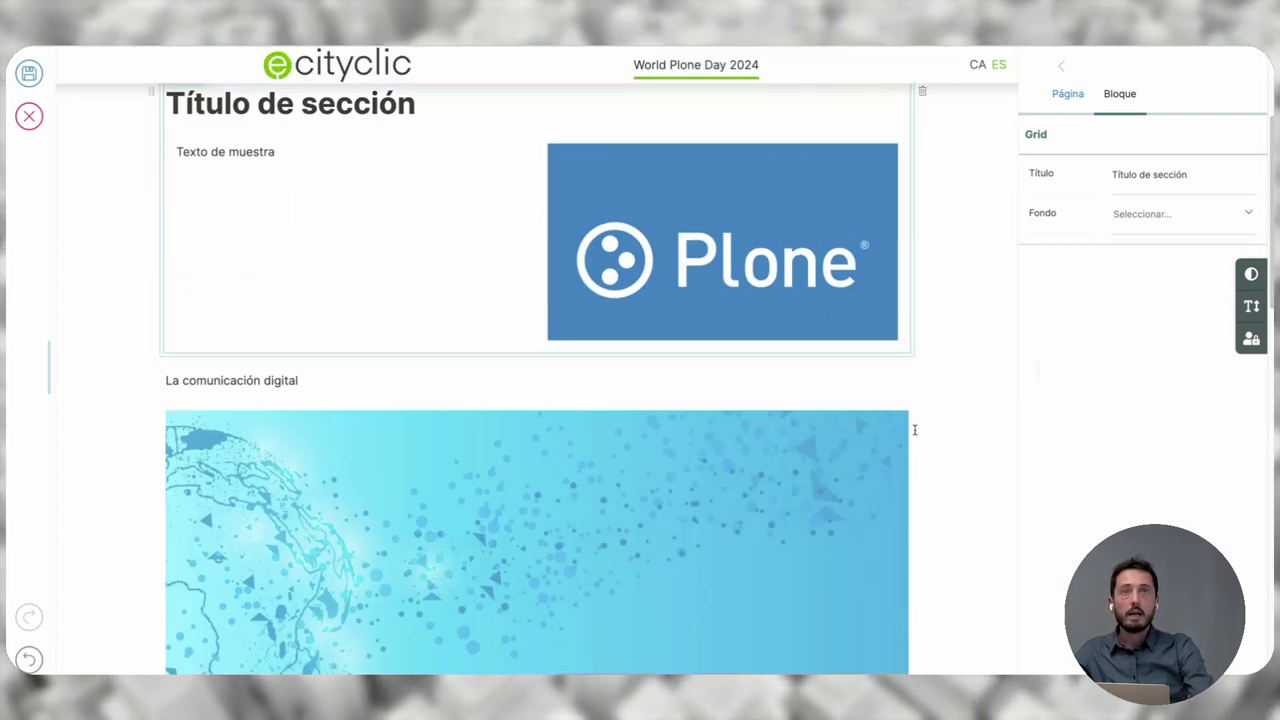
{"action": "scroll", "coordinate": [880, 423], "scroll_direction": "up", "scroll_amount": 8}
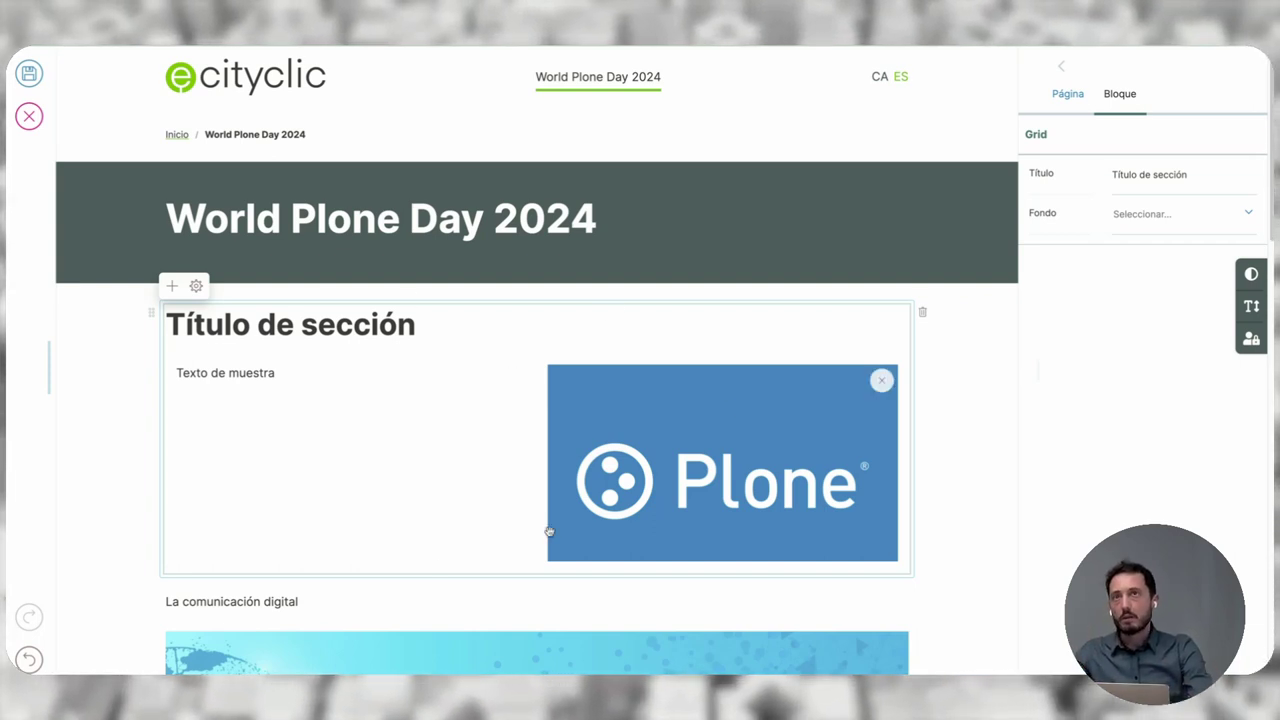
- Save the page and review it in view mode
{"action": "left_click", "coordinate": [29, 74]}
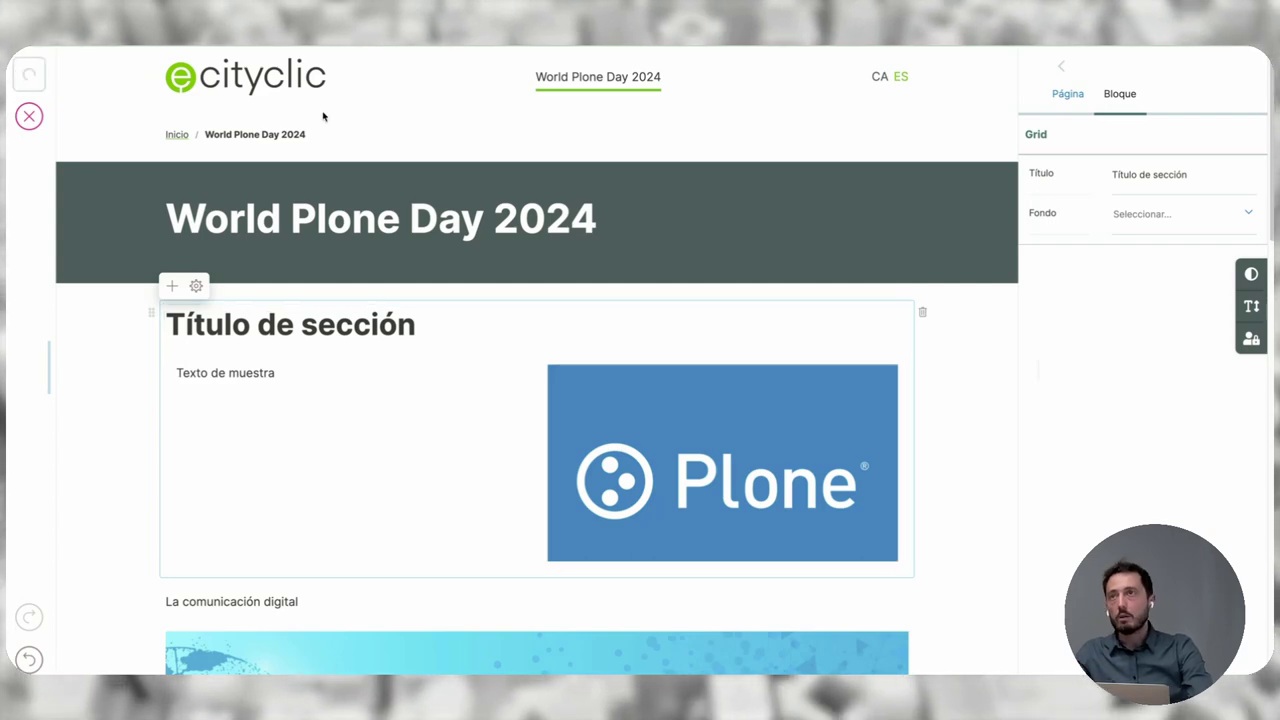
{"action": "scroll", "coordinate": [489, 407], "scroll_direction": "down", "scroll_amount": 2}
{"action": "scroll", "coordinate": [489, 407], "scroll_direction": "down", "scroll_amount": 3}
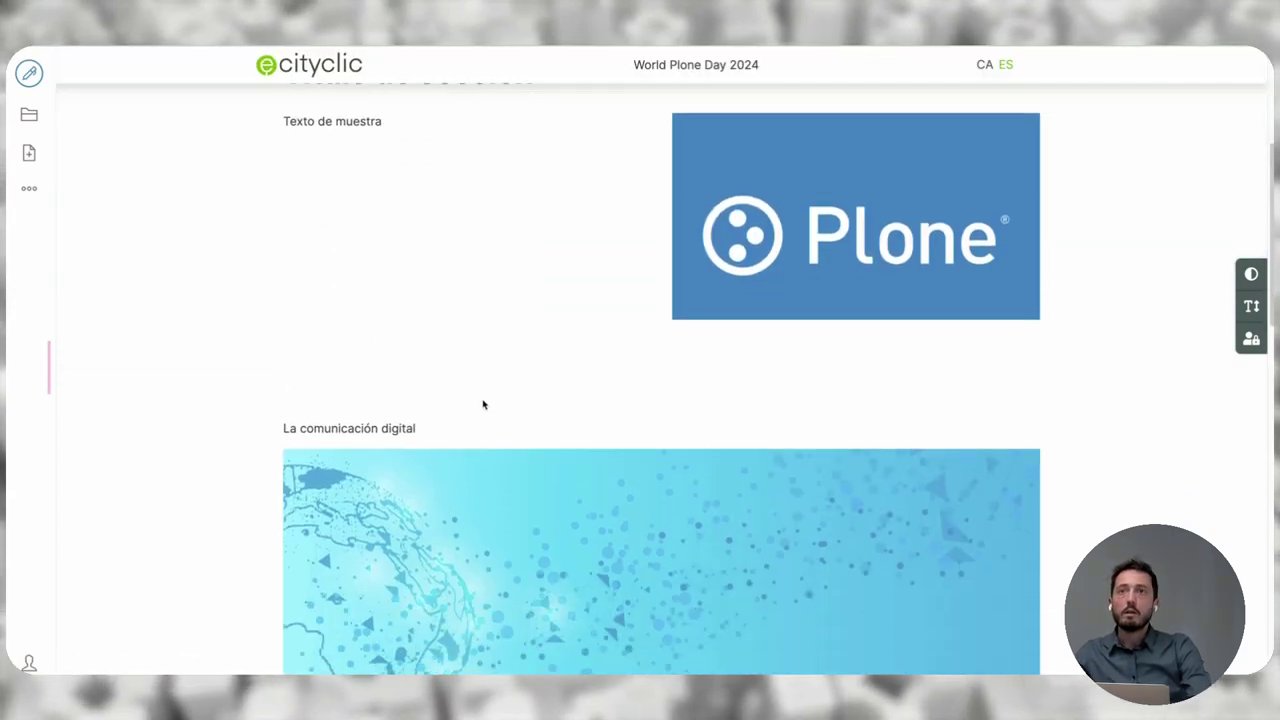
- Reopen the Comunicación Digital page for editing
{"action": "left_click", "coordinate": [29, 74]}
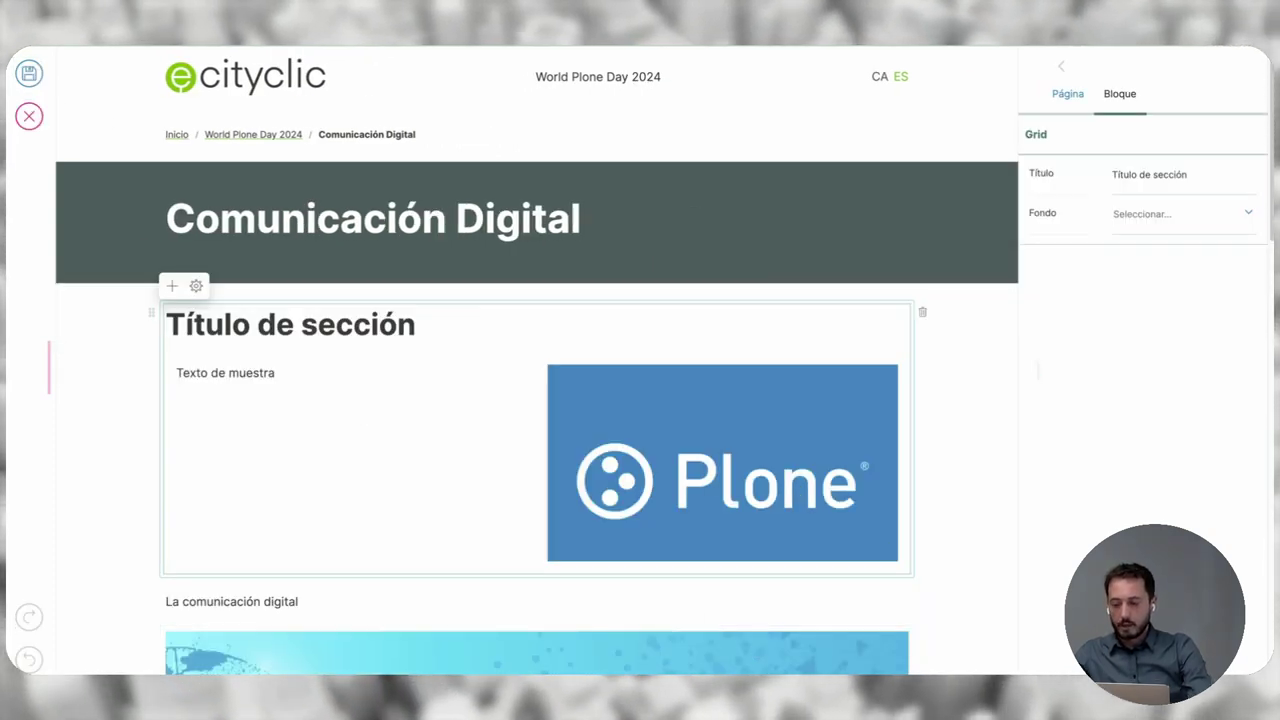
{"action": "scroll", "coordinate": [814, 489], "scroll_direction": "down", "scroll_amount": 1}
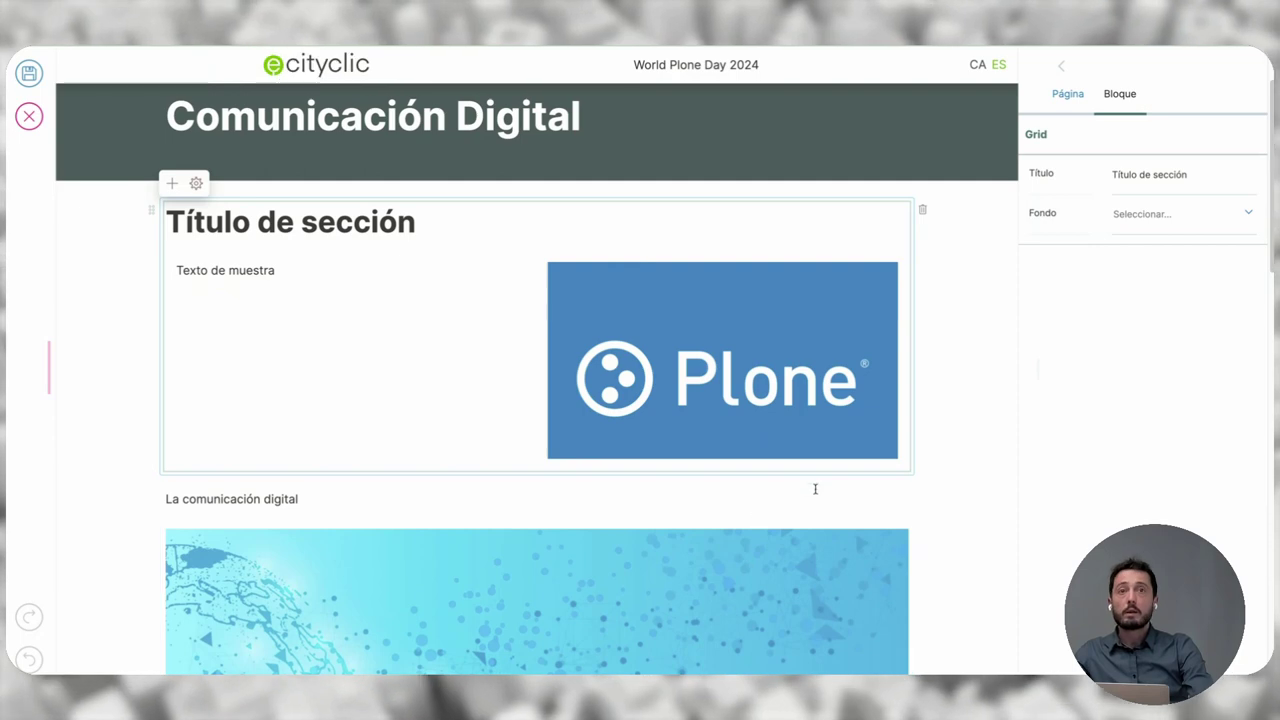
{"action": "scroll", "coordinate": [820, 484], "scroll_direction": "down", "scroll_amount": 2}
{"action": "scroll", "coordinate": [820, 484], "scroll_direction": "down", "scroll_amount": 4}
- Insert a 4 Columnas grid in the empty text block below the banner
{"action": "left_click", "coordinate": [750, 412]}
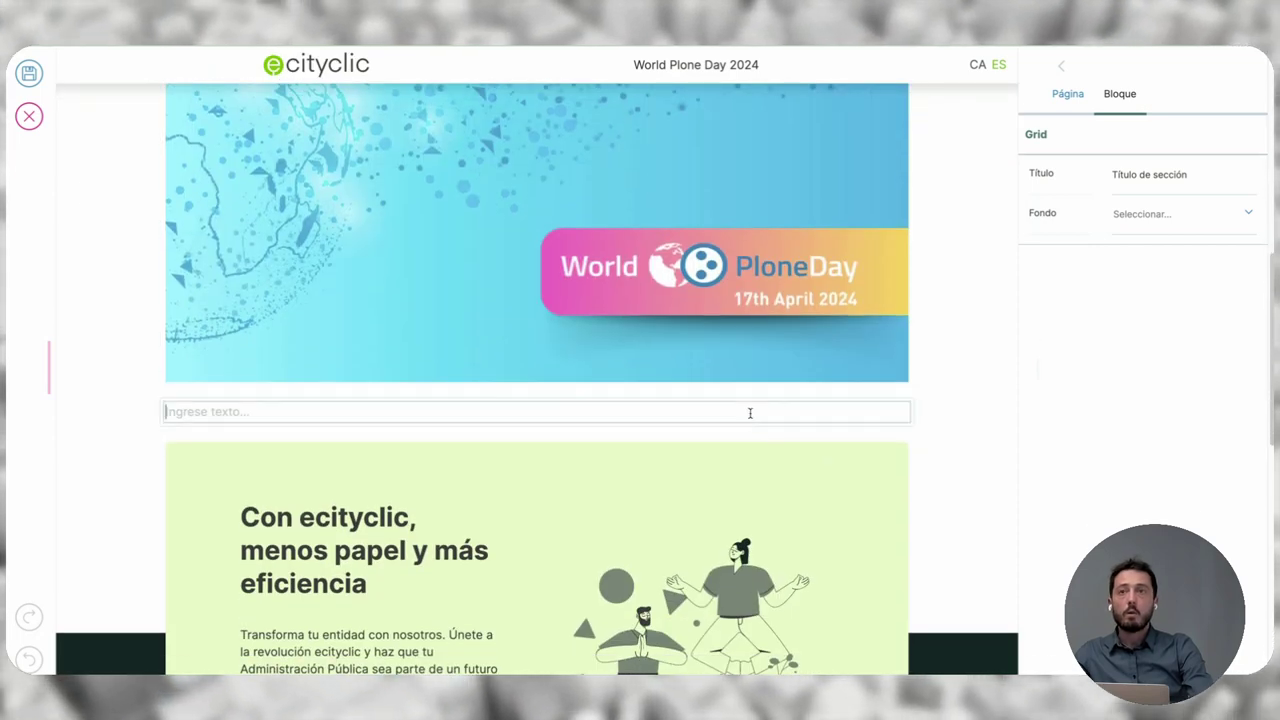
{"action": "left_click", "coordinate": [146, 410]}
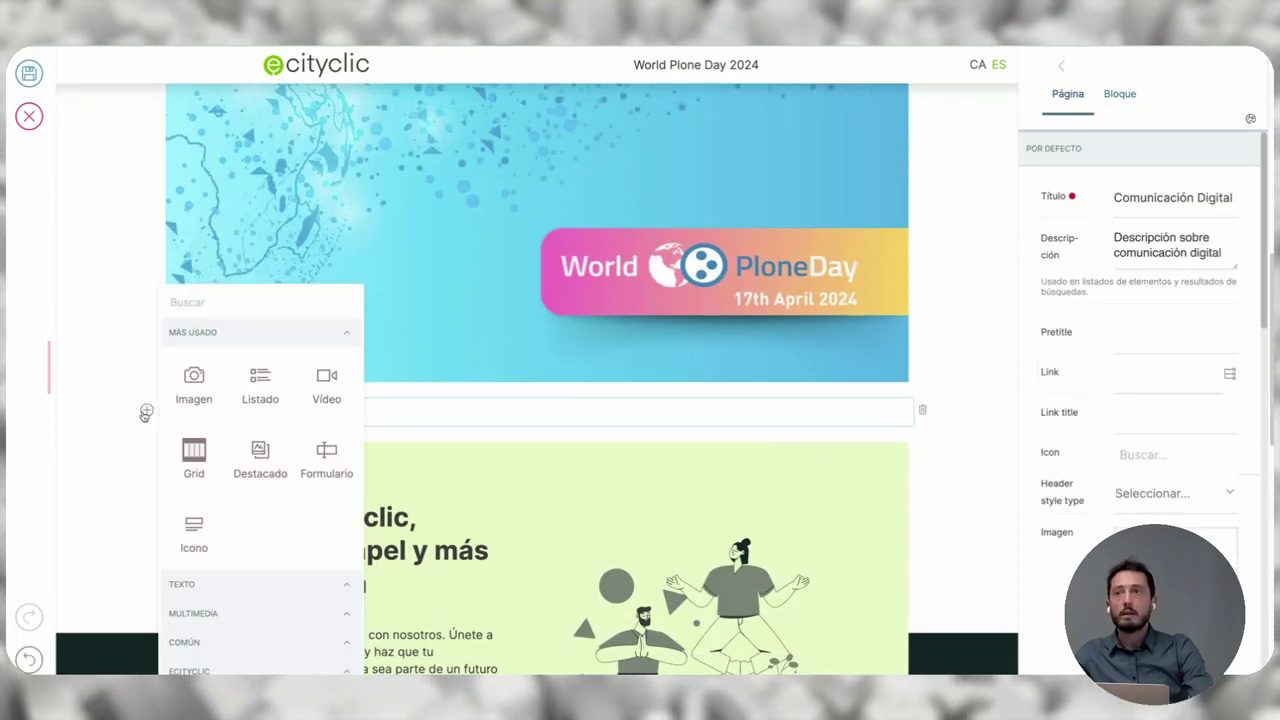
{"action": "left_click", "coordinate": [194, 455]}
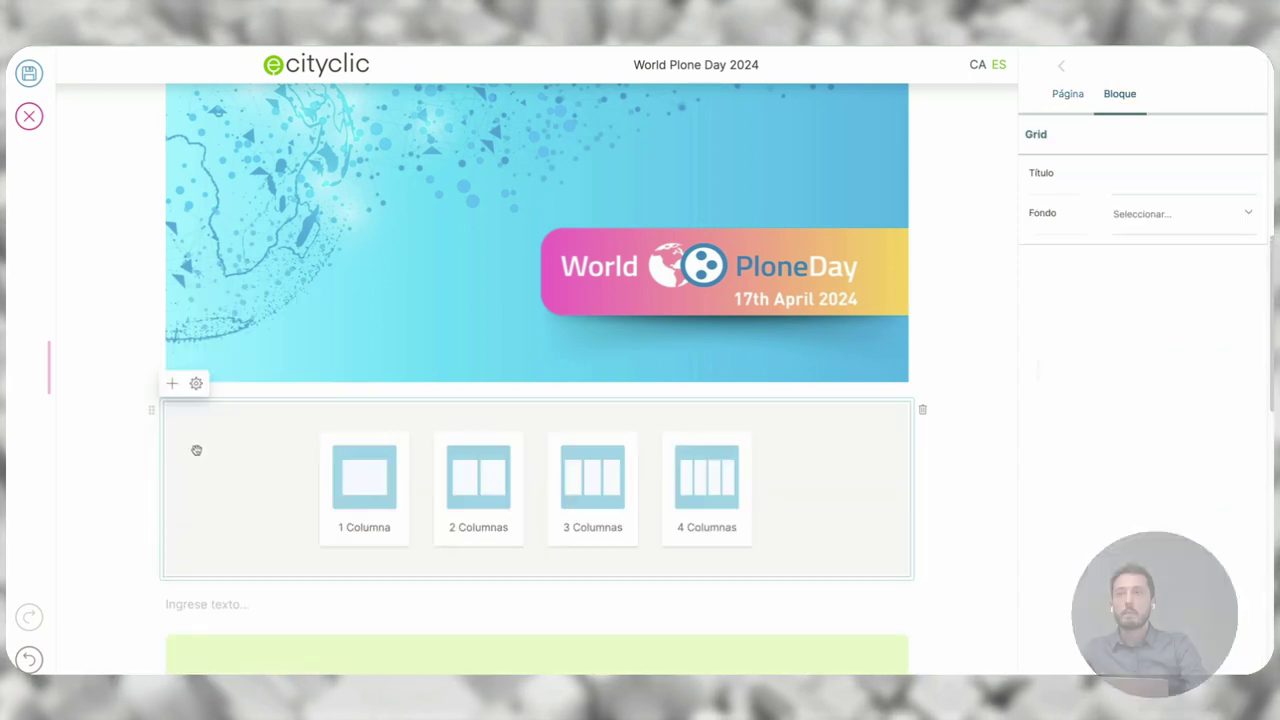
{"action": "left_click", "coordinate": [695, 485]}
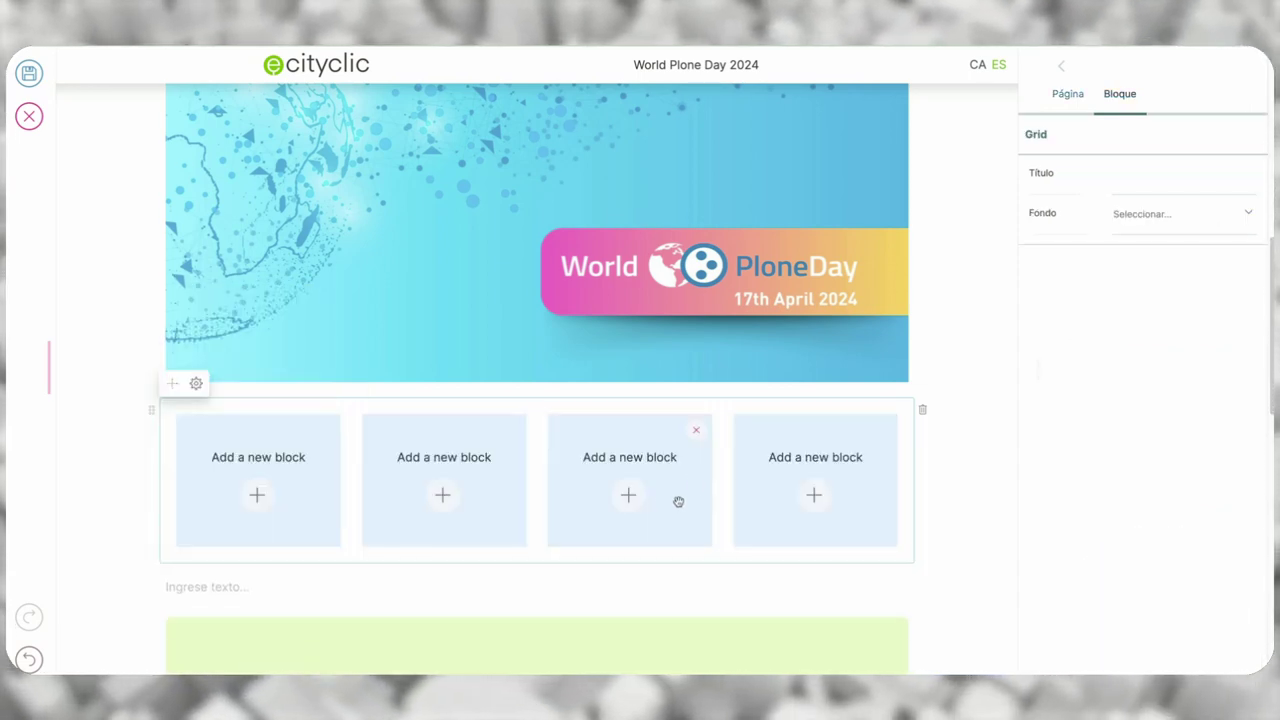
- Turn the first column into an Icono block with the circle-radiation icon
{"action": "left_click", "coordinate": [257, 497]}
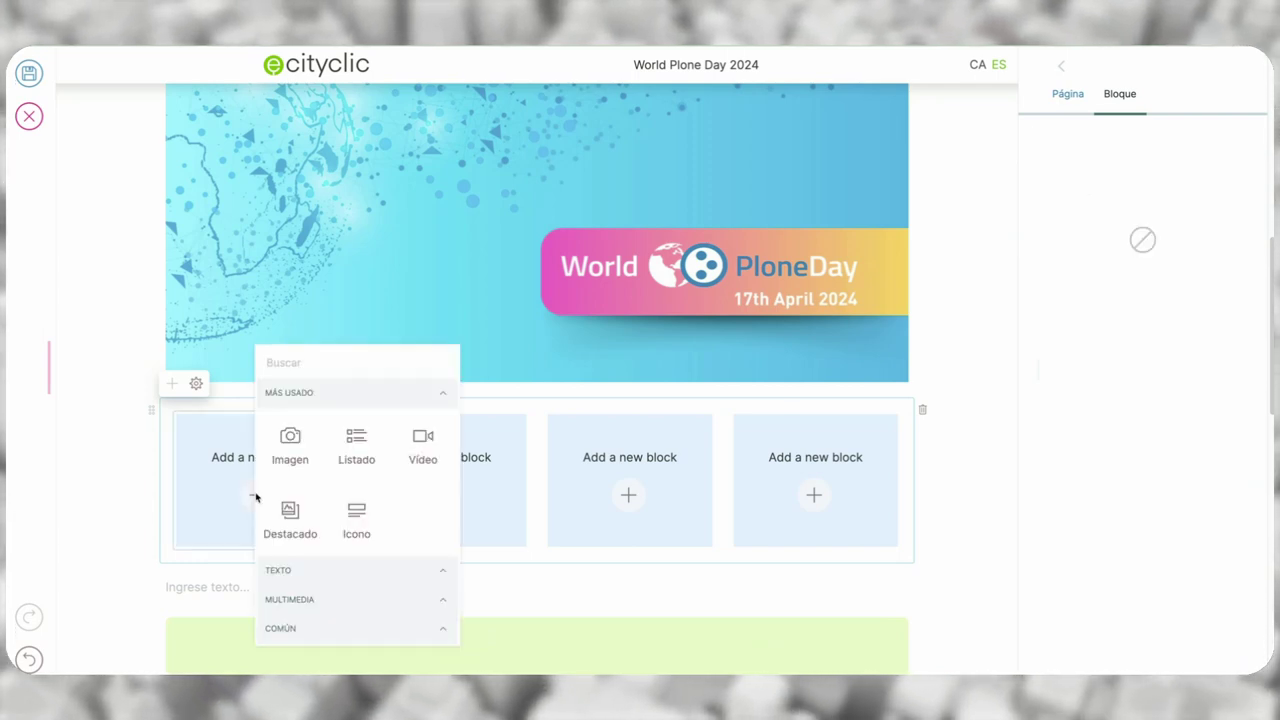
{"action": "left_click", "coordinate": [364, 516]}
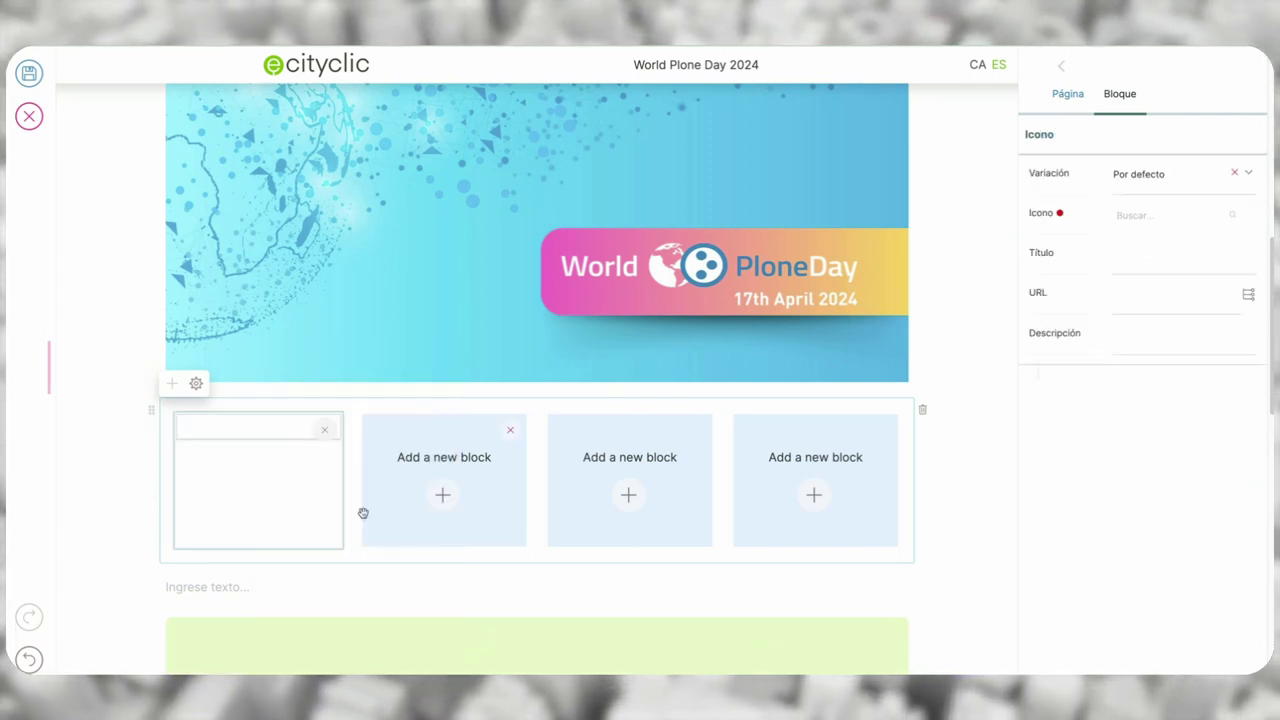
{"action": "left_click", "coordinate": [1139, 215]}
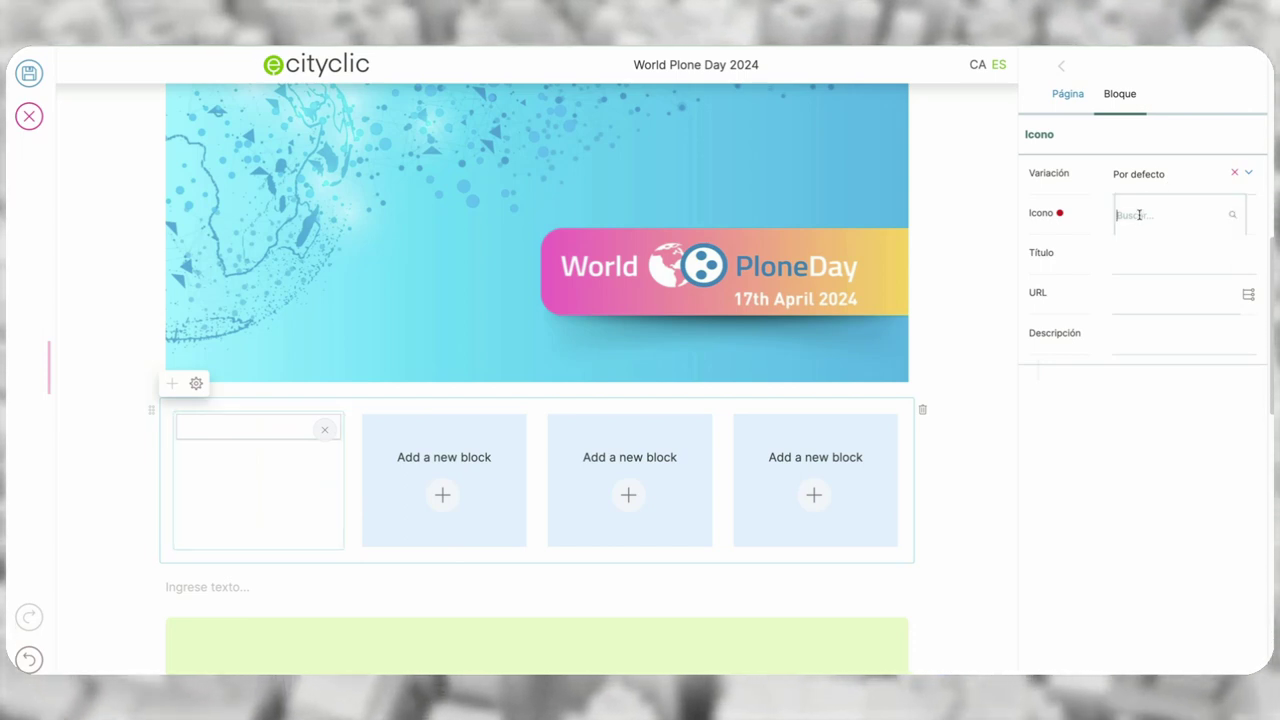
{"action": "type", "text": "a"}
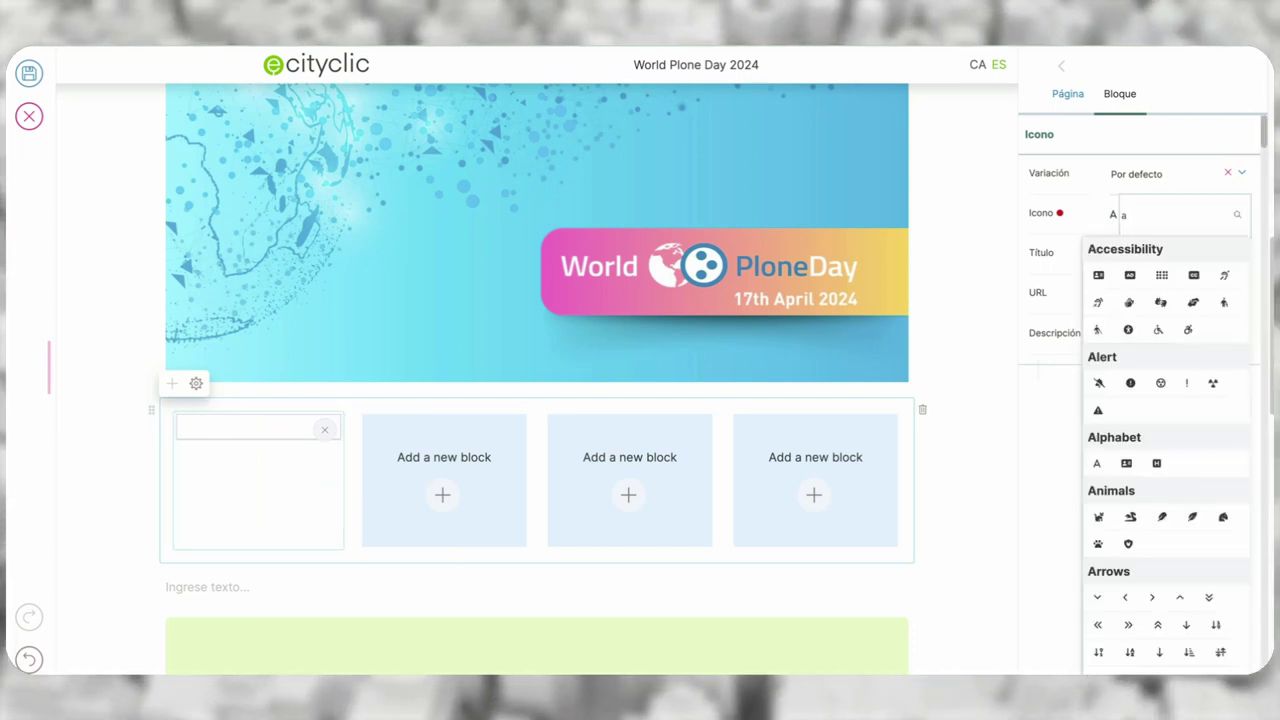
{"action": "left_click", "coordinate": [1160, 384]}
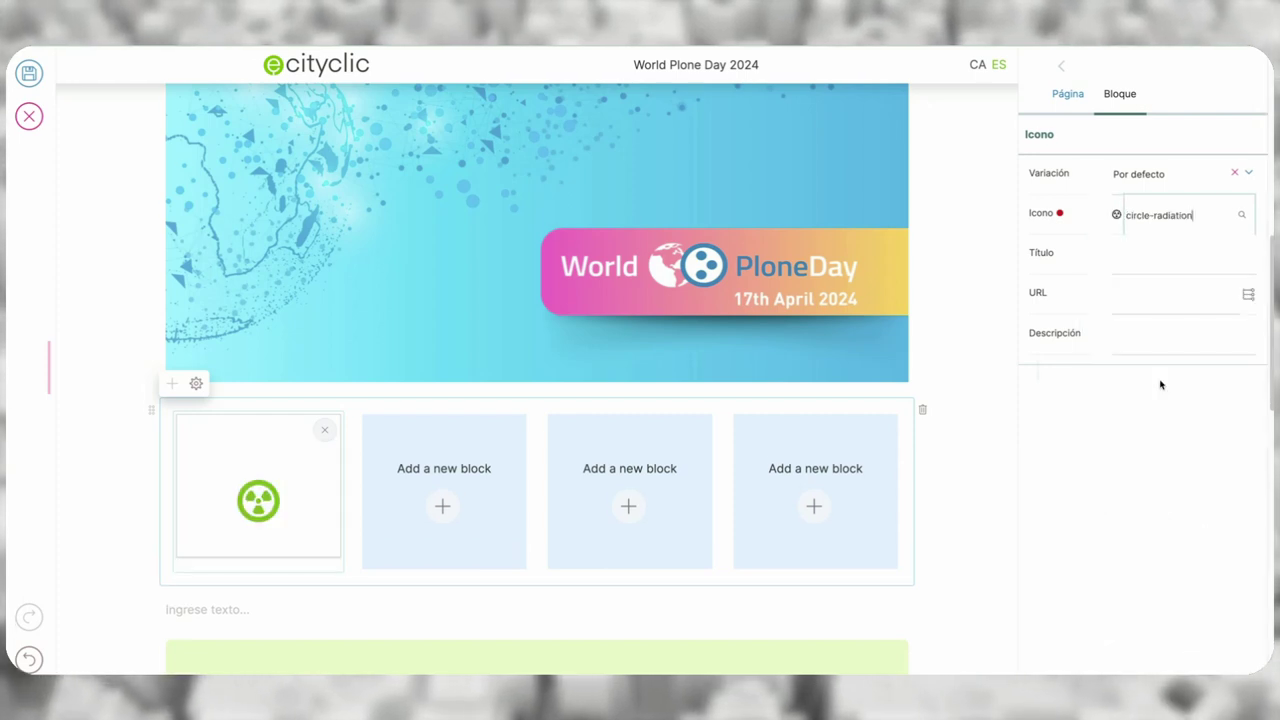
- Title the first card 'Plone is awesome', leave it without a link, and use variation #2
{"action": "left_click", "coordinate": [1133, 260]}
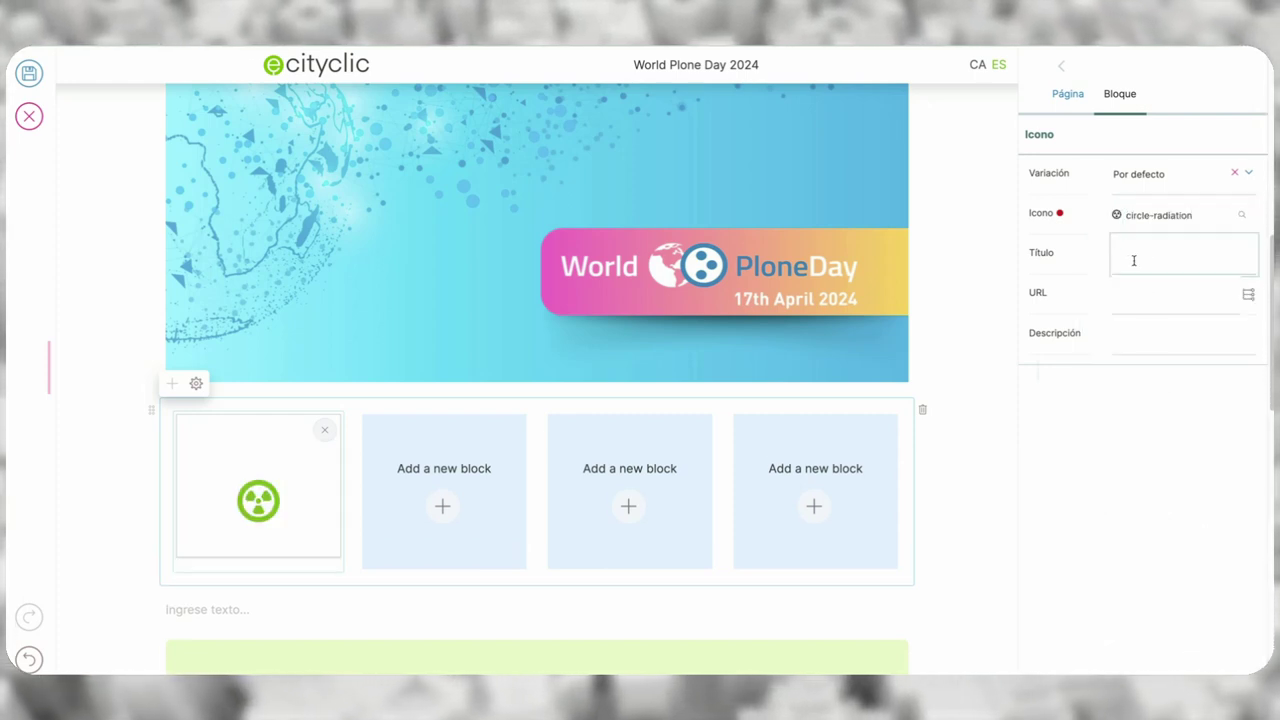
{"action": "type", "text": "Plone i"}
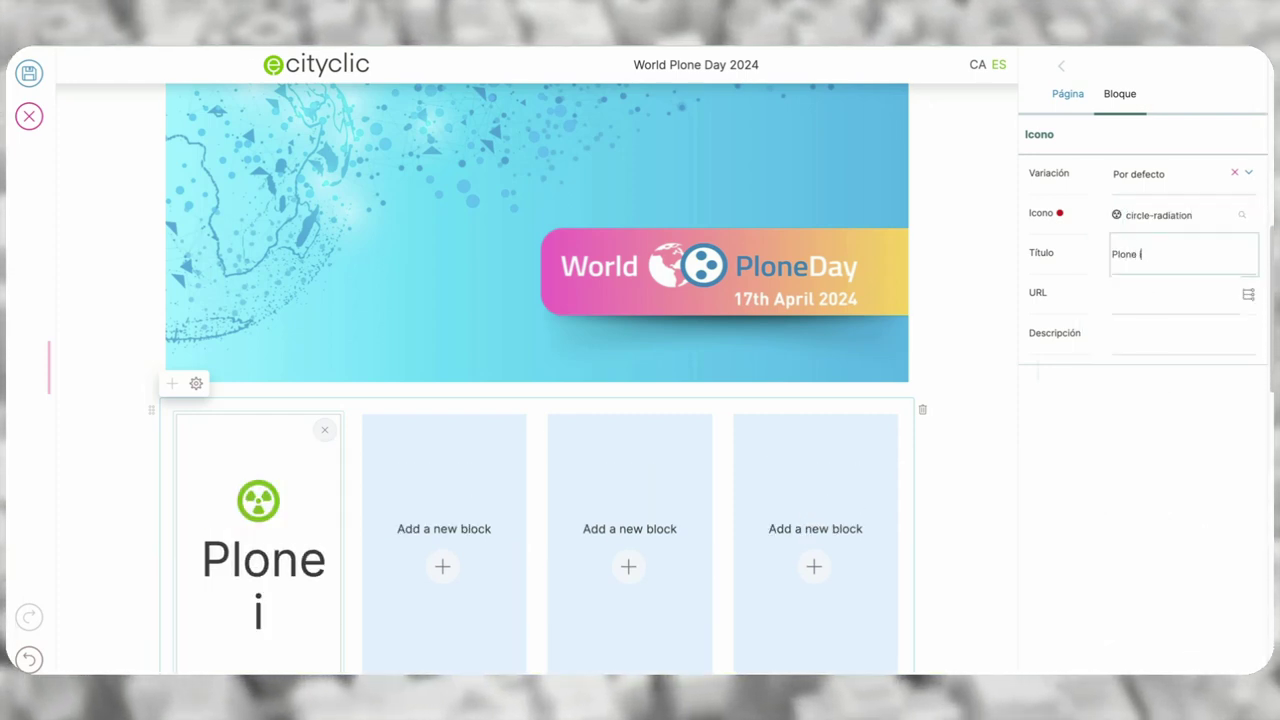
{"action": "type", "text": "s awesome"}
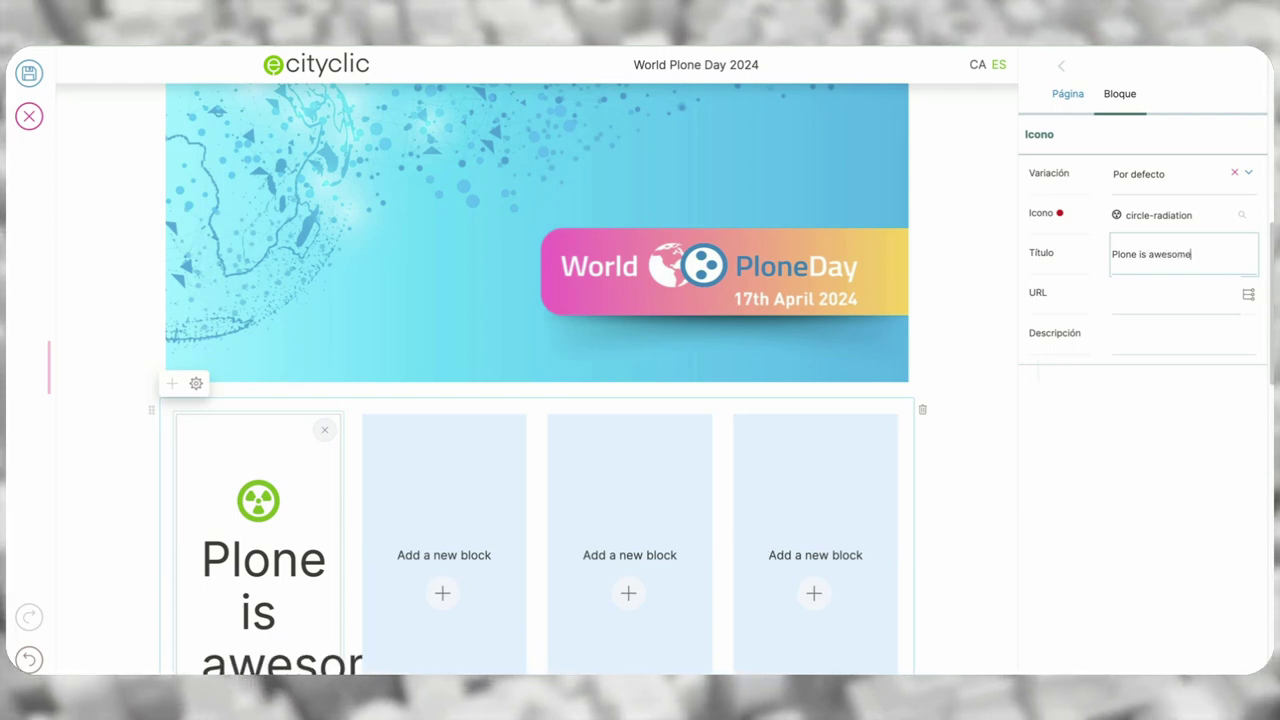
{"action": "left_click", "coordinate": [1130, 290]}
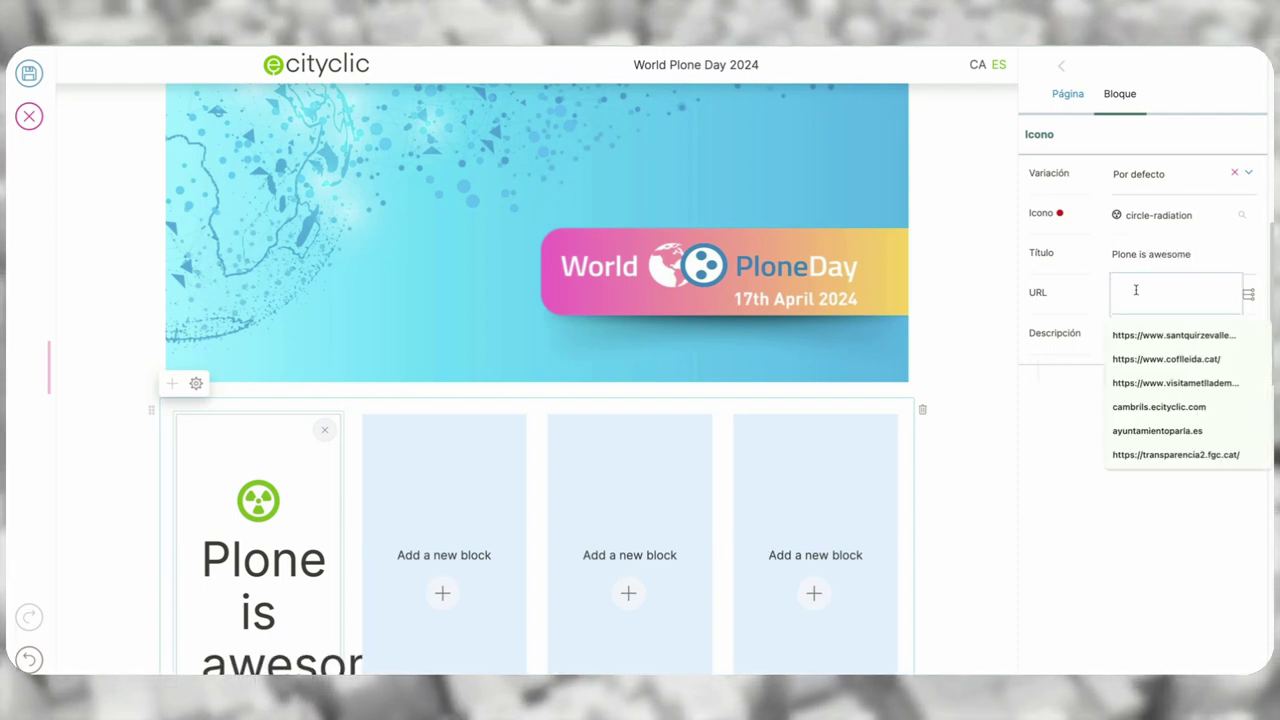
{"action": "left_click", "coordinate": [1074, 433]}
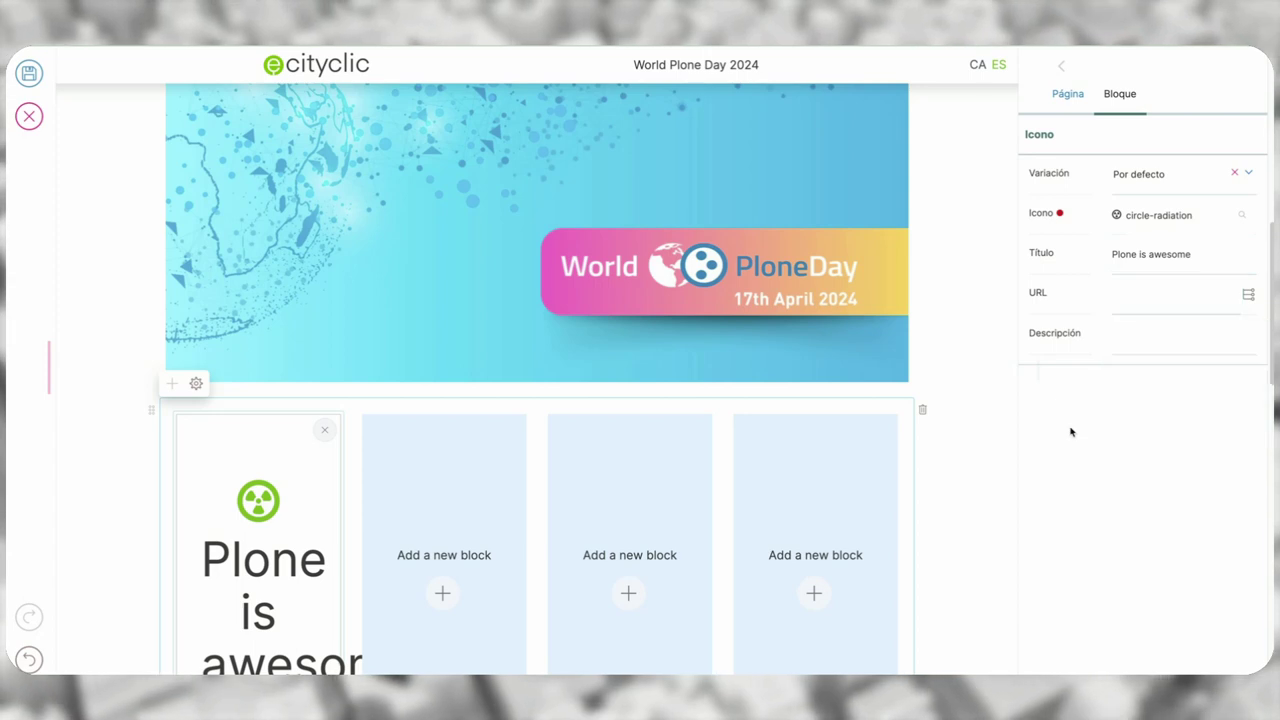
{"action": "left_click", "coordinate": [1250, 174]}
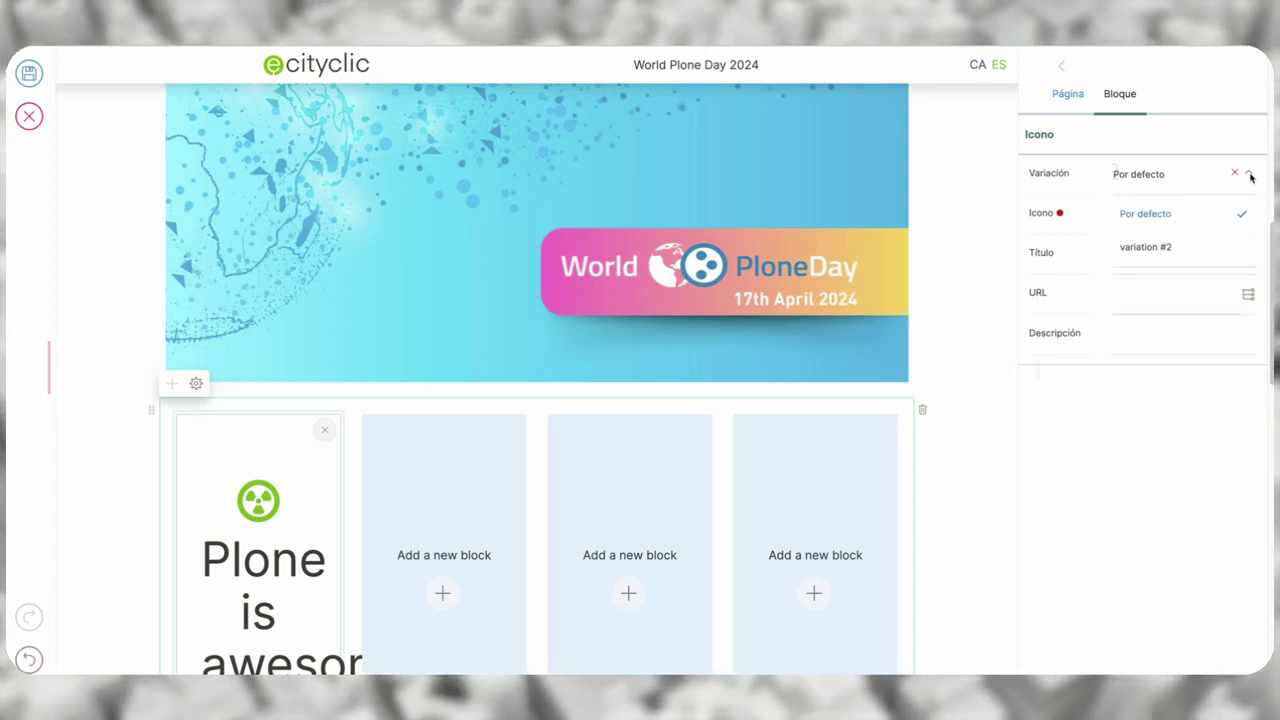
{"action": "left_click", "coordinate": [1154, 247]}
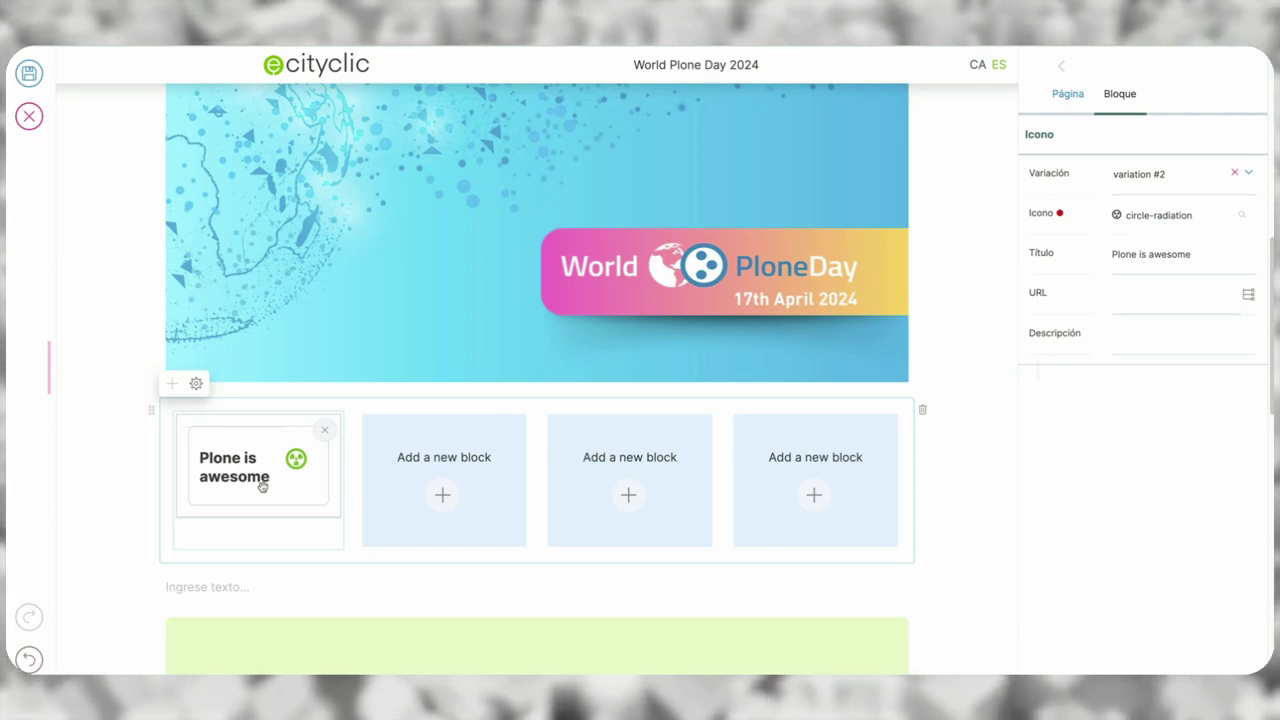
- Make the second slot an Icono block titled 'Plone is fast'
{"action": "left_click", "coordinate": [440, 501]}
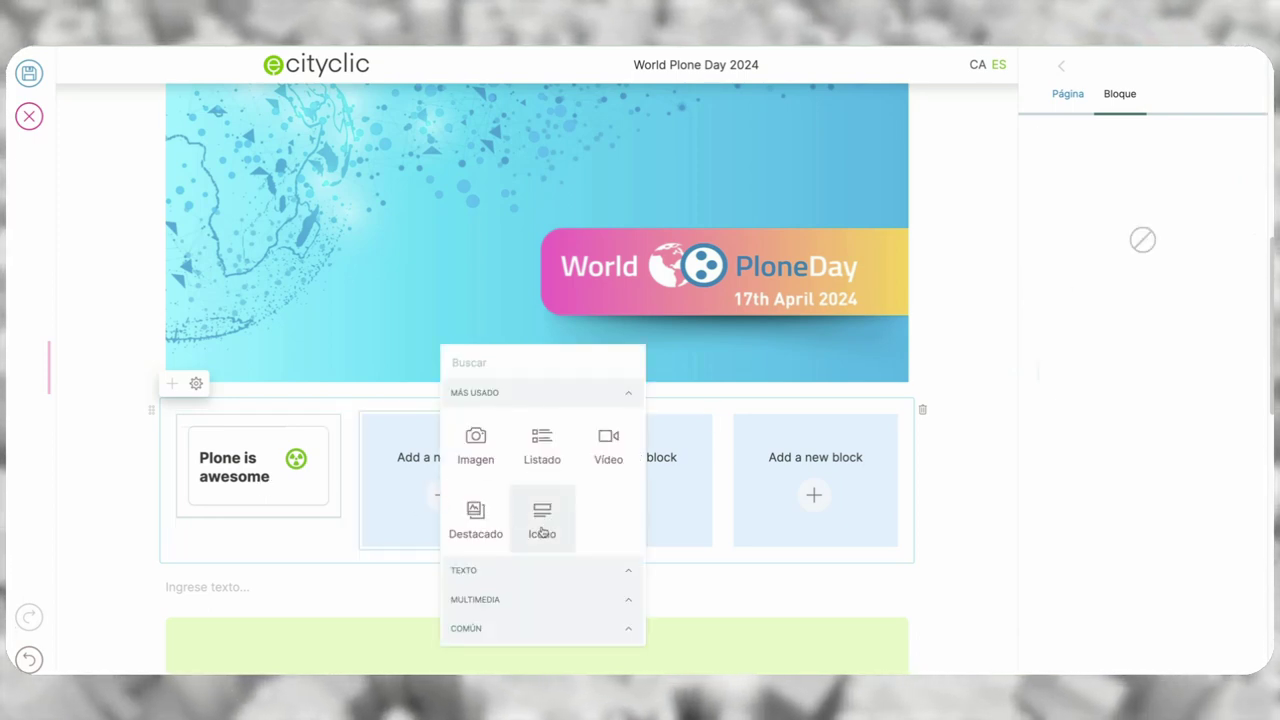
{"action": "left_click", "coordinate": [538, 523]}
{"action": "left_click", "coordinate": [1154, 262]}
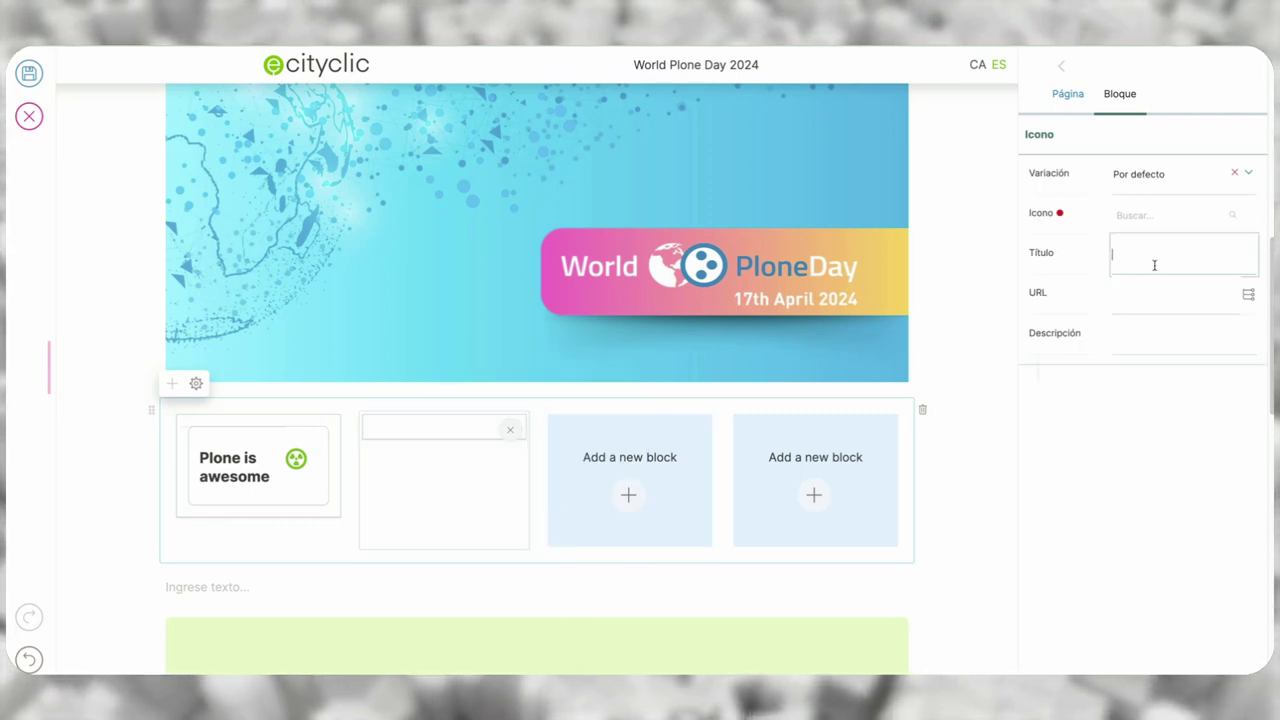
{"action": "type", "text": "PLone"}
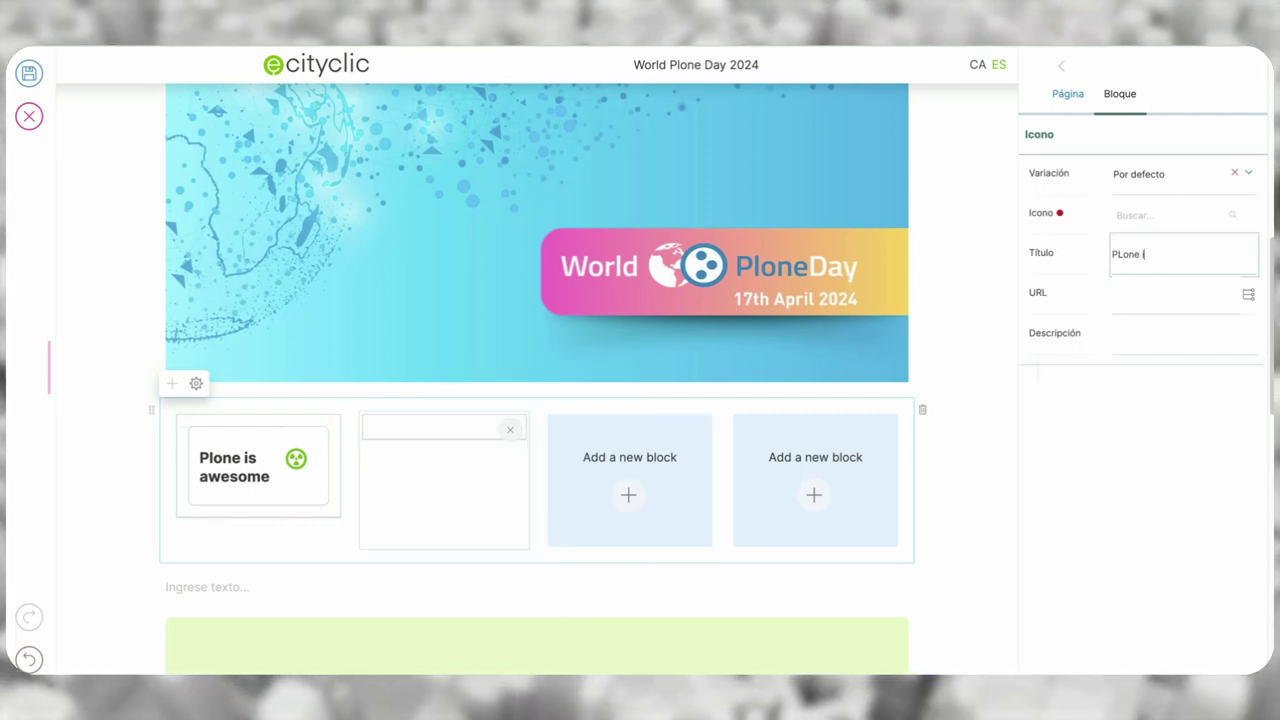
{"action": "type", "text": " is fast"}
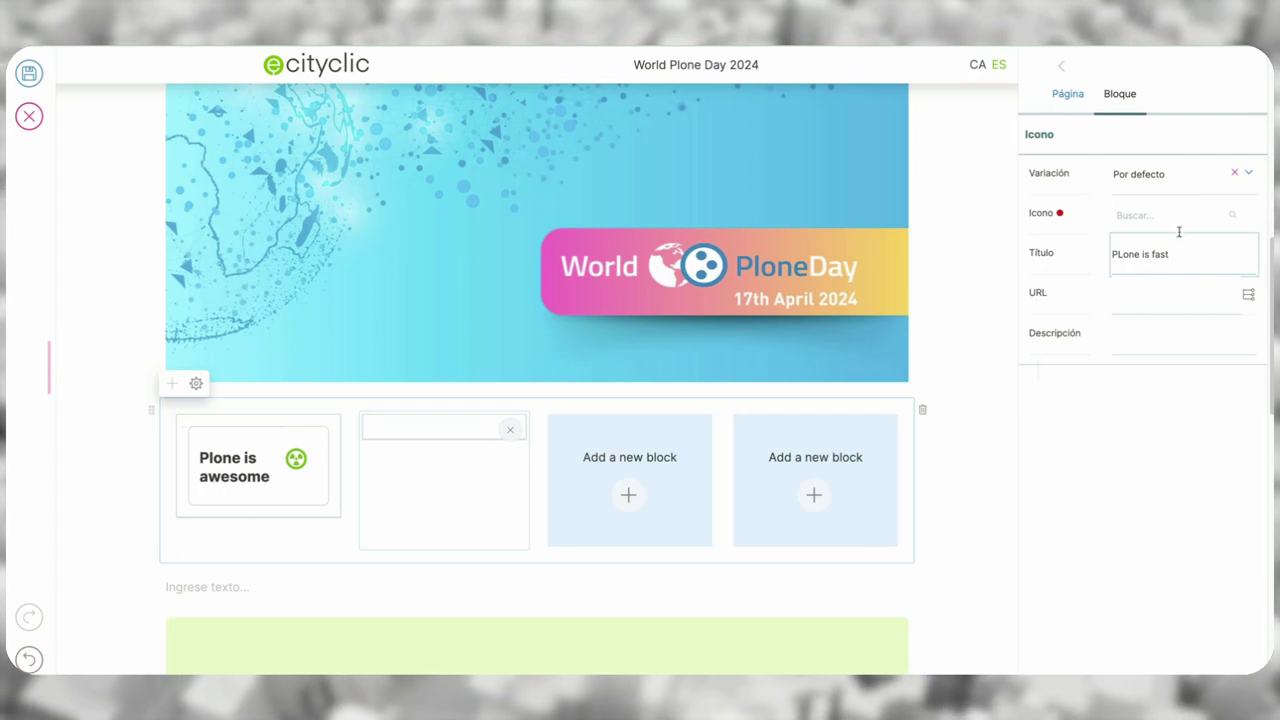
{"action": "left_click", "coordinate": [1124, 252]}
{"action": "key", "text": "BackSpace"}
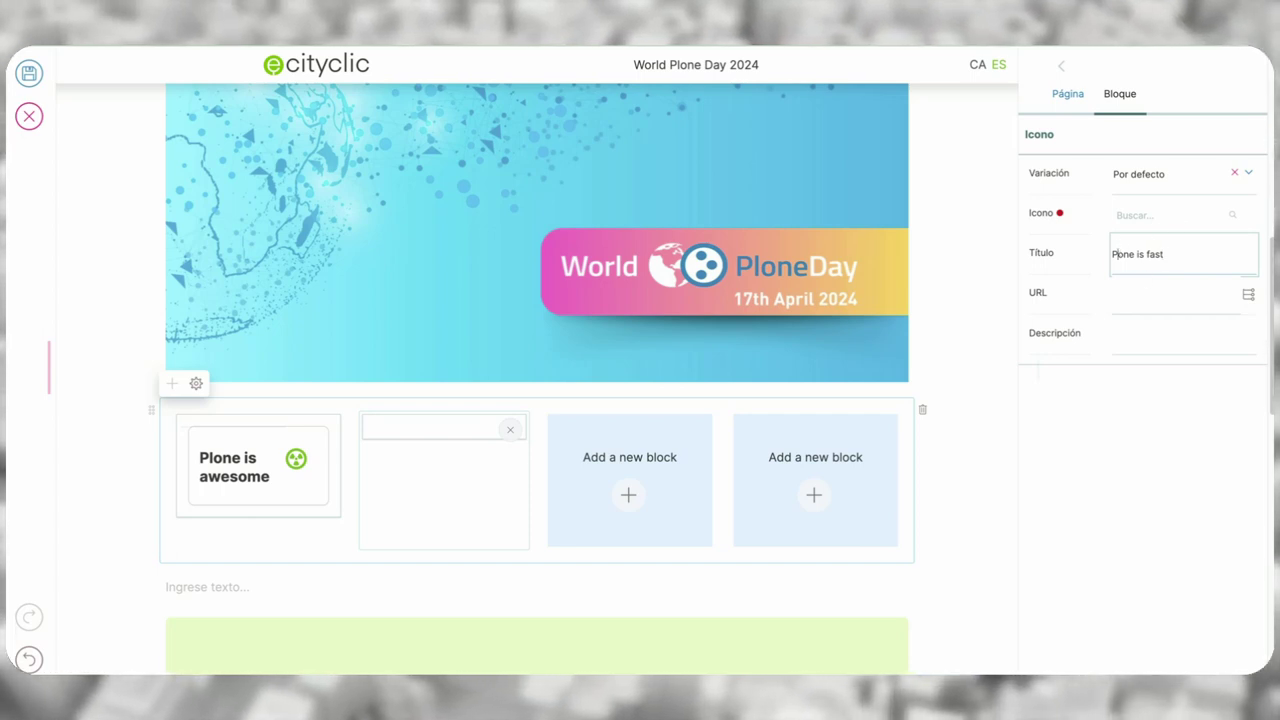
{"action": "type", "text": "l"}
- Give the second card the person-biking icon and the variation #2 layout
{"action": "left_click", "coordinate": [1125, 216]}
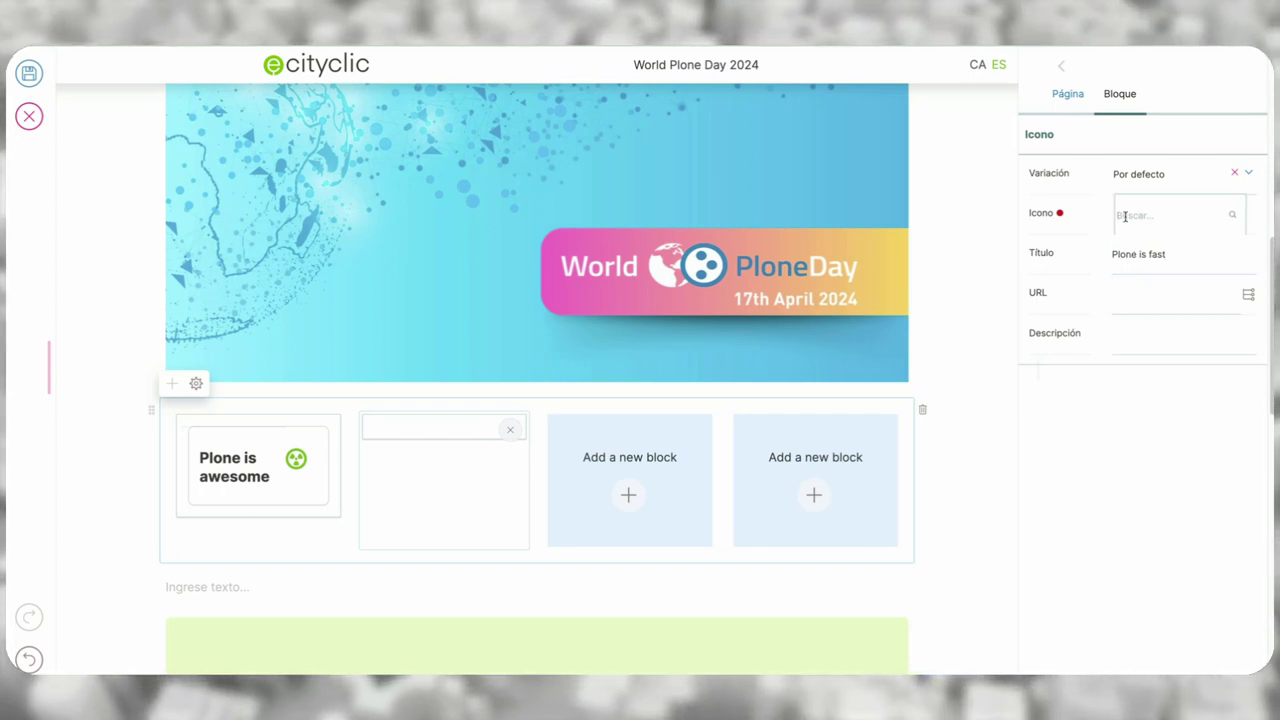
{"action": "type", "text": "pers"}
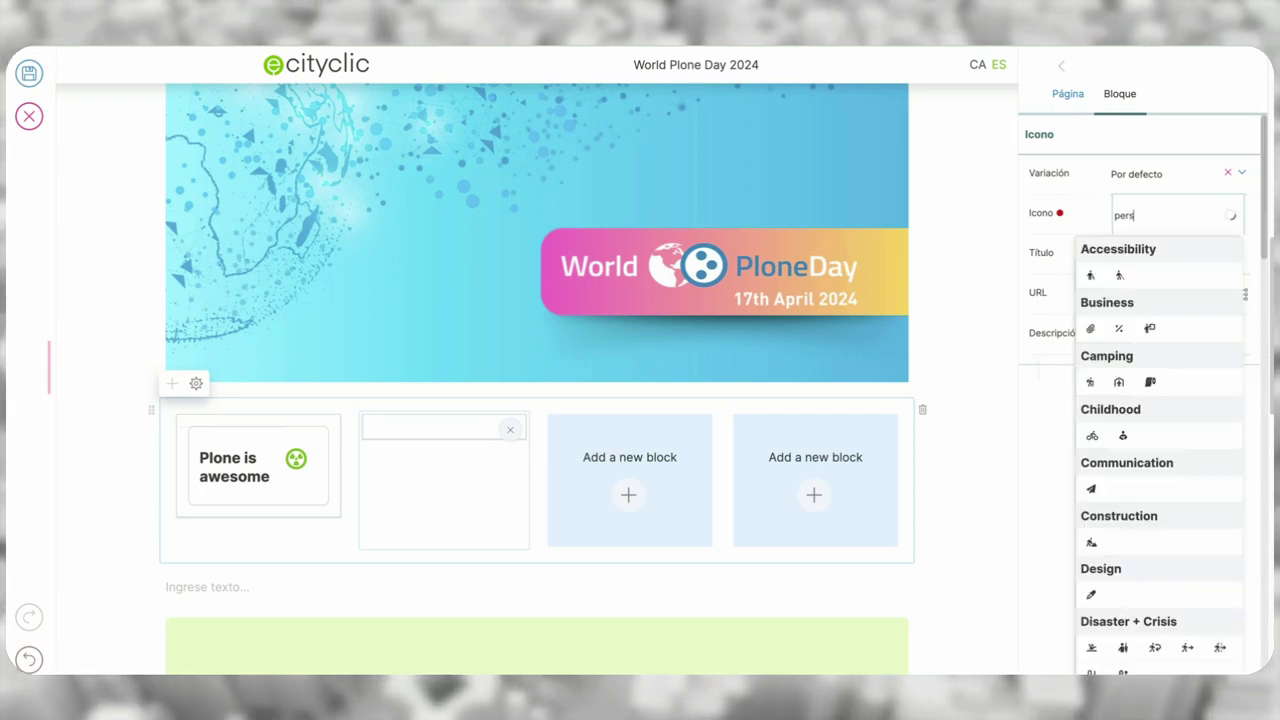
{"action": "left_click", "coordinate": [1092, 438]}
{"action": "left_click", "coordinate": [1176, 171]}
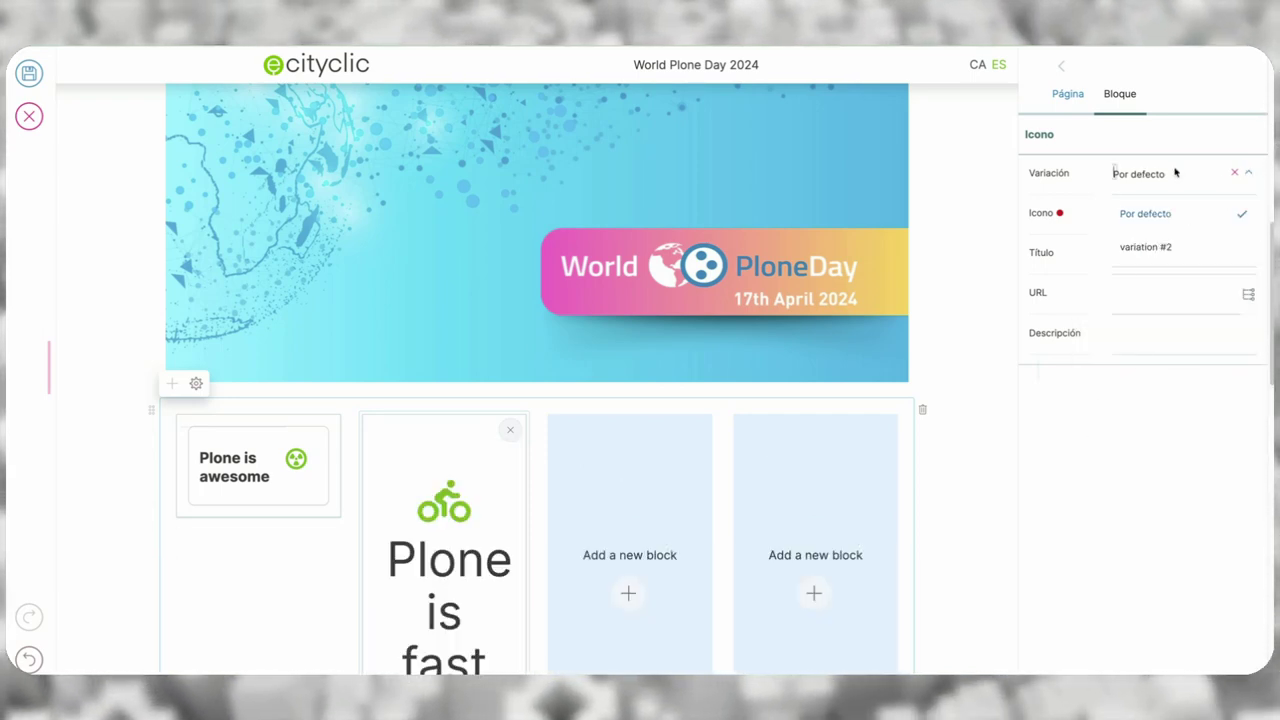
{"action": "left_click", "coordinate": [1160, 246]}
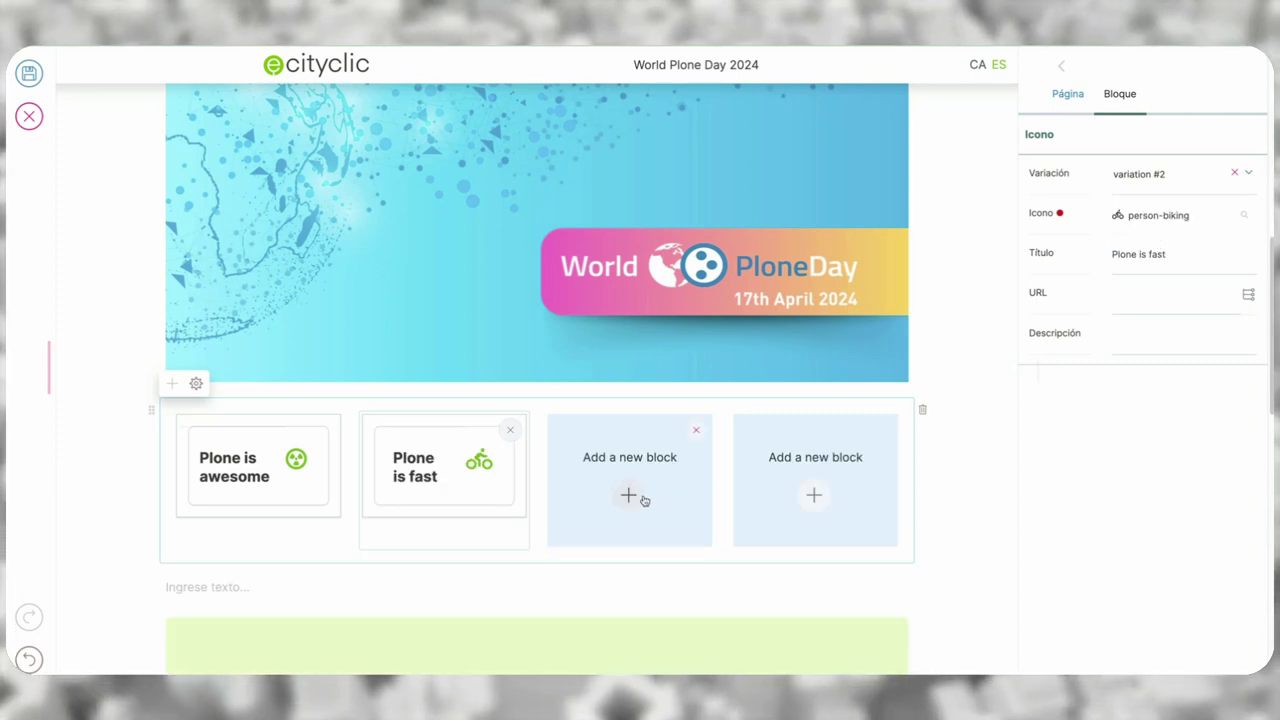
{"action": "left_click", "coordinate": [640, 499]}
- Make the third slot an Icono block titled 'Plone is secure'
{"action": "left_click", "coordinate": [726, 520]}
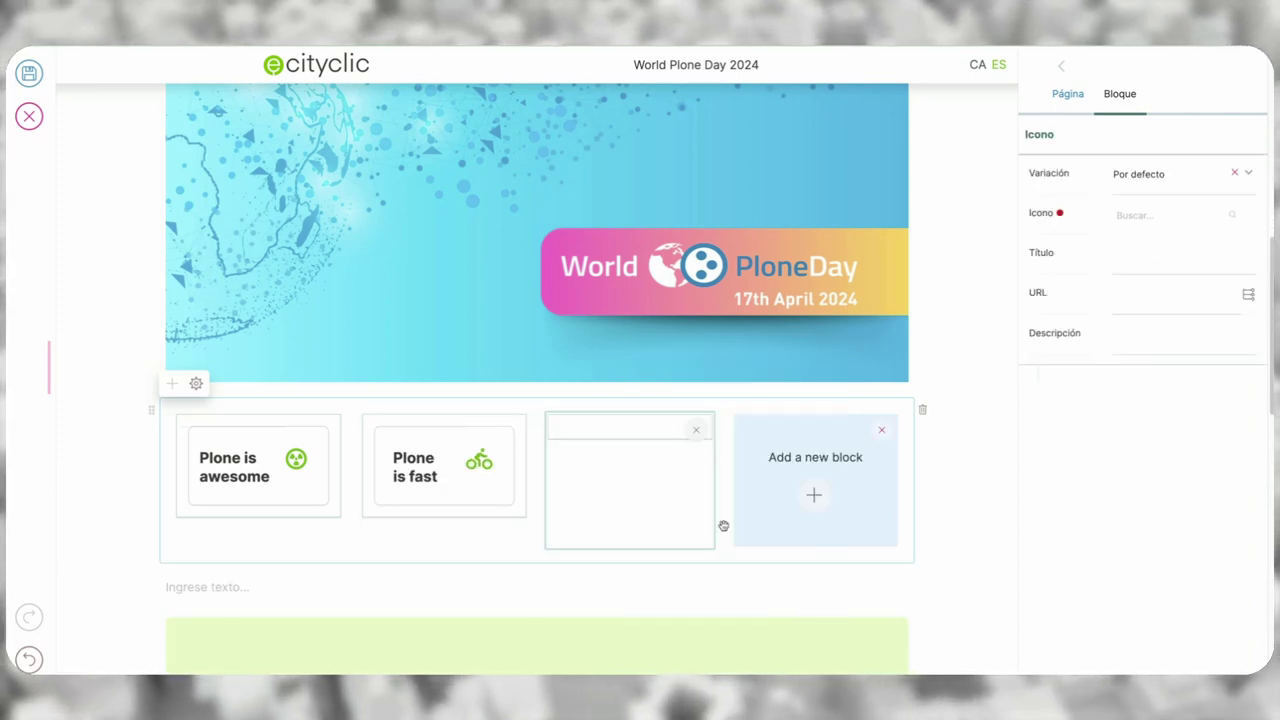
{"action": "left_click", "coordinate": [1113, 264]}
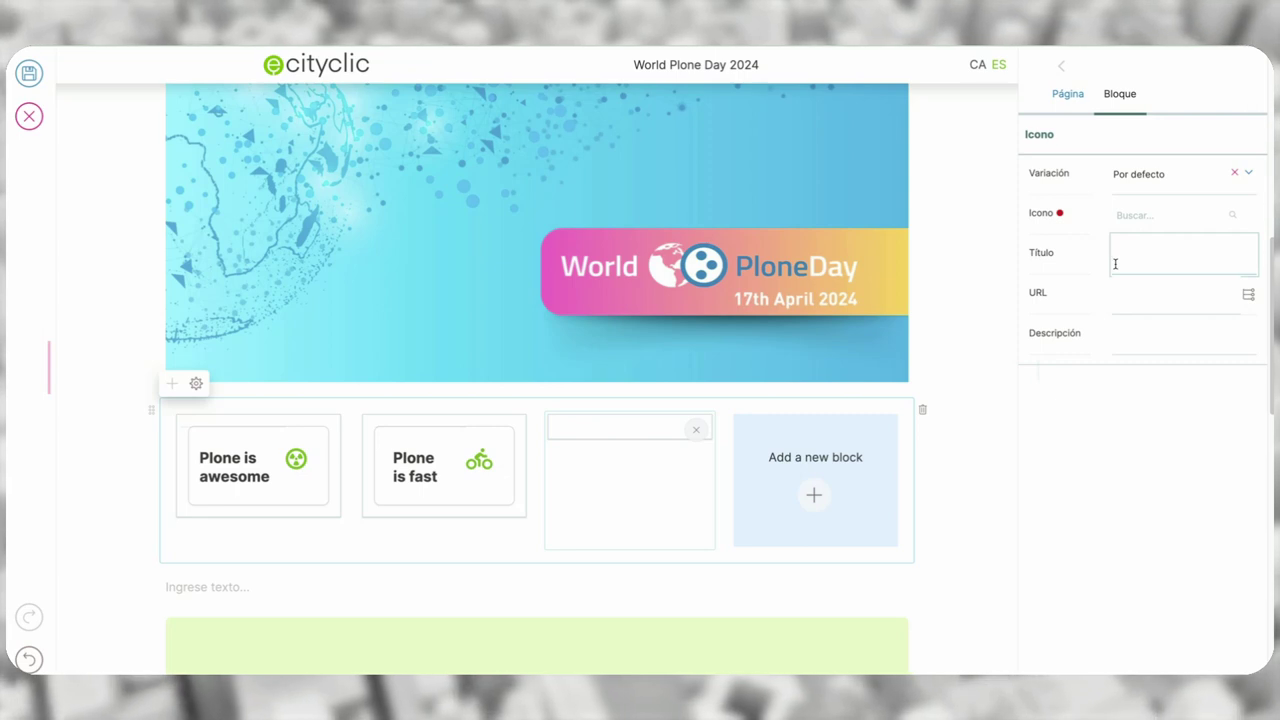
{"action": "type", "text": "Plone is secure"}
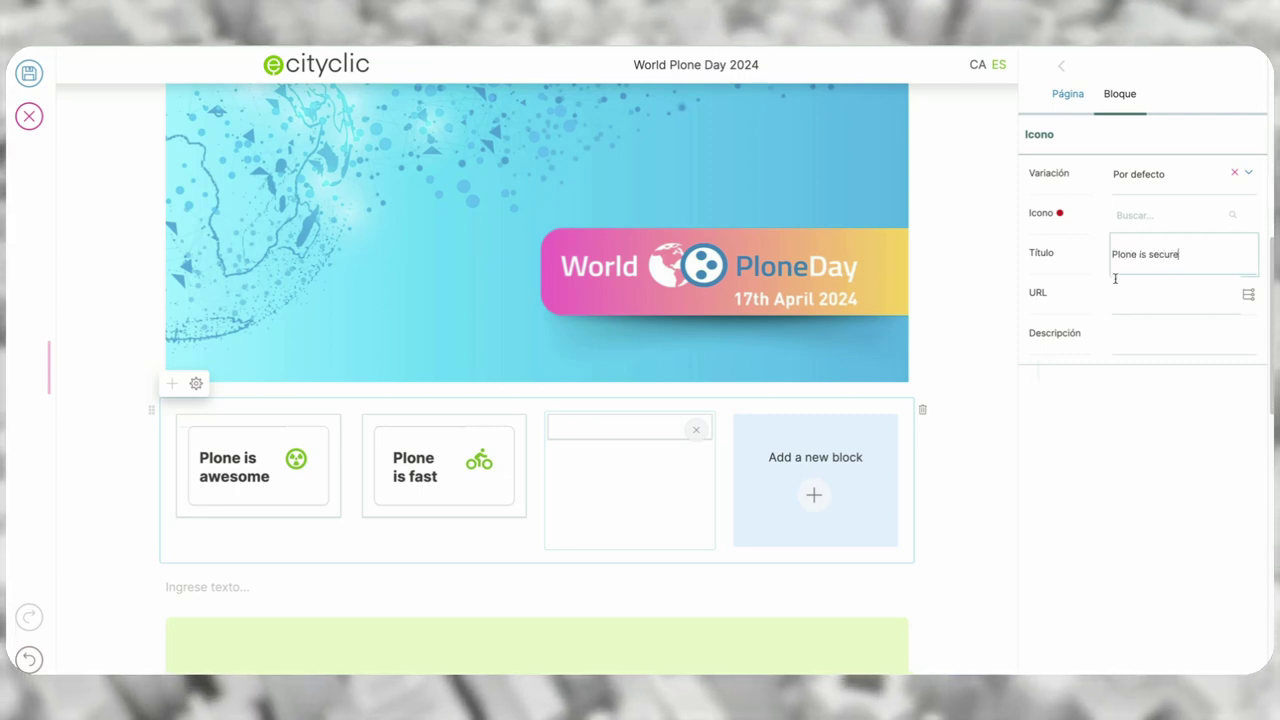
- Give the third card the house-medical-circle icon and variation #2, then remove the empty fourth slot
{"action": "left_click", "coordinate": [1131, 216]}
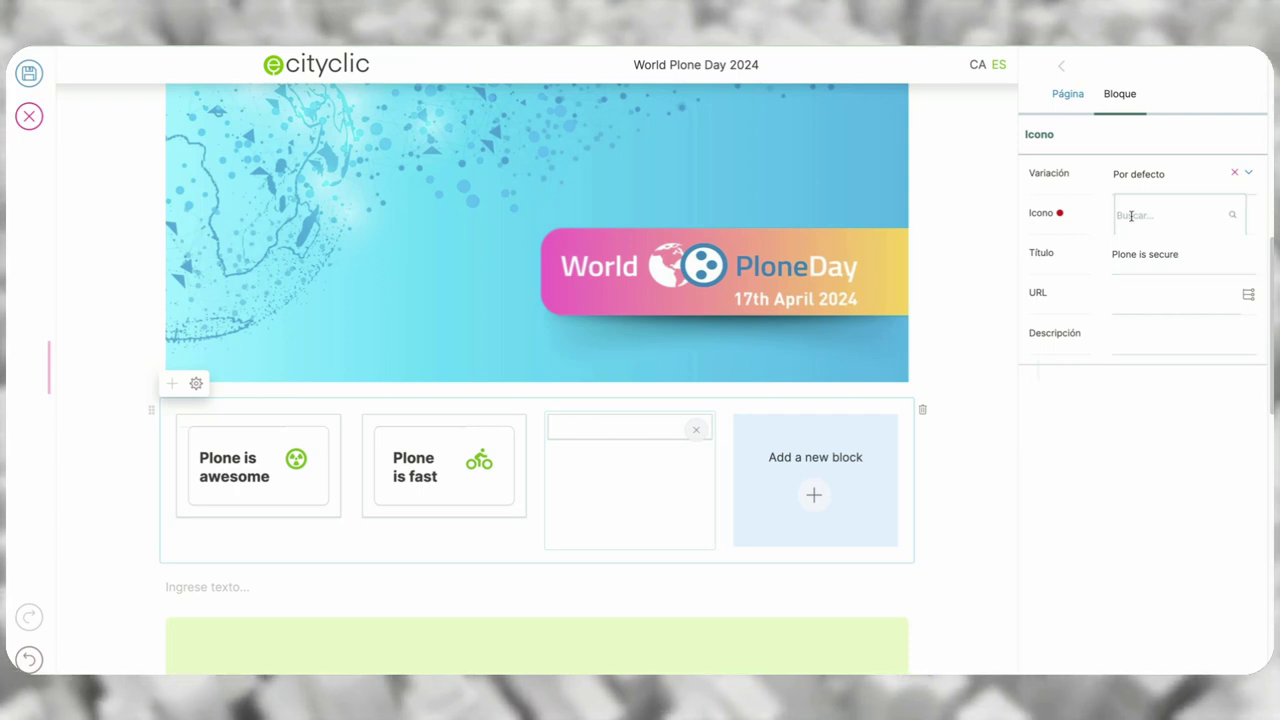
{"action": "type", "text": "chai"}
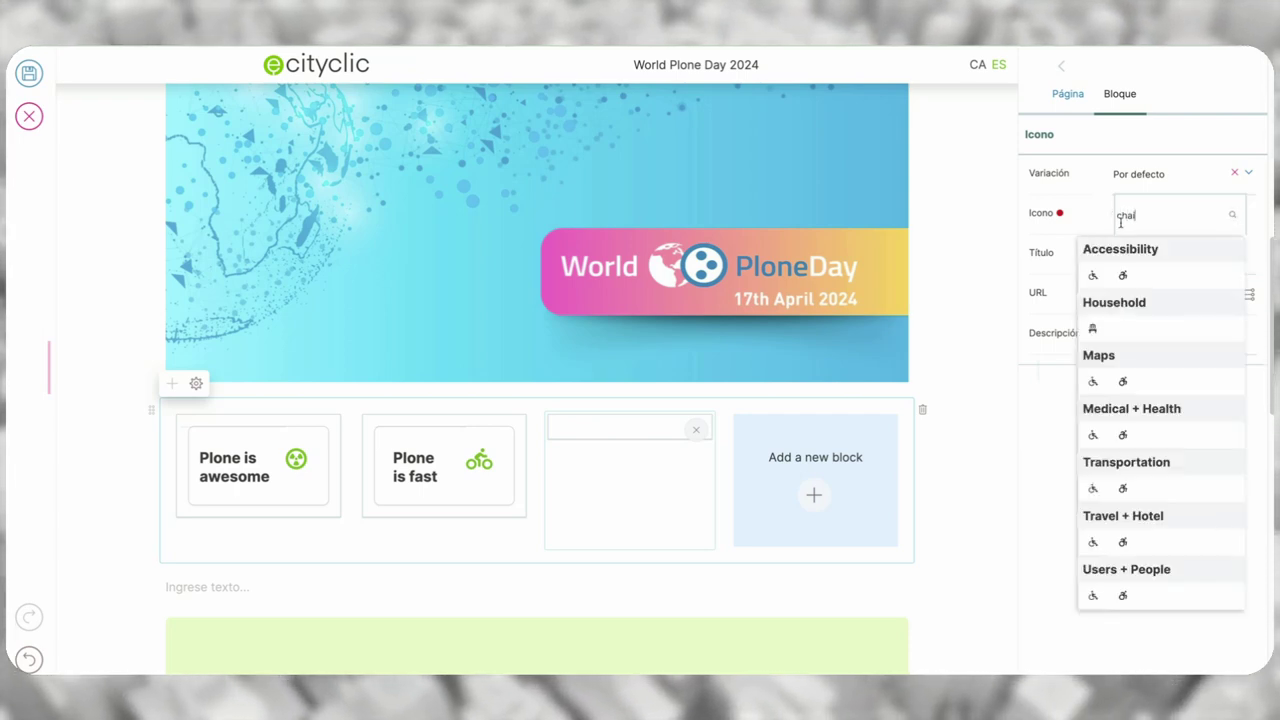
{"action": "type", "text": "n"}
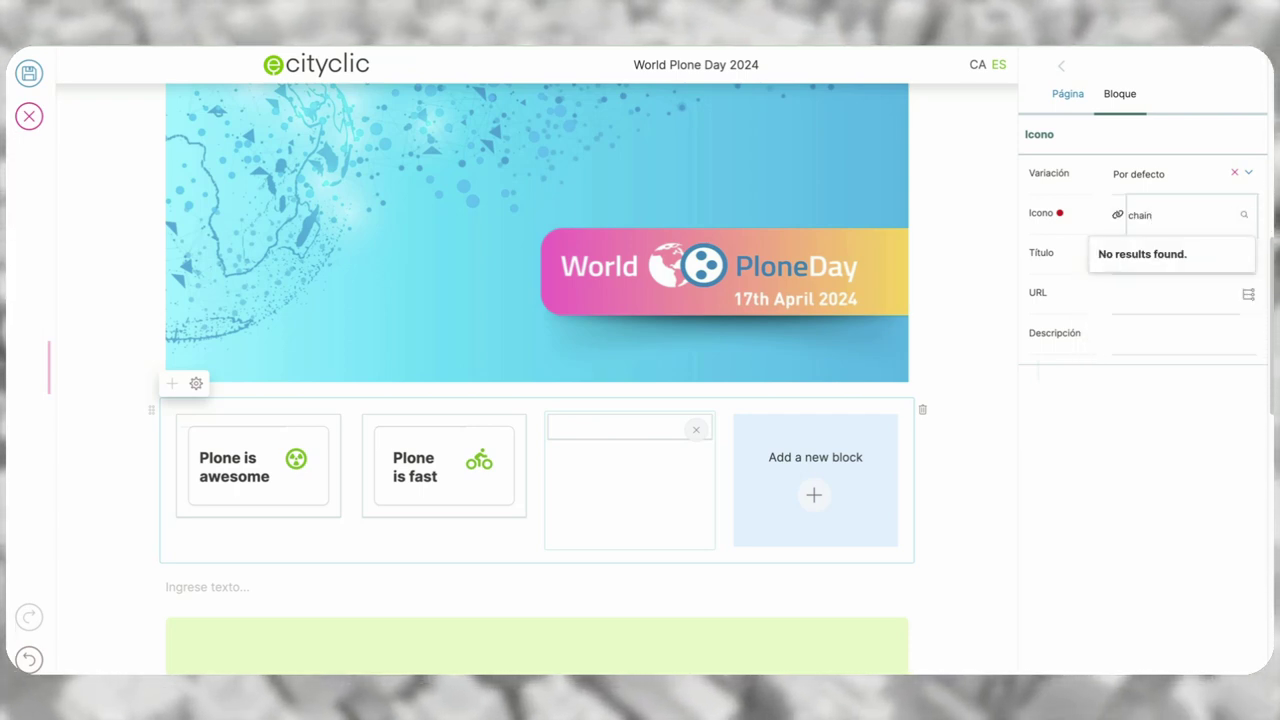
{"action": "key", "text": "BackSpace"}
{"action": "key", "text": "BackSpace"}
{"action": "key", "text": "BackSpace"}
{"action": "key", "text": "BackSpace"}
{"action": "key", "text": "BackSpace"}
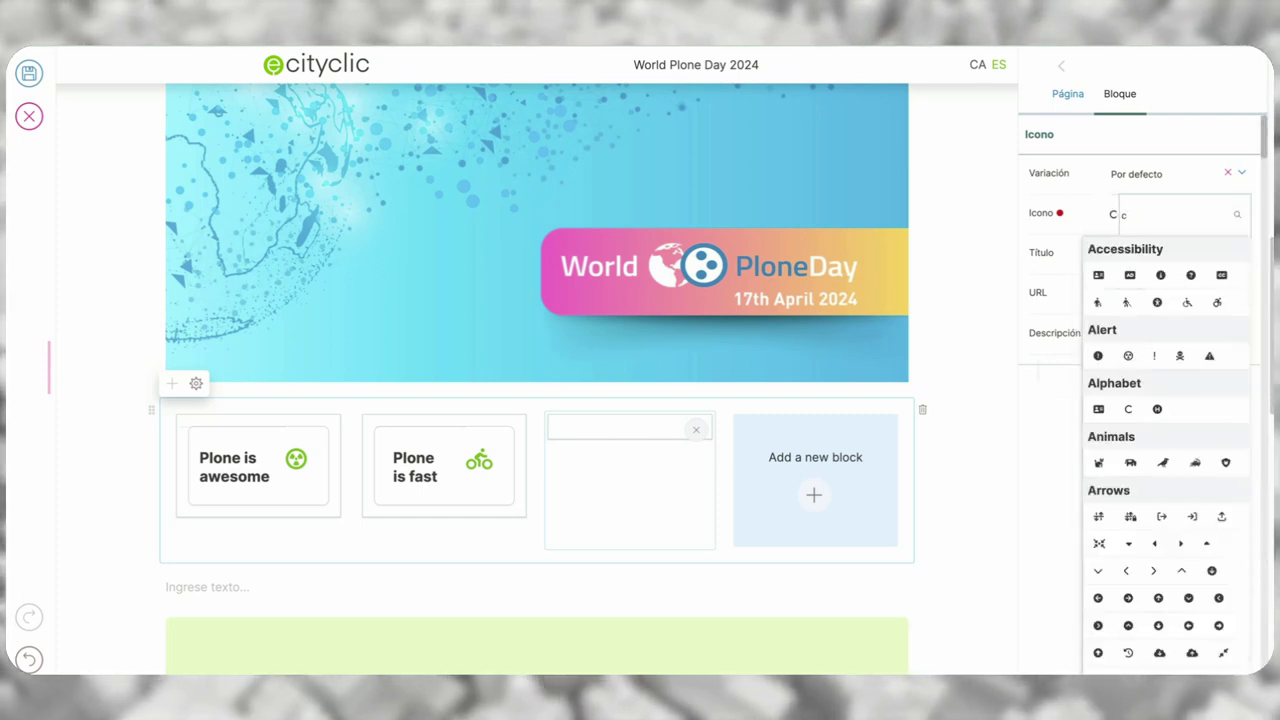
{"action": "type", "text": "secu"}
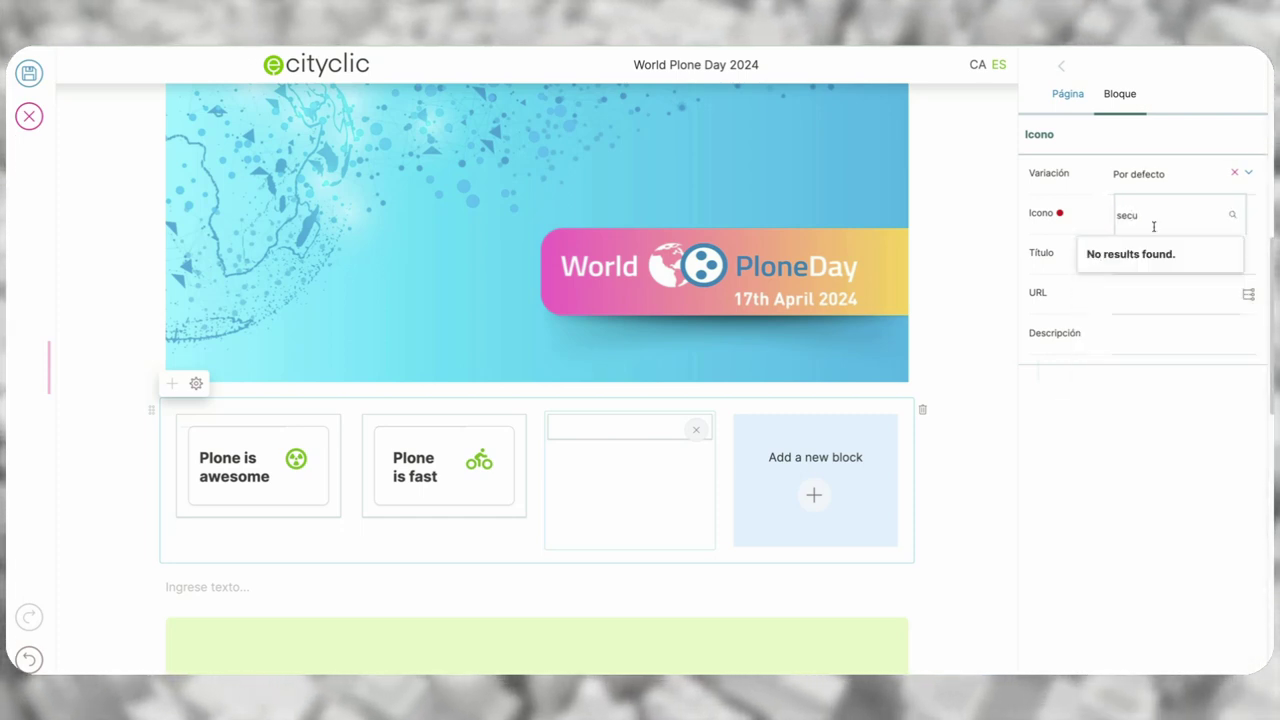
{"action": "key", "text": "BackSpace"}
{"action": "key", "text": "BackSpace"}
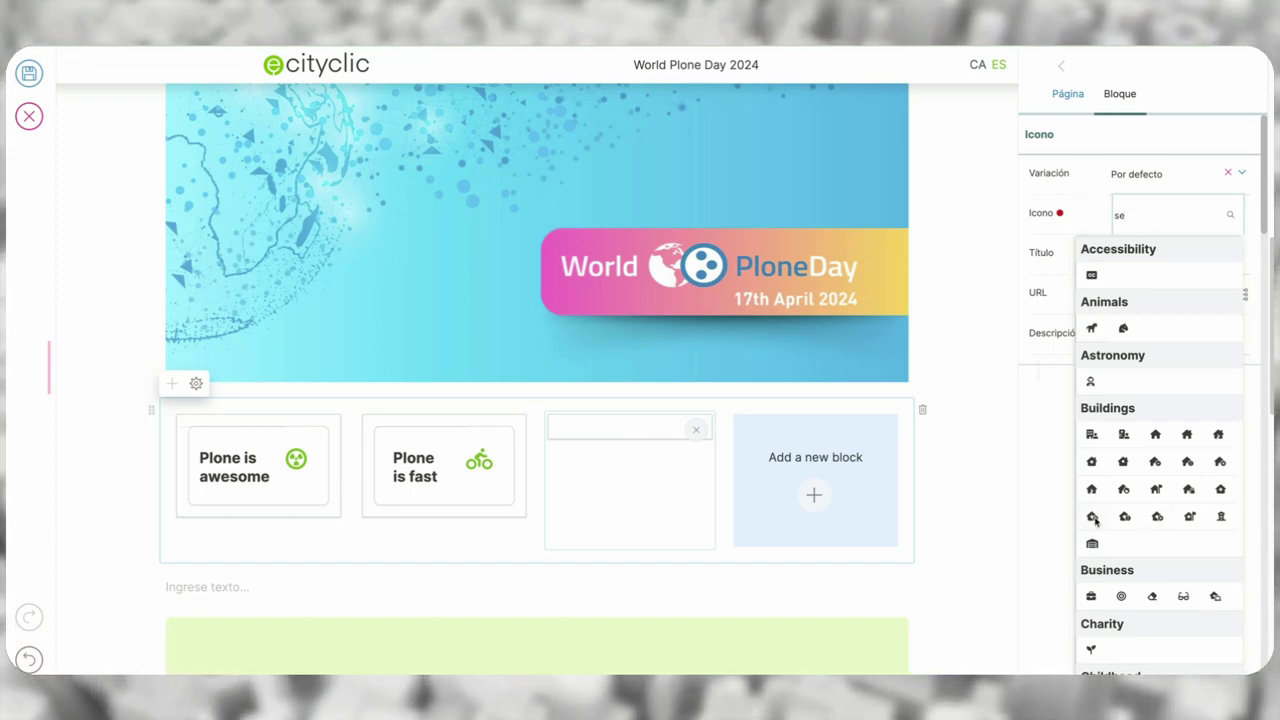
{"action": "left_click", "coordinate": [1093, 517]}
{"action": "left_click", "coordinate": [1197, 181]}
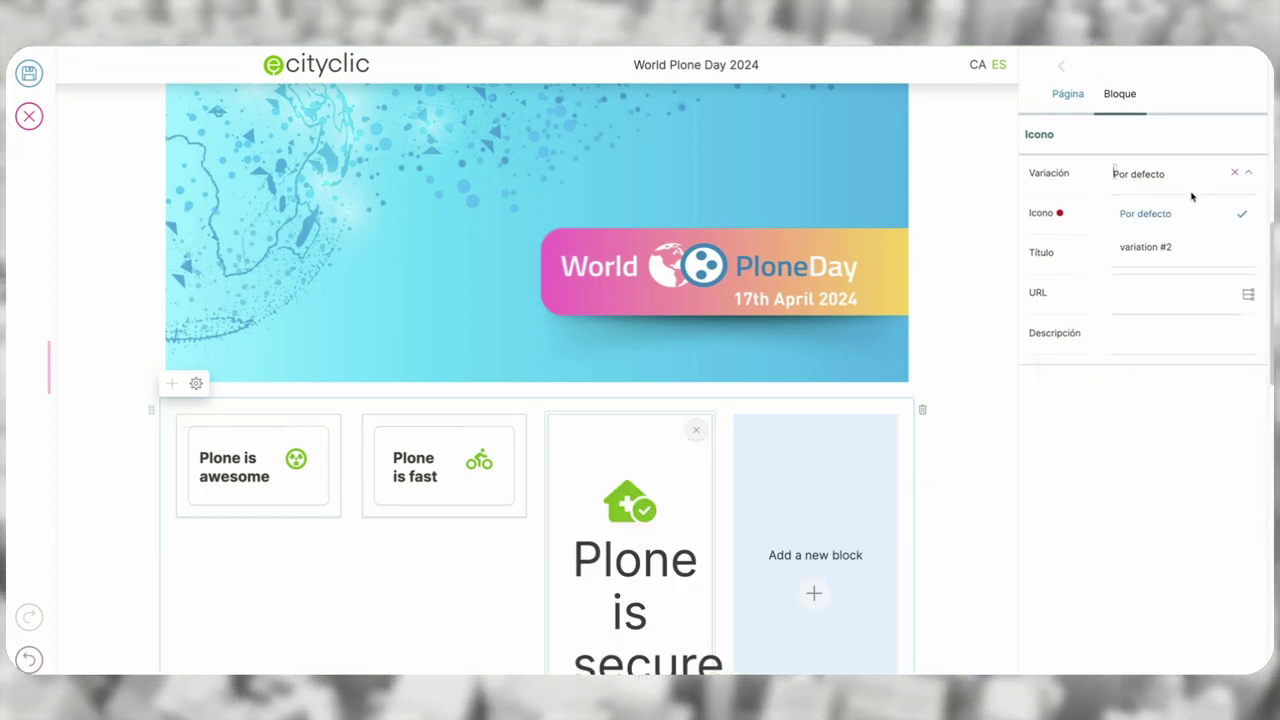
{"action": "left_click", "coordinate": [1172, 246]}
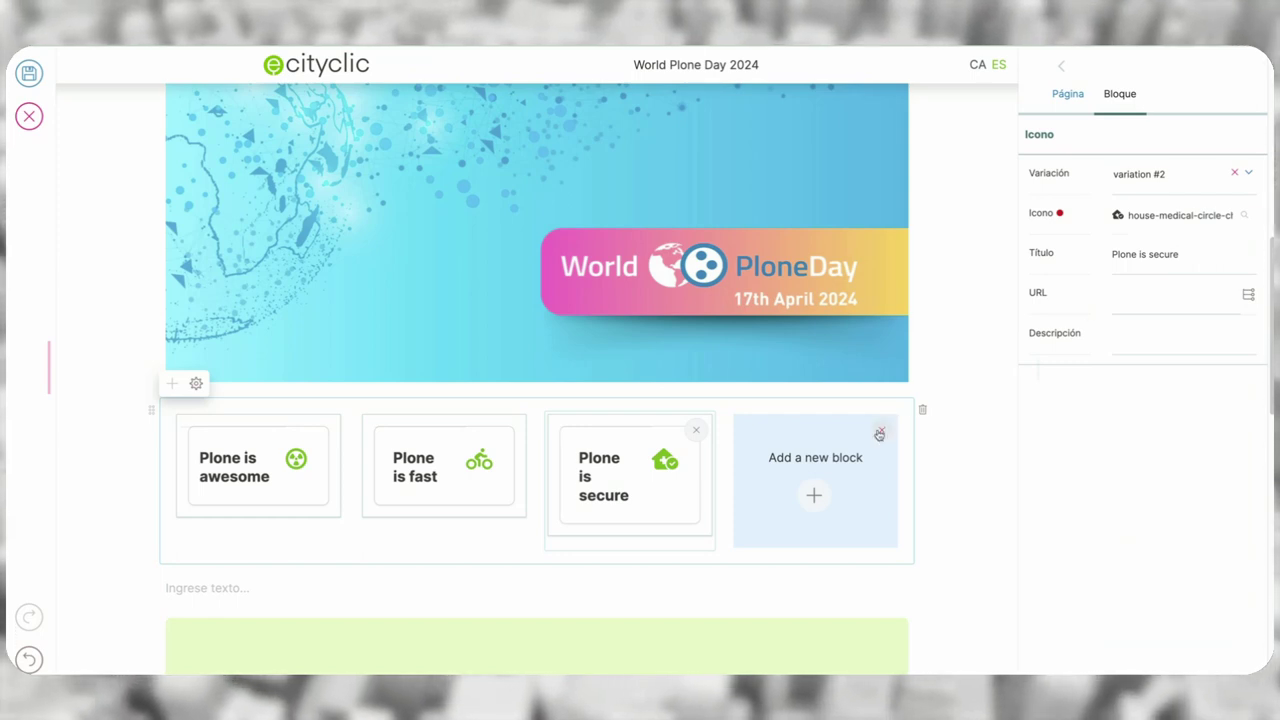
{"action": "left_click", "coordinate": [879, 432]}
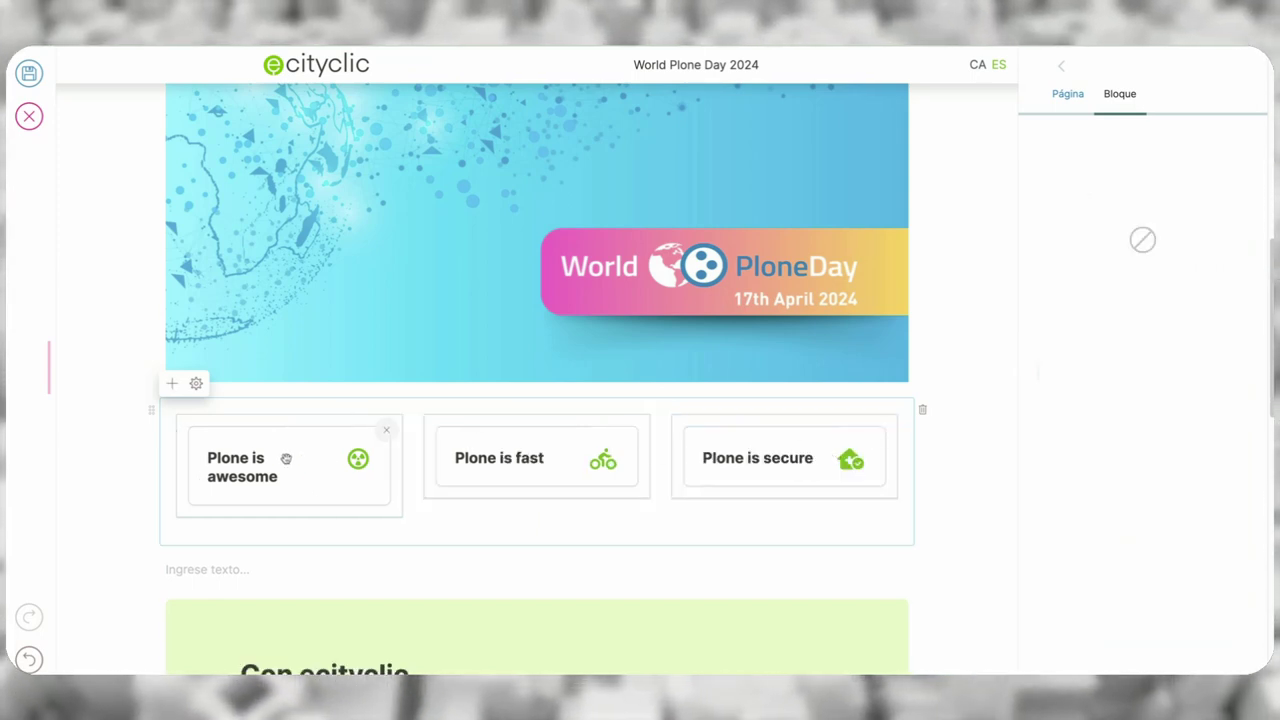
- Drag 'Plone is awesome' into the middle, between 'Plone is fast' and 'Plone is secure'
{"action": "left_click_drag", "start_coordinate": [283, 463], "coordinate": [548, 456]}
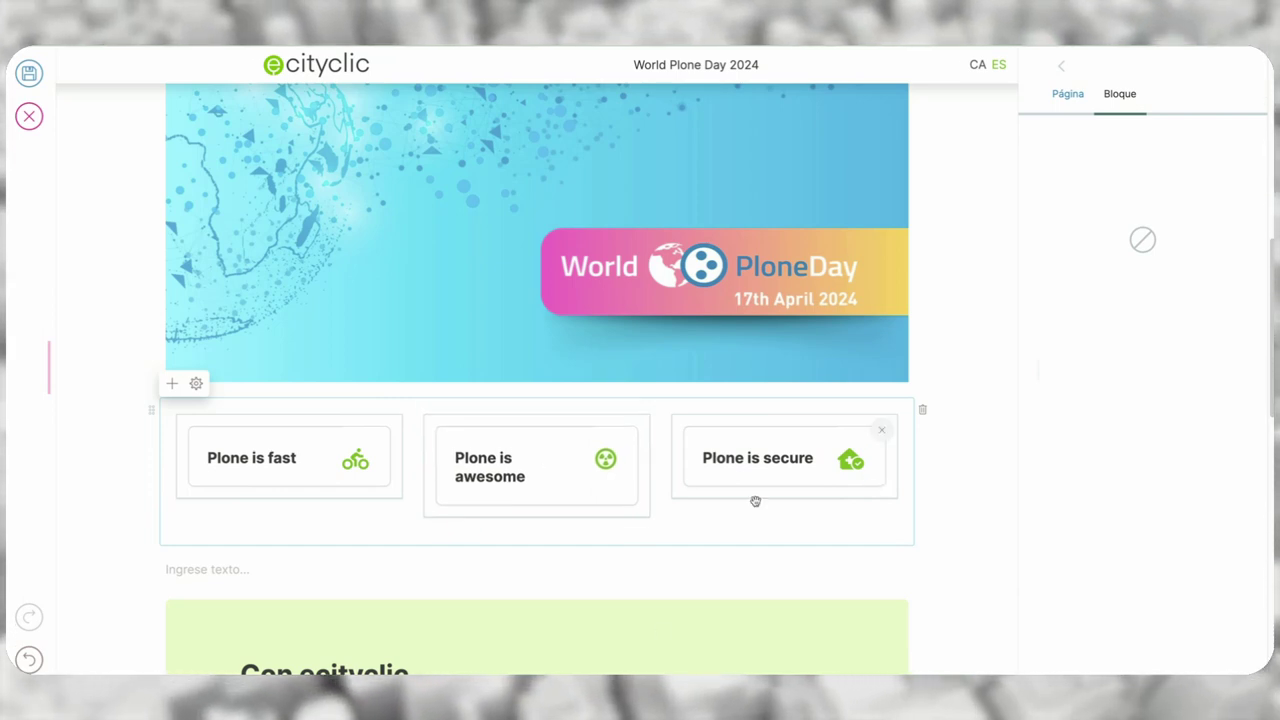
{"action": "left_click", "coordinate": [405, 568]}
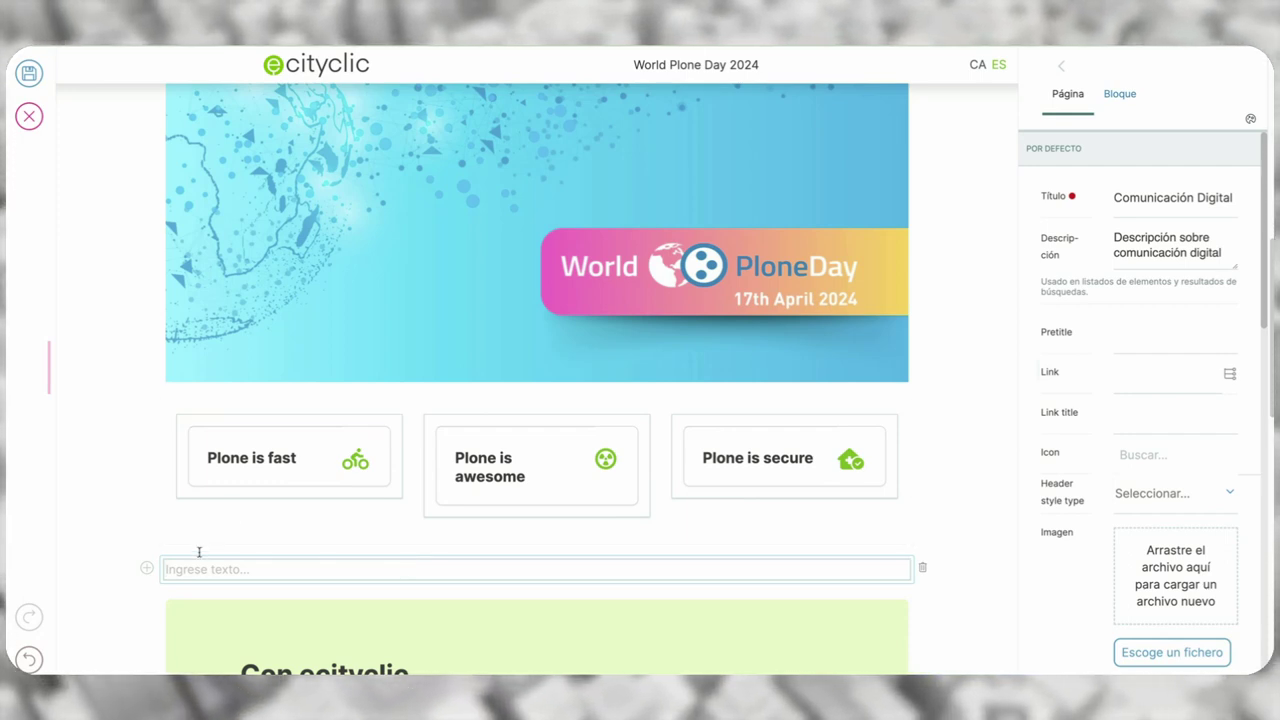
- Insert a Buscar search block below the cards by searching the block chooser for 'busc'
{"action": "left_click", "coordinate": [147, 569]}
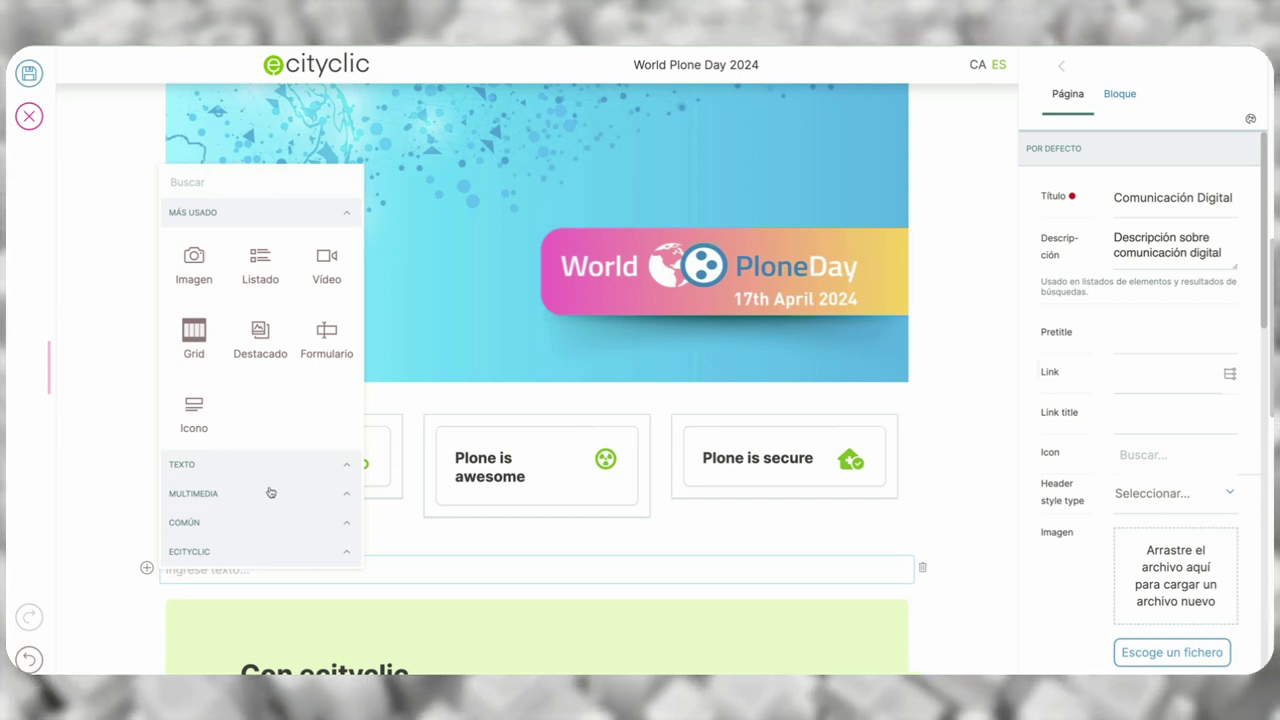
{"action": "left_click", "coordinate": [273, 522]}
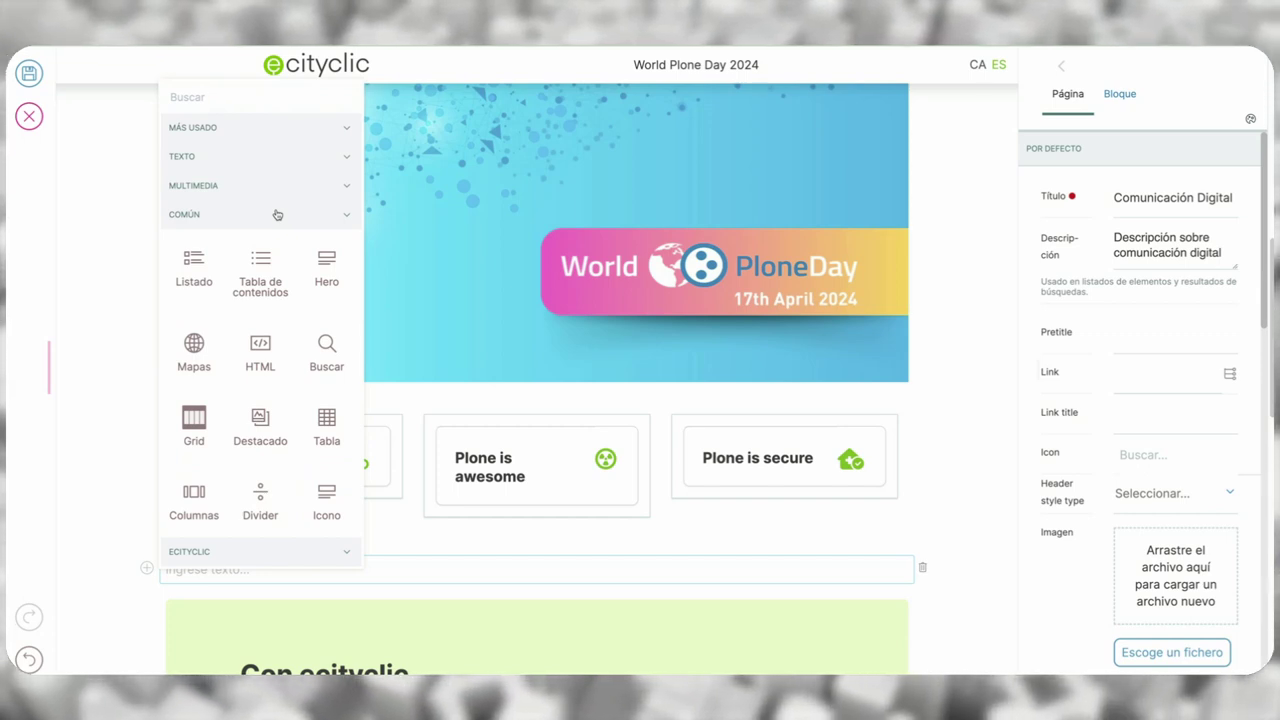
{"action": "left_click", "coordinate": [328, 131]}
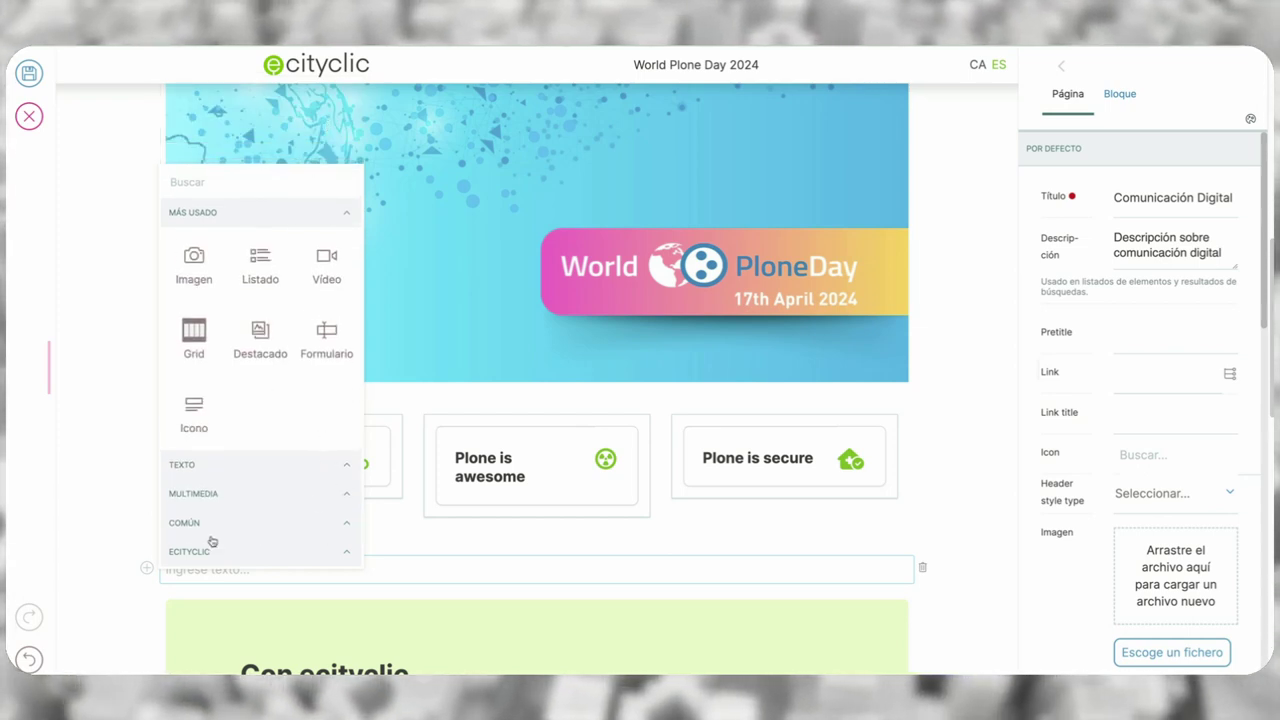
{"action": "left_click", "coordinate": [209, 180]}
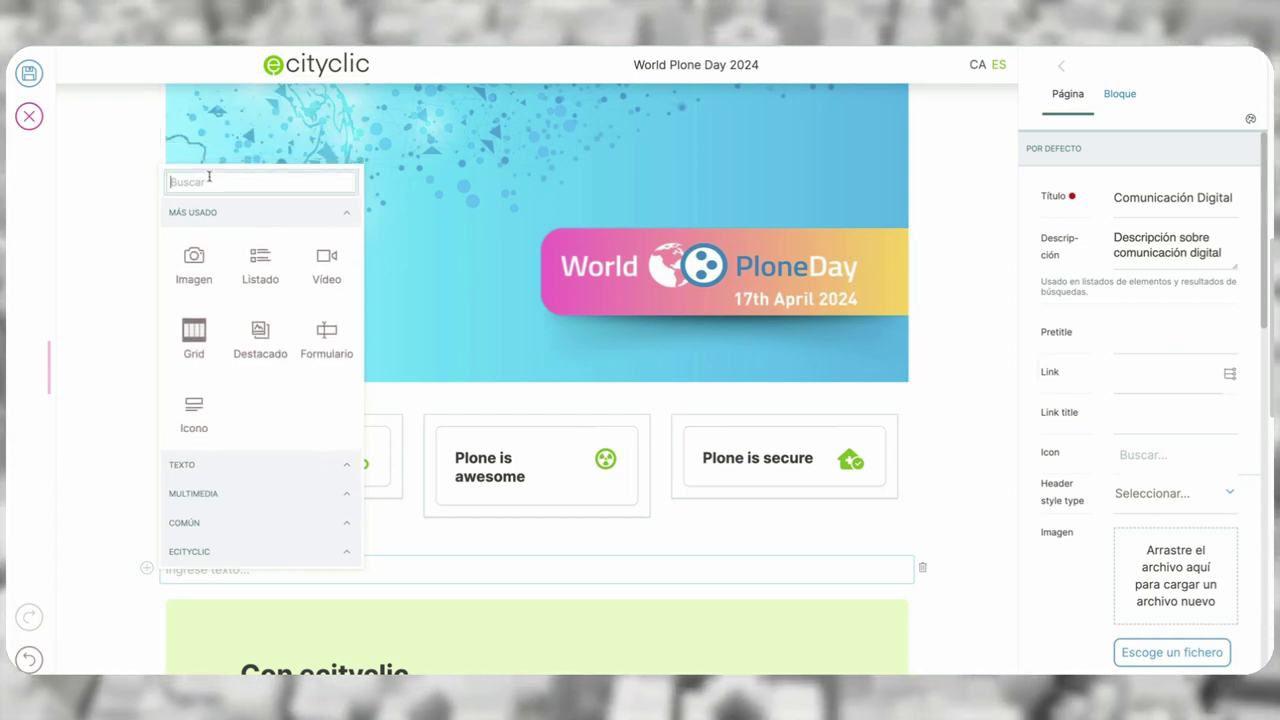
{"action": "type", "text": "busc"}
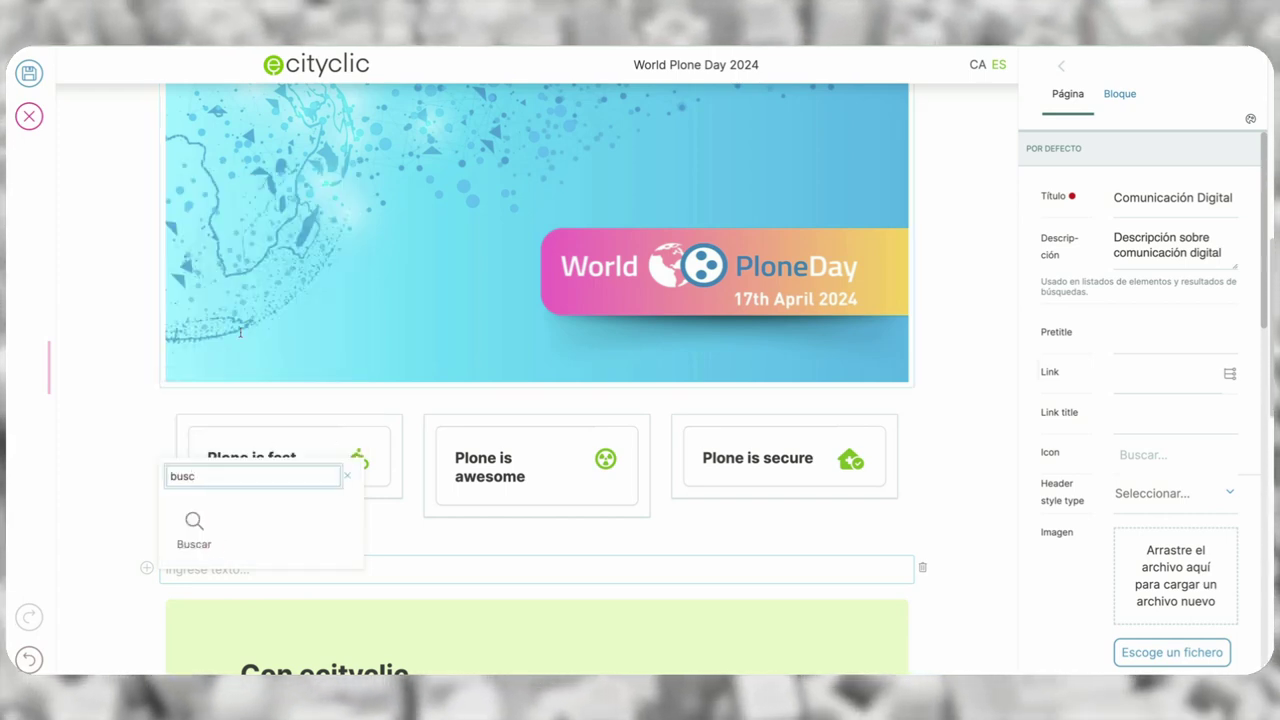
{"action": "left_click", "coordinate": [194, 543]}
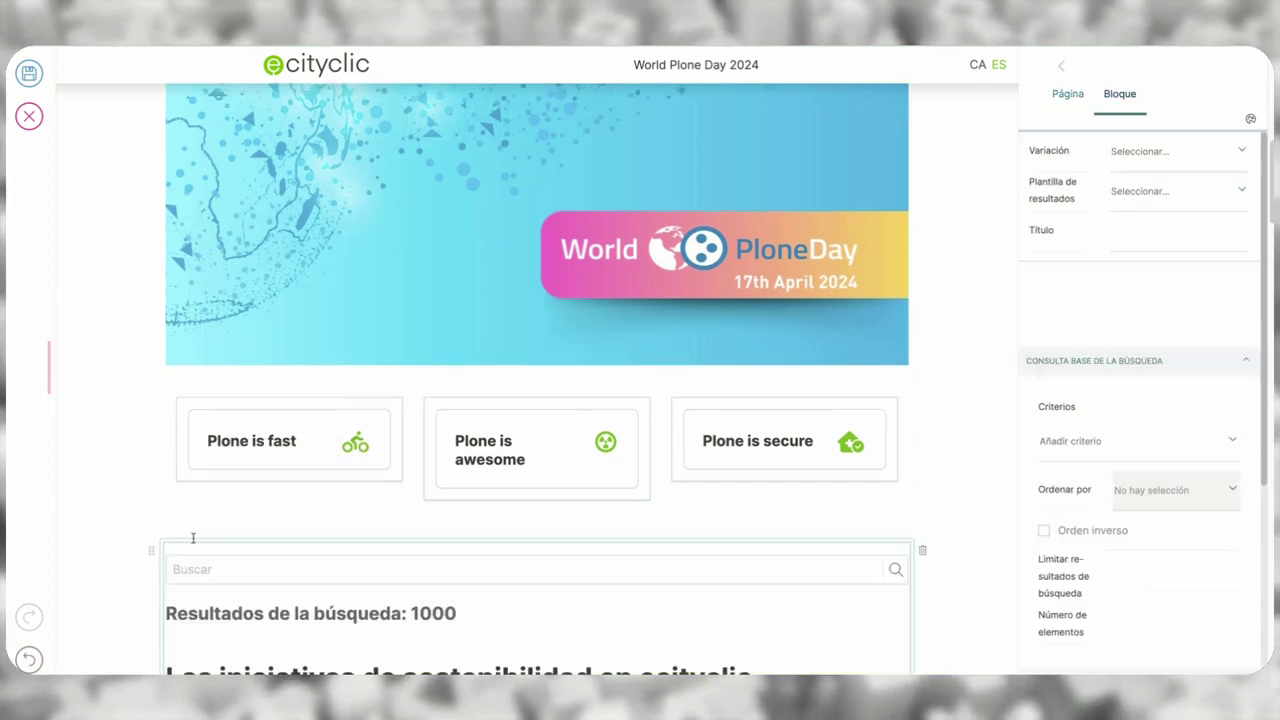
- Set the search block's variation to Facetas en la derecha
{"action": "scroll", "coordinate": [103, 483], "scroll_direction": "down", "scroll_amount": 3}
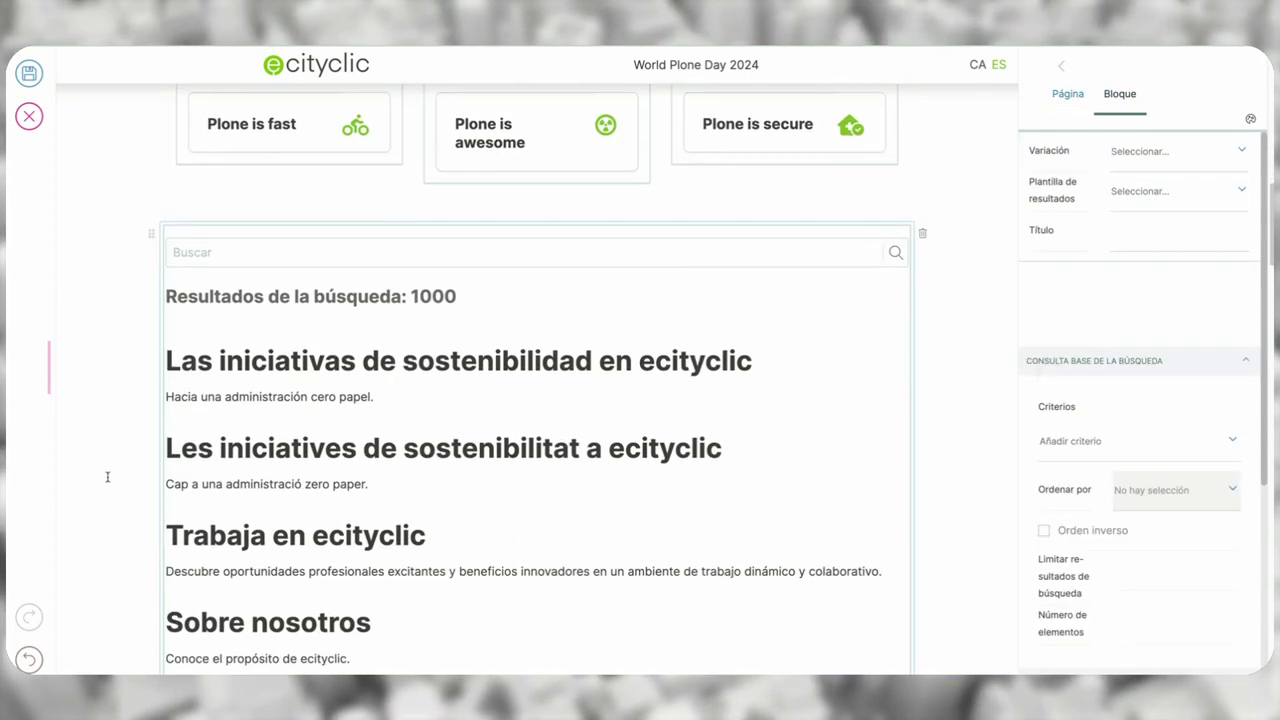
{"action": "left_click", "coordinate": [1199, 150]}
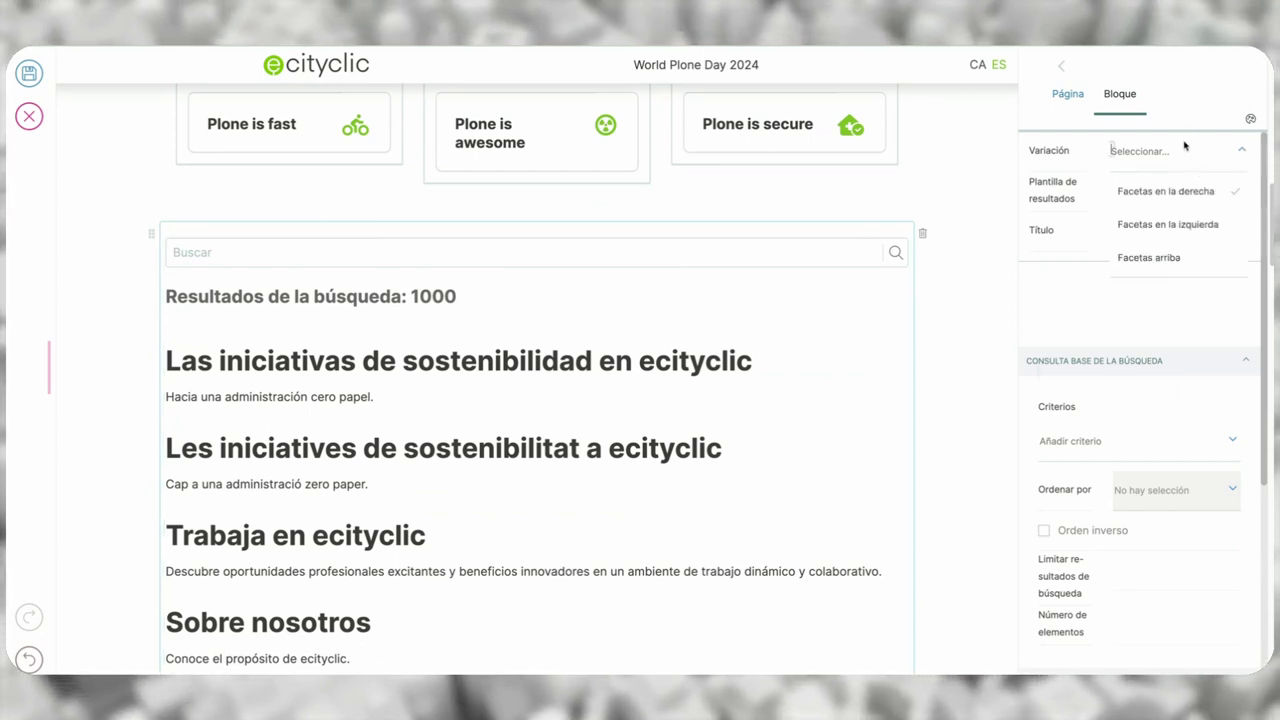
{"action": "scroll", "coordinate": [1188, 148], "scroll_direction": "up", "scroll_amount": 3}
{"action": "scroll", "coordinate": [1184, 156], "scroll_direction": "down", "scroll_amount": 2}
{"action": "scroll", "coordinate": [1184, 156], "scroll_direction": "up", "scroll_amount": 2}
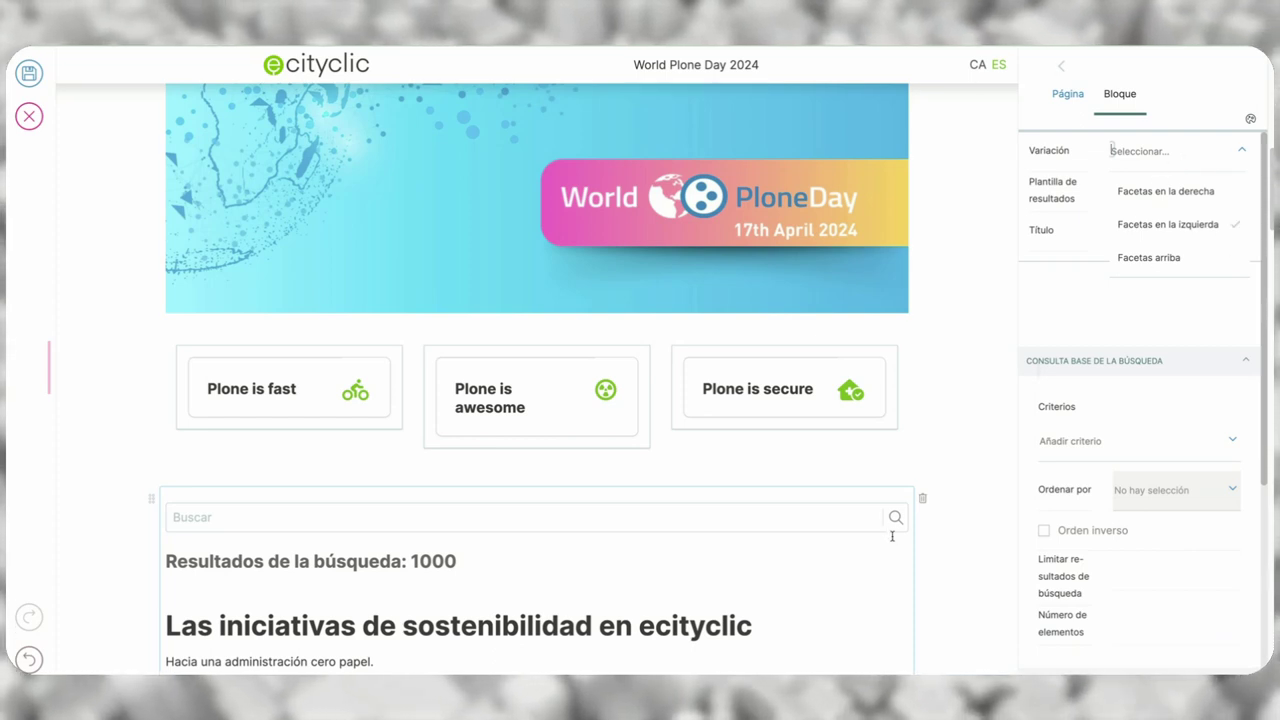
{"action": "left_click", "coordinate": [1190, 262]}
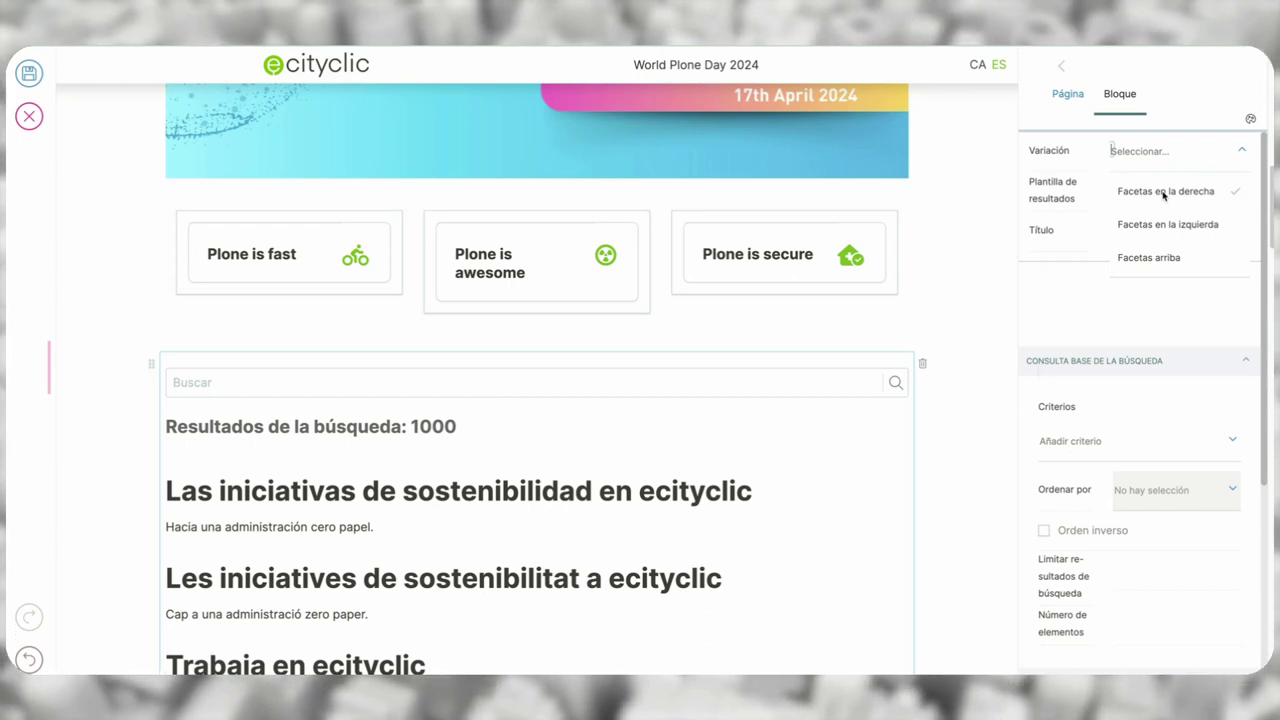
{"action": "left_click", "coordinate": [1174, 193]}
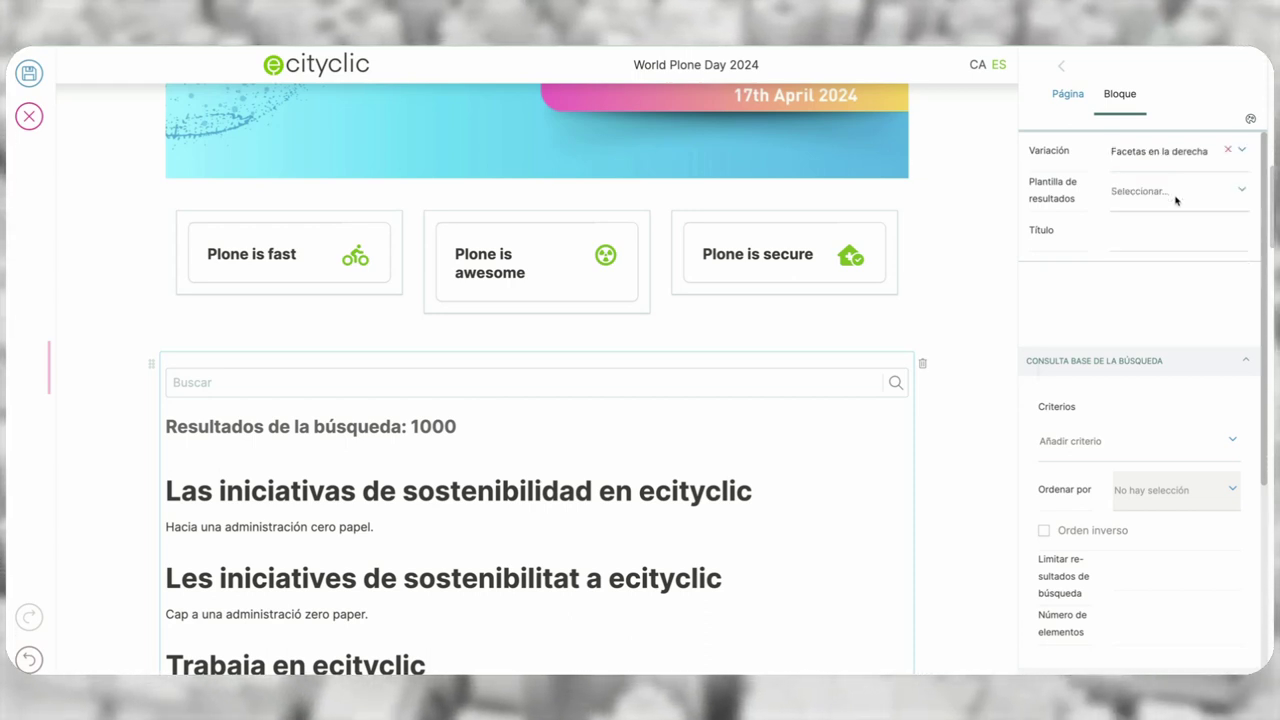
- Compare the Por defecto and Resumen result templates, settling on Resumen with thumbnails
{"action": "left_click", "coordinate": [1176, 199]}
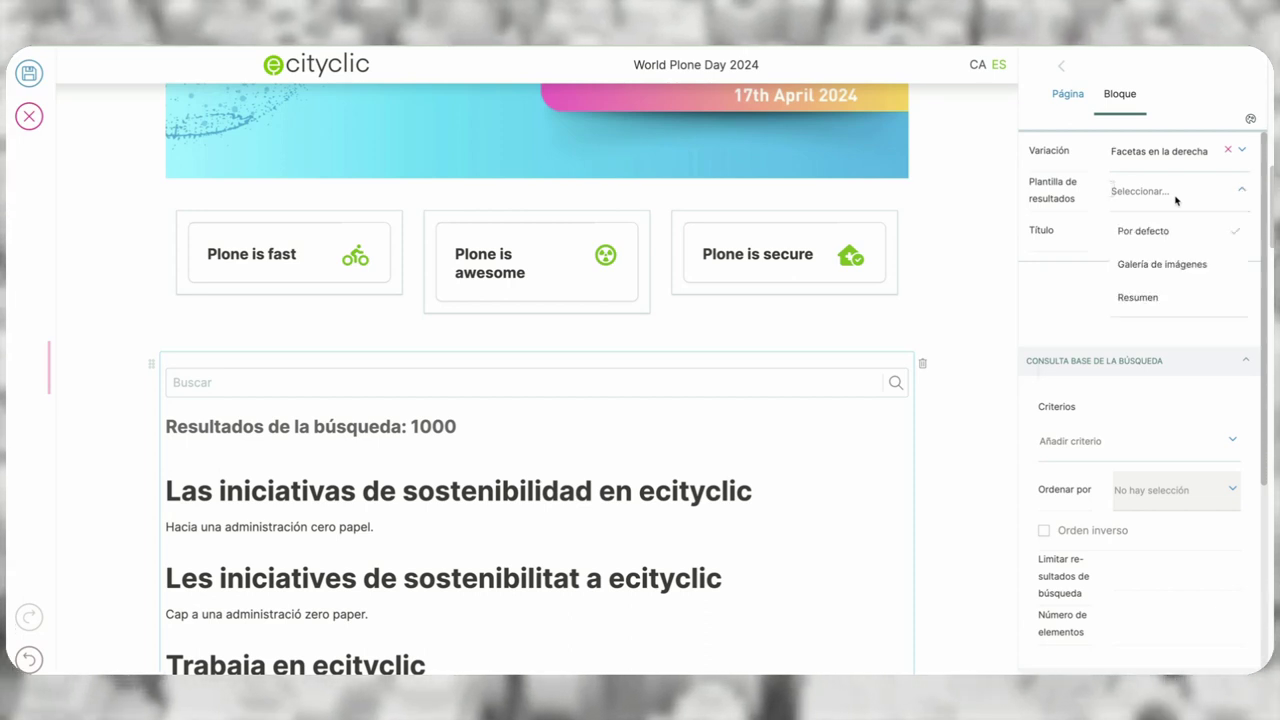
{"action": "left_click", "coordinate": [1153, 298]}
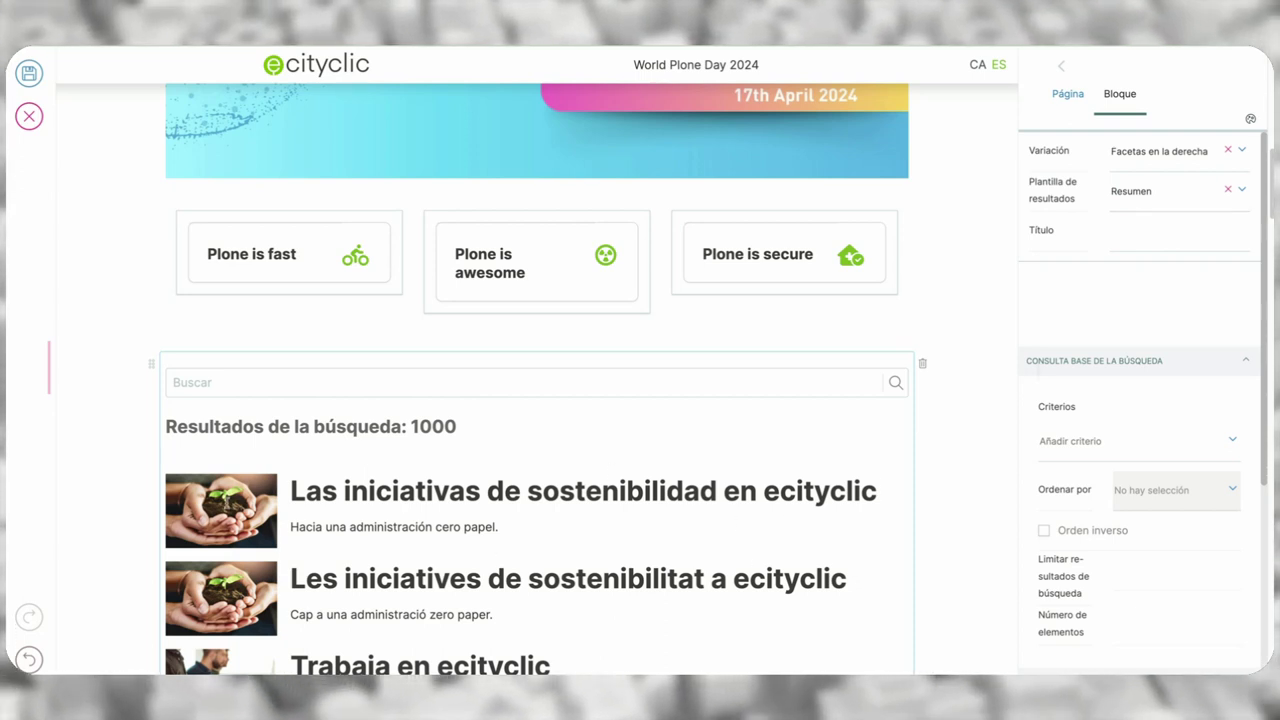
{"action": "left_click", "coordinate": [1198, 203]}
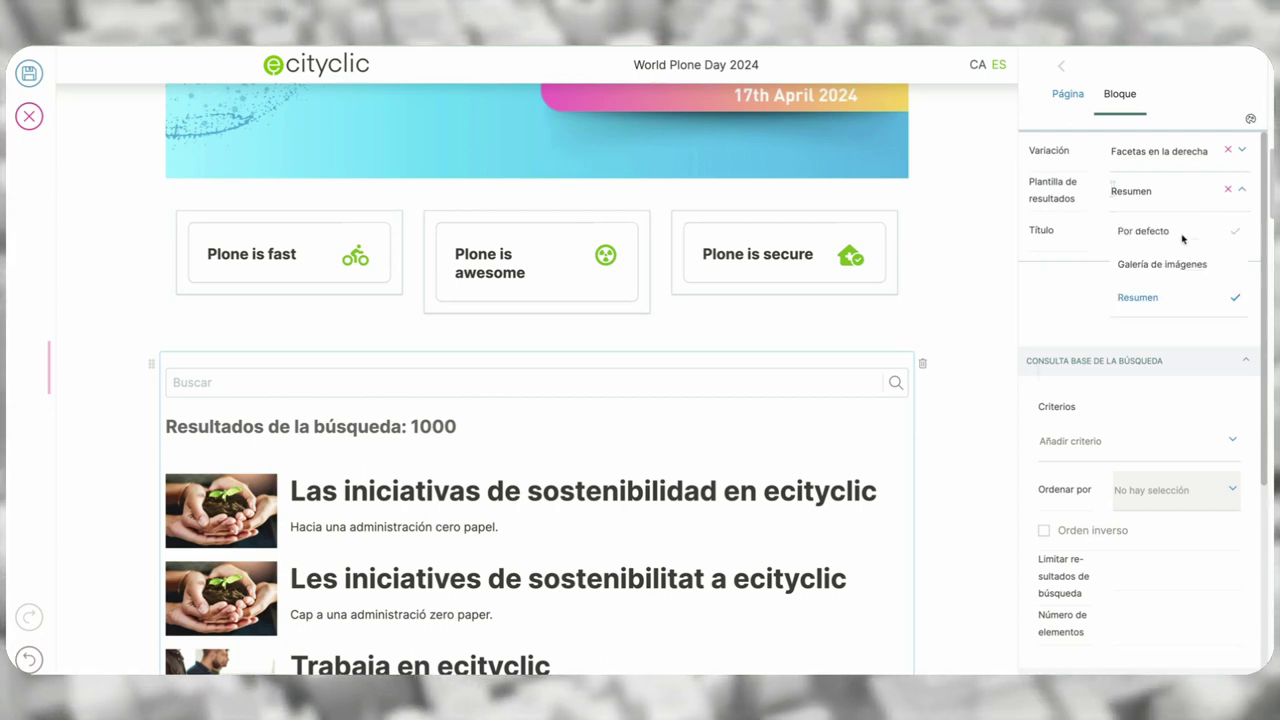
{"action": "left_click", "coordinate": [1181, 234]}
{"action": "left_click", "coordinate": [1178, 198]}
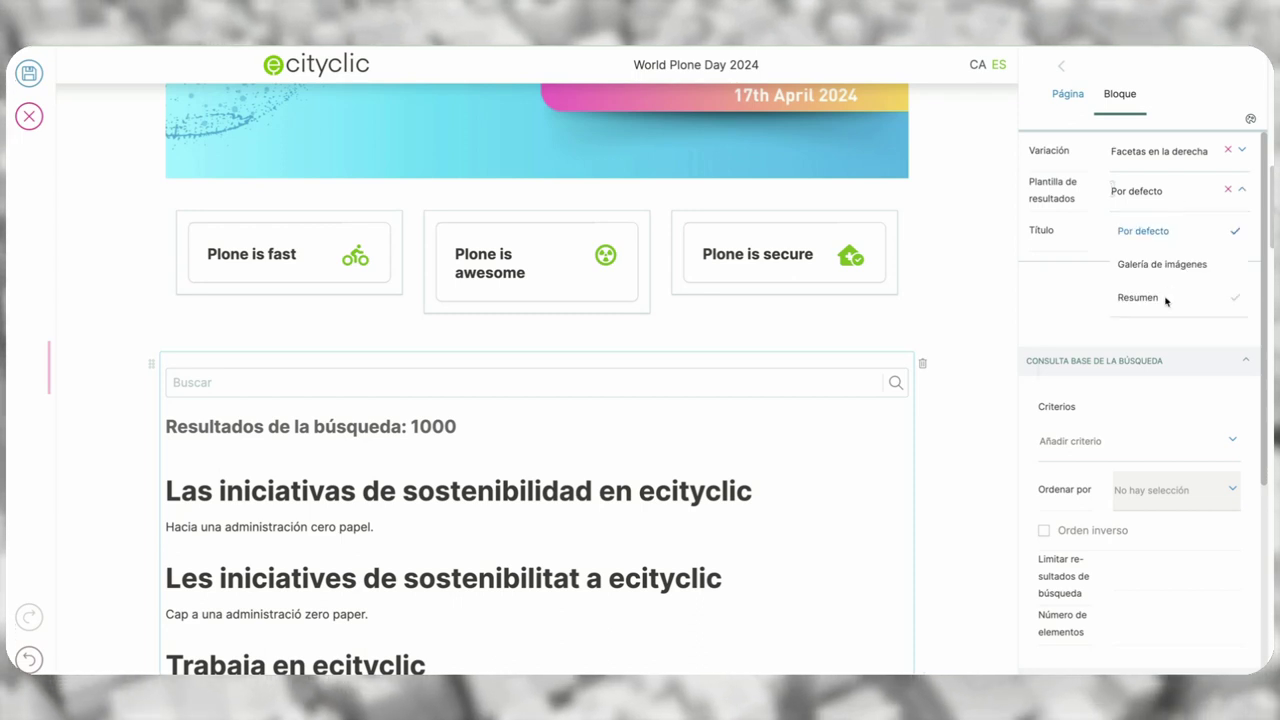
{"action": "left_click", "coordinate": [1166, 297]}
{"action": "left_click", "coordinate": [1151, 237]}
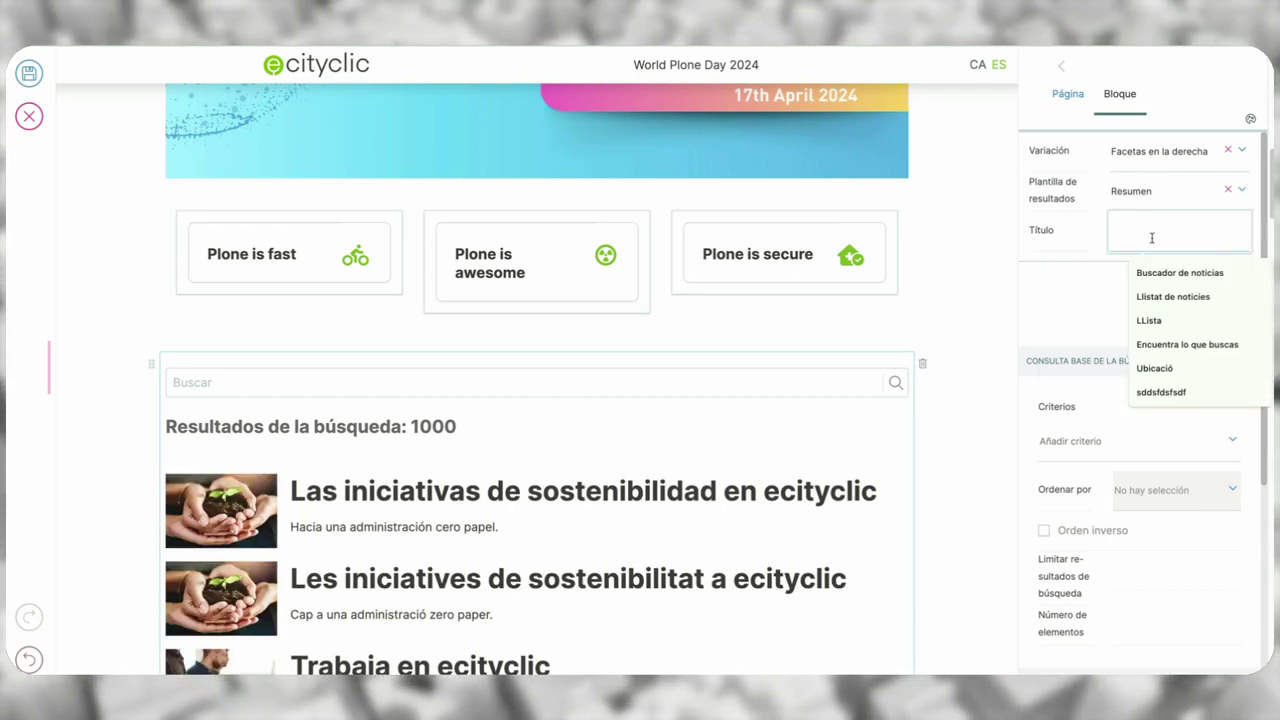
- Enter 'Buscador de noticias' as the search block's Título
{"action": "type", "text": "Buscador de"}
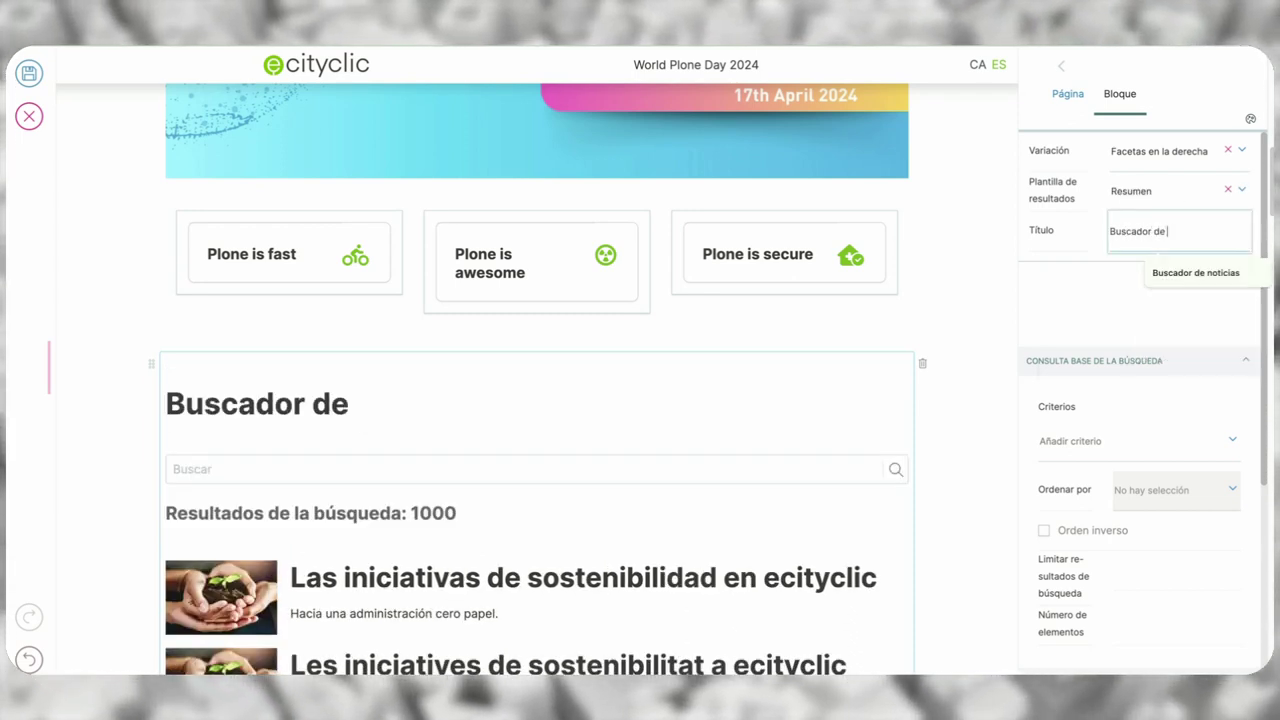
{"action": "type", "text": " noticias"}
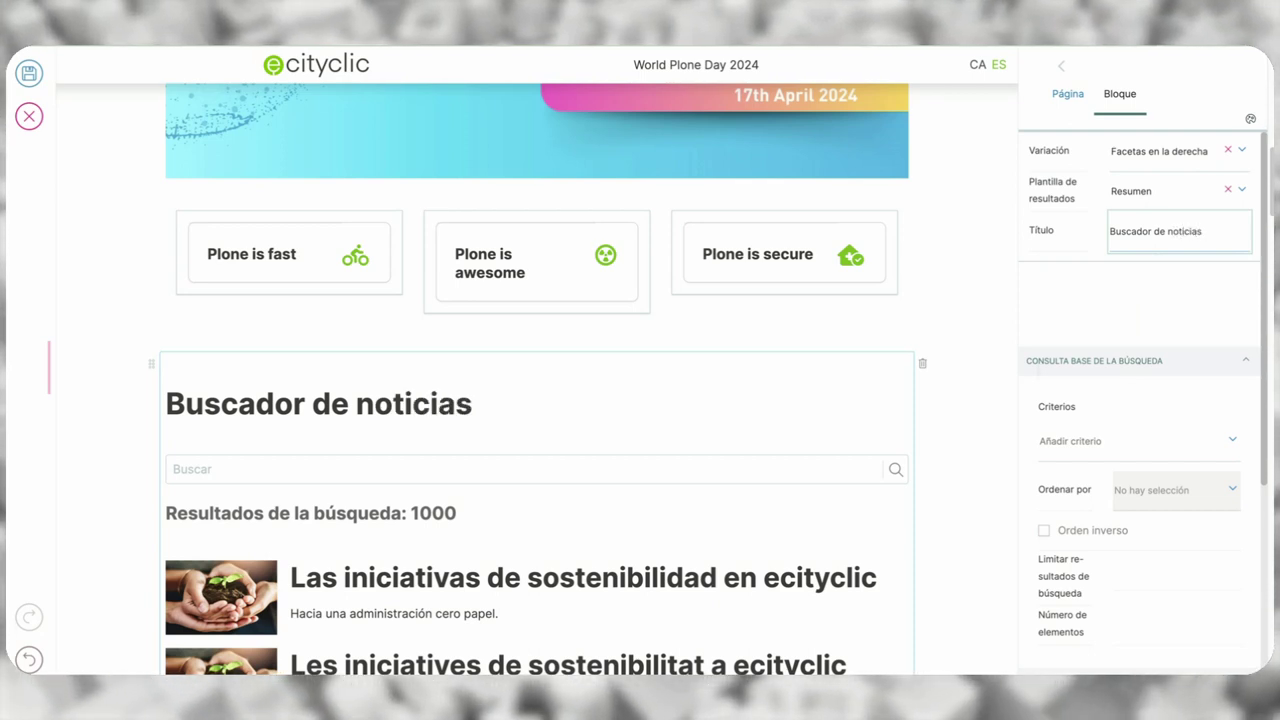
{"action": "left_click", "coordinate": [1117, 297]}
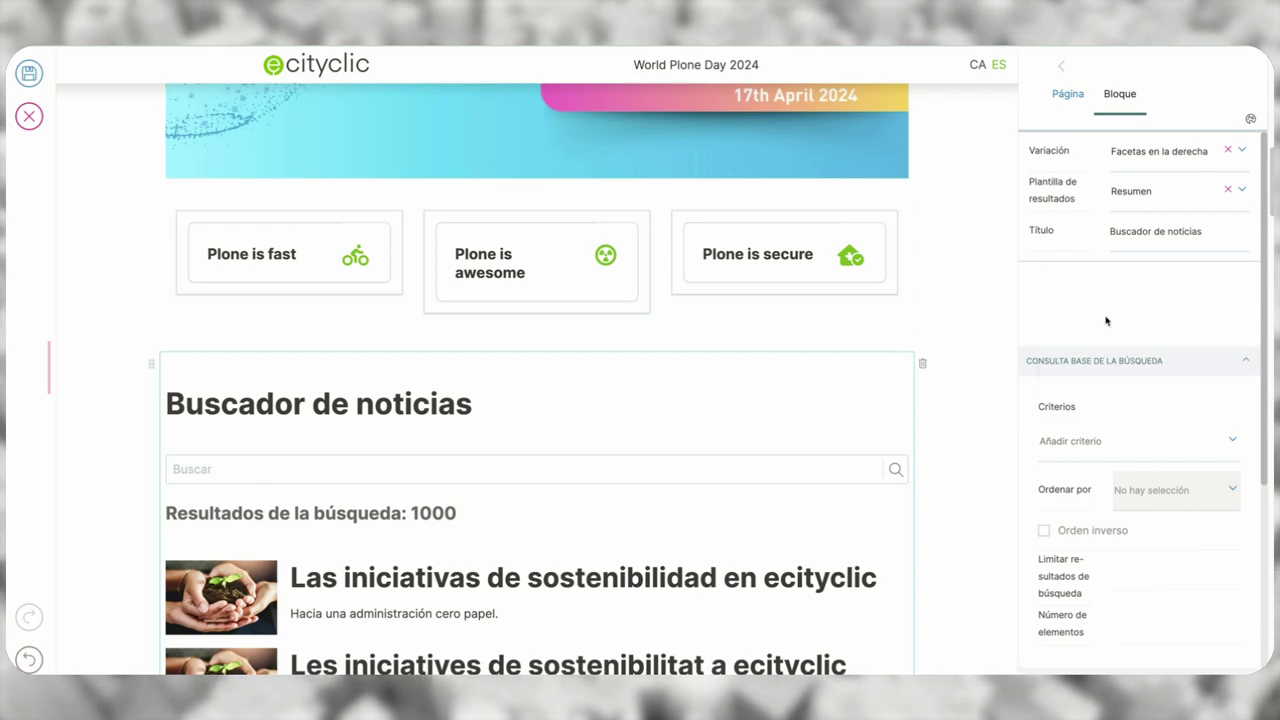
{"action": "scroll", "coordinate": [1106, 321], "scroll_direction": "down", "scroll_amount": 2}
{"action": "scroll", "coordinate": [1106, 321], "scroll_direction": "down", "scroll_amount": 4}
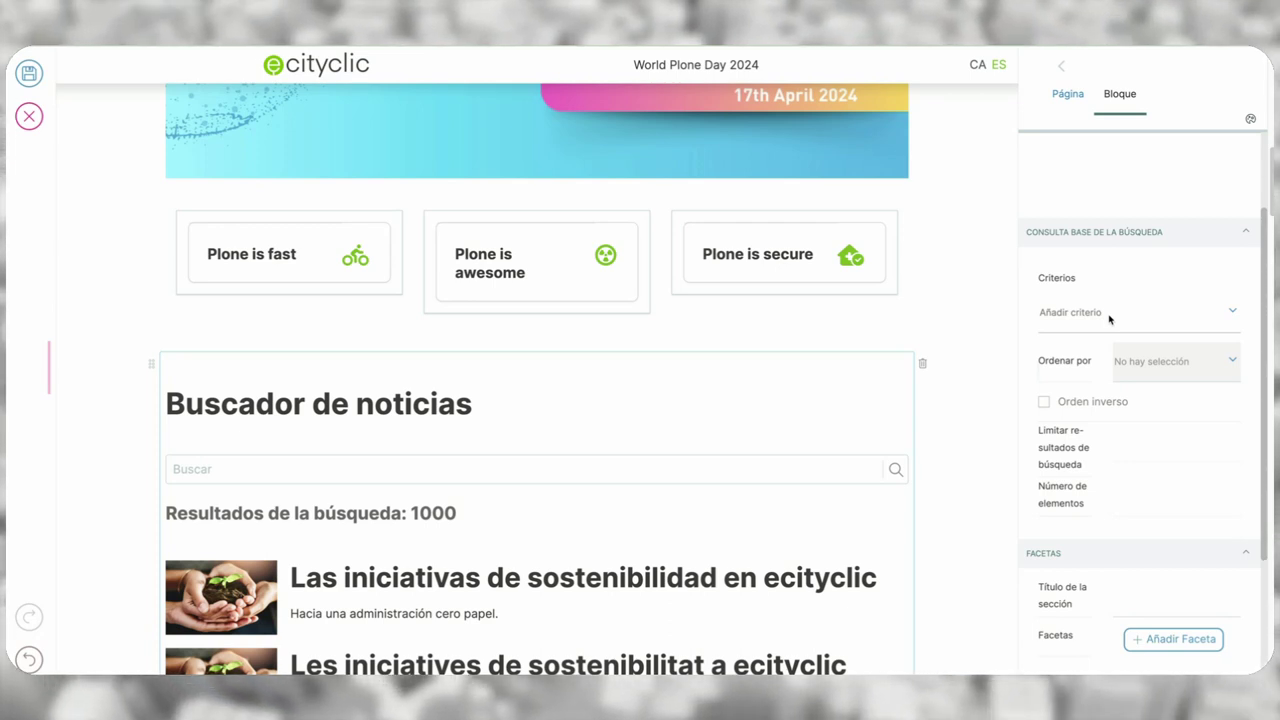
- Add a Tipo criterion restricting the search query to Noticia items
{"action": "left_click", "coordinate": [1109, 316]}
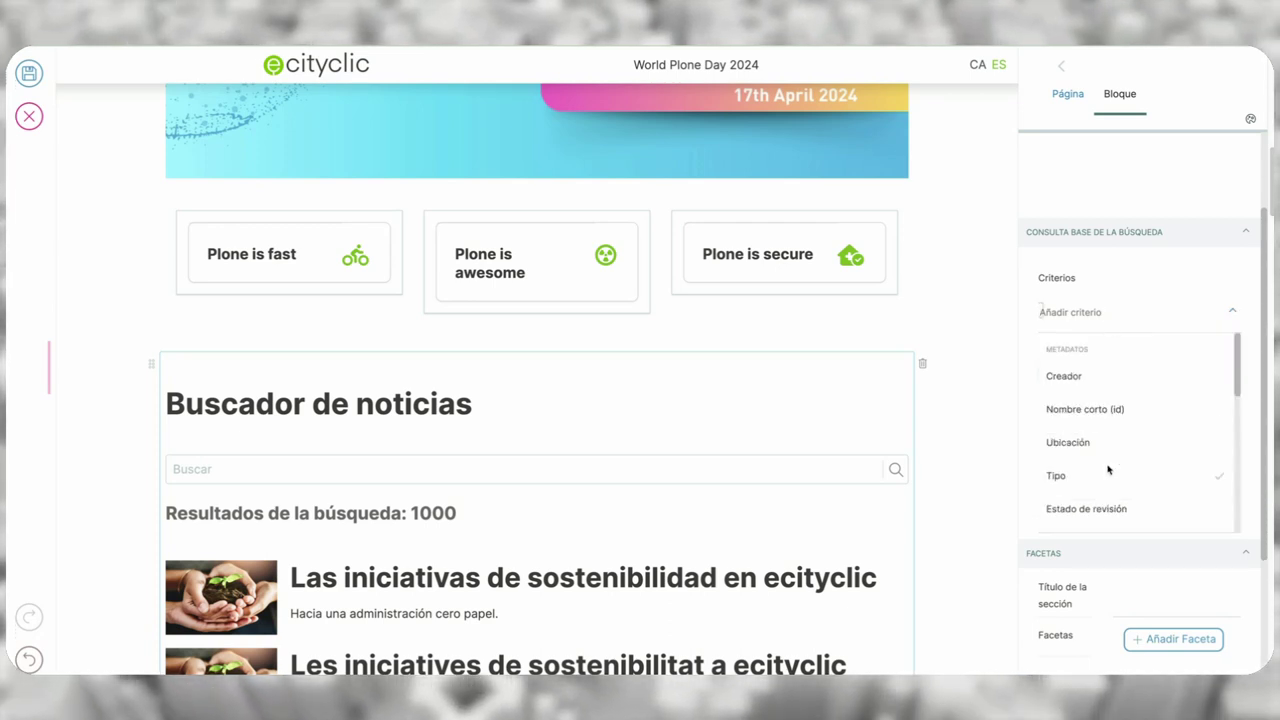
{"action": "left_click", "coordinate": [1107, 475]}
{"action": "left_click", "coordinate": [1117, 366]}
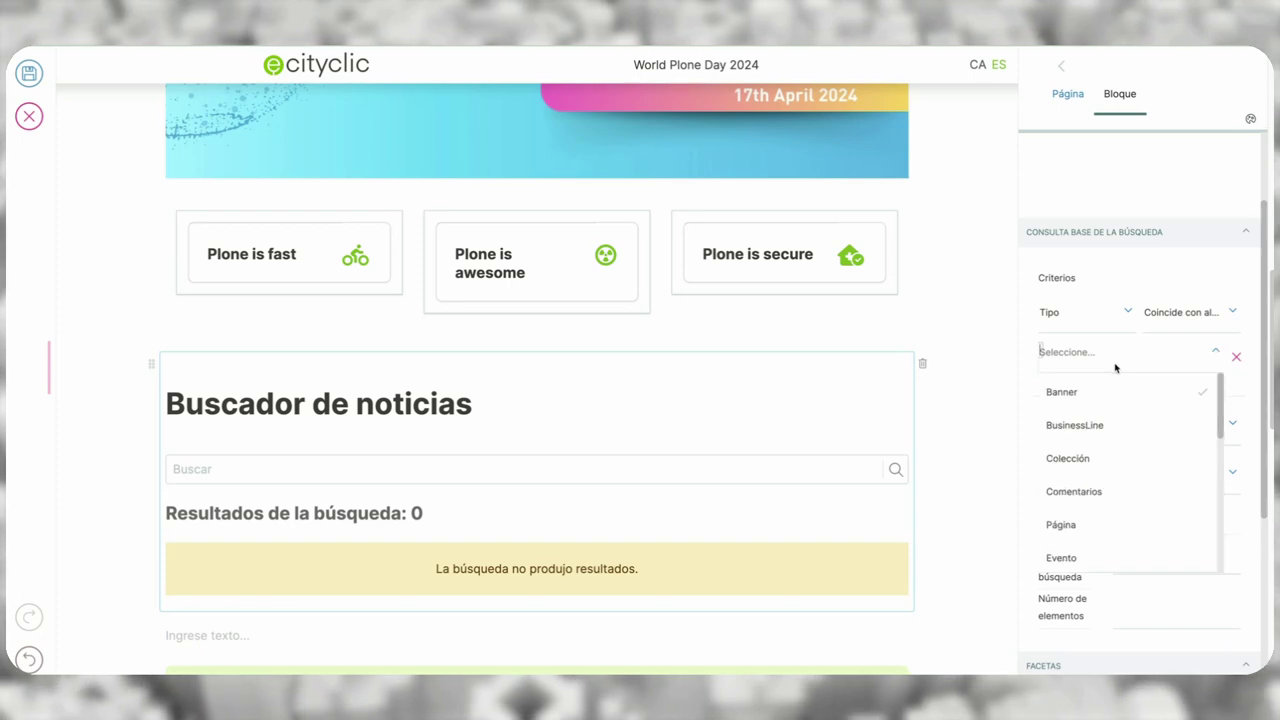
{"action": "scroll", "coordinate": [1113, 492], "scroll_direction": "down", "scroll_amount": 4}
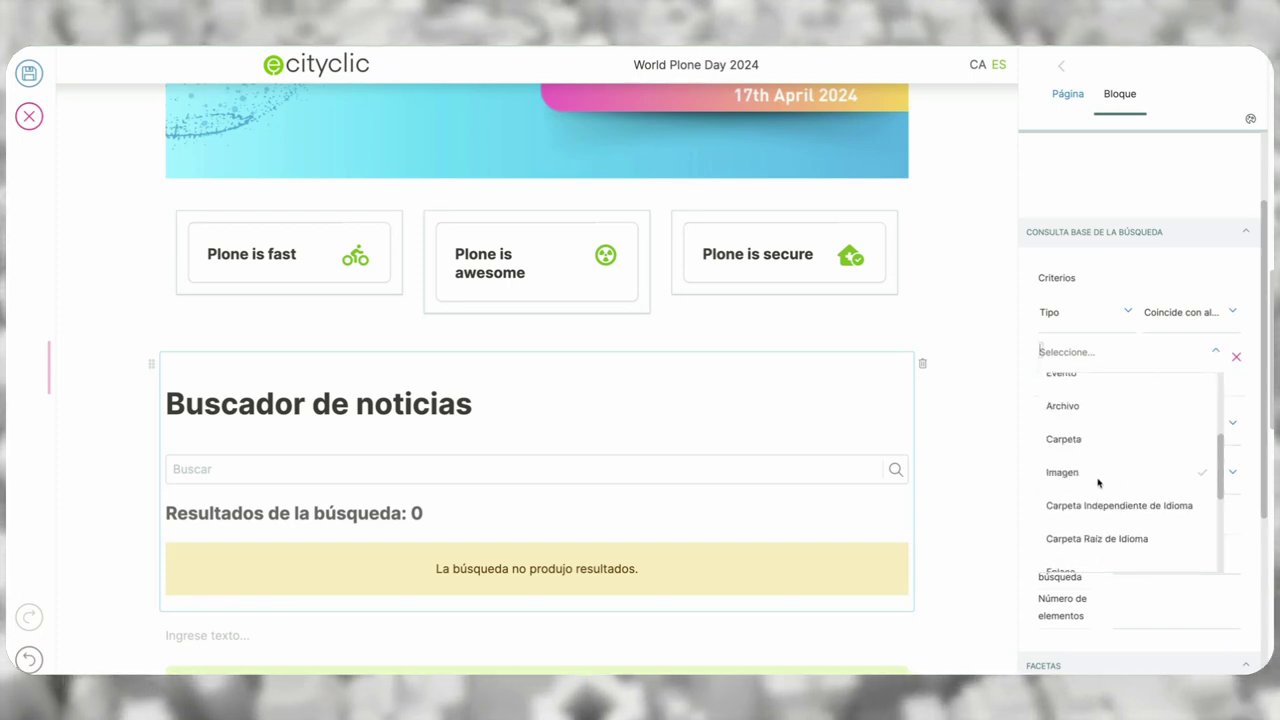
{"action": "scroll", "coordinate": [1097, 482], "scroll_direction": "down", "scroll_amount": 2}
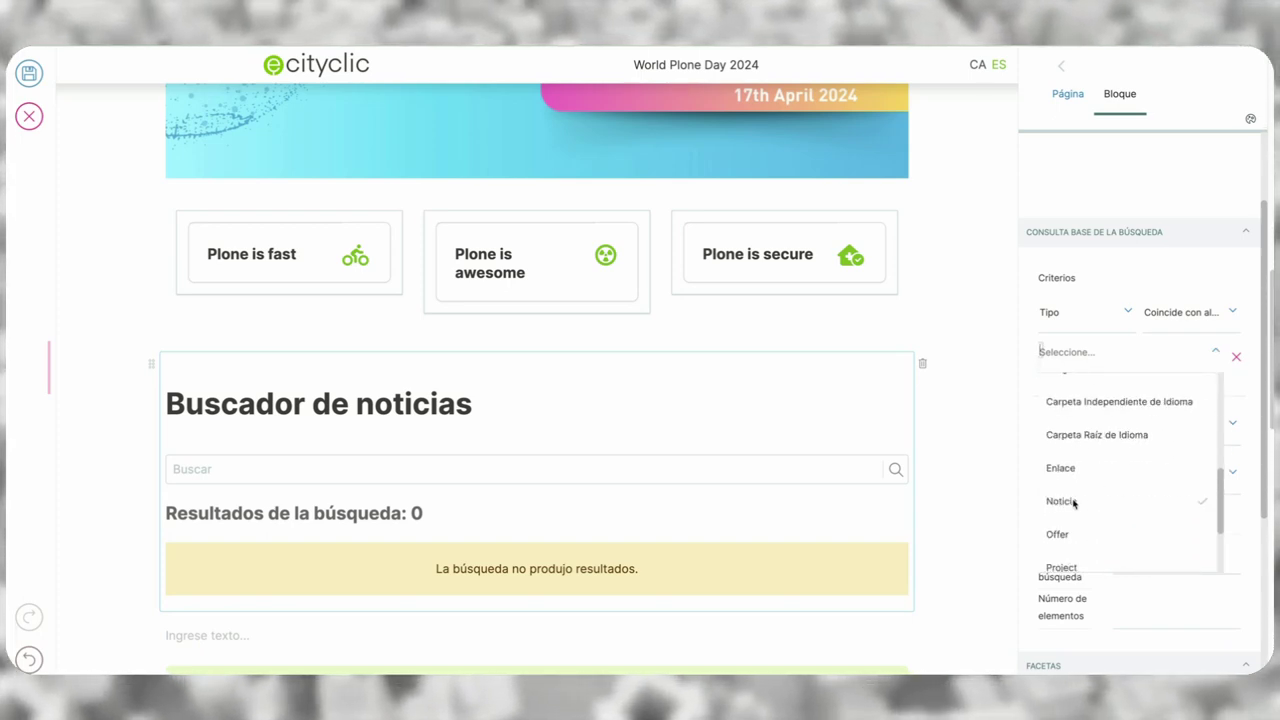
{"action": "left_click", "coordinate": [1074, 503]}
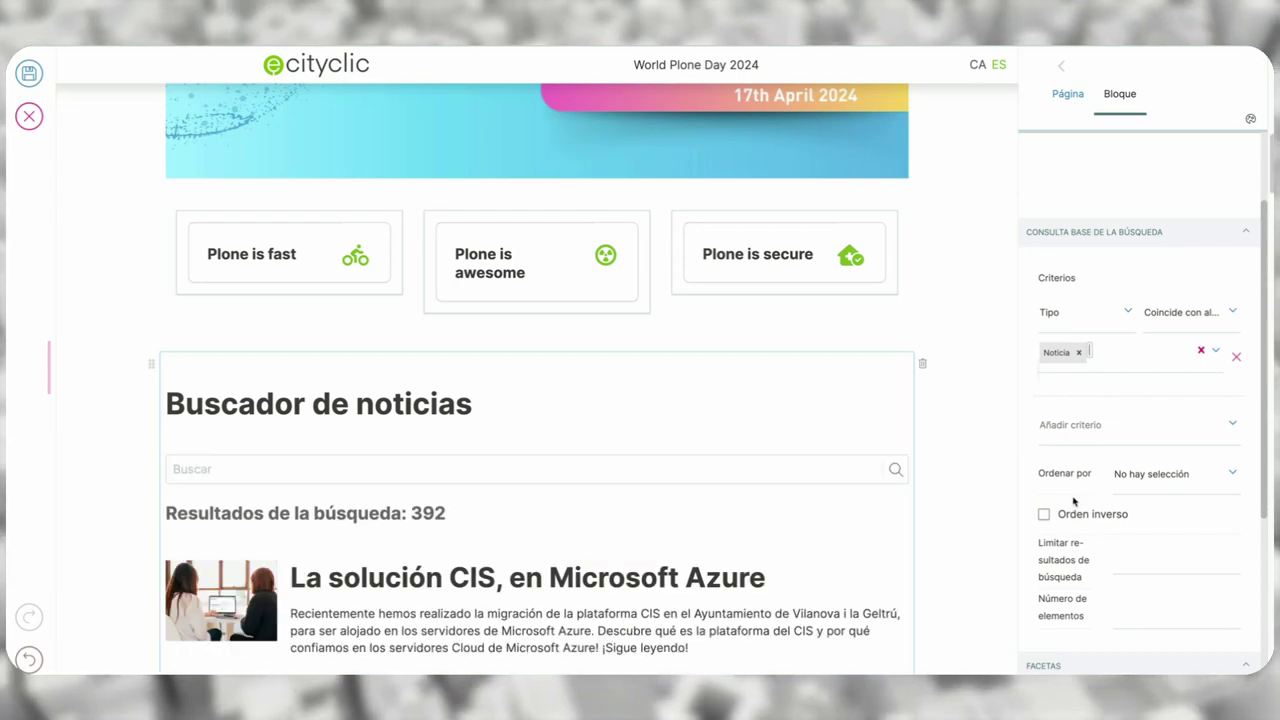
- Add a Ubicación criterion with the absolute path '/es/'
{"action": "left_click", "coordinate": [1105, 427]}
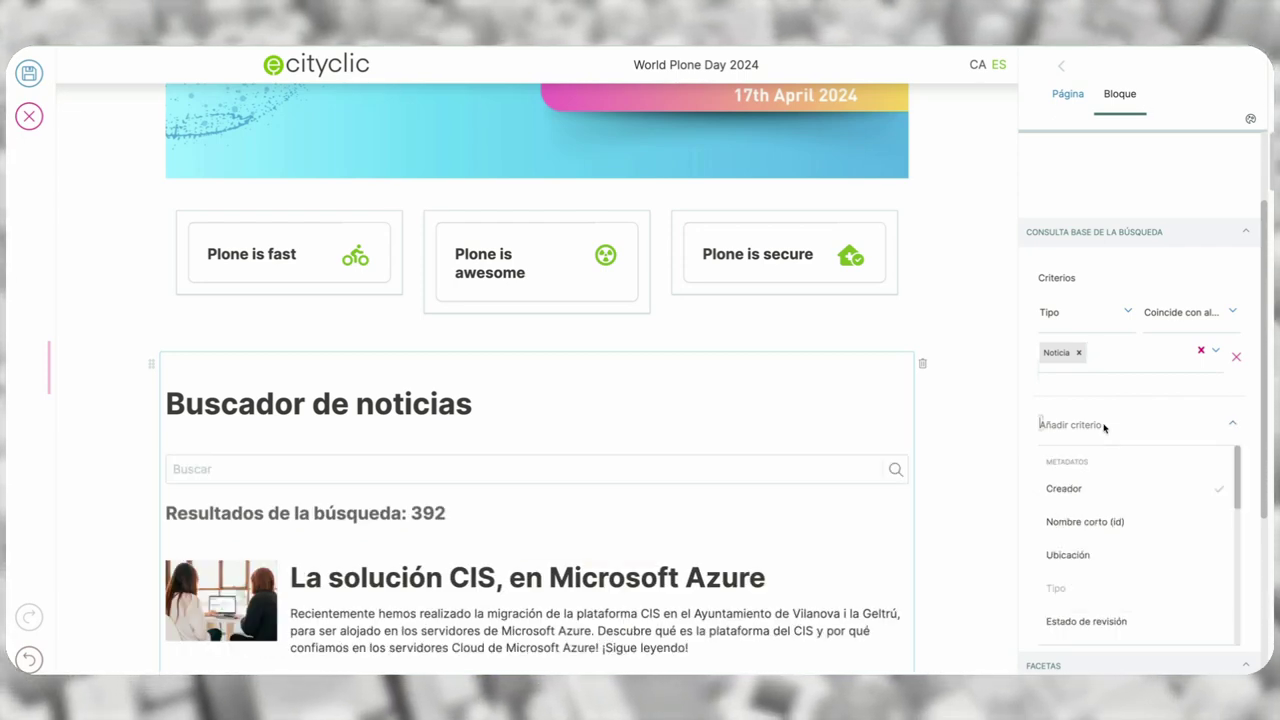
{"action": "left_click", "coordinate": [1068, 554]}
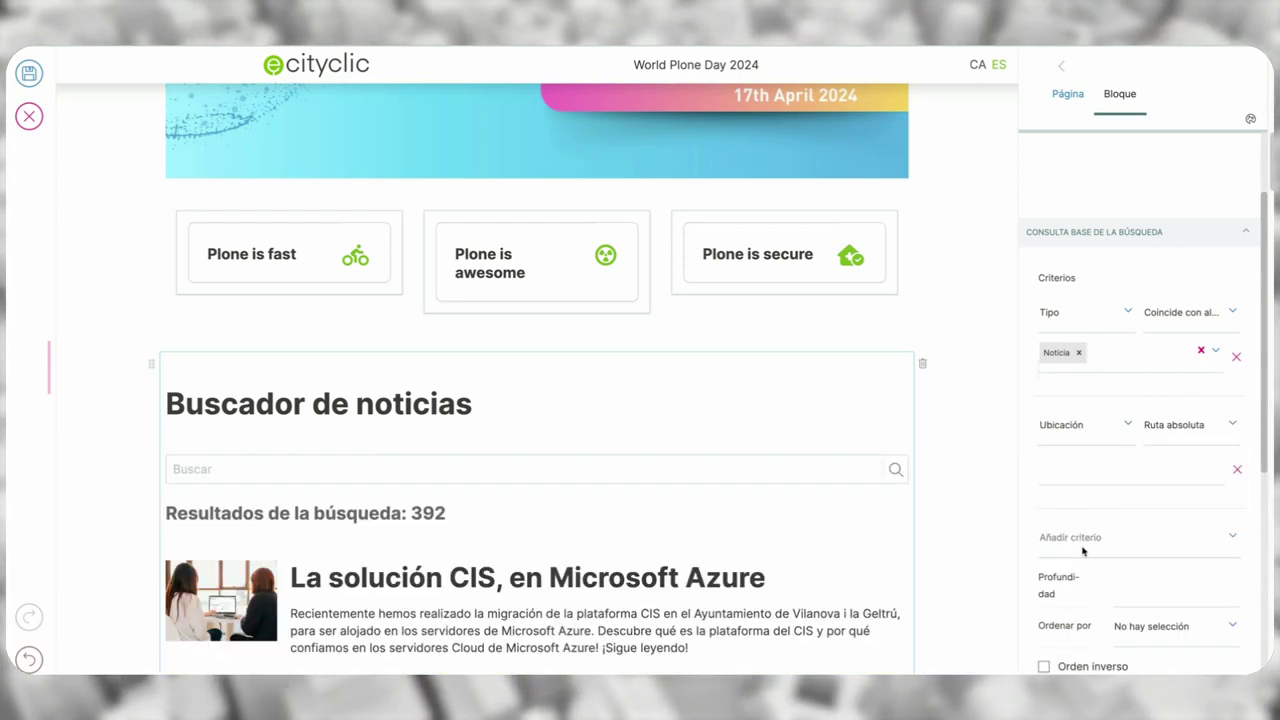
{"action": "left_click", "coordinate": [1077, 467]}
{"action": "type", "text": "/es/"}
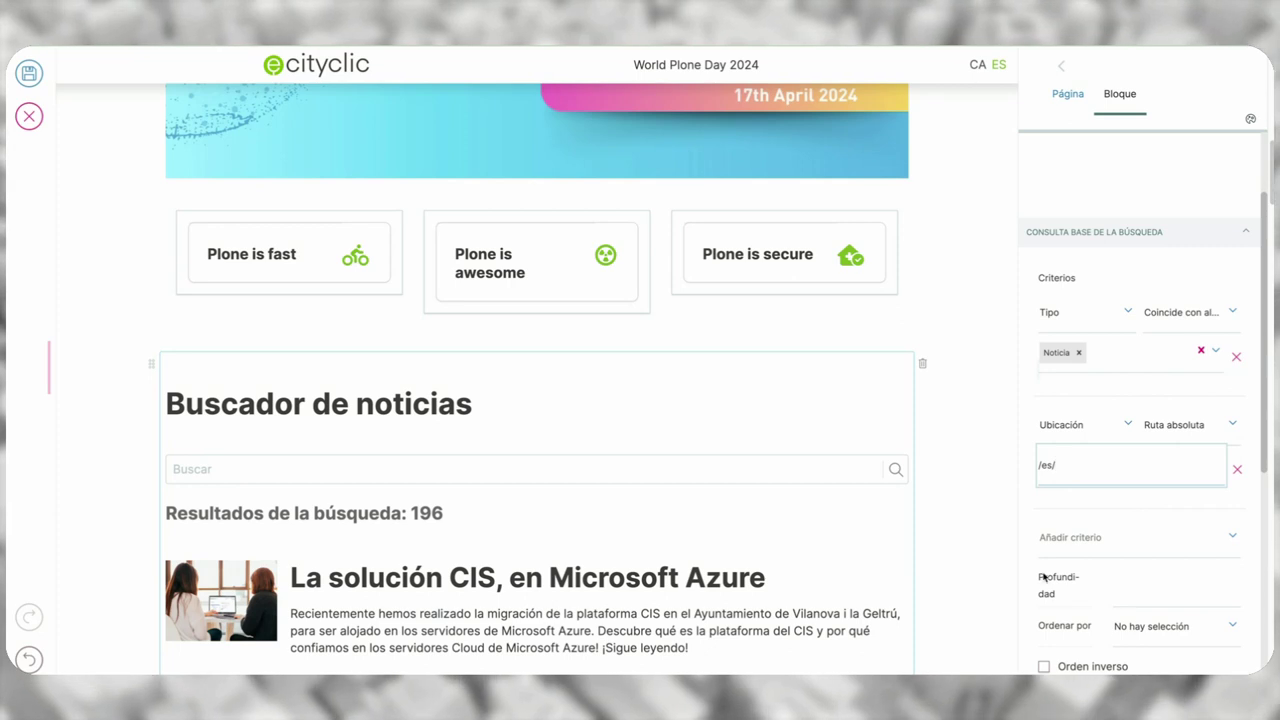
{"action": "scroll", "coordinate": [1132, 590], "scroll_direction": "down", "scroll_amount": 1}
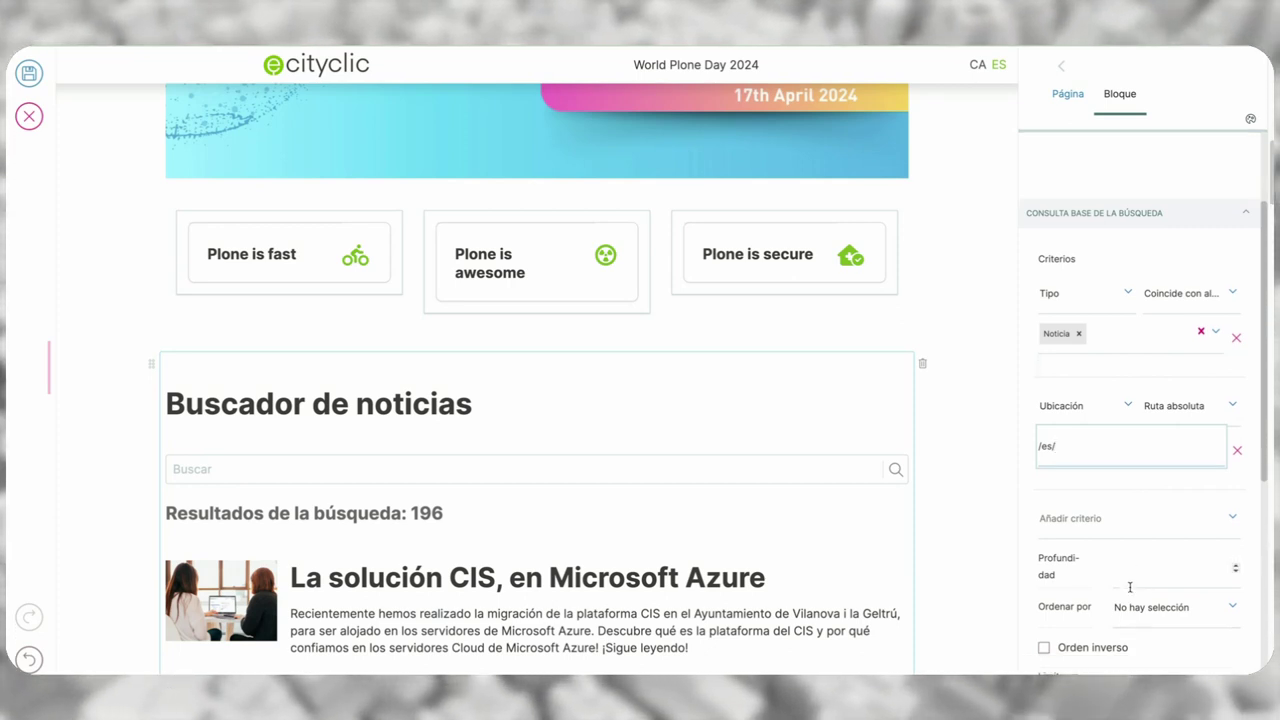
- Sort the news results by Fecha efectiva in reverse order
{"action": "left_click", "coordinate": [1174, 591]}
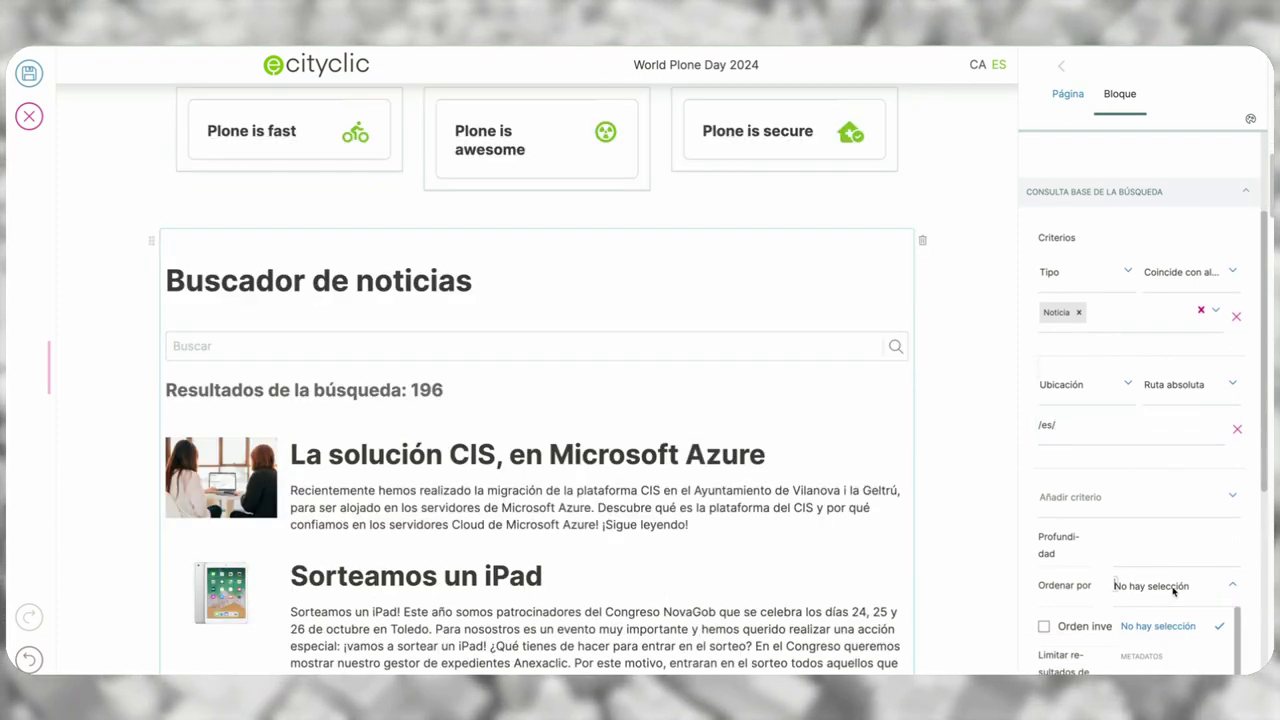
{"action": "scroll", "coordinate": [1172, 598], "scroll_direction": "down", "scroll_amount": 2}
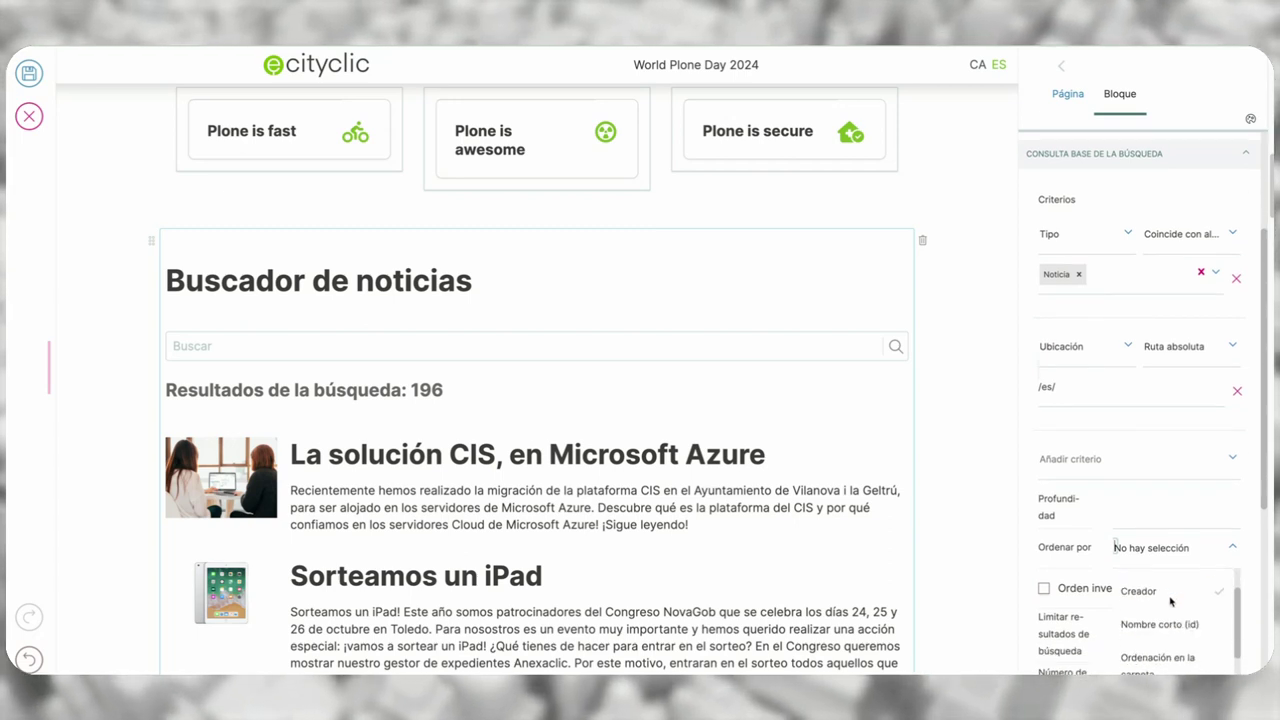
{"action": "scroll", "coordinate": [1172, 601], "scroll_direction": "down", "scroll_amount": 3}
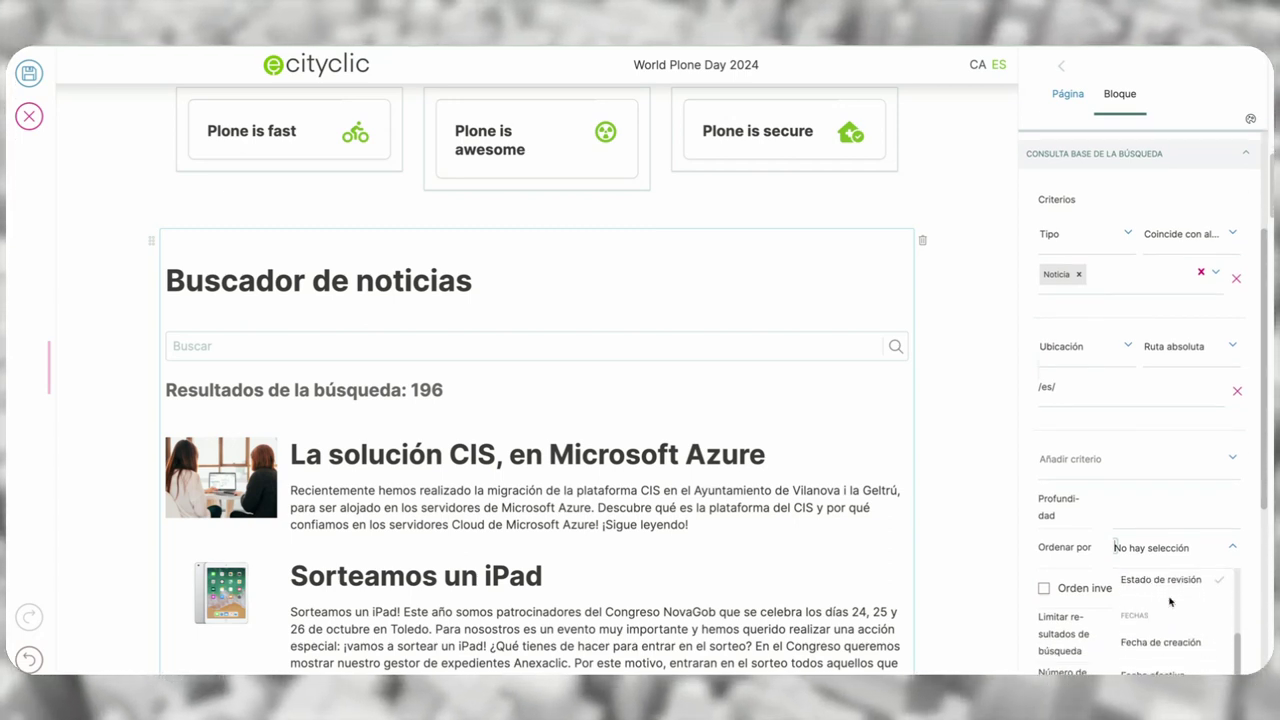
{"action": "left_click", "coordinate": [1165, 638]}
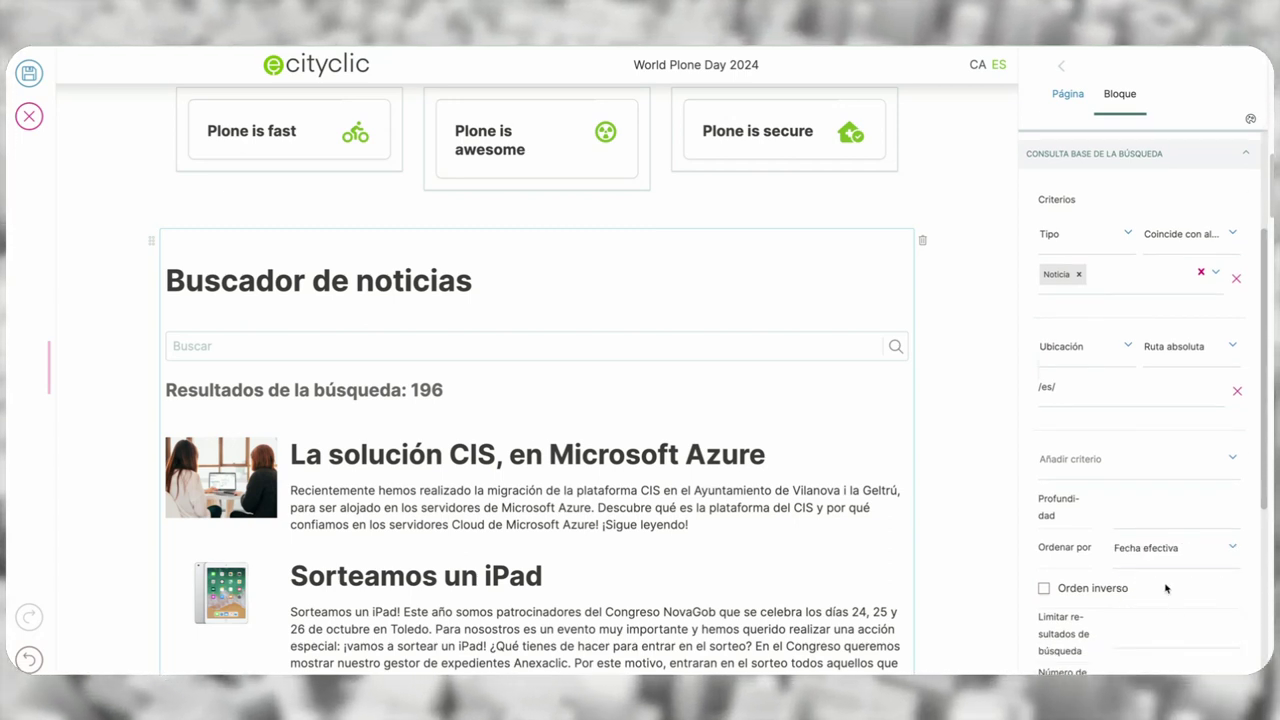
{"action": "left_click", "coordinate": [1110, 588]}
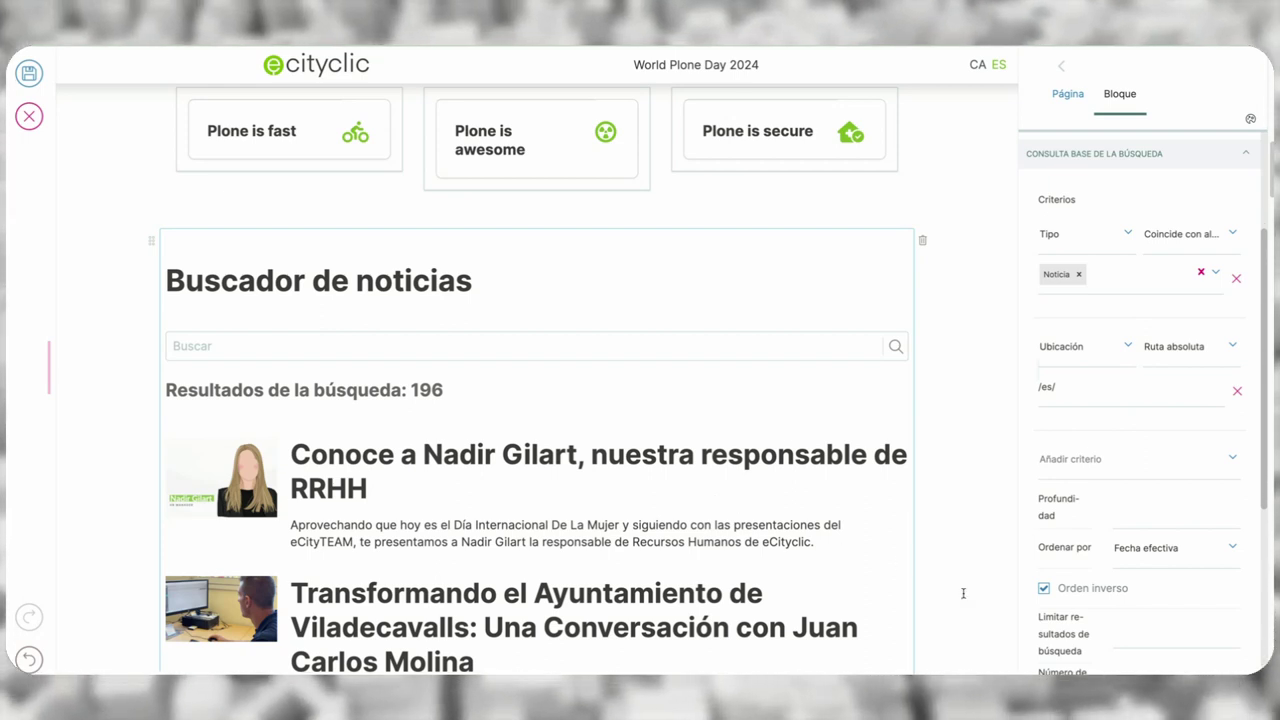
{"action": "scroll", "coordinate": [960, 590], "scroll_direction": "down", "scroll_amount": 1}
{"action": "scroll", "coordinate": [1116, 622], "scroll_direction": "down", "scroll_amount": 1}
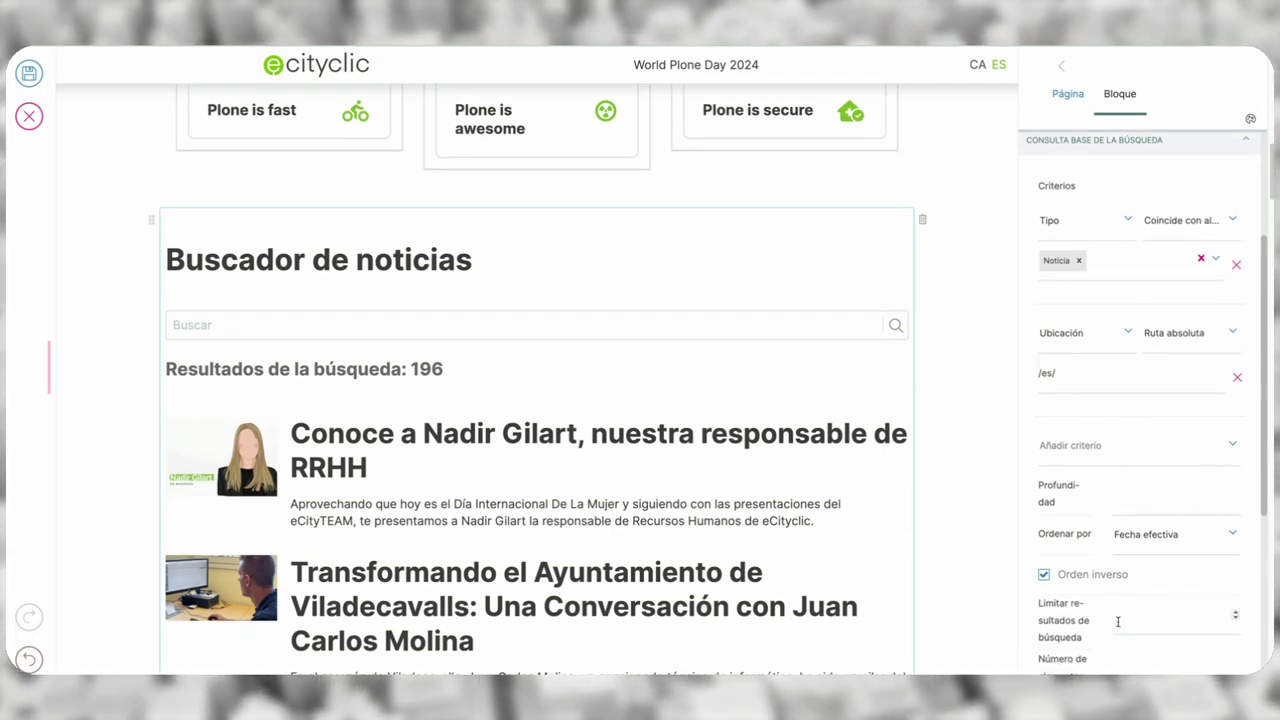
{"action": "scroll", "coordinate": [1116, 622], "scroll_direction": "down", "scroll_amount": 1}
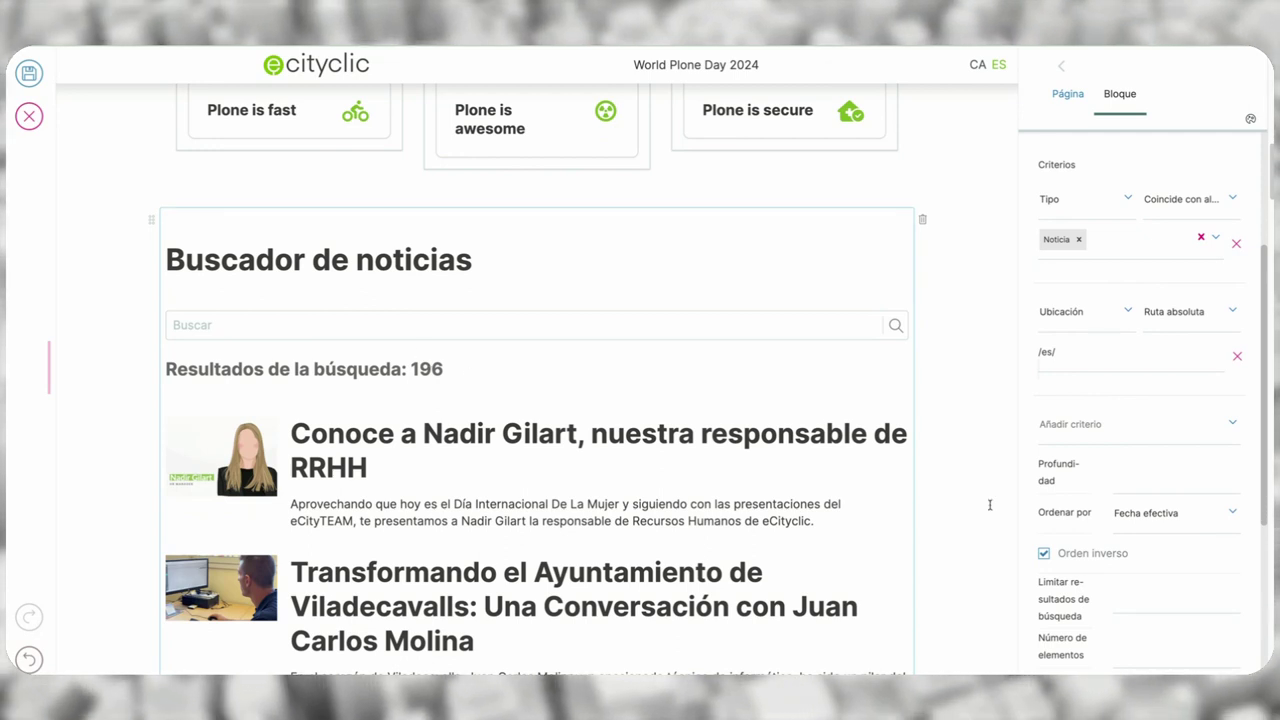
- Limit results to 100 and show 5 items per page
{"action": "left_click", "coordinate": [1123, 596]}
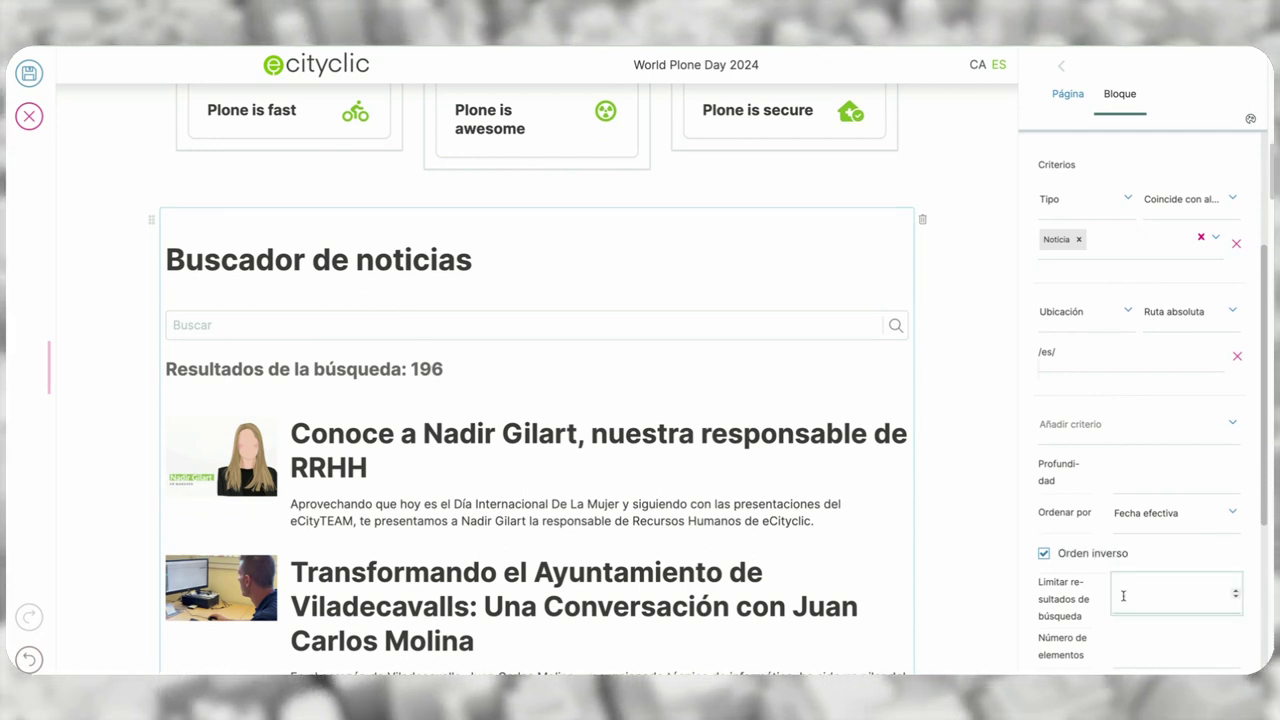
{"action": "type", "text": "100"}
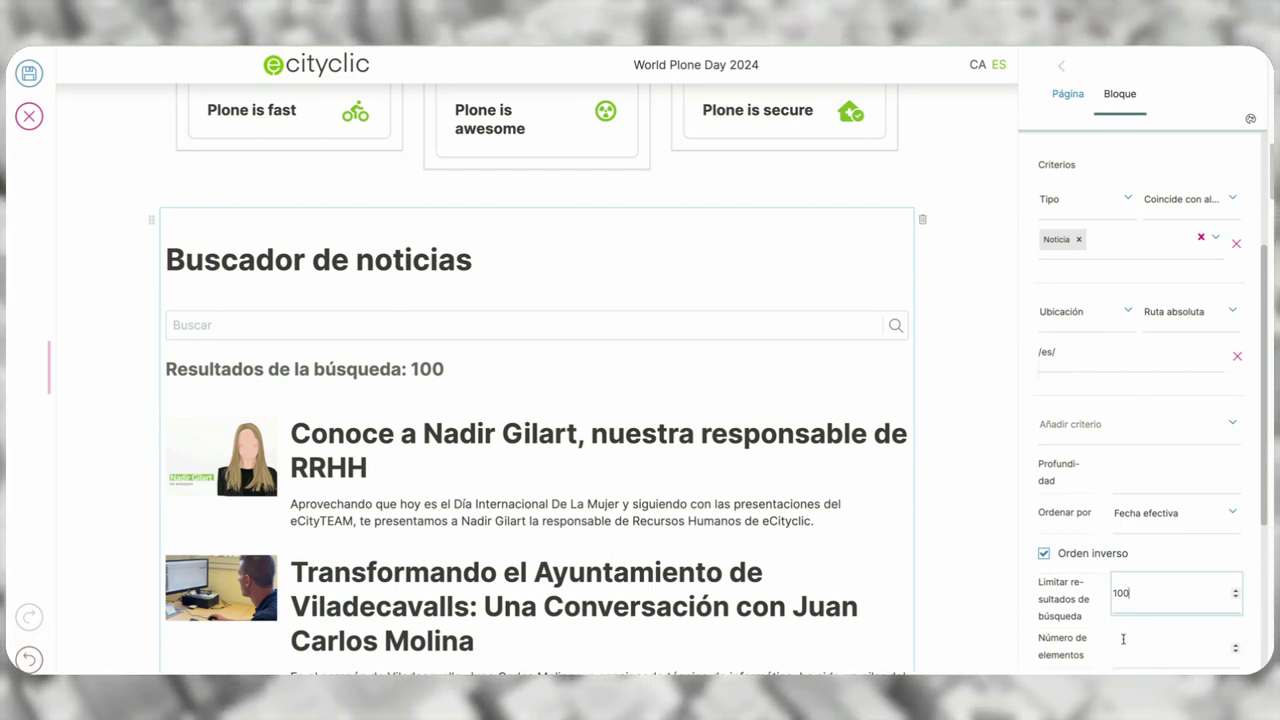
{"action": "left_click", "coordinate": [1123, 639]}
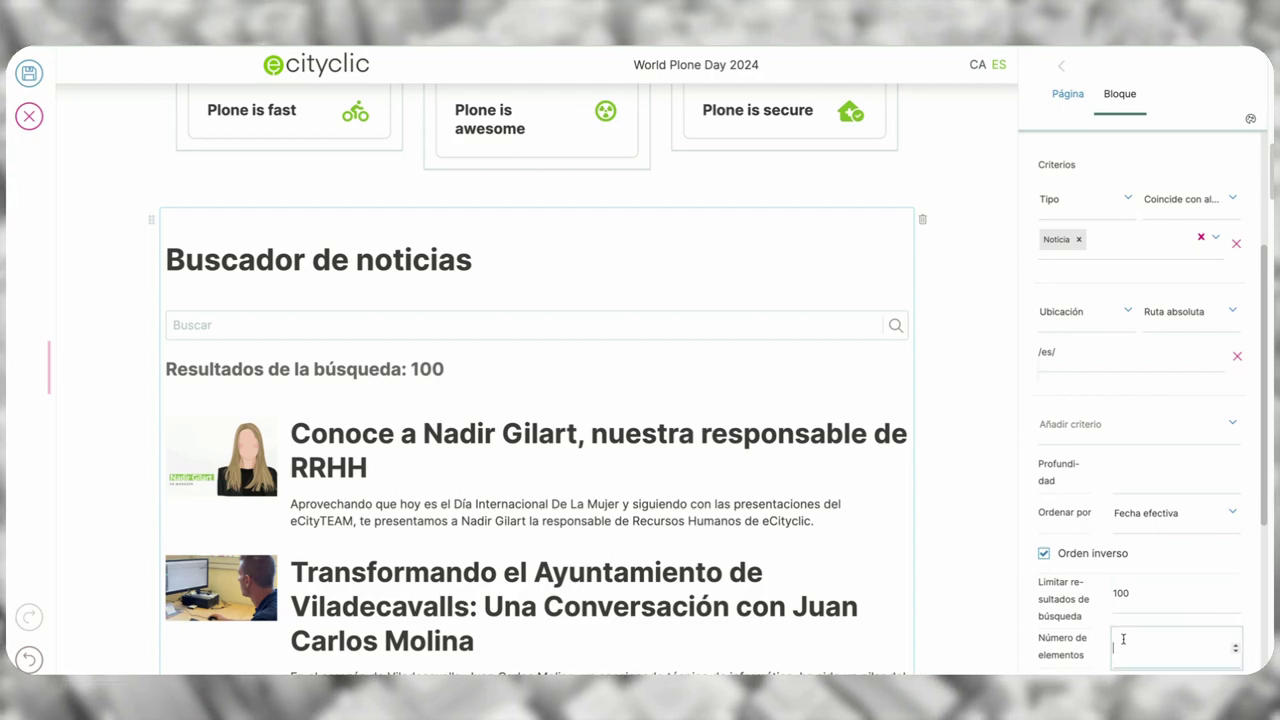
{"action": "scroll", "coordinate": [837, 598], "scroll_direction": "down", "scroll_amount": 9}
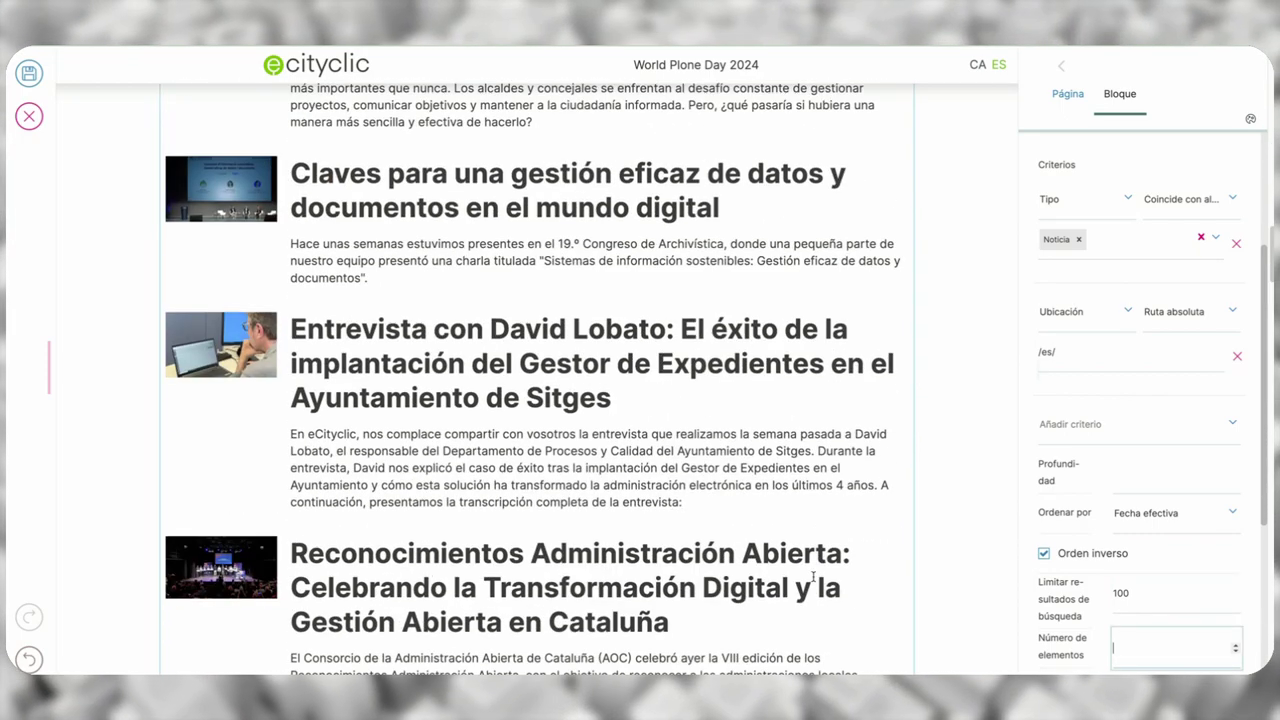
{"action": "scroll", "coordinate": [813, 580], "scroll_direction": "up", "scroll_amount": 7}
{"action": "scroll", "coordinate": [813, 577], "scroll_direction": "up", "scroll_amount": 1}
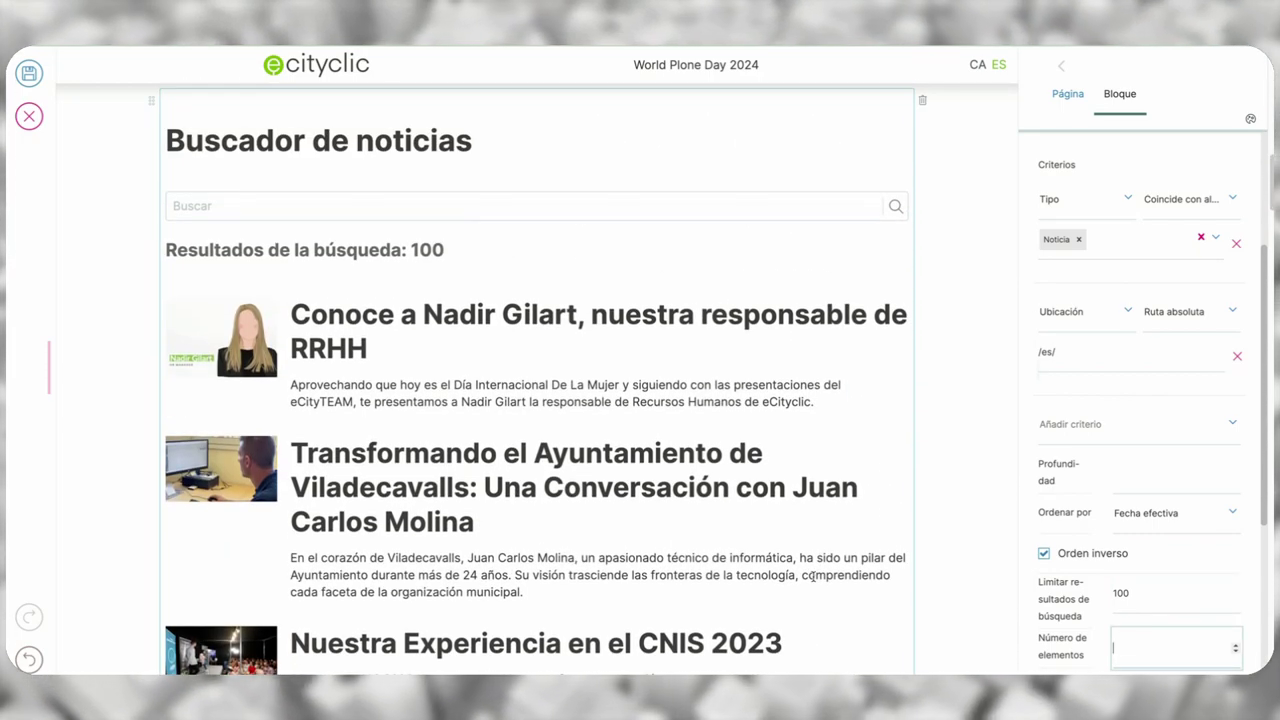
{"action": "type", "text": "5"}
{"action": "scroll", "coordinate": [752, 413], "scroll_direction": "down", "scroll_amount": 5}
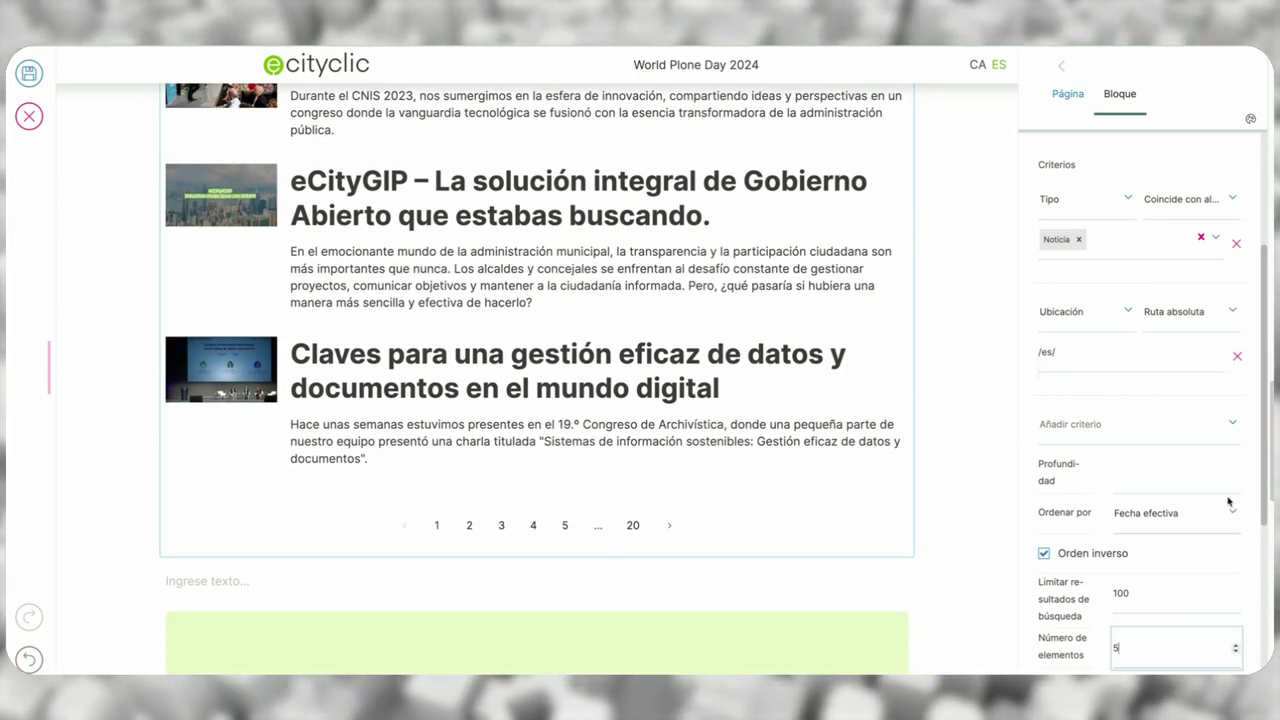
{"action": "left_click_drag", "start_coordinate": [1263, 482], "coordinate": [1238, 607]}
{"action": "scroll", "coordinate": [899, 472], "scroll_direction": "up", "scroll_amount": 10}
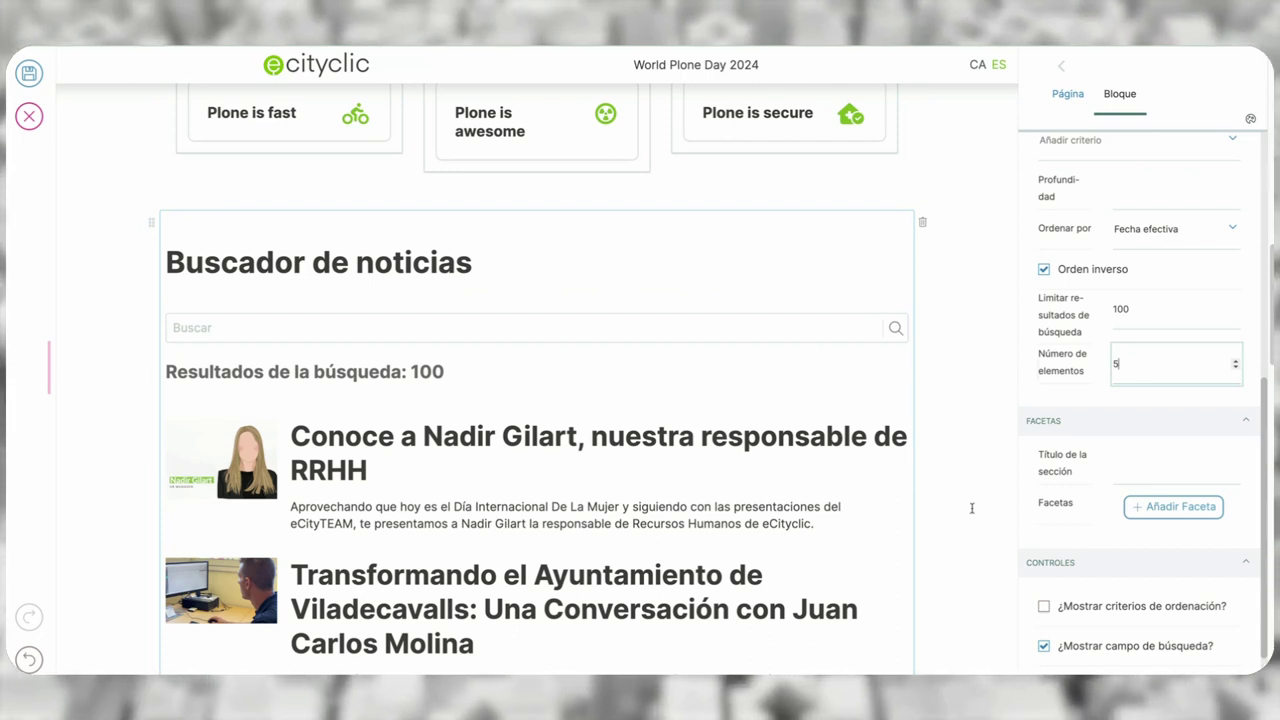
- Title the facets section 'Filtros'
{"action": "left_click", "coordinate": [1166, 467]}
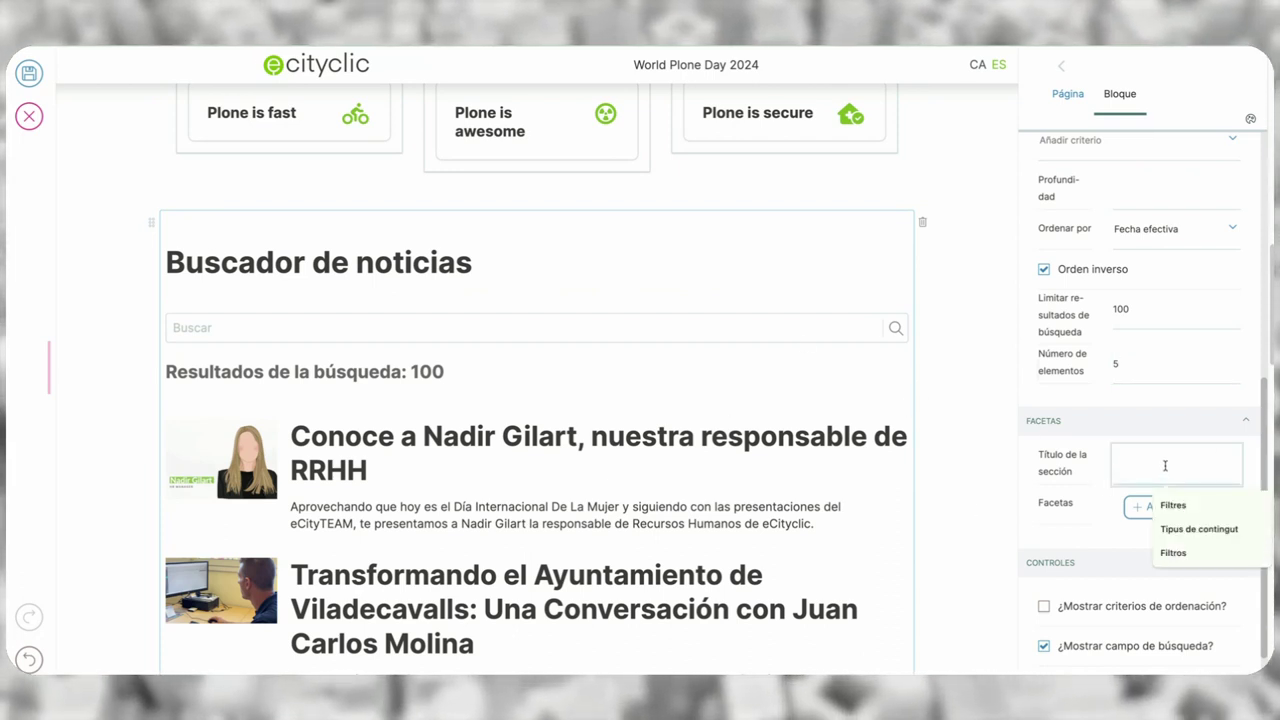
{"action": "type", "text": "Filtres"}
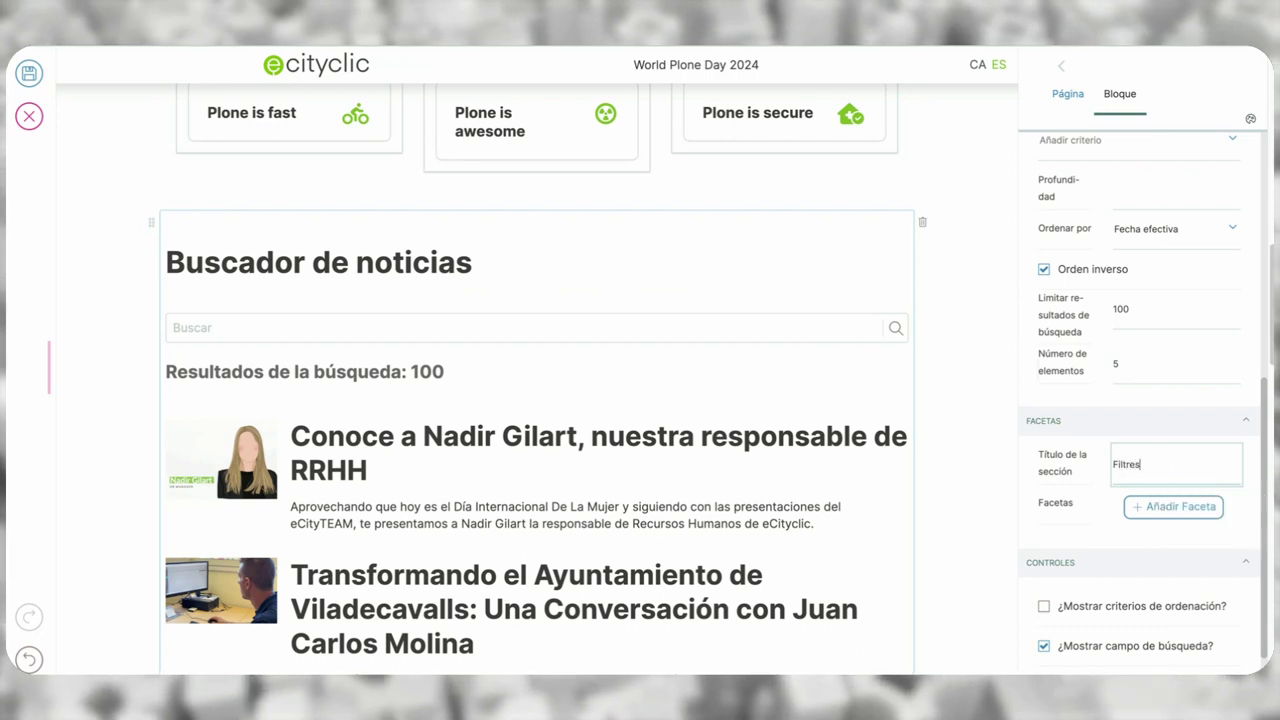
{"action": "key", "text": "BackSpace"}
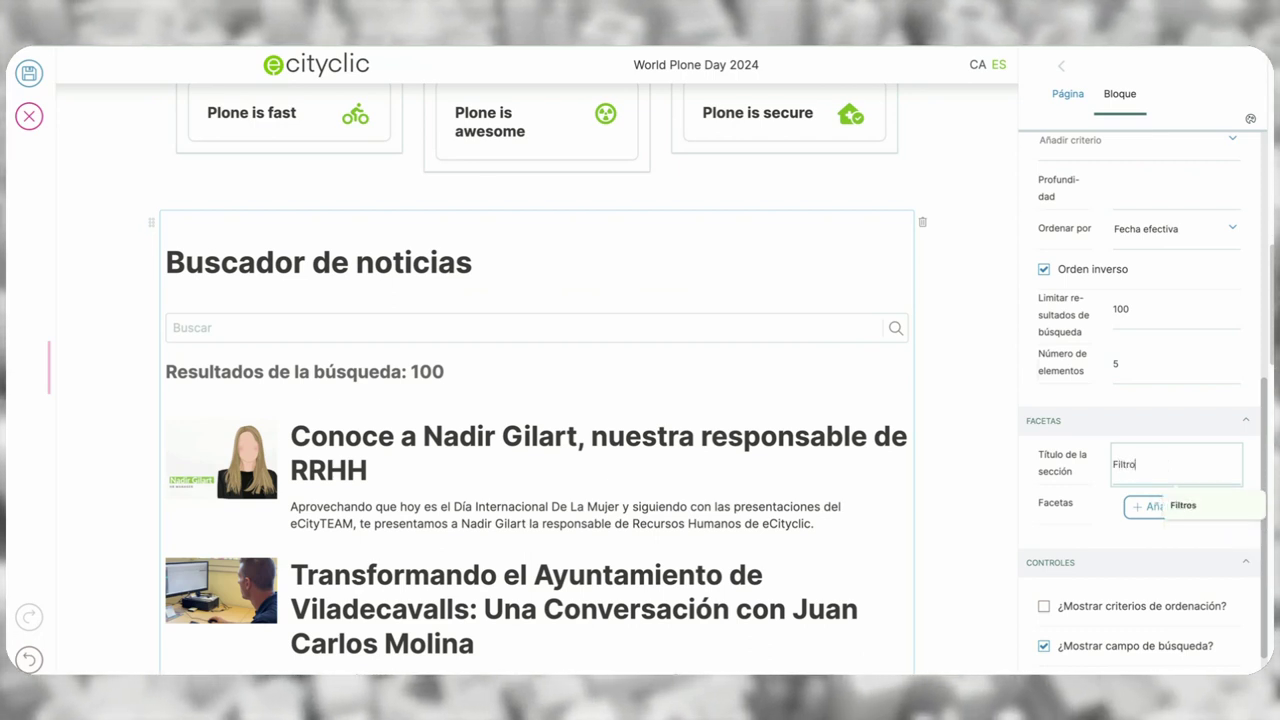
{"action": "type", "text": "os"}
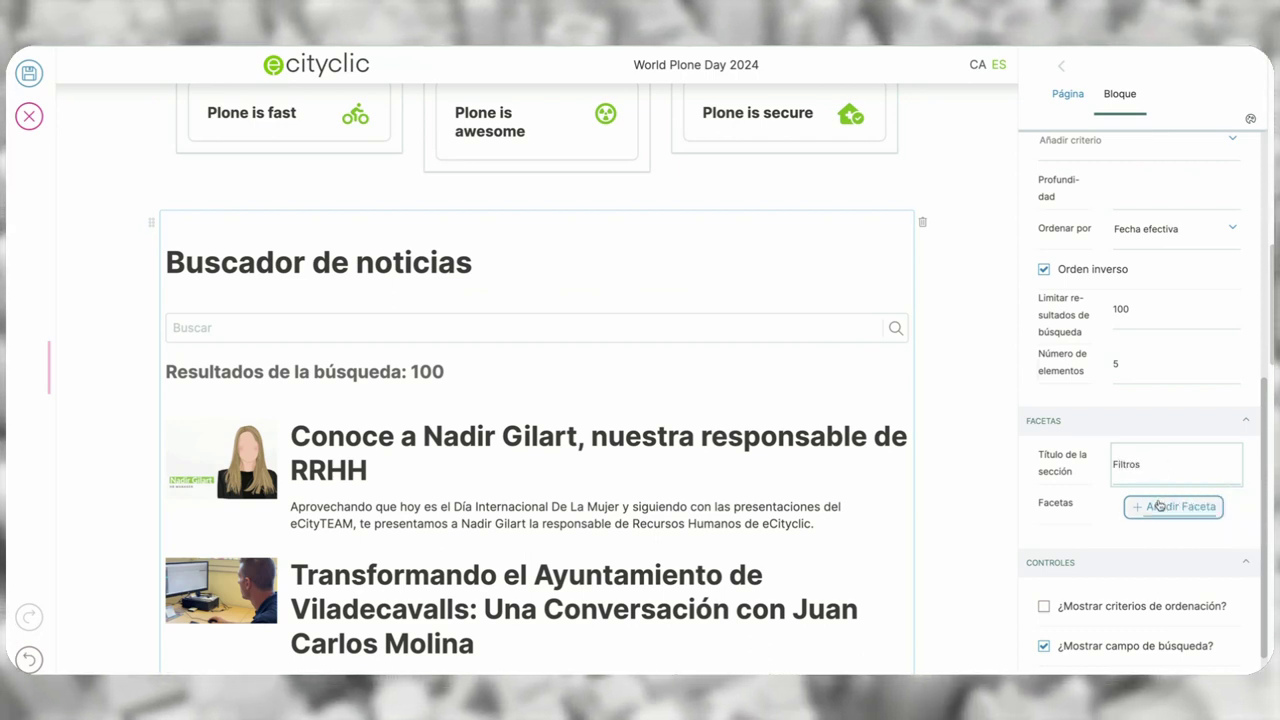
- Add a facet on Fecha efectiva using the Rango de fechas widget
{"action": "left_click", "coordinate": [1159, 506]}
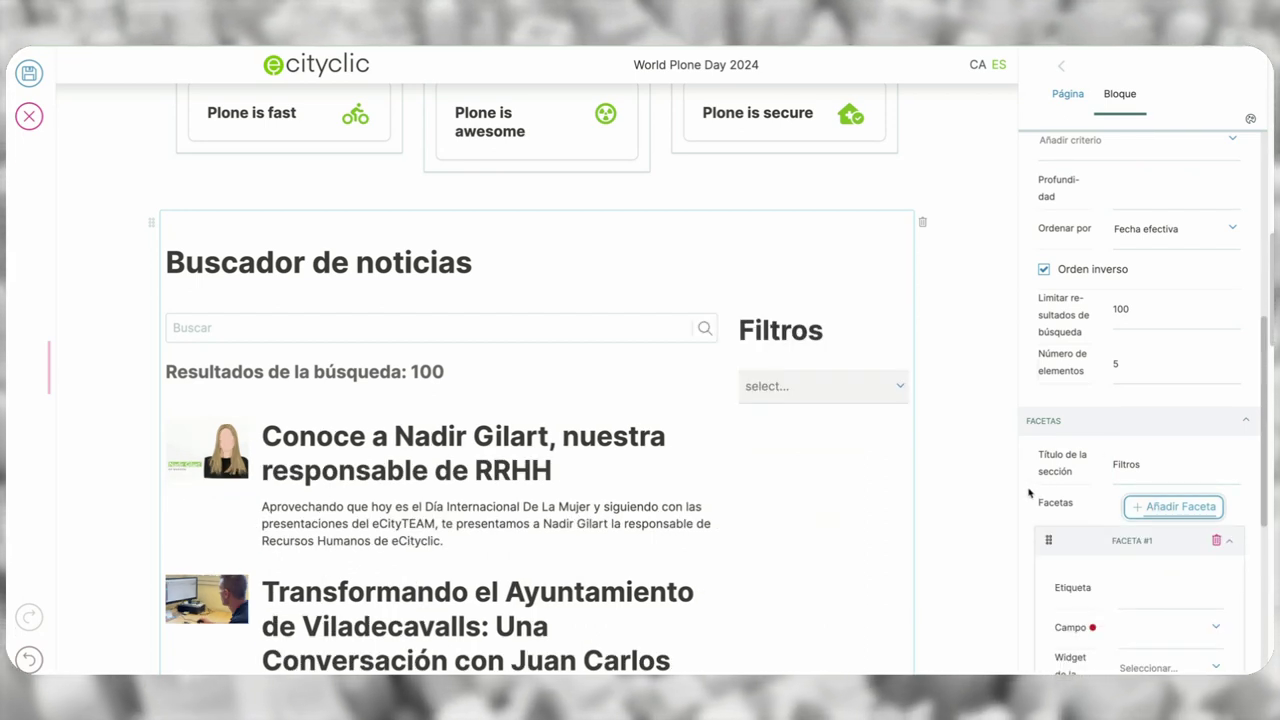
{"action": "scroll", "coordinate": [1030, 491], "scroll_direction": "down", "scroll_amount": 2}
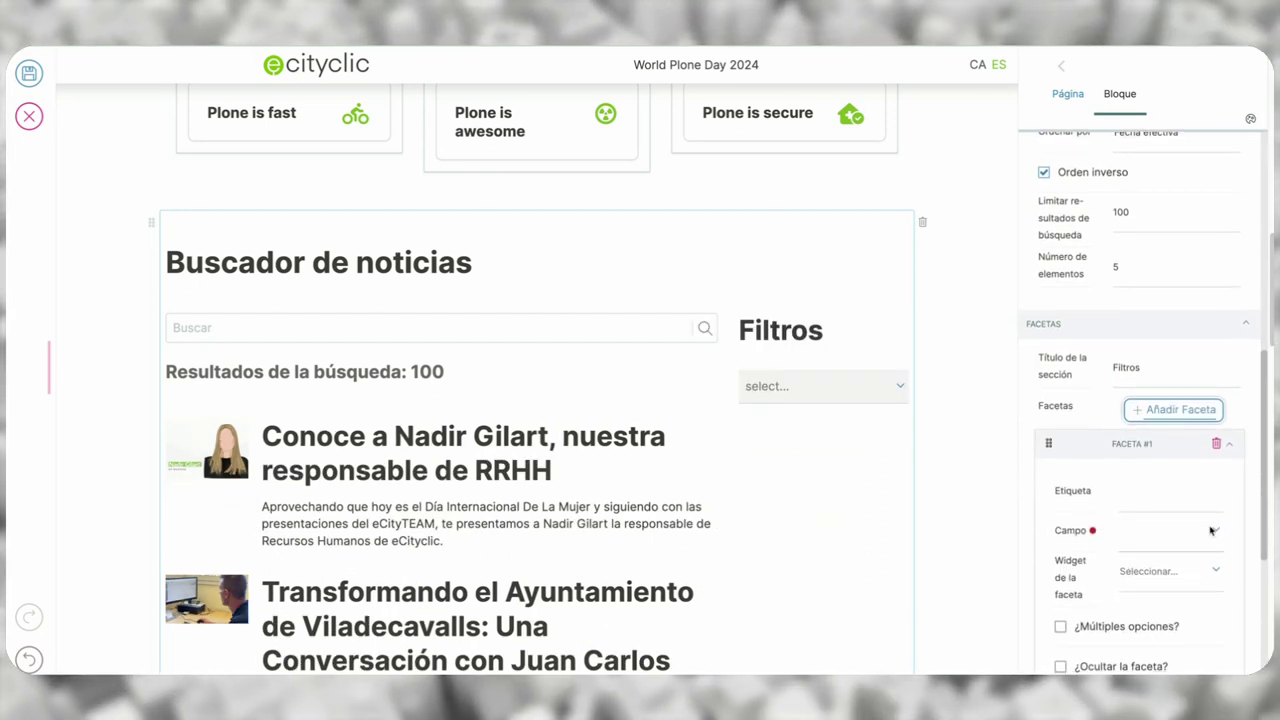
{"action": "left_click", "coordinate": [1210, 532]}
{"action": "left_click_drag", "start_coordinate": [1214, 565], "coordinate": [1222, 662]}
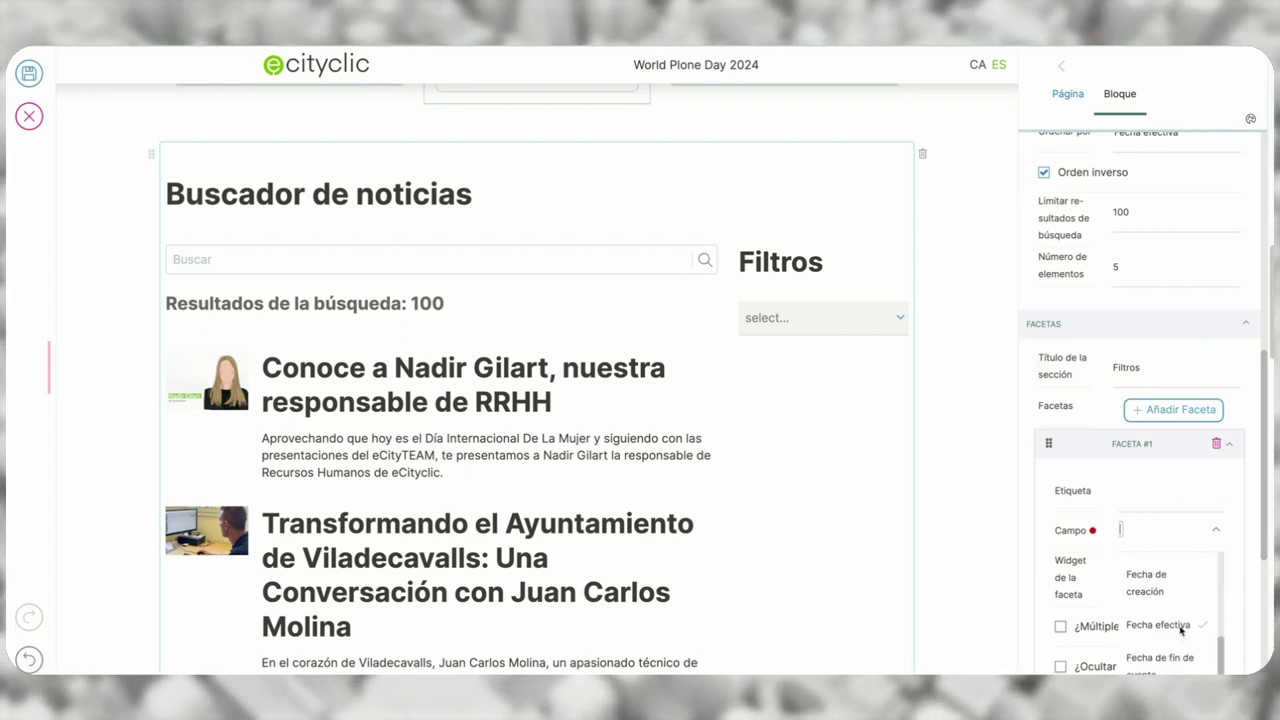
{"action": "left_click", "coordinate": [1183, 630]}
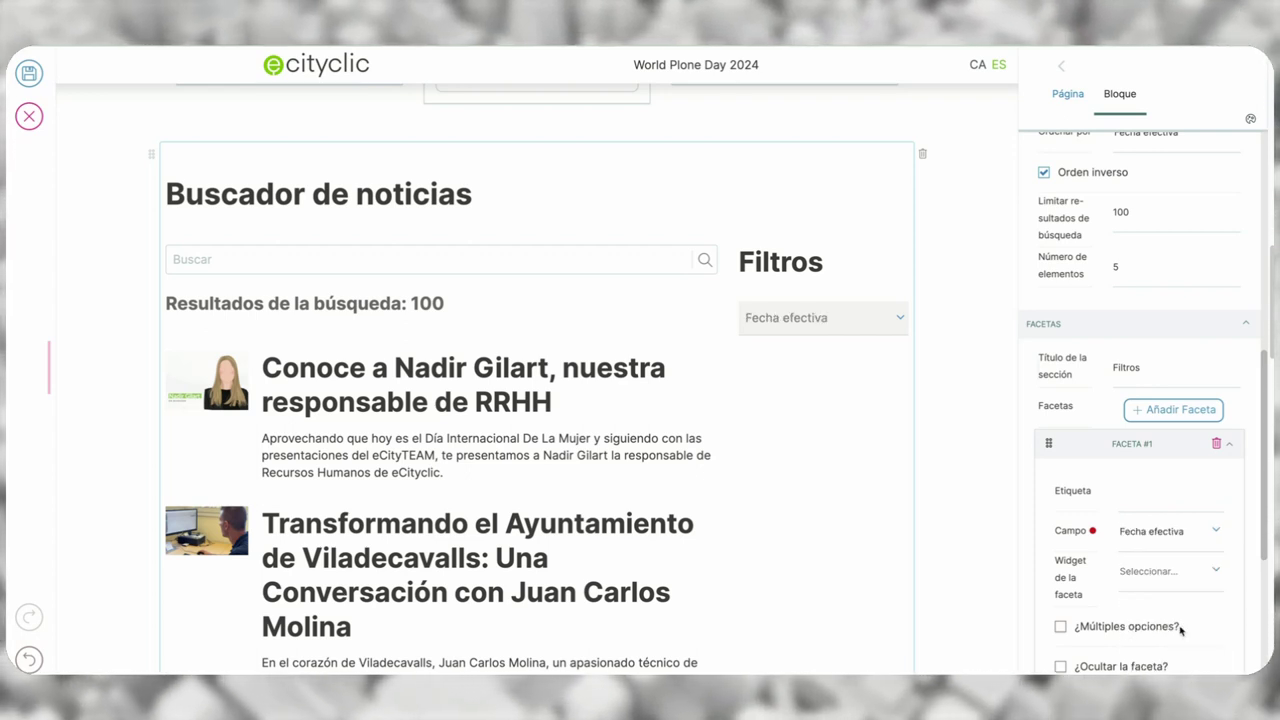
{"action": "left_click", "coordinate": [1171, 569]}
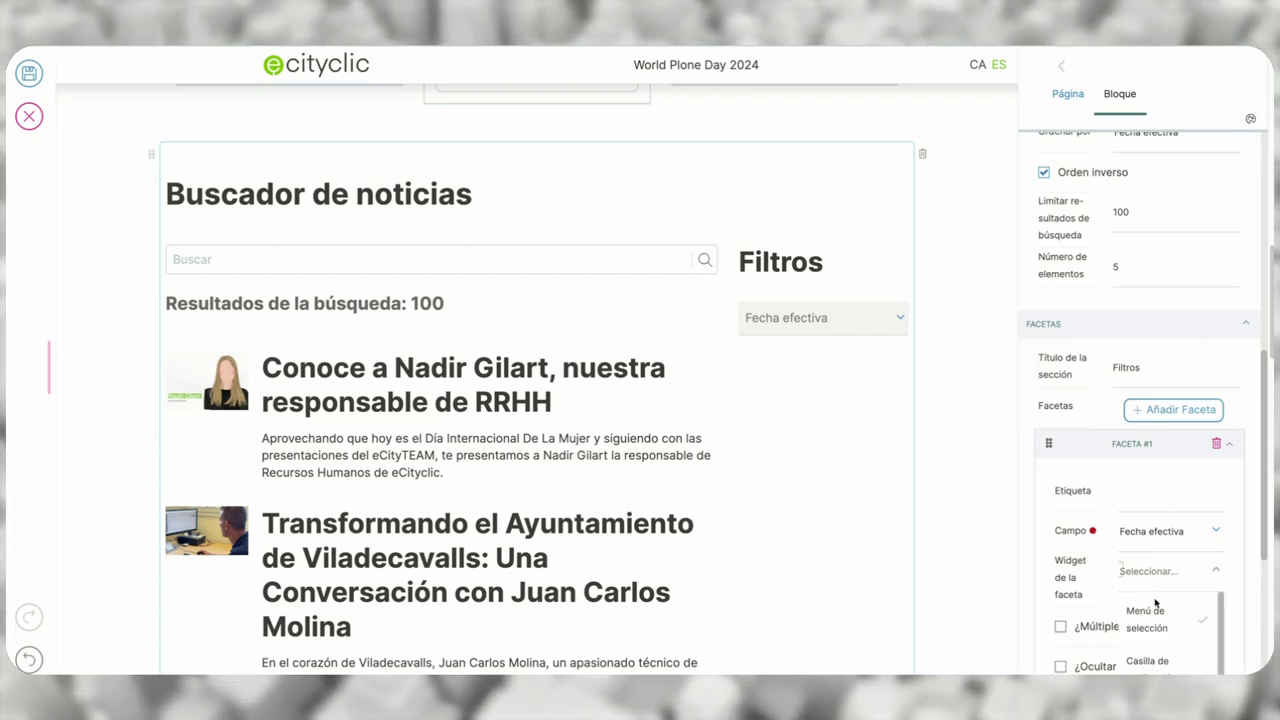
{"action": "scroll", "coordinate": [1156, 615], "scroll_direction": "down", "scroll_amount": 1}
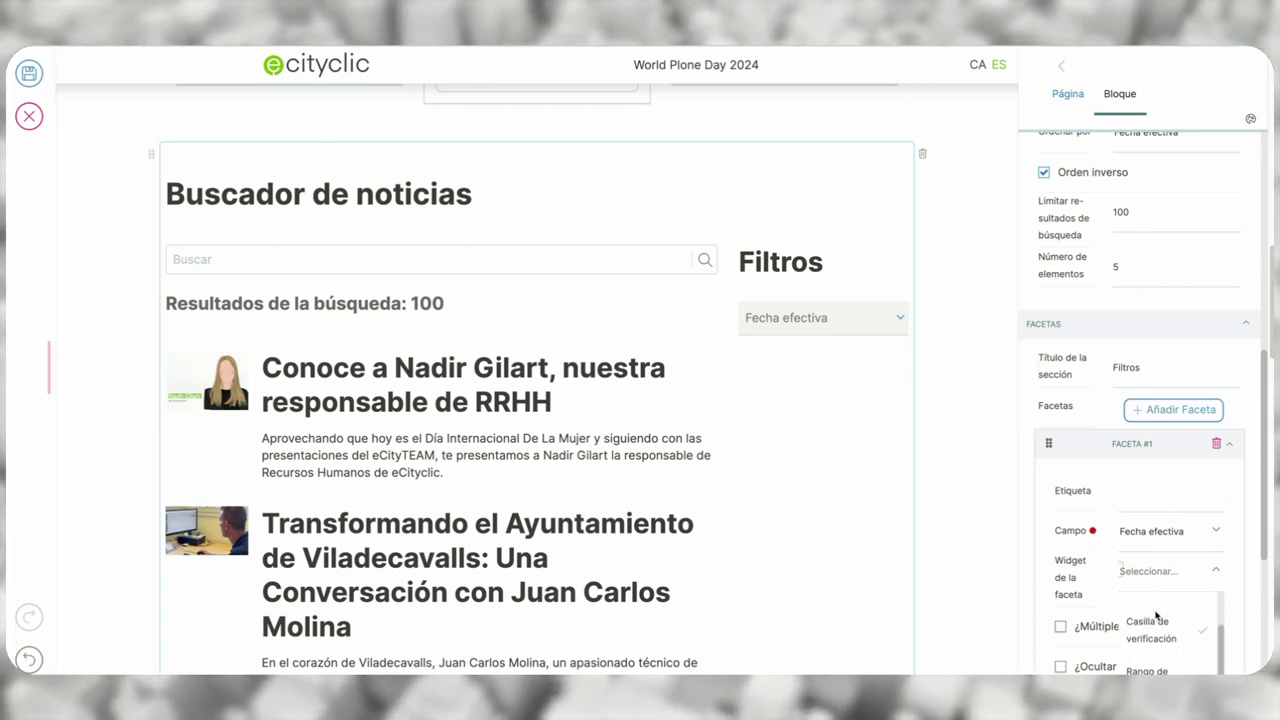
{"action": "left_click", "coordinate": [1150, 671]}
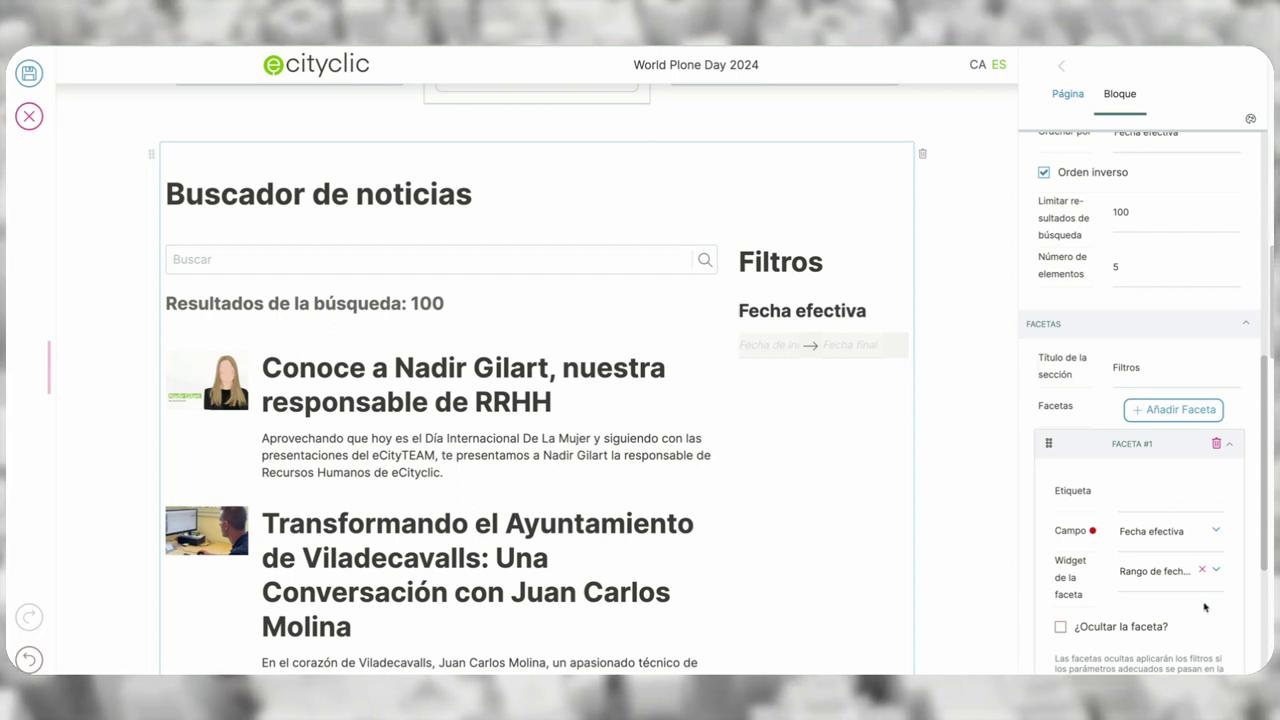
- Leave ¿Faceta avanzada? unticked after toggling it, and collapse the FACETA #1 panel
{"action": "scroll", "coordinate": [1197, 606], "scroll_direction": "down", "scroll_amount": 3}
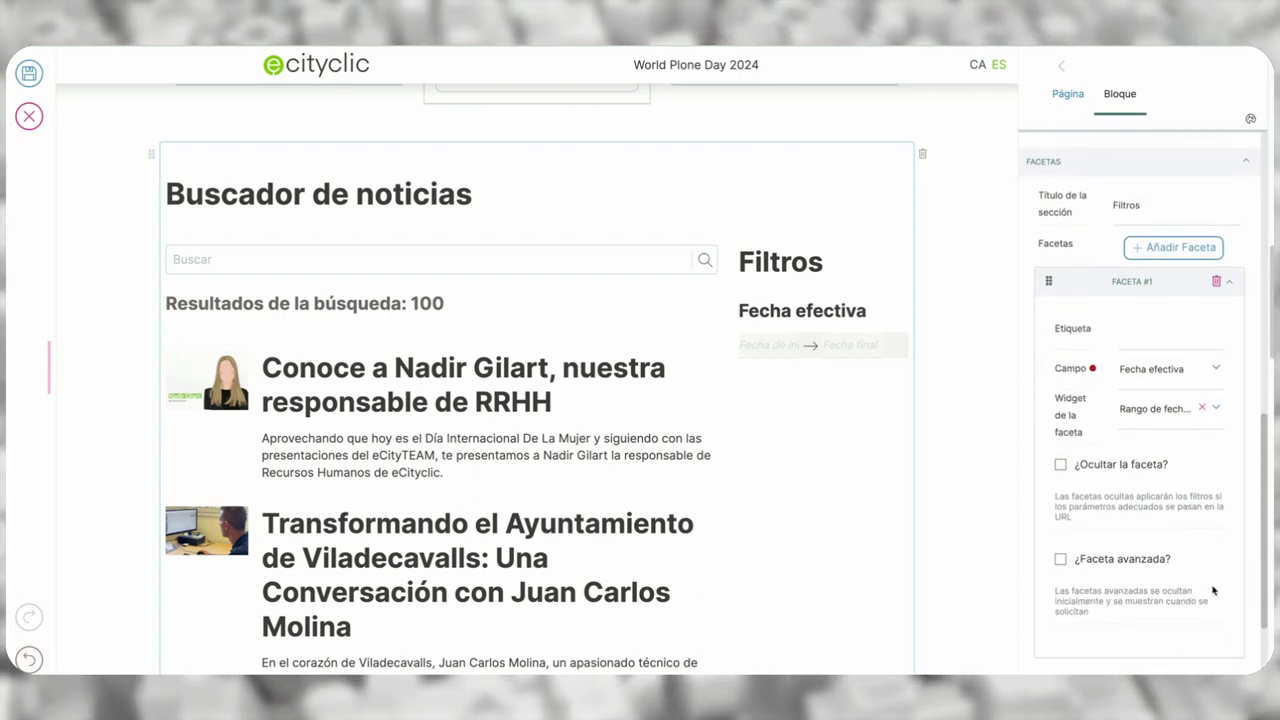
{"action": "left_click", "coordinate": [1091, 561]}
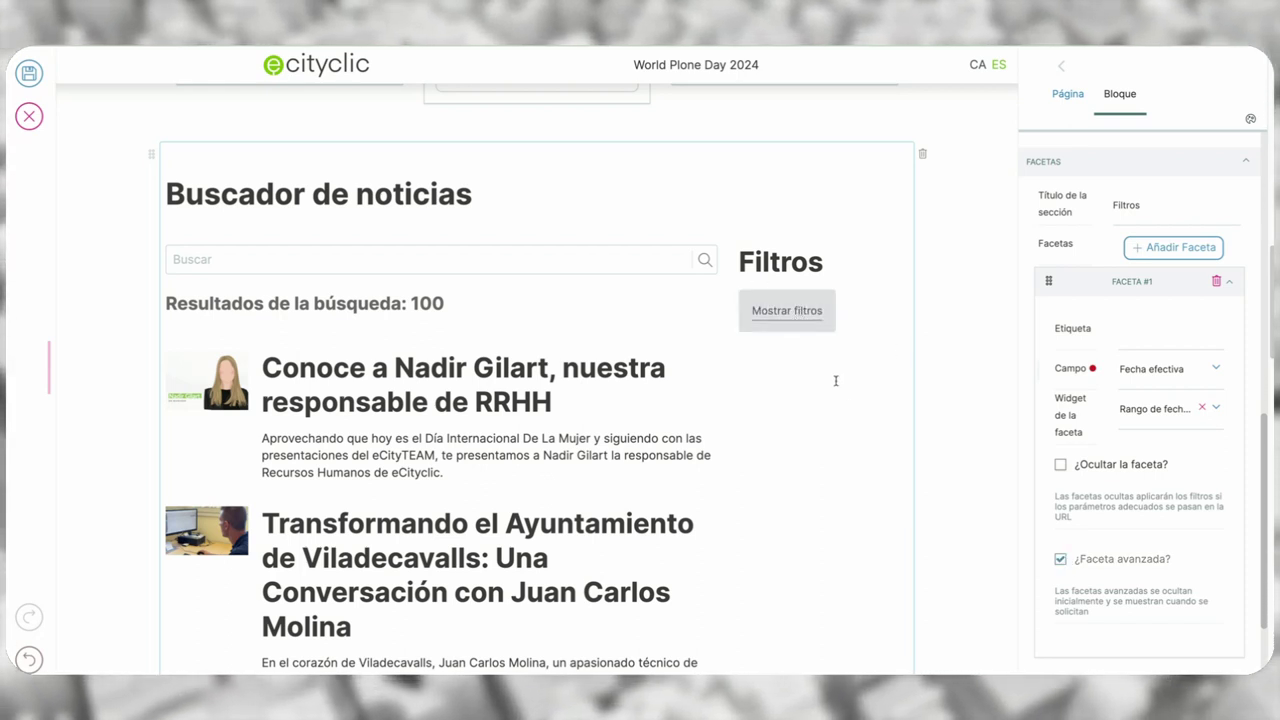
{"action": "left_click", "coordinate": [1060, 559]}
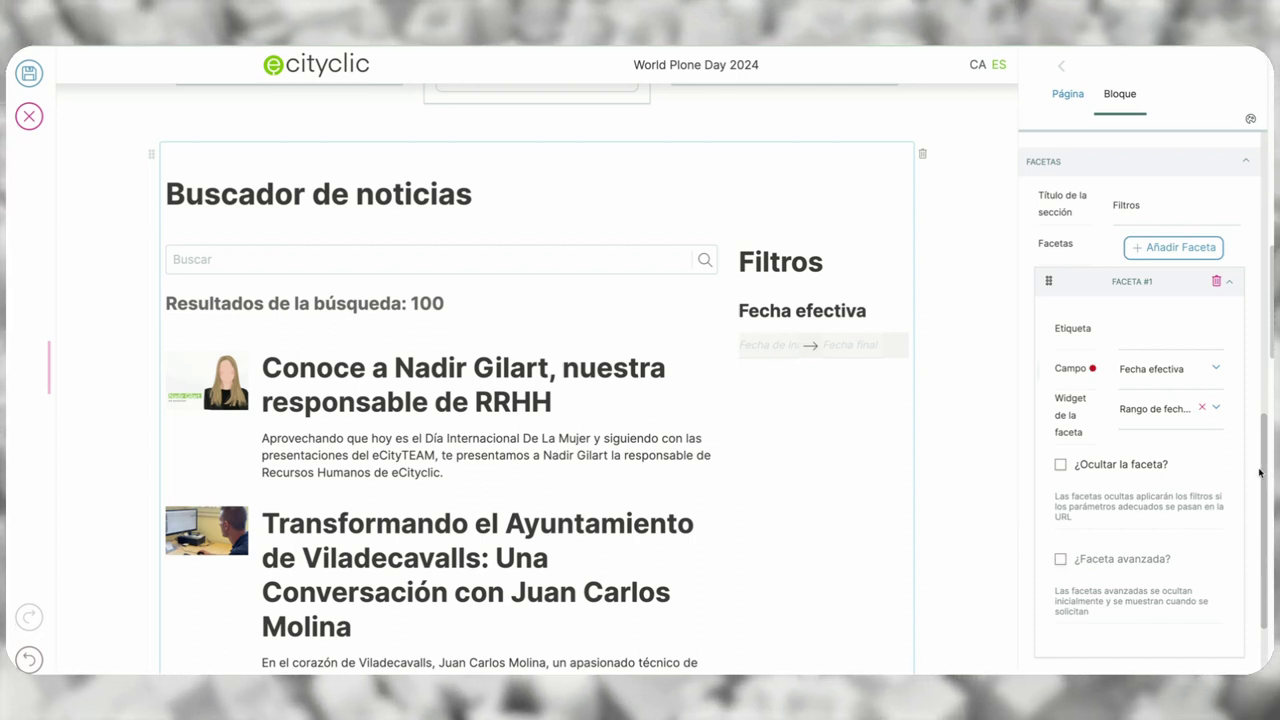
{"action": "left_click", "coordinate": [1229, 281]}
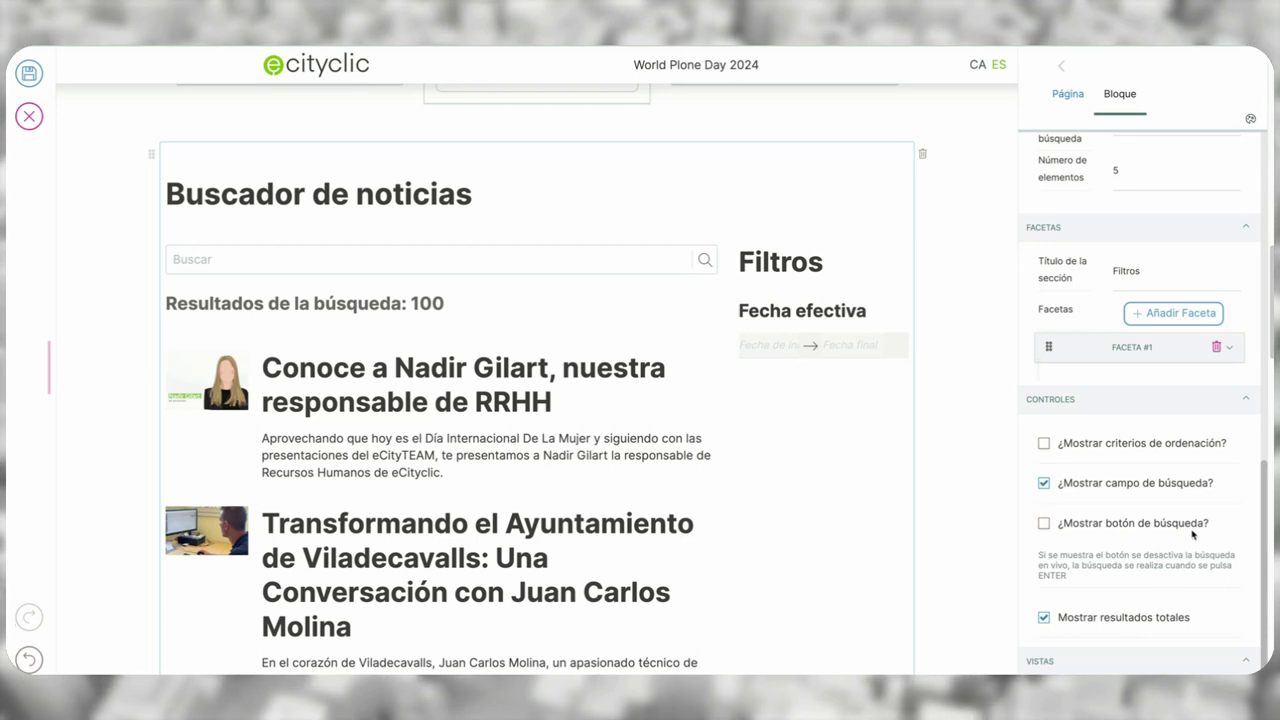
- Enable ¿Mostrar criterios de ordenación?, keeping total results shown and no search button
{"action": "left_click", "coordinate": [1145, 446]}
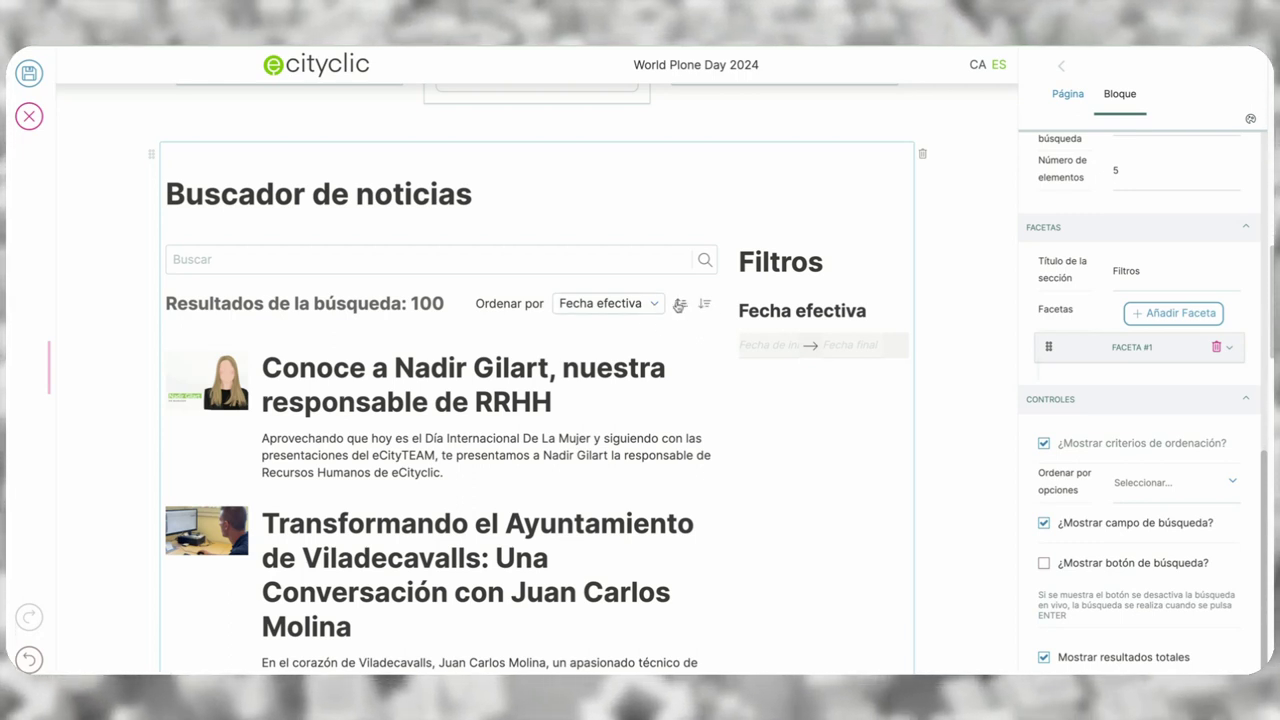
{"action": "scroll", "coordinate": [1200, 612], "scroll_direction": "down", "scroll_amount": 1}
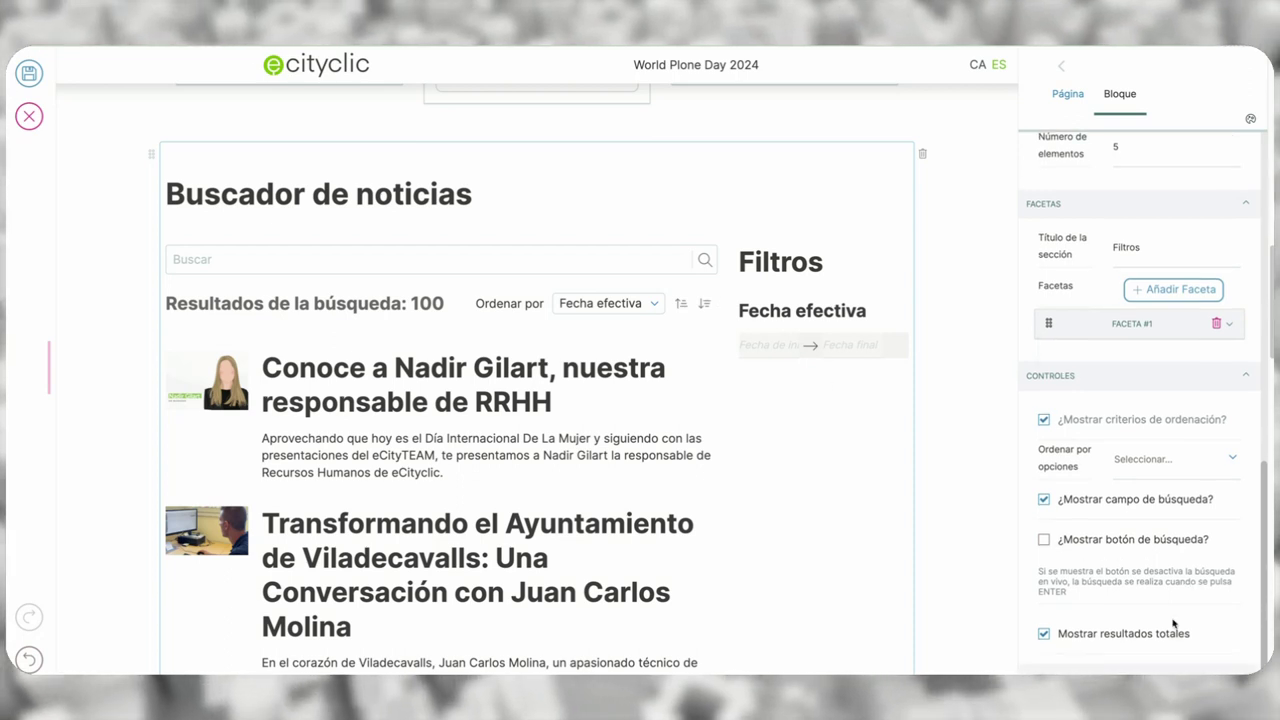
{"action": "left_click", "coordinate": [1158, 634]}
{"action": "left_click", "coordinate": [1158, 634]}
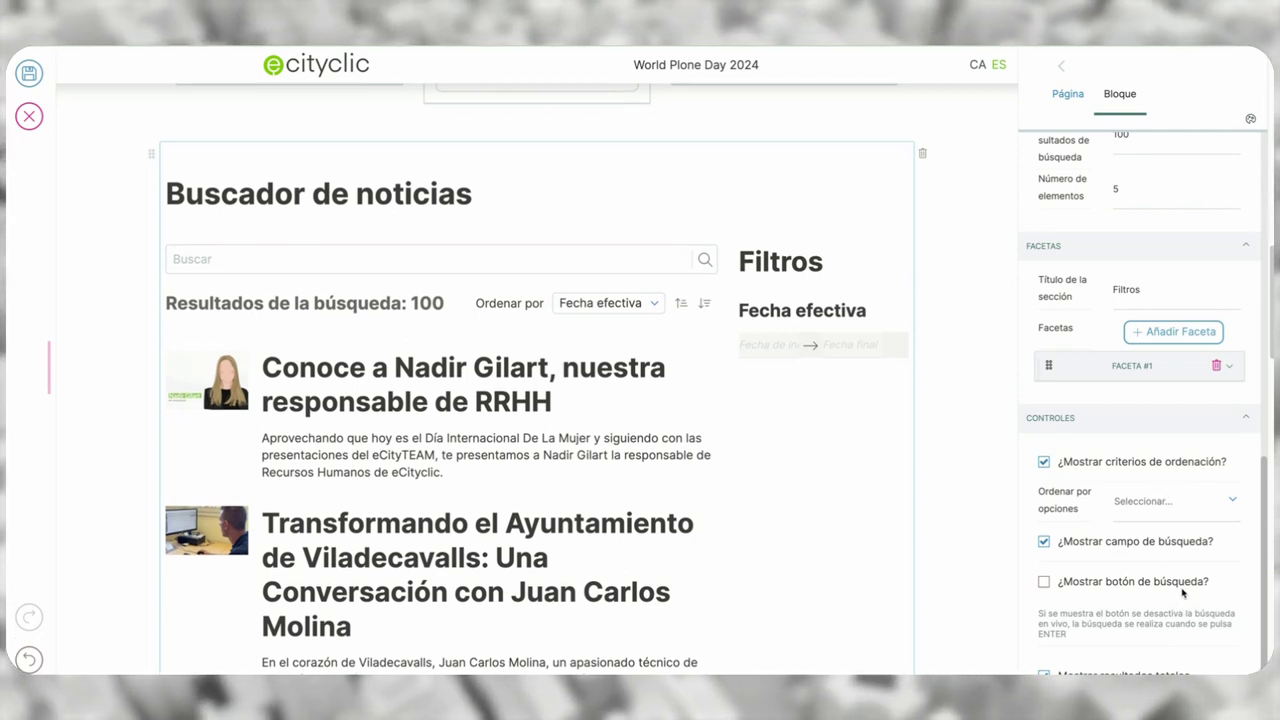
{"action": "left_click", "coordinate": [1179, 584]}
{"action": "left_click", "coordinate": [1179, 584]}
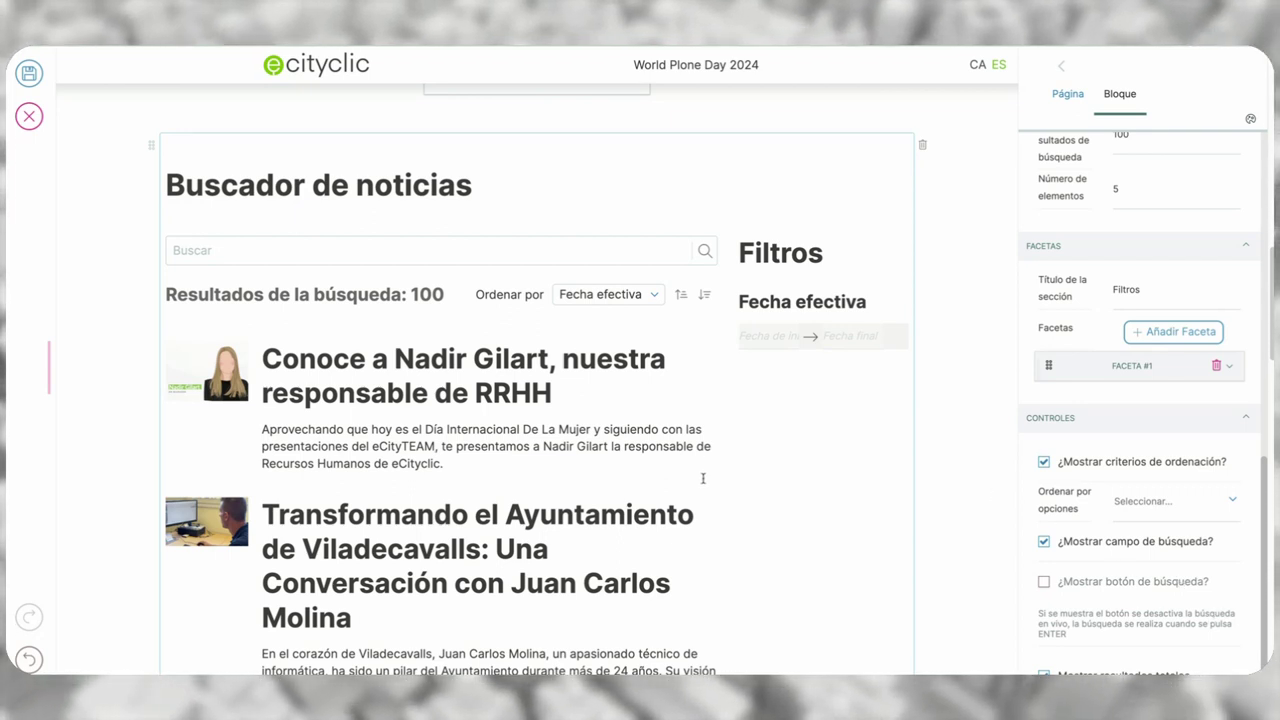
- Replace the Buscador de noticias block with a new Formulario block
{"action": "scroll", "coordinate": [701, 477], "scroll_direction": "up", "scroll_amount": 2}
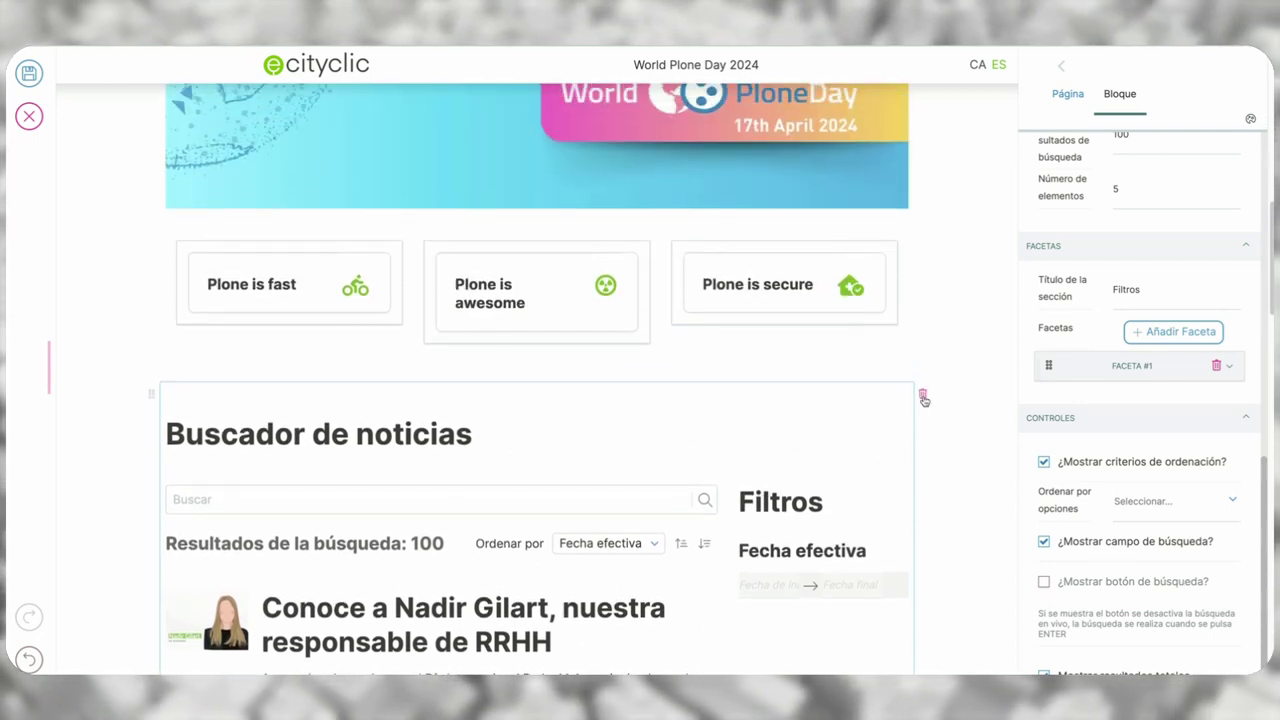
{"action": "left_click", "coordinate": [923, 396]}
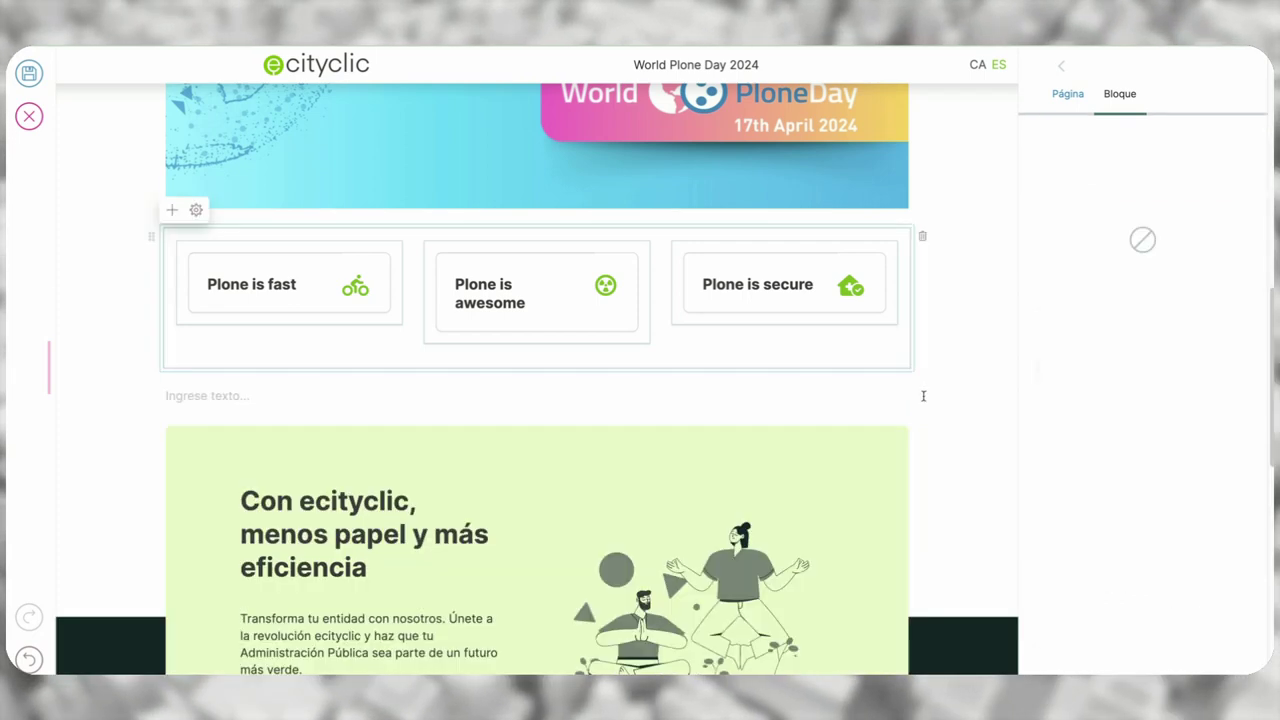
{"action": "left_click", "coordinate": [535, 393]}
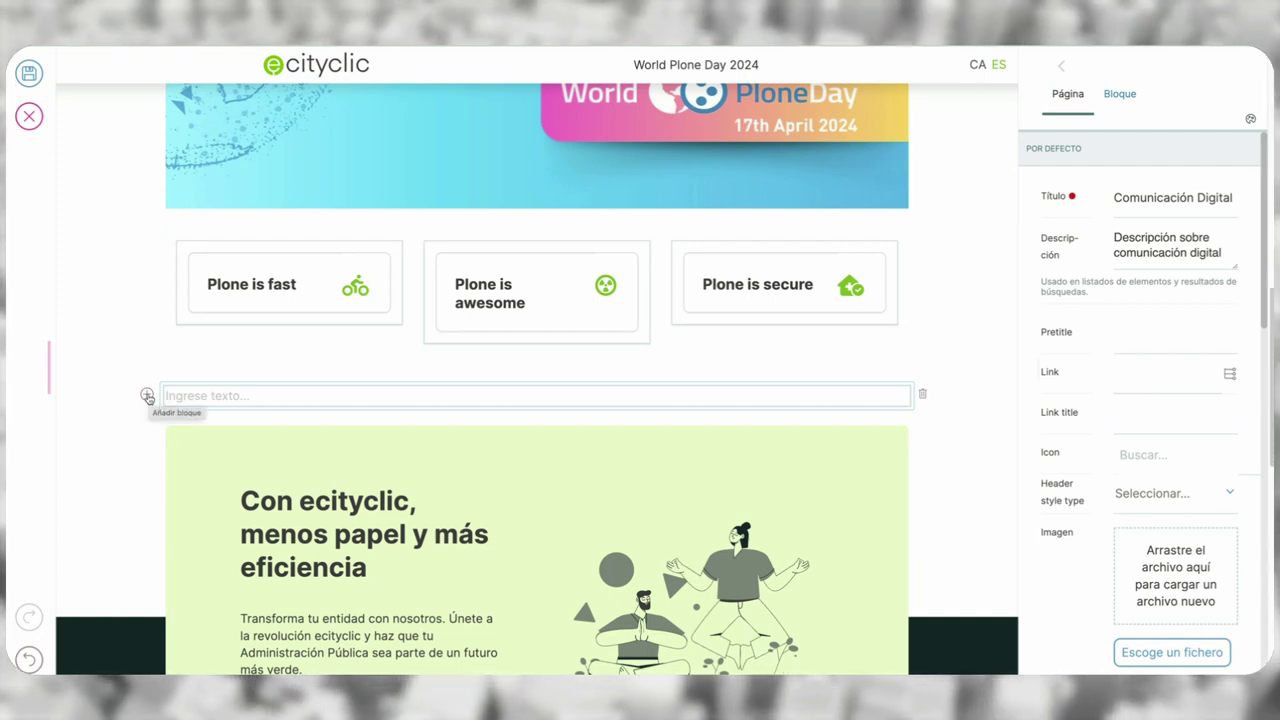
{"action": "left_click", "coordinate": [147, 396]}
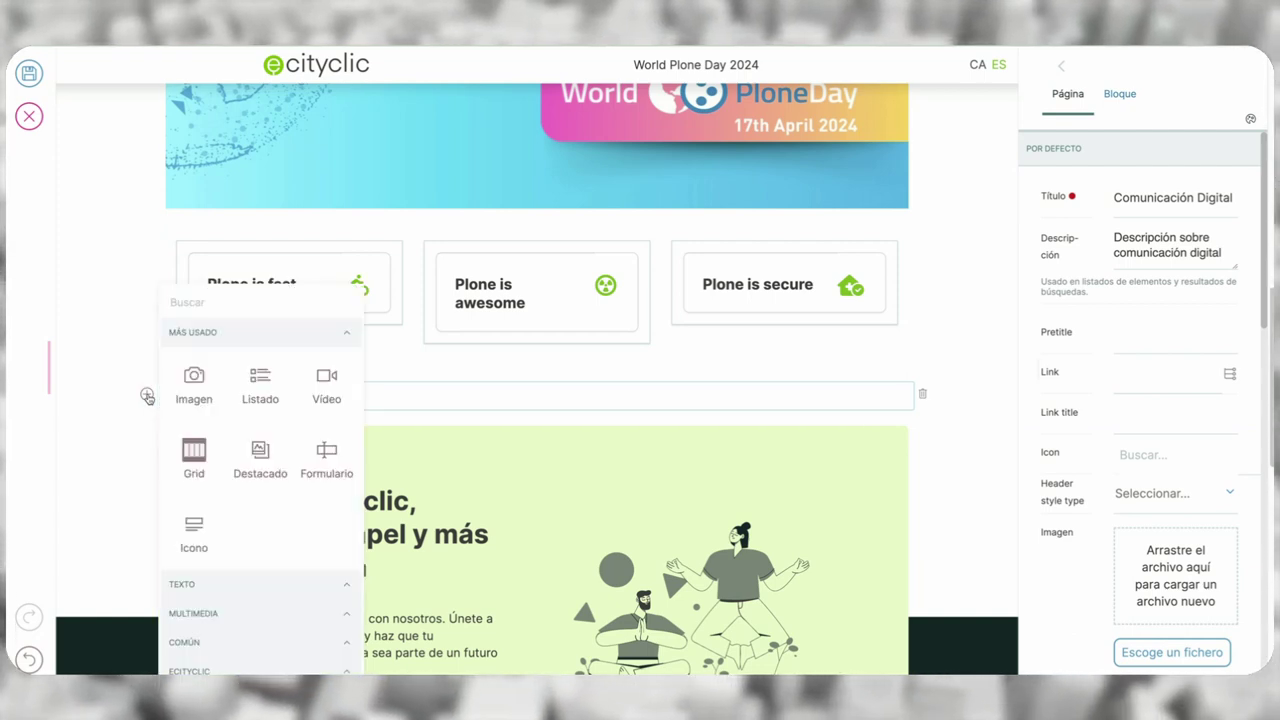
{"action": "left_click", "coordinate": [334, 461]}
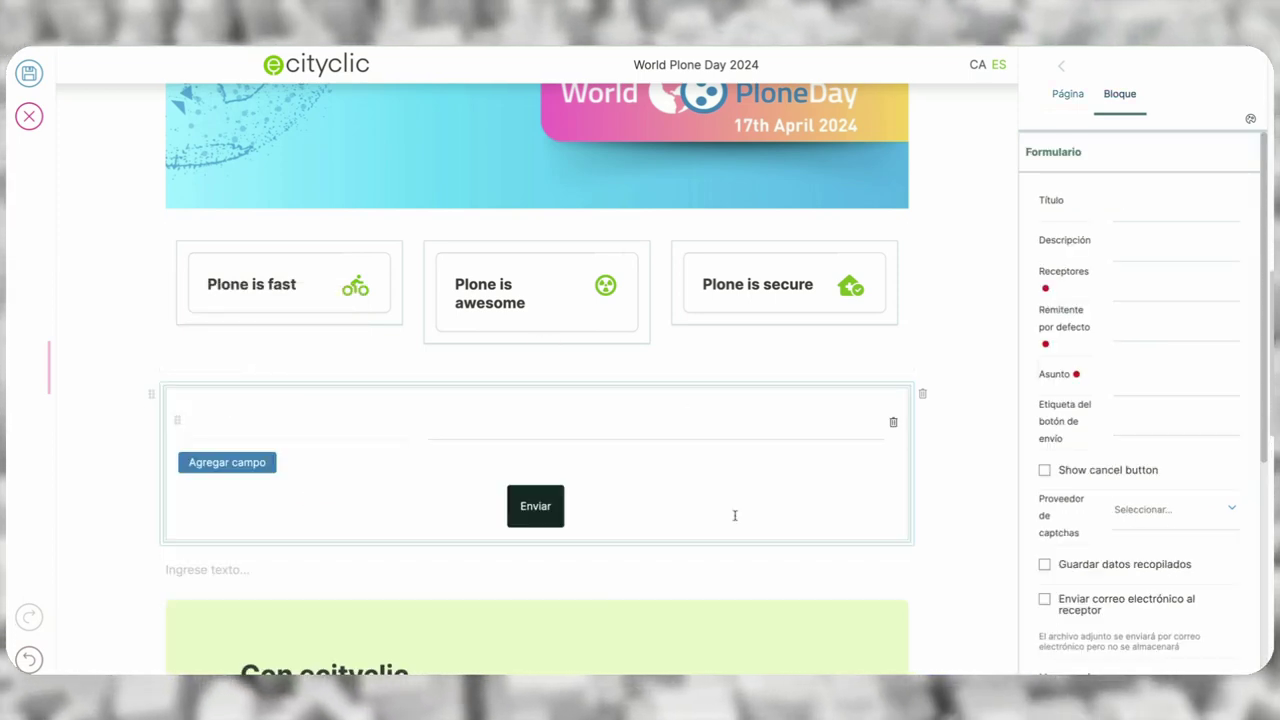
{"action": "left_click", "coordinate": [1142, 200]}
- Title the form 'Formulario de contacto' and set the suggested recipient and sender addresses
{"action": "type", "text": "Formulario de cc"}
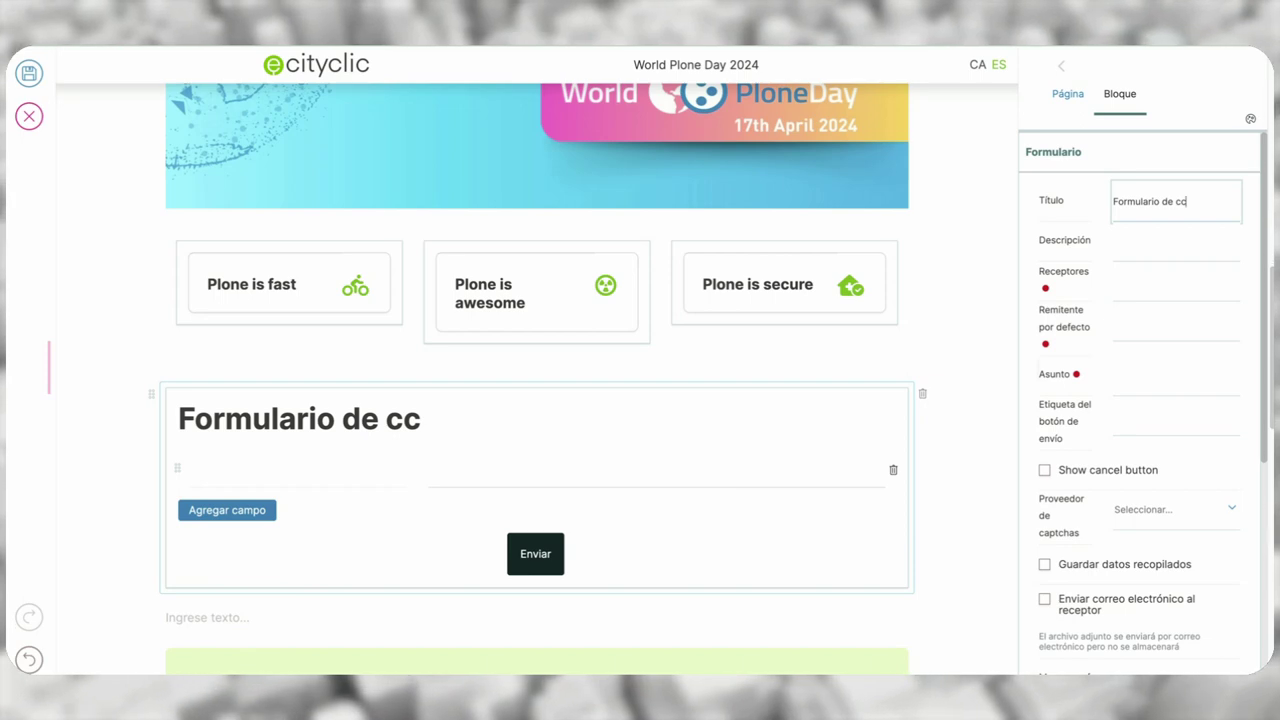
{"action": "key", "text": "BackSpace"}
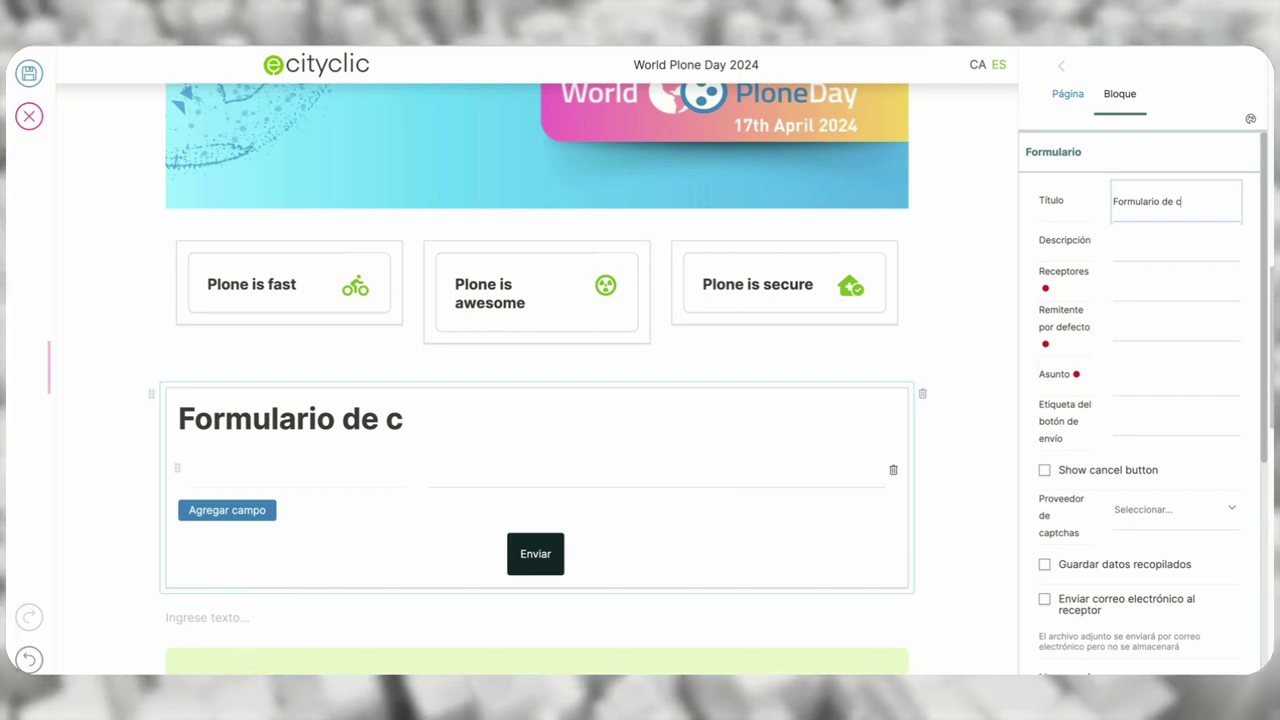
{"action": "type", "text": "ontacto"}
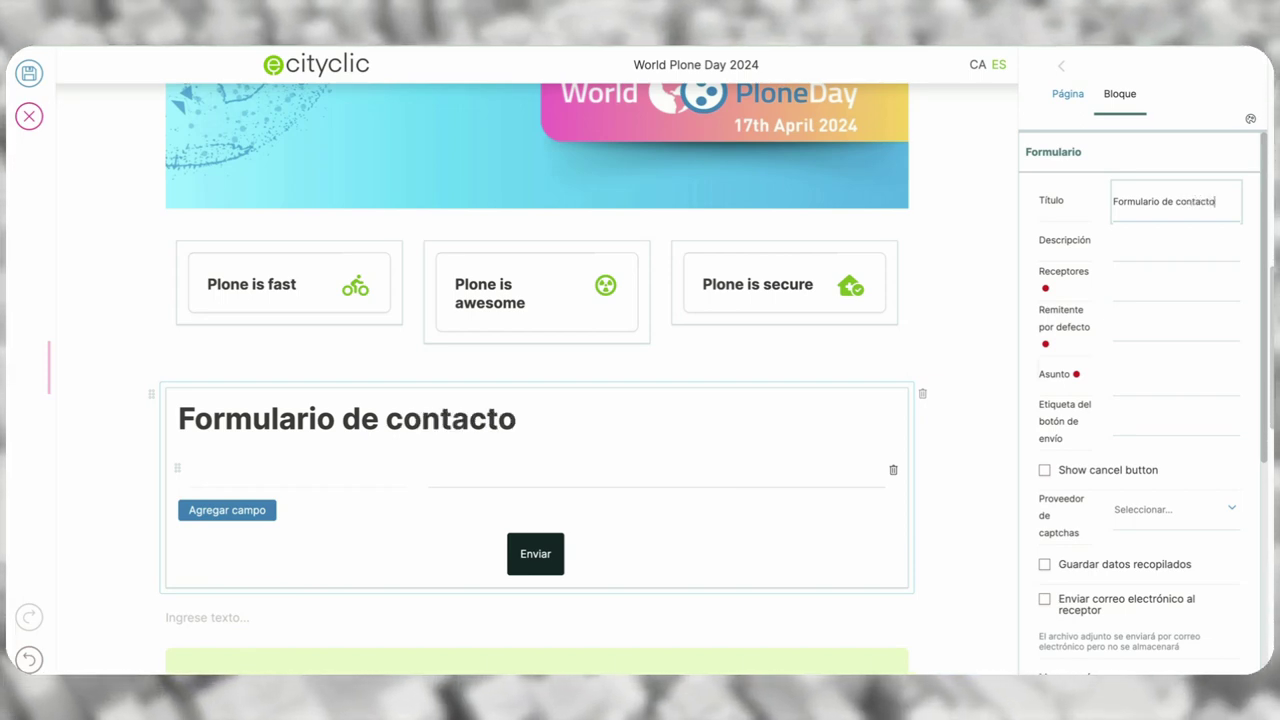
{"action": "left_click", "coordinate": [1135, 290]}
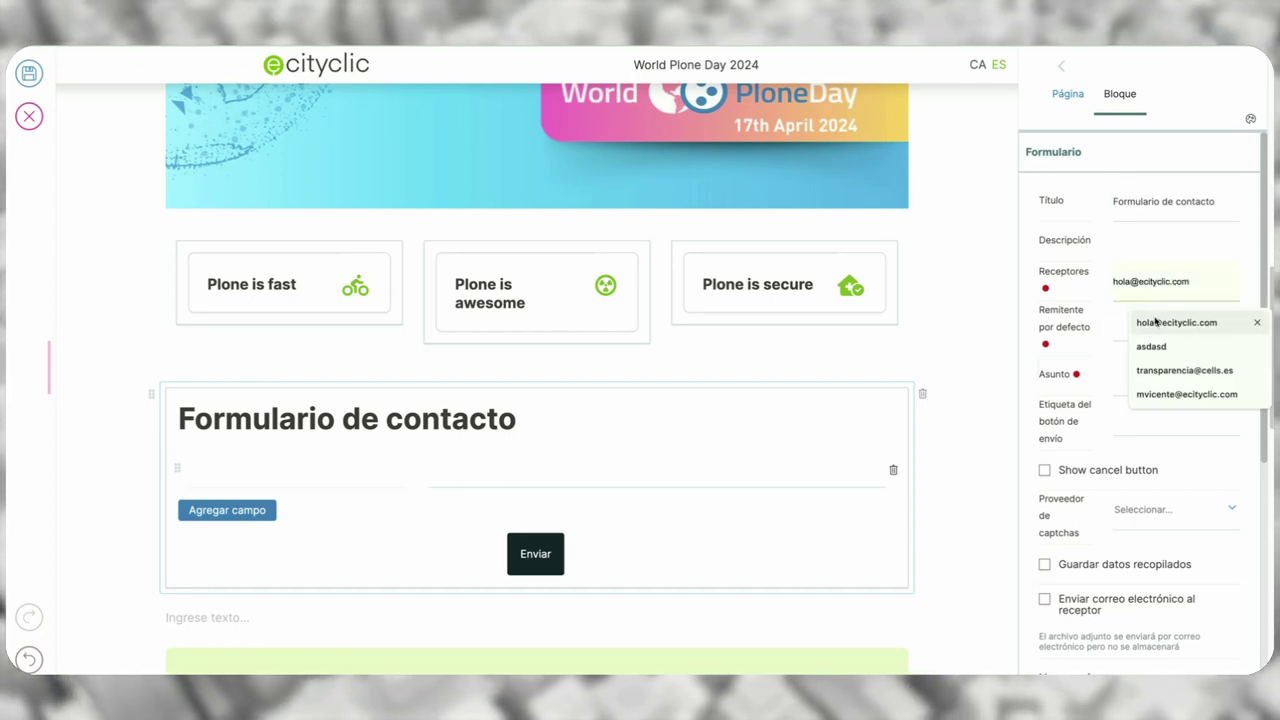
{"action": "left_click", "coordinate": [1155, 321]}
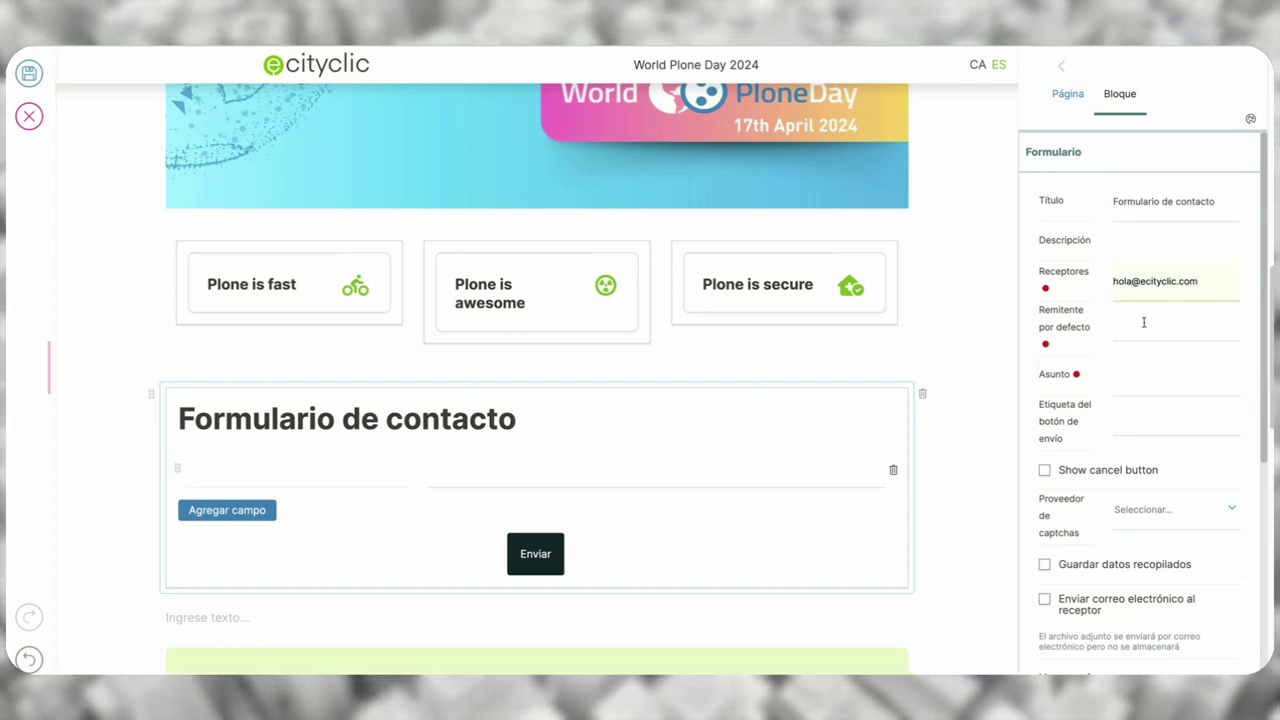
{"action": "left_click", "coordinate": [1144, 322]}
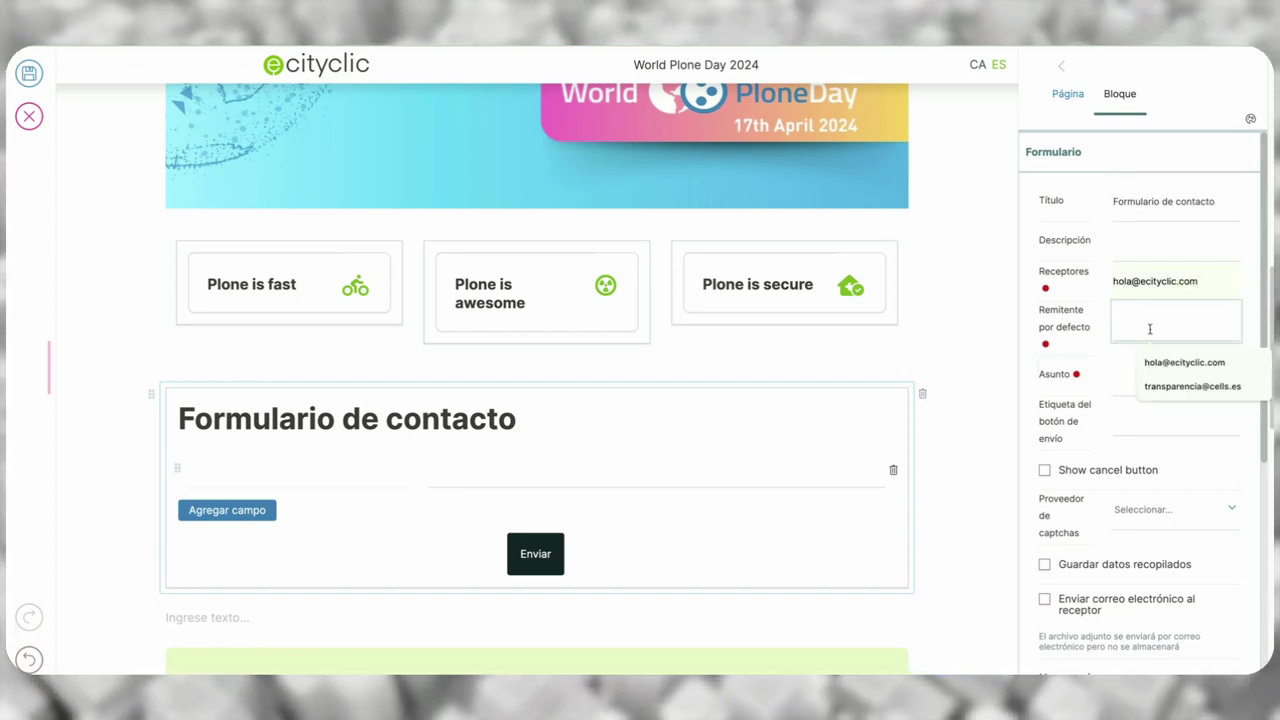
{"action": "left_click", "coordinate": [1172, 362]}
- Set subject 'Formulario web', button label 'Contactar', Google ReCaptcha, and enable storing submitted data
{"action": "left_click", "coordinate": [1146, 386]}
{"action": "type", "text": "Formu"}
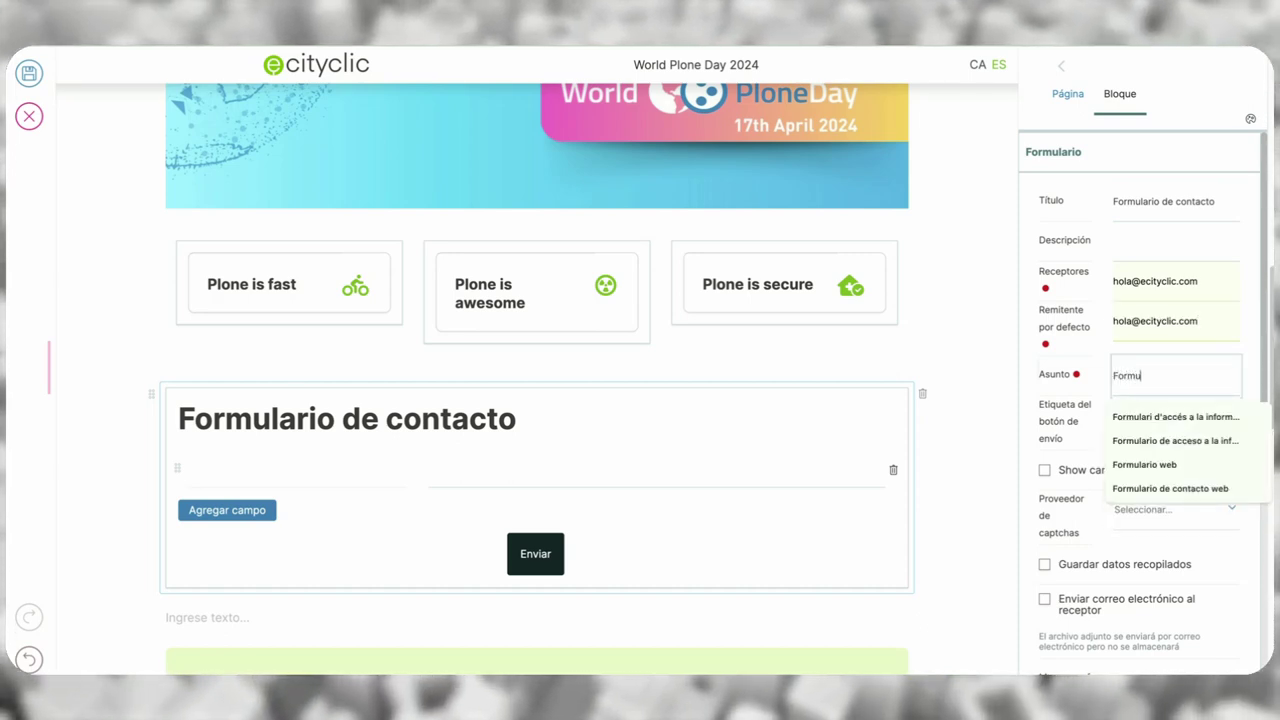
{"action": "type", "text": "lario web"}
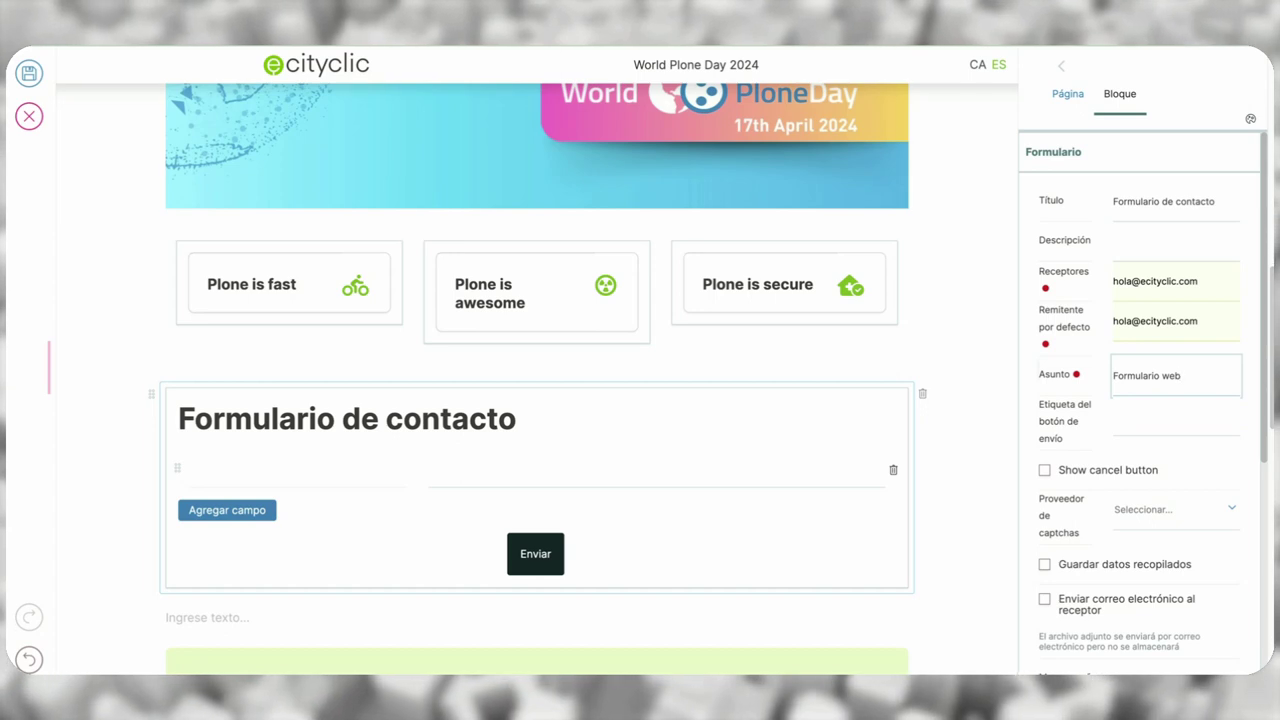
{"action": "left_click", "coordinate": [1138, 418]}
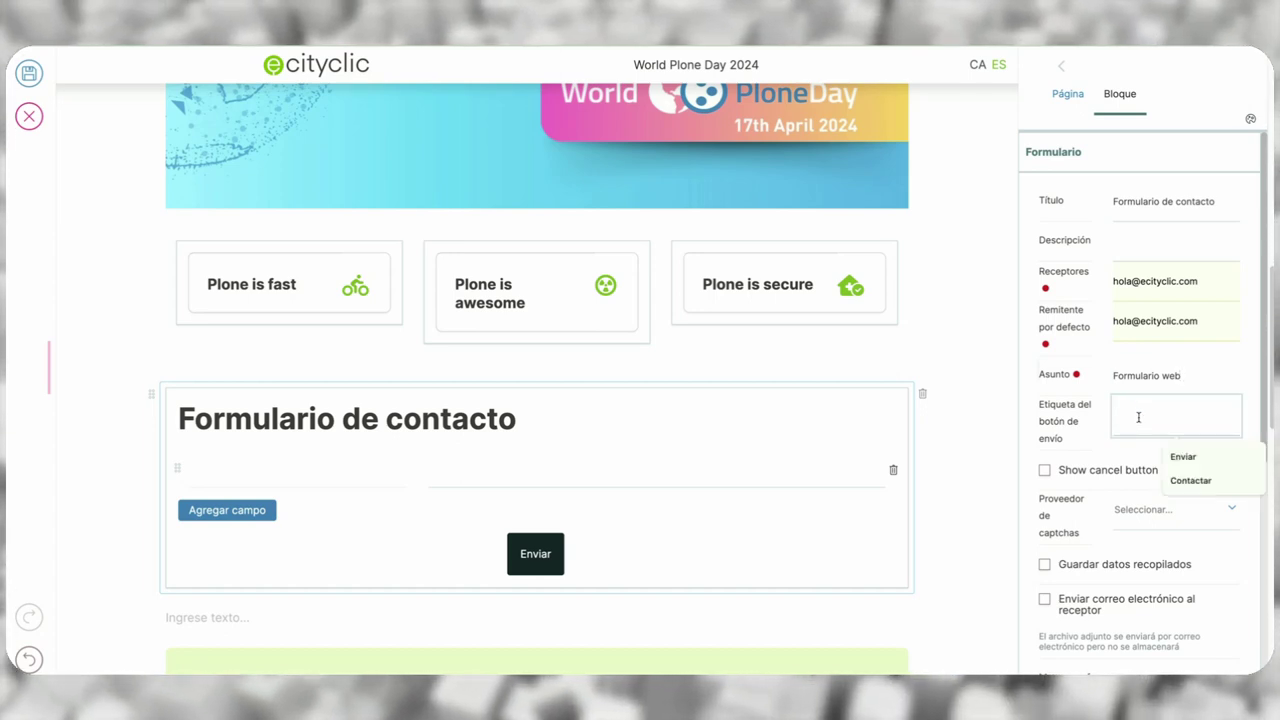
{"action": "type", "text": "Conta"}
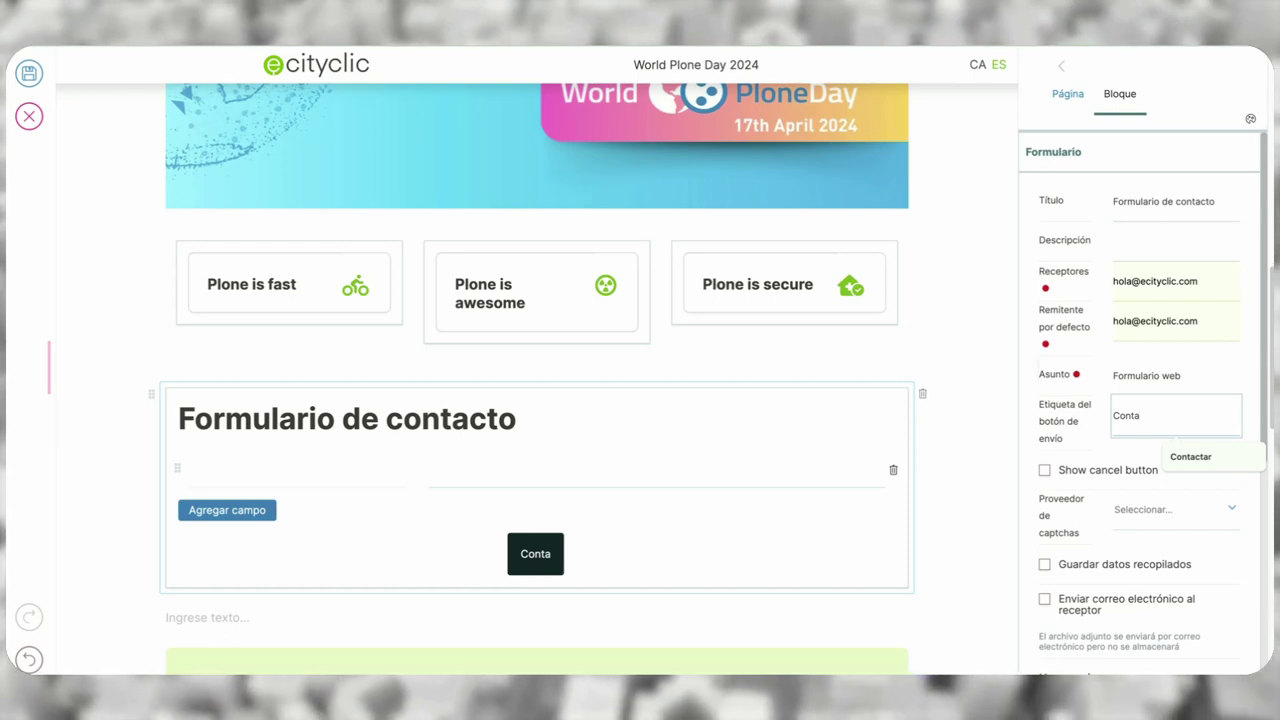
{"action": "type", "text": "ctar"}
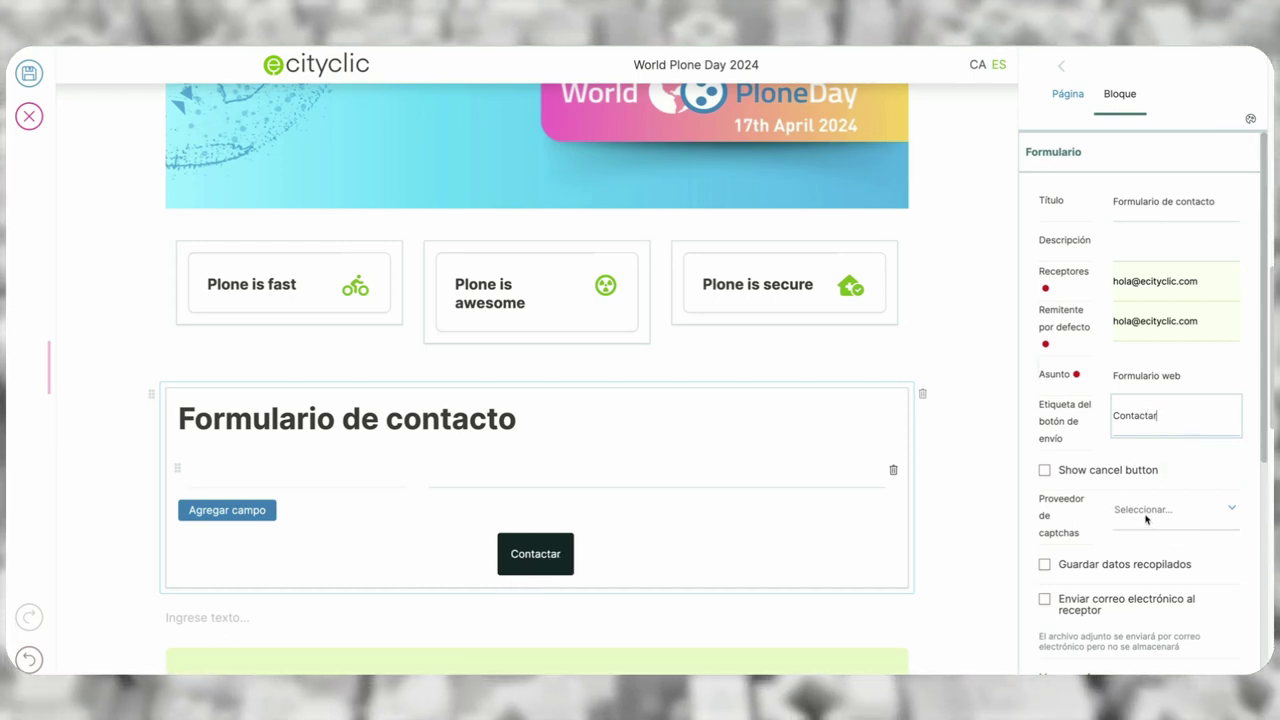
{"action": "left_click", "coordinate": [1147, 512]}
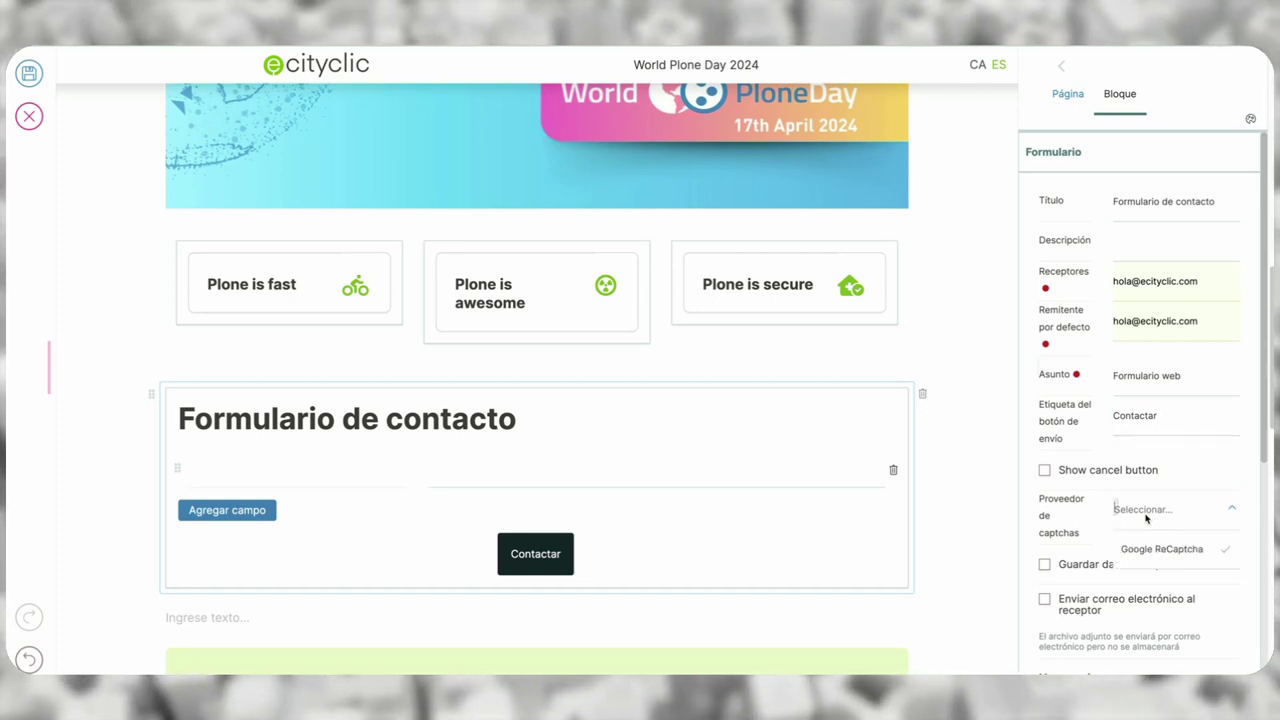
{"action": "left_click", "coordinate": [1166, 550]}
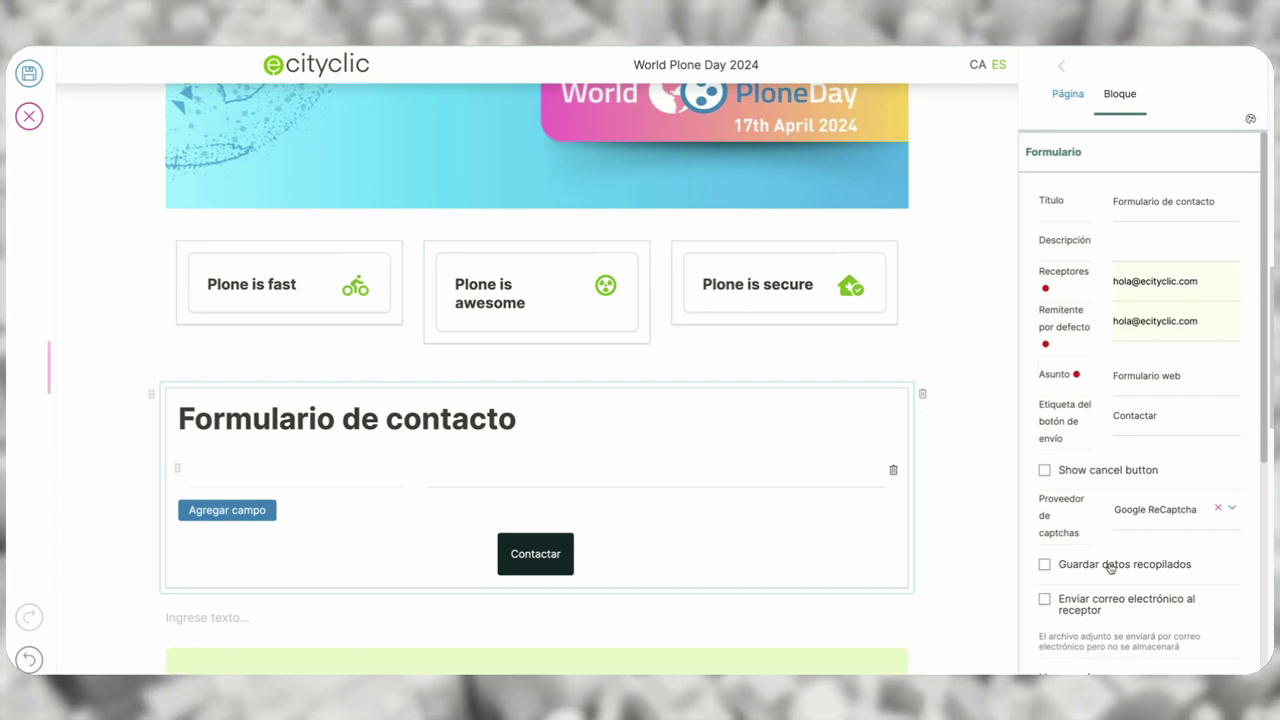
{"action": "left_click", "coordinate": [1110, 566]}
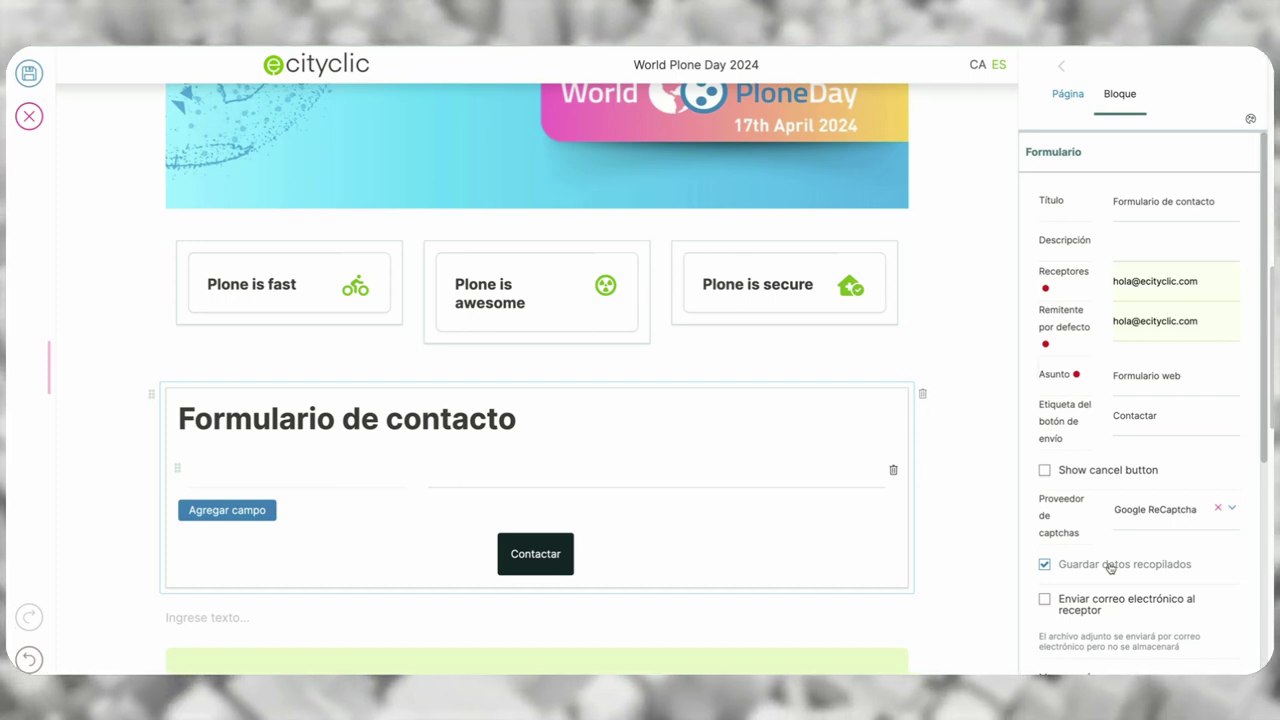
- Label the first form field 'Nombre y apellidos'
{"action": "scroll", "coordinate": [1110, 566], "scroll_direction": "down", "scroll_amount": 3}
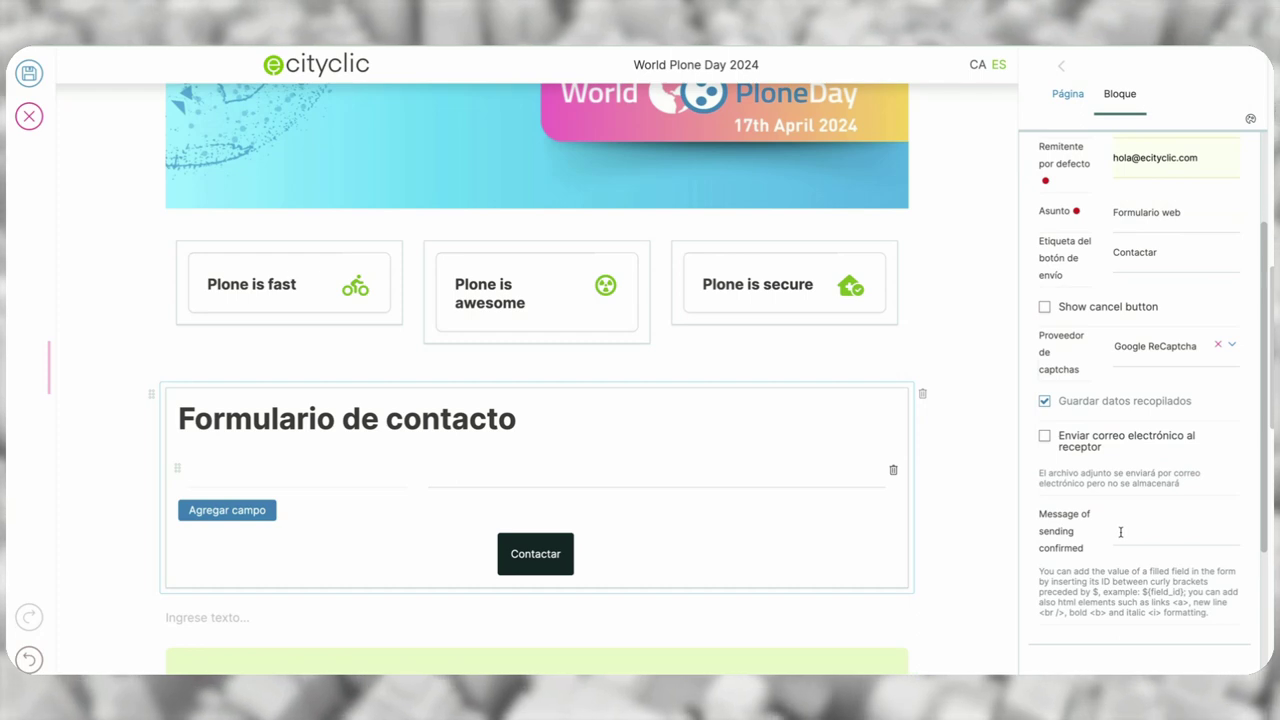
{"action": "scroll", "coordinate": [1126, 528], "scroll_direction": "down", "scroll_amount": 5}
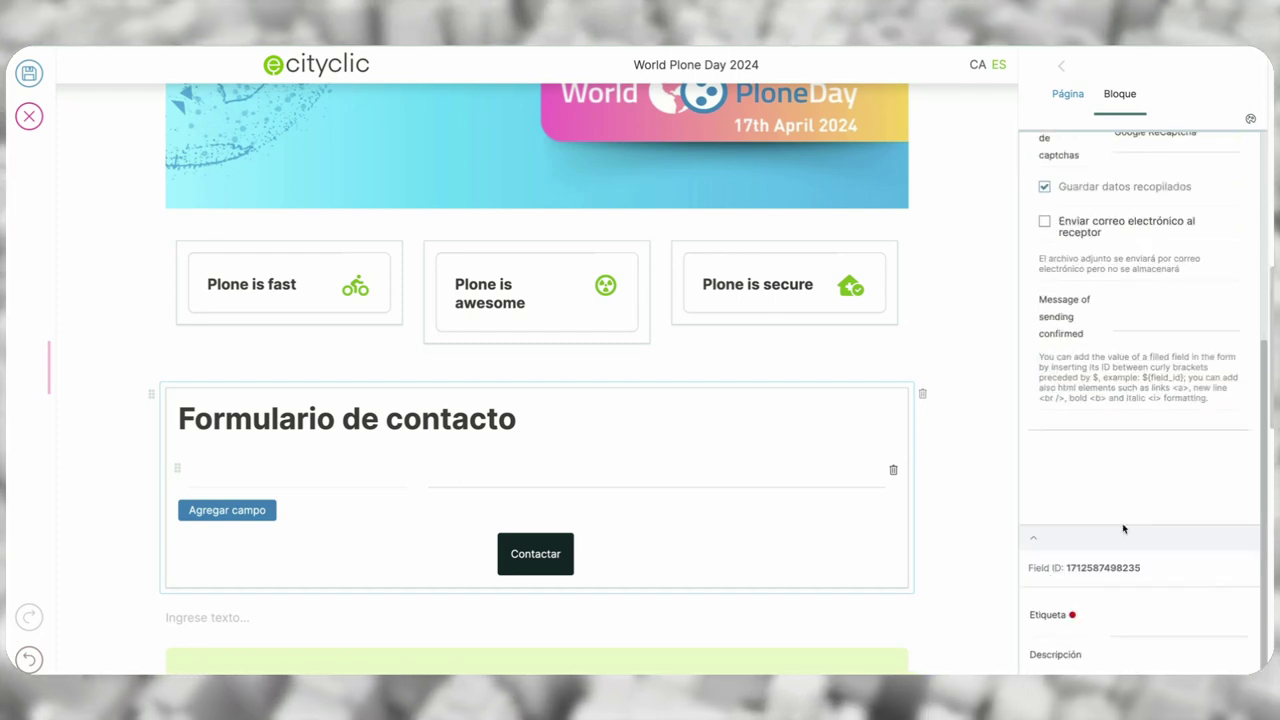
{"action": "scroll", "coordinate": [1123, 528], "scroll_direction": "down", "scroll_amount": 1}
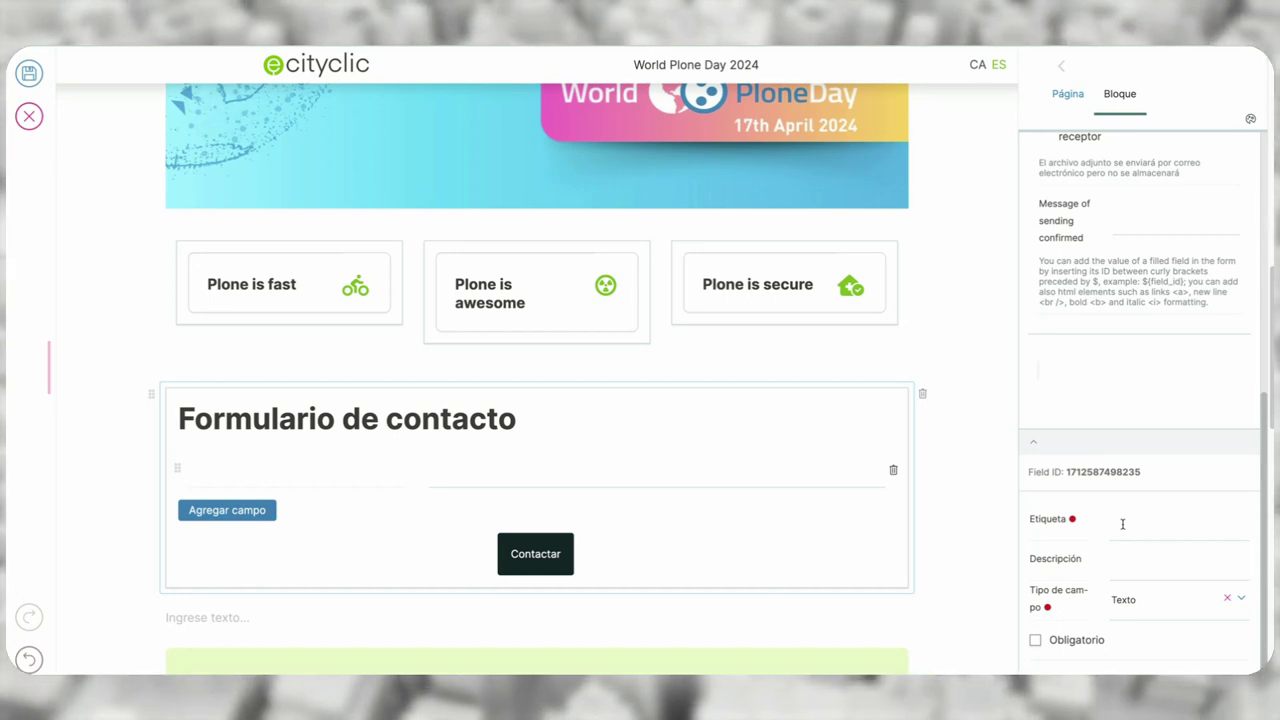
{"action": "left_click", "coordinate": [1123, 524]}
{"action": "type", "text": "Nom"}
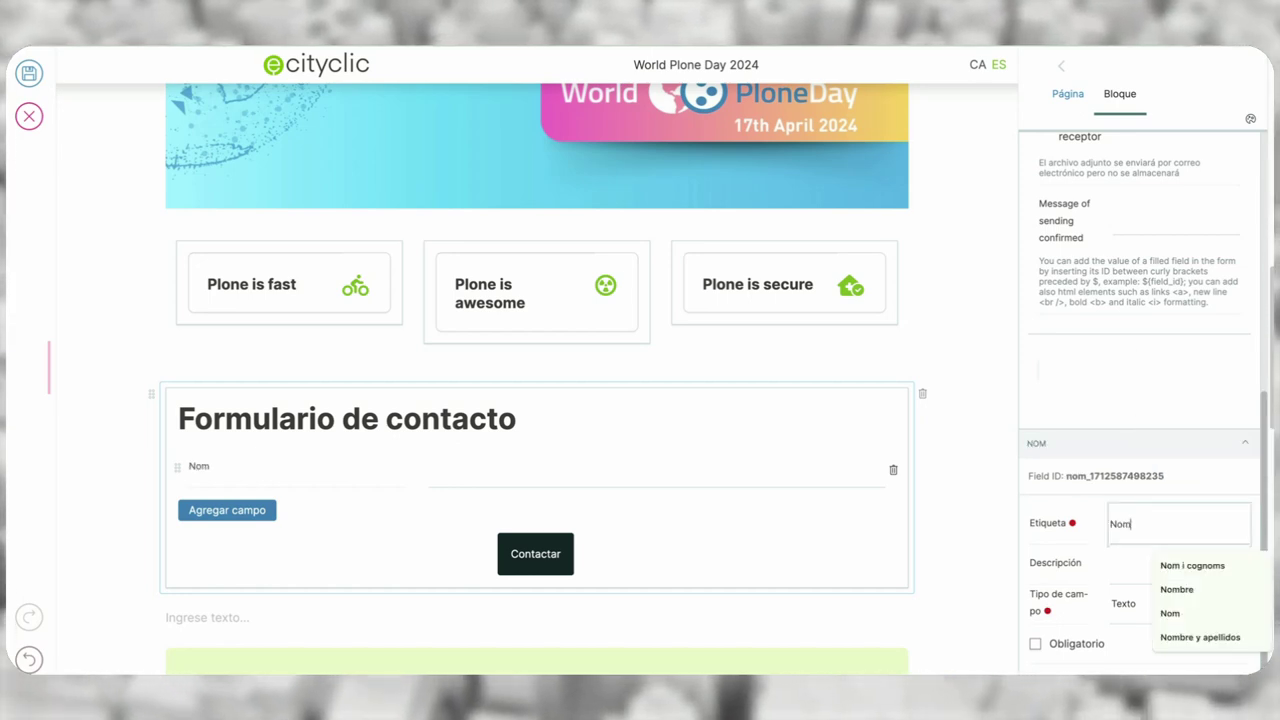
{"action": "type", "text": "bre y apellidos"}
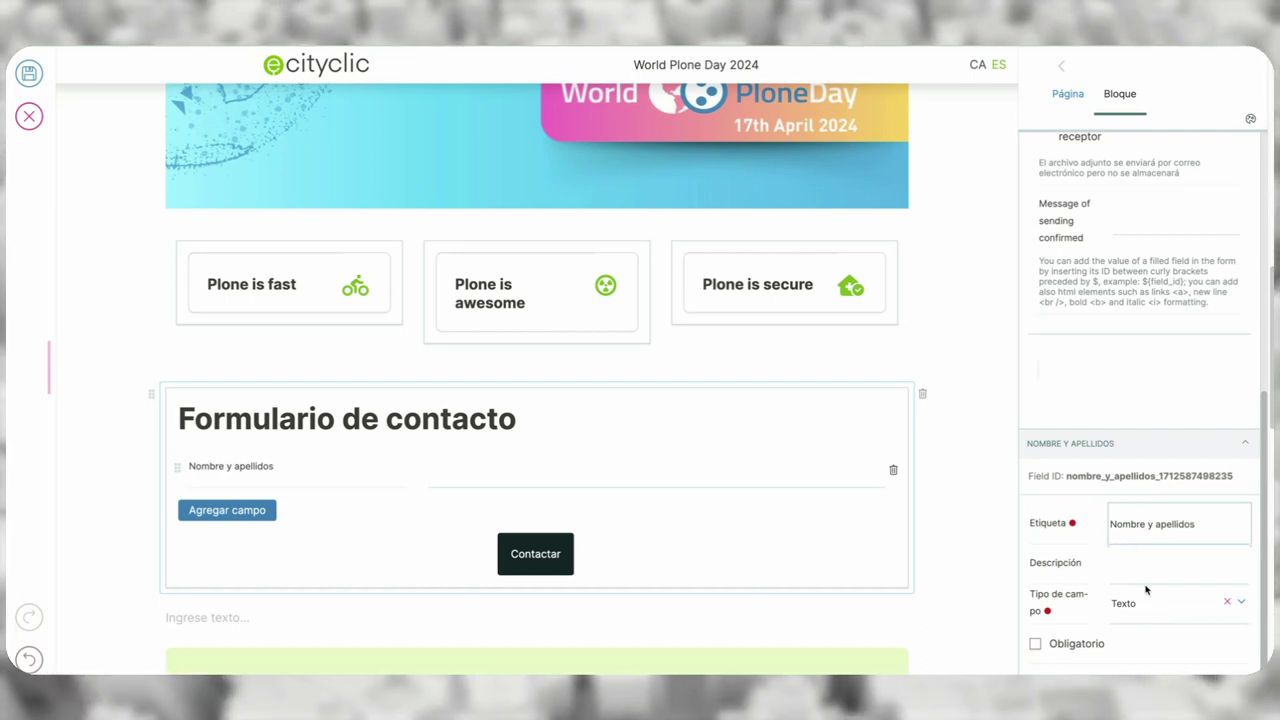
{"action": "scroll", "coordinate": [1160, 600], "scroll_direction": "down", "scroll_amount": 1}
{"action": "scroll", "coordinate": [1200, 587], "scroll_direction": "down", "scroll_amount": 1}
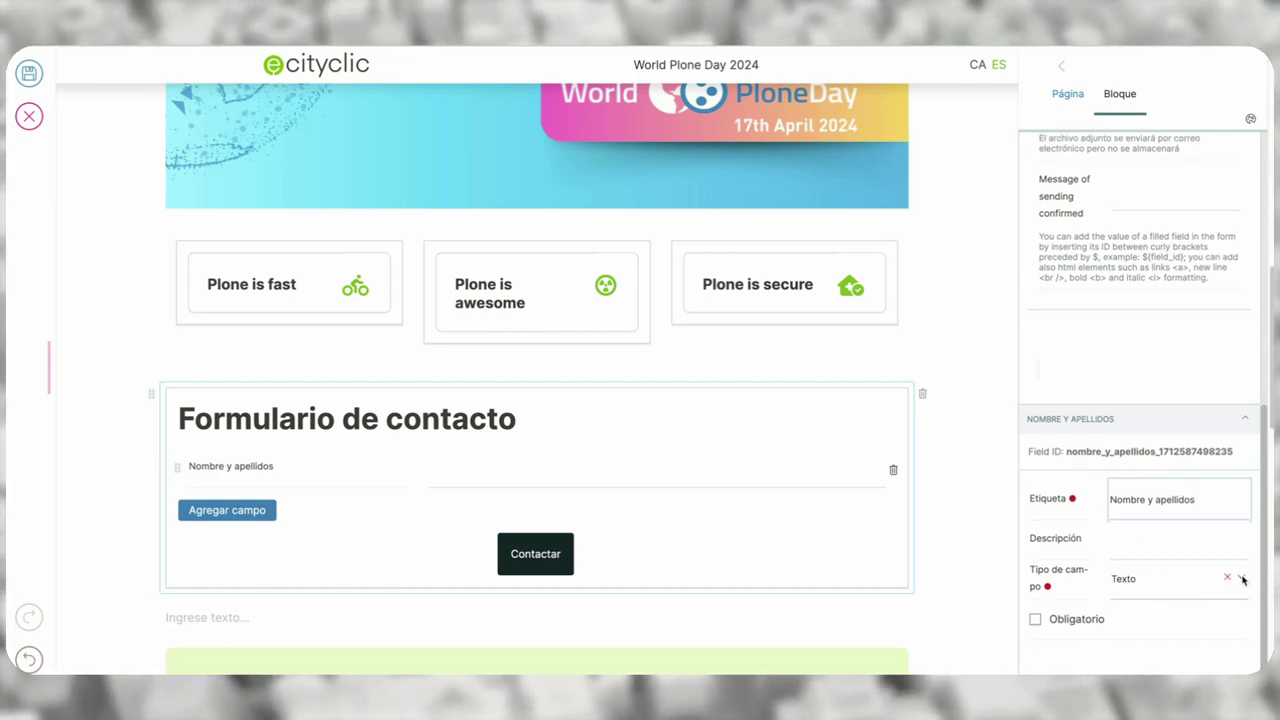
- Keep the field type Texto and mark Nombre y apellidos as Obligatorio
{"action": "left_click", "coordinate": [1242, 578]}
{"action": "scroll", "coordinate": [1168, 612], "scroll_direction": "down", "scroll_amount": 1}
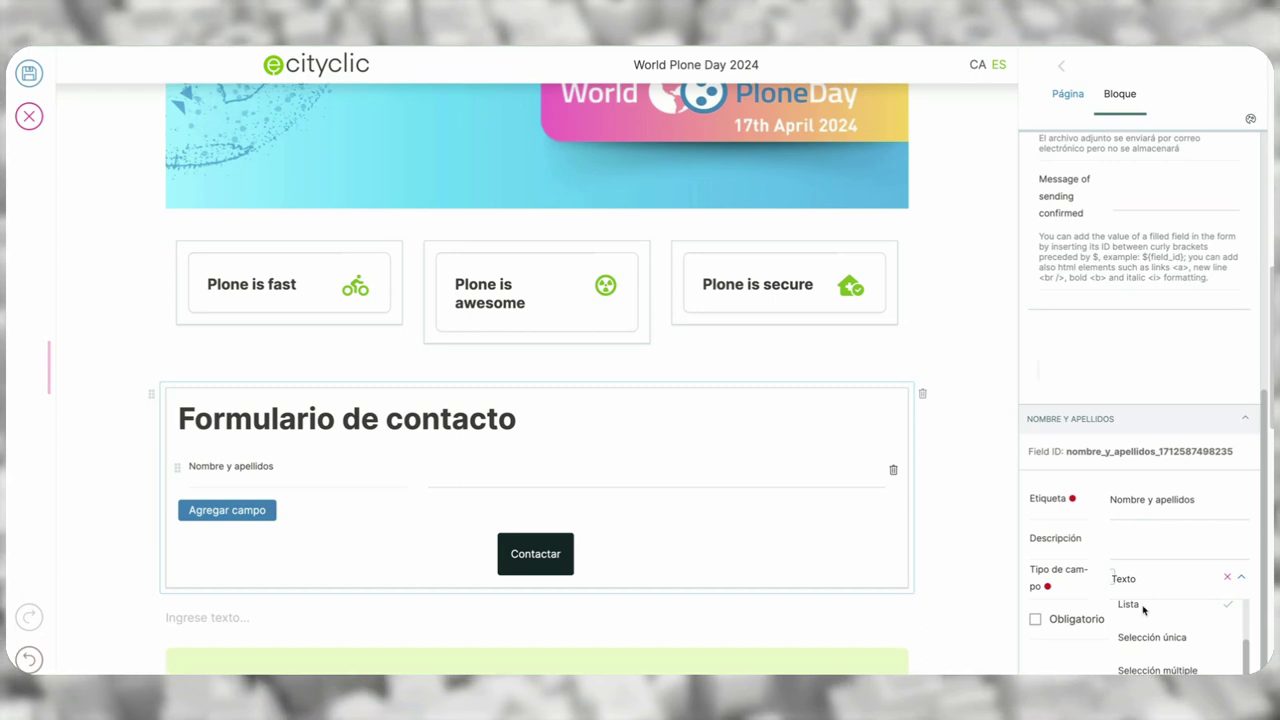
{"action": "scroll", "coordinate": [1176, 621], "scroll_direction": "down", "scroll_amount": 1}
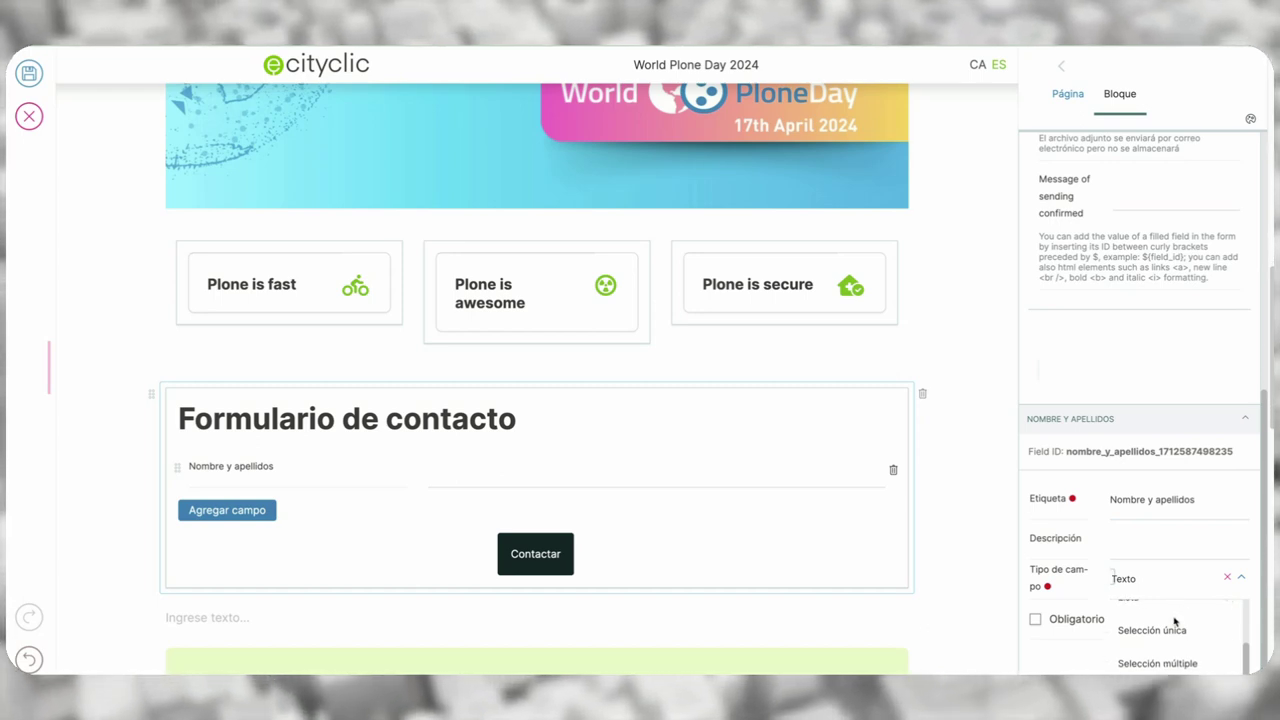
{"action": "scroll", "coordinate": [1175, 621], "scroll_direction": "down", "scroll_amount": 2}
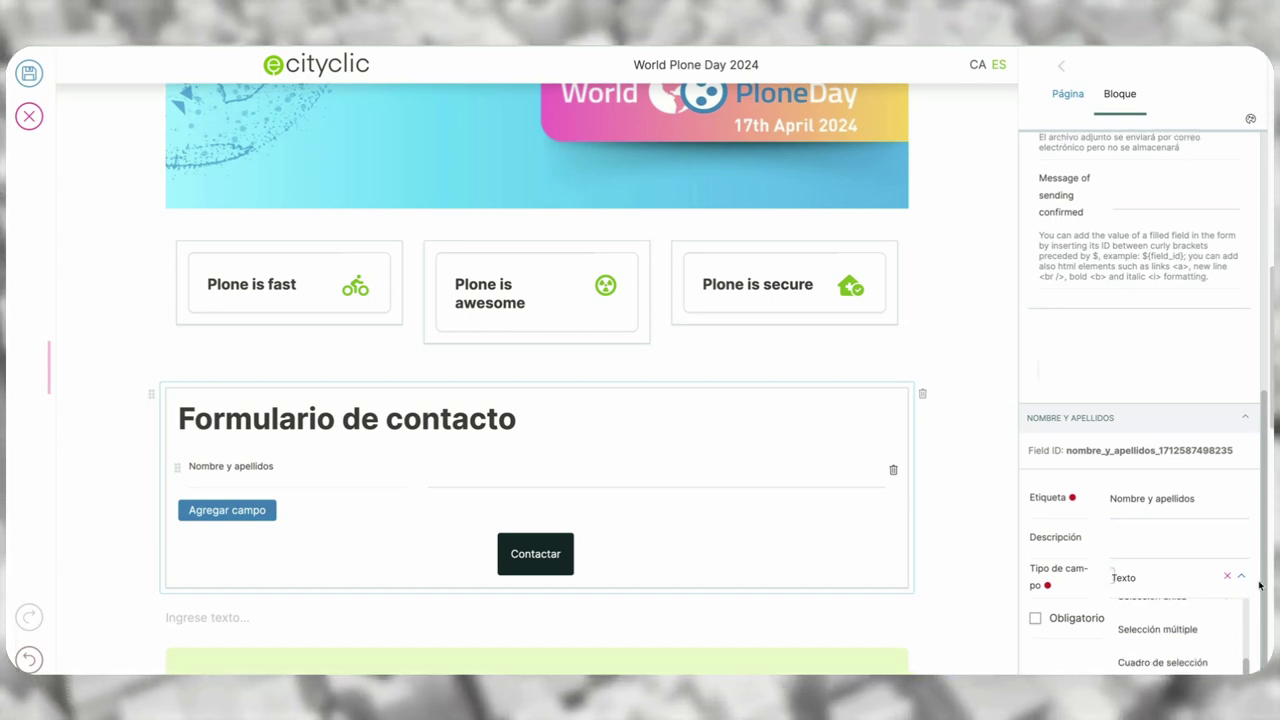
{"action": "scroll", "coordinate": [1247, 590], "scroll_direction": "down", "scroll_amount": 3}
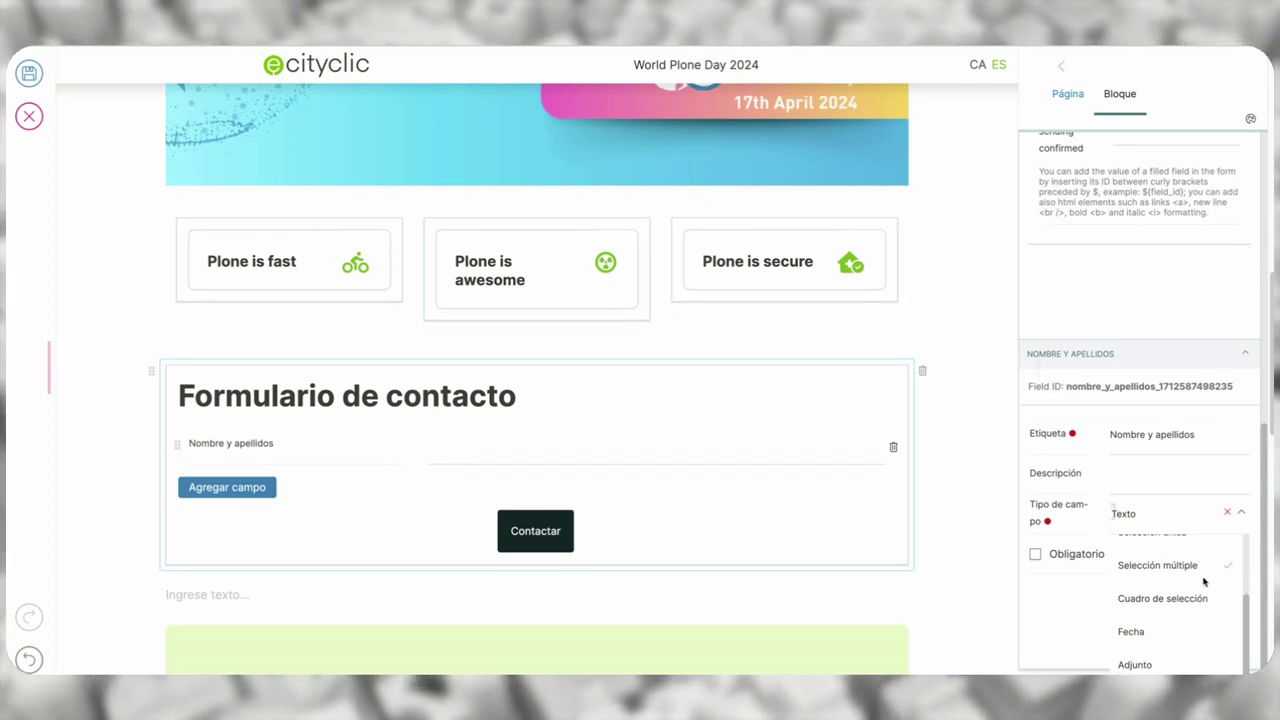
{"action": "left_click", "coordinate": [1152, 519]}
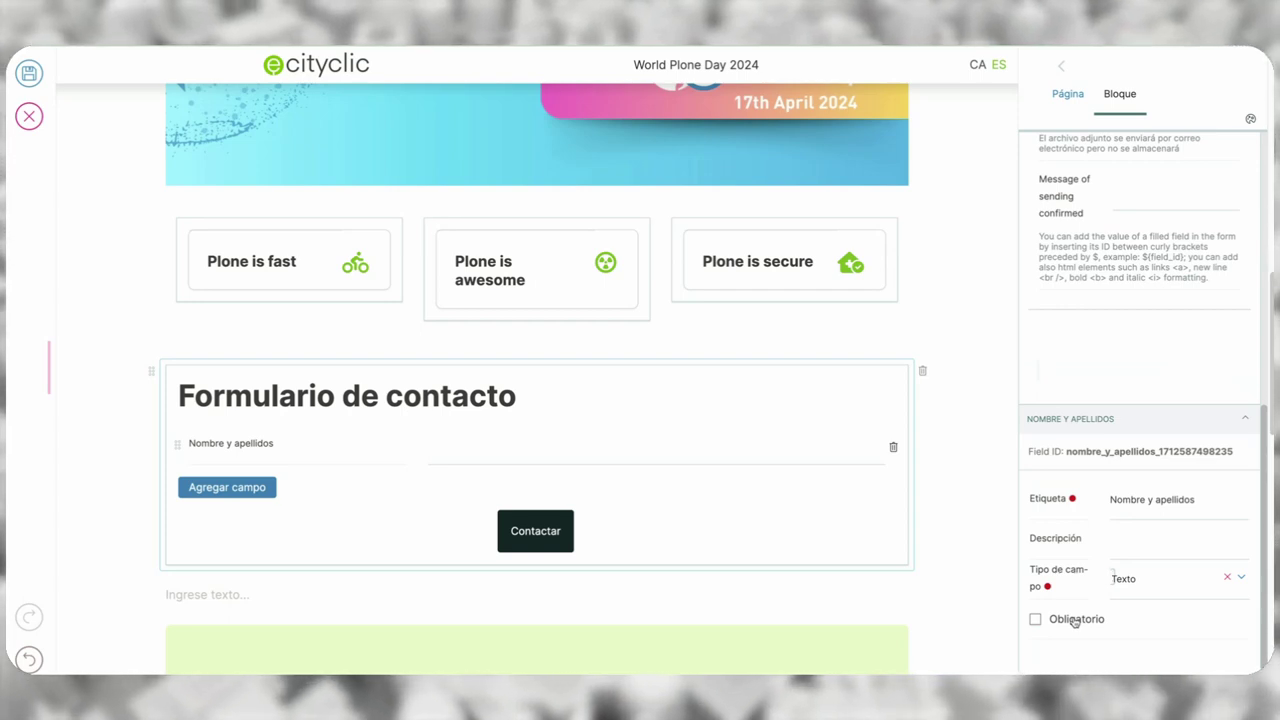
{"action": "left_click", "coordinate": [1075, 622]}
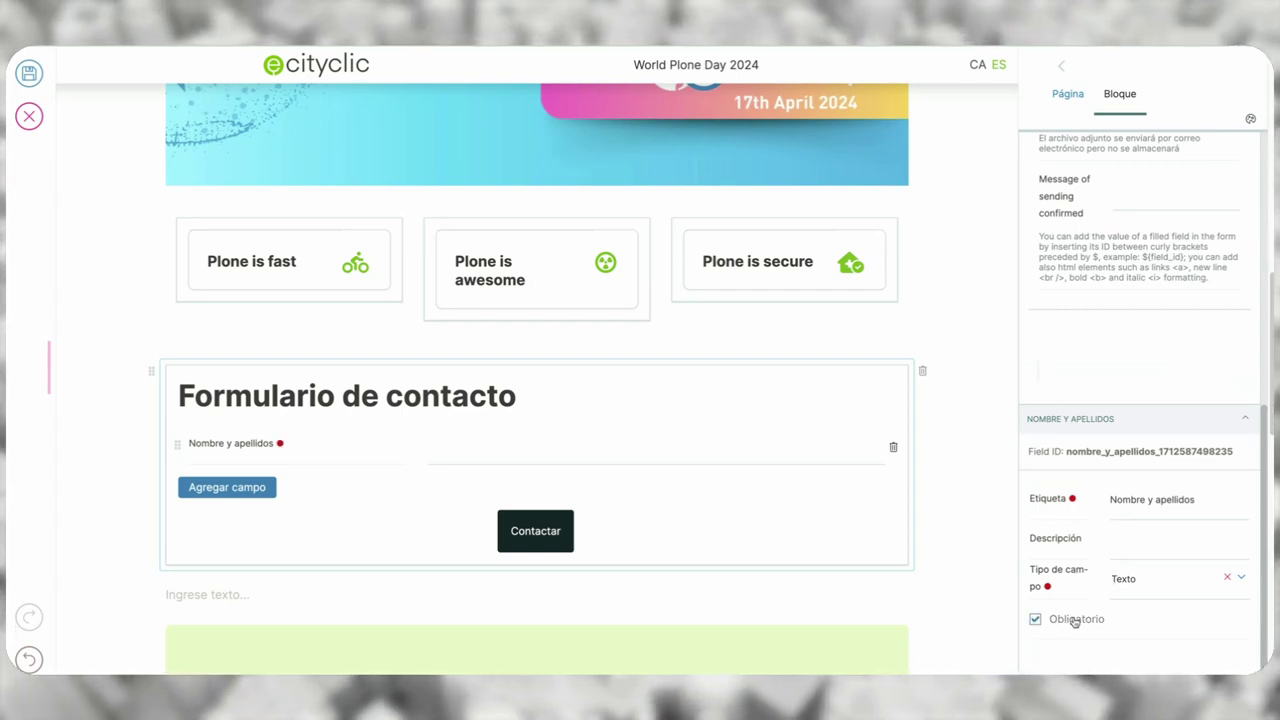
{"action": "left_click", "coordinate": [242, 489]}
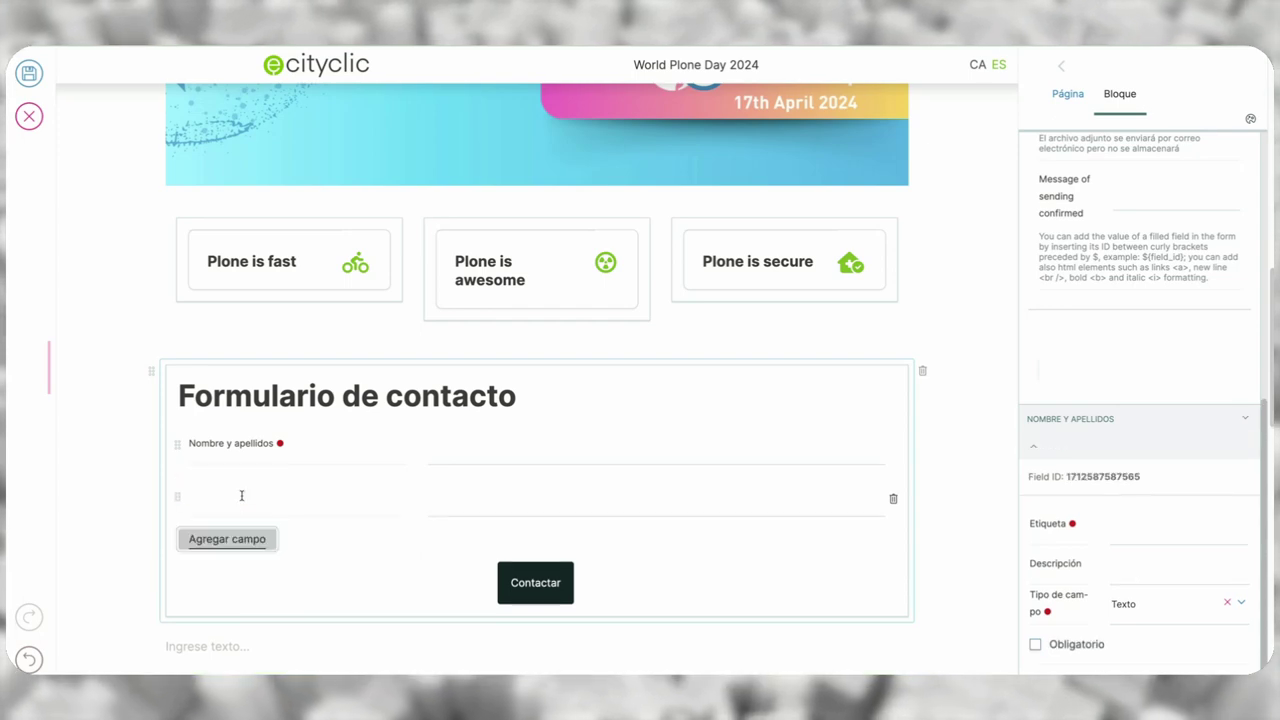
- Make the second field 'Email' of type Correo electrónico, sending the sender a copy
{"action": "left_click", "coordinate": [1141, 523]}
{"action": "type", "text": "Email"}
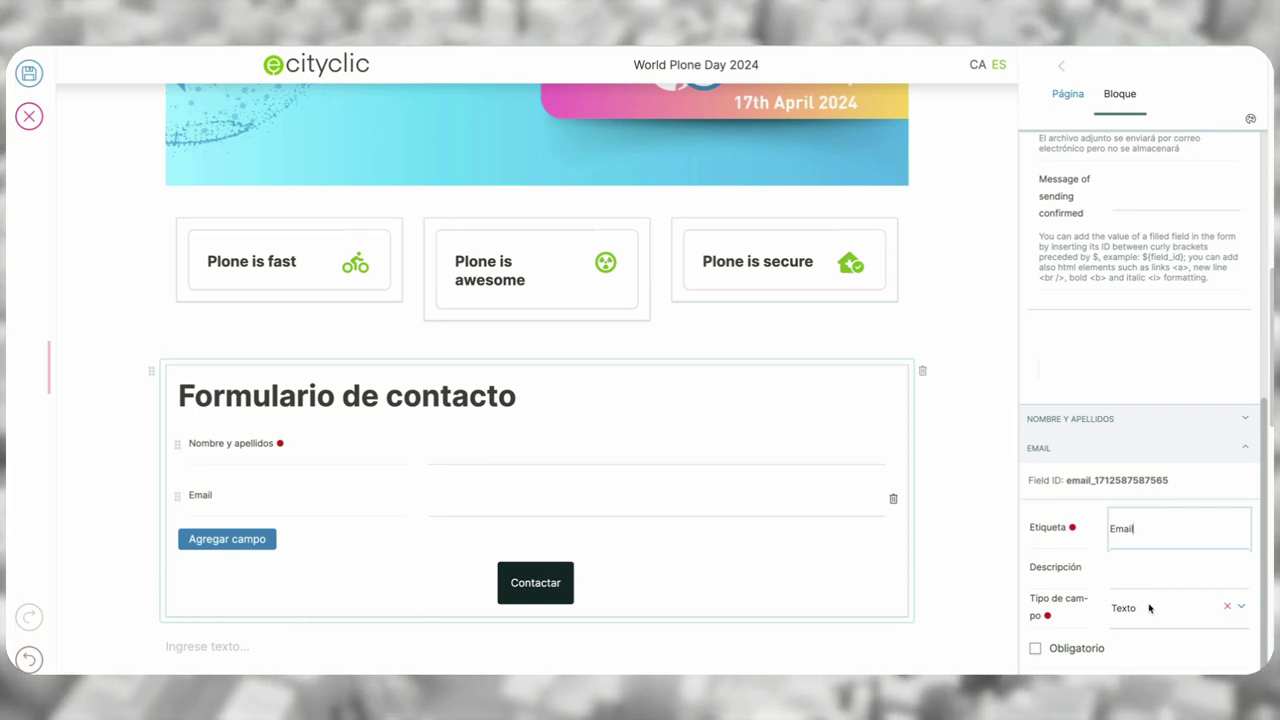
{"action": "scroll", "coordinate": [1149, 607], "scroll_direction": "down", "scroll_amount": 1}
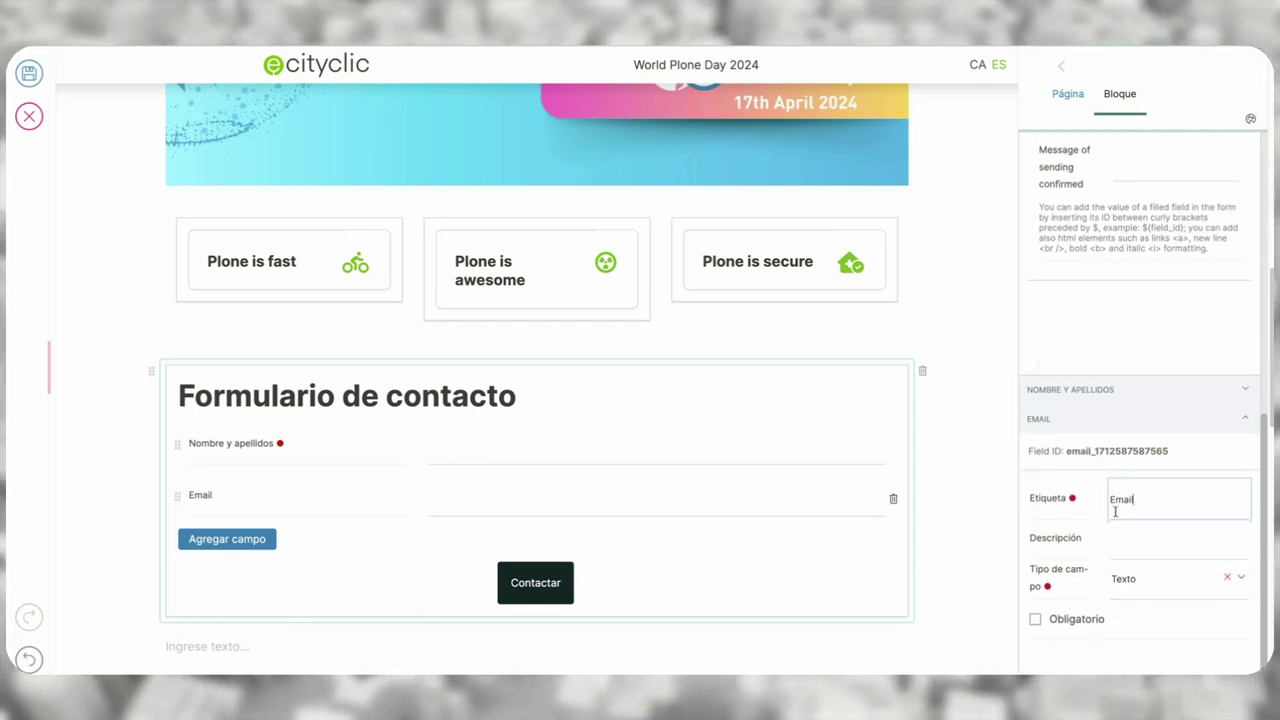
{"action": "left_click", "coordinate": [1240, 582]}
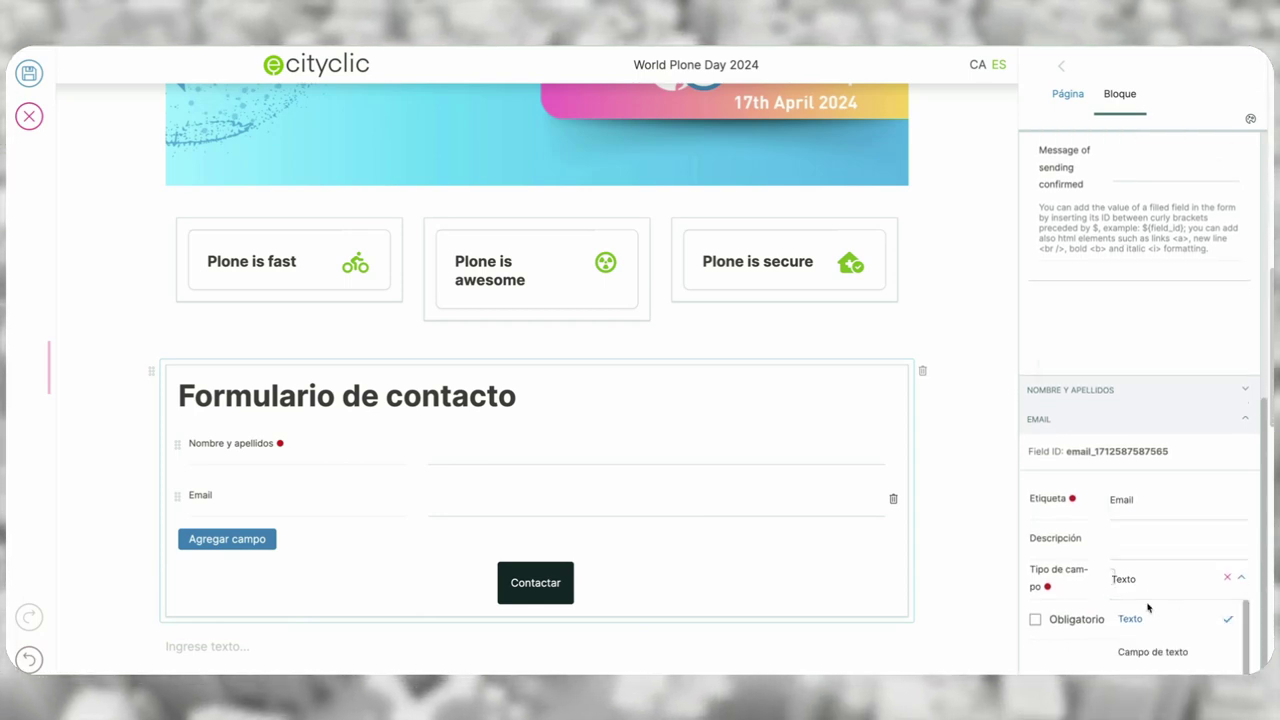
{"action": "scroll", "coordinate": [1150, 610], "scroll_direction": "down", "scroll_amount": 2}
{"action": "scroll", "coordinate": [1153, 610], "scroll_direction": "down", "scroll_amount": 3}
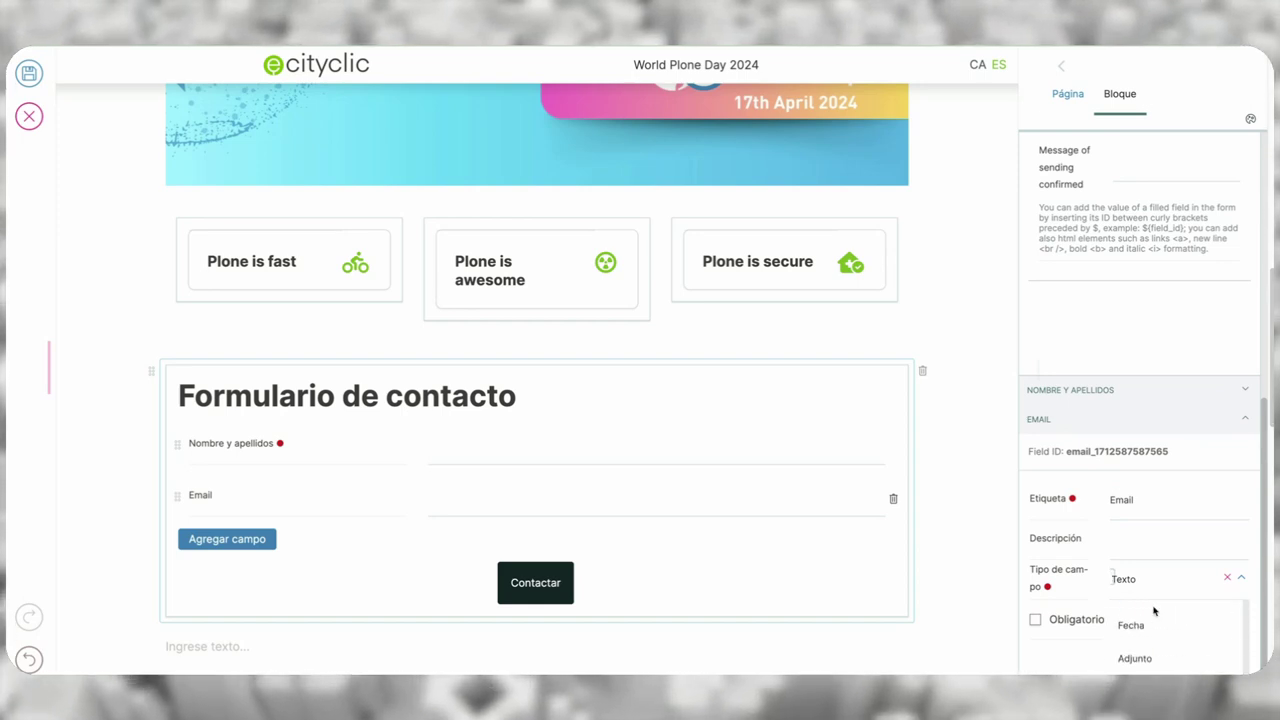
{"action": "scroll", "coordinate": [1150, 630], "scroll_direction": "down", "scroll_amount": 1}
{"action": "left_click", "coordinate": [1140, 646]}
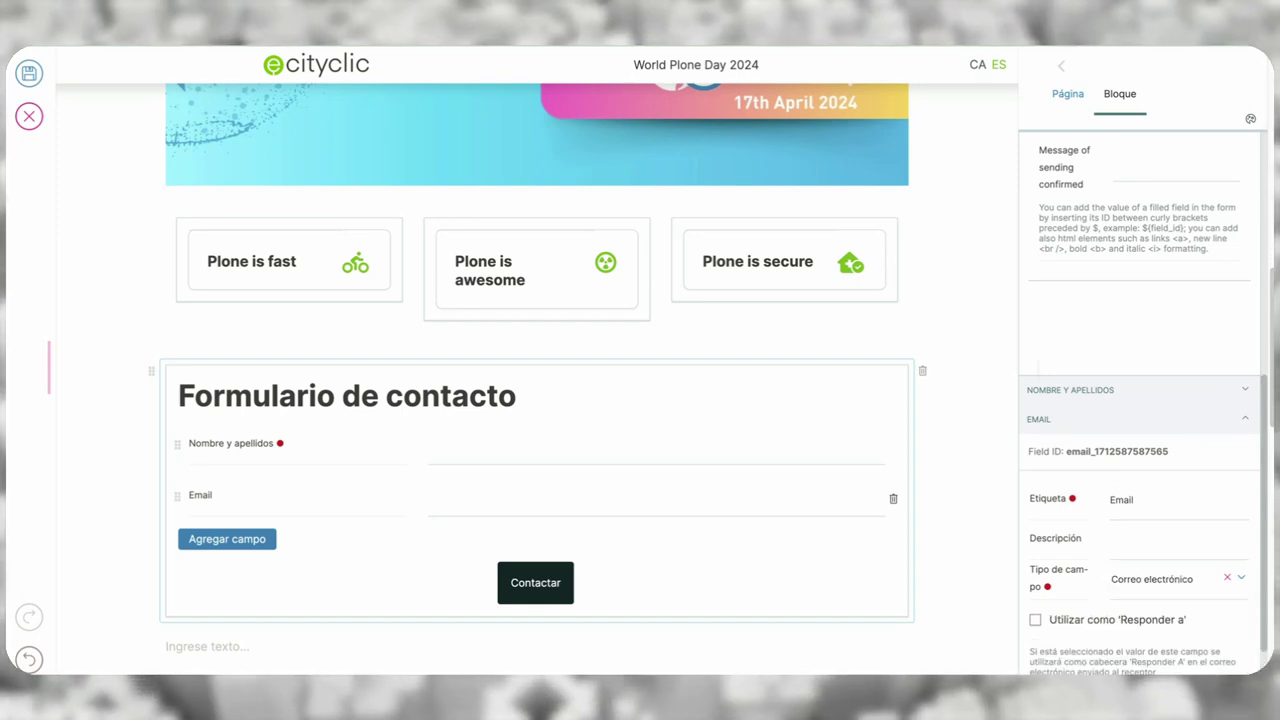
{"action": "scroll", "coordinate": [1071, 578], "scroll_direction": "down", "scroll_amount": 3}
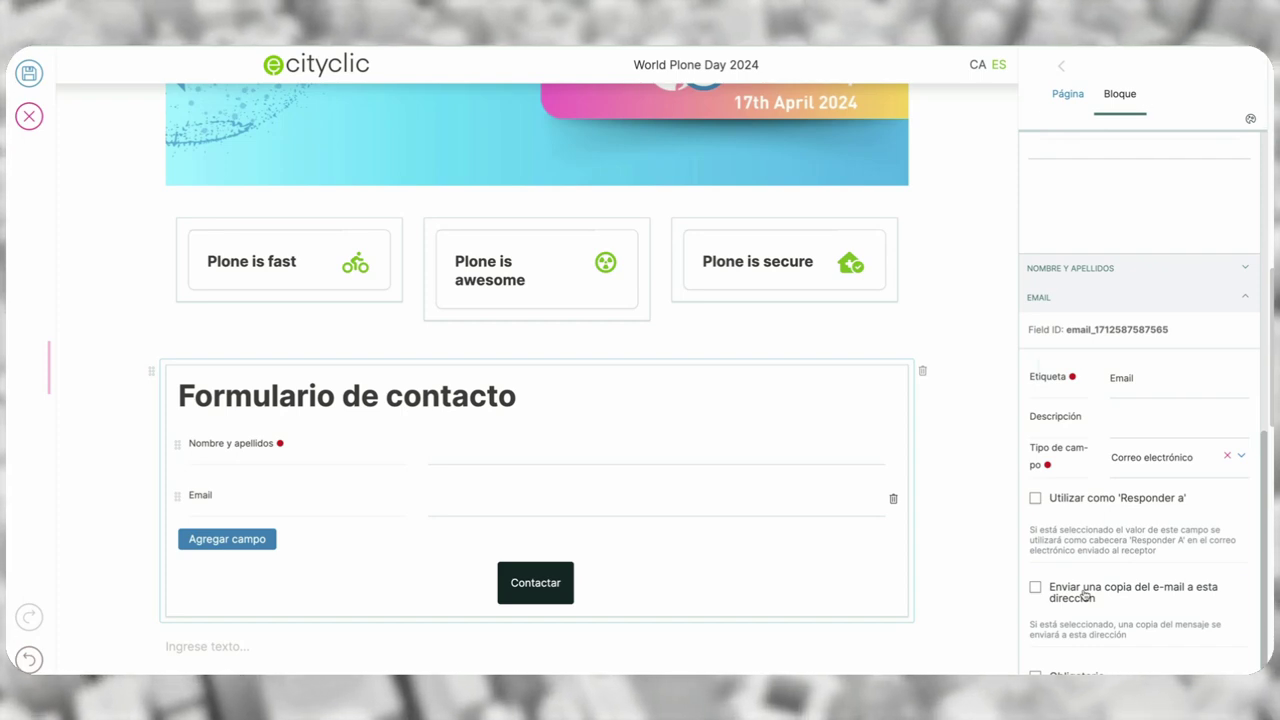
{"action": "left_click", "coordinate": [1085, 596]}
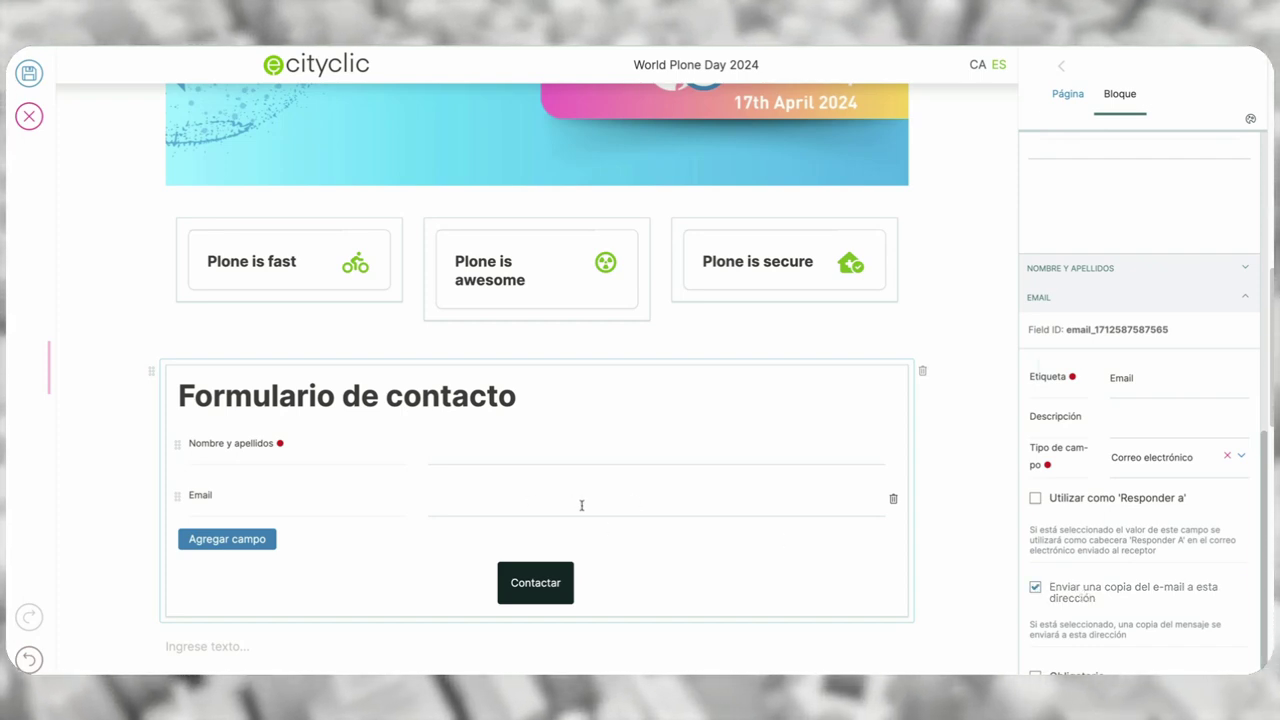
{"action": "scroll", "coordinate": [1104, 604], "scroll_direction": "down", "scroll_amount": 1}
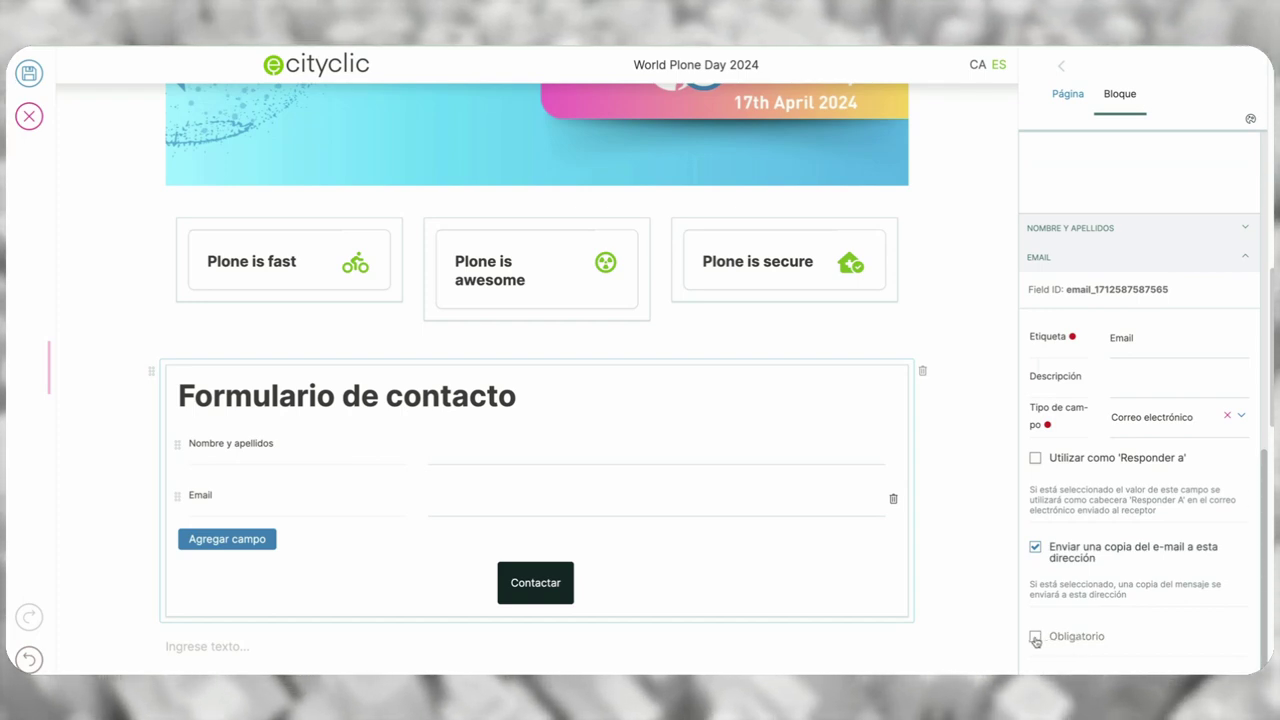
{"action": "left_click", "coordinate": [247, 540]}
- Make the third field a Selección única labelled 'Escoja una opción'
{"action": "left_click", "coordinate": [1209, 589]}
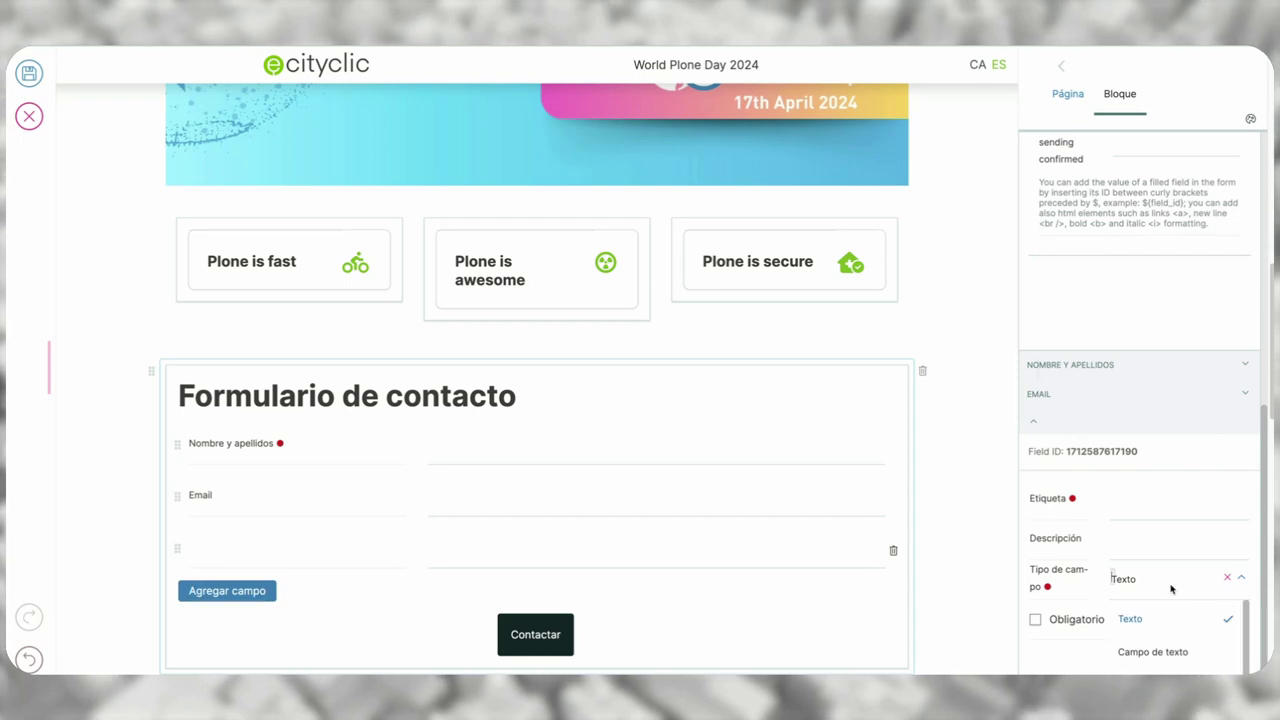
{"action": "scroll", "coordinate": [1170, 606], "scroll_direction": "down", "scroll_amount": 2}
{"action": "scroll", "coordinate": [1170, 606], "scroll_direction": "down", "scroll_amount": 1}
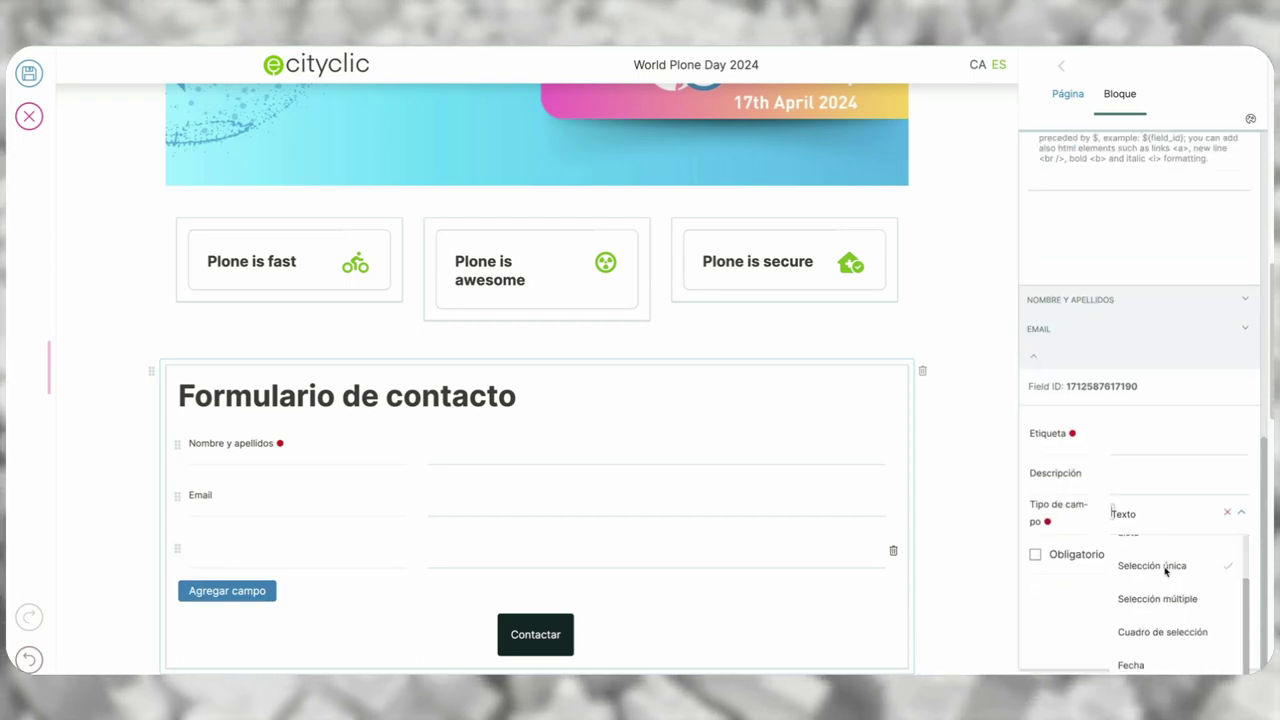
{"action": "left_click", "coordinate": [1162, 578]}
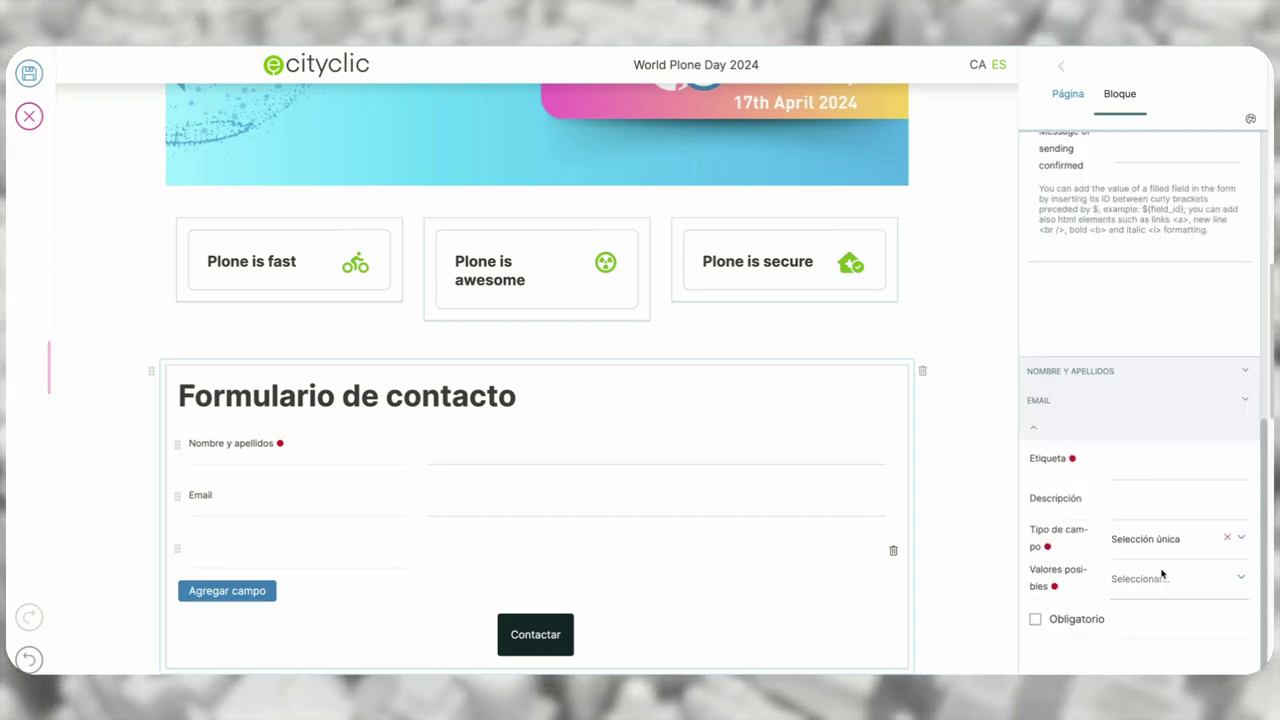
{"action": "left_click", "coordinate": [1141, 461]}
{"action": "type", "text": "Es"}
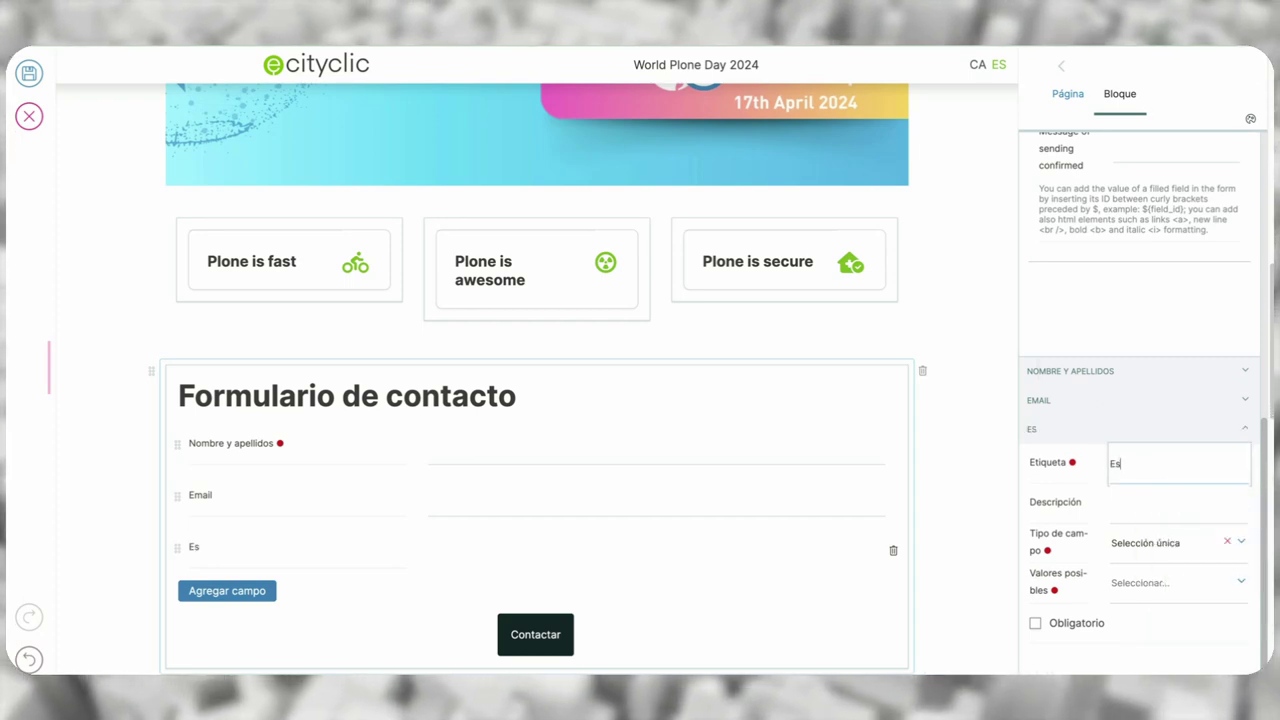
{"action": "type", "text": "coja una opción"}
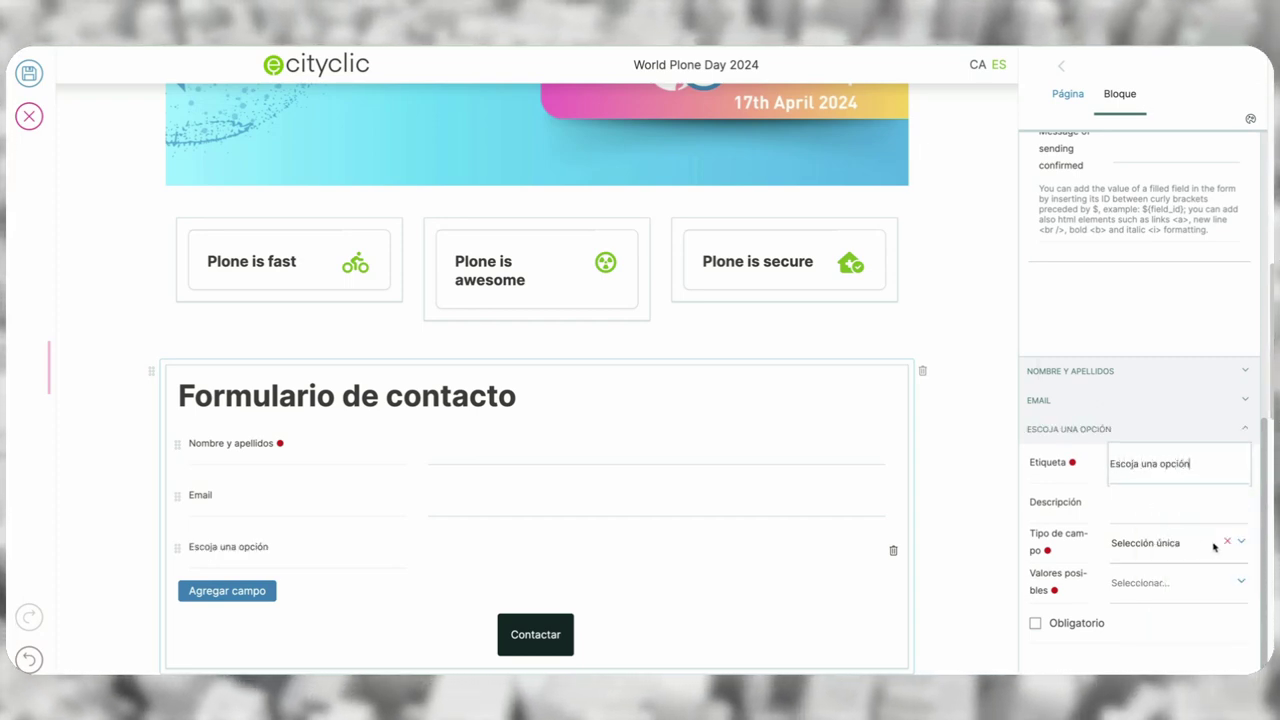
- Add the options 'Administración electrónica' and 'Comunicación Digital' as possible values
{"action": "left_click", "coordinate": [1184, 586]}
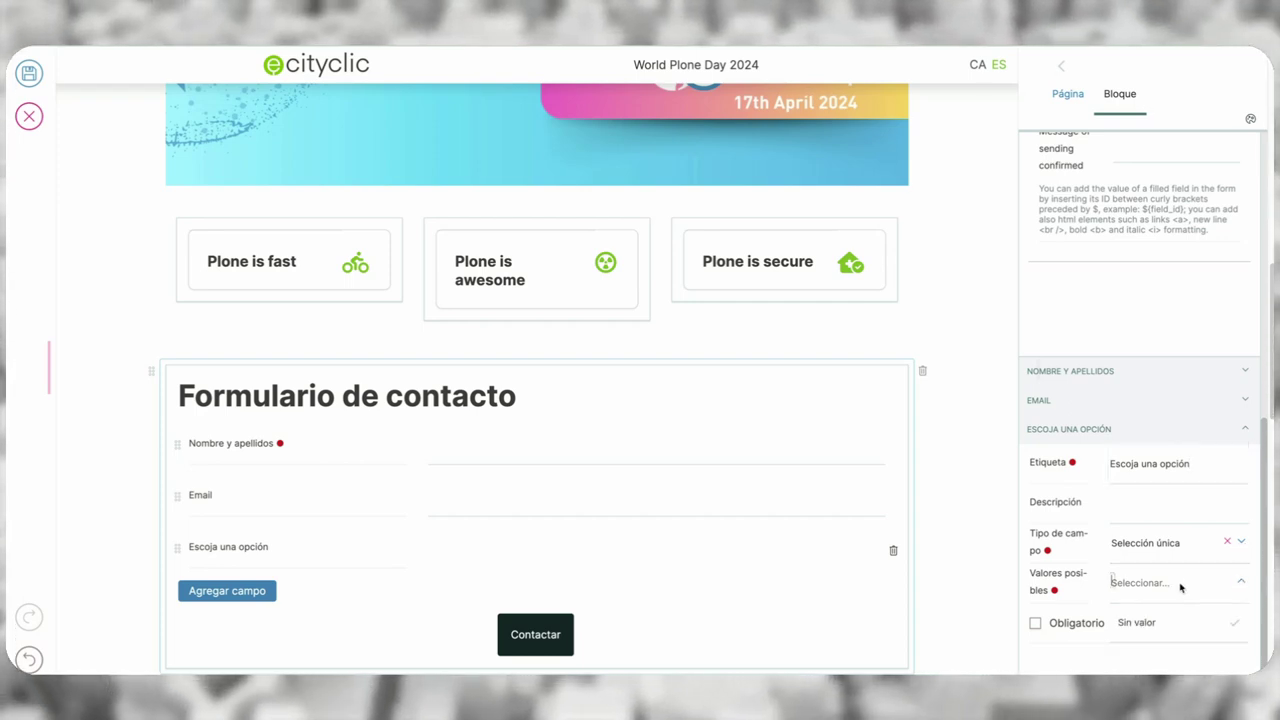
{"action": "type", "text": "Administraci"}
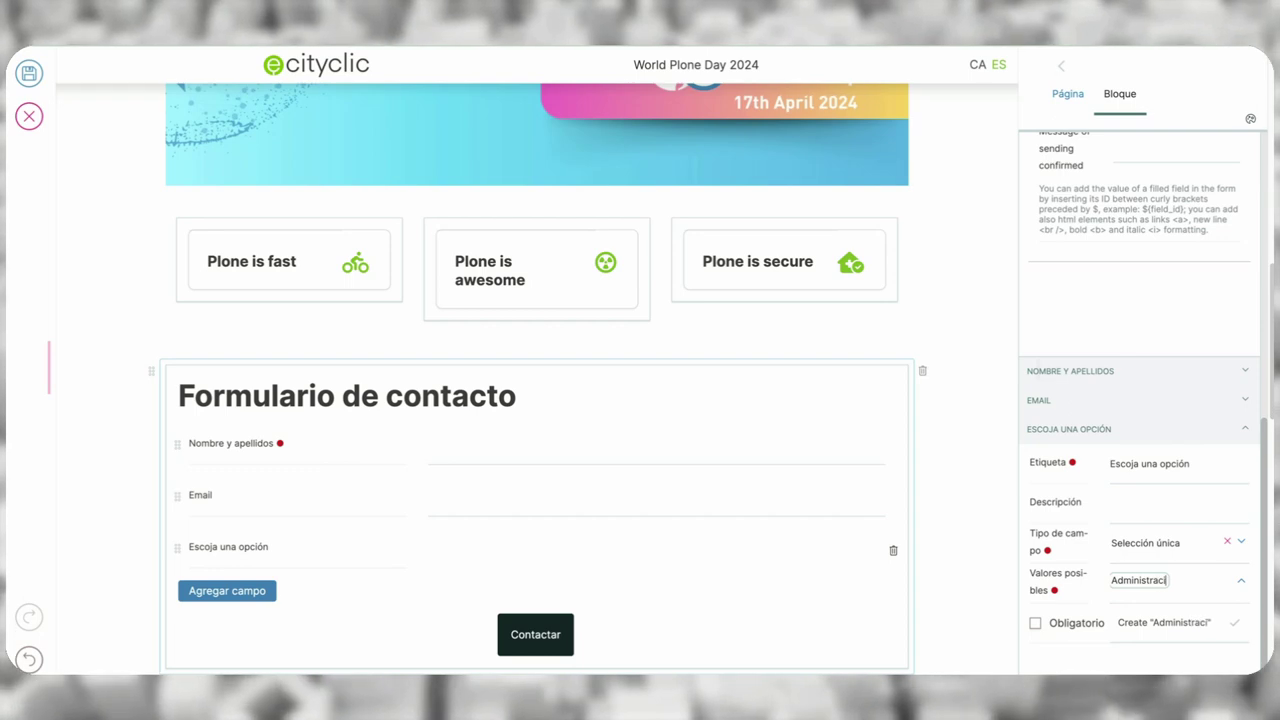
{"action": "type", "text": "ón electr"}
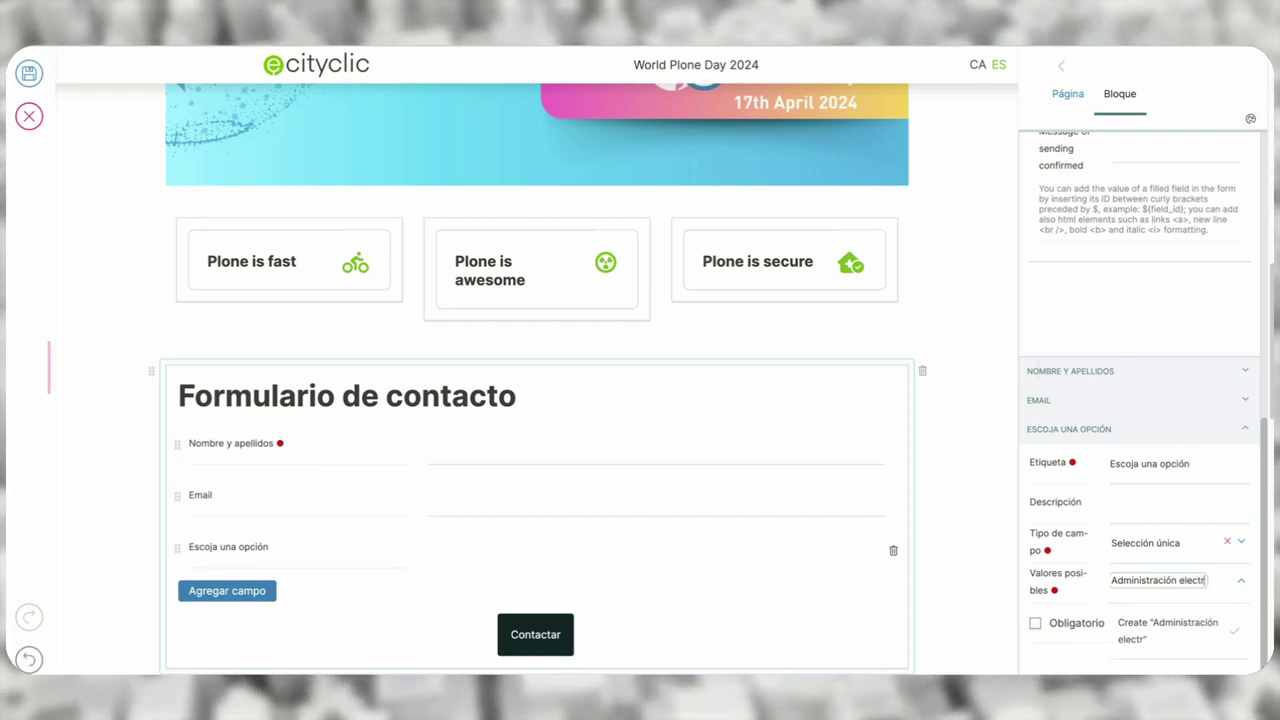
{"action": "type", "text": "ónica"}
{"action": "key", "text": "Return"}
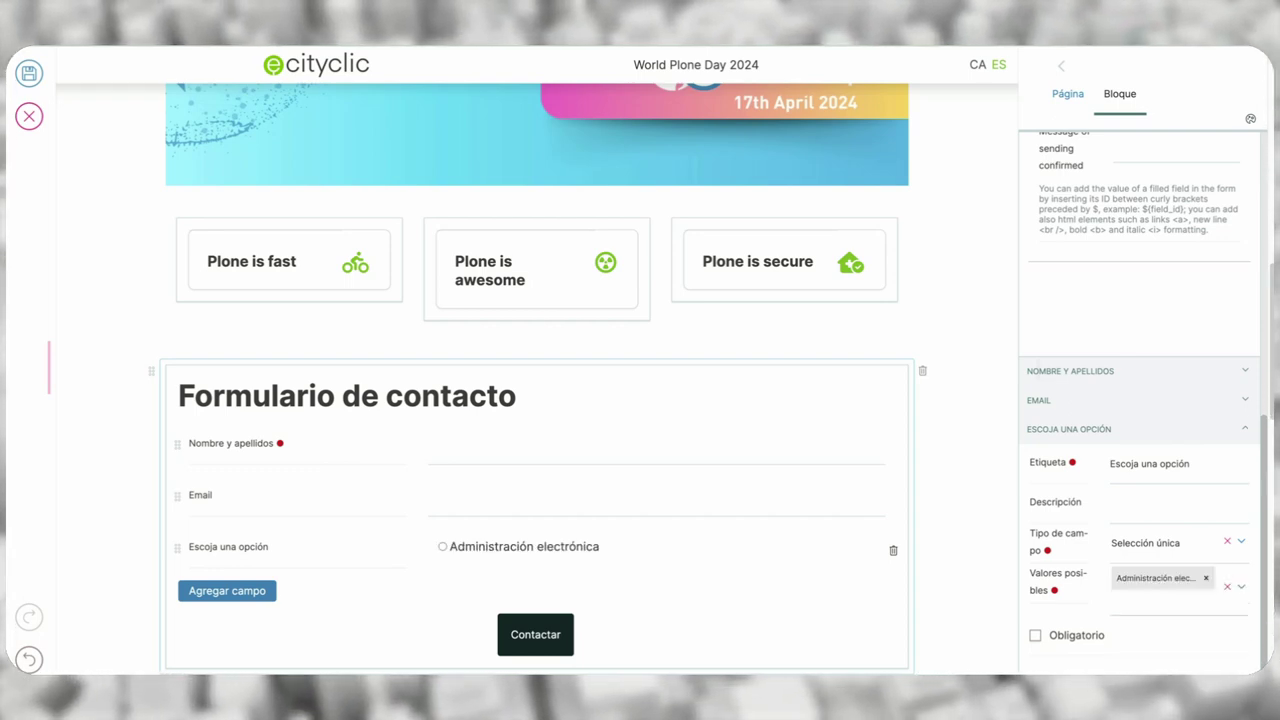
{"action": "left_click", "coordinate": [1148, 606]}
{"action": "type", "text": "Comu"}
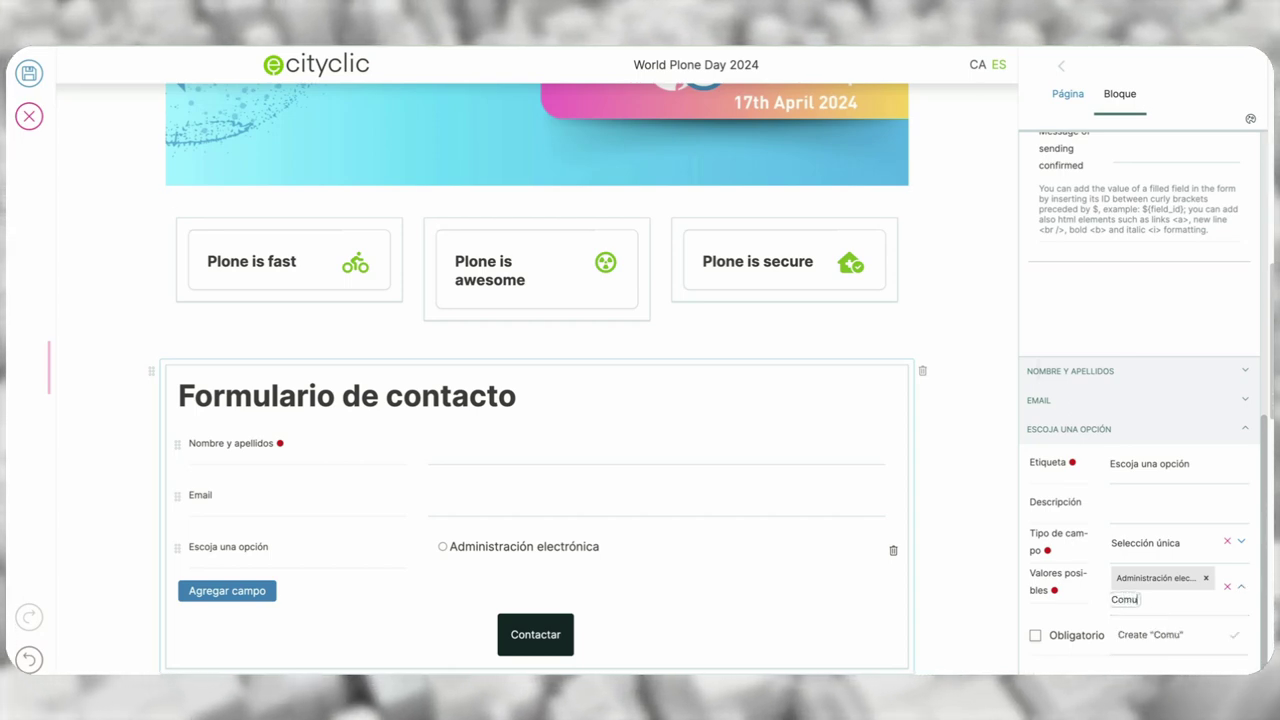
{"action": "type", "text": "nicación "}
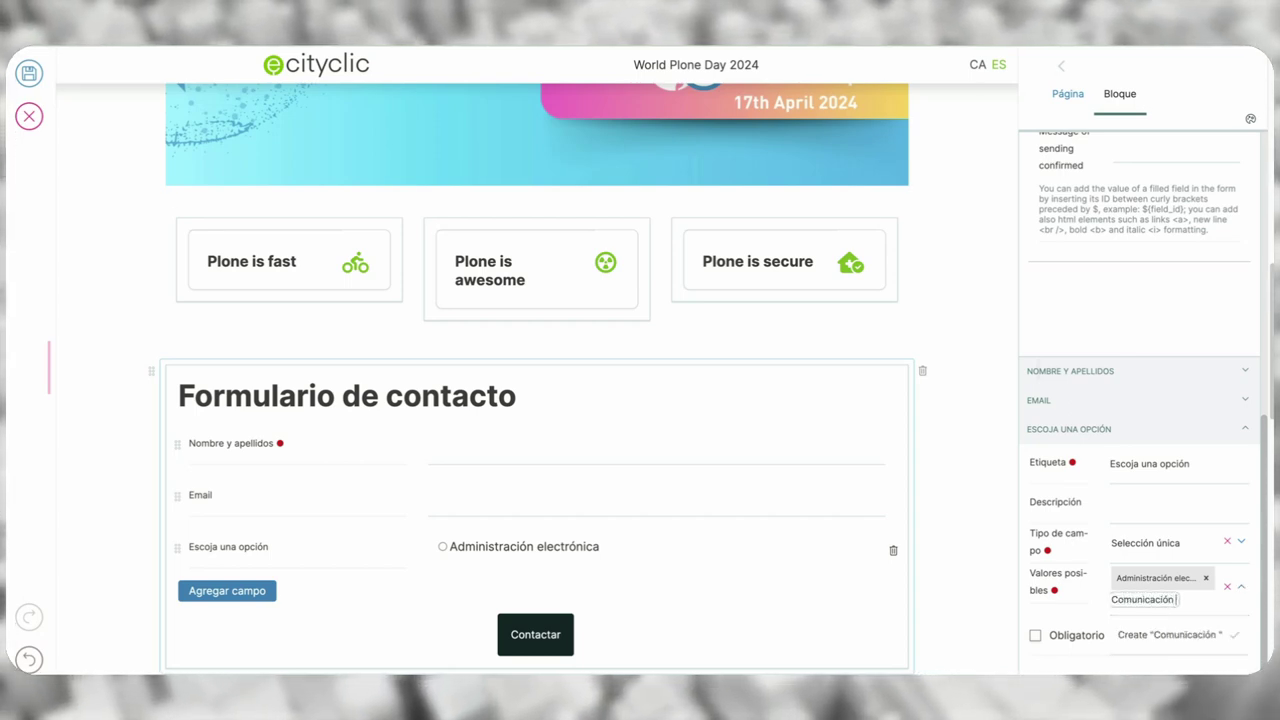
{"action": "type", "text": "Digital"}
{"action": "key", "text": "Return"}
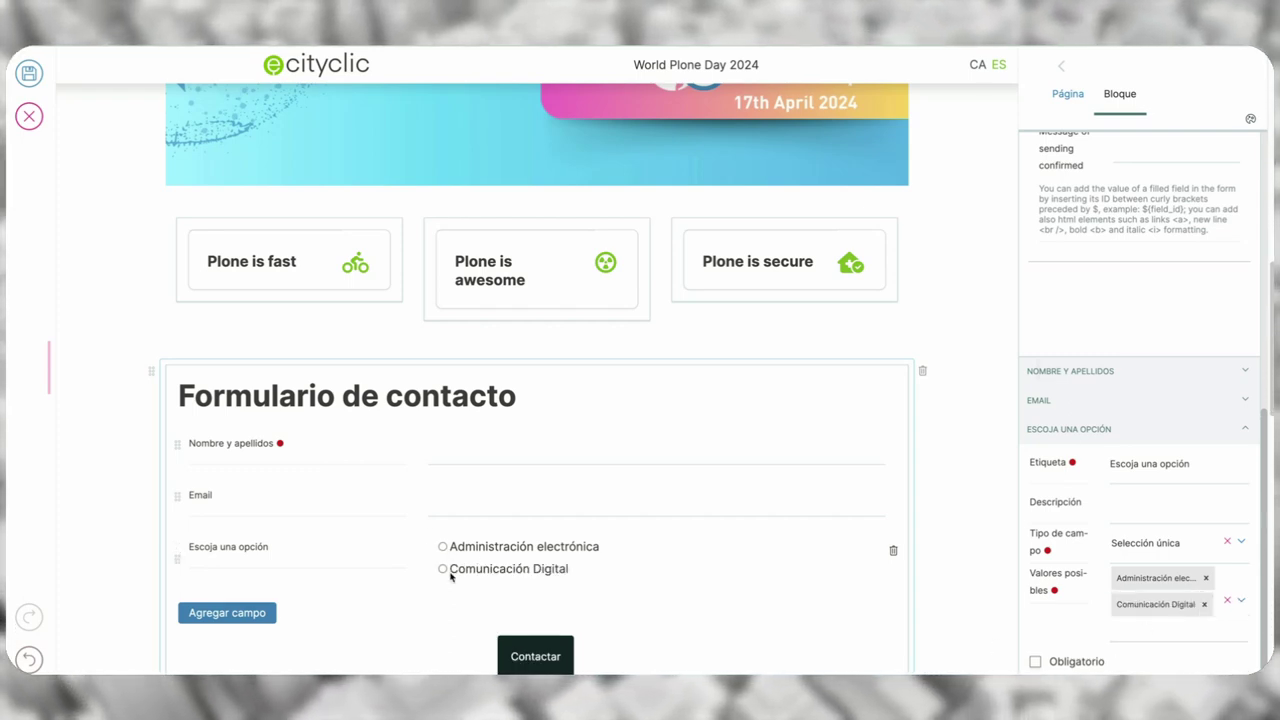
- Make 'Escoja una opción' a Selección múltiple field, tick both options, and move Email above Nombre y apellidos
{"action": "left_click", "coordinate": [1243, 541]}
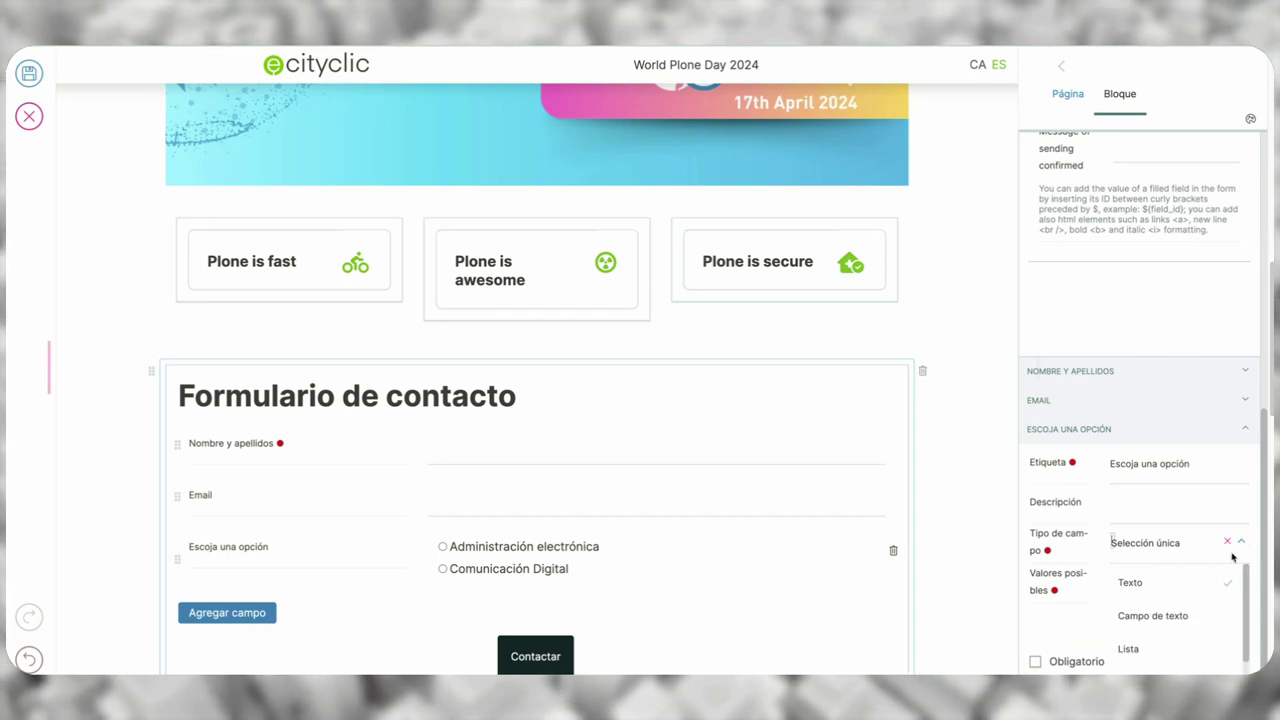
{"action": "scroll", "coordinate": [1190, 606], "scroll_direction": "down", "scroll_amount": 3}
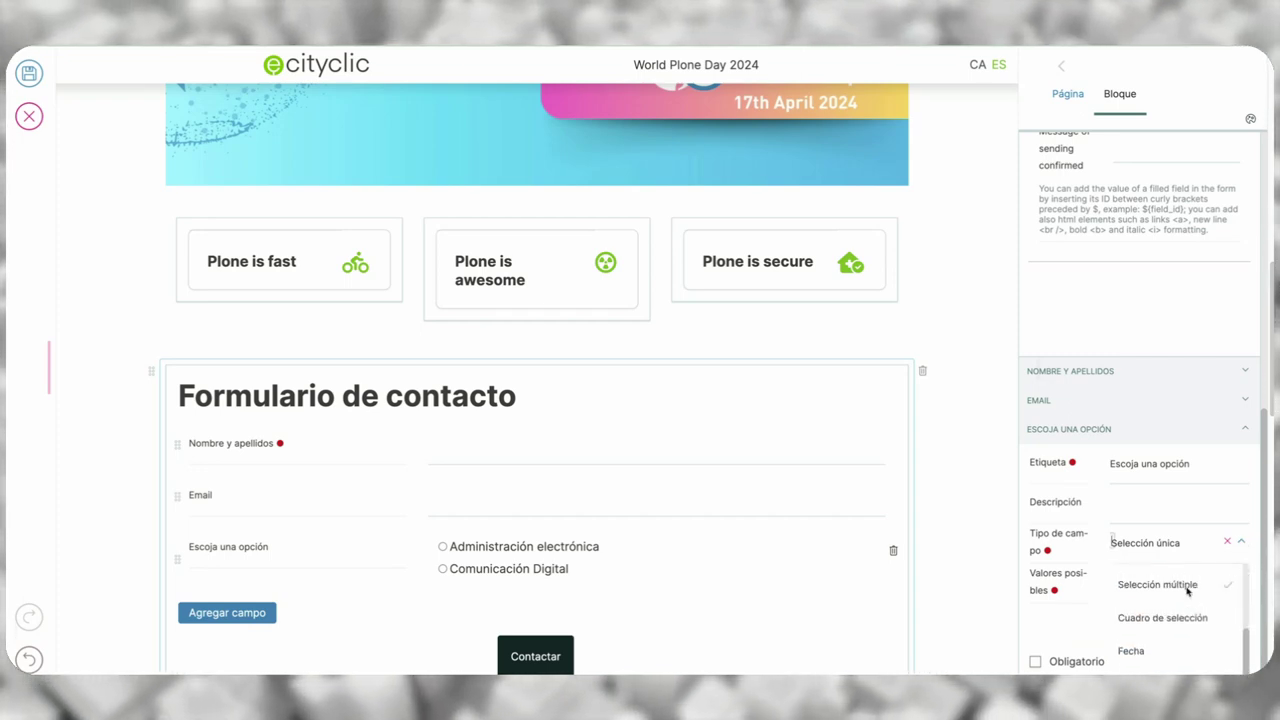
{"action": "left_click", "coordinate": [1187, 585]}
{"action": "left_click", "coordinate": [444, 547]}
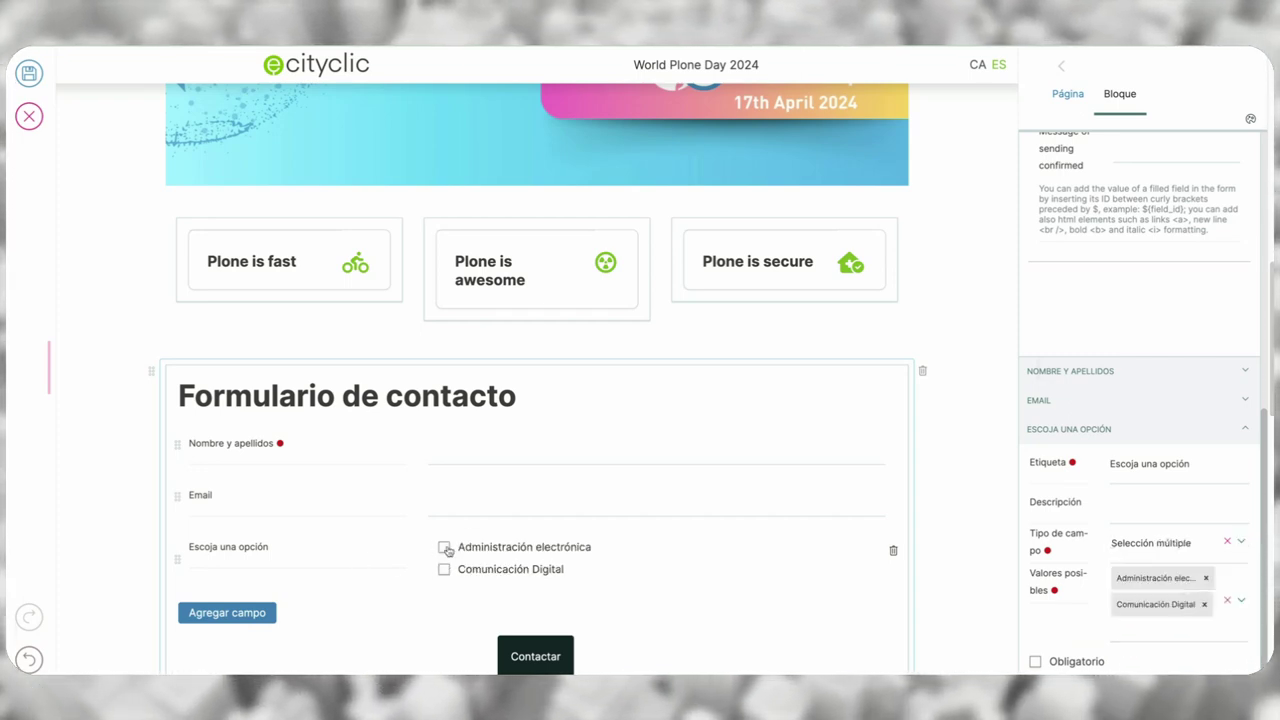
{"action": "left_click", "coordinate": [444, 569]}
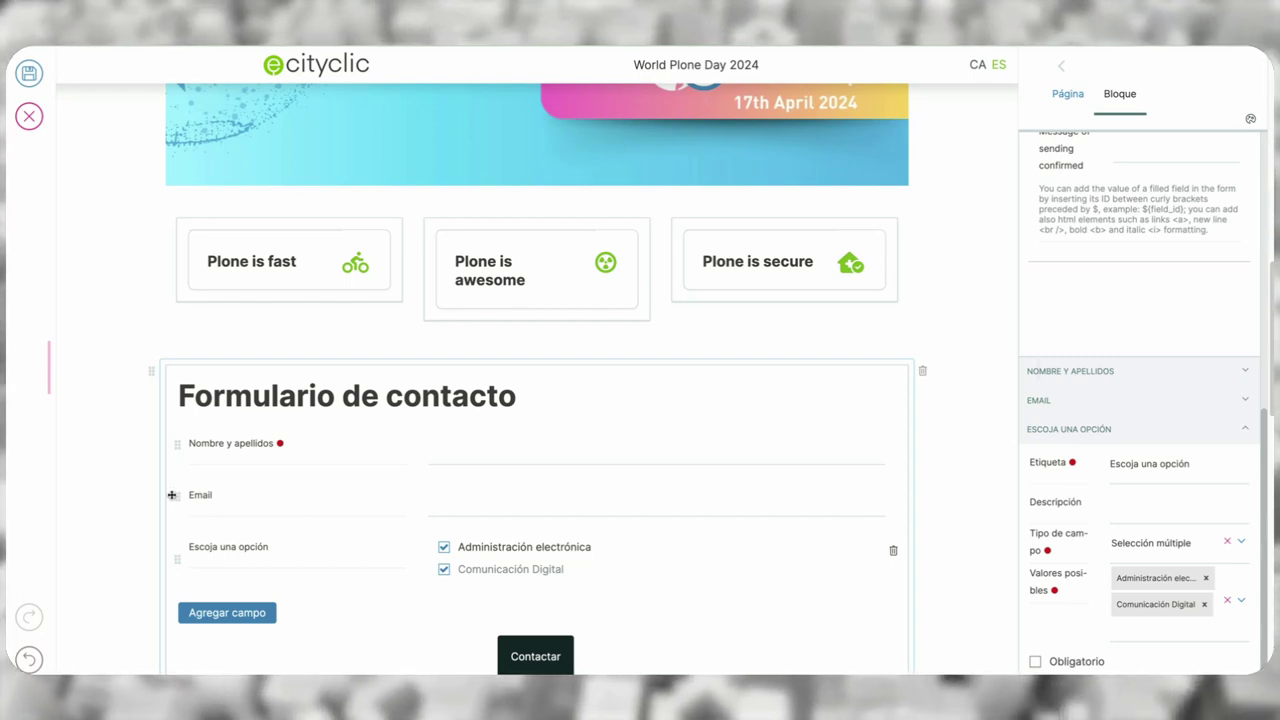
{"action": "left_click_drag", "start_coordinate": [175, 497], "coordinate": [178, 443]}
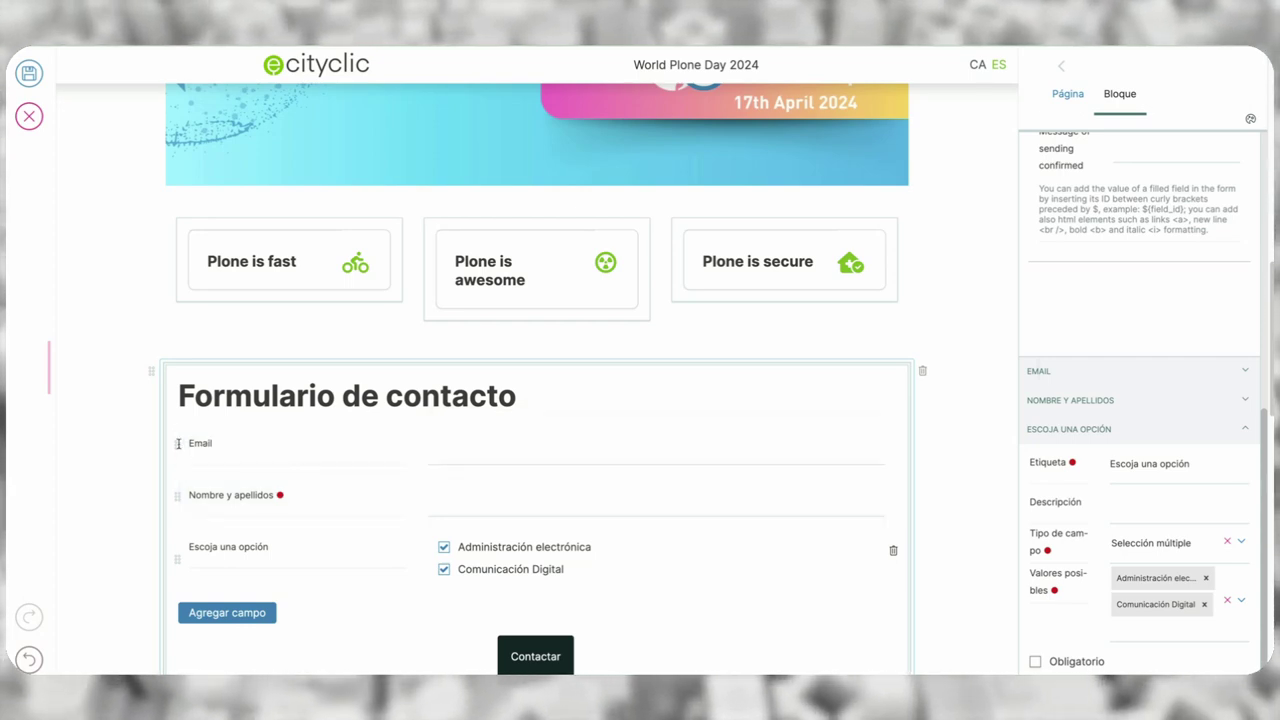
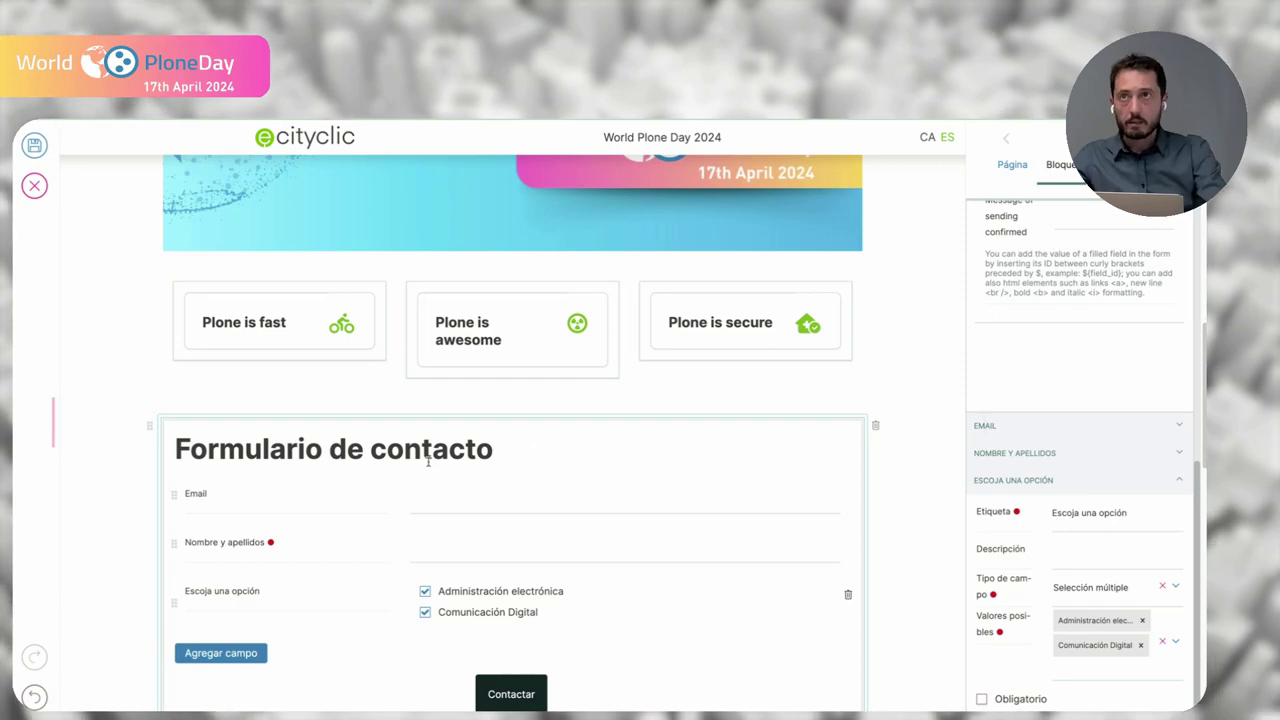
- Review the Comunicación Digital page's blocks, from the section title down to the feature cards
{"action": "scroll", "coordinate": [428, 461], "scroll_direction": "up", "scroll_amount": 3}
{"action": "scroll", "coordinate": [416, 386], "scroll_direction": "up", "scroll_amount": 3}
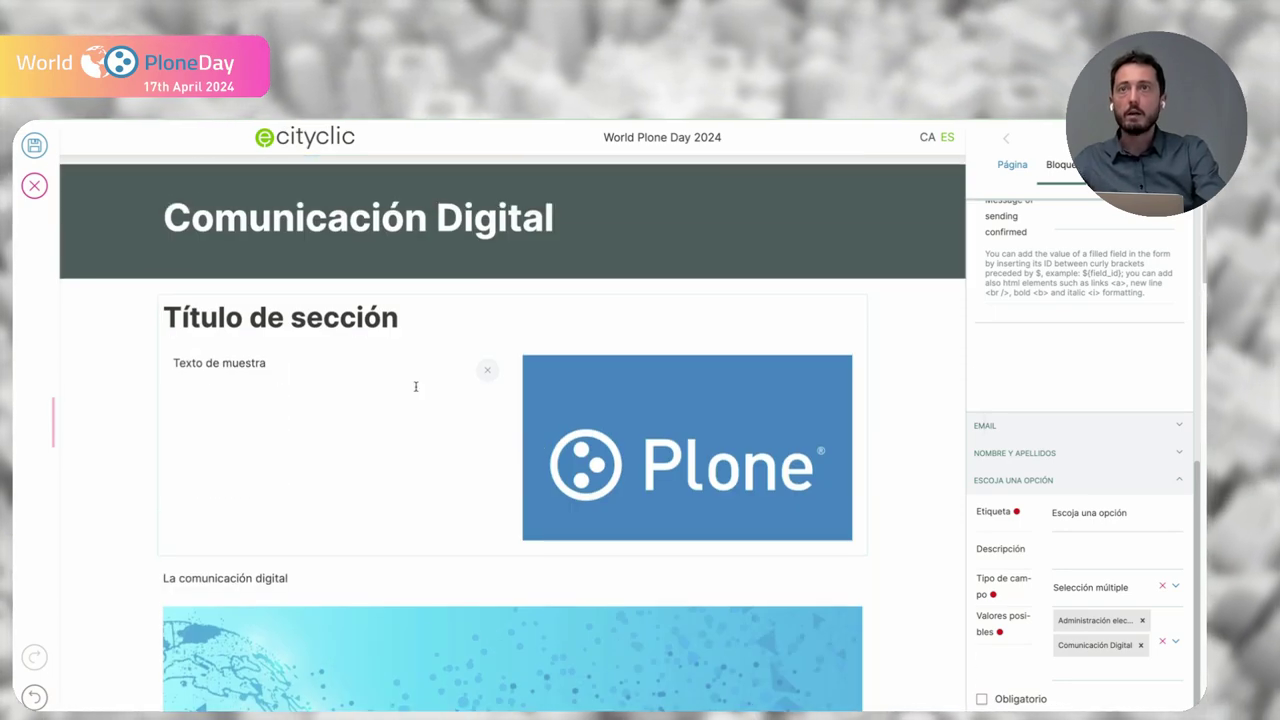
{"action": "left_click", "coordinate": [416, 386]}
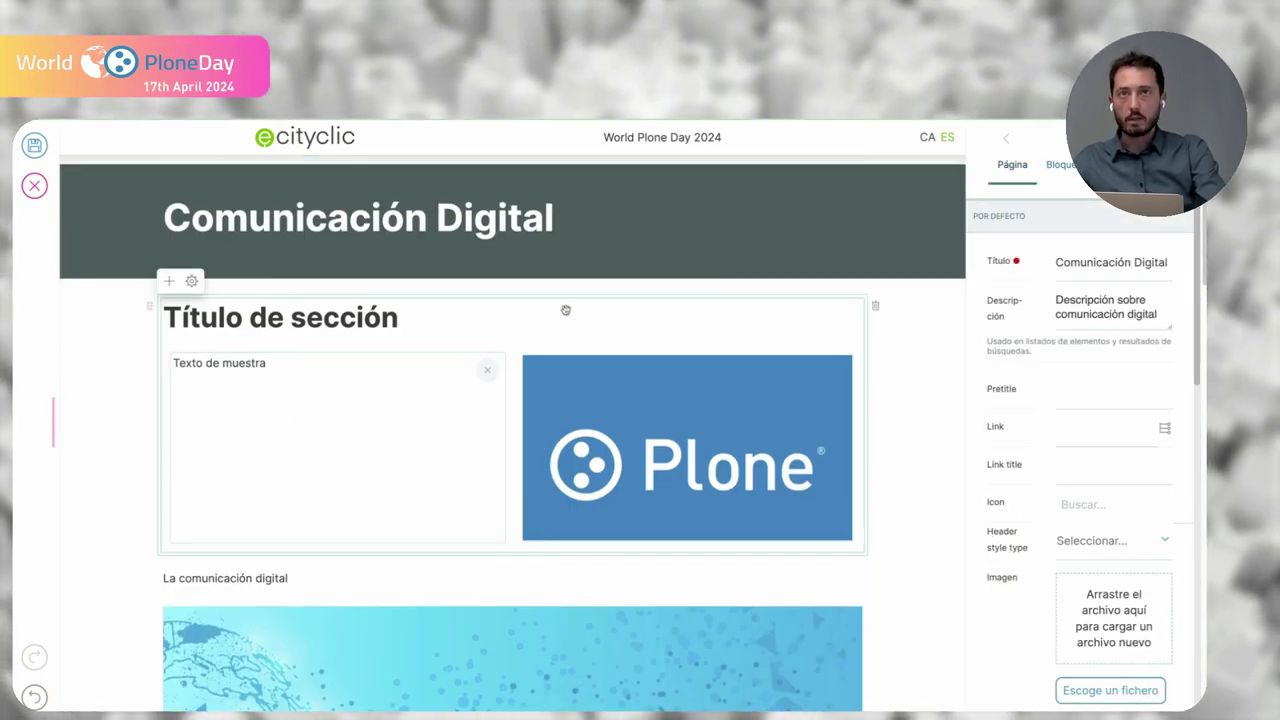
{"action": "left_click", "coordinate": [564, 309]}
{"action": "left_click", "coordinate": [570, 578]}
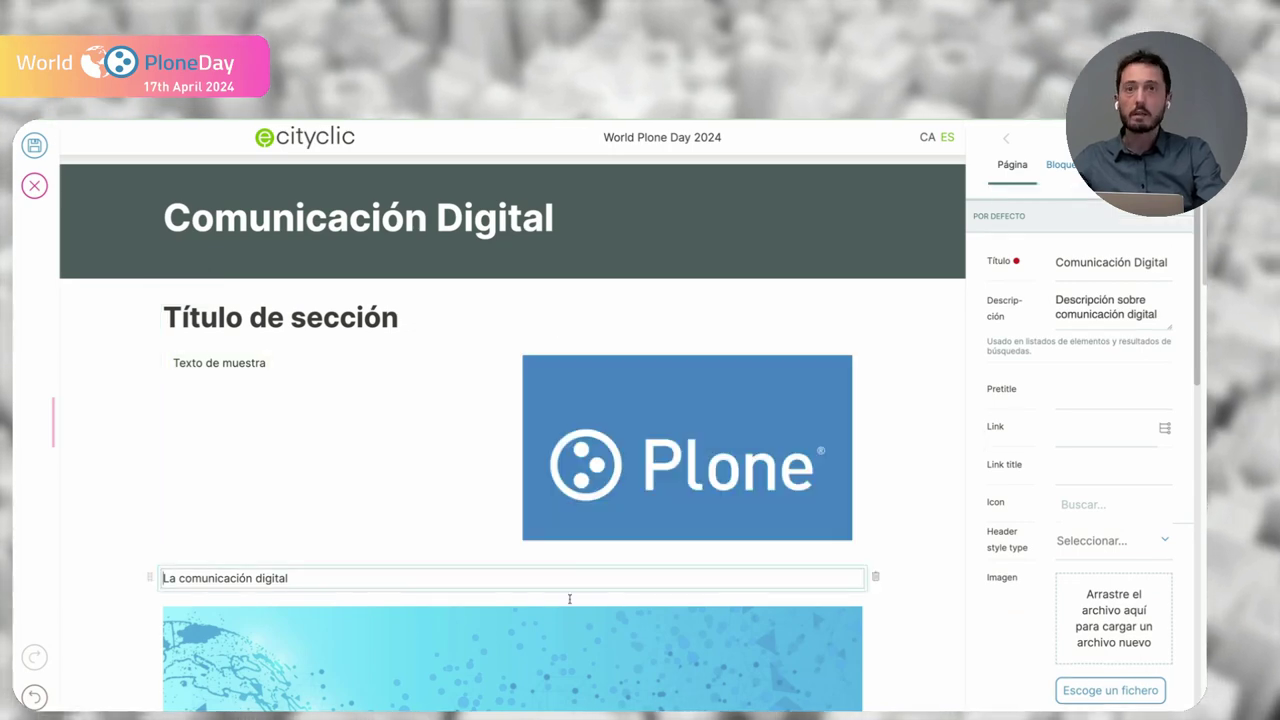
{"action": "left_click", "coordinate": [574, 645]}
{"action": "scroll", "coordinate": [580, 630], "scroll_direction": "down", "scroll_amount": 5}
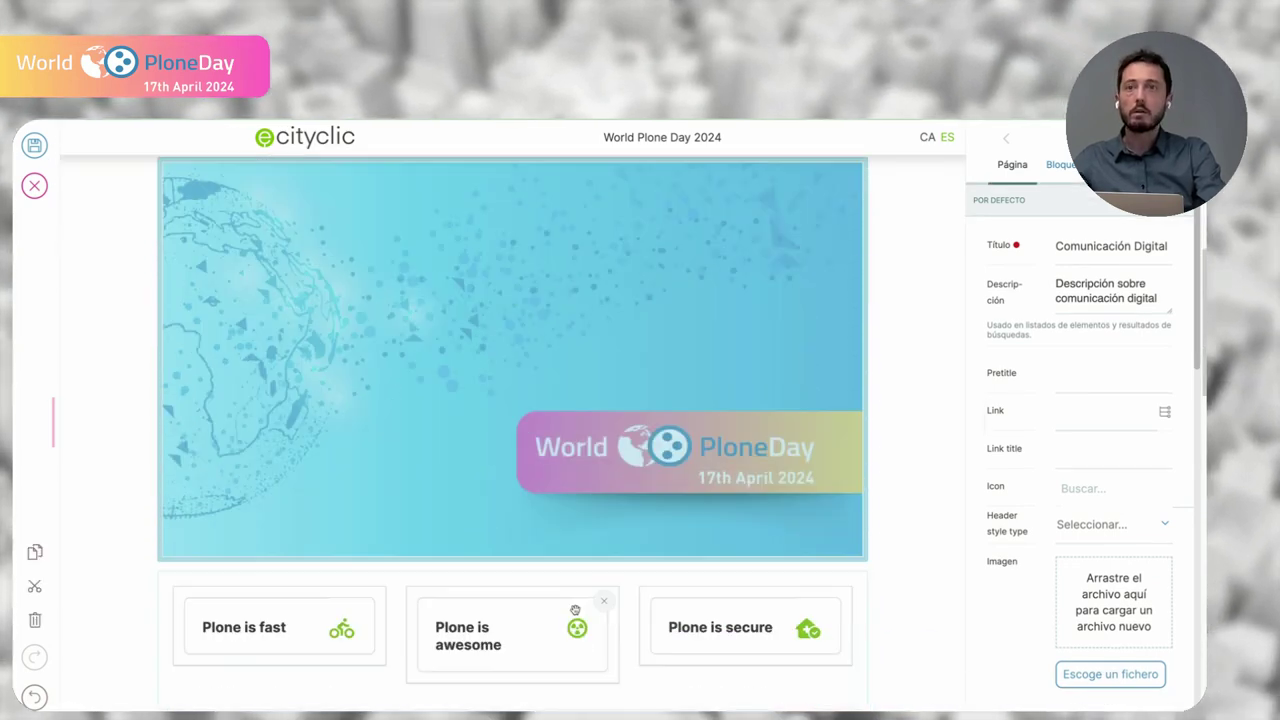
{"action": "left_click", "coordinate": [629, 577]}
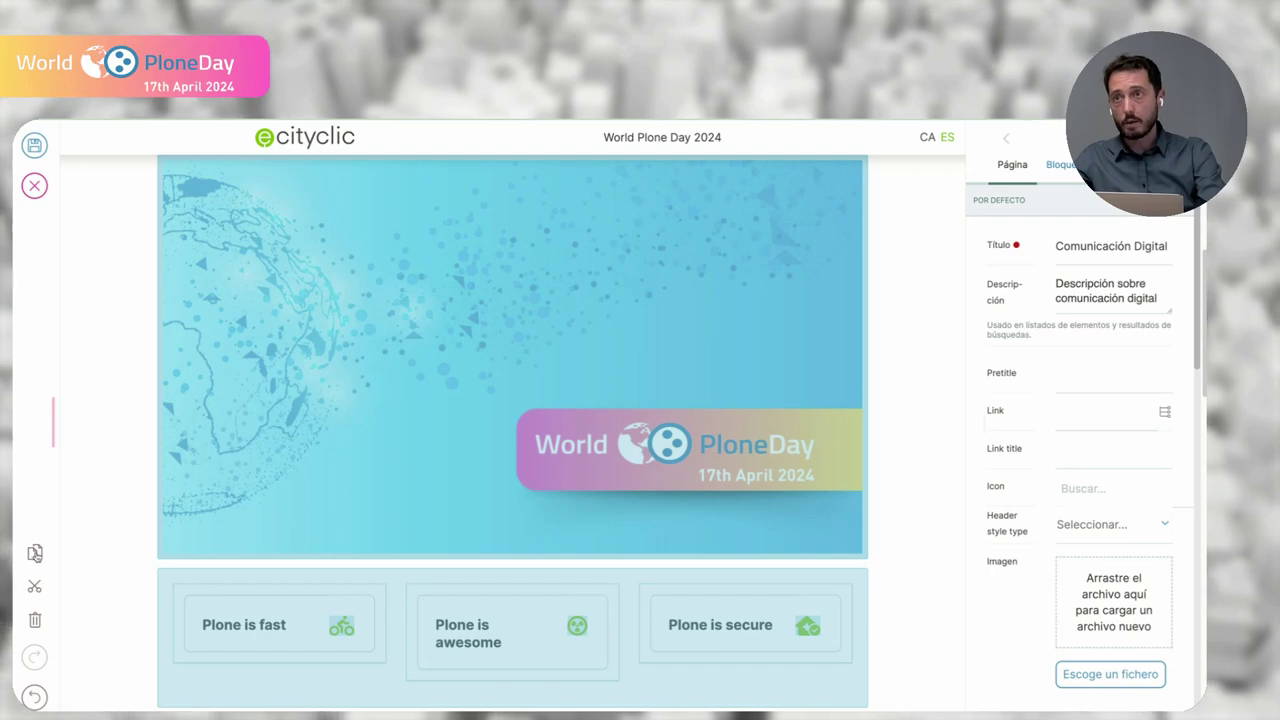
{"action": "left_click", "coordinate": [35, 553]}
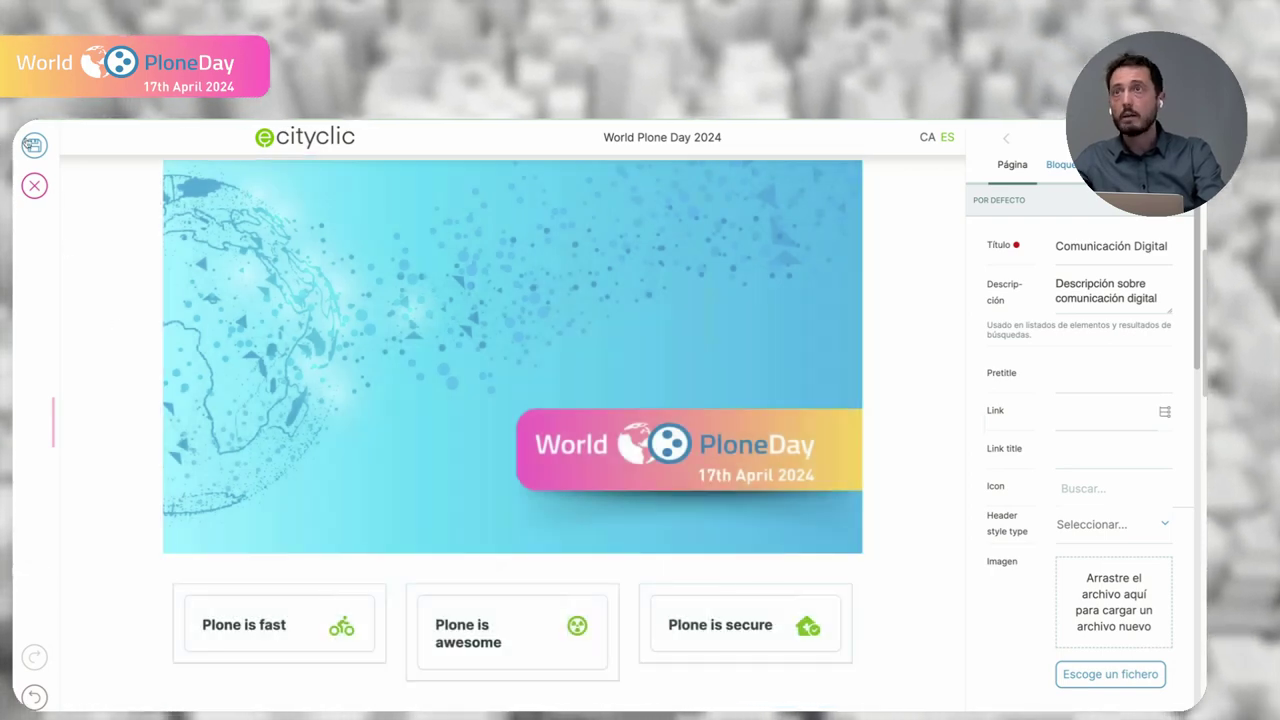
- Save the Comunicación Digital page and go up to World Plone Day 2024
{"action": "left_click", "coordinate": [27, 142]}
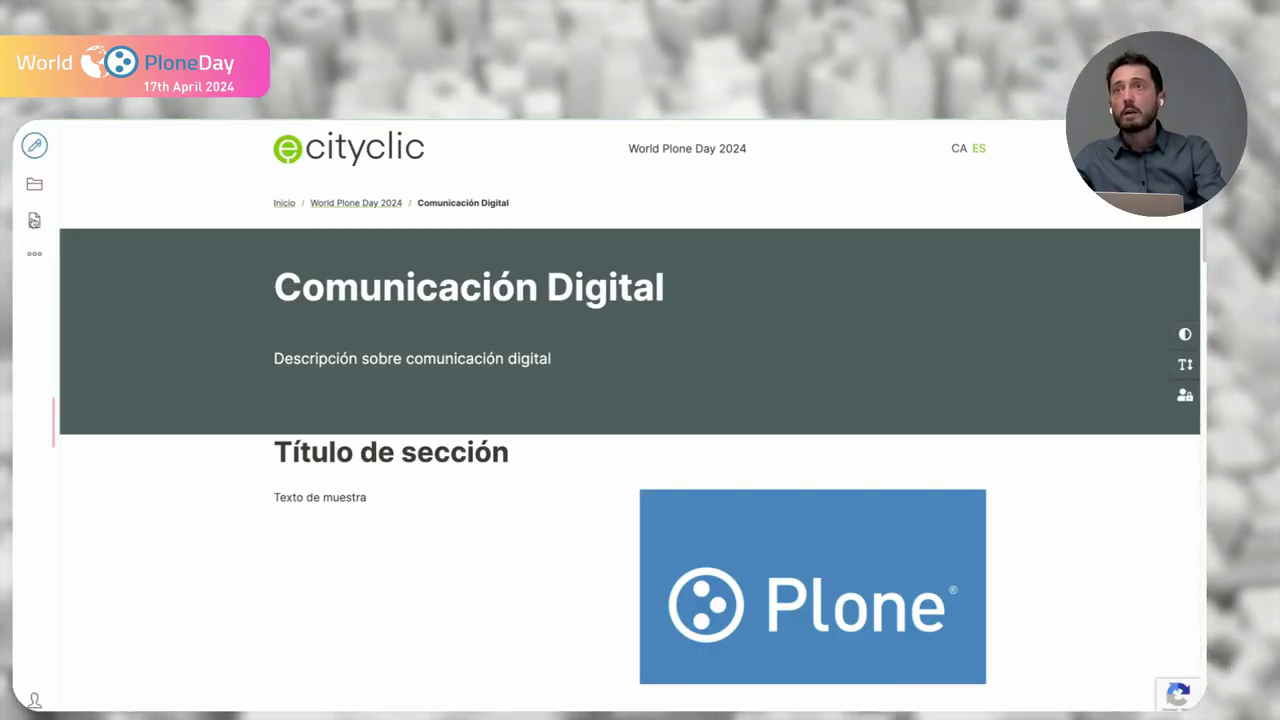
{"action": "left_click", "coordinate": [34, 220]}
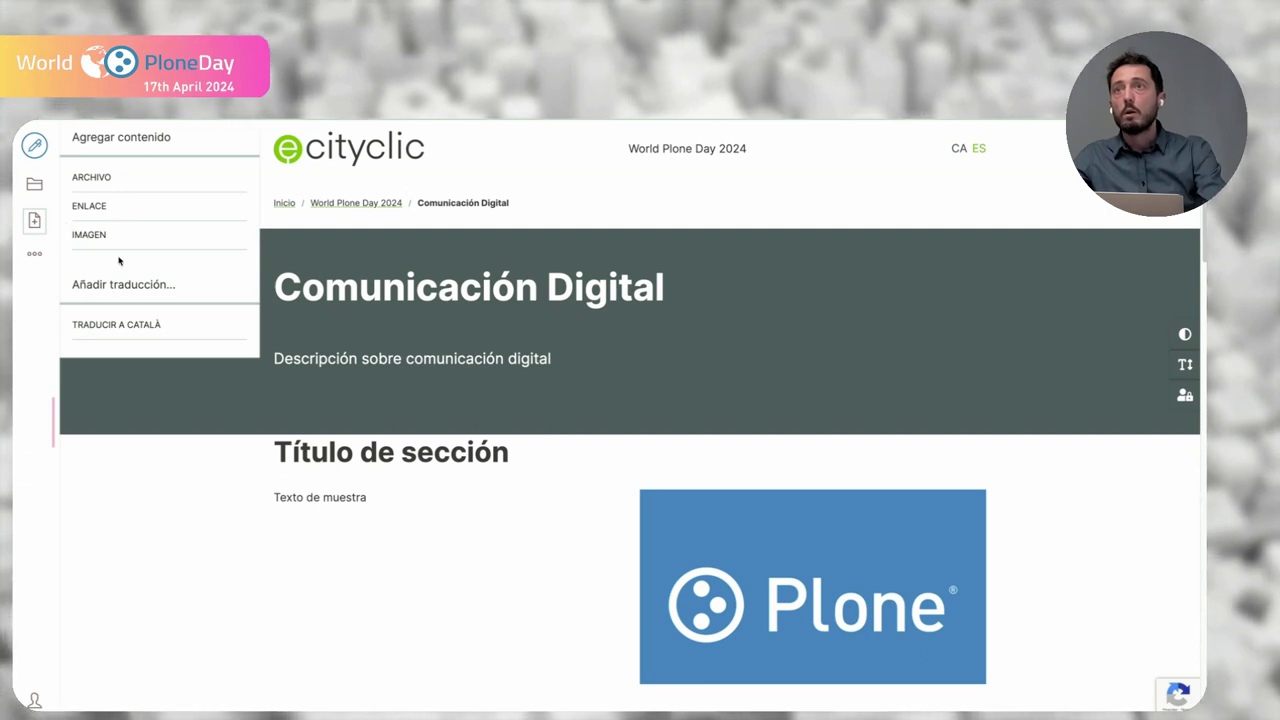
{"action": "left_click", "coordinate": [516, 314]}
{"action": "left_click", "coordinate": [356, 203]}
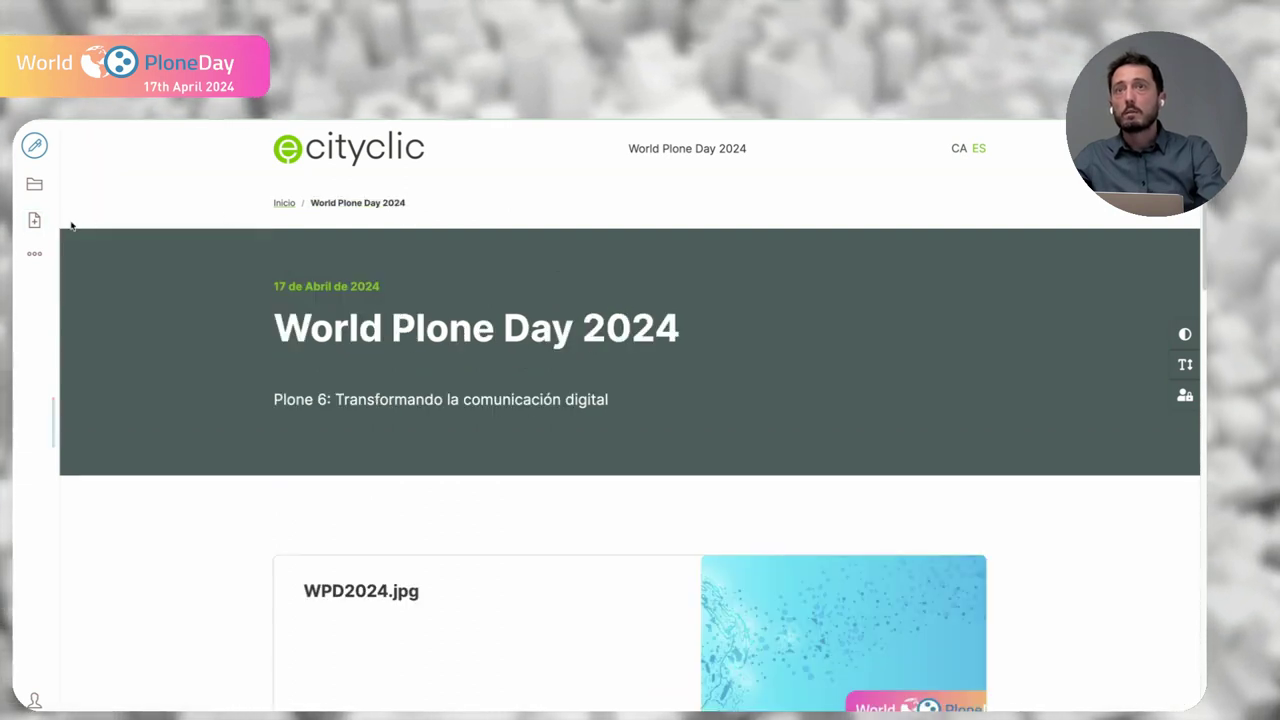
- Start a new Página under World Plone Day 2024
{"action": "left_click", "coordinate": [35, 221]}
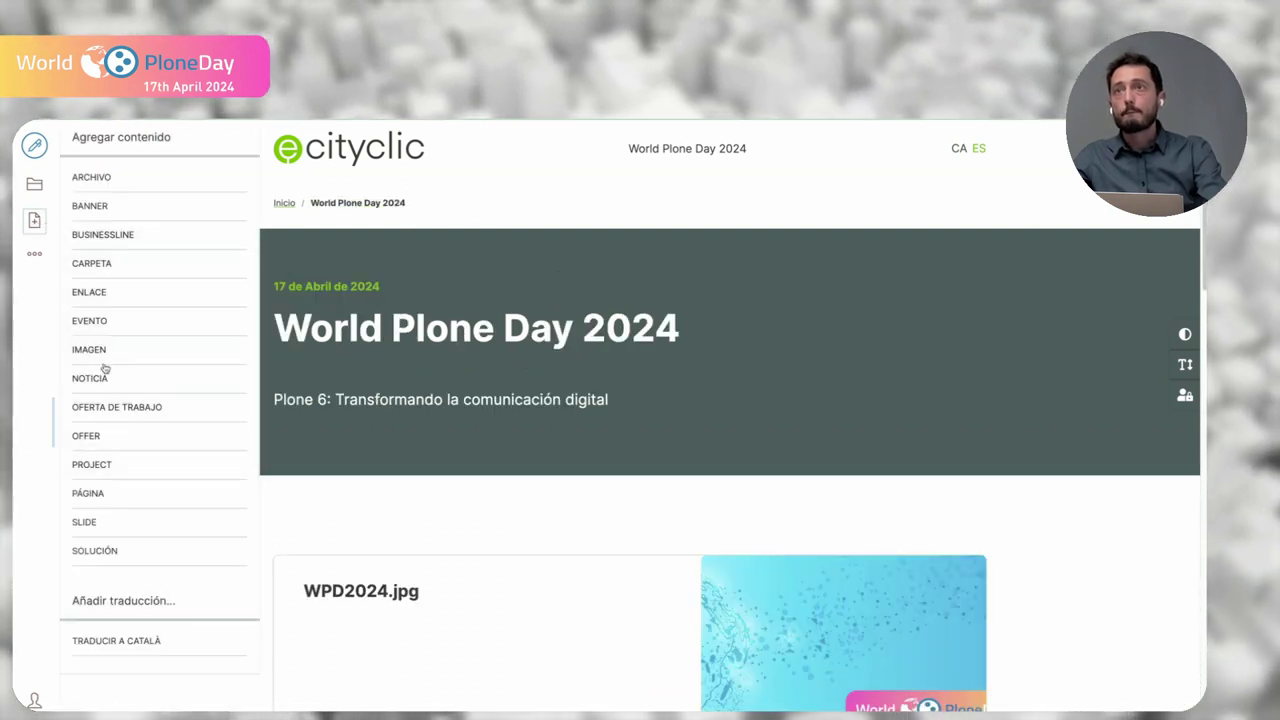
{"action": "left_click", "coordinate": [106, 493]}
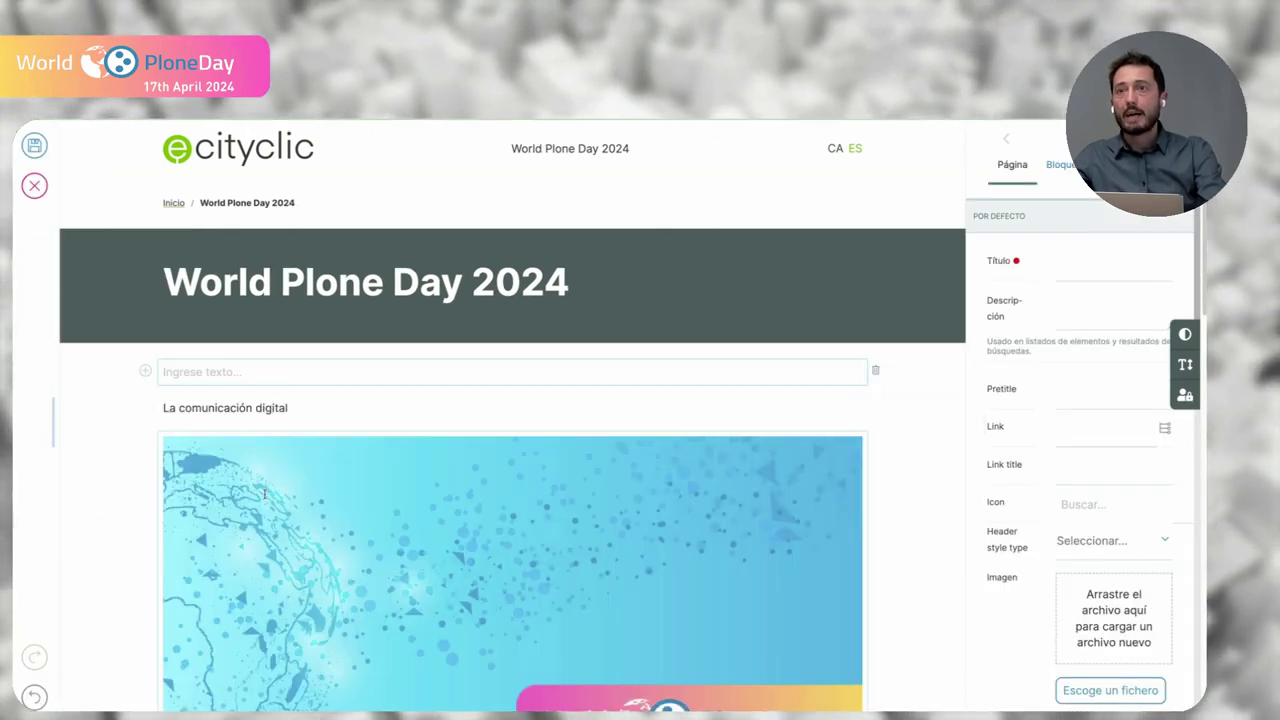
{"action": "scroll", "coordinate": [264, 494], "scroll_direction": "down", "scroll_amount": 3}
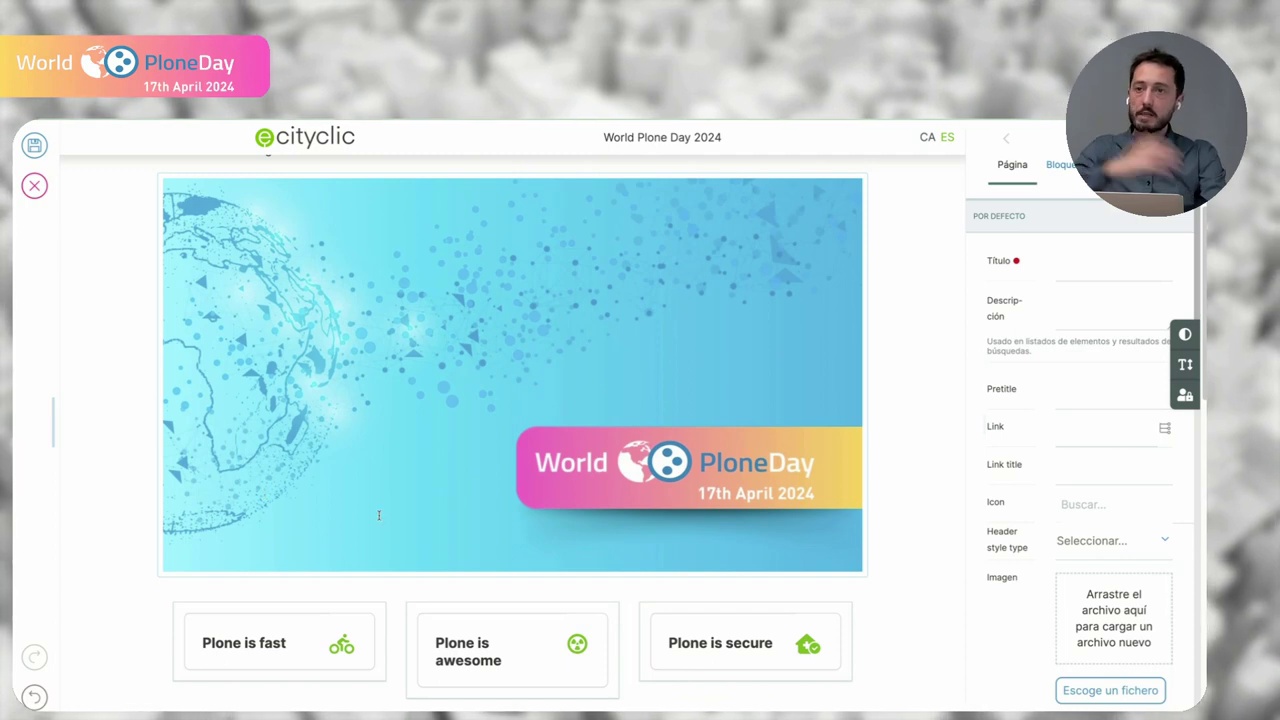
{"action": "scroll", "coordinate": [377, 515], "scroll_direction": "down", "scroll_amount": 1}
{"action": "scroll", "coordinate": [377, 515], "scroll_direction": "down", "scroll_amount": 3}
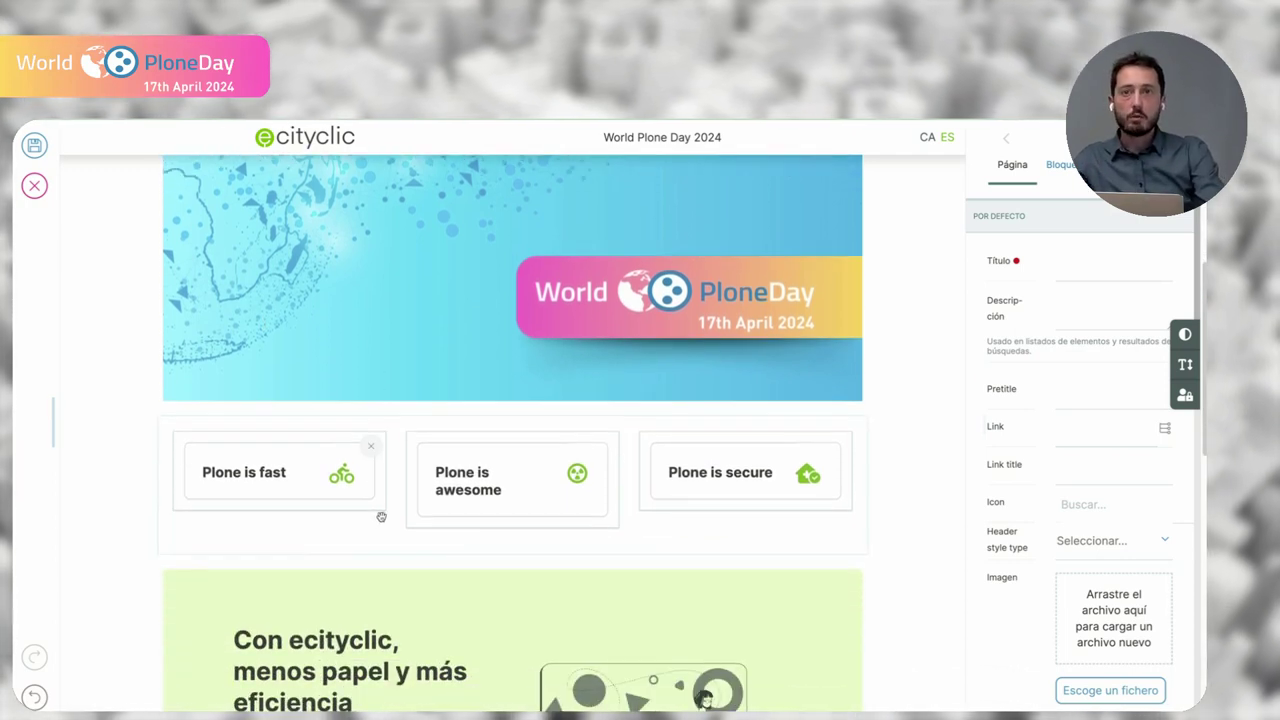
- Delete the Plone feature-cards block, undo the deletion, then discard the new page
{"action": "left_click", "coordinate": [379, 522]}
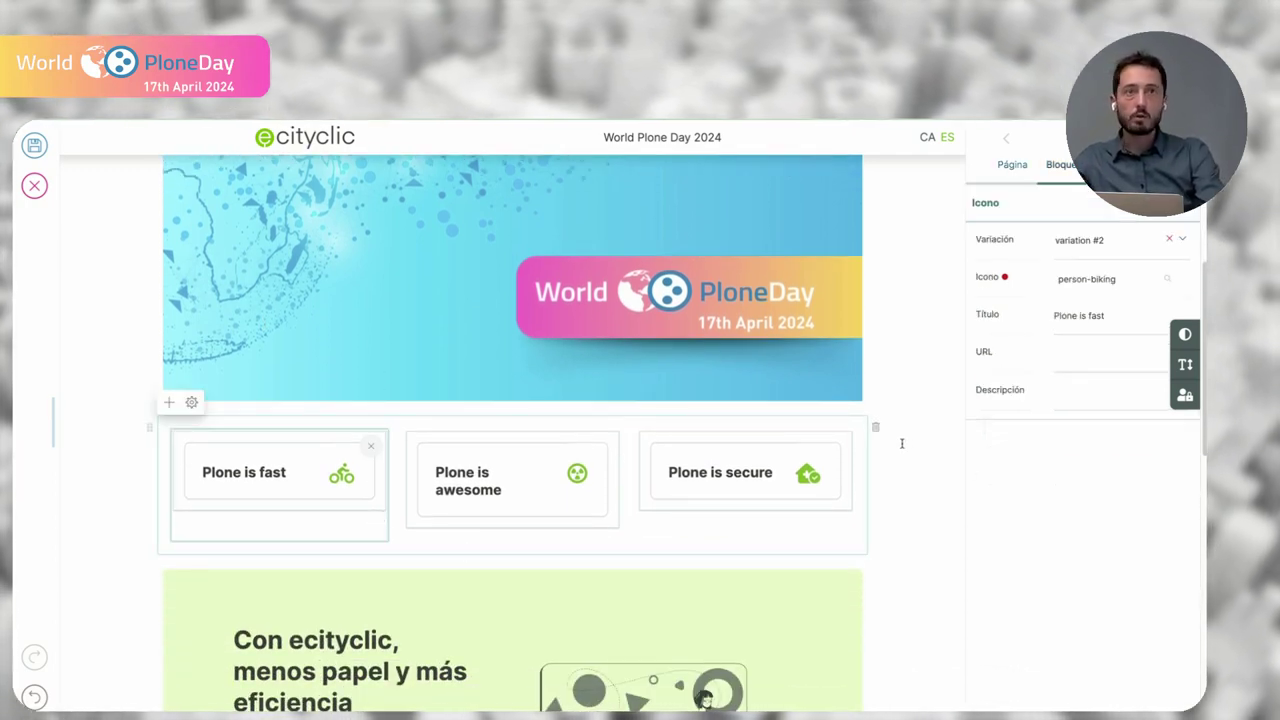
{"action": "left_click", "coordinate": [876, 427]}
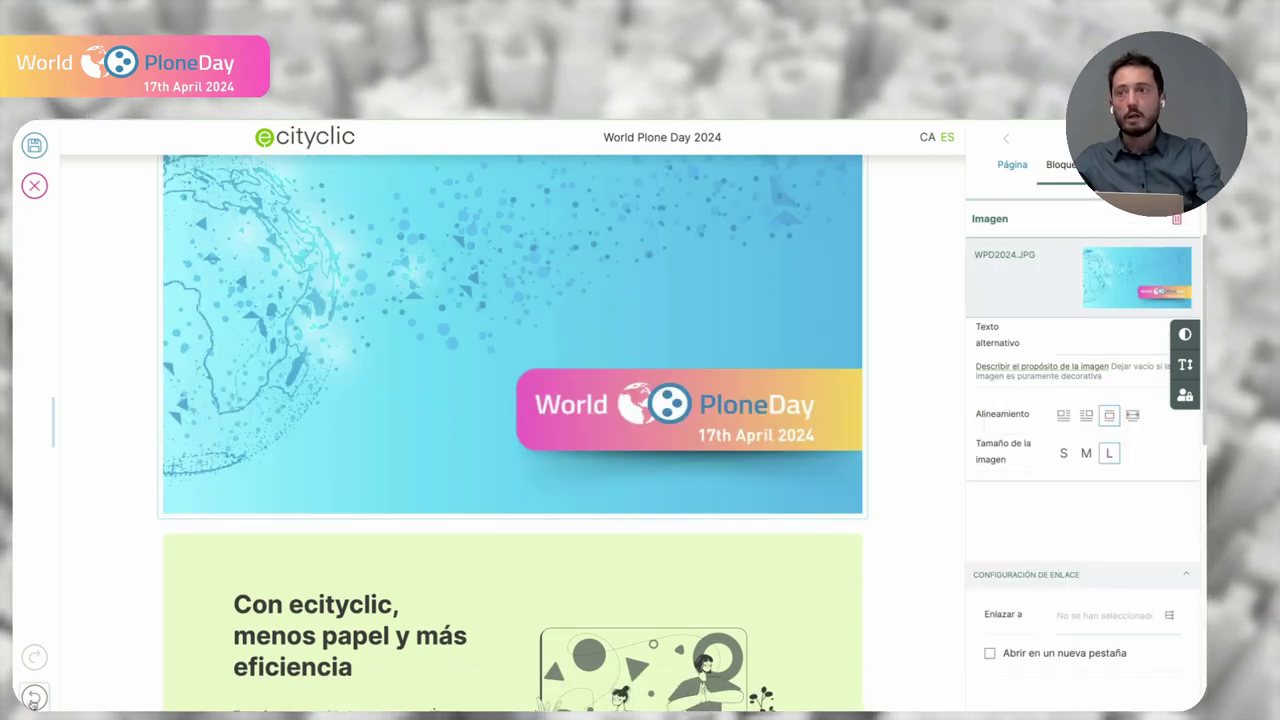
{"action": "left_click", "coordinate": [34, 697]}
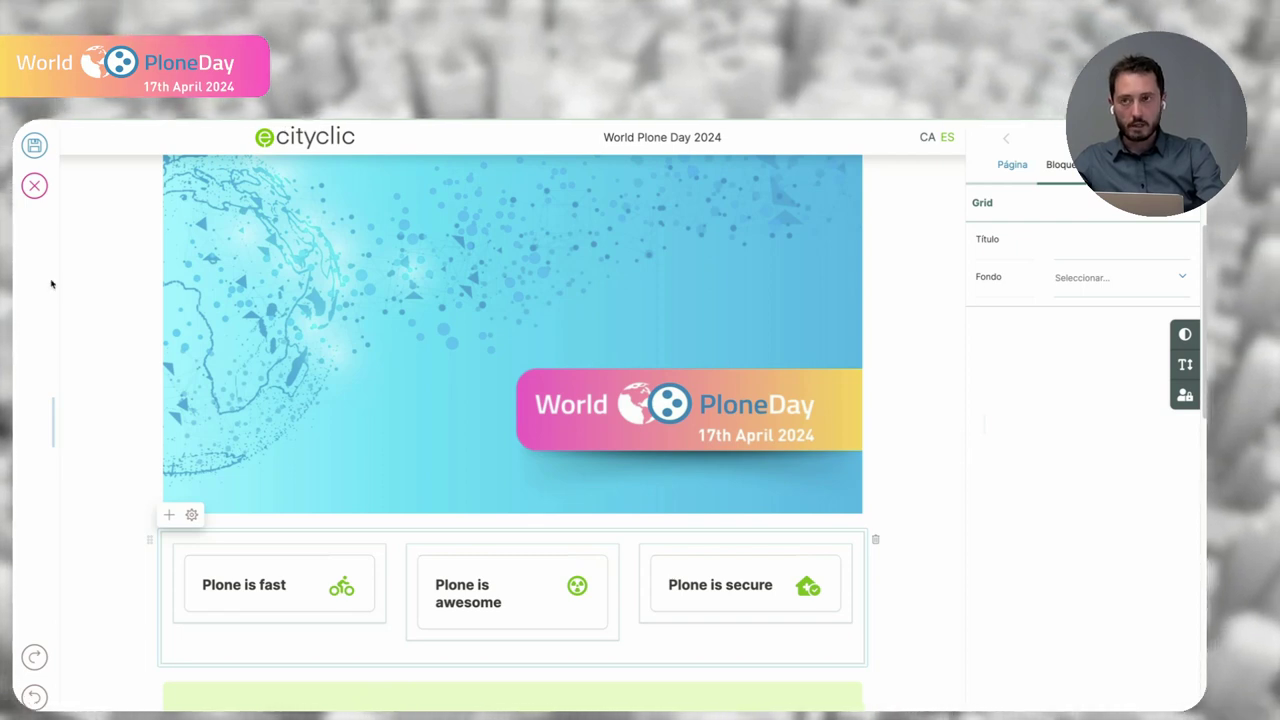
{"action": "left_click", "coordinate": [34, 187]}
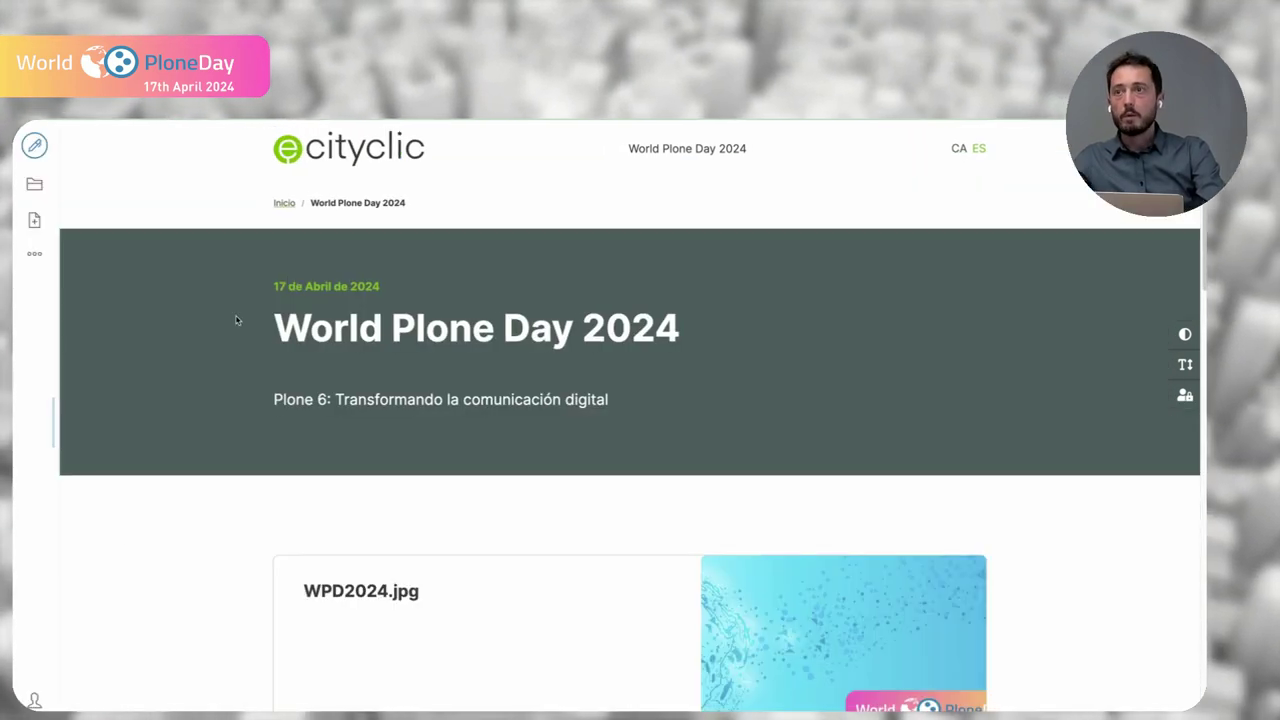
- Open Configuración del sitio and scroll down to the Versiones and Add-ons list
{"action": "left_click", "coordinate": [35, 700]}
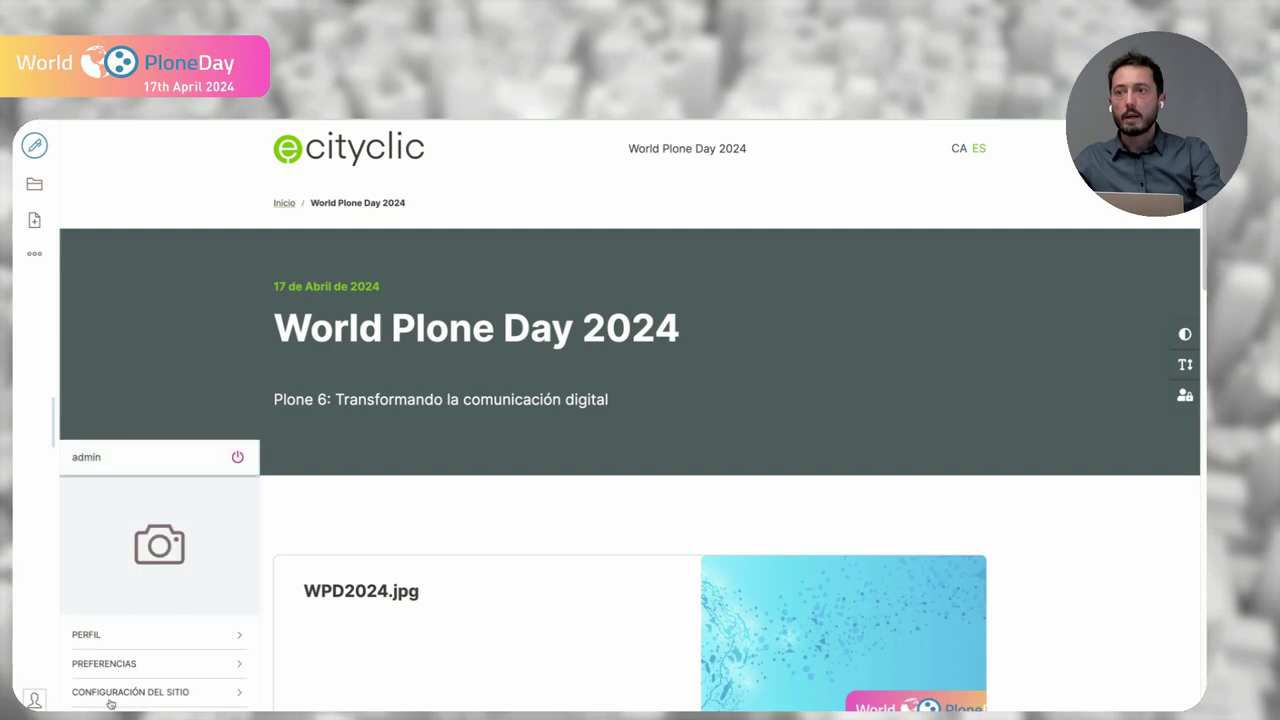
{"action": "left_click", "coordinate": [121, 696]}
{"action": "scroll", "coordinate": [336, 594], "scroll_direction": "down", "scroll_amount": 5}
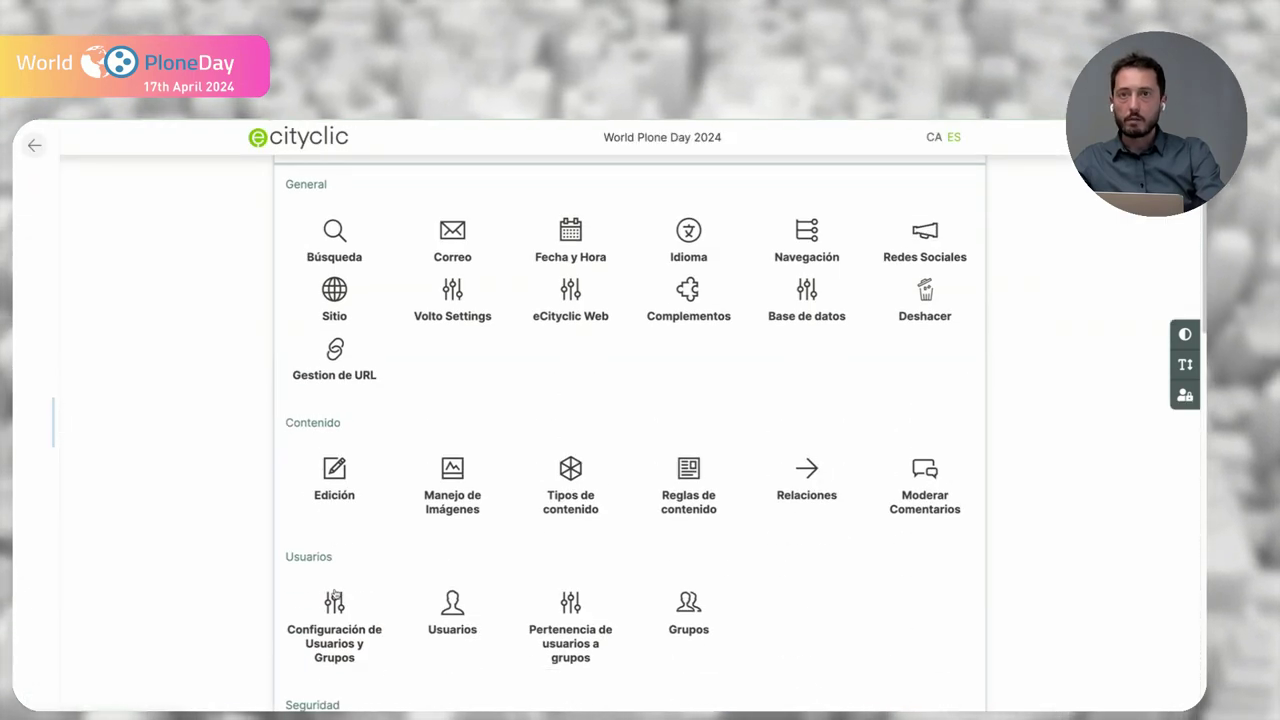
{"action": "scroll", "coordinate": [336, 594], "scroll_direction": "down", "scroll_amount": 6}
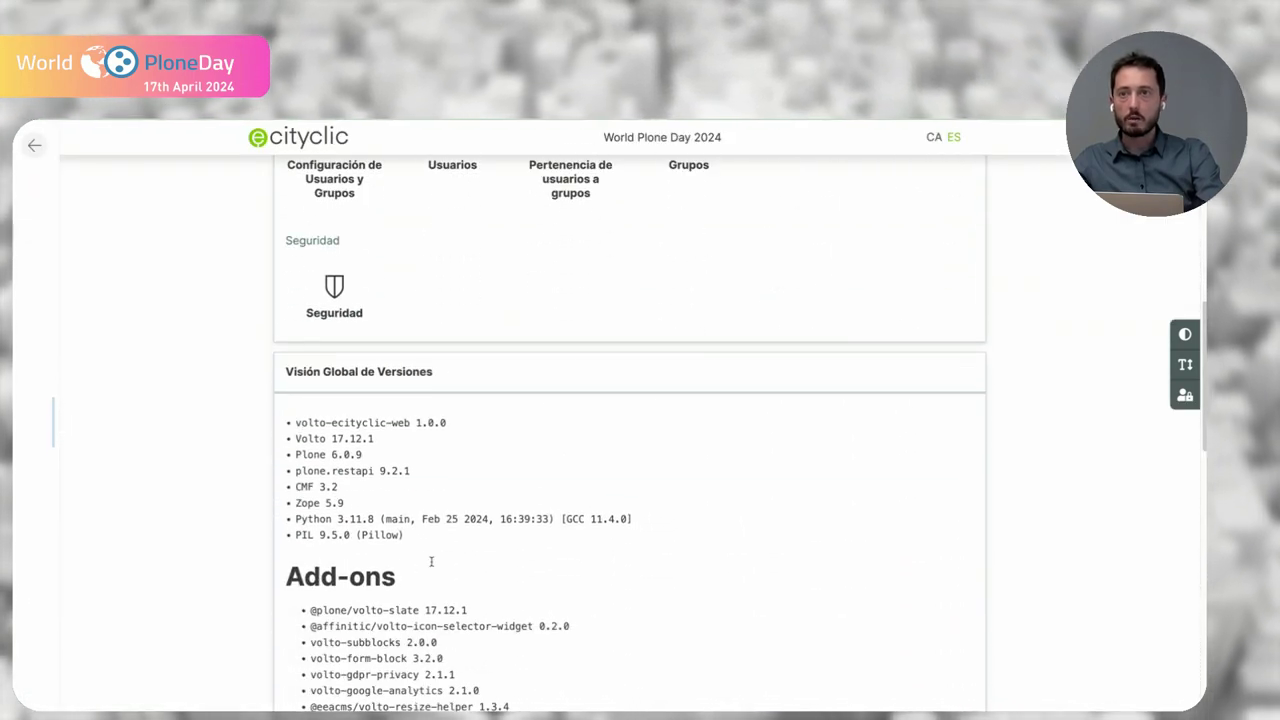
{"action": "scroll", "coordinate": [432, 562], "scroll_direction": "down", "scroll_amount": 2}
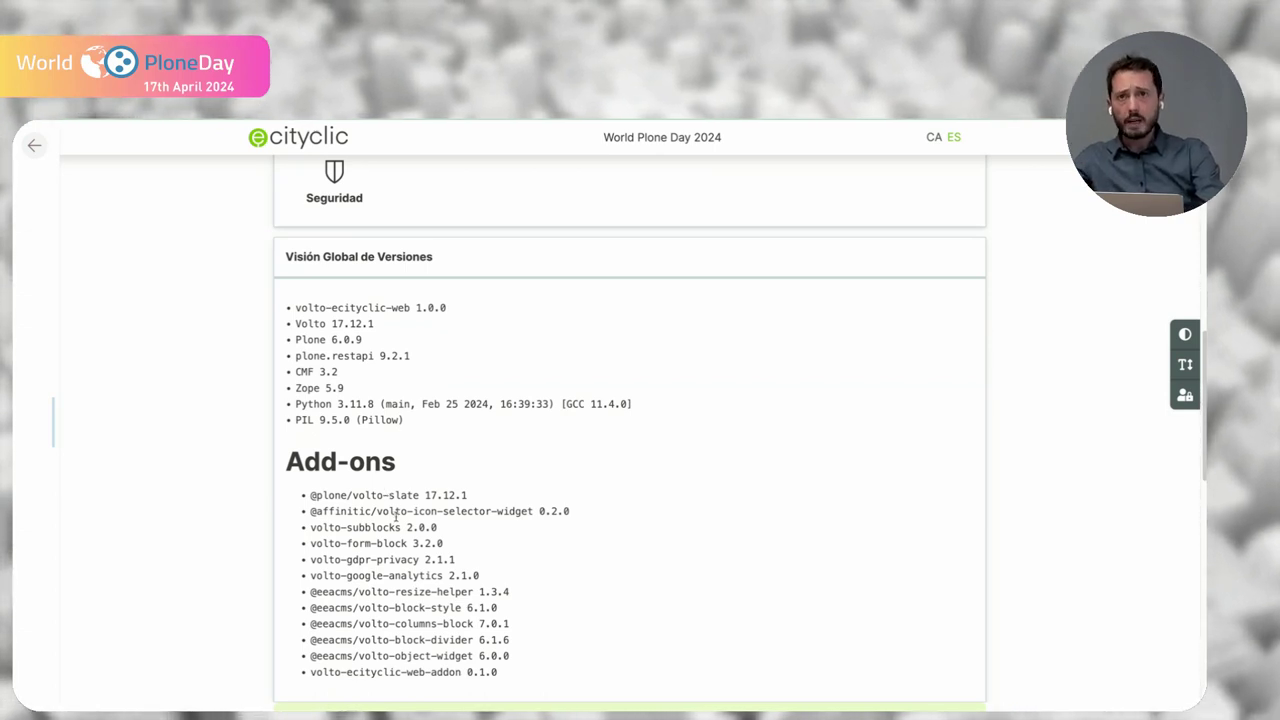
- Highlight the volto-icon-selector-widget, volto-subblocks, volto-gdpr-privacy and eeacms add-ons, then return home
{"action": "left_click_drag", "start_coordinate": [371, 513], "coordinate": [522, 513]}
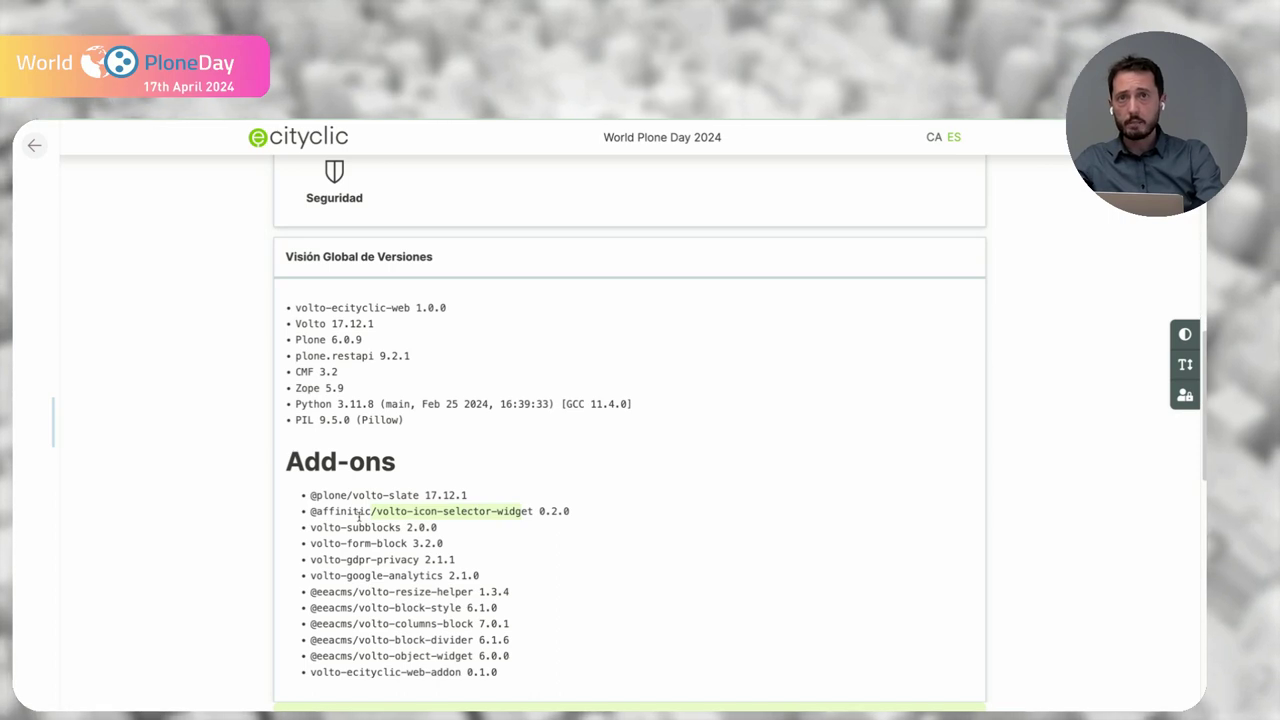
{"action": "left_click_drag", "start_coordinate": [347, 527], "coordinate": [393, 519]}
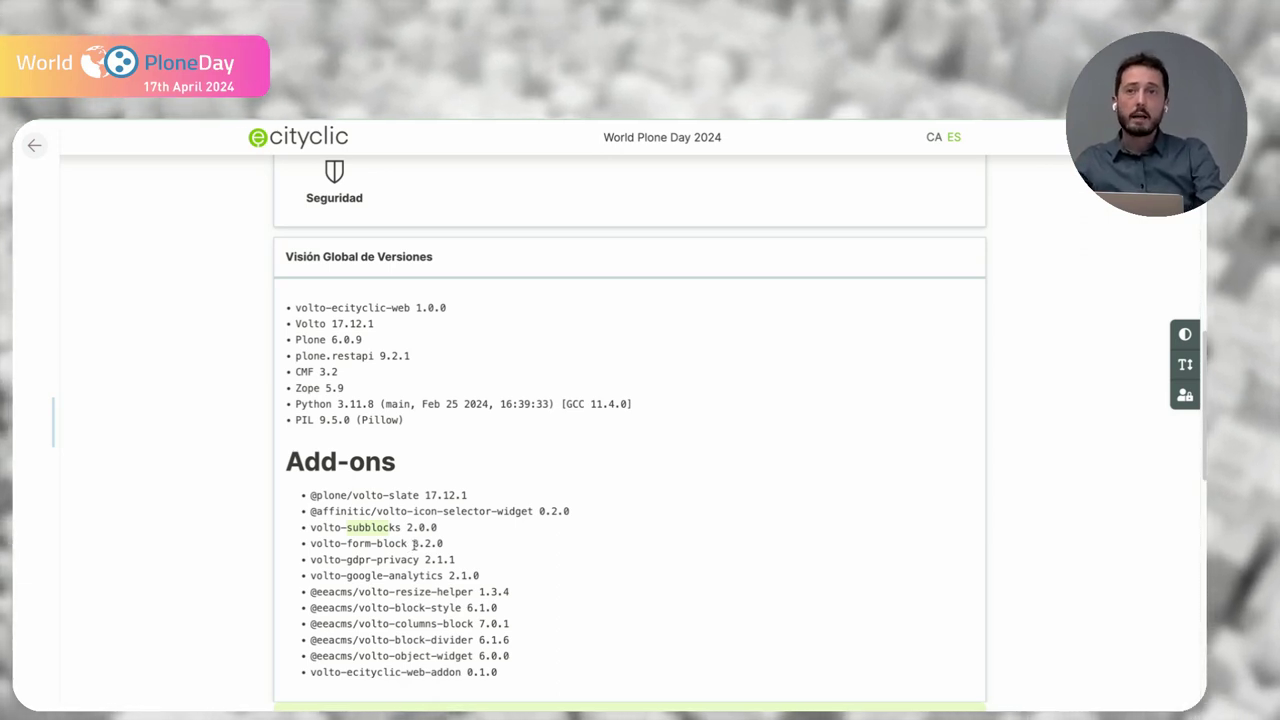
{"action": "left_click_drag", "start_coordinate": [347, 560], "coordinate": [450, 575]}
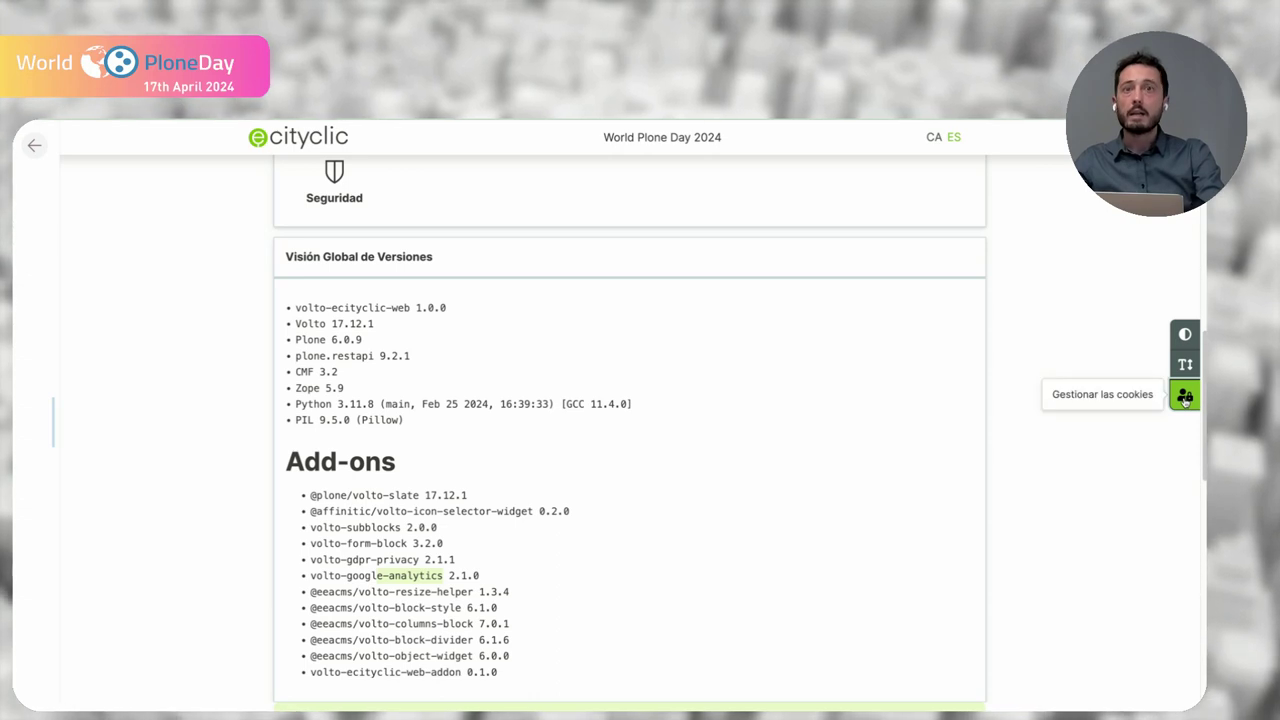
{"action": "left_click", "coordinate": [795, 470]}
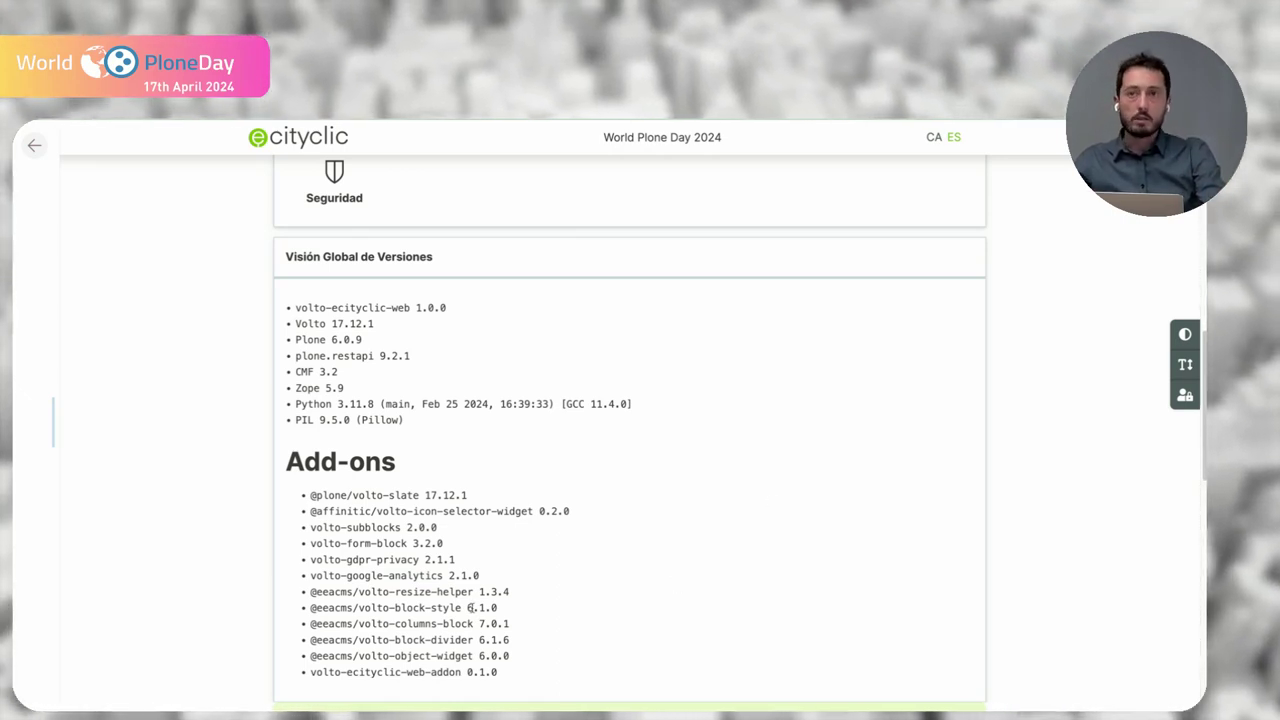
{"action": "left_click_drag", "start_coordinate": [313, 592], "coordinate": [490, 658]}
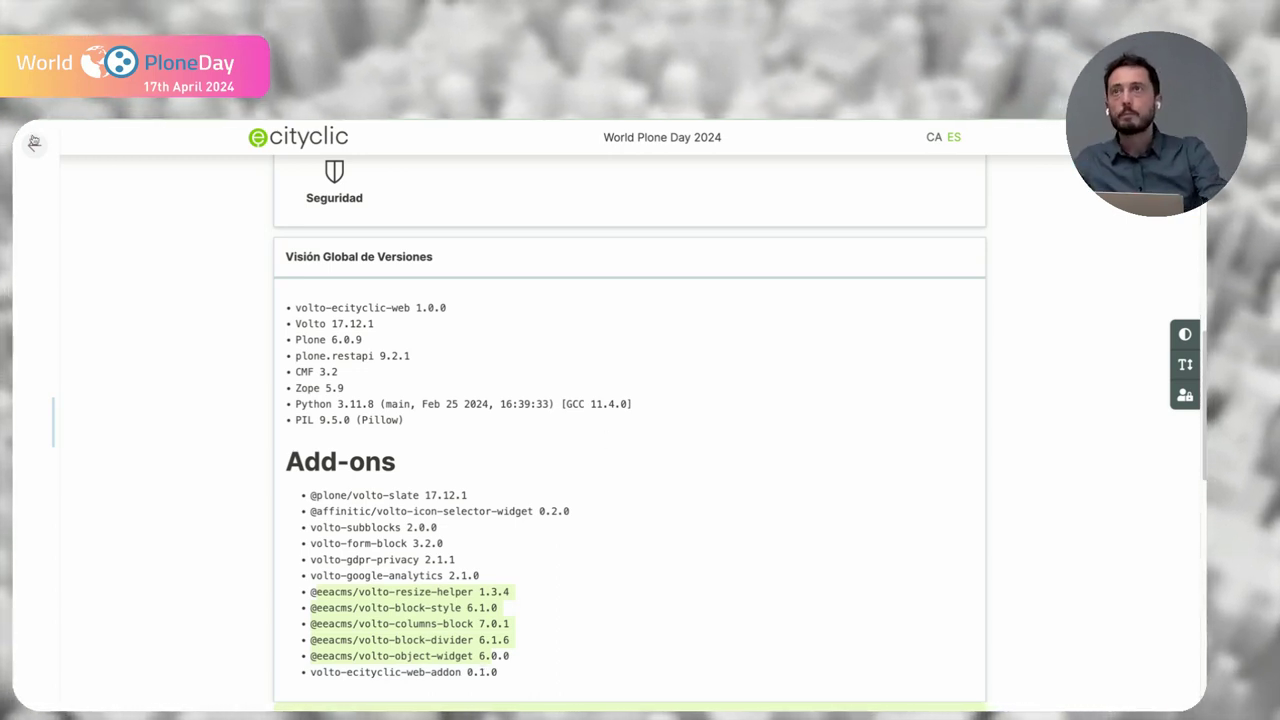
{"action": "left_click", "coordinate": [34, 146]}
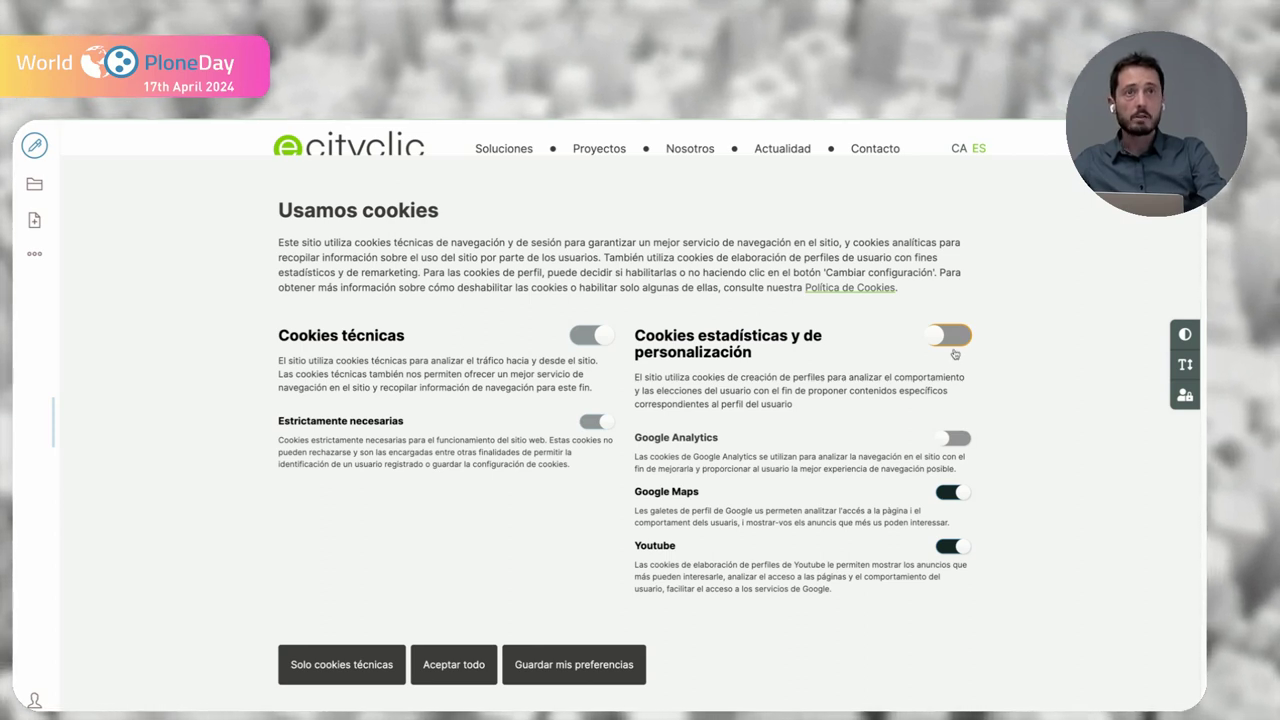
- Enable statistics and personalisation cookies and save the cookie preferences
{"action": "left_click", "coordinate": [950, 340]}
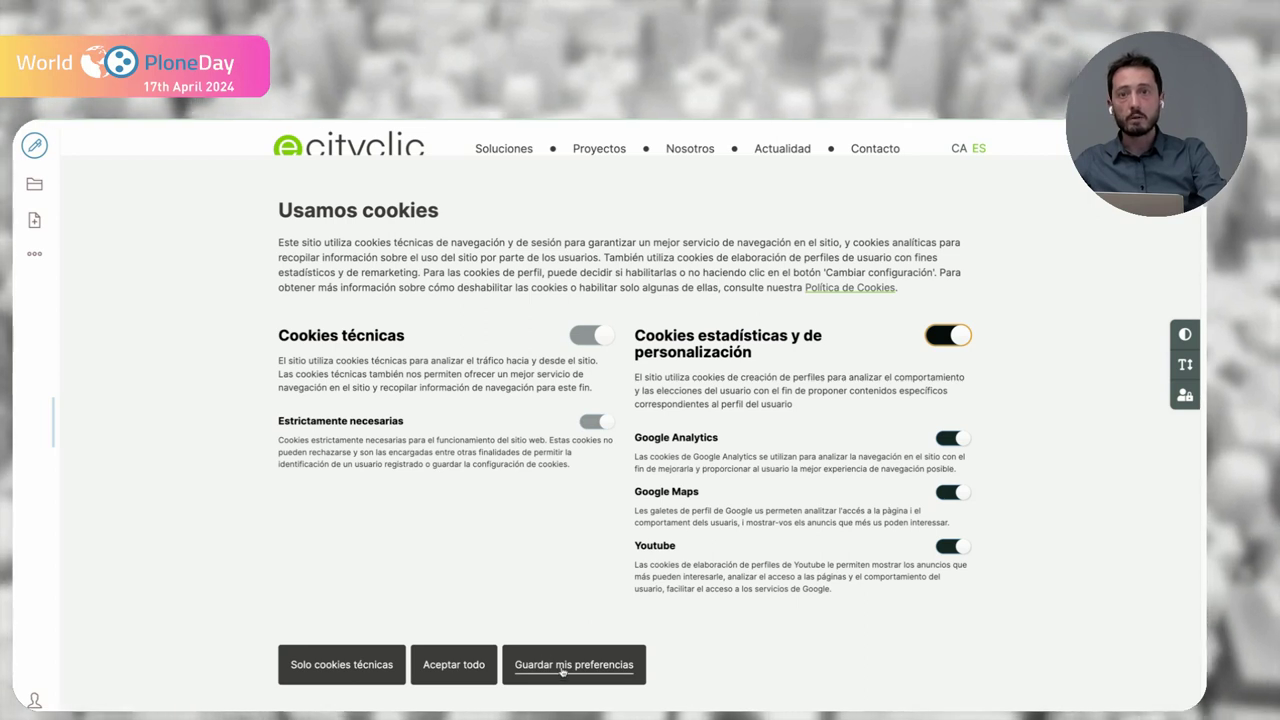
{"action": "left_click", "coordinate": [563, 666]}
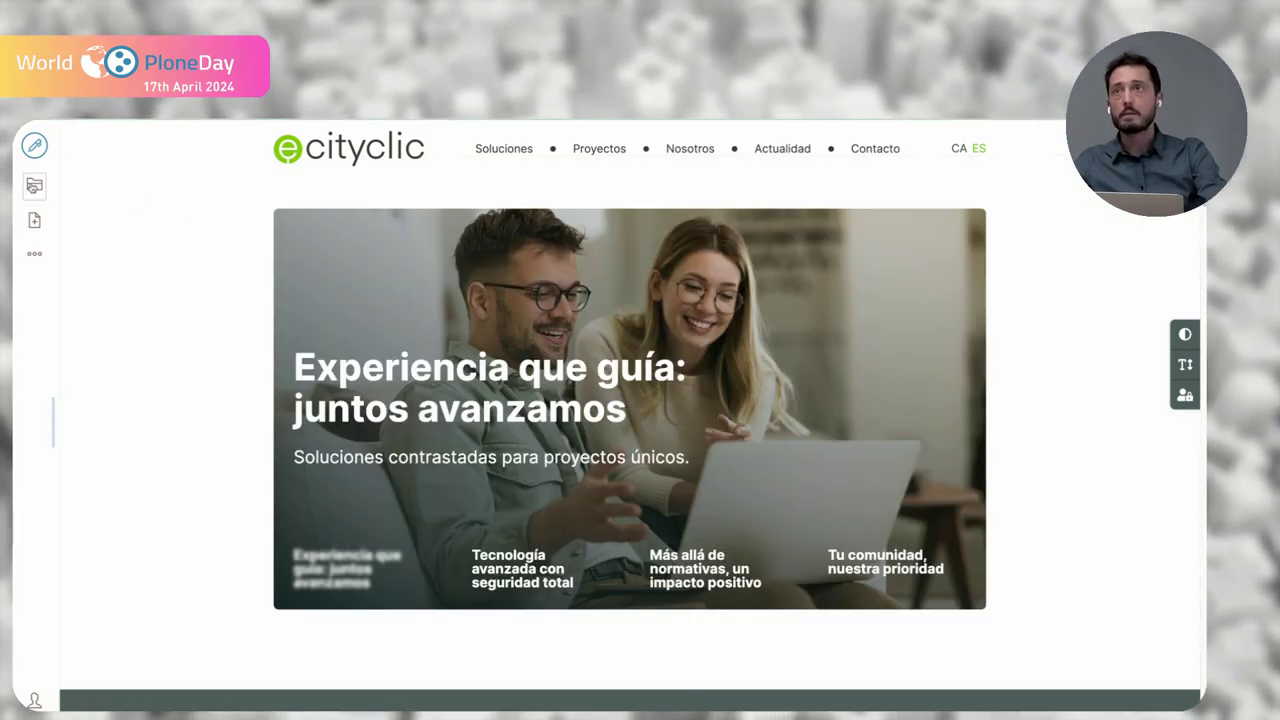
{"action": "left_click", "coordinate": [34, 185]}
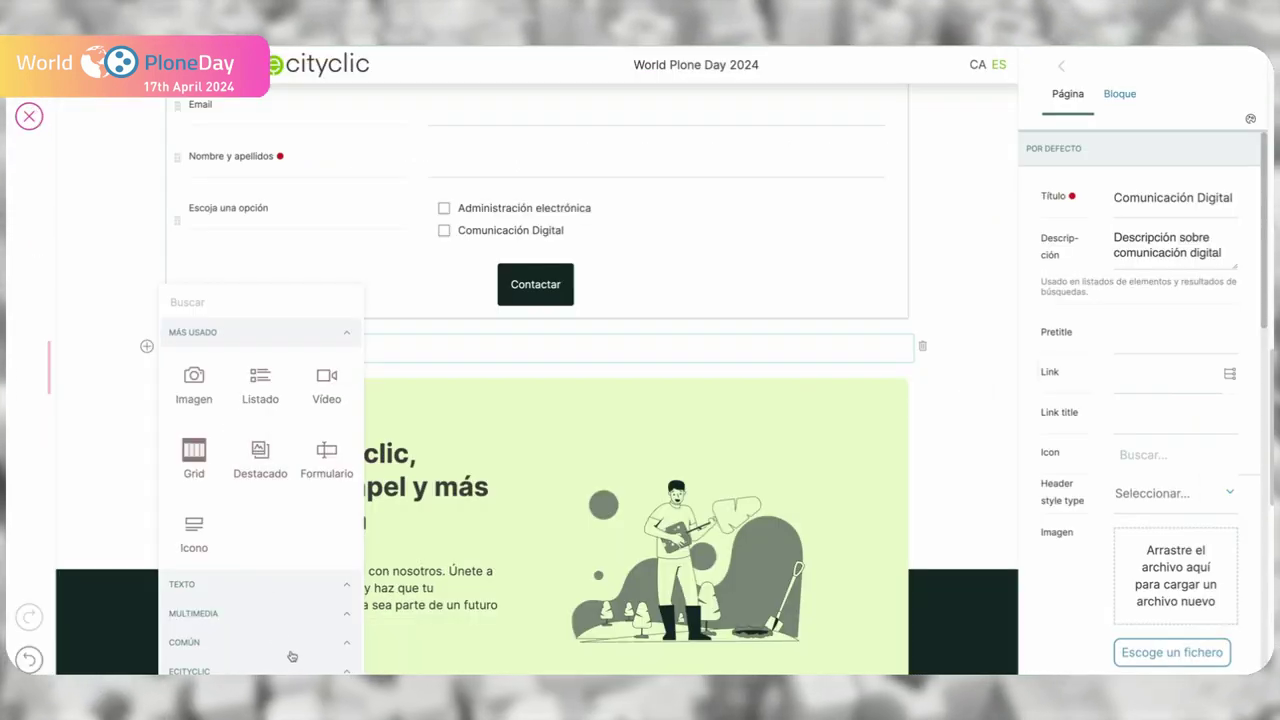
- Insert an ecityclic Client References block below the form, titled 'Referentes ecityclic'
{"action": "left_click", "coordinate": [200, 670]}
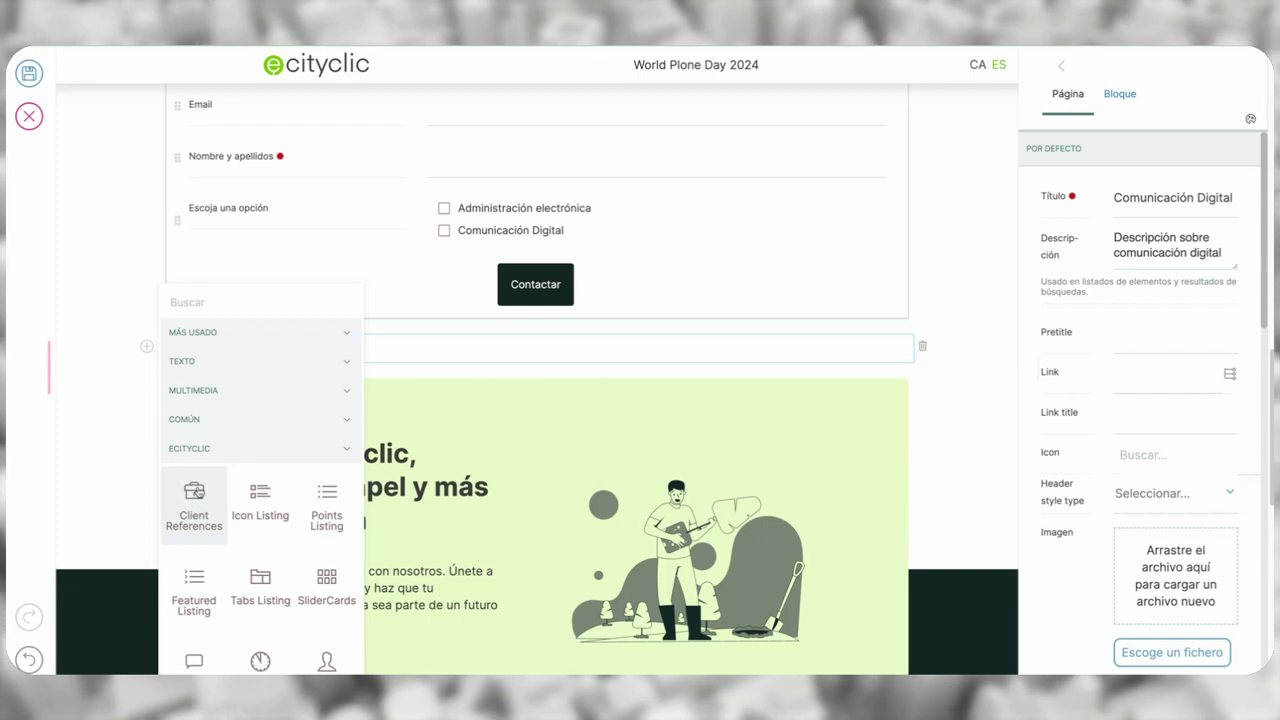
{"action": "left_click", "coordinate": [194, 495]}
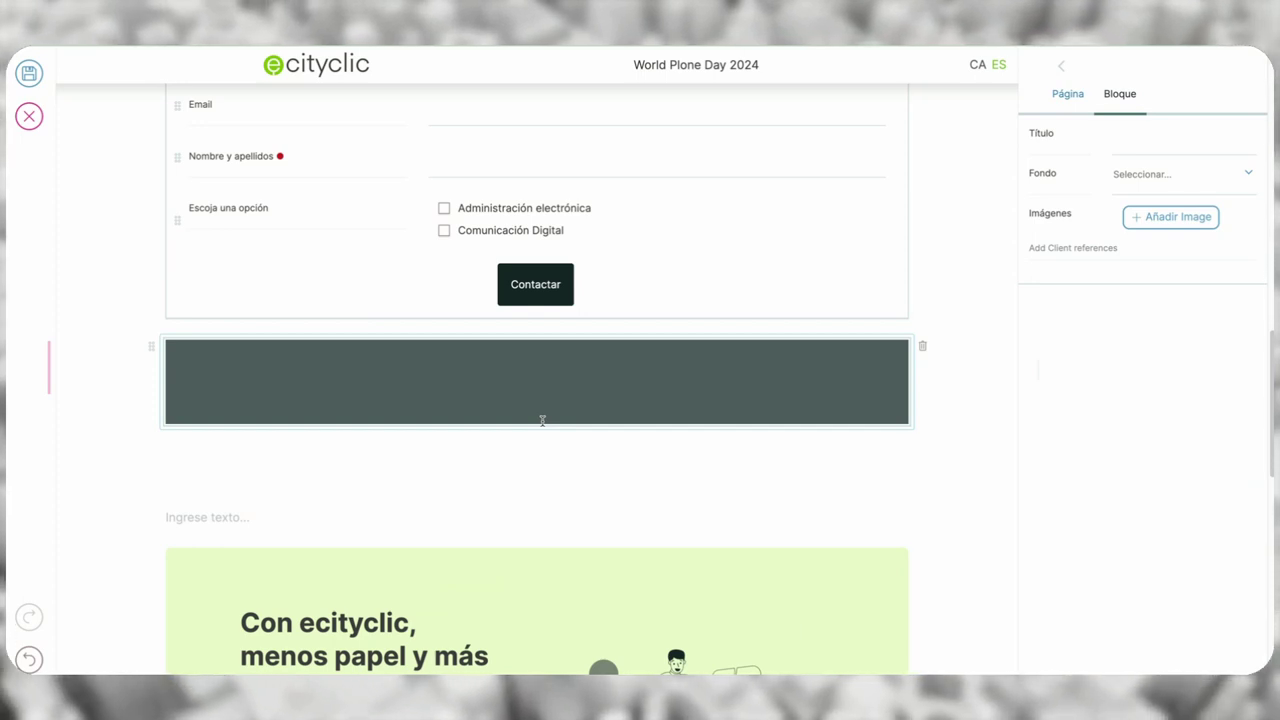
{"action": "left_click", "coordinate": [1133, 146]}
{"action": "type", "text": "Referentes"}
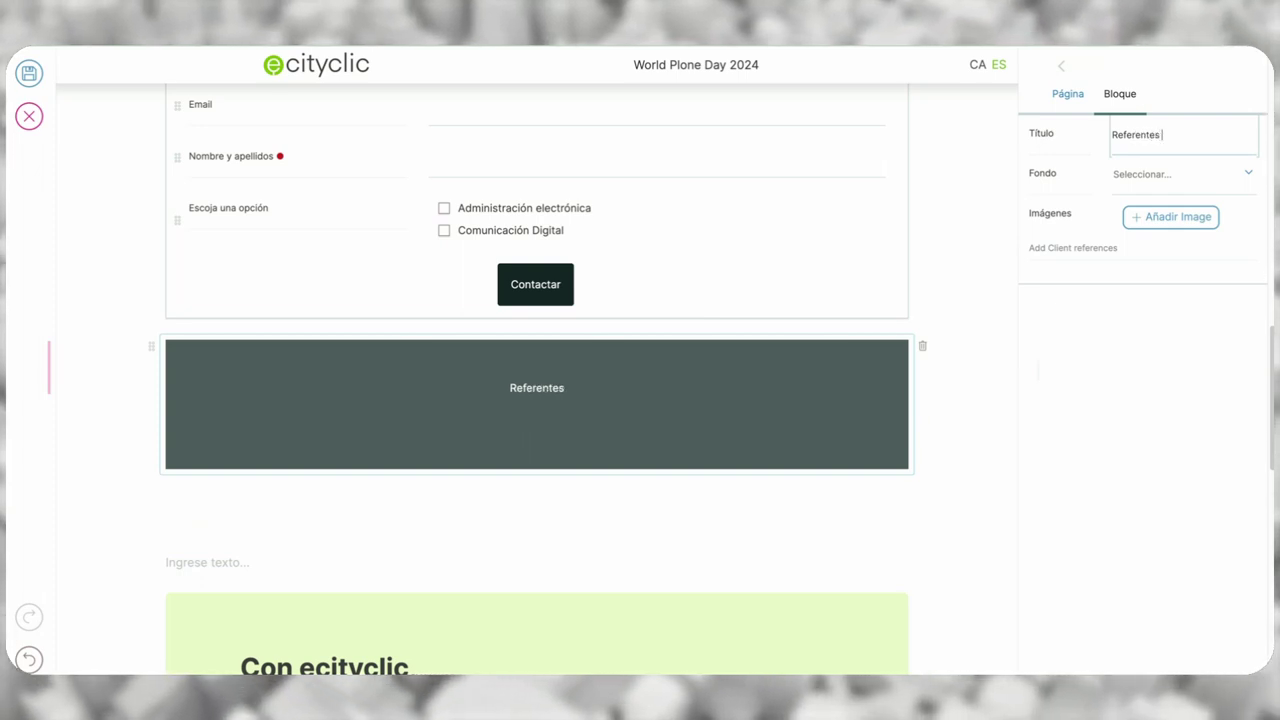
{"action": "type", "text": " ecityclic"}
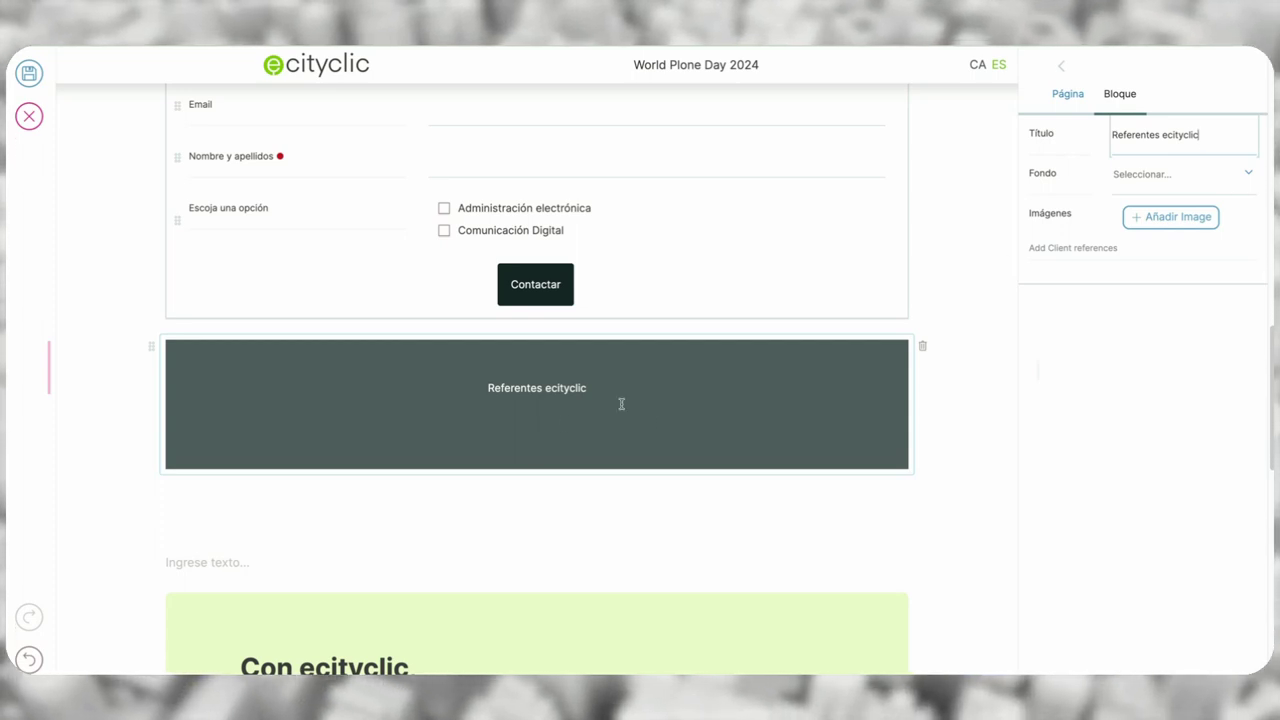
- Set the references block's Fondo to Background 1
{"action": "left_click", "coordinate": [1210, 188]}
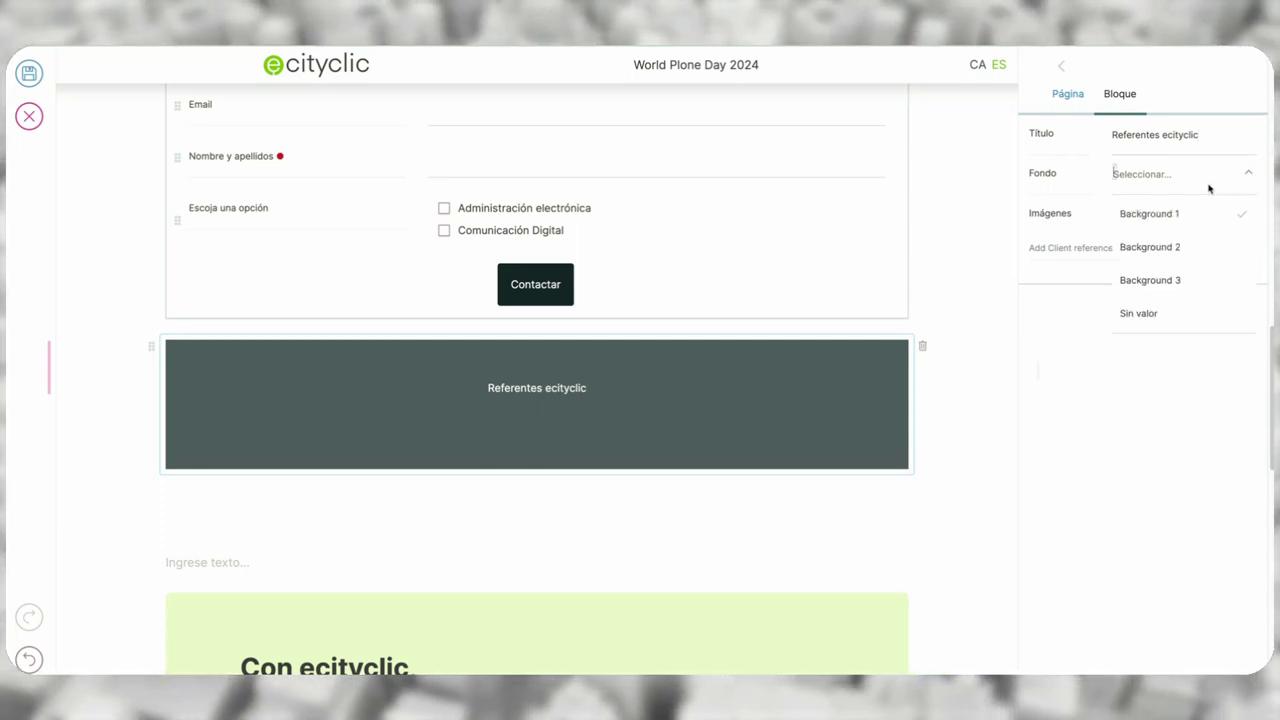
{"action": "left_click", "coordinate": [1168, 281]}
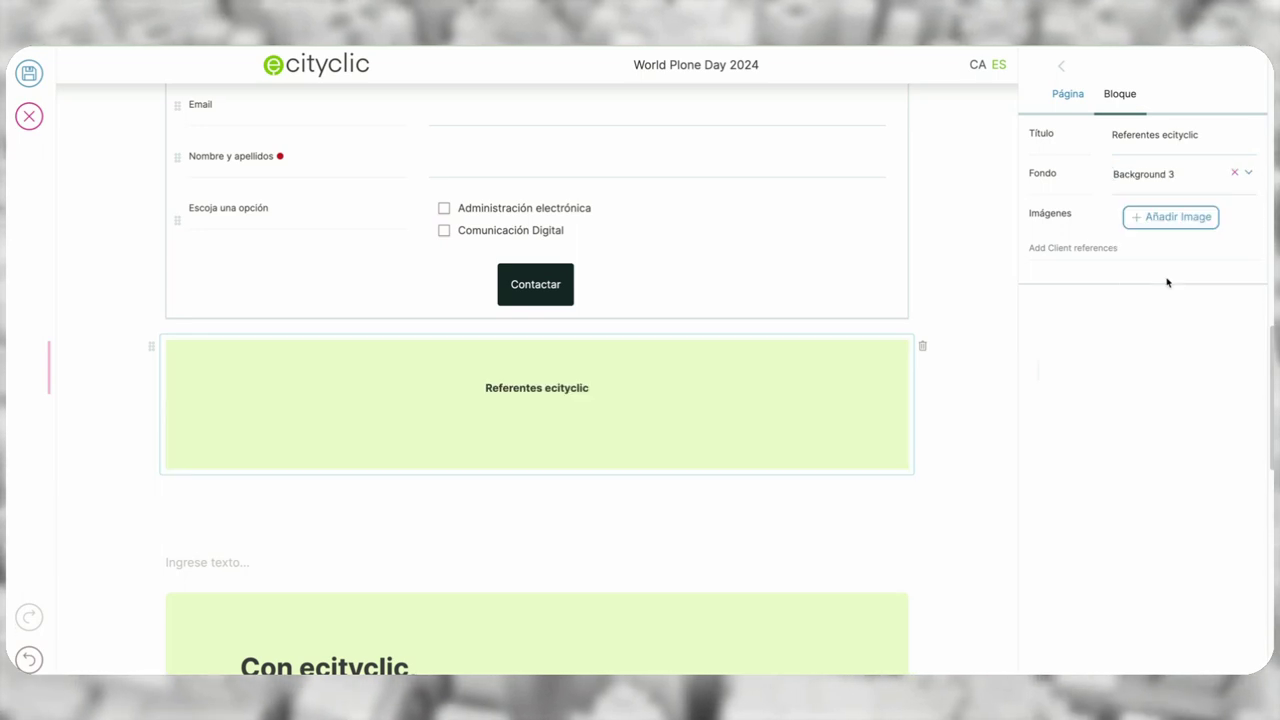
{"action": "left_click", "coordinate": [1171, 185]}
{"action": "left_click", "coordinate": [1170, 214]}
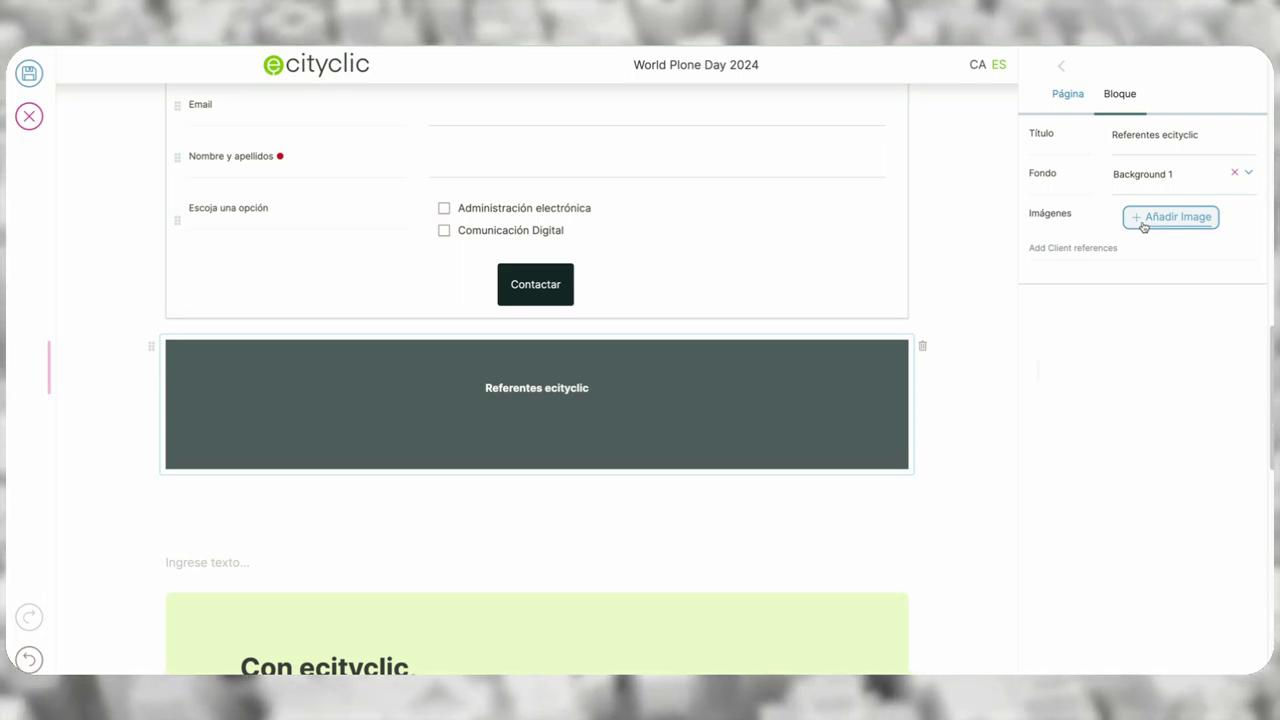
- Add three LOGO.svg images from the WPD24 folder to the Referentes block
{"action": "left_click", "coordinate": [1144, 227]}
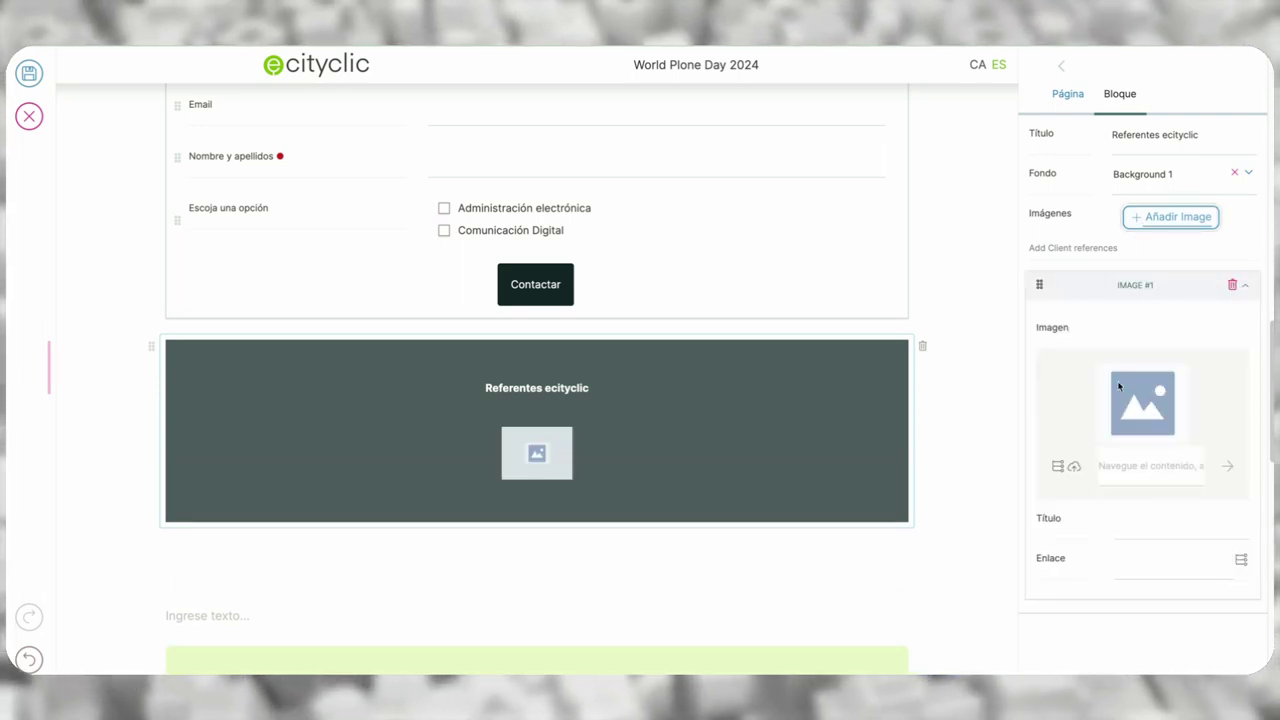
{"action": "left_click", "coordinate": [1075, 468]}
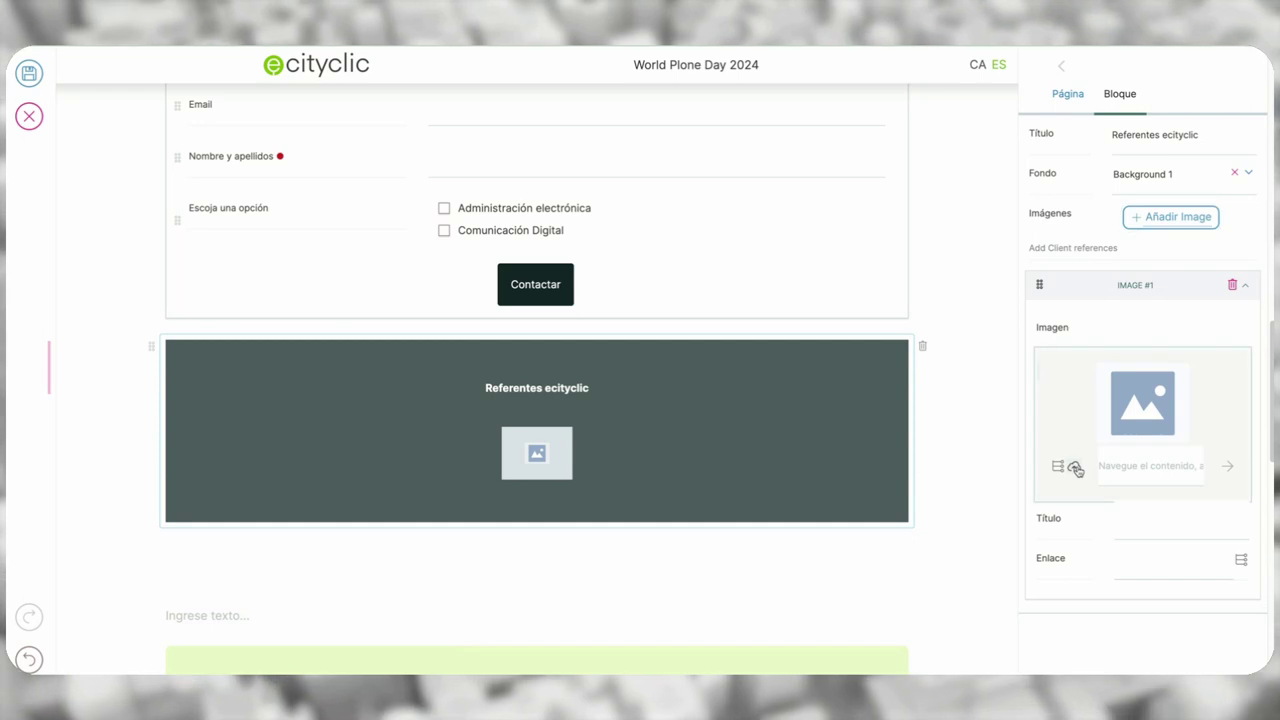
{"action": "left_click", "coordinate": [526, 274]}
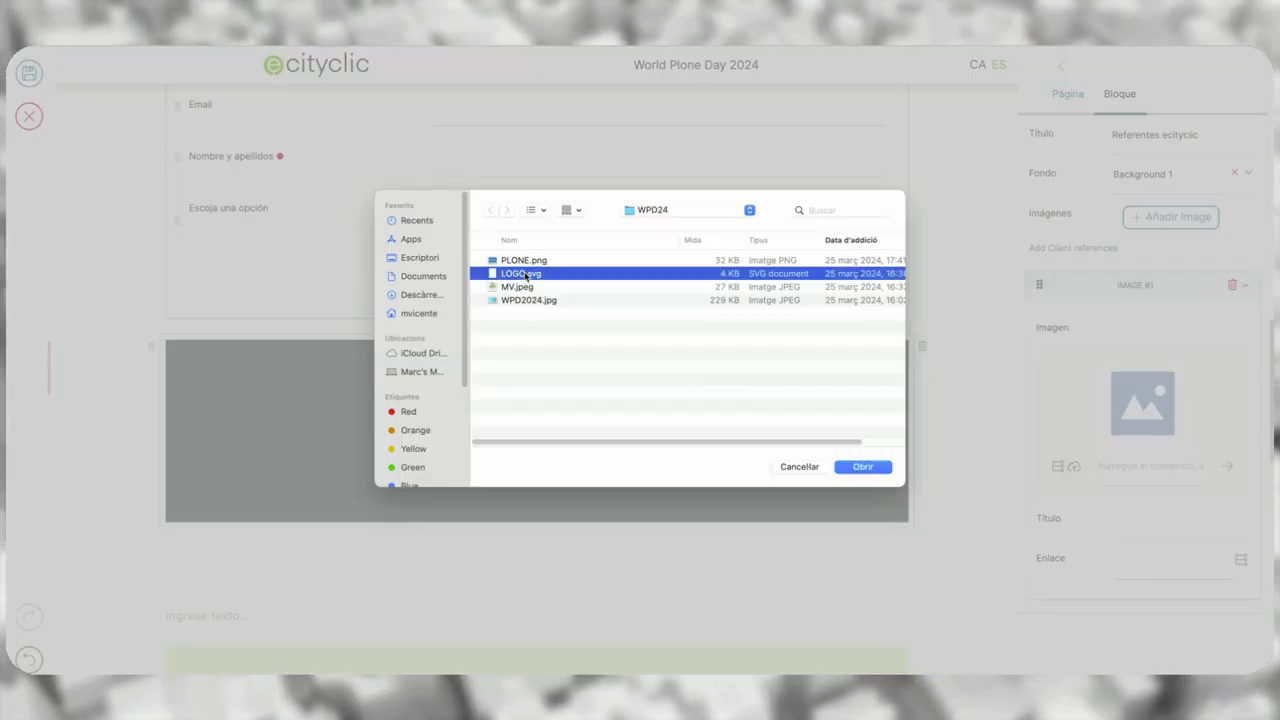
{"action": "left_click", "coordinate": [864, 467]}
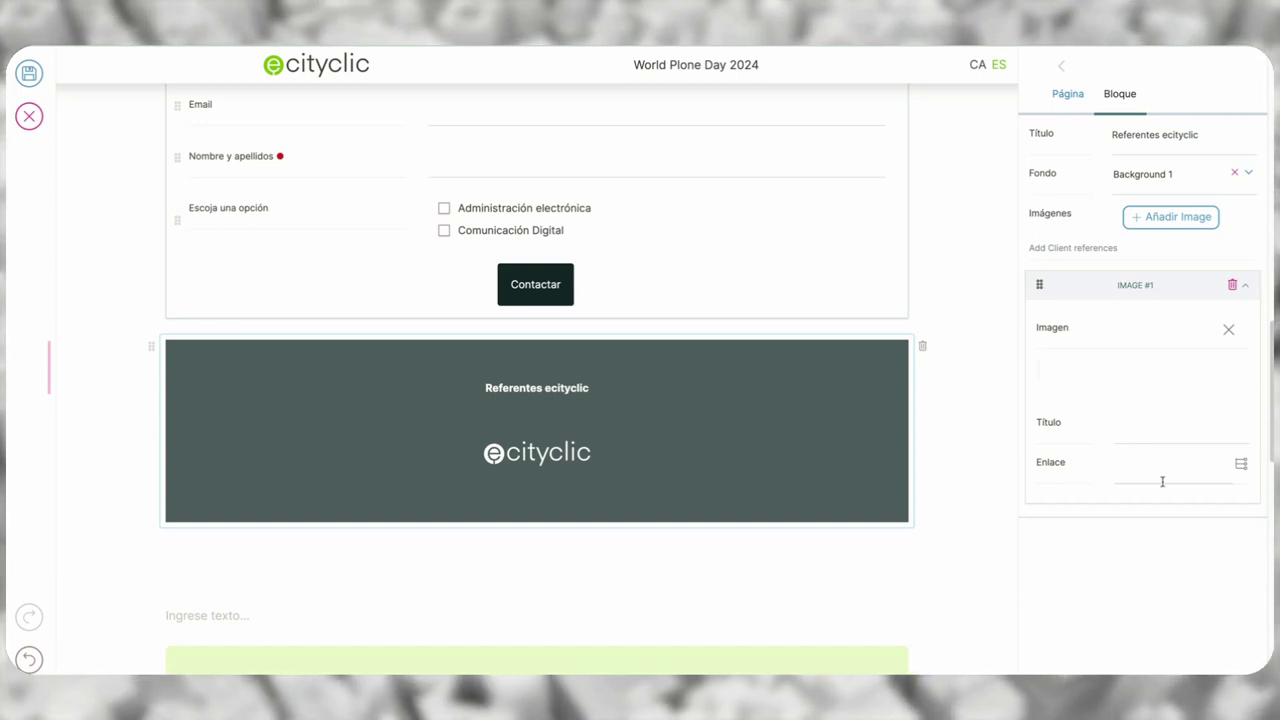
{"action": "left_click", "coordinate": [1171, 218]}
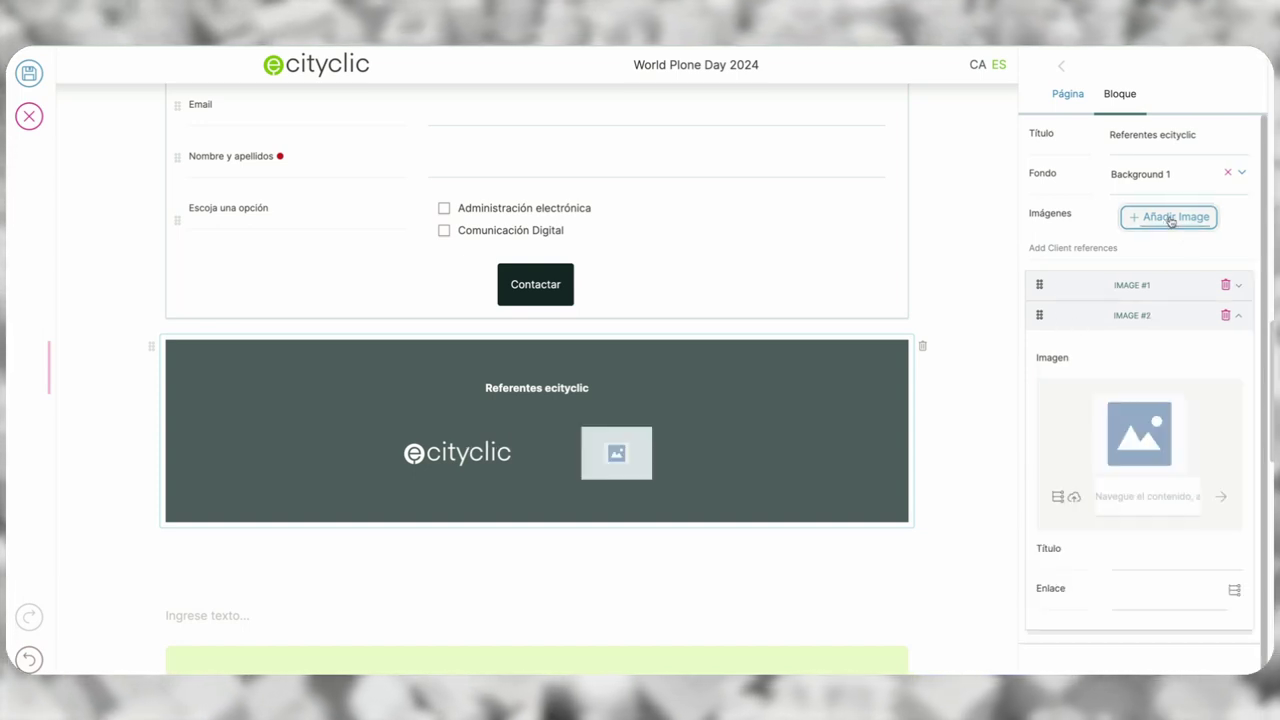
{"action": "left_click", "coordinate": [1074, 499]}
{"action": "left_click", "coordinate": [534, 274]}
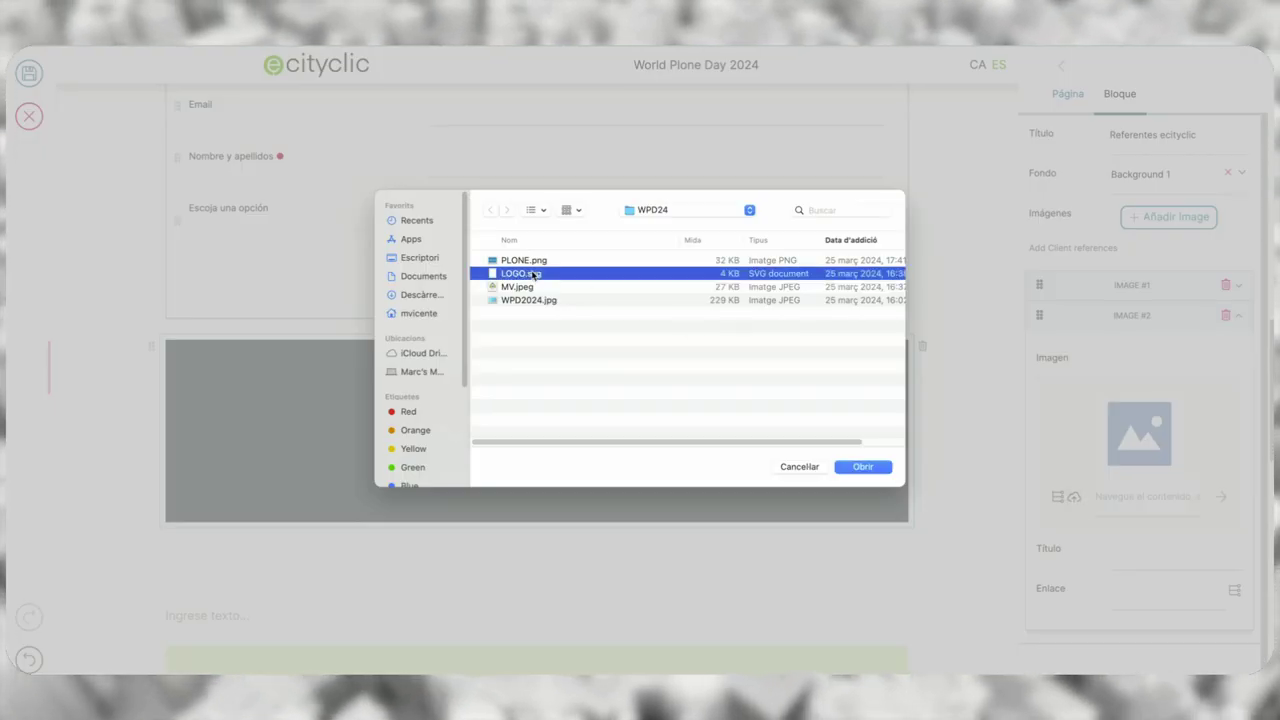
{"action": "left_click", "coordinate": [874, 470]}
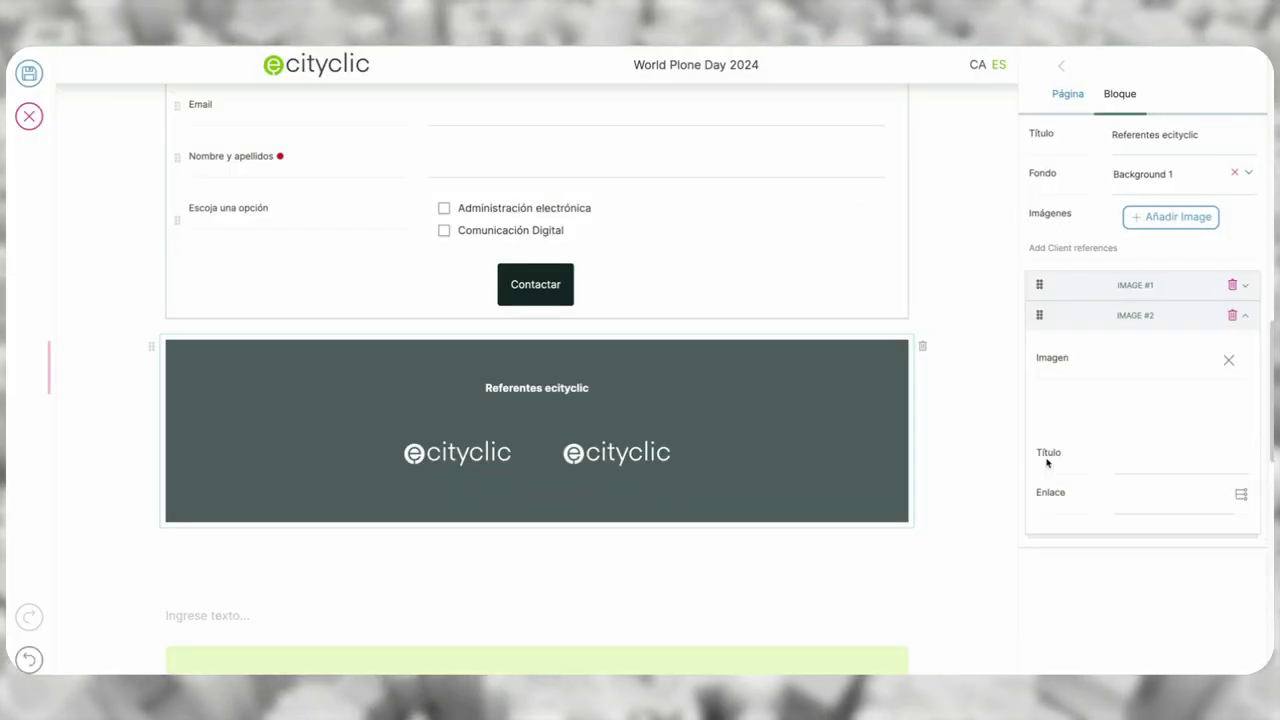
{"action": "left_click", "coordinate": [1158, 219]}
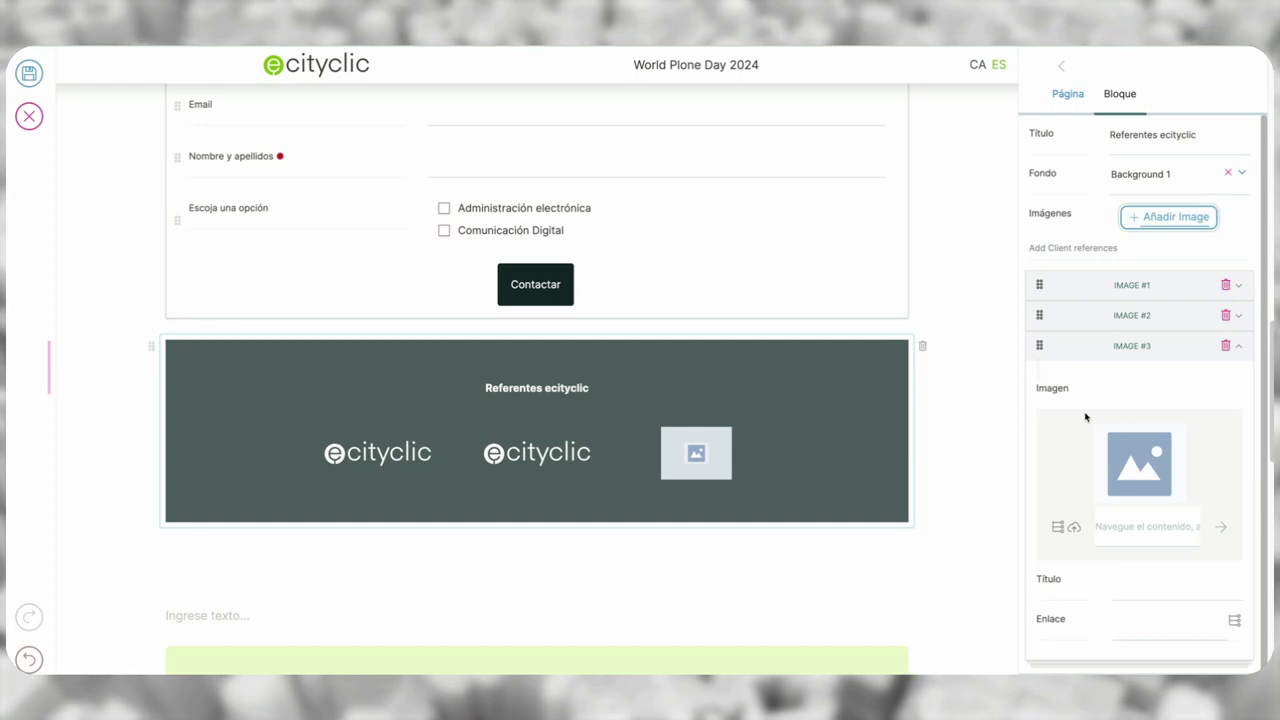
{"action": "left_click", "coordinate": [1074, 527]}
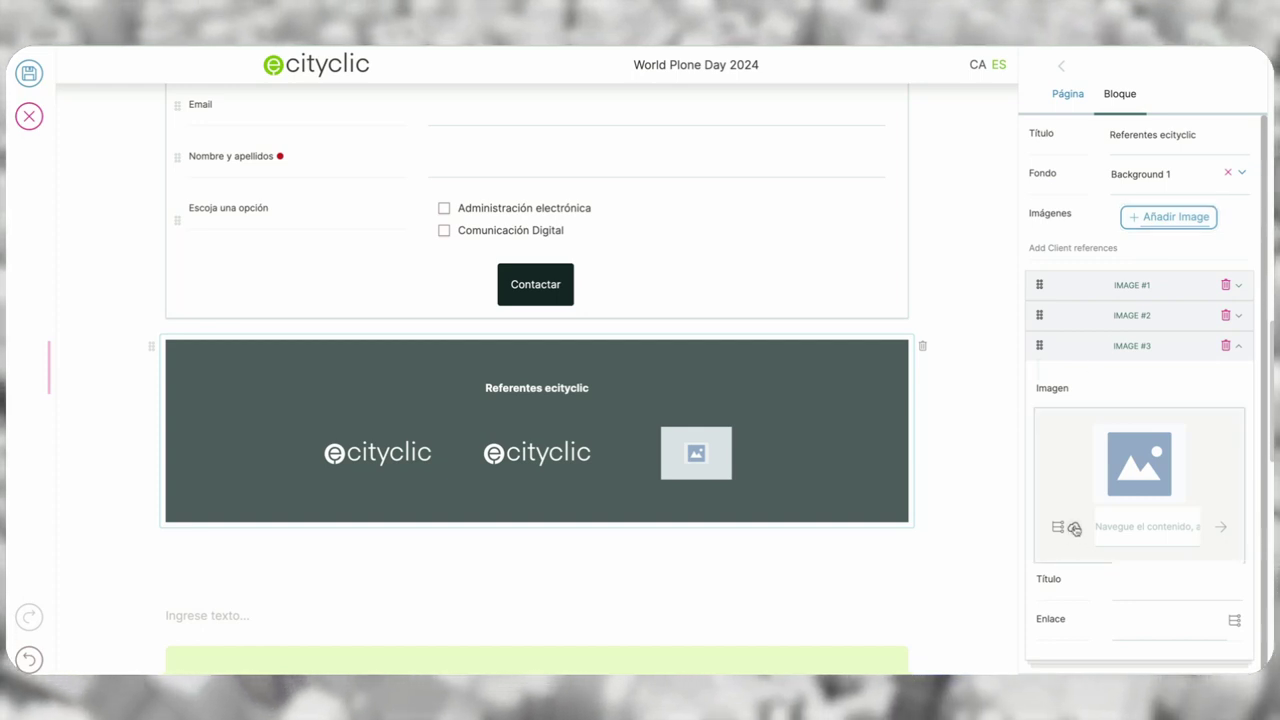
{"action": "left_click", "coordinate": [536, 276]}
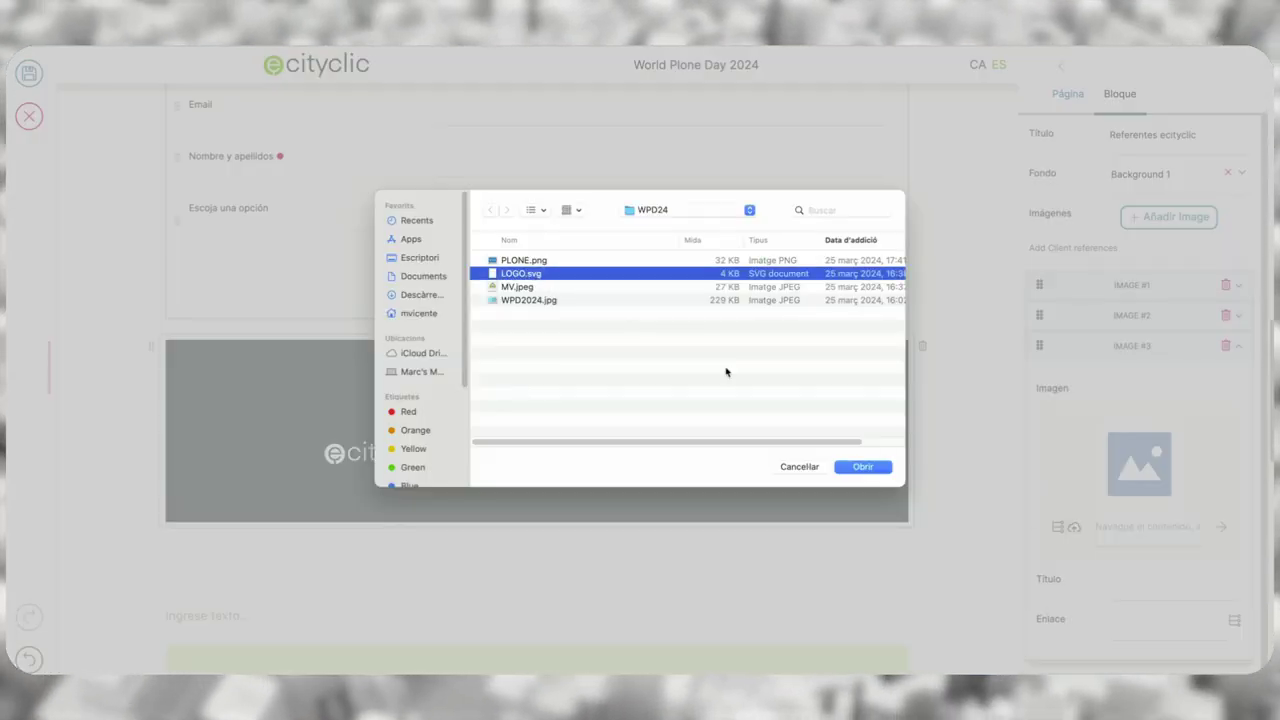
{"action": "left_click", "coordinate": [862, 467]}
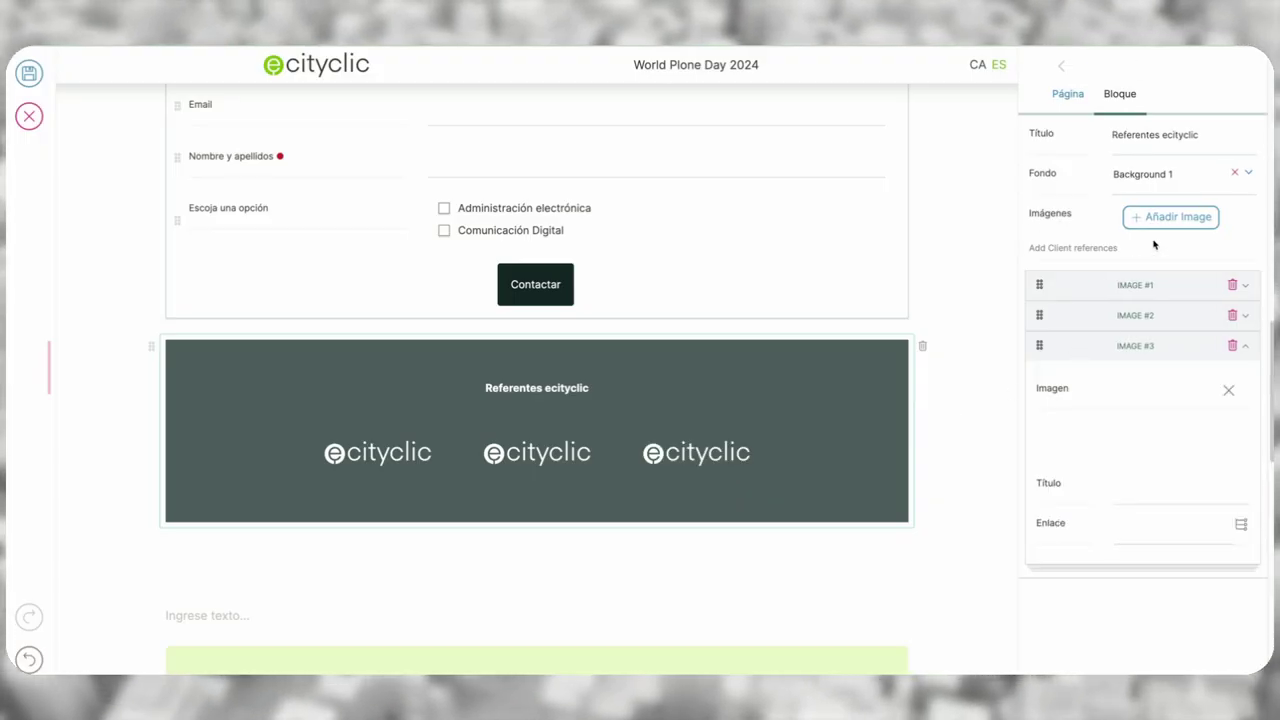
- Add the fourth and fifth LOGO.svg images to the Referentes block
{"action": "left_click", "coordinate": [1150, 222]}
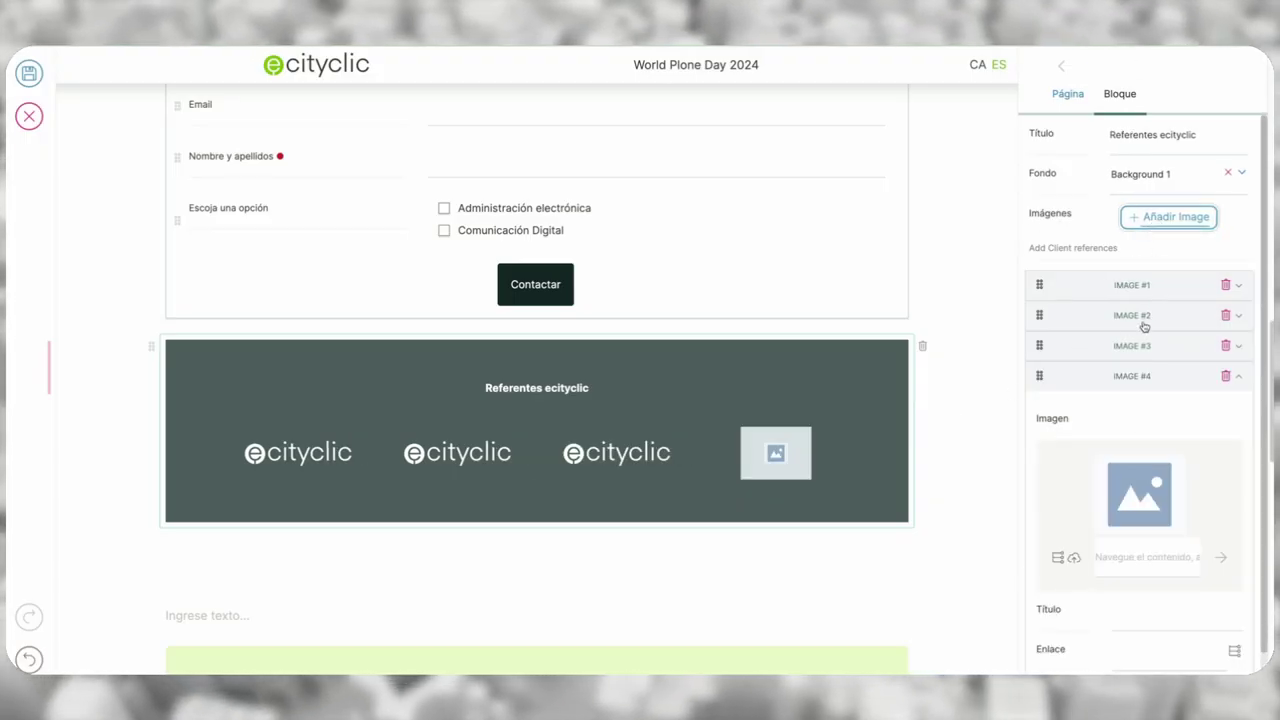
{"action": "left_click", "coordinate": [1073, 557]}
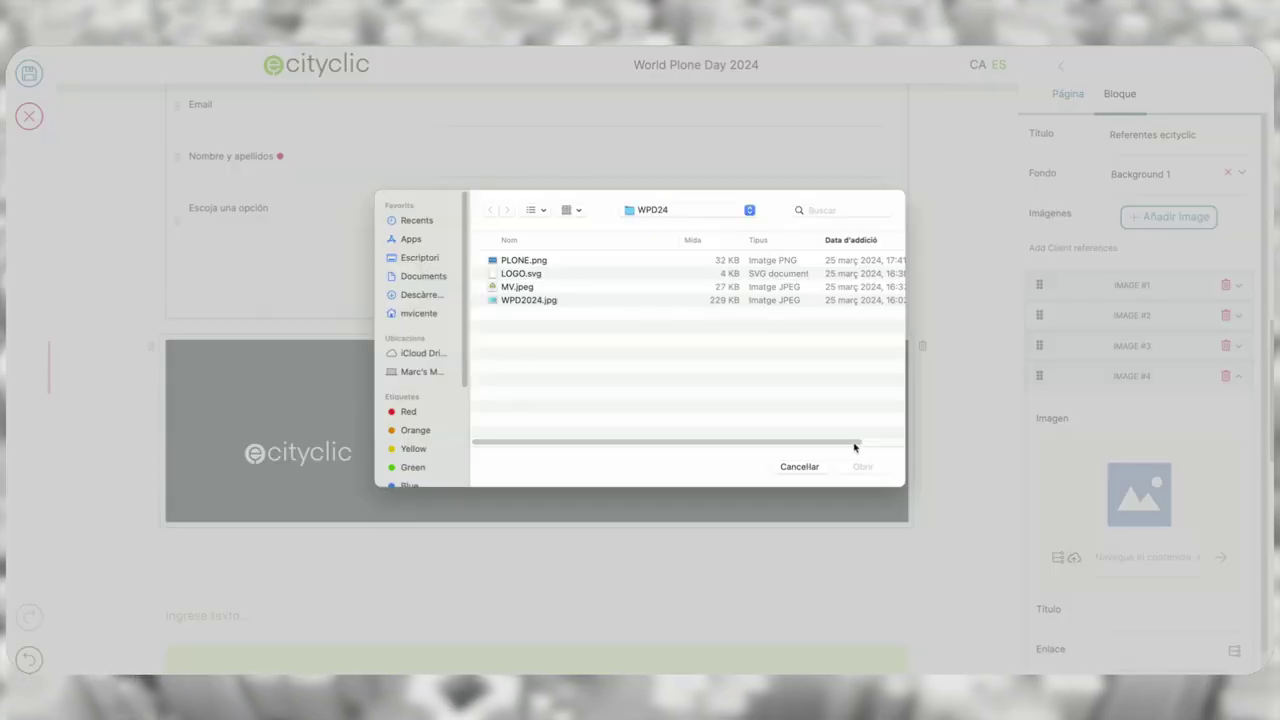
{"action": "left_click", "coordinate": [523, 275]}
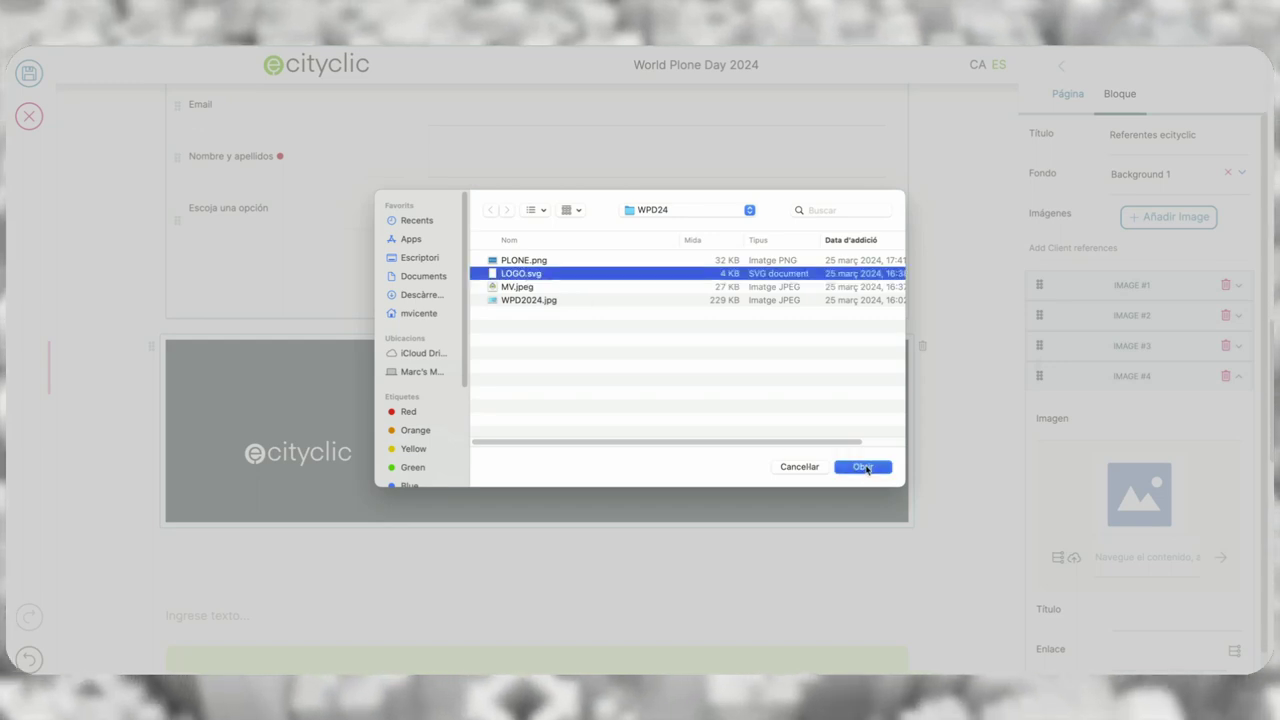
{"action": "left_click", "coordinate": [863, 467]}
{"action": "left_click", "coordinate": [1170, 217]}
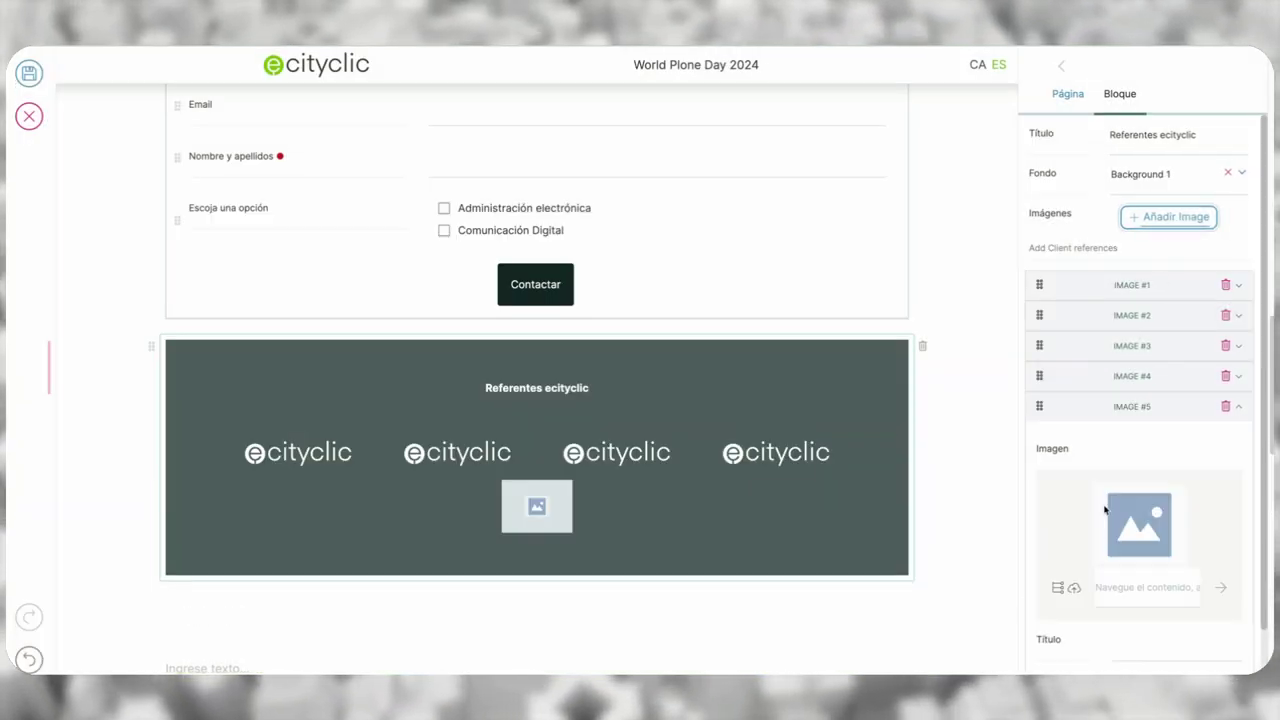
{"action": "left_click", "coordinate": [1074, 588]}
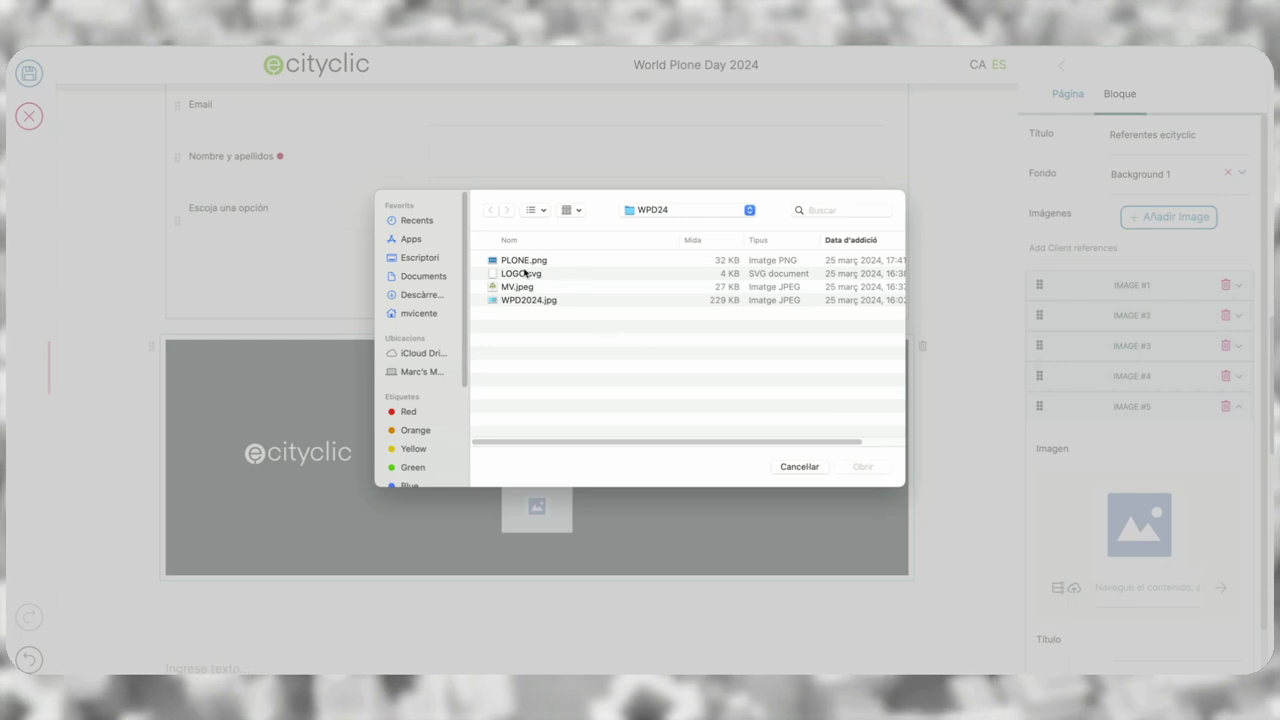
{"action": "left_click", "coordinate": [525, 273]}
{"action": "left_click", "coordinate": [864, 467]}
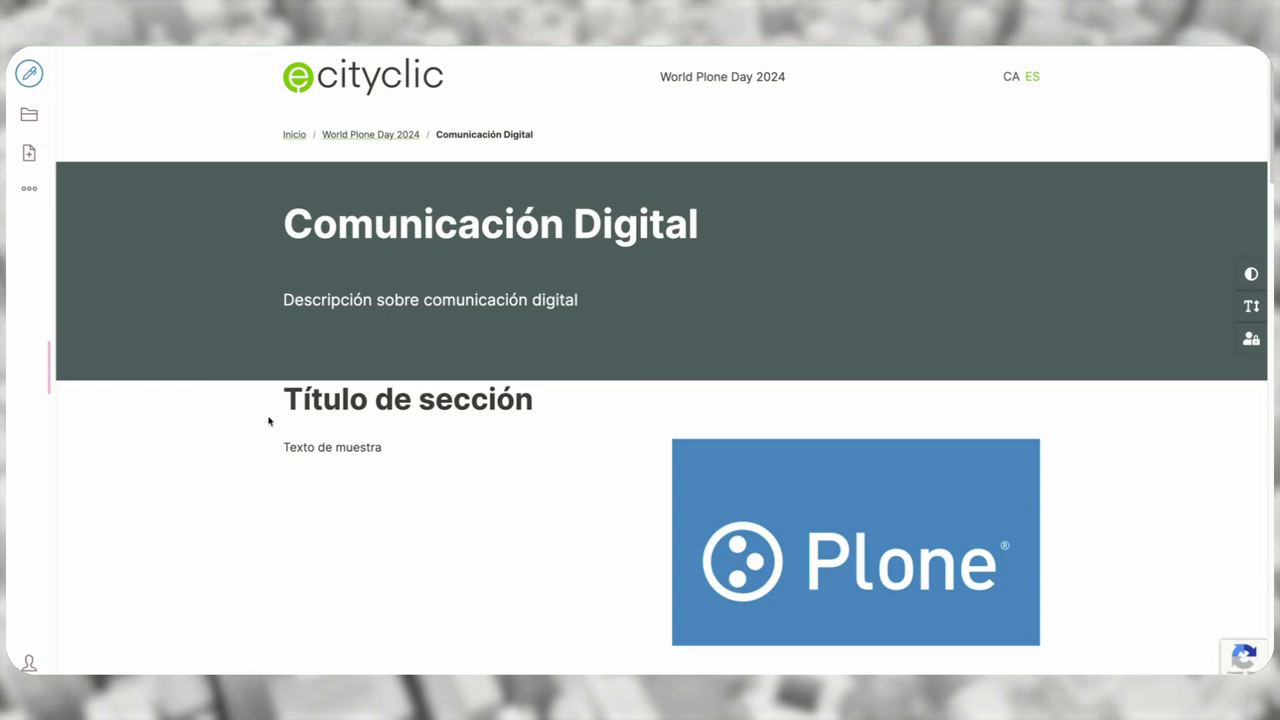
- Delete the Título de sección grid and the La comunicación digital text block
{"action": "scroll", "coordinate": [268, 421], "scroll_direction": "down", "scroll_amount": 12}
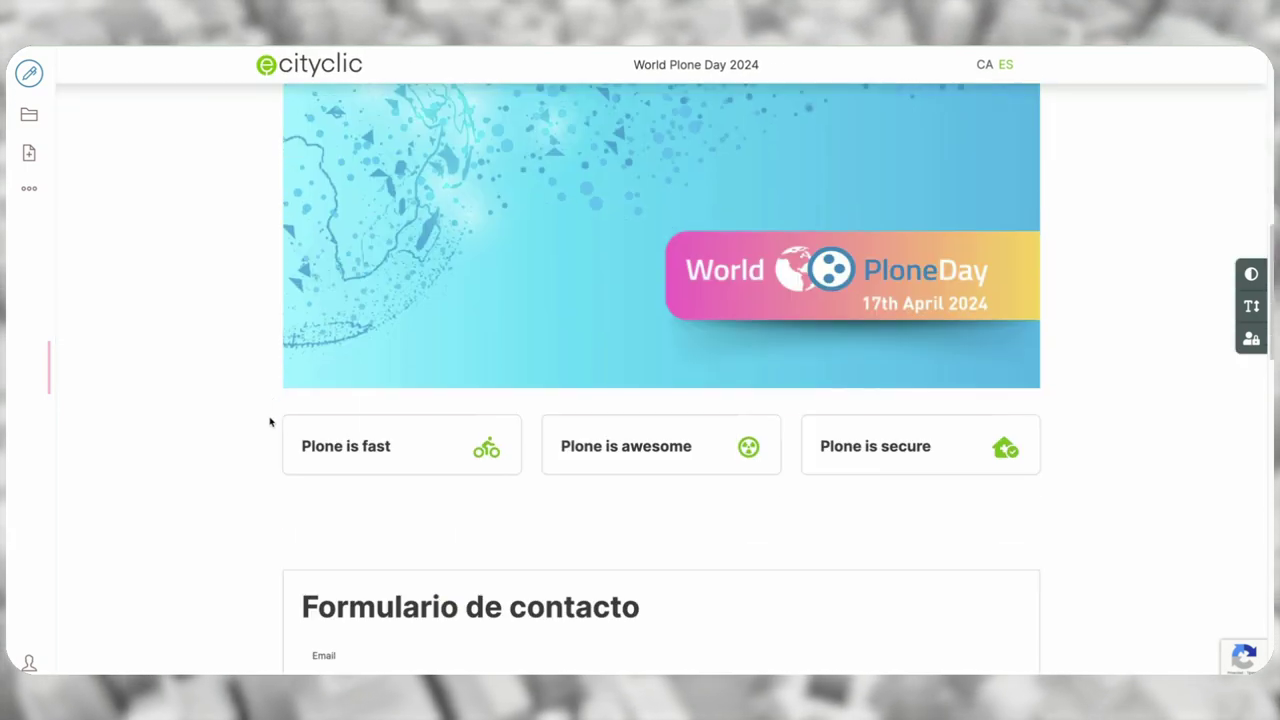
{"action": "scroll", "coordinate": [268, 417], "scroll_direction": "down", "scroll_amount": 2}
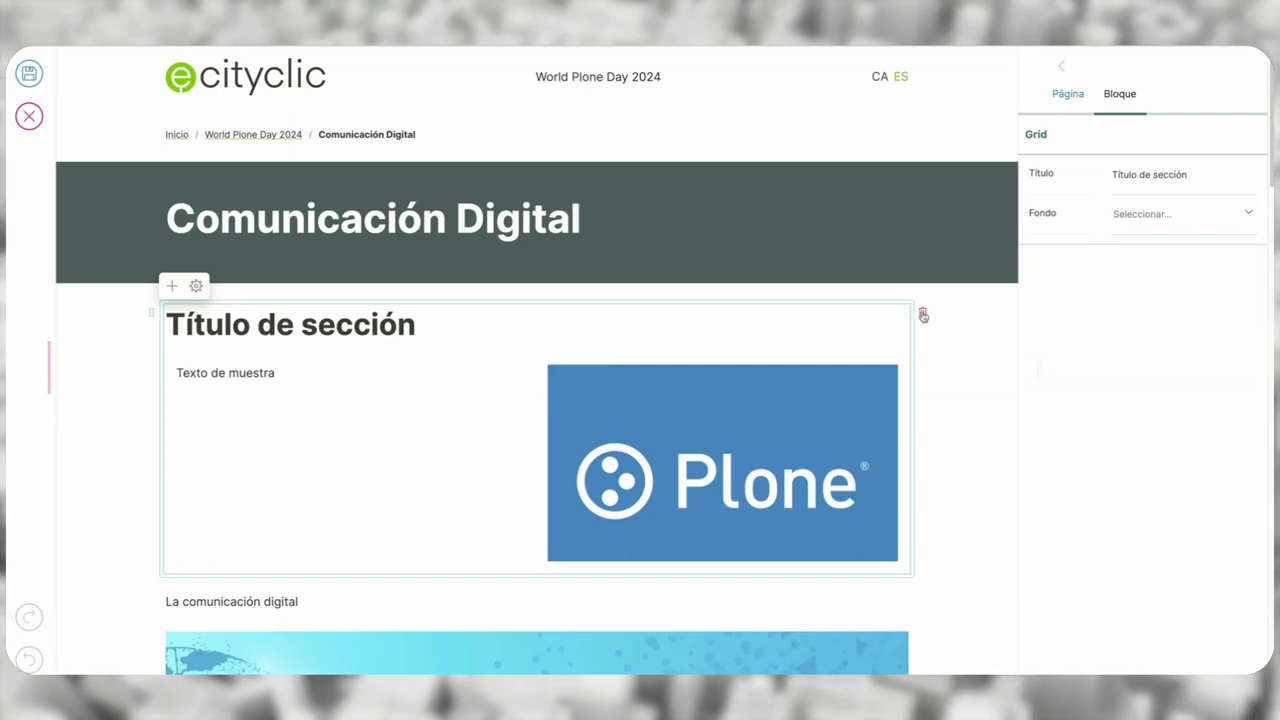
{"action": "left_click", "coordinate": [922, 312]}
{"action": "left_click", "coordinate": [864, 311]}
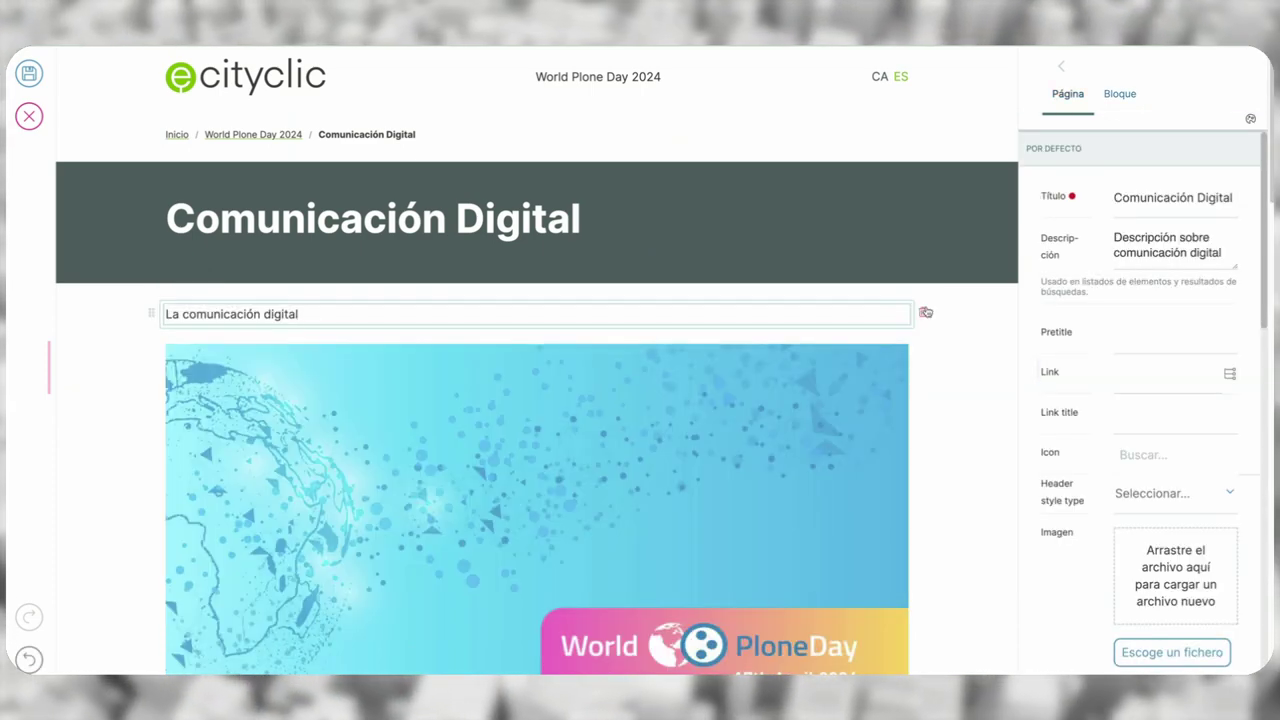
{"action": "left_click", "coordinate": [924, 311]}
- Delete the feature-cards grid and the contact form block
{"action": "left_click", "coordinate": [903, 323]}
{"action": "scroll", "coordinate": [905, 320], "scroll_direction": "down", "scroll_amount": 5}
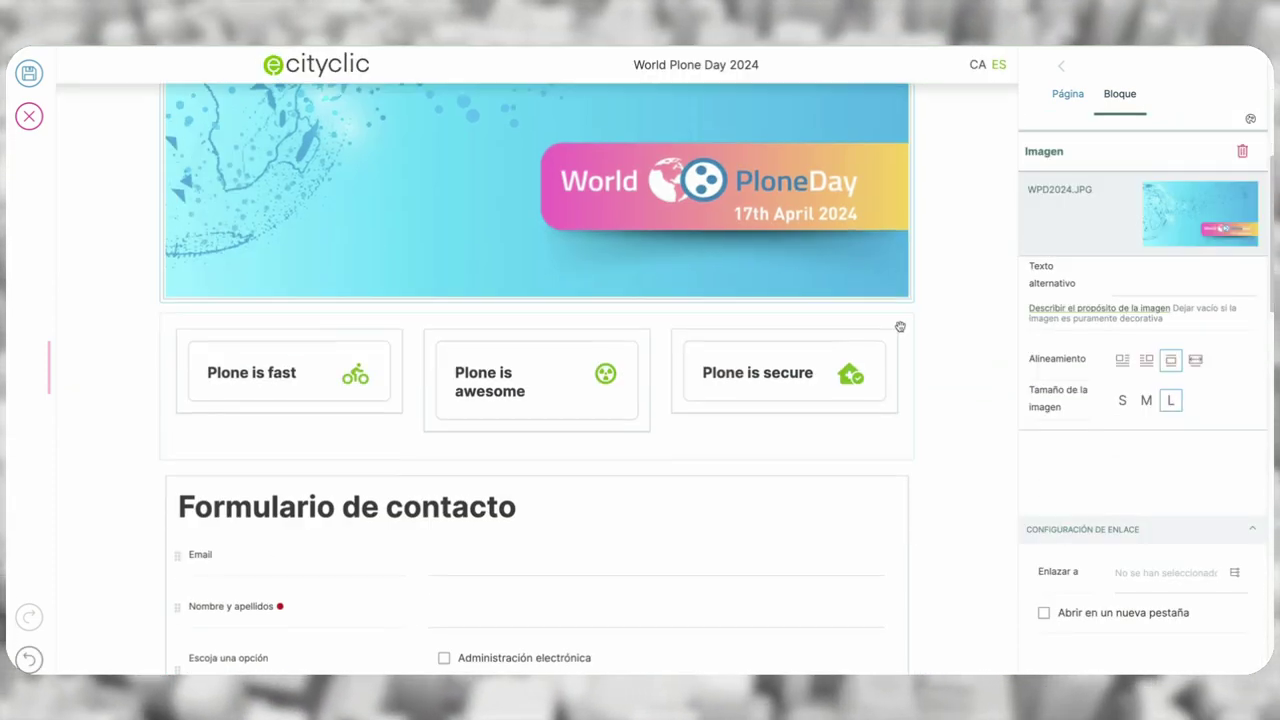
{"action": "left_click", "coordinate": [908, 316]}
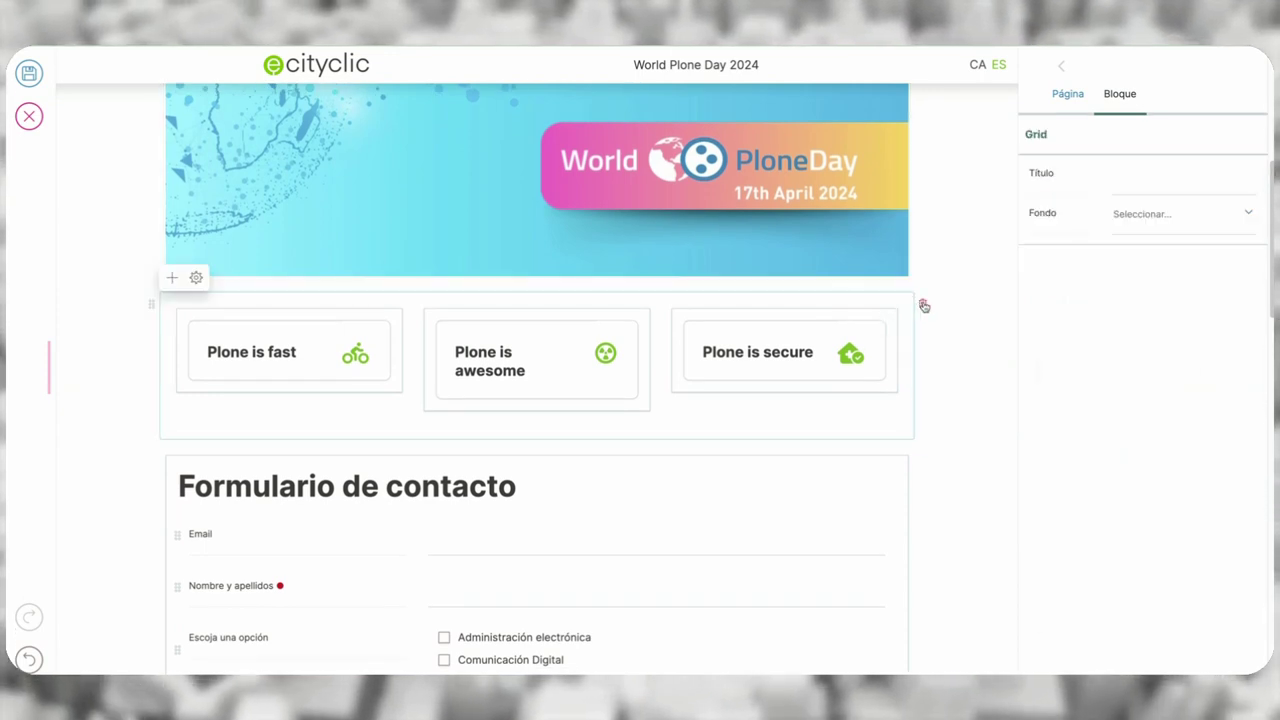
{"action": "left_click", "coordinate": [922, 310]}
{"action": "left_click", "coordinate": [896, 491]}
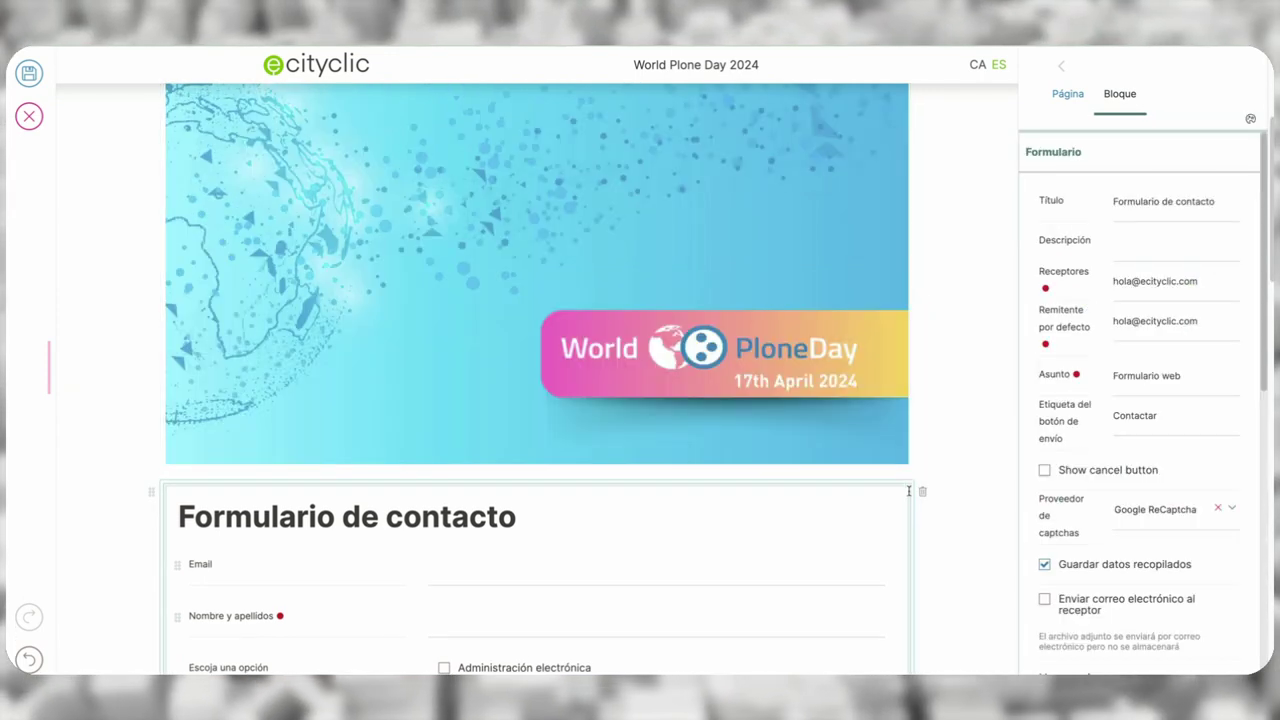
{"action": "left_click", "coordinate": [924, 494]}
{"action": "scroll", "coordinate": [905, 465], "scroll_direction": "down", "scroll_amount": 3}
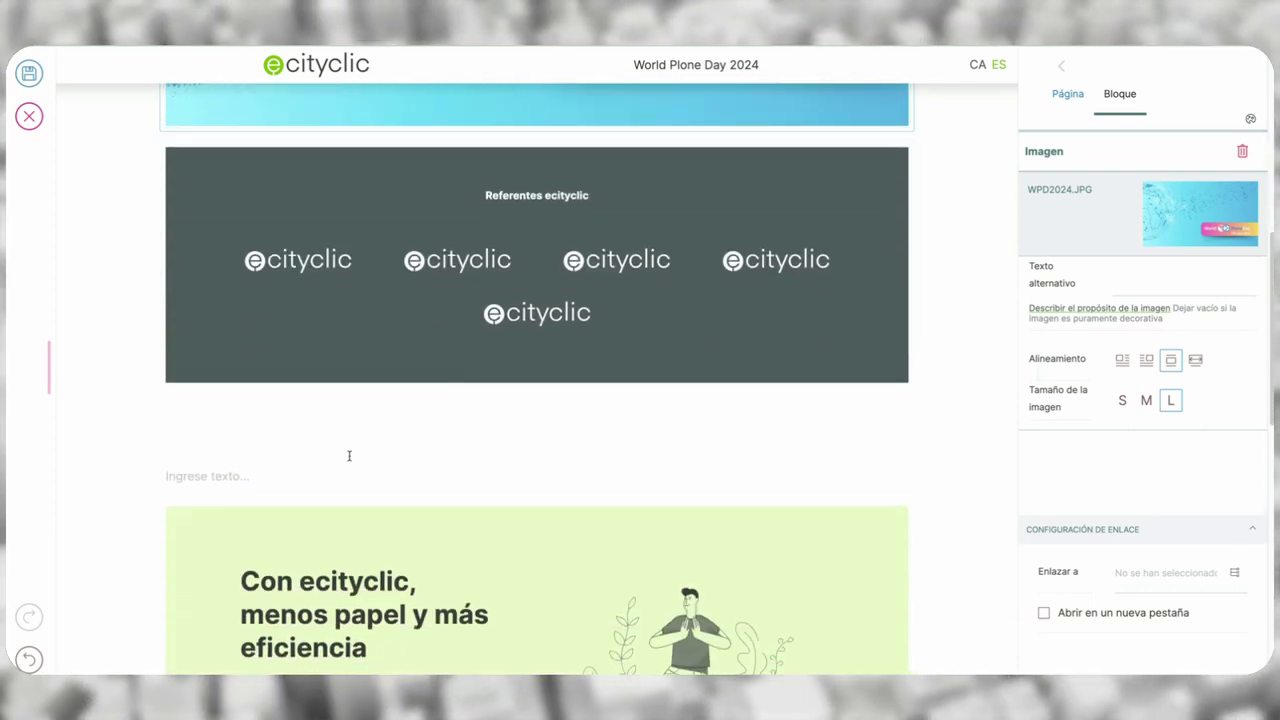
- Insert an ecityclic Tabs Listing block below the logos
{"action": "left_click", "coordinate": [345, 472]}
{"action": "left_click", "coordinate": [147, 475]}
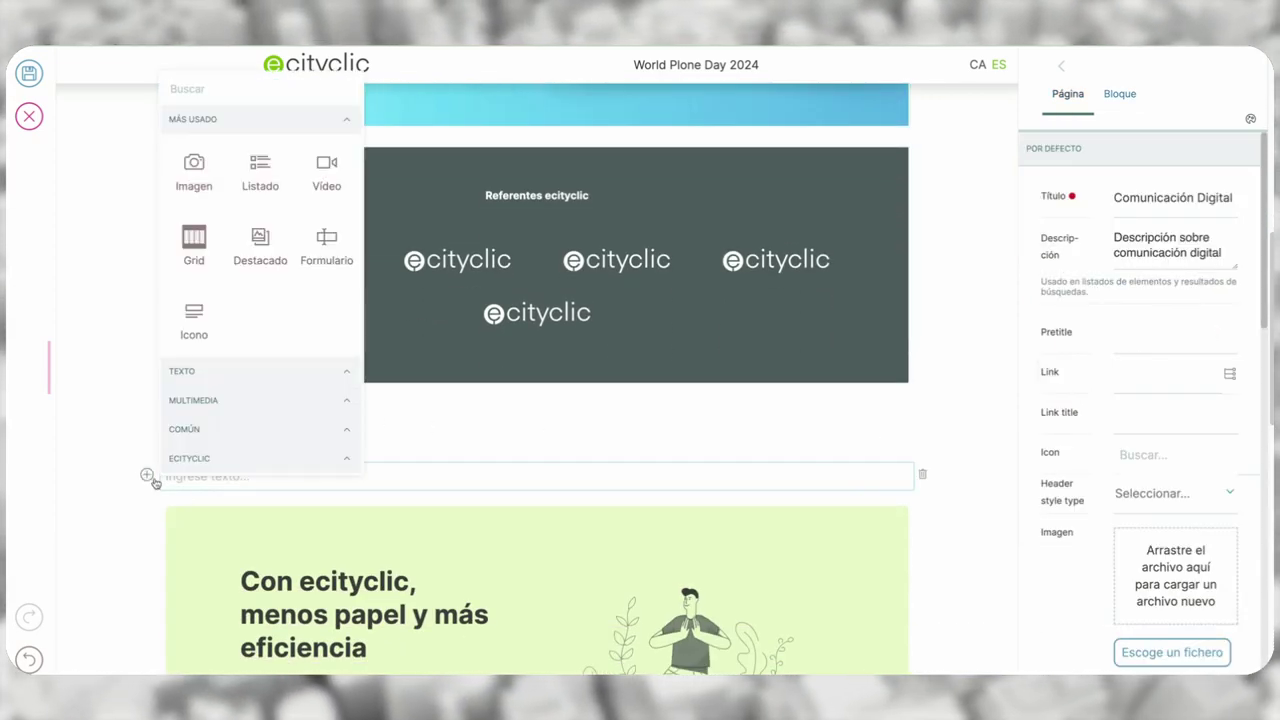
{"action": "left_click", "coordinate": [210, 466]}
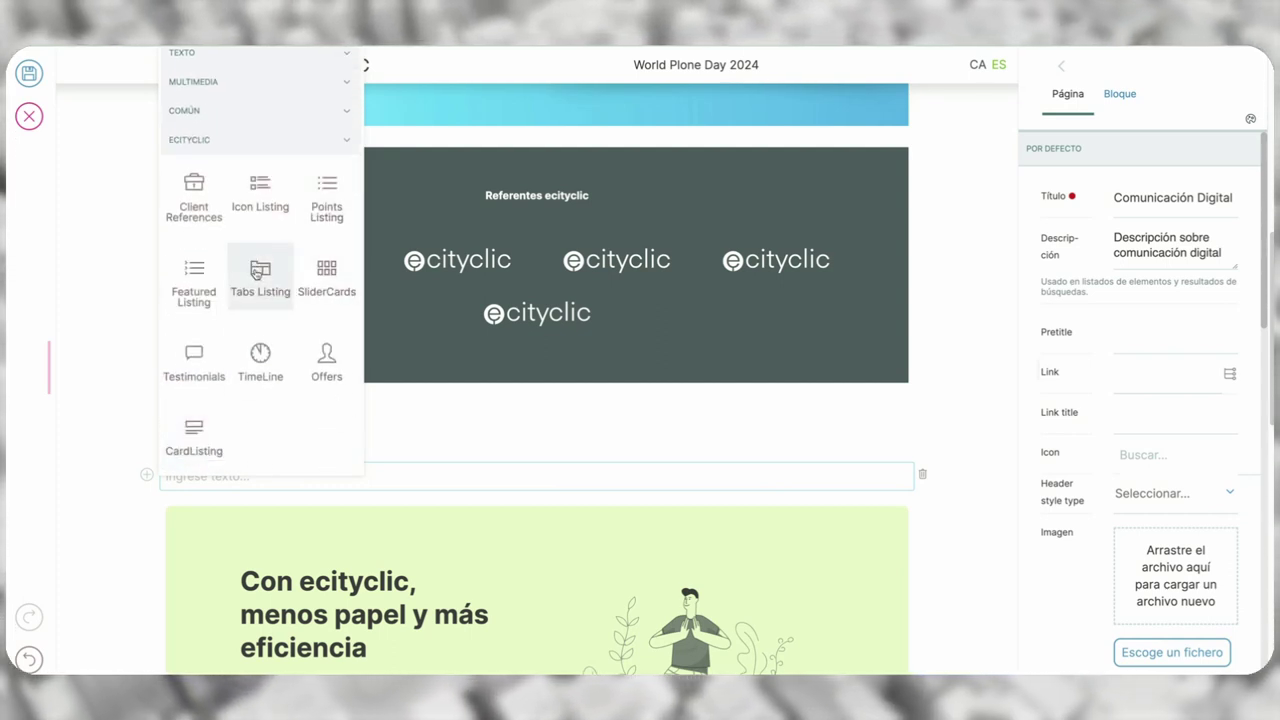
{"action": "left_click", "coordinate": [256, 273]}
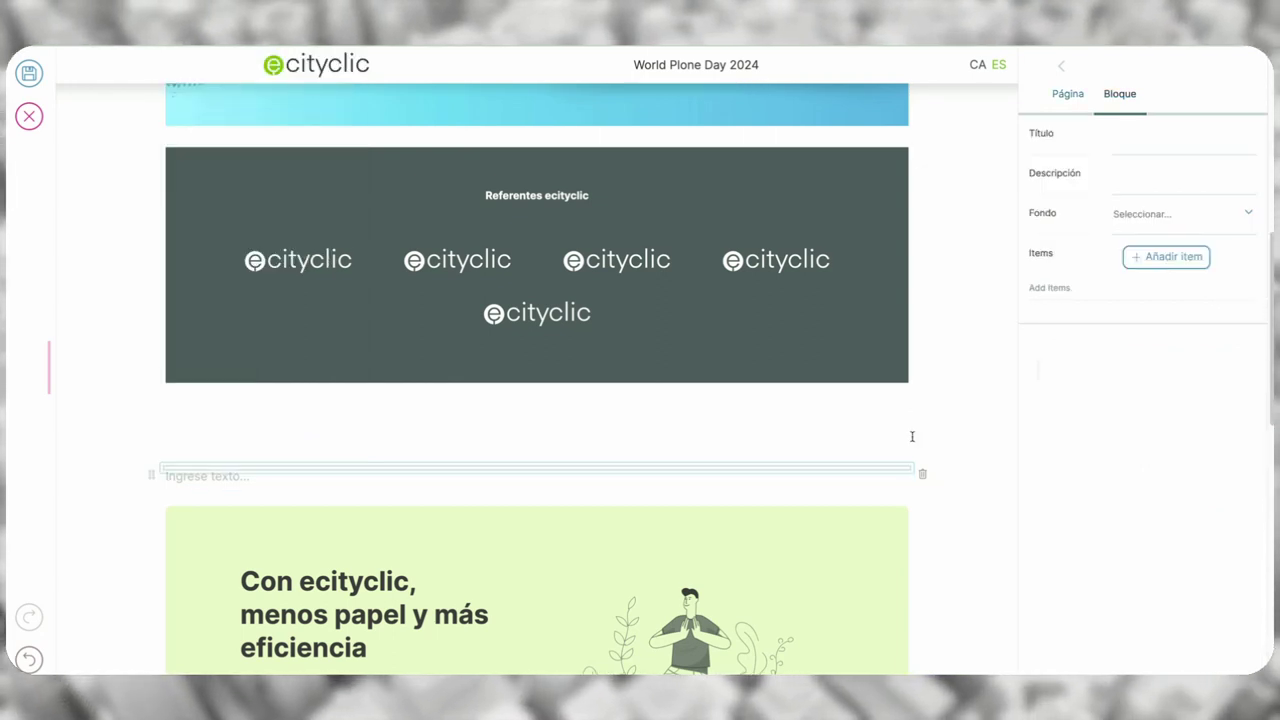
- Title the tabs block 'Características' with description 'Descripción de las características'
{"action": "left_click", "coordinate": [1155, 145]}
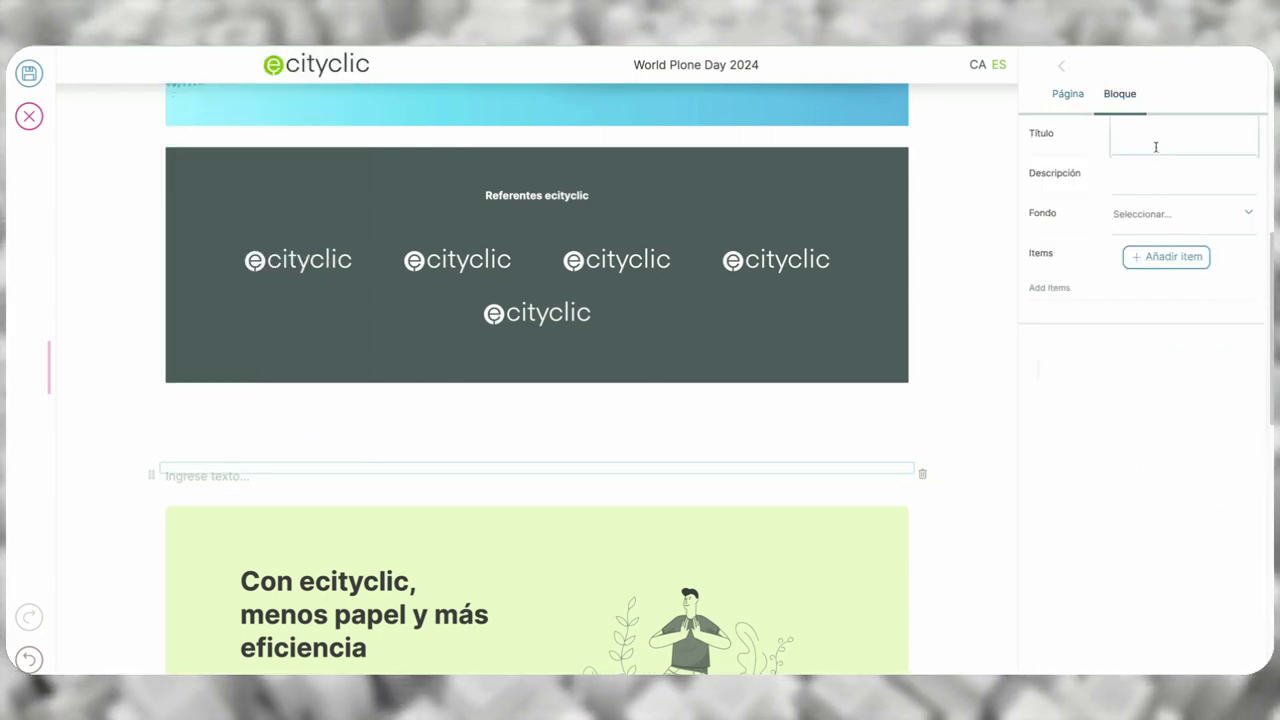
{"action": "type", "text": "Caracte"}
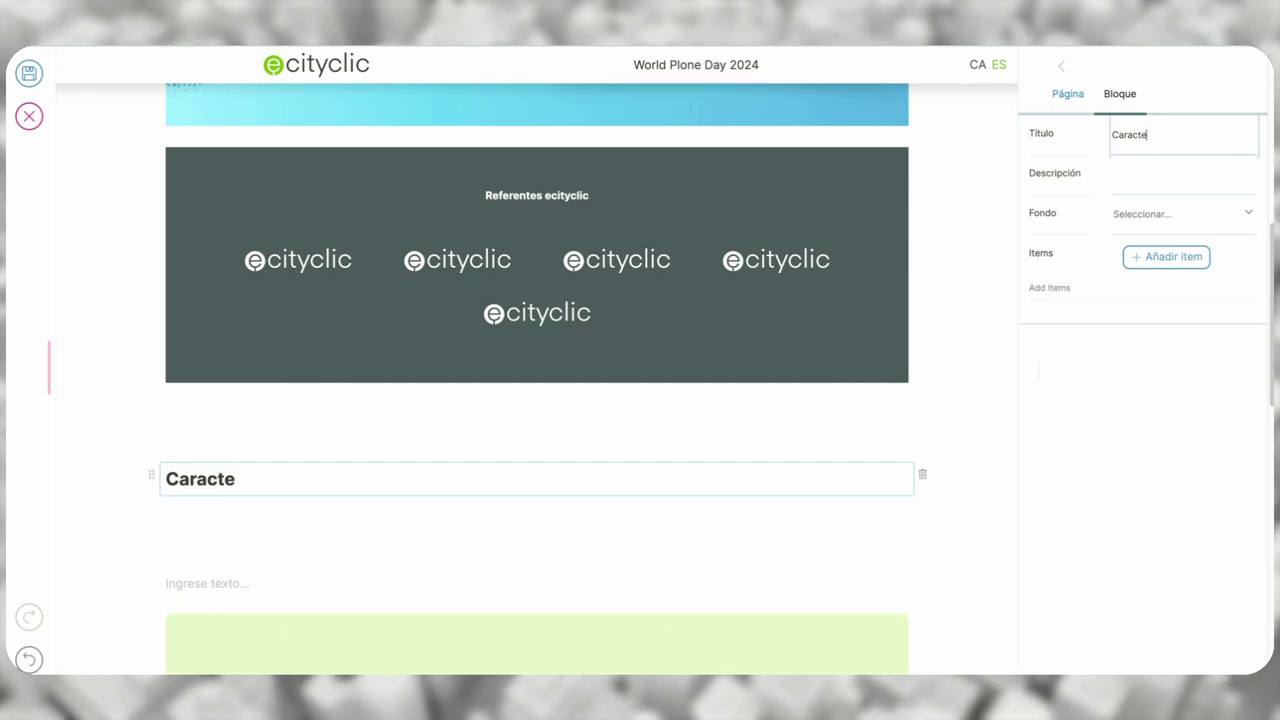
{"action": "type", "text": "rísticas"}
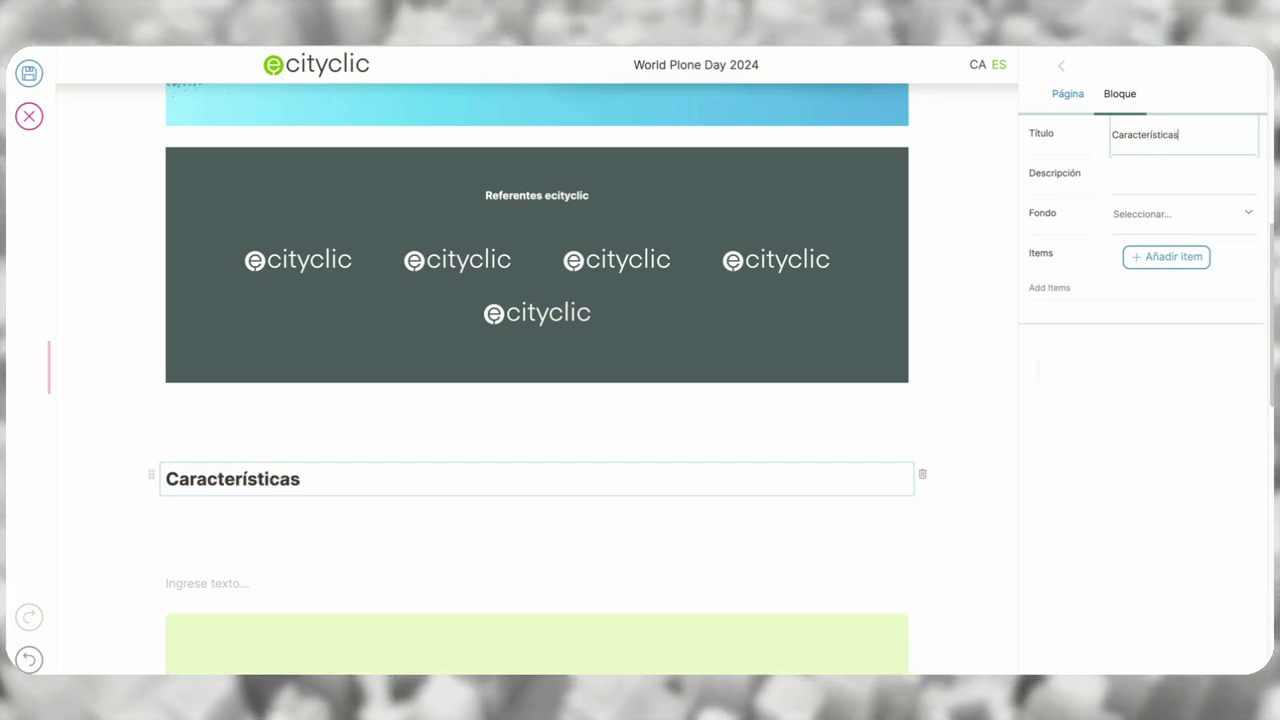
{"action": "left_click", "coordinate": [1152, 174]}
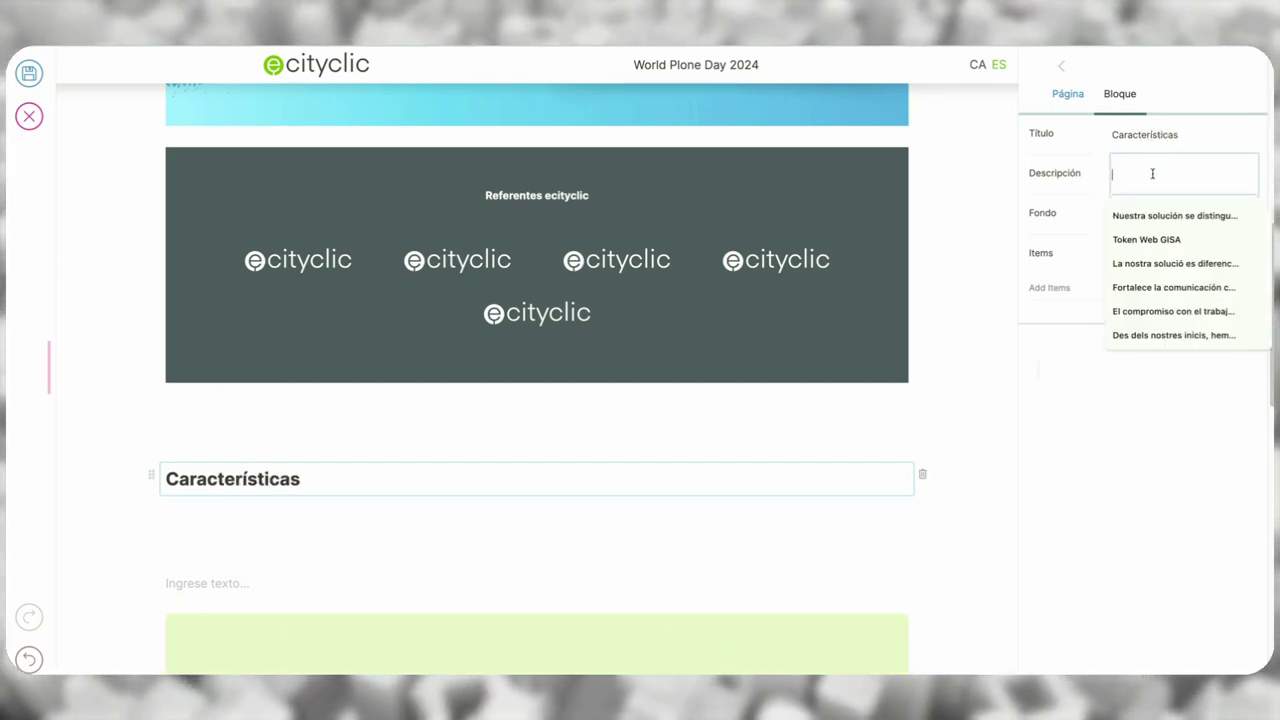
{"action": "type", "text": "Descrip"}
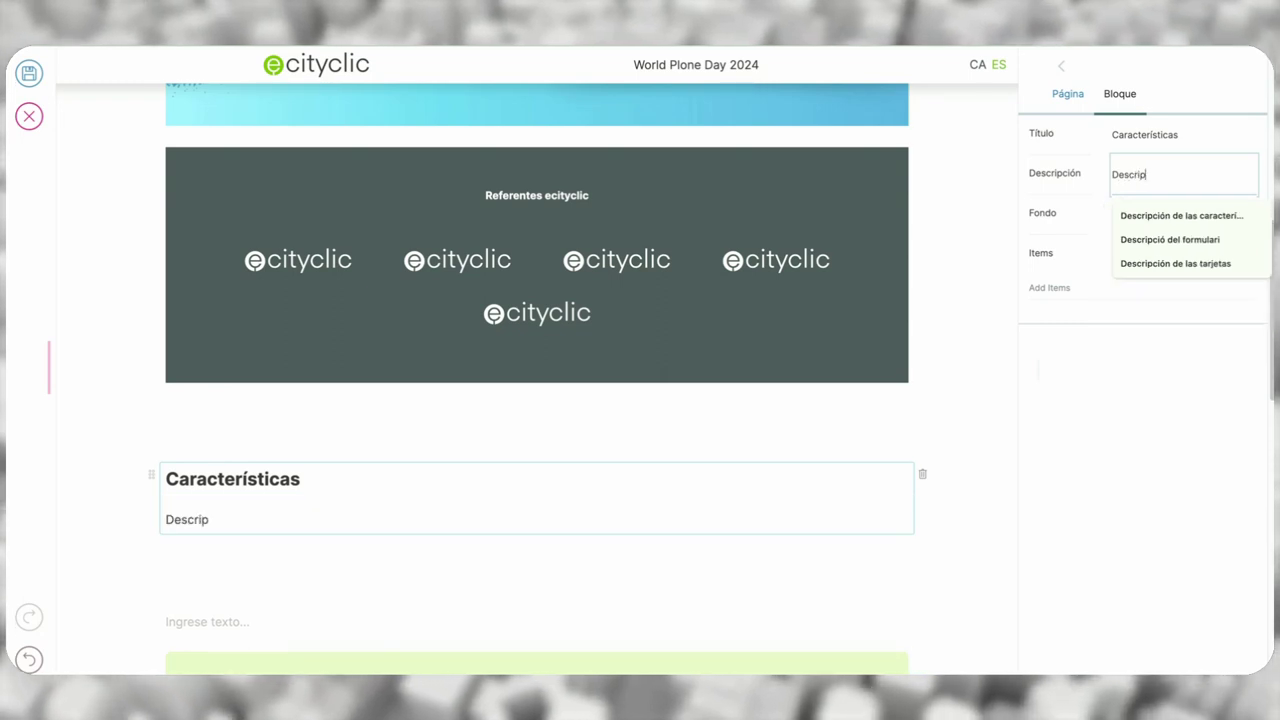
{"action": "type", "text": "ción de las ca"}
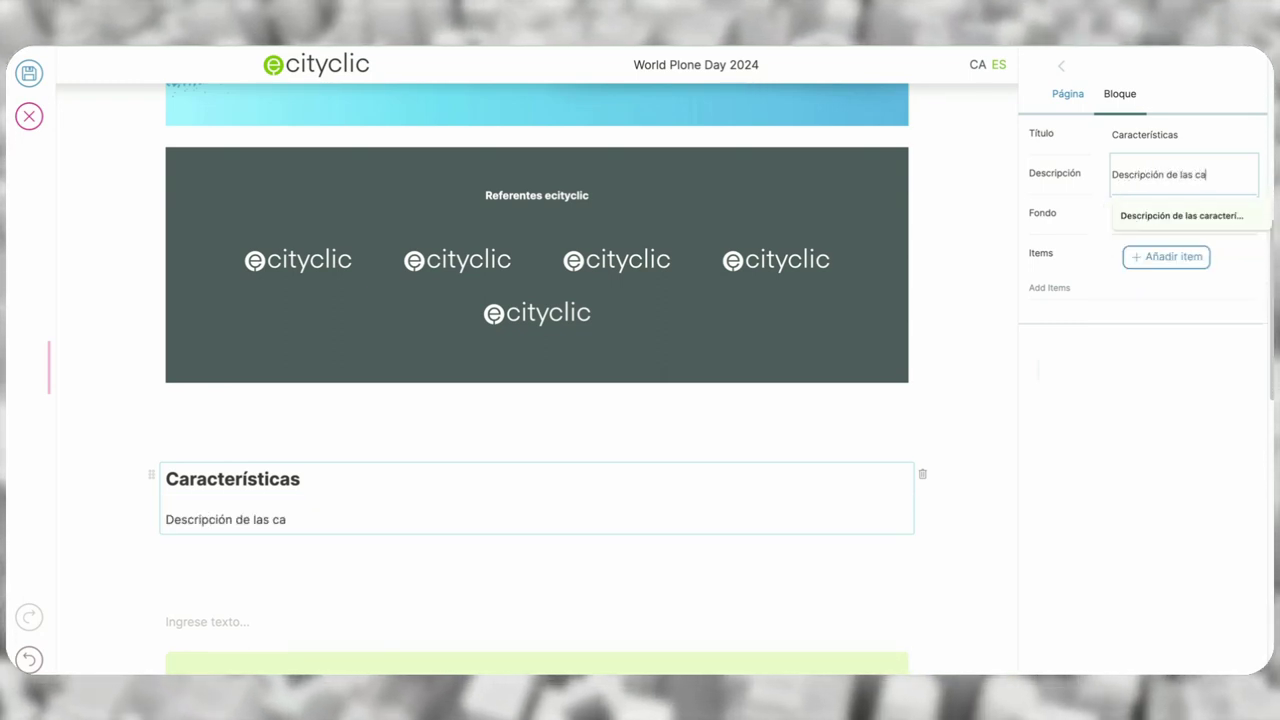
{"action": "type", "text": "racterística"}
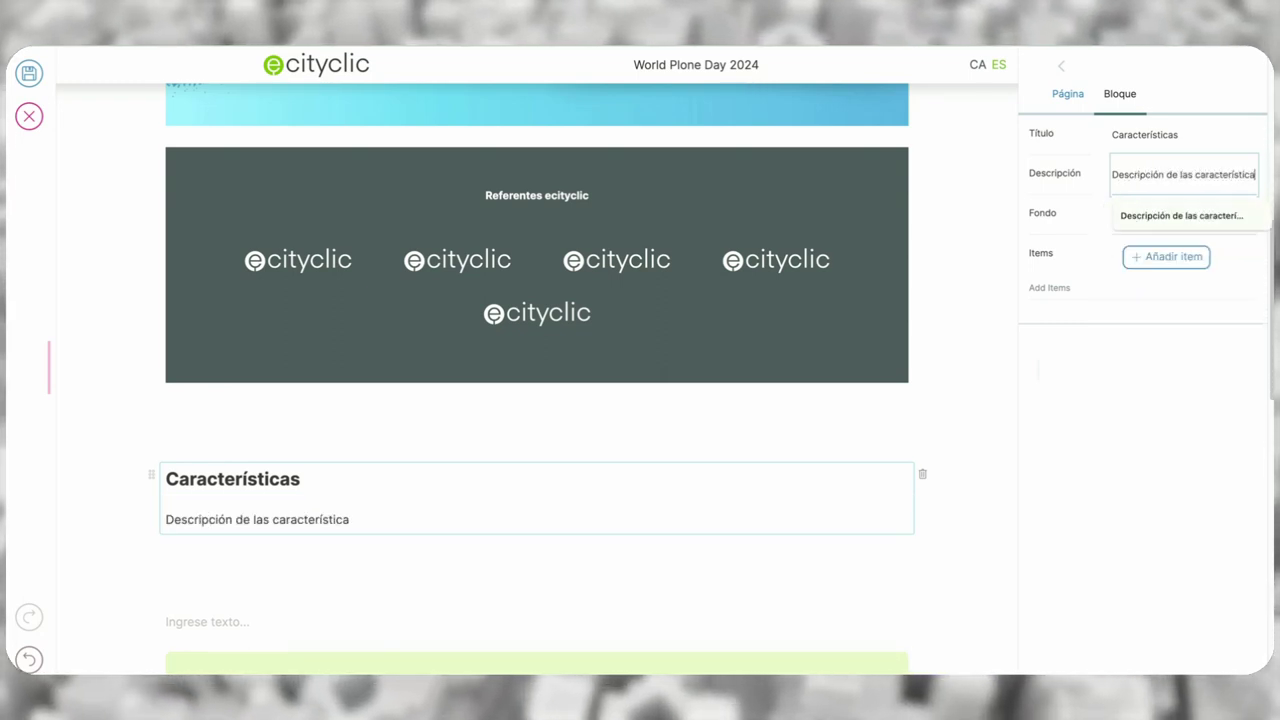
{"action": "type", "text": "s"}
{"action": "left_click", "coordinate": [1163, 214]}
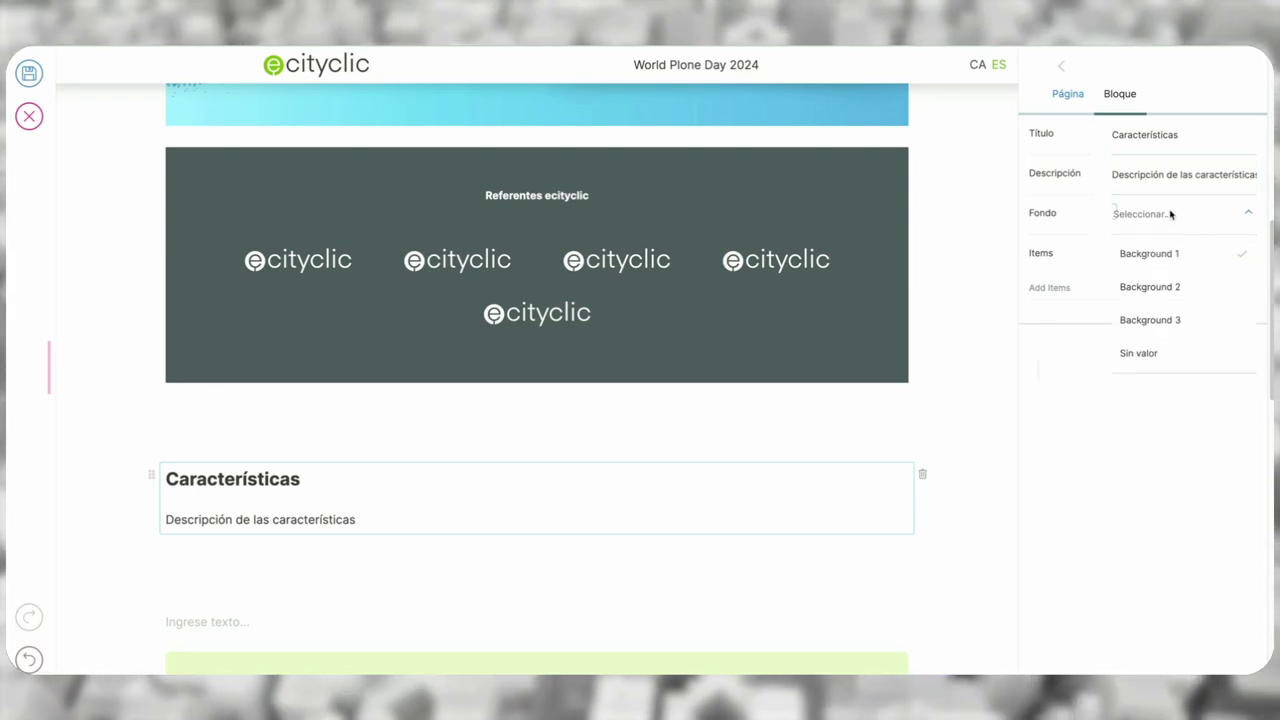
{"action": "left_click", "coordinate": [1171, 214]}
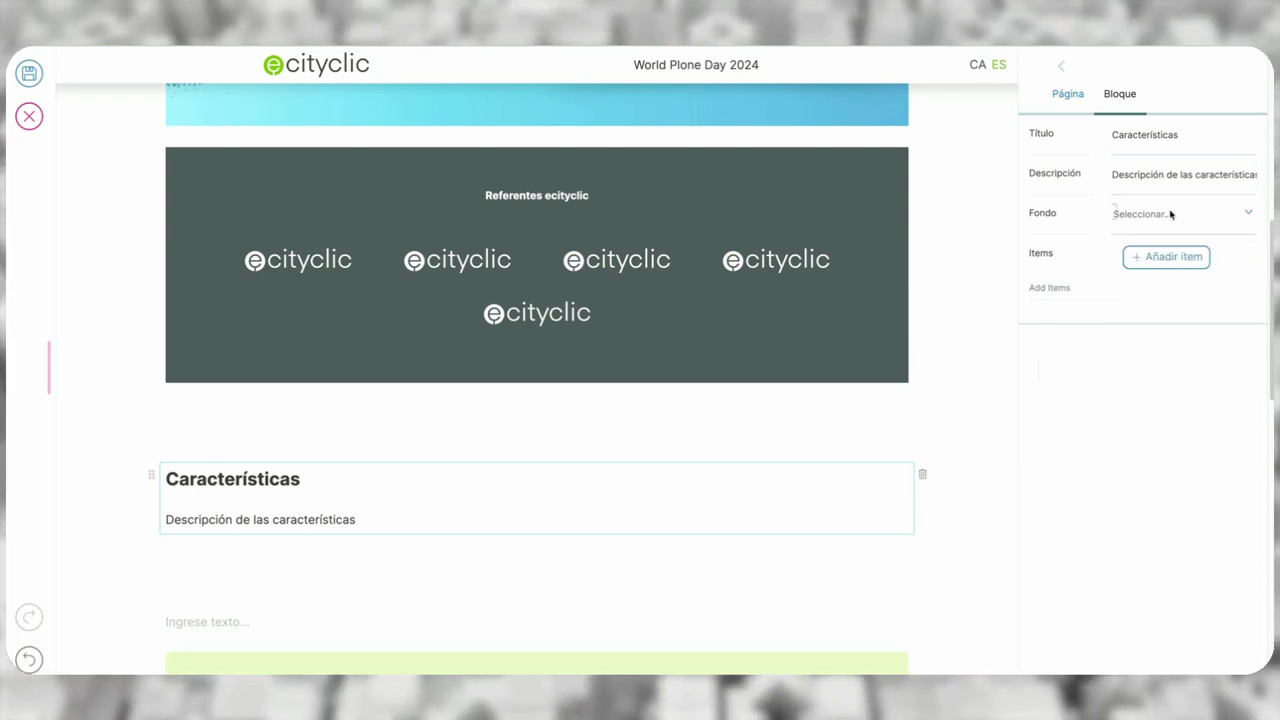
- Add a first tab titled 'Ràpido' with placeholder text
{"action": "left_click", "coordinate": [1176, 262]}
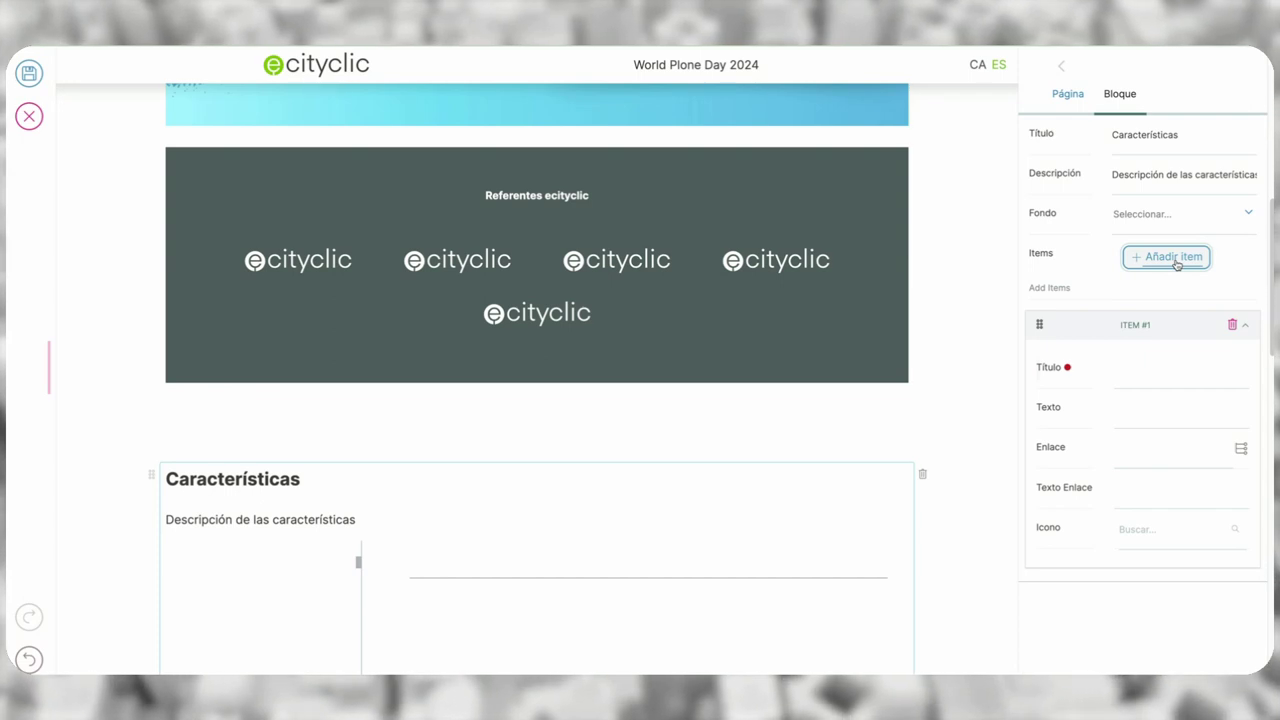
{"action": "left_click", "coordinate": [1162, 372]}
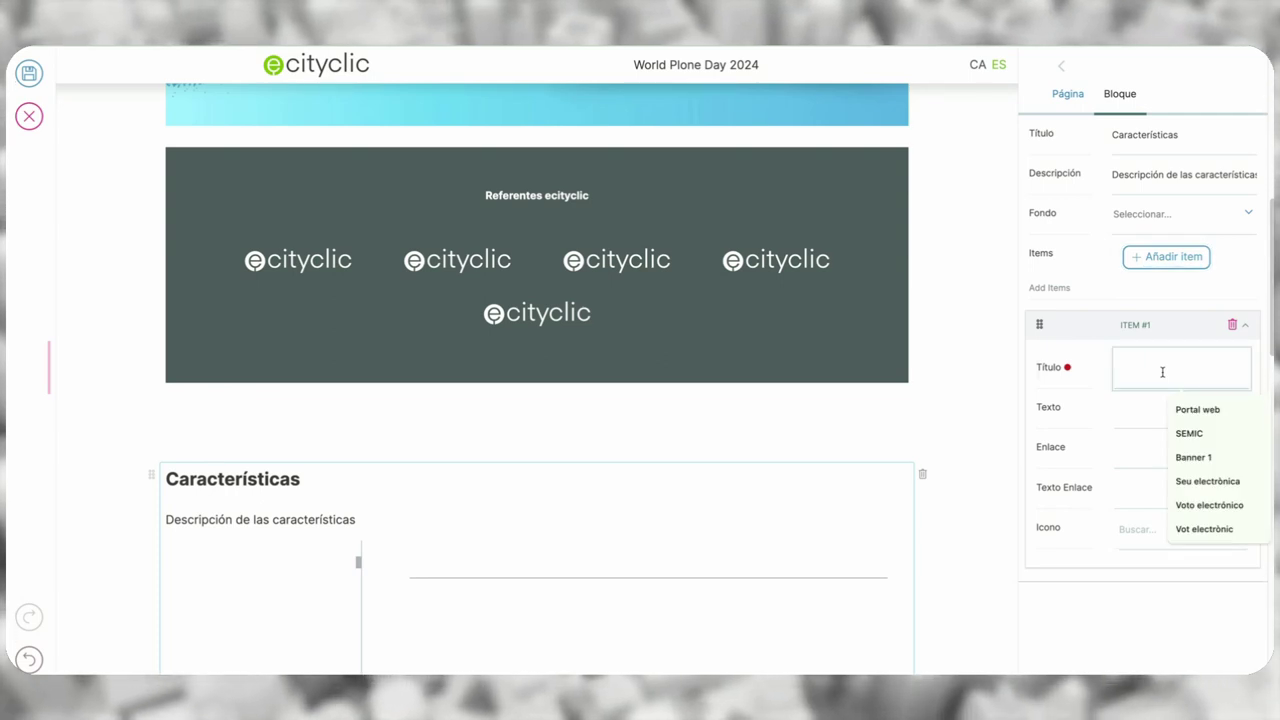
{"action": "type", "text": "Ràpido"}
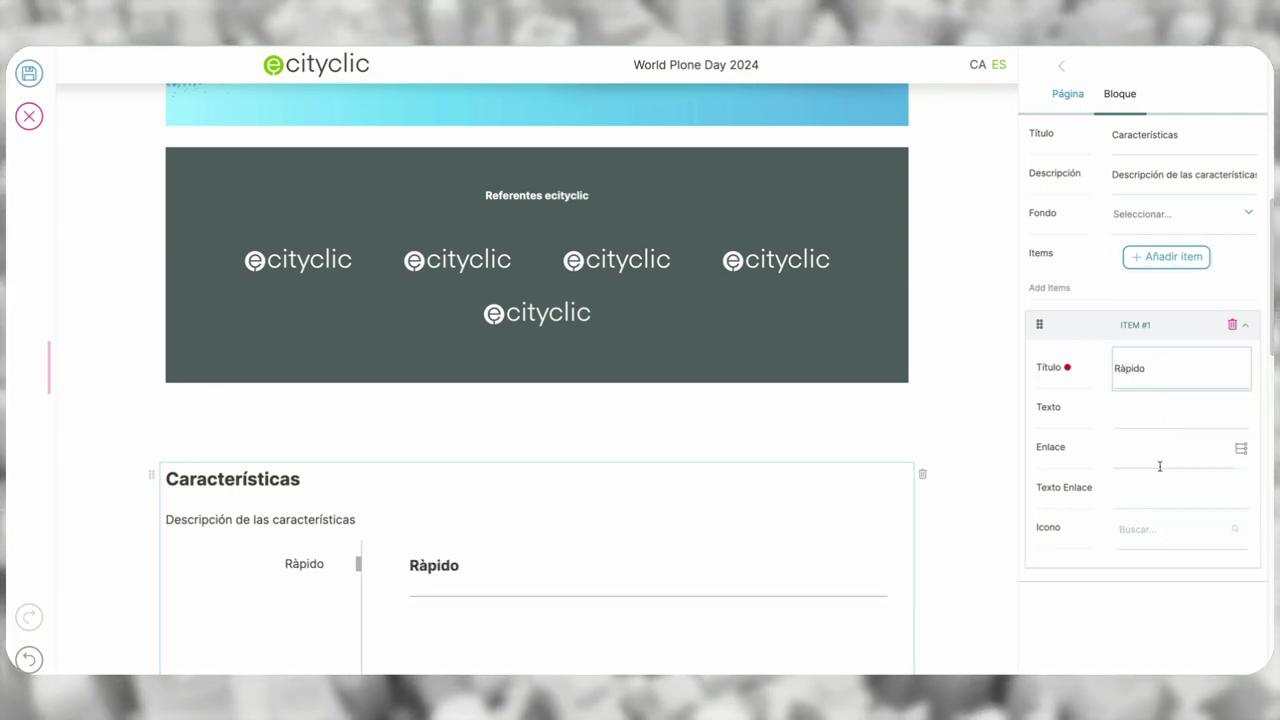
{"action": "left_click", "coordinate": [1150, 418]}
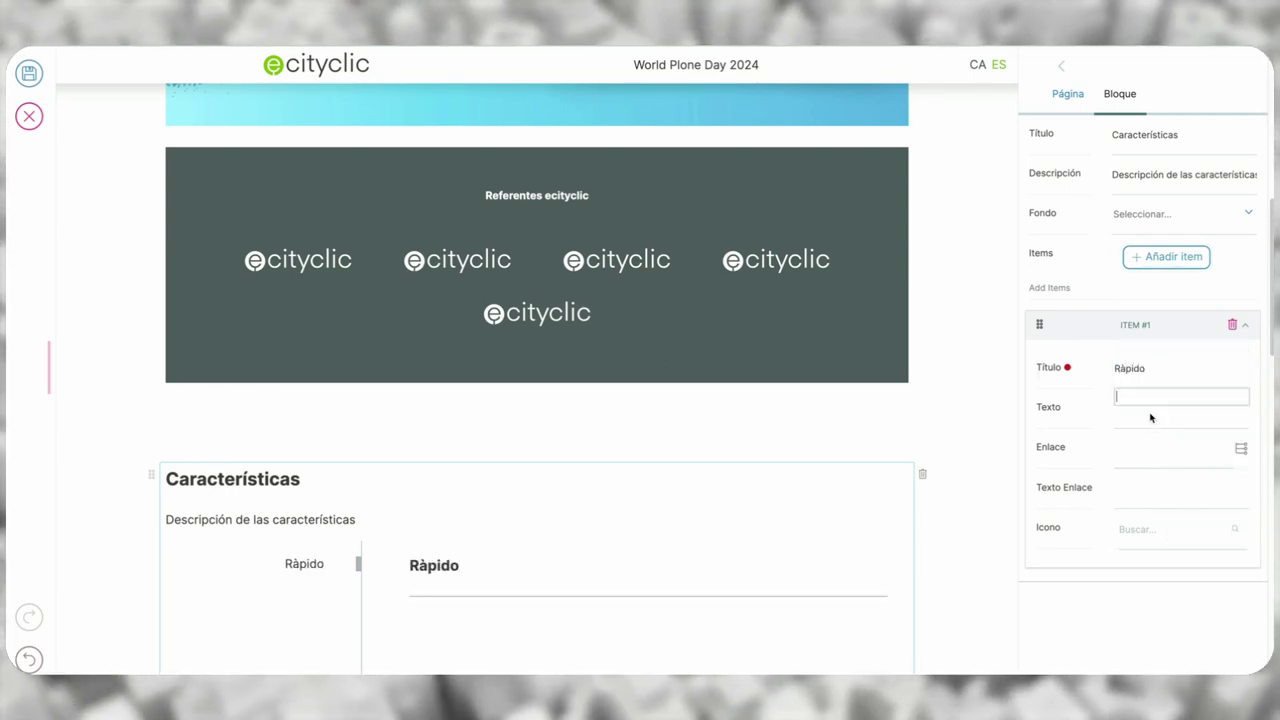
{"action": "type", "text": "sadlkjasd lkjasd"}
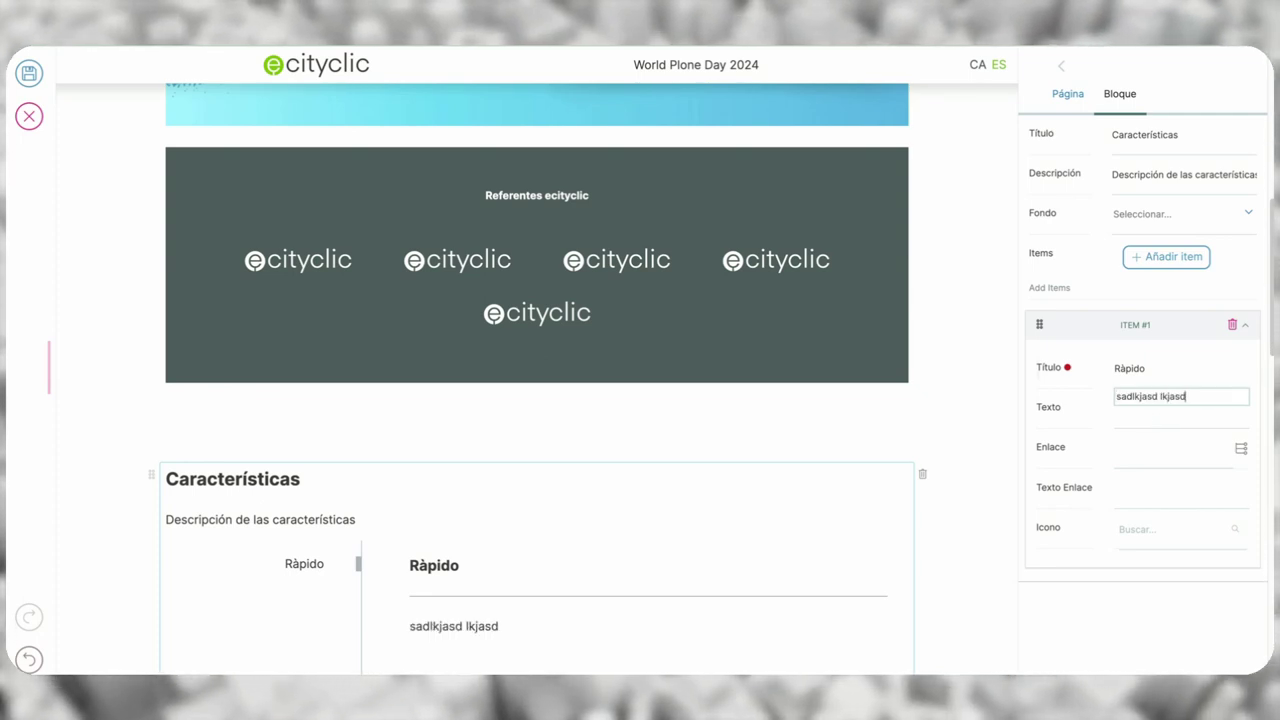
{"action": "type", "text": ". sakldjas dkalsd sadklasdl skadljasd"}
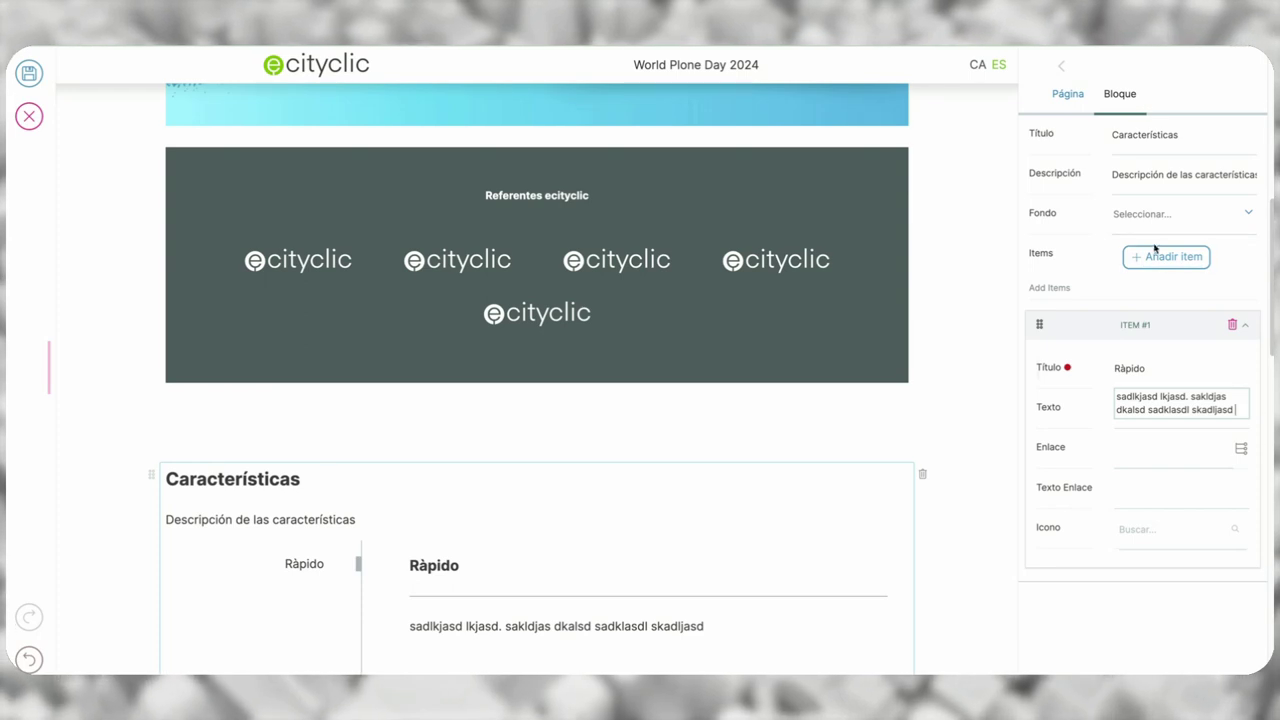
- Add a second tab titled 'Seguro' with placeholder text
{"action": "left_click", "coordinate": [1160, 257]}
{"action": "left_click", "coordinate": [1162, 383]}
{"action": "type", "text": "Securo"}
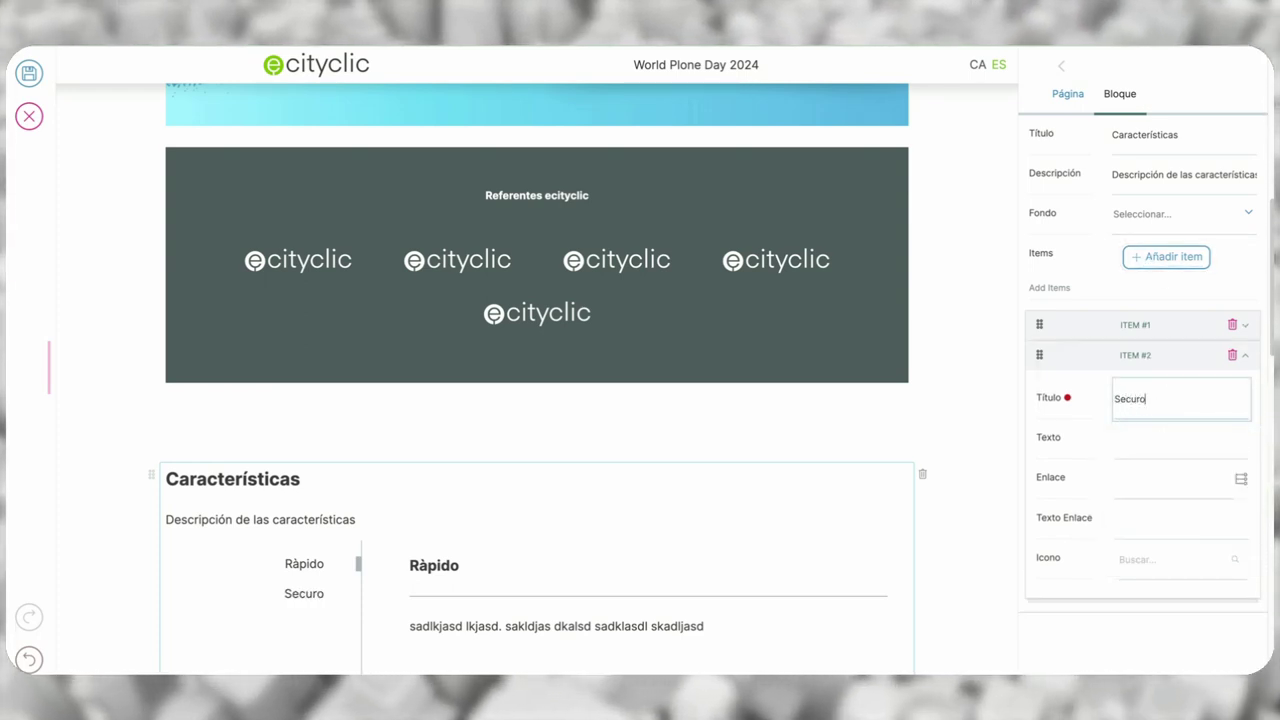
{"action": "key", "text": "BackSpace"}
{"action": "key", "text": "BackSpace"}
{"action": "key", "text": "BackSpace"}
{"action": "key", "text": "BackSpace"}
{"action": "key", "text": "BackSpace"}
{"action": "type", "text": "eguro"}
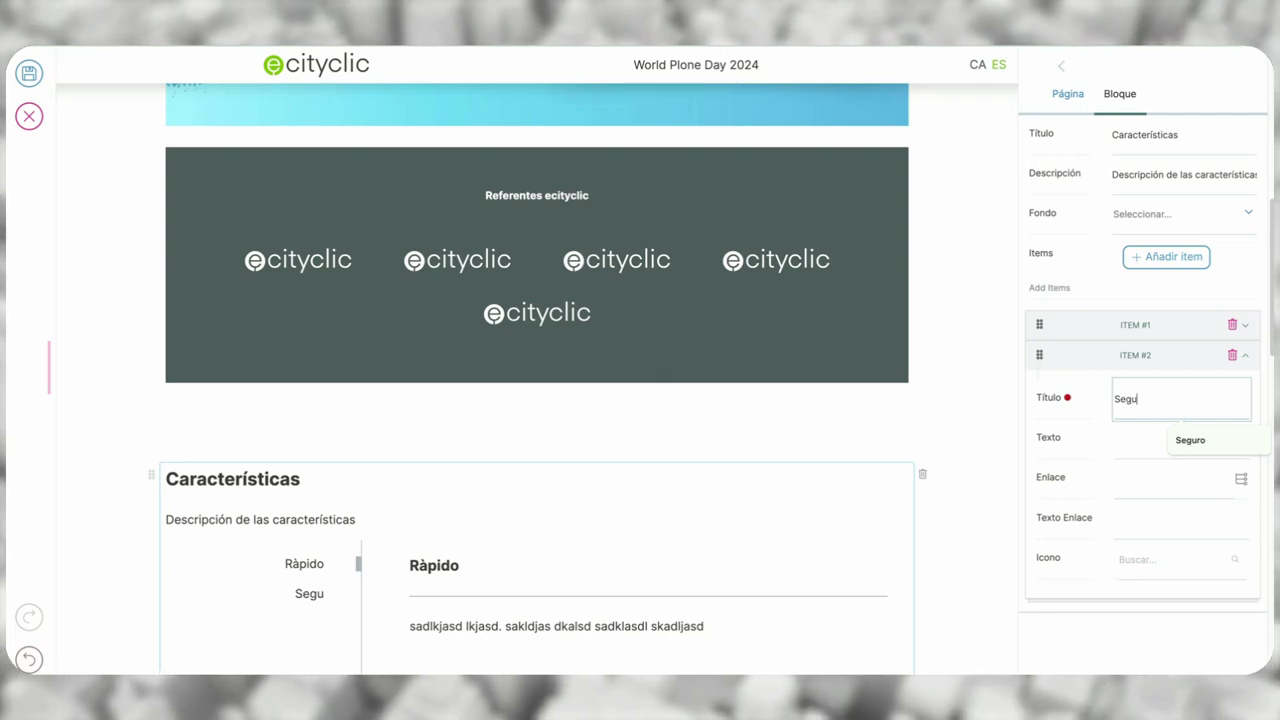
{"action": "left_click", "coordinate": [1180, 427]}
{"action": "type", "text": "safasdklj"}
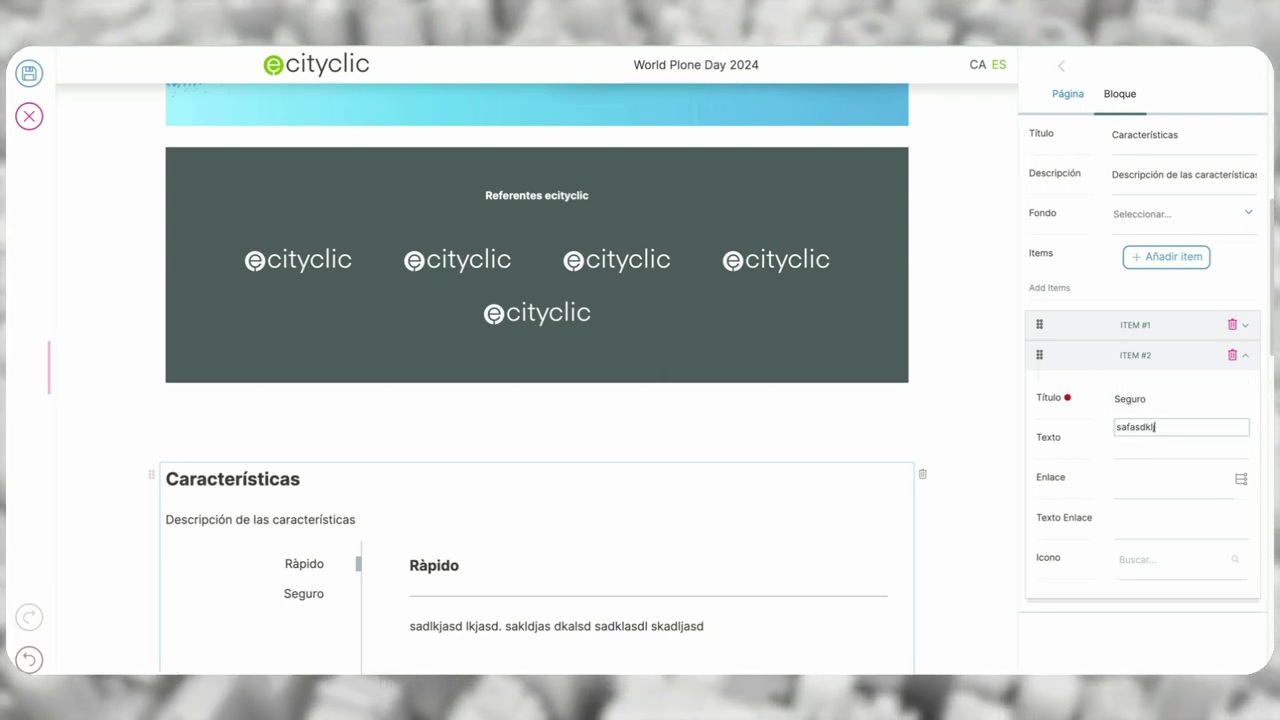
{"action": "type", "text": "asd alsdjkaldj klasdjasdlnkjsdaa"}
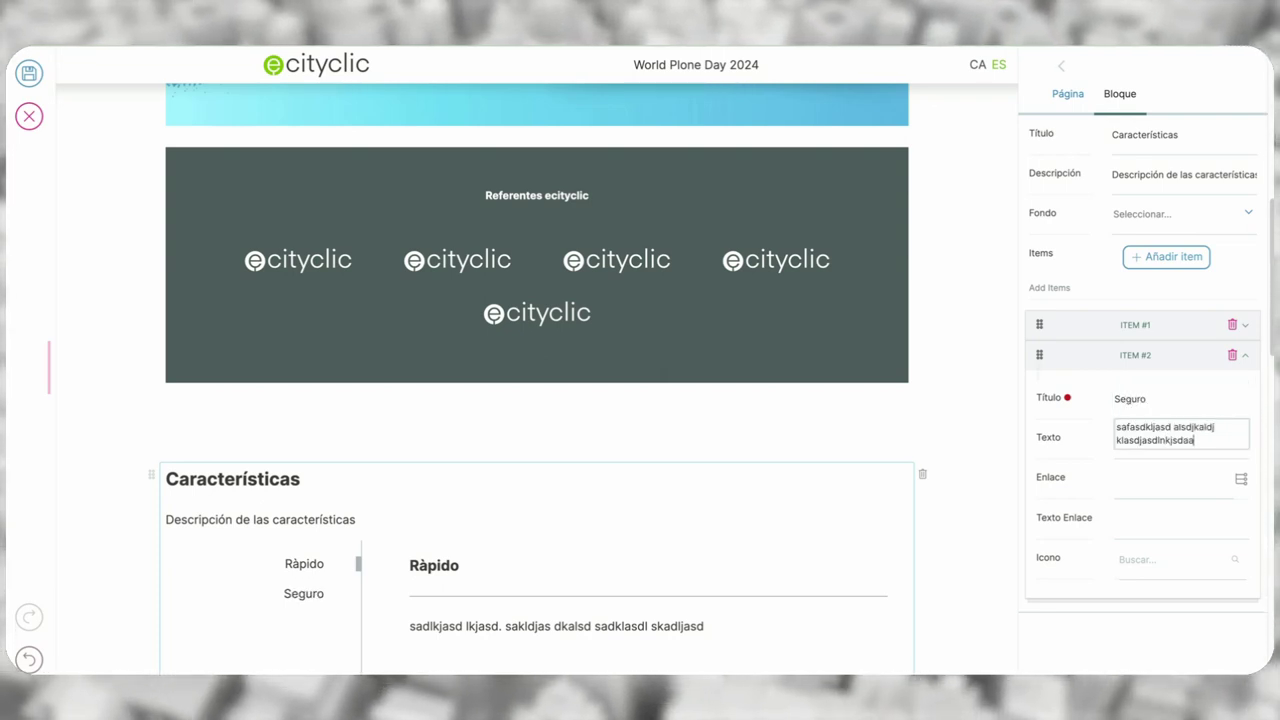
- Add a third tab titled 'Accesible' with placeholder text
{"action": "left_click", "coordinate": [1166, 257]}
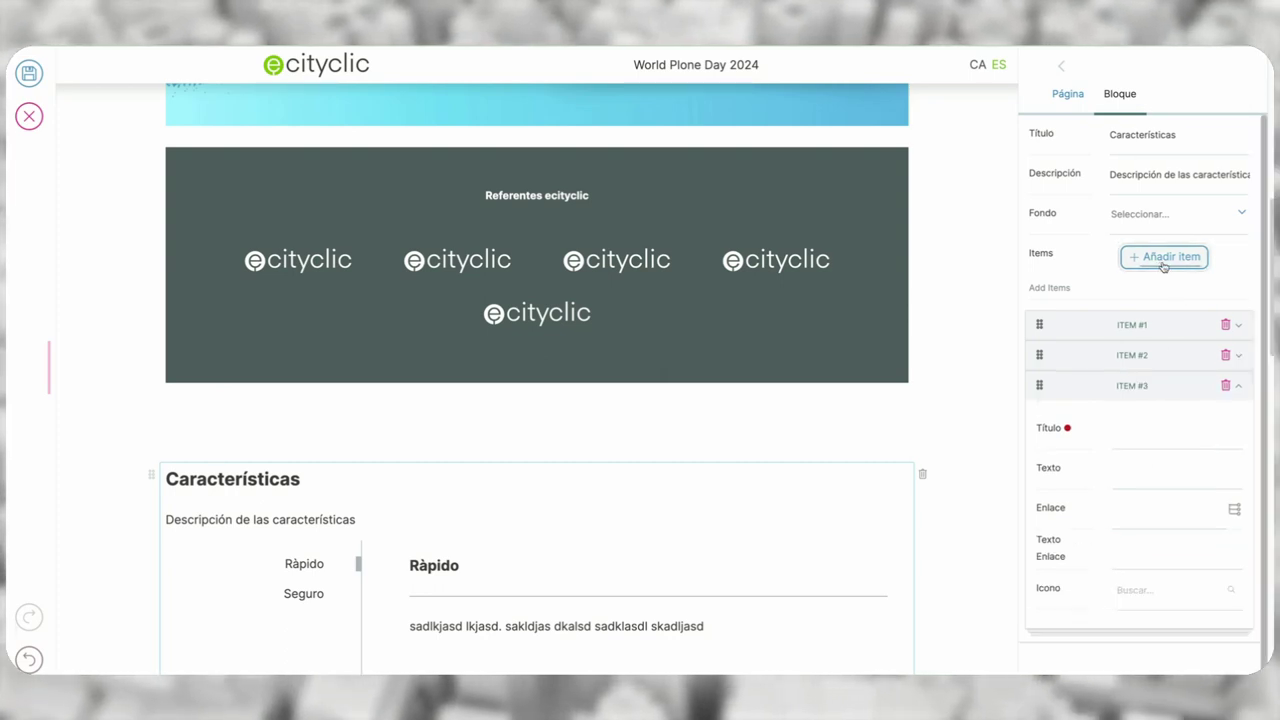
{"action": "left_click", "coordinate": [1151, 427]}
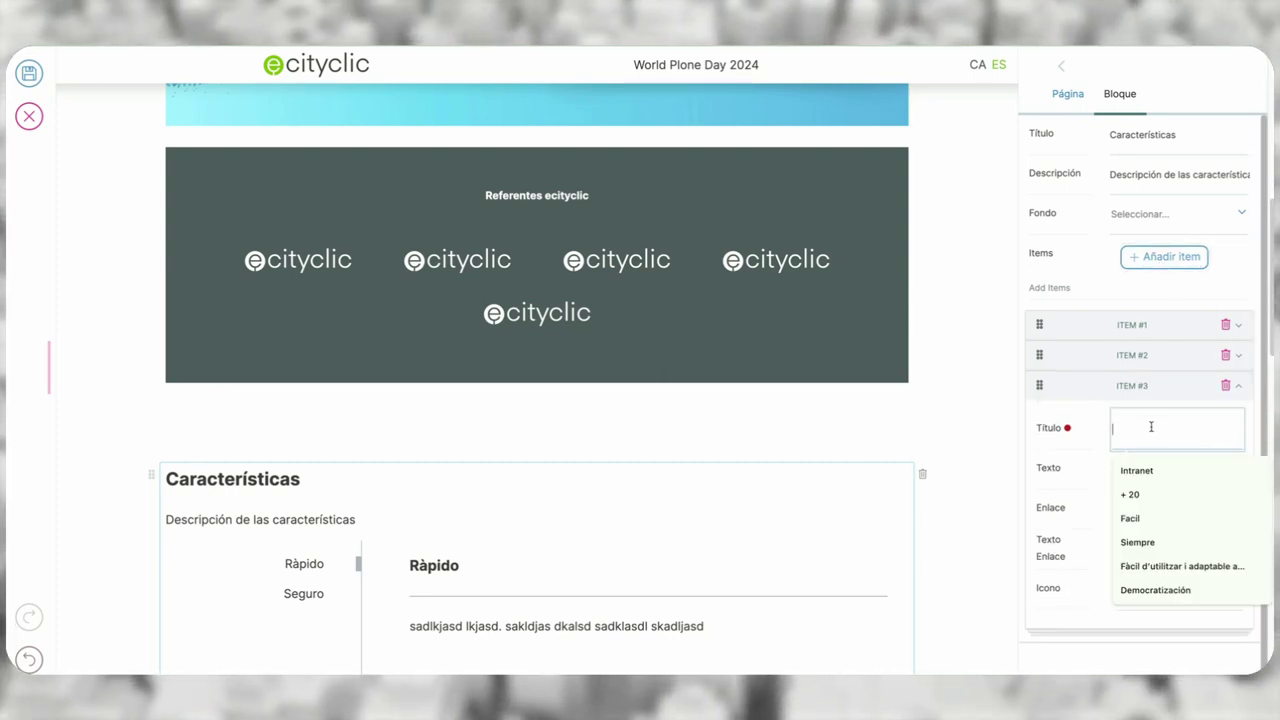
{"action": "type", "text": "Accesible"}
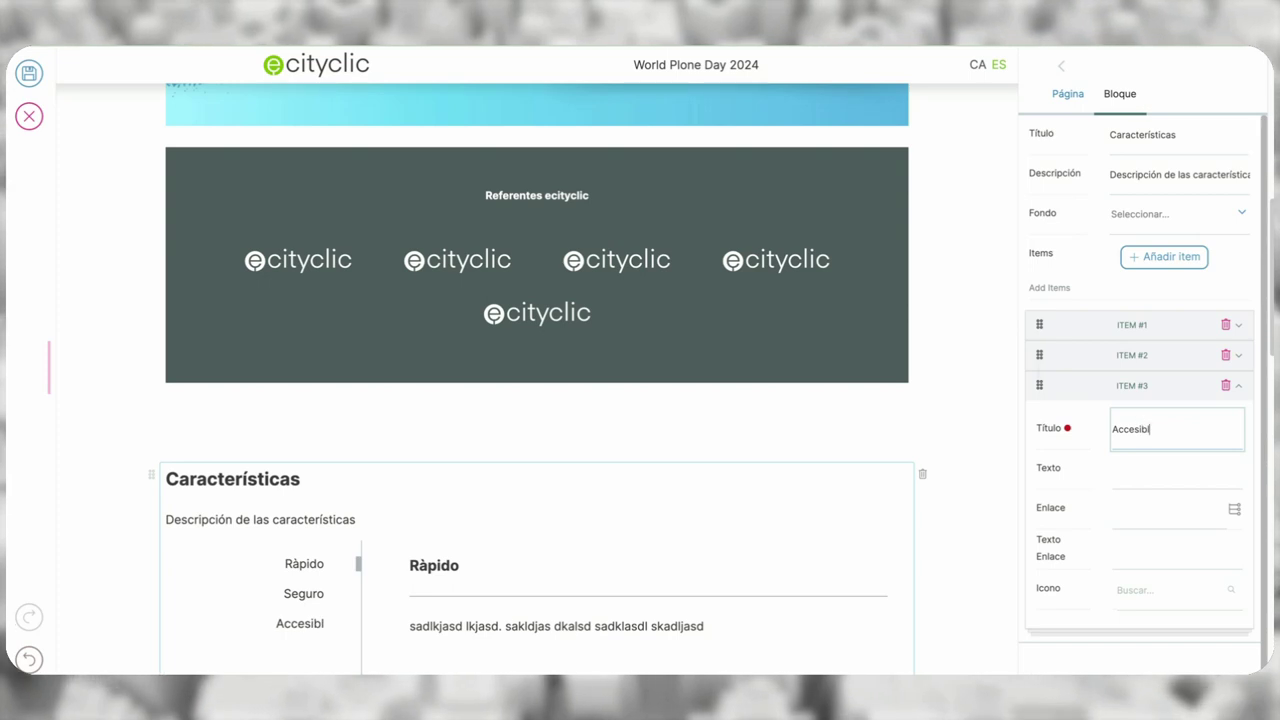
{"action": "key", "text": "Tab"}
{"action": "type", "text": "sdfssfiñdkf dsñkfjlsdf"}
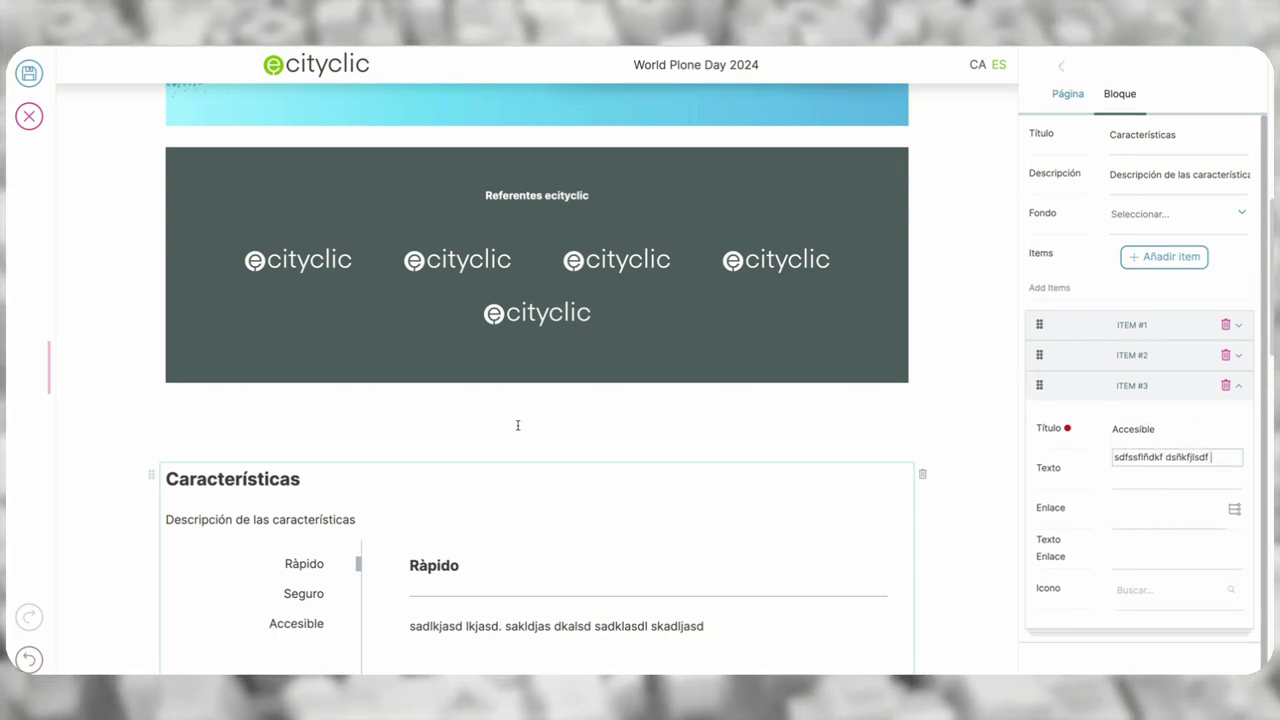
- Check the Ràpido, Seguro and Accesible tabs in the block preview
{"action": "scroll", "coordinate": [518, 425], "scroll_direction": "down", "scroll_amount": 3}
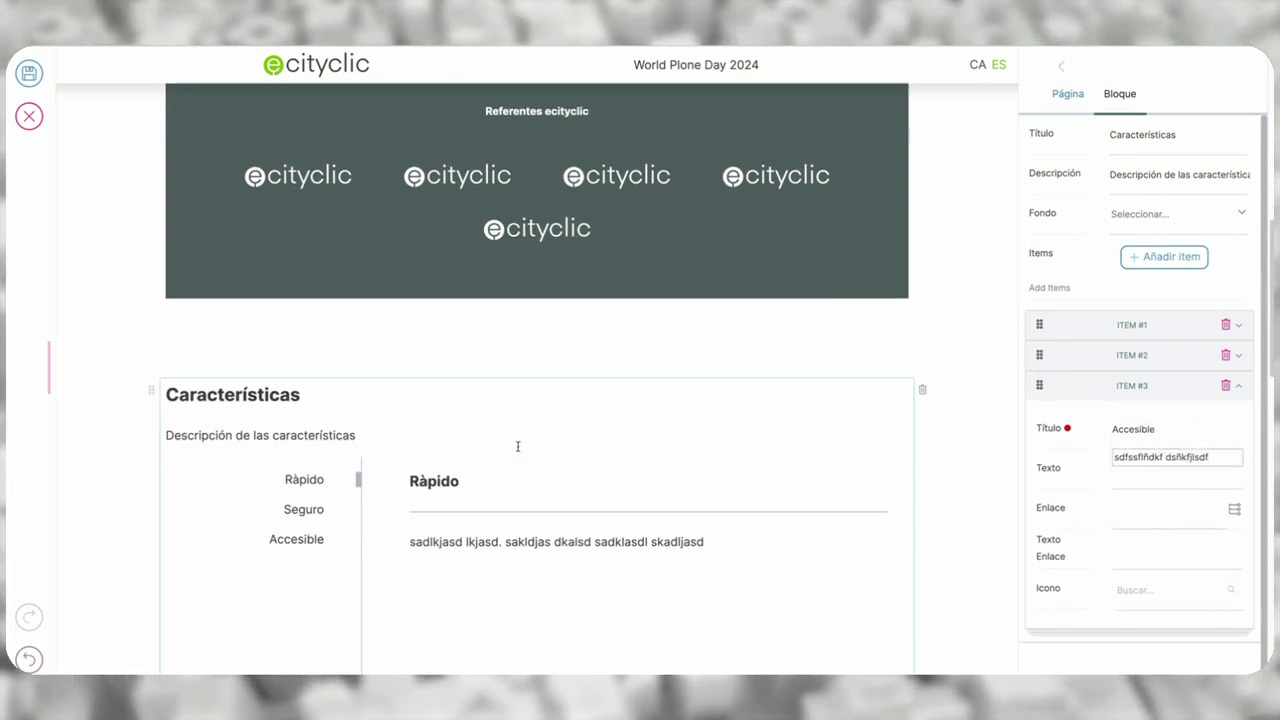
{"action": "left_click", "coordinate": [309, 403]}
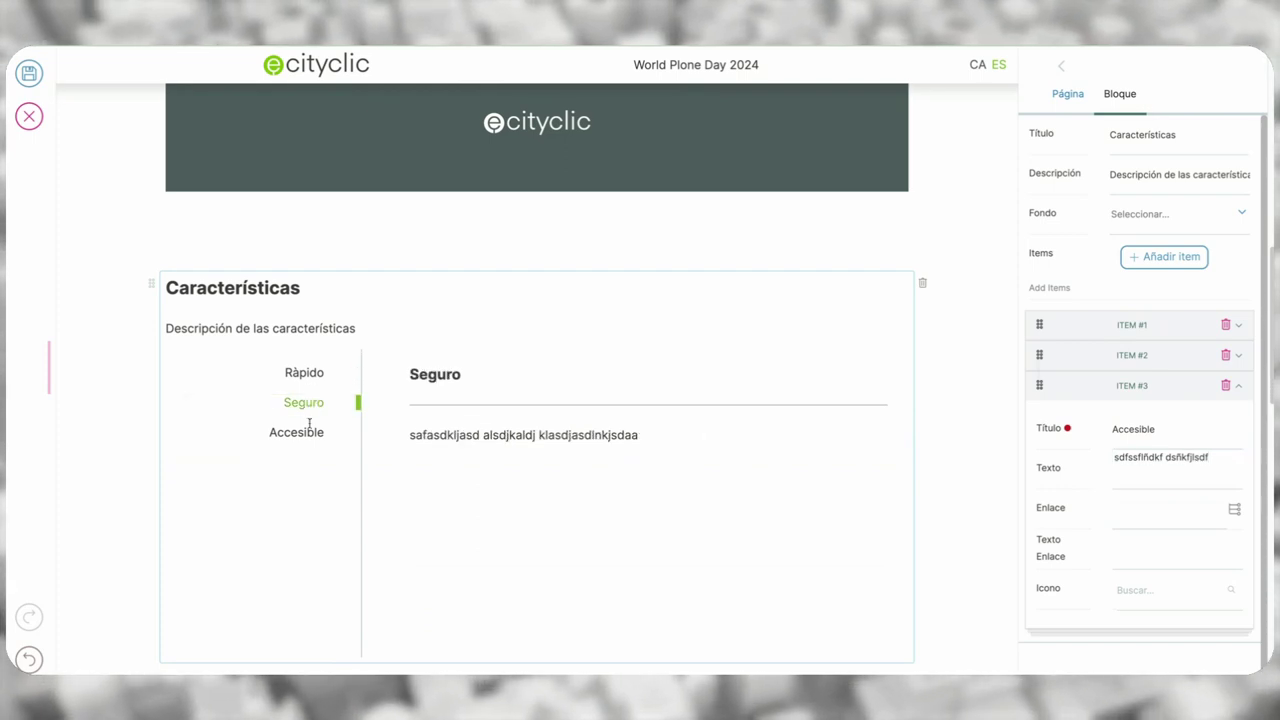
{"action": "left_click", "coordinate": [309, 434]}
{"action": "left_click", "coordinate": [301, 403]}
{"action": "left_click", "coordinate": [304, 375]}
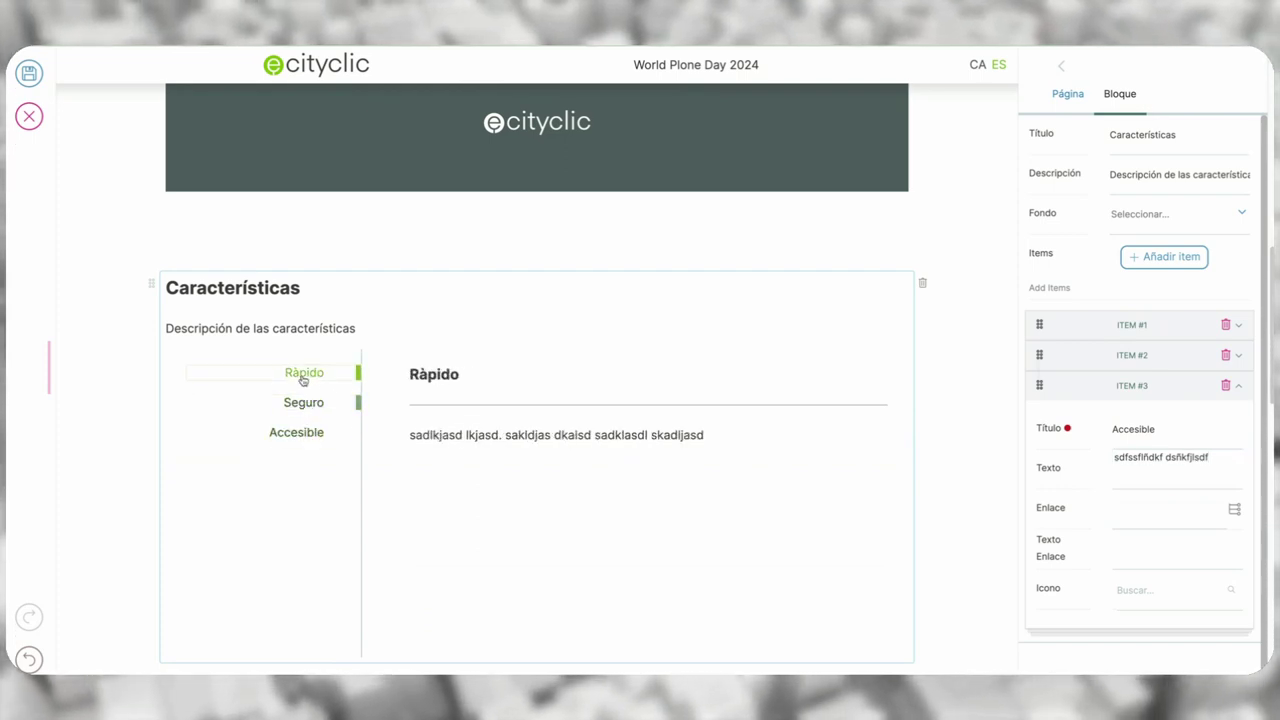
{"action": "left_click", "coordinate": [303, 405]}
{"action": "left_click", "coordinate": [302, 434]}
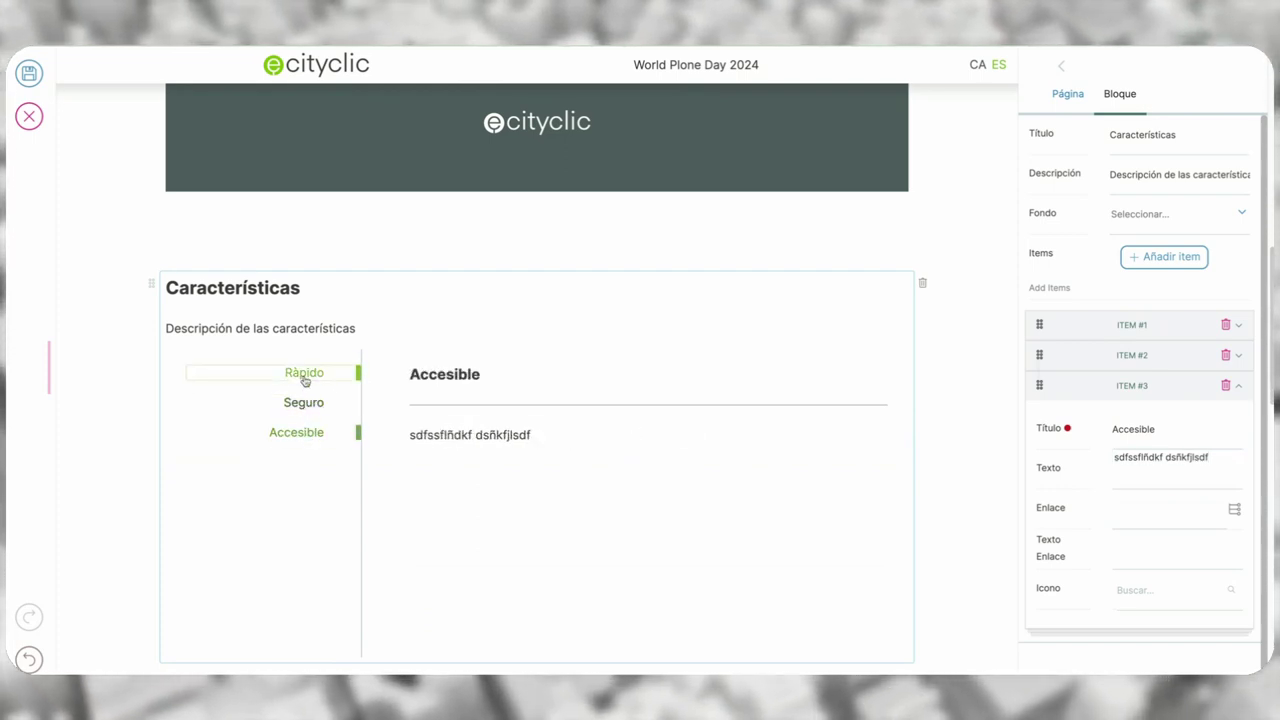
{"action": "left_click", "coordinate": [306, 373]}
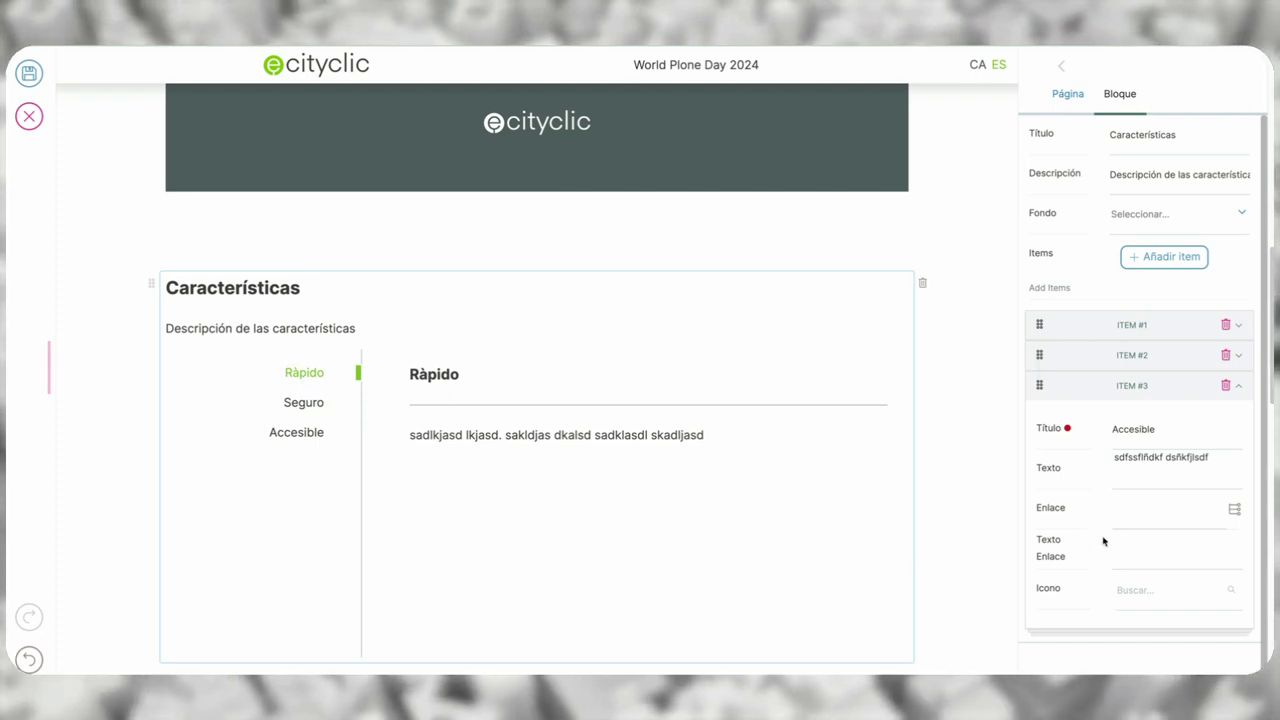
- Link the Accesible item to the Català section (/ca)
{"action": "left_click", "coordinate": [1133, 512]}
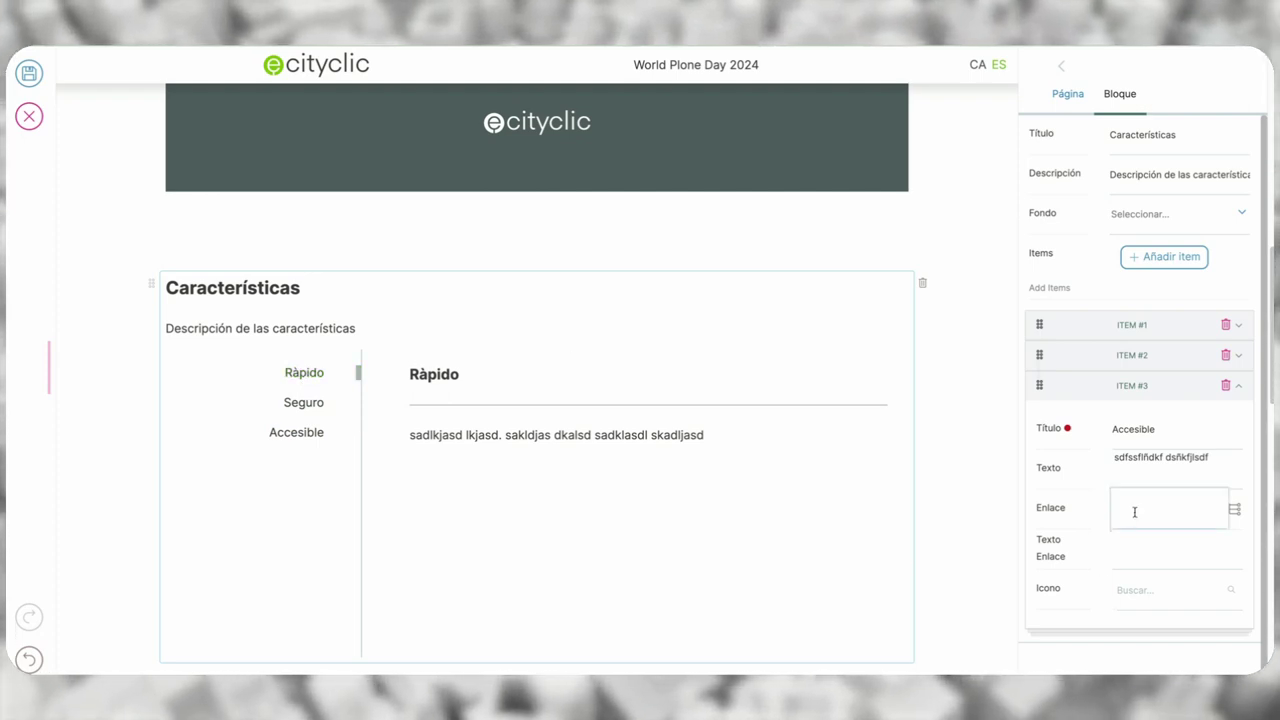
{"action": "type", "text": "Ver más"}
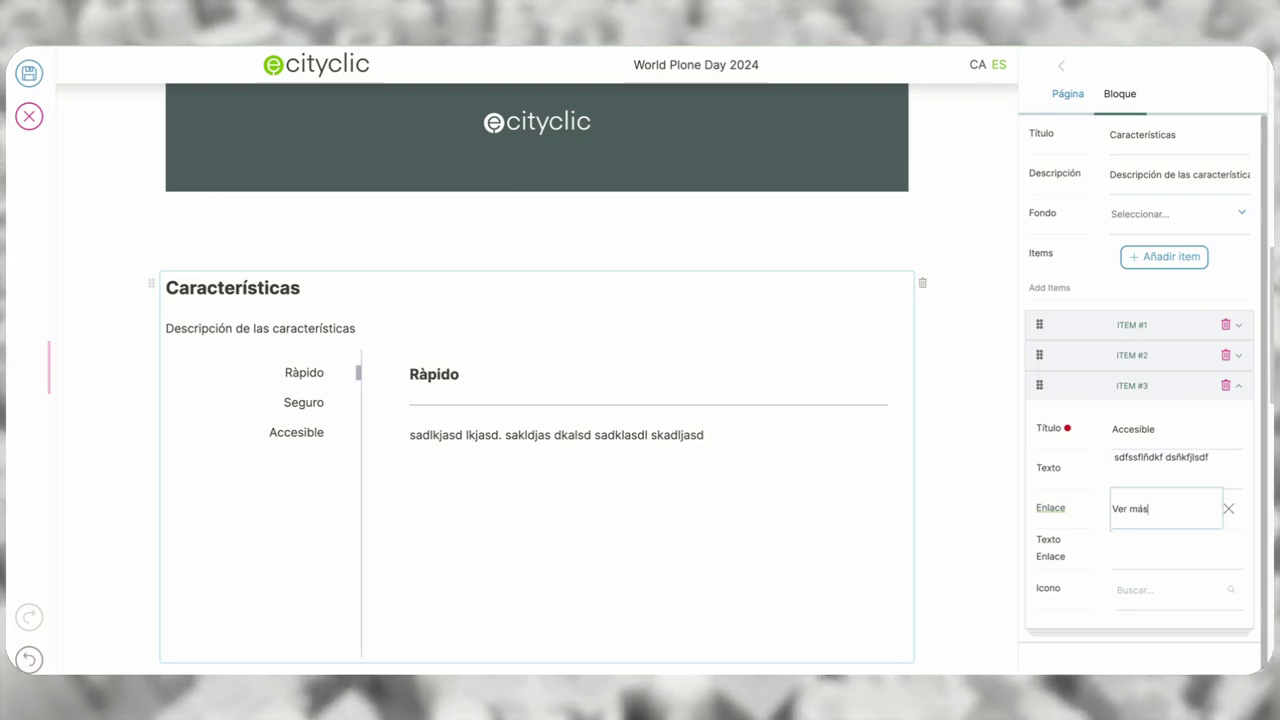
{"action": "key", "text": "BackSpace"}
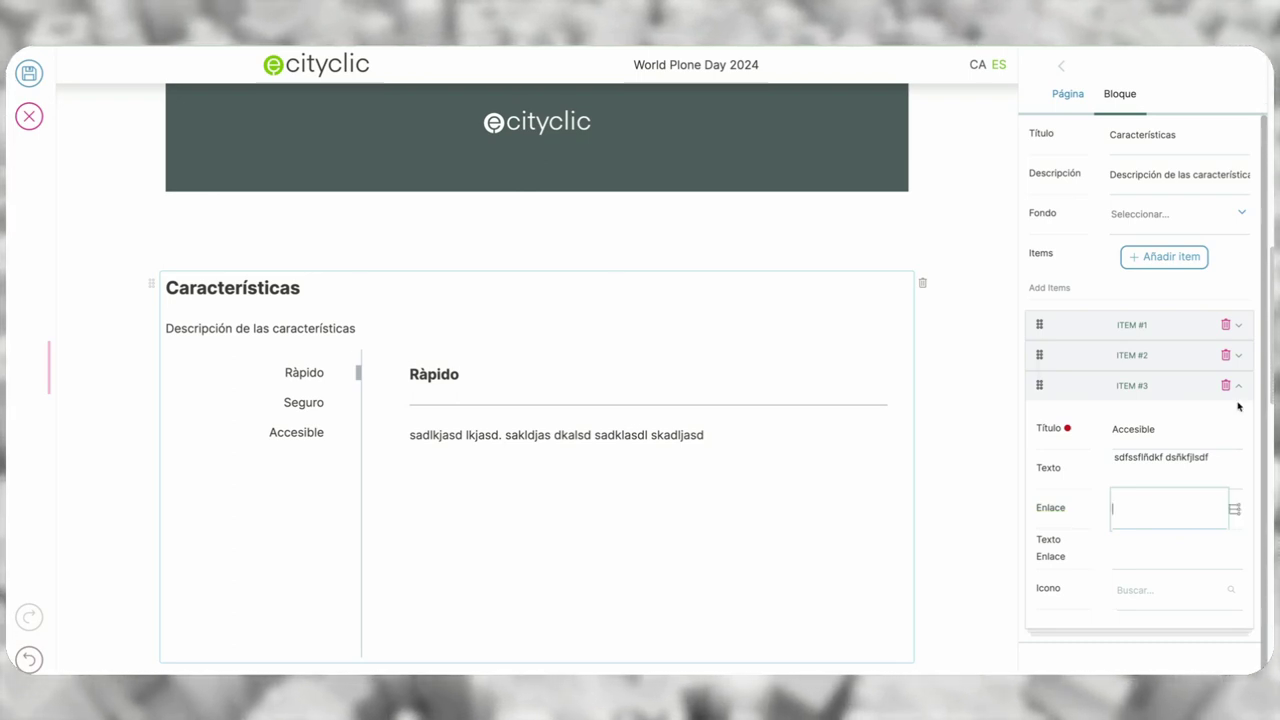
{"action": "left_click", "coordinate": [1236, 510]}
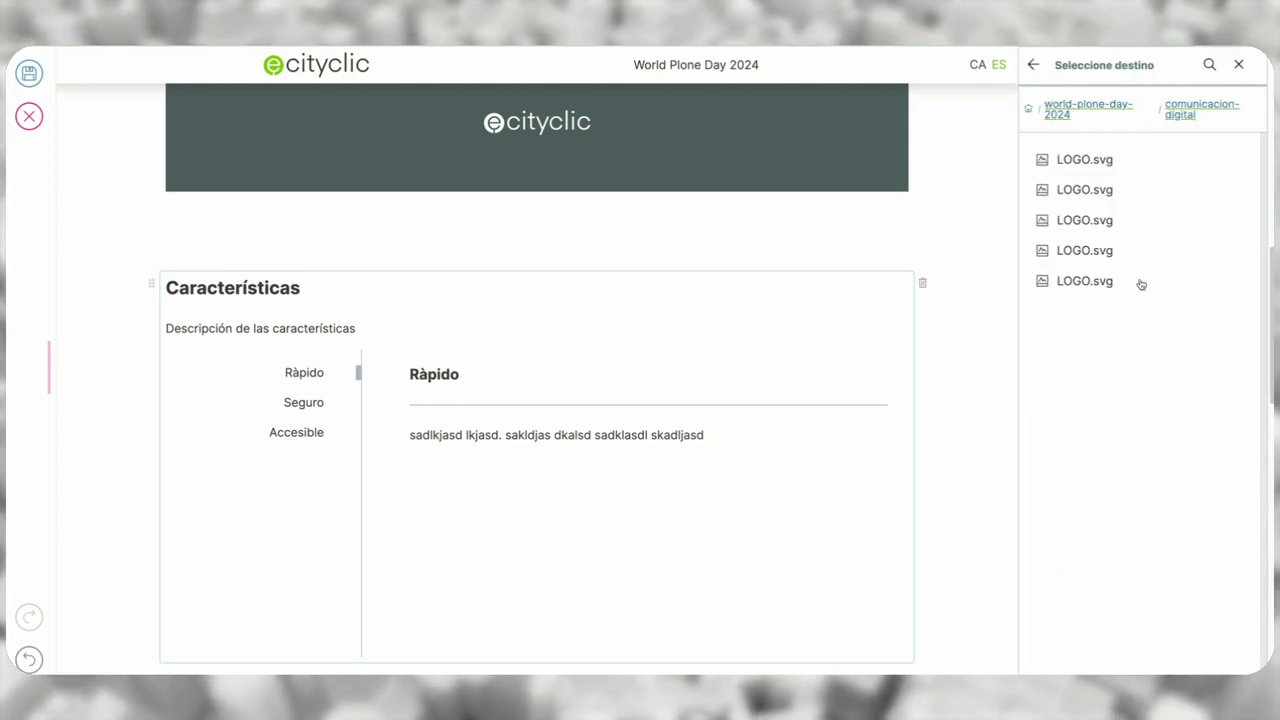
{"action": "left_click", "coordinate": [1025, 110]}
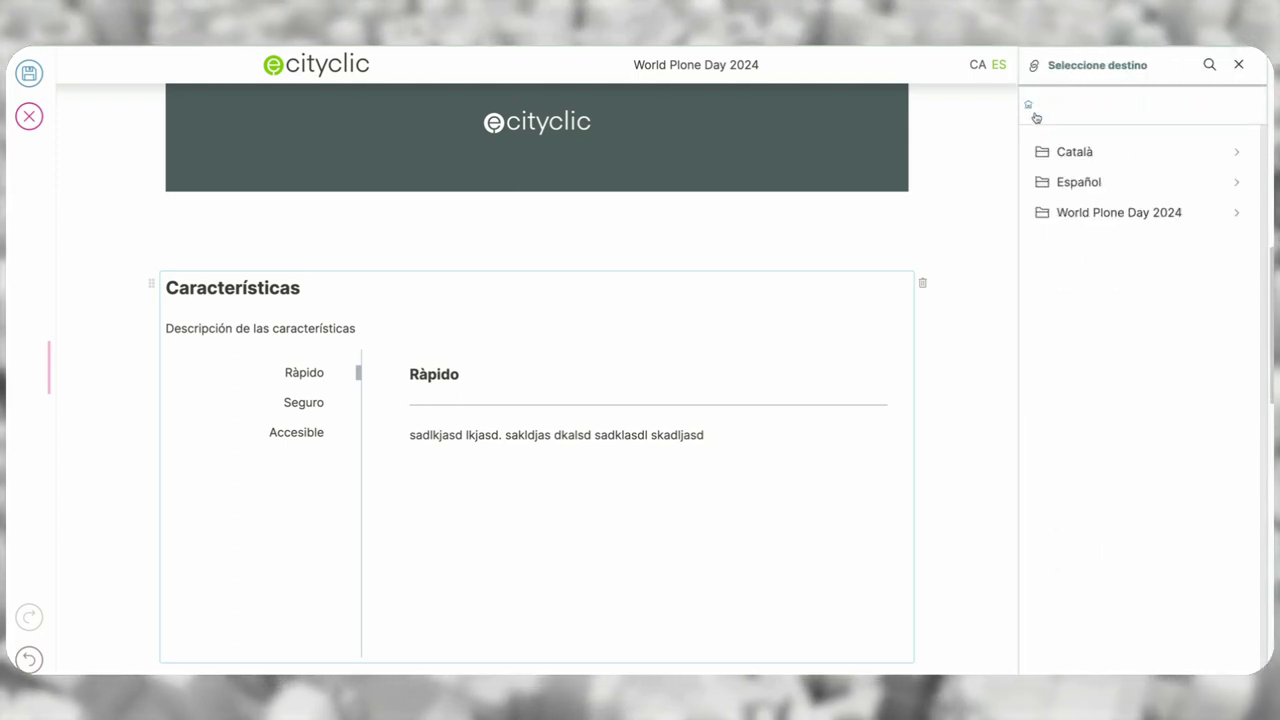
{"action": "left_click", "coordinate": [1080, 152]}
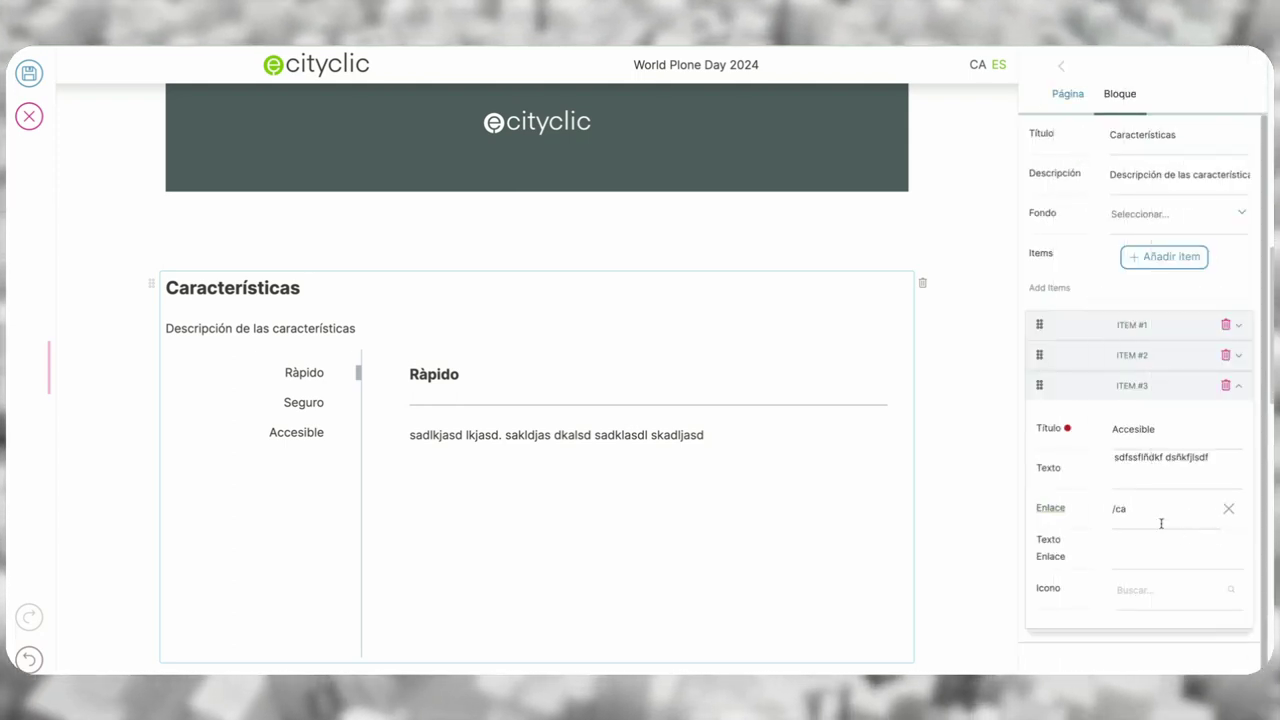
- Set the link text to 'Ver más' and choose the audio-description icon
{"action": "left_click", "coordinate": [1157, 553]}
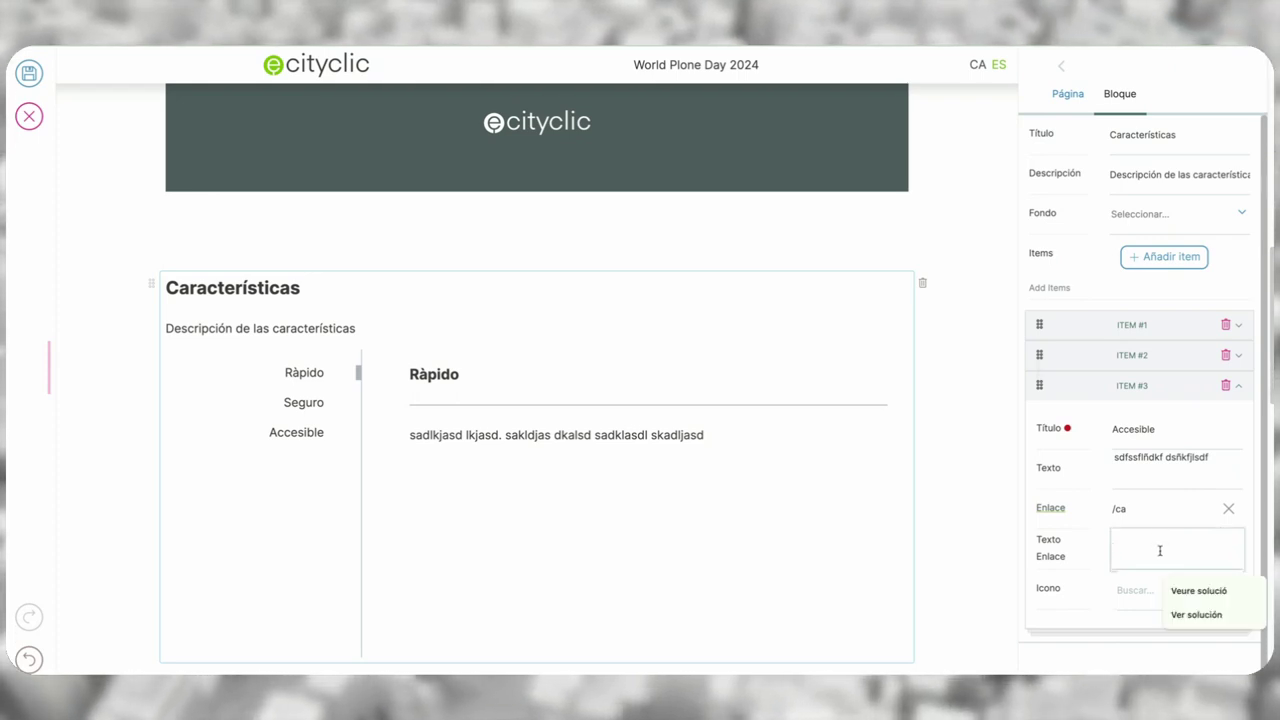
{"action": "type", "text": "Ver más"}
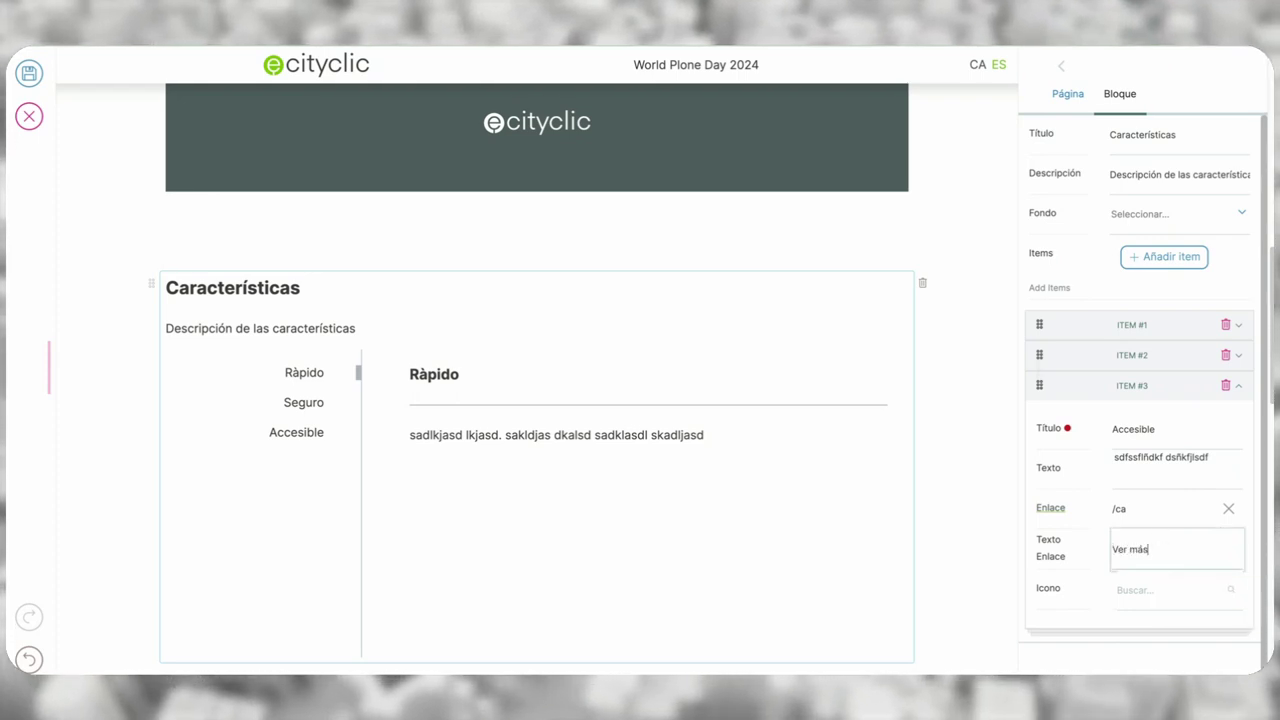
{"action": "left_click", "coordinate": [1133, 592]}
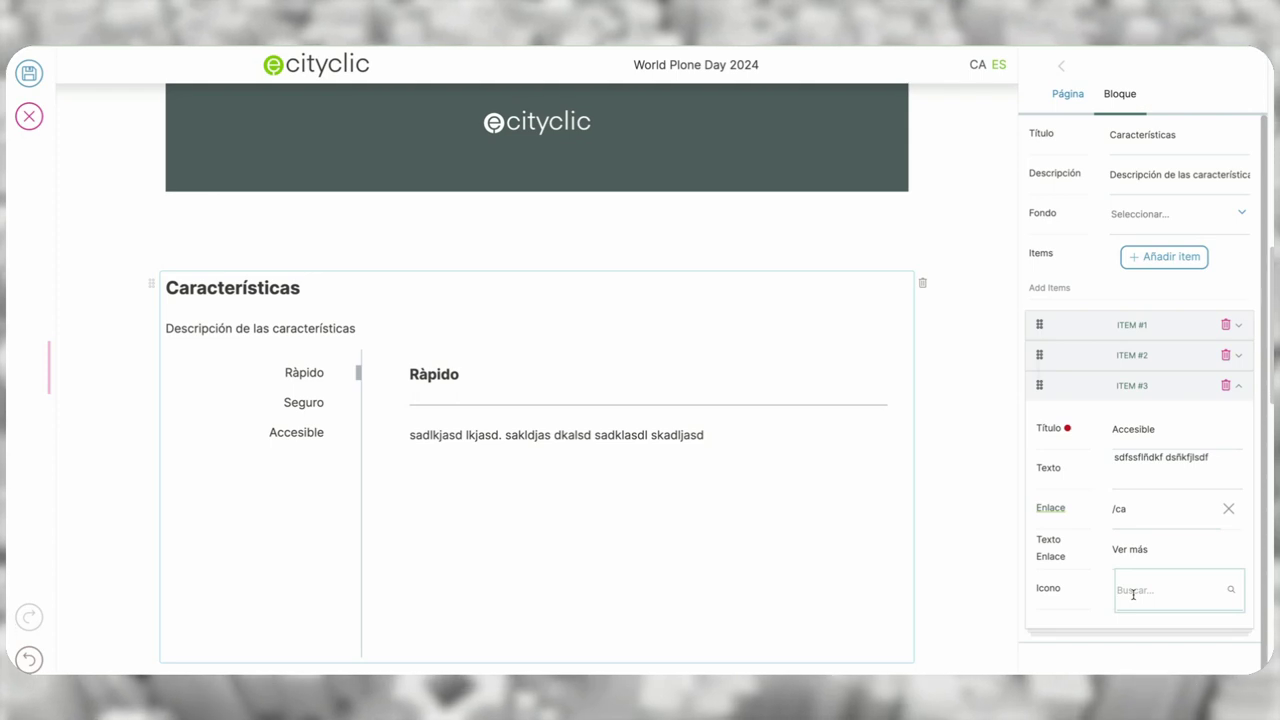
{"action": "type", "text": "a"}
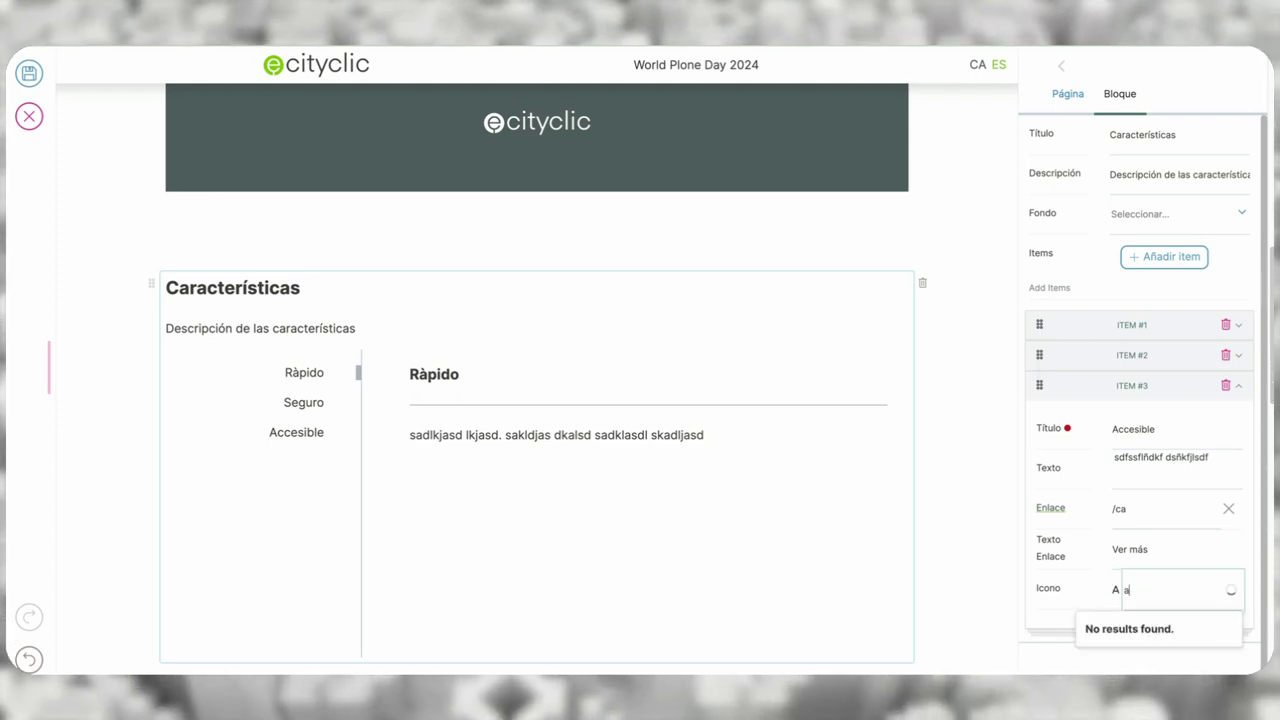
{"action": "left_click", "coordinate": [1122, 651]}
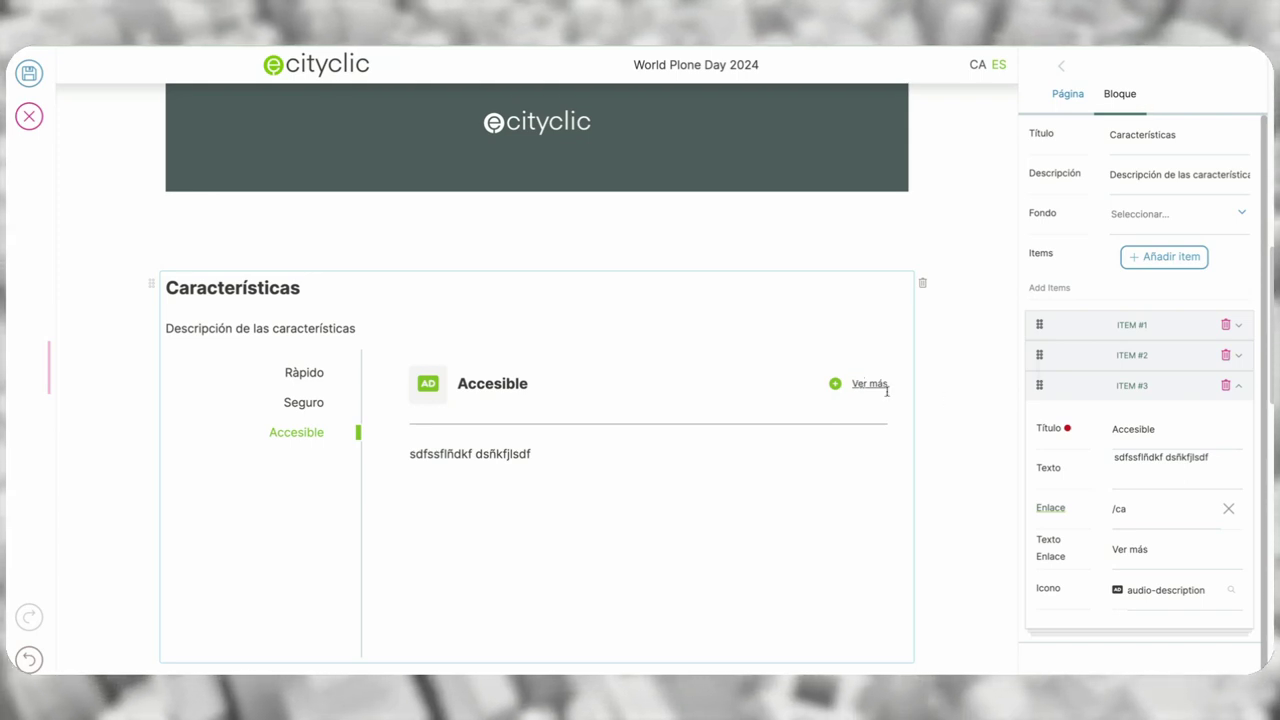
- Delete ITEM #2 (Seguro) and ITEM #1 (Ràpido), then view the Accesible tab
{"action": "scroll", "coordinate": [1046, 386], "scroll_direction": "down", "scroll_amount": 1}
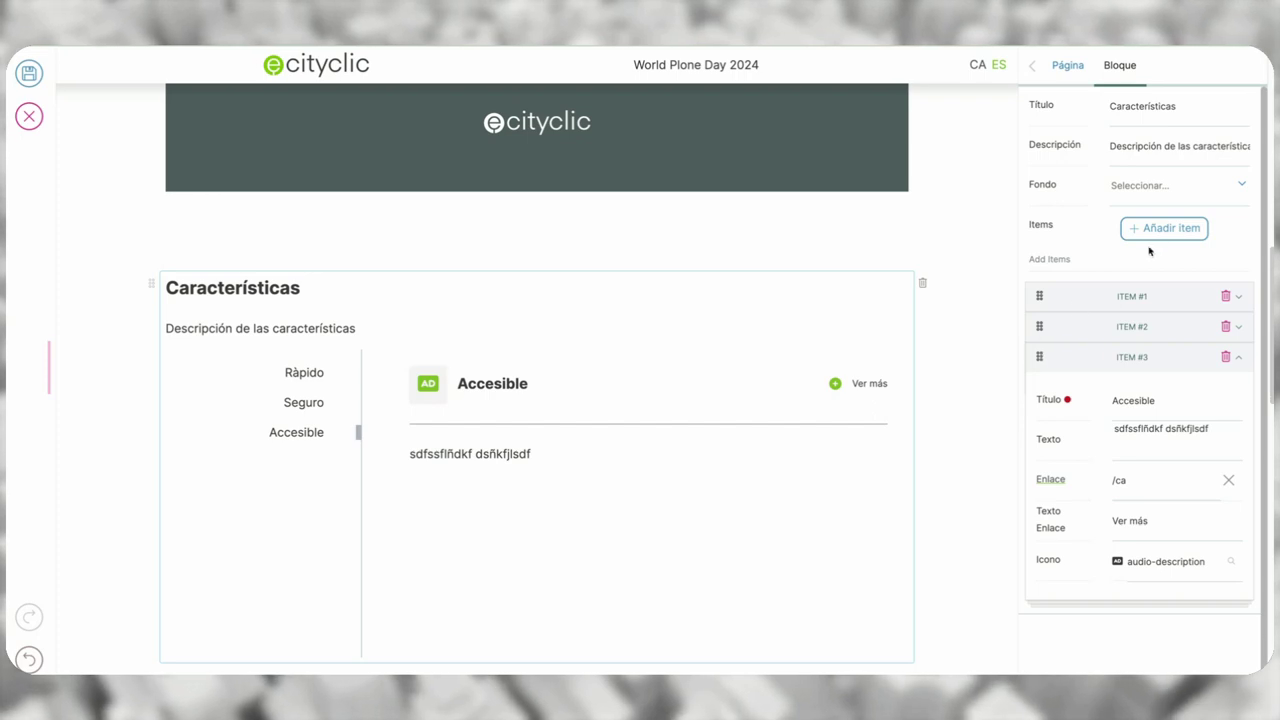
{"action": "scroll", "coordinate": [1239, 359], "scroll_direction": "up", "scroll_amount": 1}
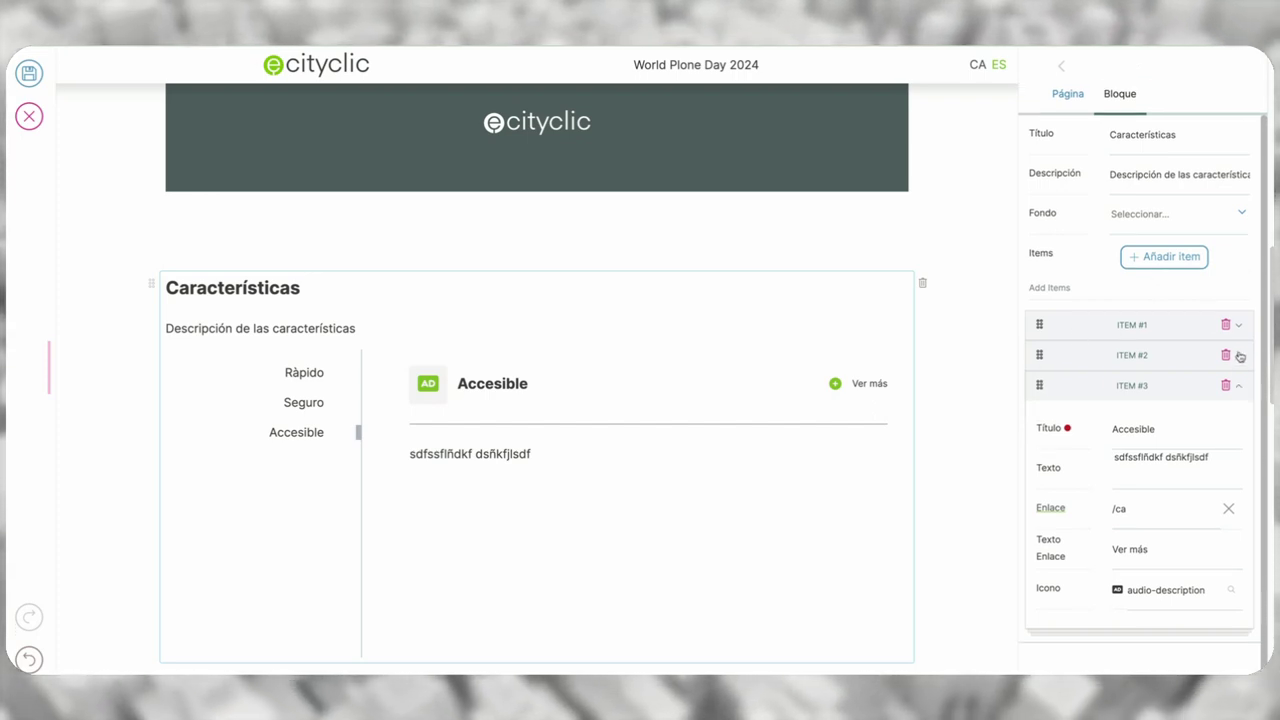
{"action": "left_click", "coordinate": [1225, 355]}
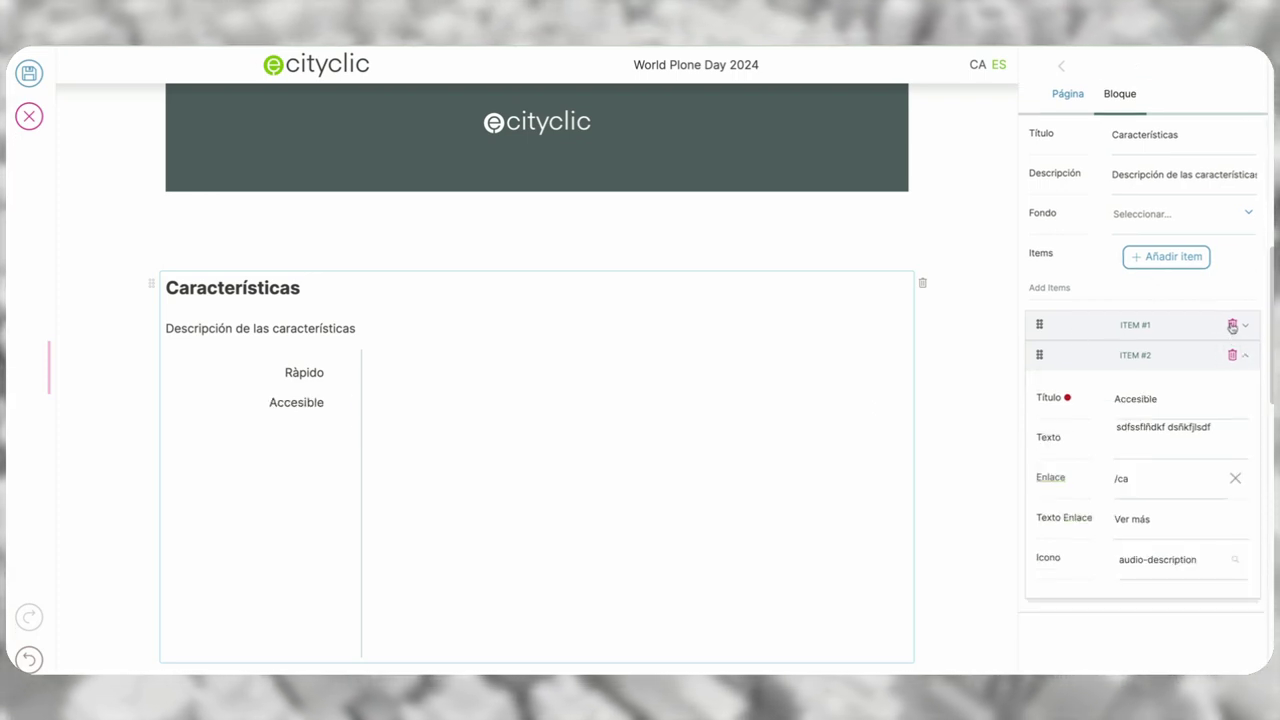
{"action": "left_click", "coordinate": [1232, 325]}
{"action": "left_click", "coordinate": [306, 378]}
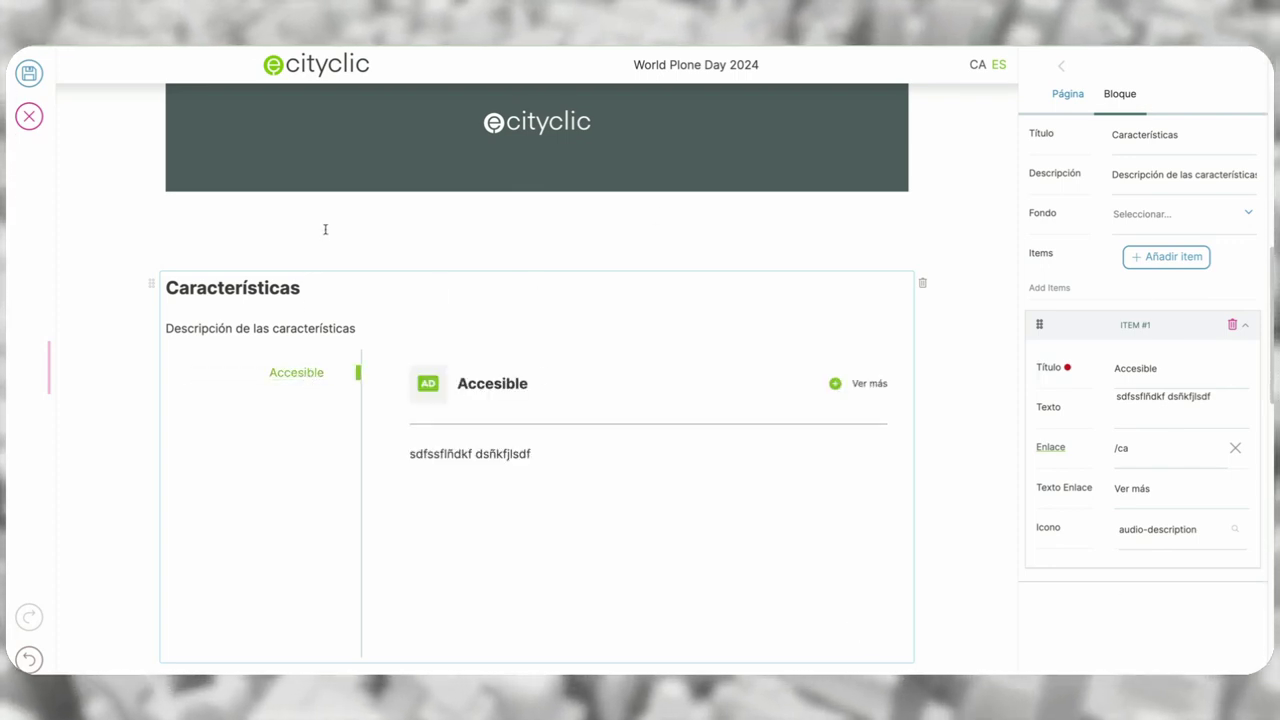
{"action": "scroll", "coordinate": [786, 371], "scroll_direction": "down", "scroll_amount": 3}
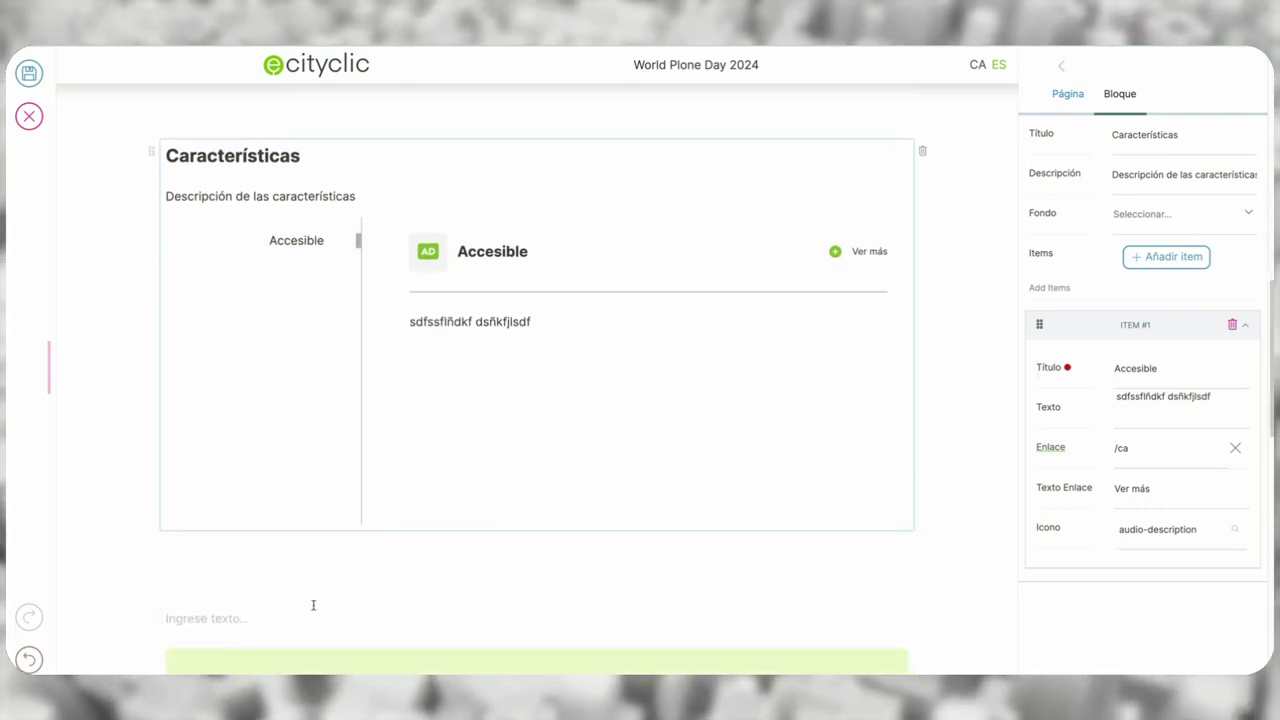
- Insert an ECITYCLIC SliderCards block below Características and title it 'Puntos fuertes'
{"action": "left_click", "coordinate": [316, 606]}
{"action": "left_click", "coordinate": [148, 618]}
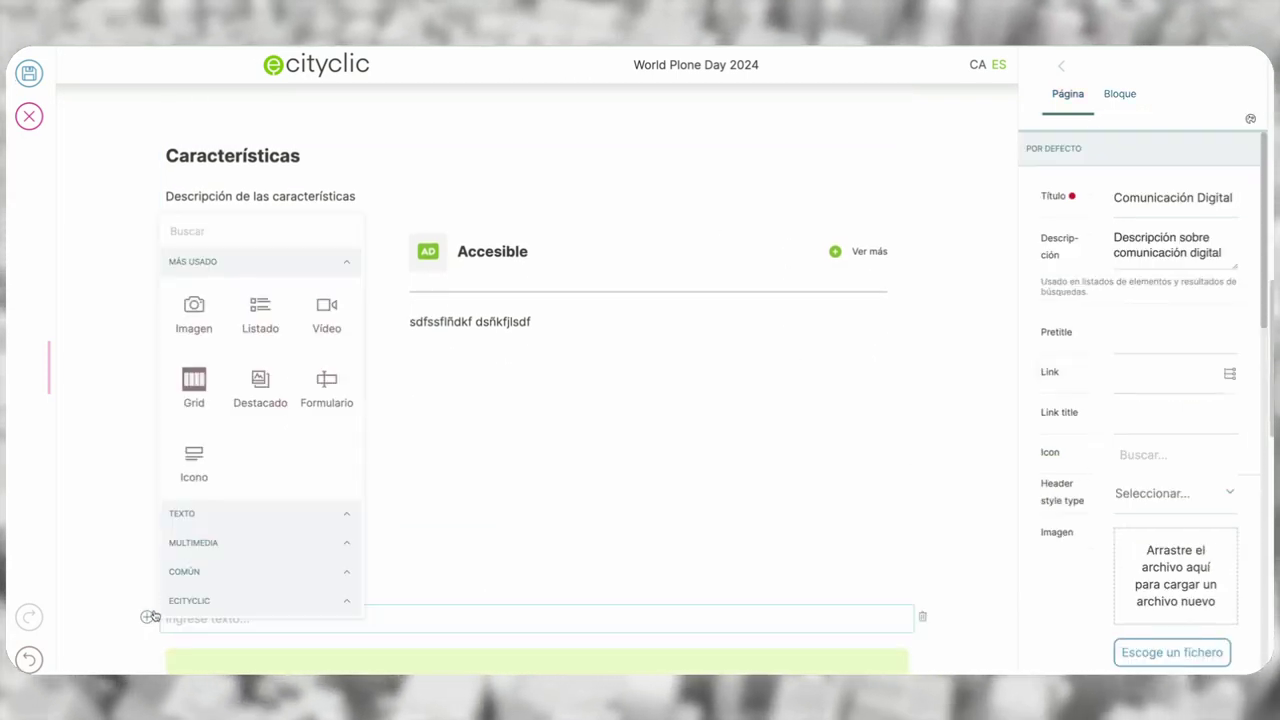
{"action": "left_click", "coordinate": [250, 601]}
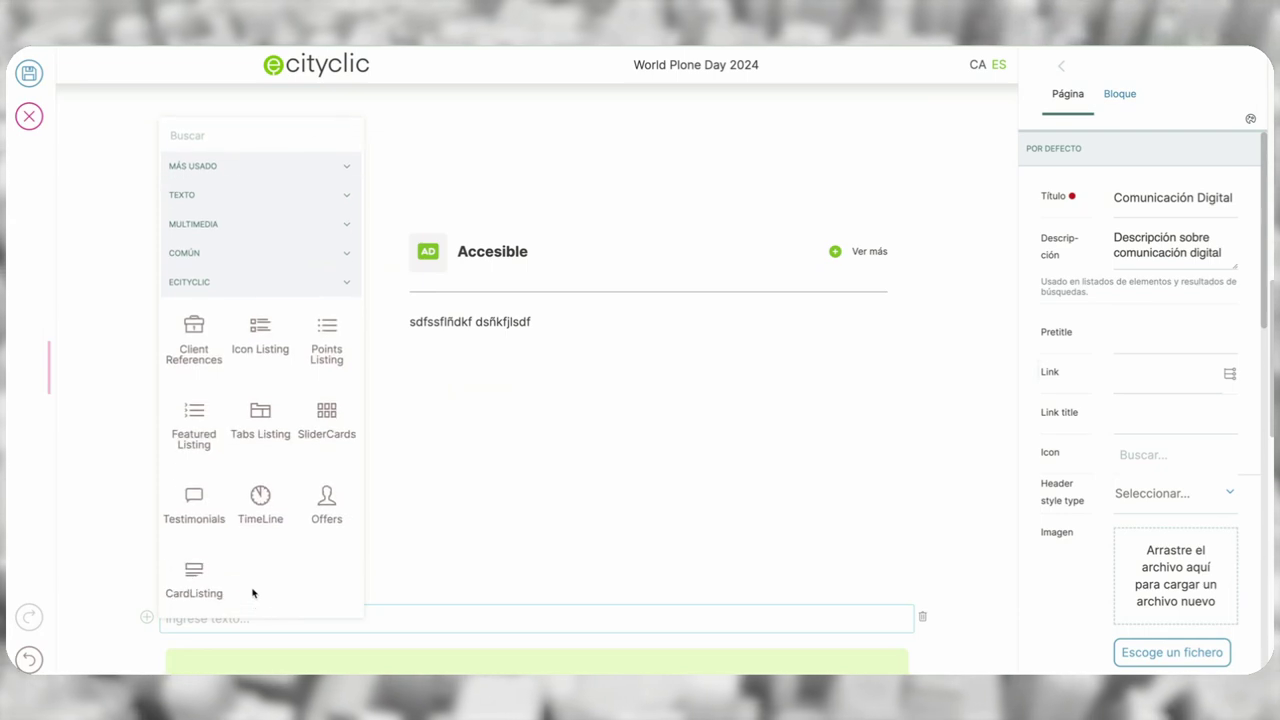
{"action": "left_click", "coordinate": [334, 426]}
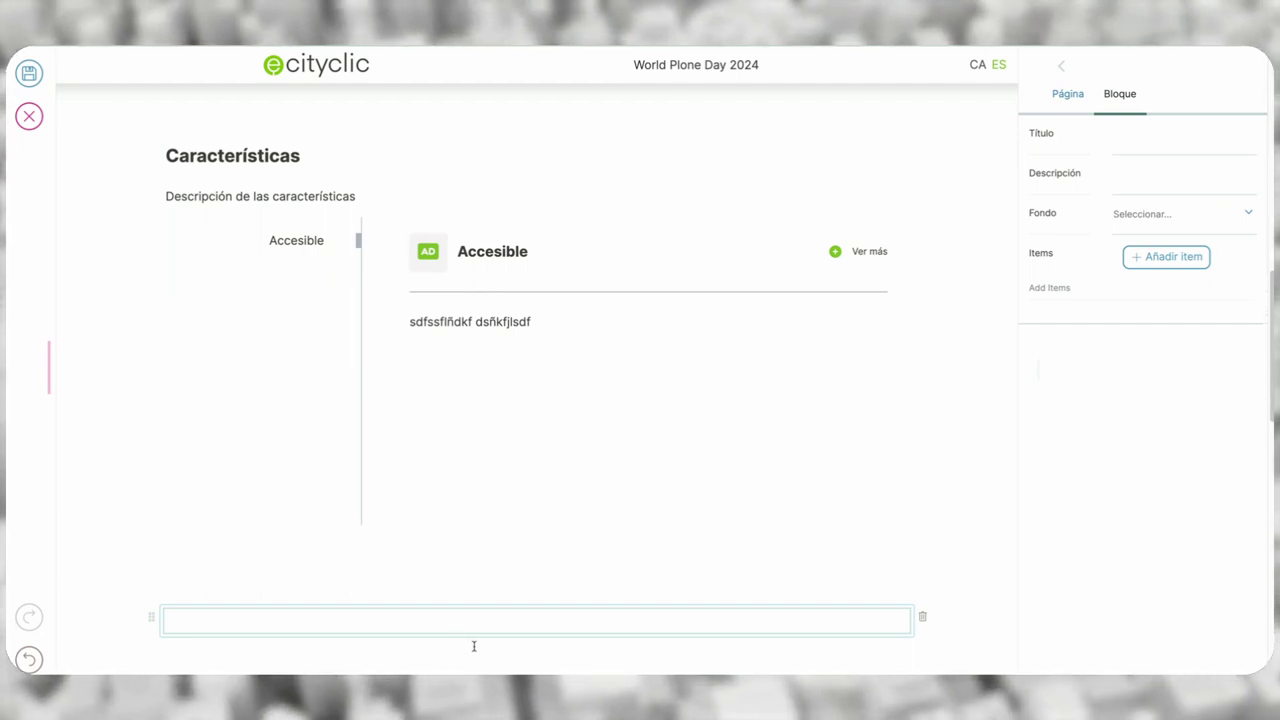
{"action": "left_click", "coordinate": [1161, 147]}
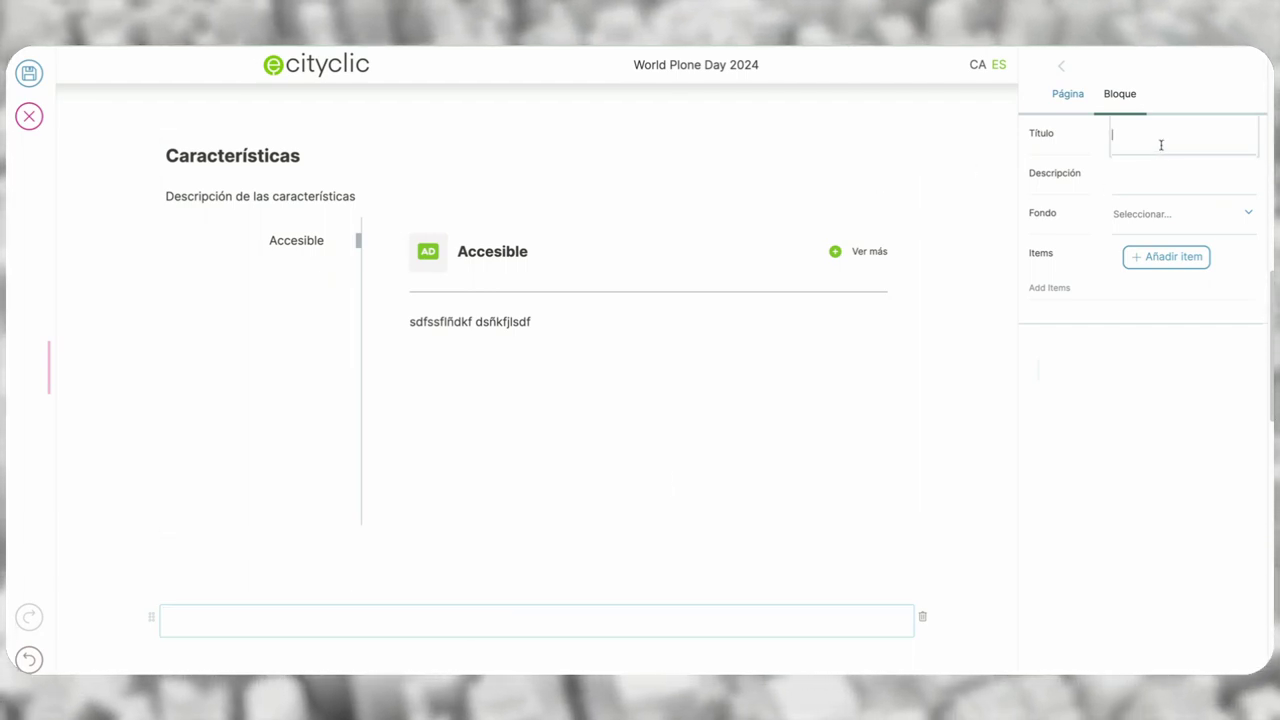
{"action": "type", "text": "Puntos fuertes"}
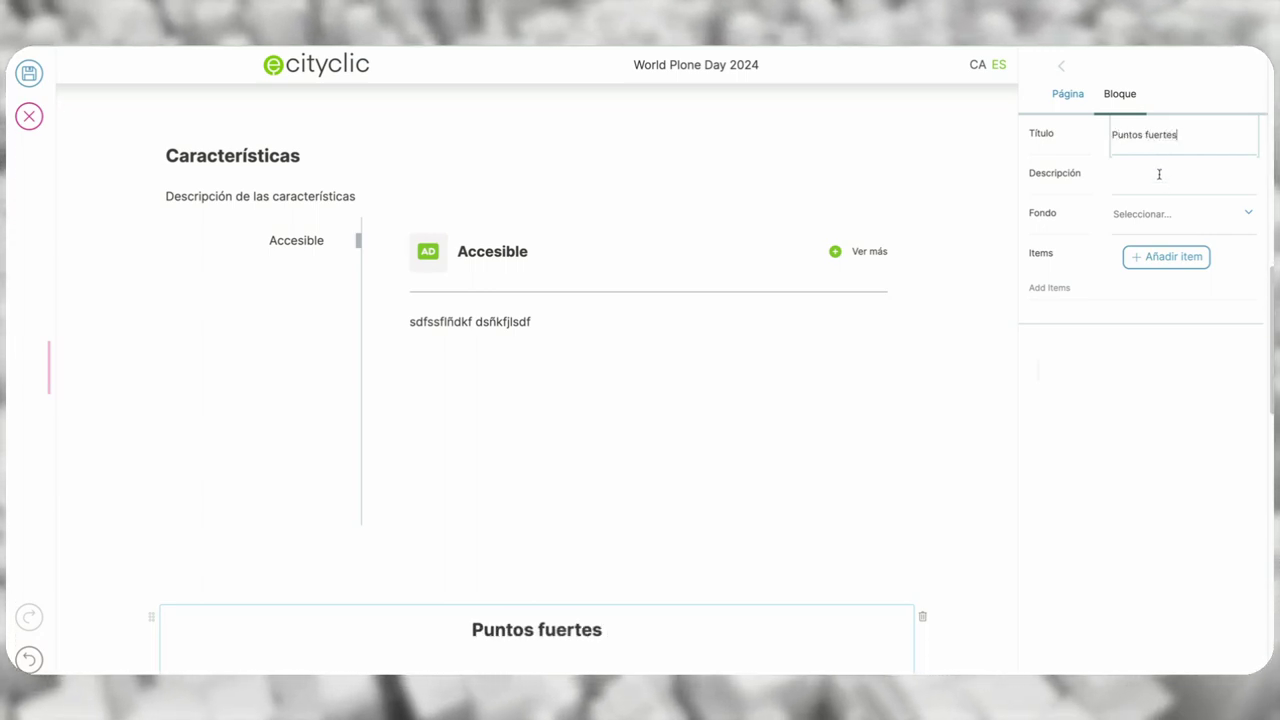
- Add a first card titled 'Punto fuerte número 1' with description 'sadsad as dsa da ad'
{"action": "left_click", "coordinate": [1137, 262]}
{"action": "scroll", "coordinate": [1100, 297], "scroll_direction": "down", "scroll_amount": 1}
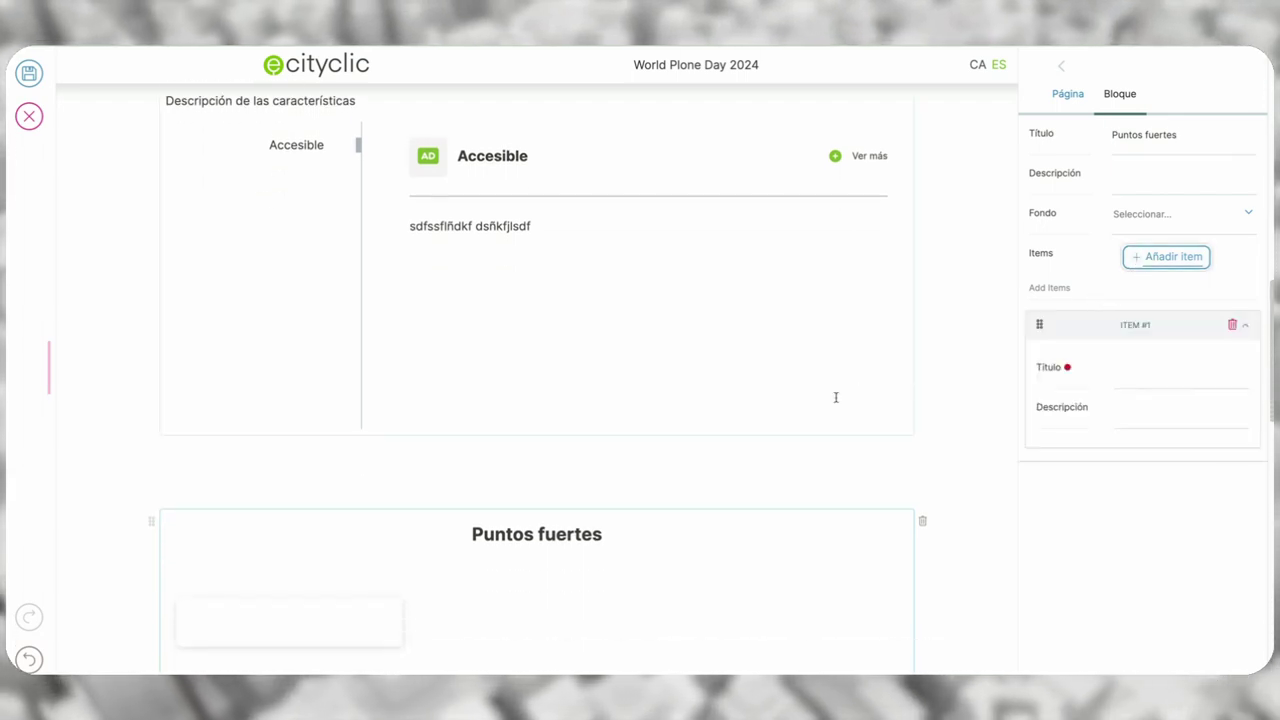
{"action": "scroll", "coordinate": [840, 395], "scroll_direction": "down", "scroll_amount": 1}
{"action": "left_click", "coordinate": [1167, 380]}
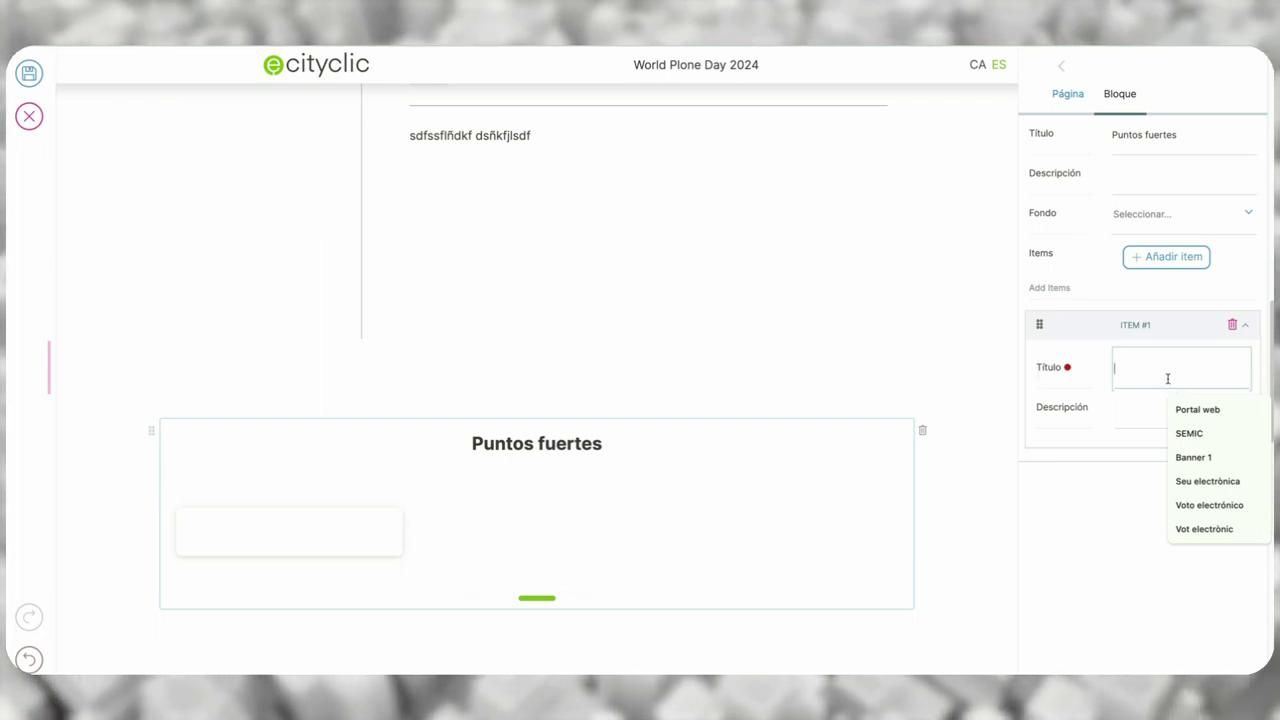
{"action": "type", "text": "Punto f"}
{"action": "key", "text": "BackSpace"}
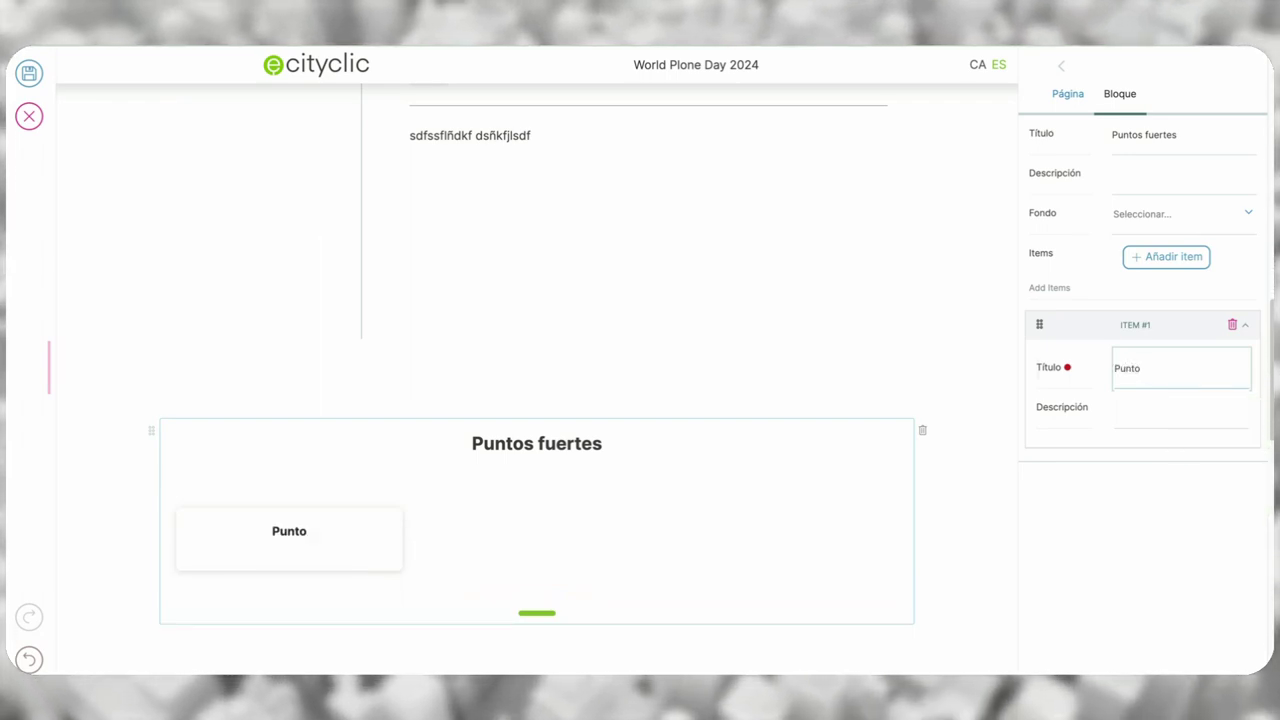
{"action": "type", "text": "uerte numero 1"}
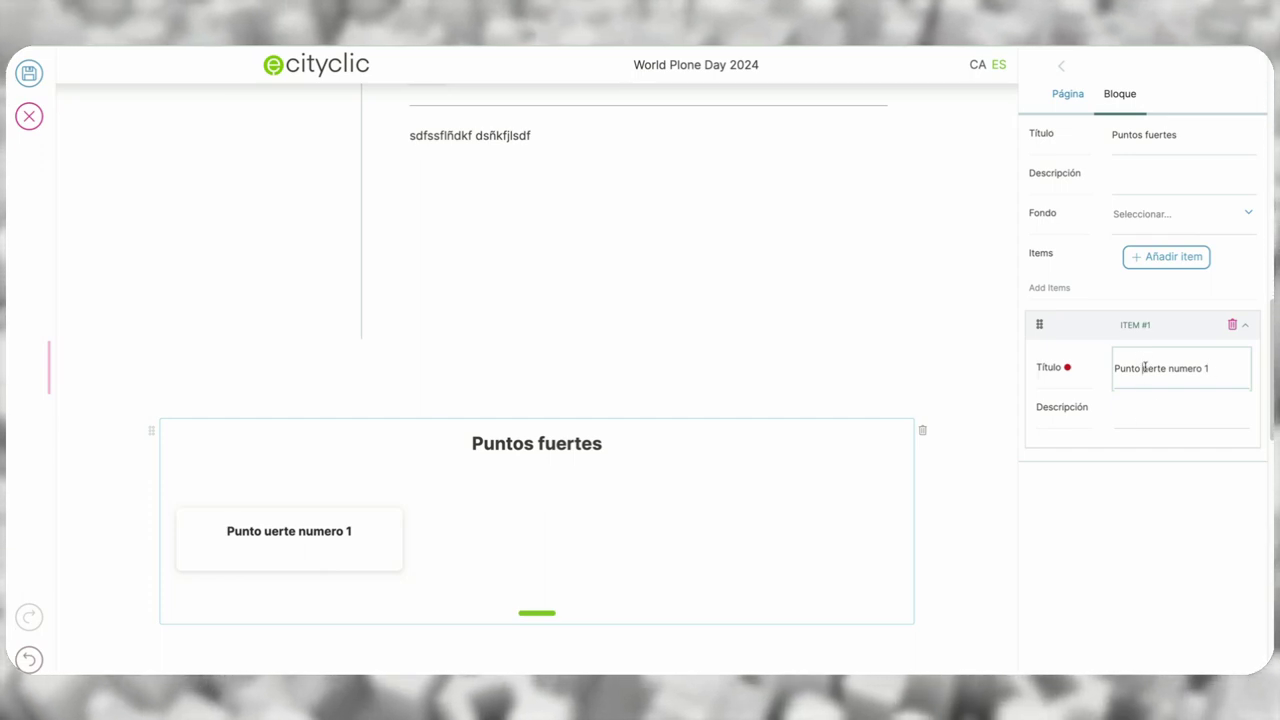
{"action": "key", "text": "ctrl+Left"}
{"action": "key", "text": "ctrl+Left"}
{"action": "key", "text": "ctrl+Left"}
{"action": "type", "text": "f"}
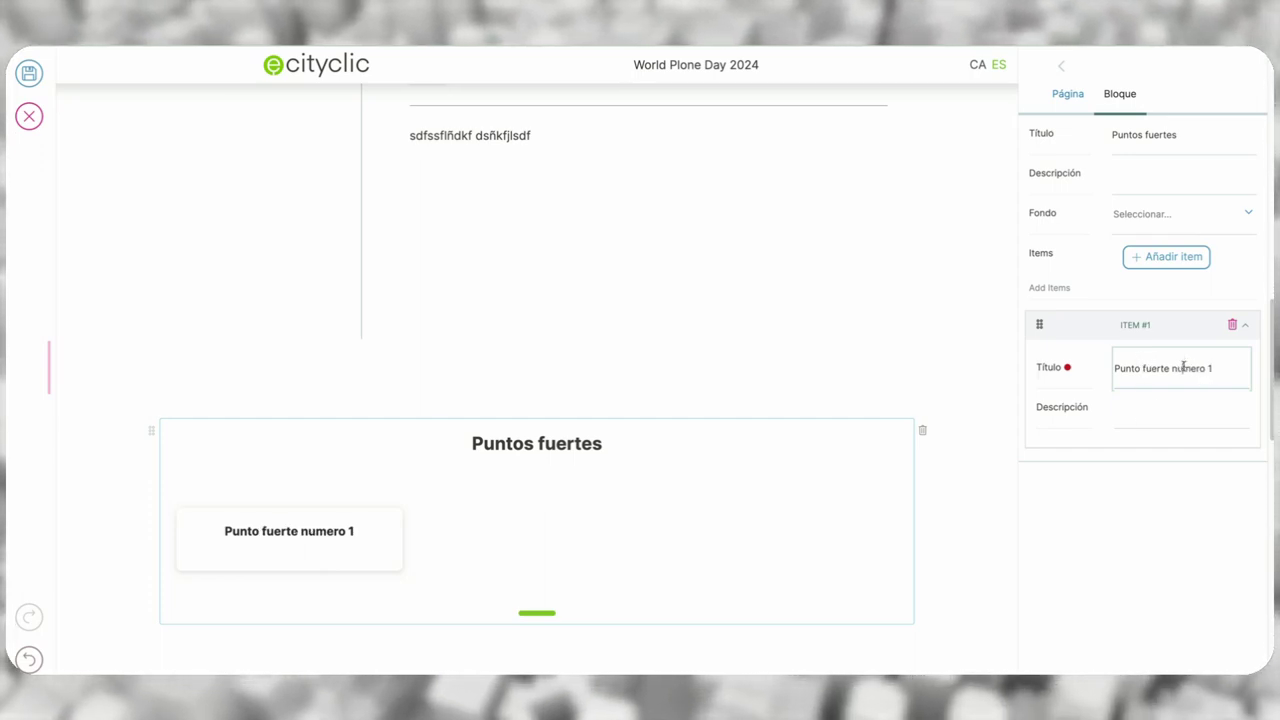
{"action": "left_click", "coordinate": [1184, 367]}
{"action": "key", "text": "BackSpace"}
{"action": "type", "text": "ú"}
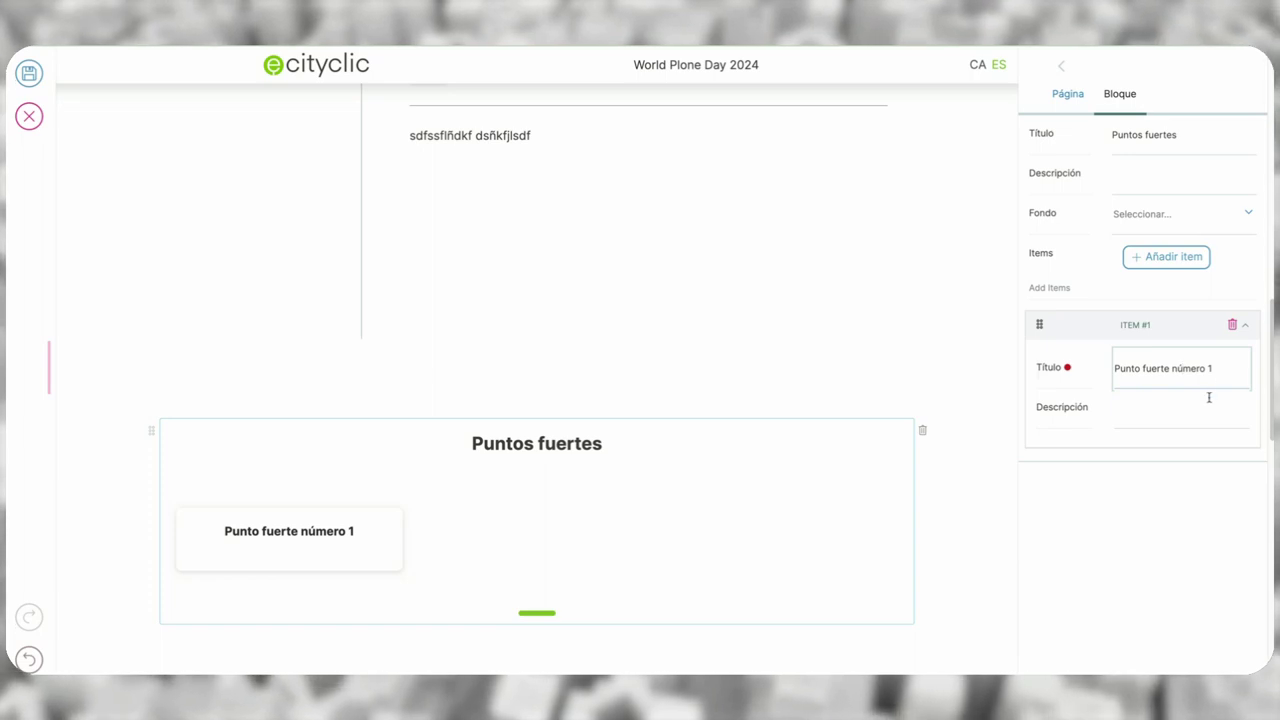
{"action": "left_click", "coordinate": [1198, 408]}
{"action": "type", "text": "sadsad as dsa da ad"}
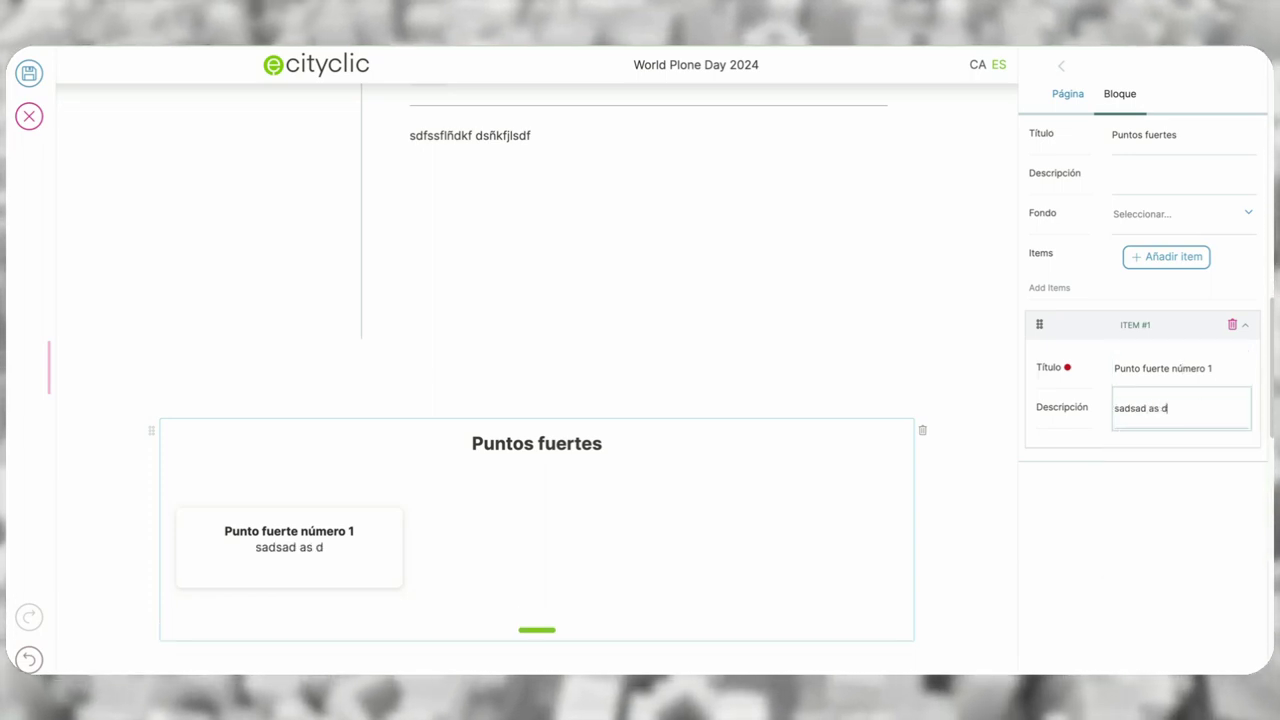
- Add a second card titled 'Seguro' with description 'sadsadasdasdadssd'
{"action": "left_click", "coordinate": [1170, 258]}
{"action": "left_click", "coordinate": [1162, 398]}
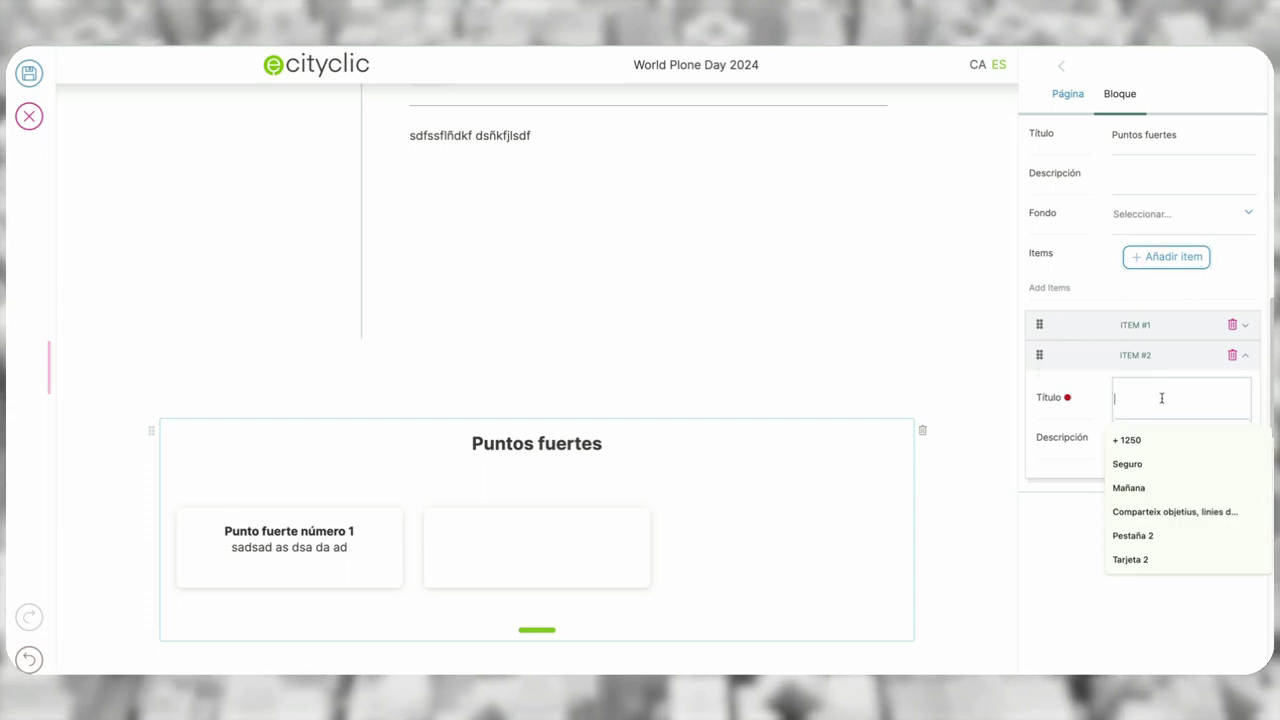
{"action": "left_click", "coordinate": [1150, 466]}
{"action": "left_click", "coordinate": [1145, 442]}
{"action": "type", "text": "sad"}
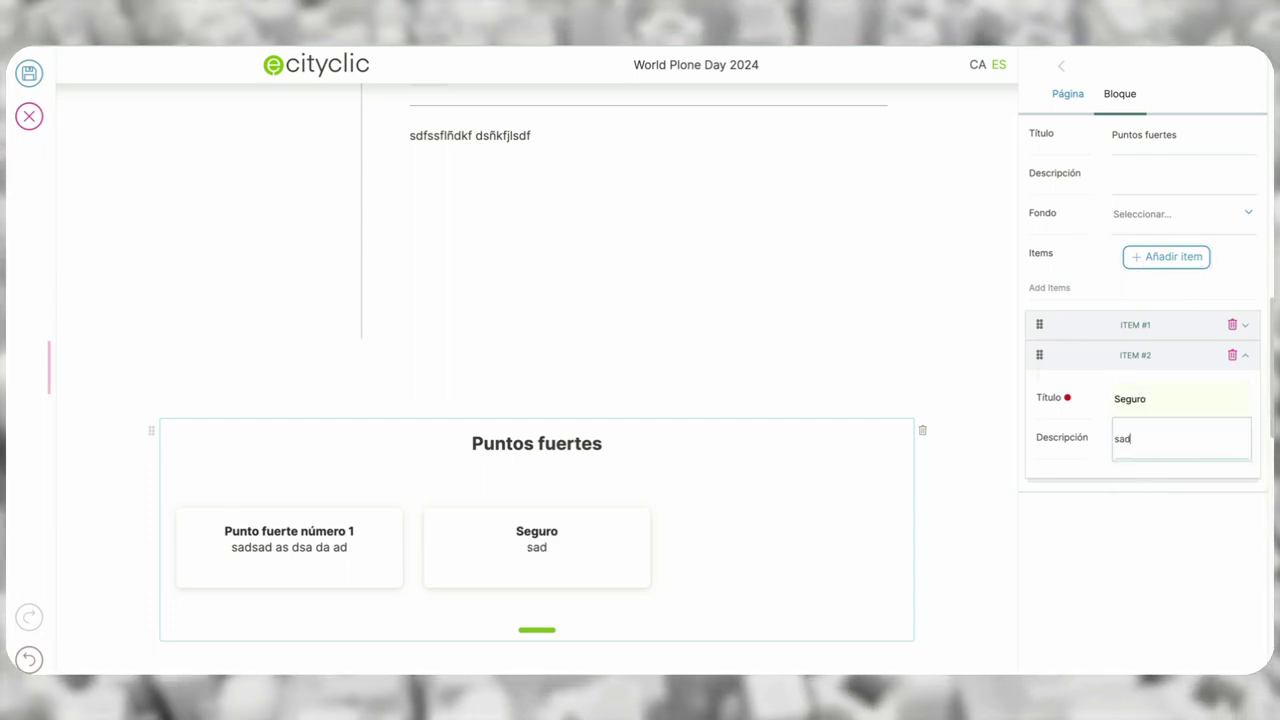
{"action": "type", "text": "sadasdasdadssd"}
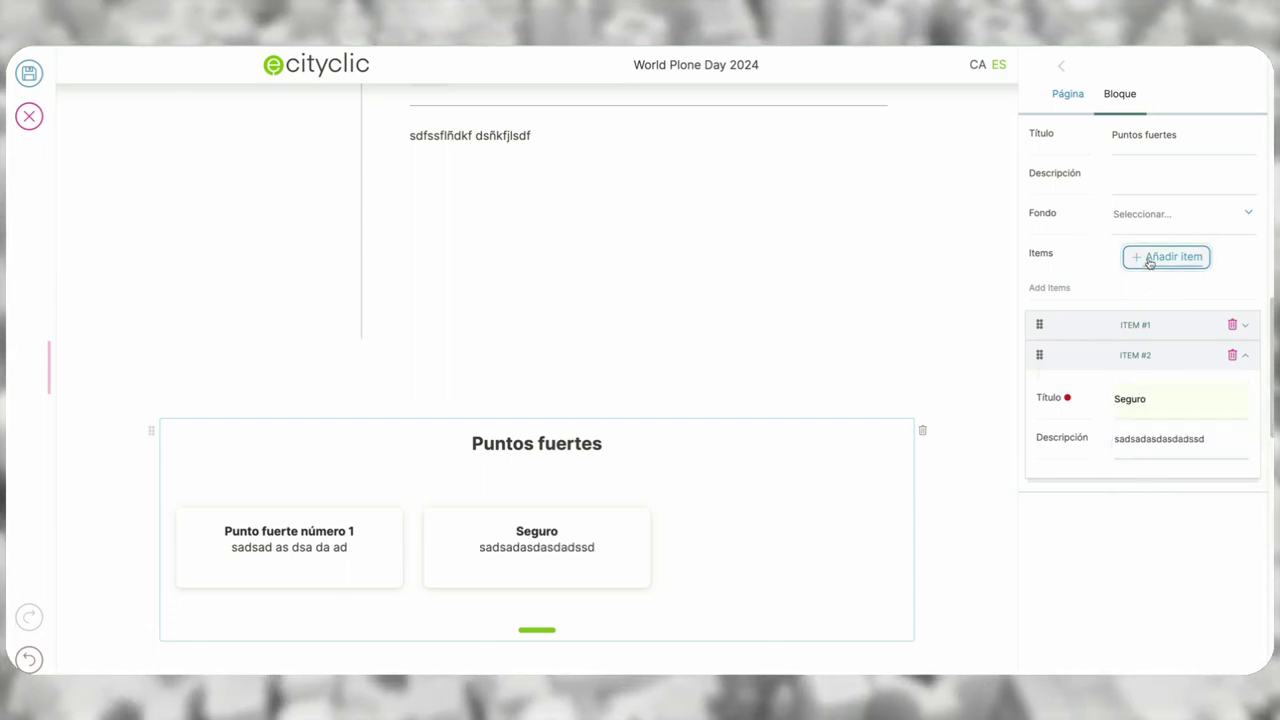
- Add third and fourth cards with placeholder titles and descriptions ('asdasdasd', 'sadasdasd')
{"action": "left_click", "coordinate": [1150, 258]}
{"action": "left_click", "coordinate": [1158, 436]}
{"action": "type", "text": "asdasdasd"}
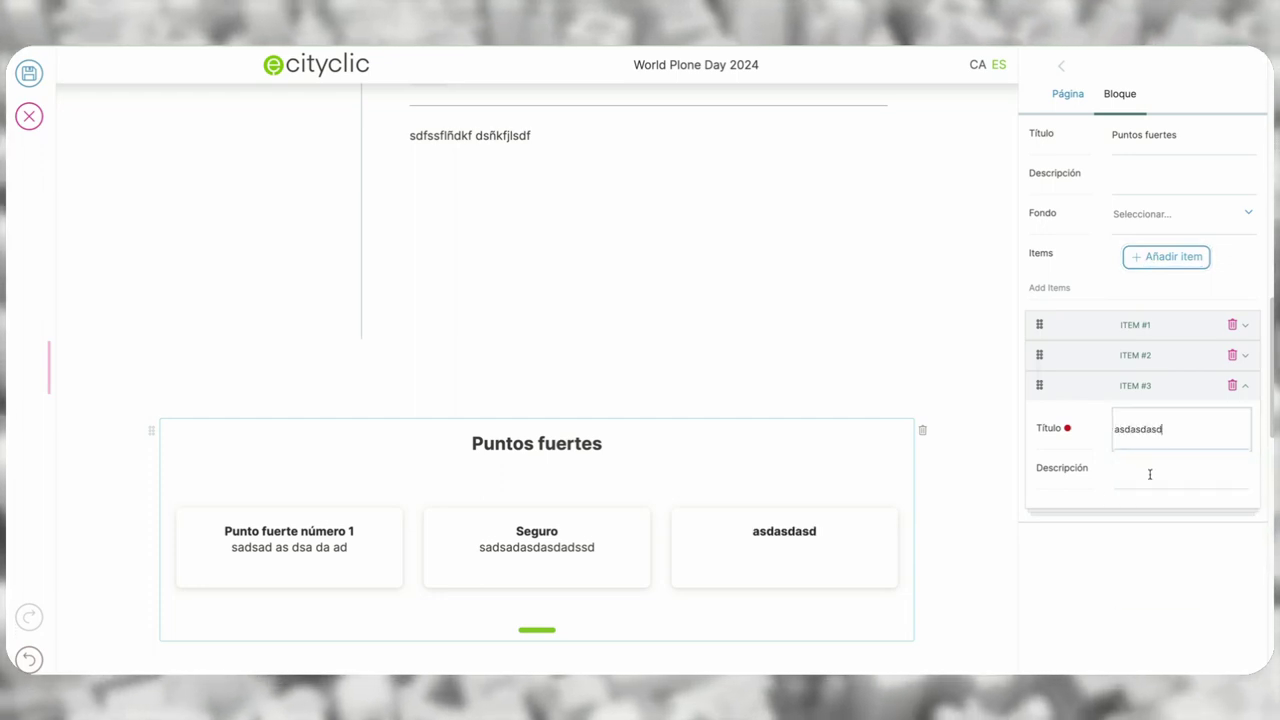
{"action": "left_click", "coordinate": [1149, 474]}
{"action": "type", "text": "sadasasdasdasdasd"}
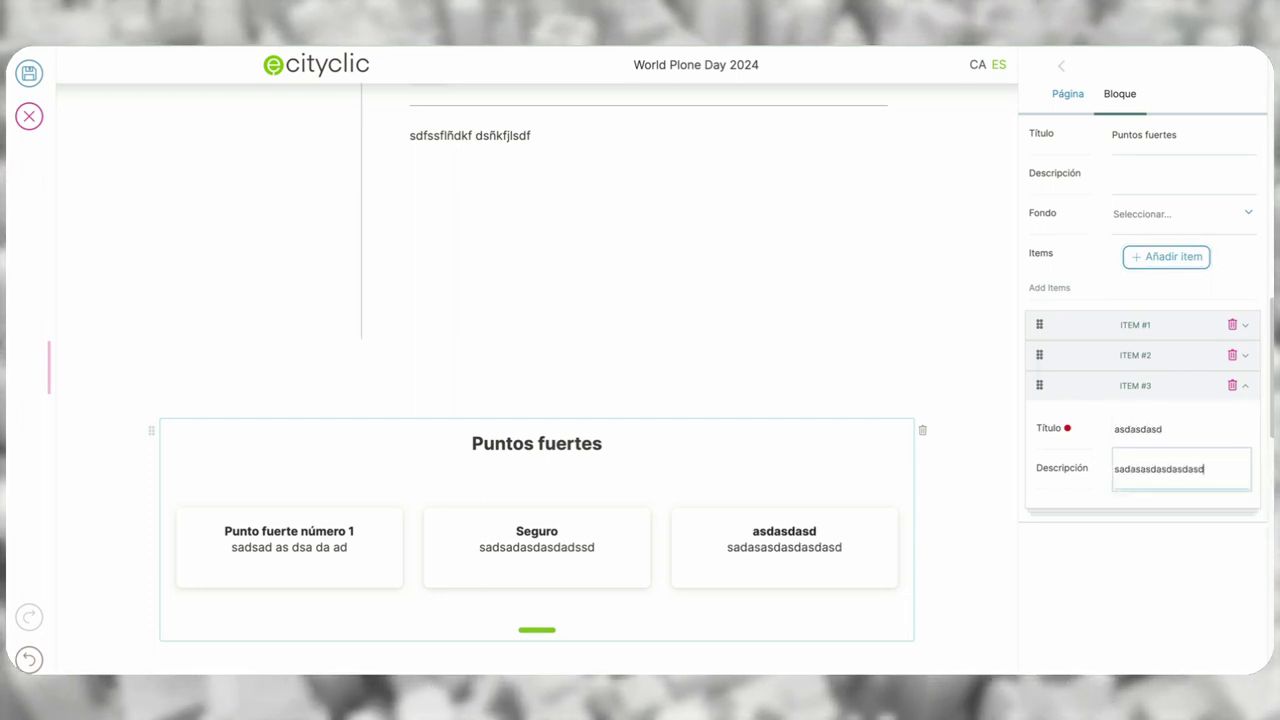
{"action": "left_click", "coordinate": [1150, 260]}
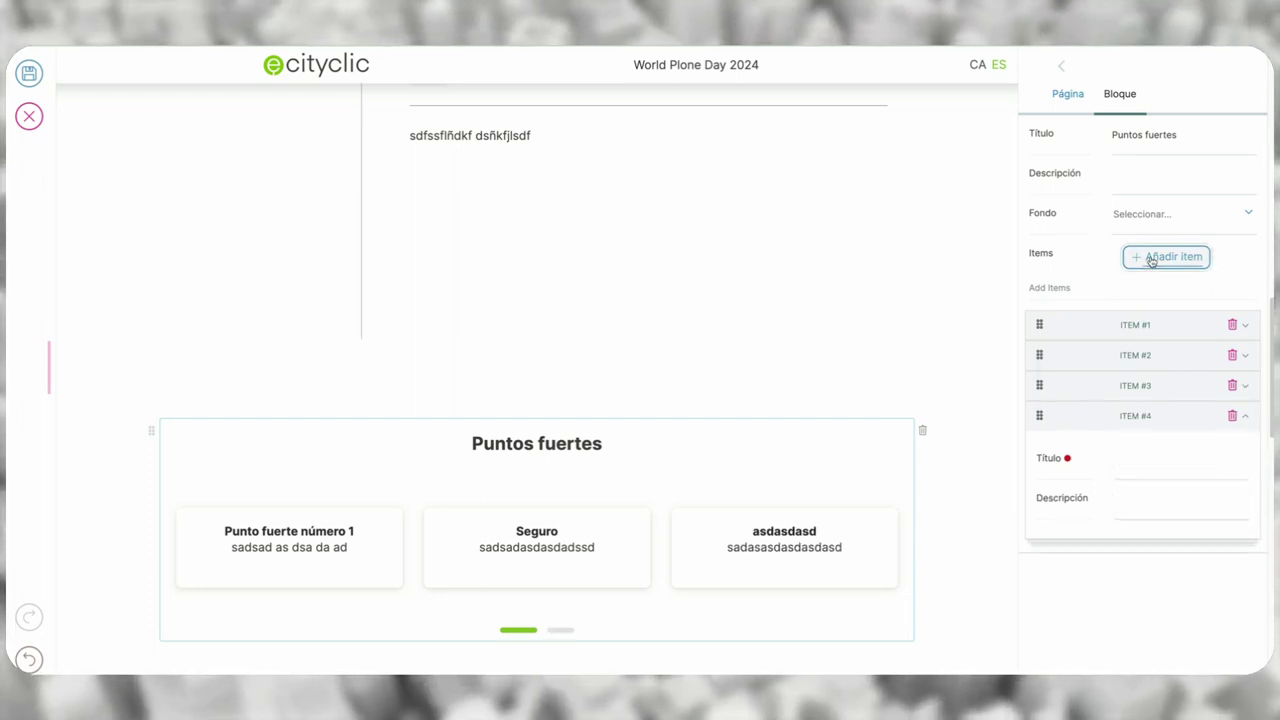
{"action": "left_click", "coordinate": [1160, 458]}
{"action": "type", "text": "sadasdasd"}
{"action": "left_click", "coordinate": [1140, 508]}
{"action": "type", "text": "asd"}
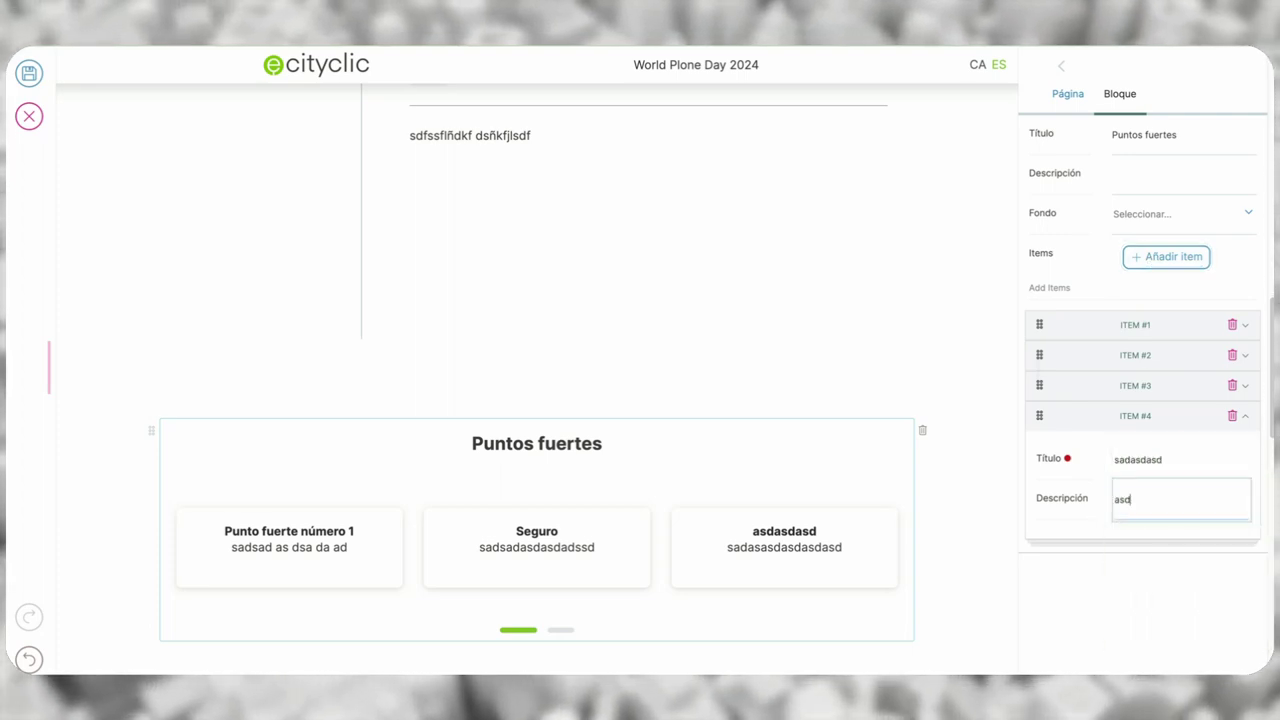
{"action": "type", "text": "asdasd"}
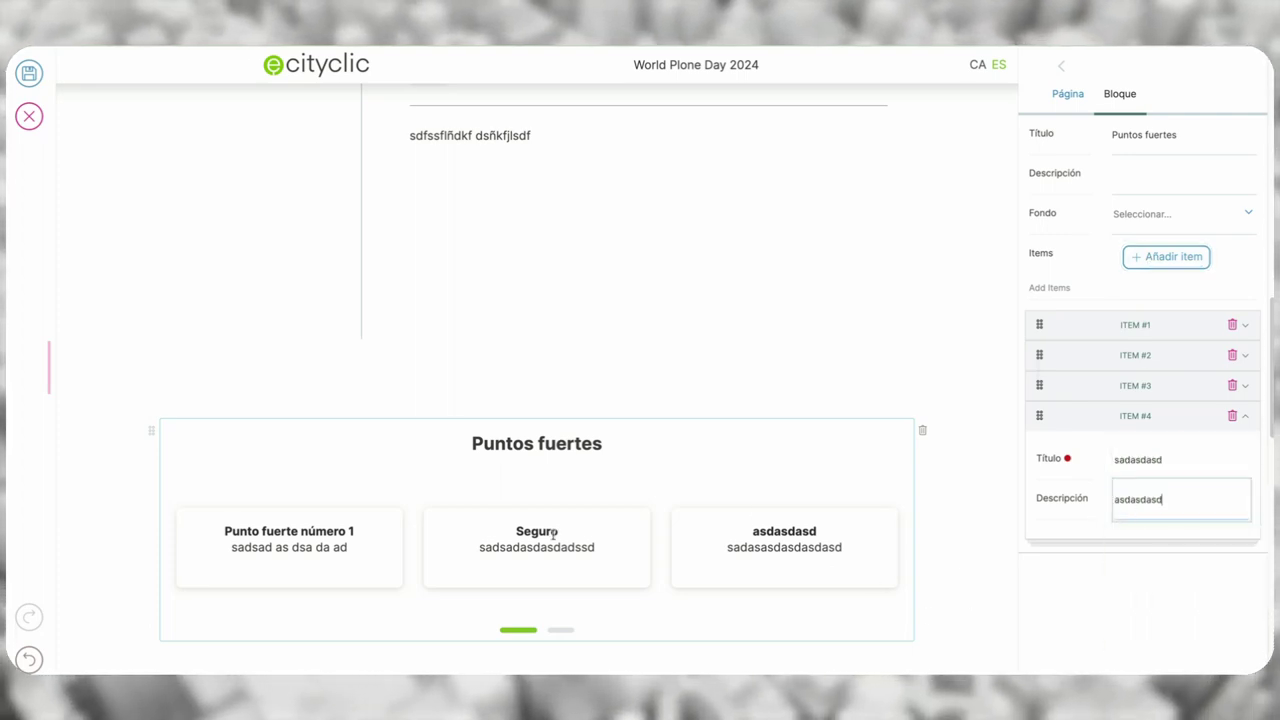
- Test the carousel by paging and dragging between cards one to three and two to four
{"action": "scroll", "coordinate": [946, 543], "scroll_direction": "down", "scroll_amount": 1}
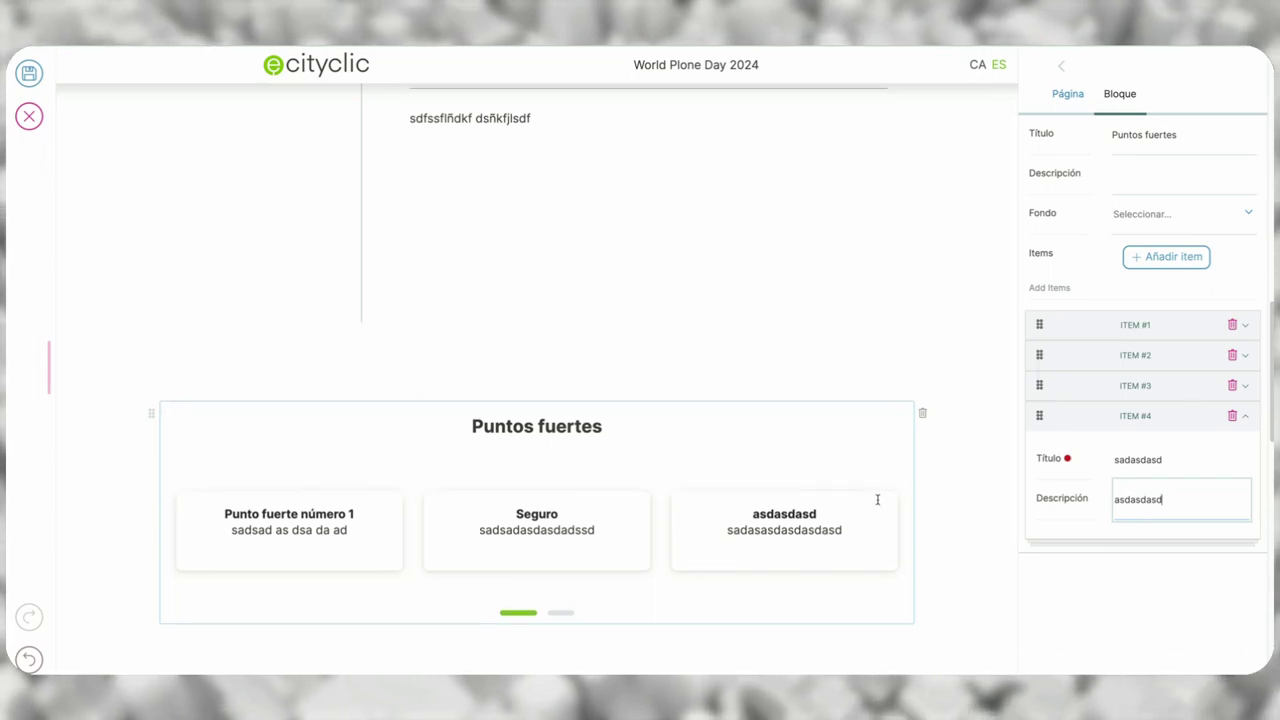
{"action": "left_click", "coordinate": [557, 614]}
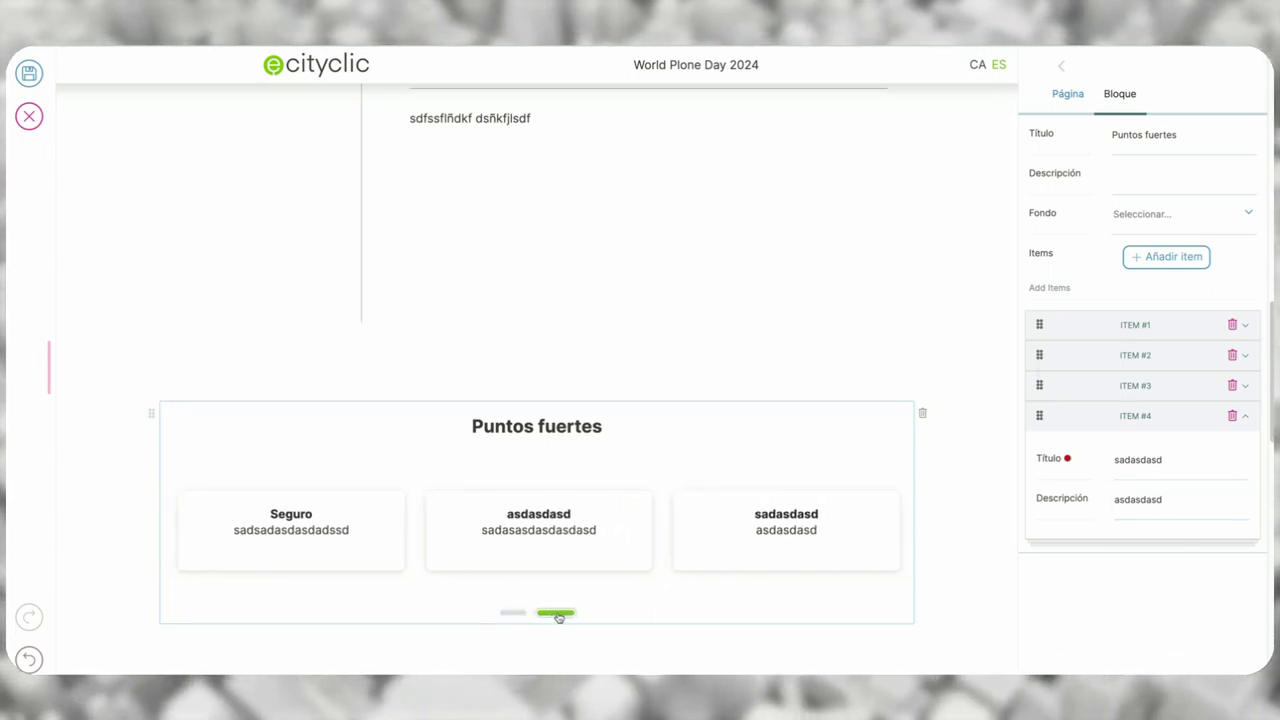
{"action": "left_click", "coordinate": [527, 617]}
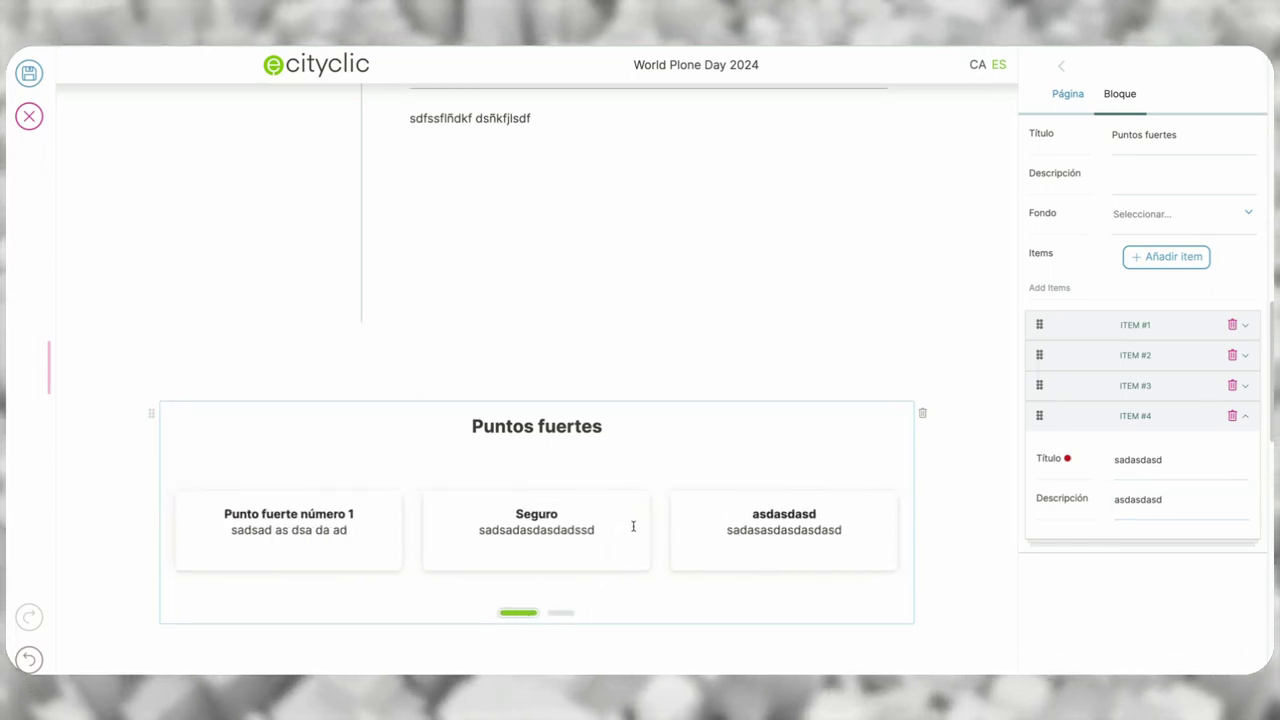
{"action": "left_click_drag", "start_coordinate": [634, 523], "coordinate": [197, 511]}
{"action": "left_click_drag", "start_coordinate": [314, 517], "coordinate": [897, 528]}
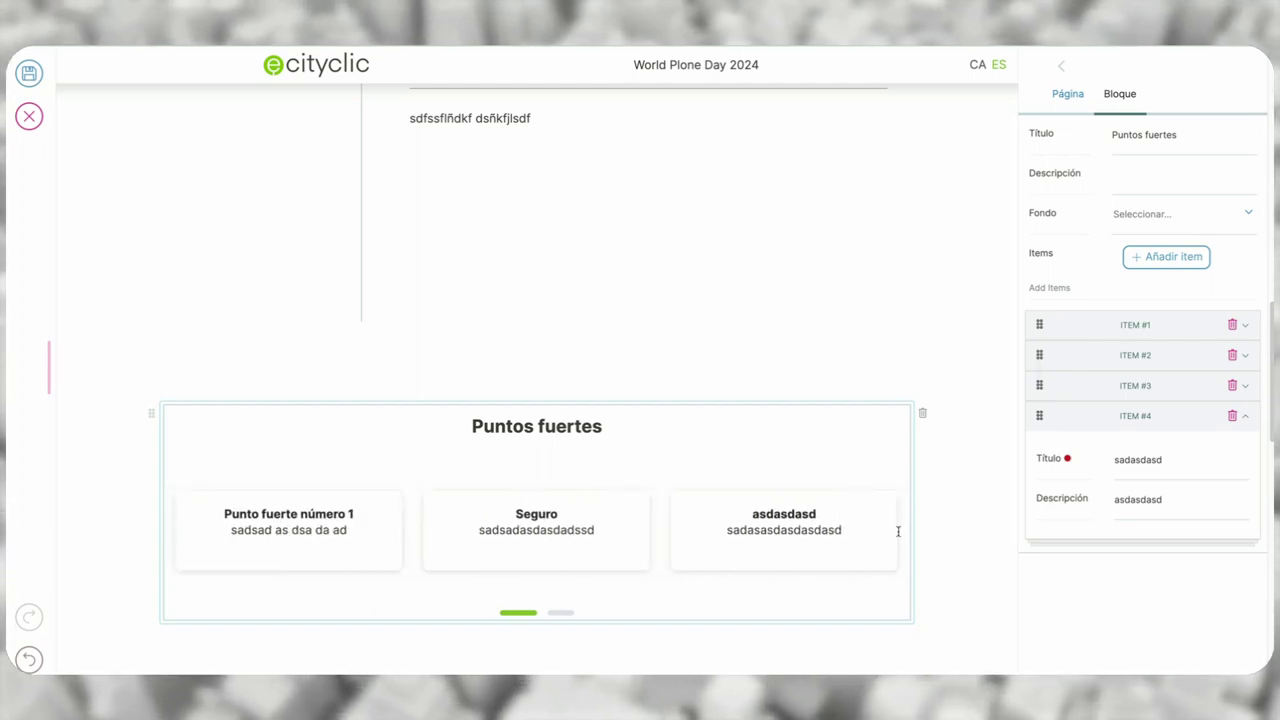
{"action": "scroll", "coordinate": [937, 563], "scroll_direction": "down", "scroll_amount": 2}
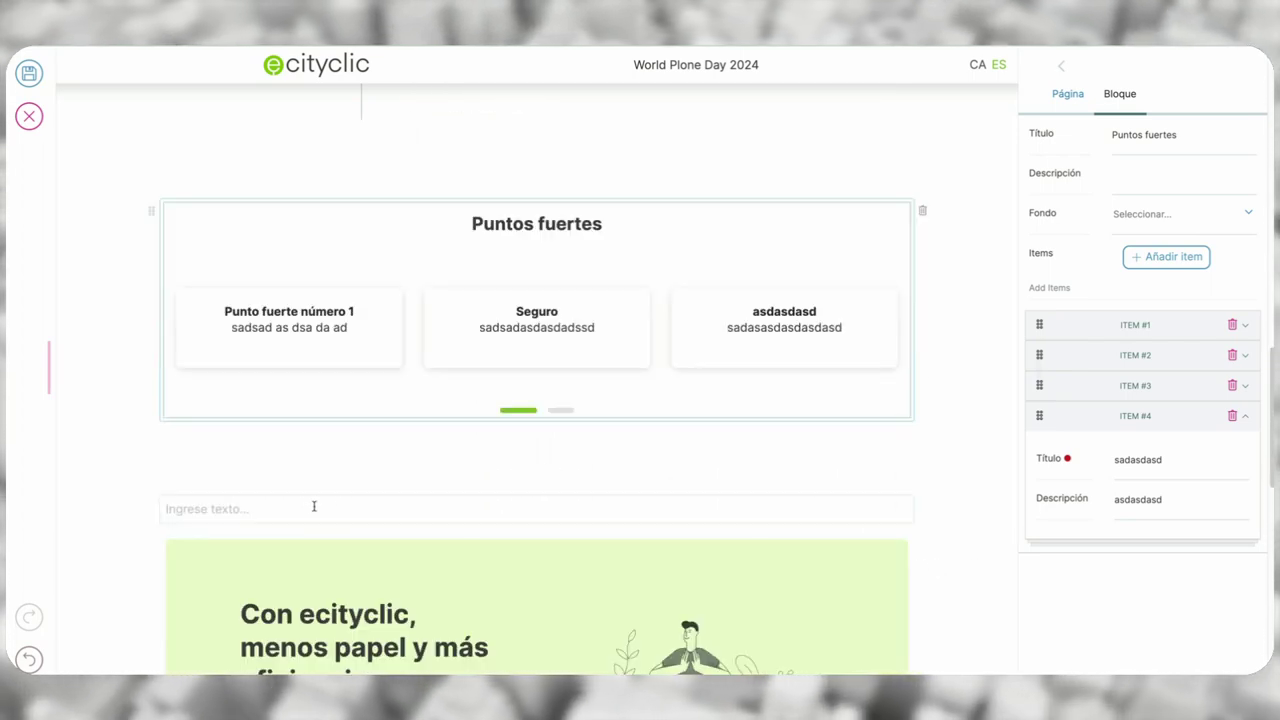
- Insert an ECITYCLIC Testimonials block below the slider and title it 'Testimonios'
{"action": "left_click", "coordinate": [307, 508]}
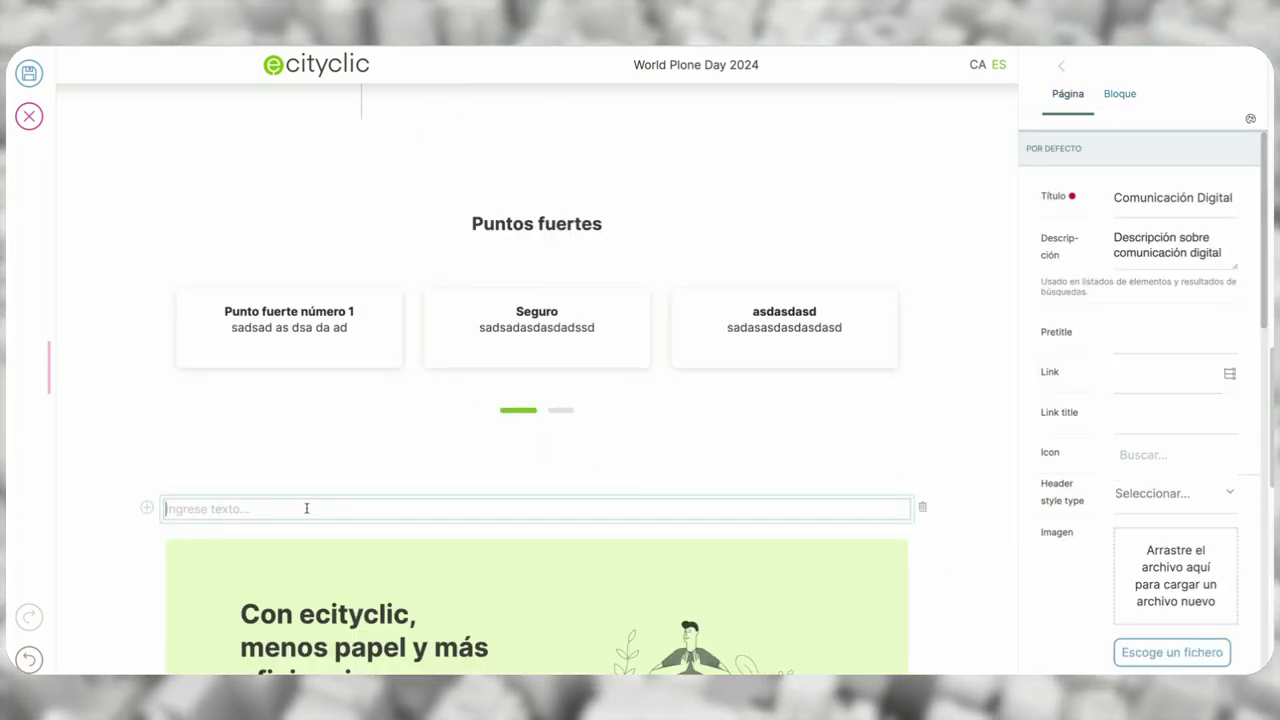
{"action": "left_click", "coordinate": [147, 508]}
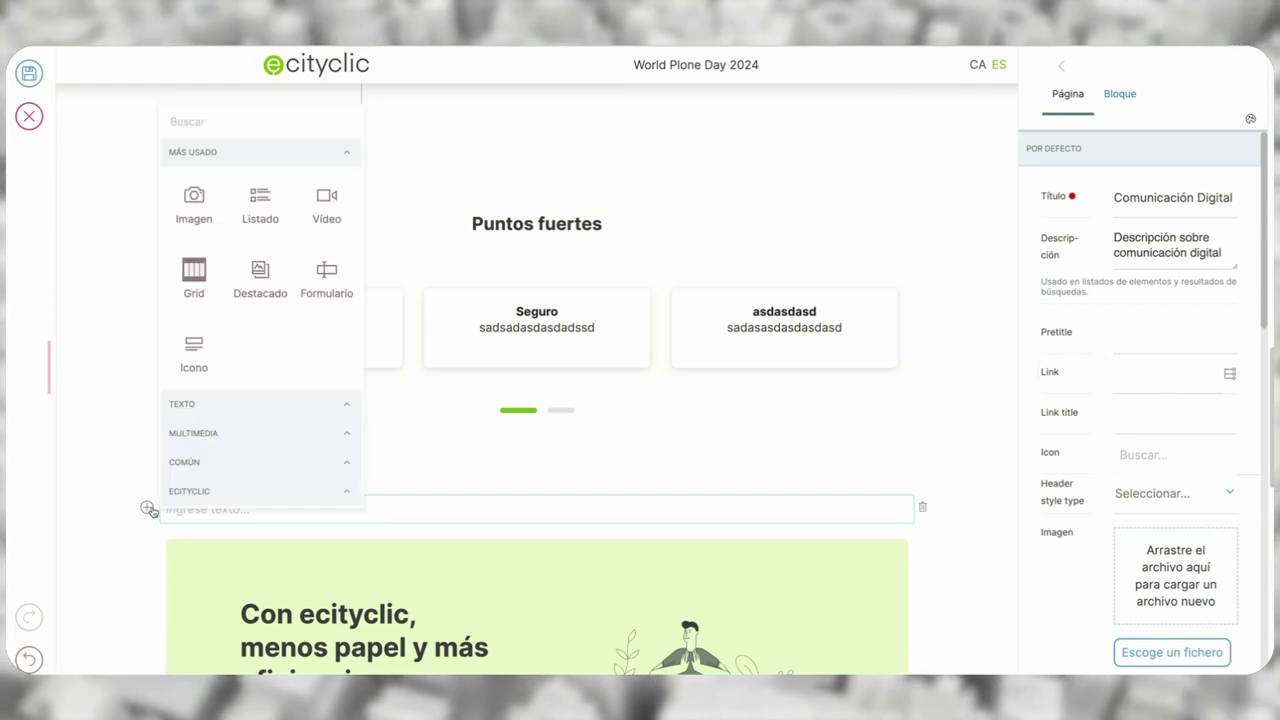
{"action": "left_click", "coordinate": [220, 497]}
{"action": "scroll", "coordinate": [218, 492], "scroll_direction": "down", "scroll_amount": 1}
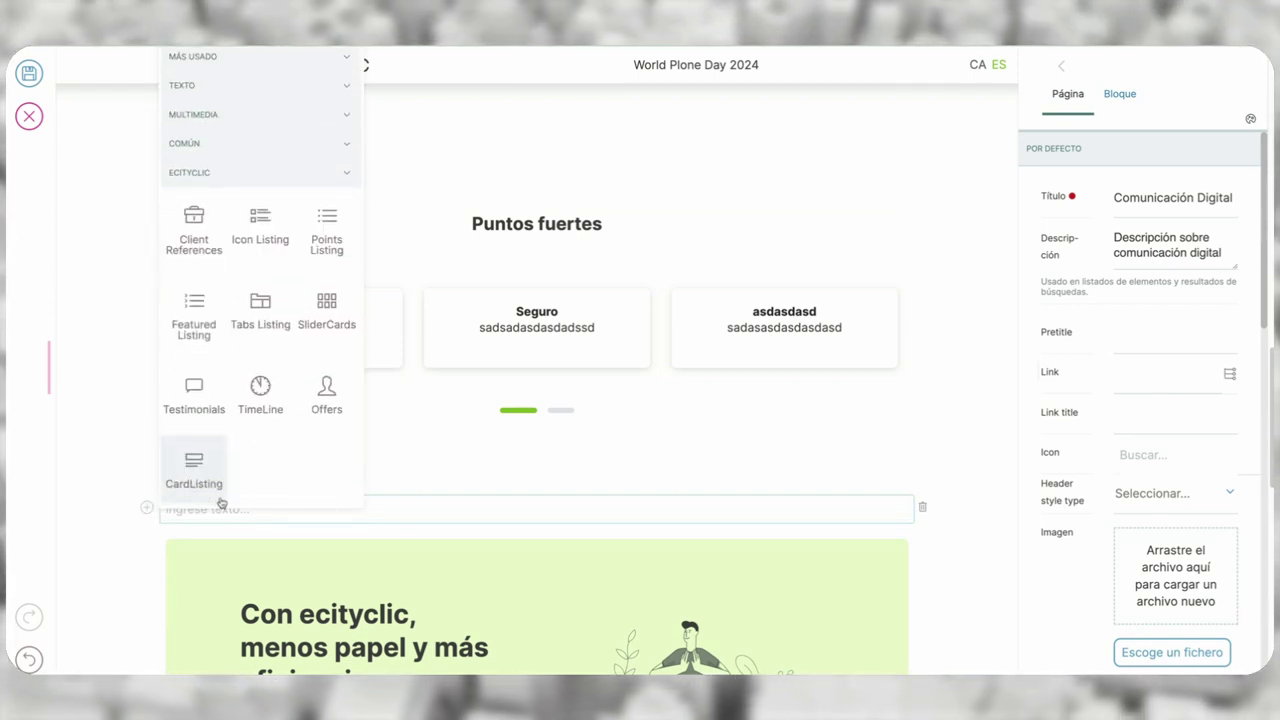
{"action": "left_click", "coordinate": [194, 385]}
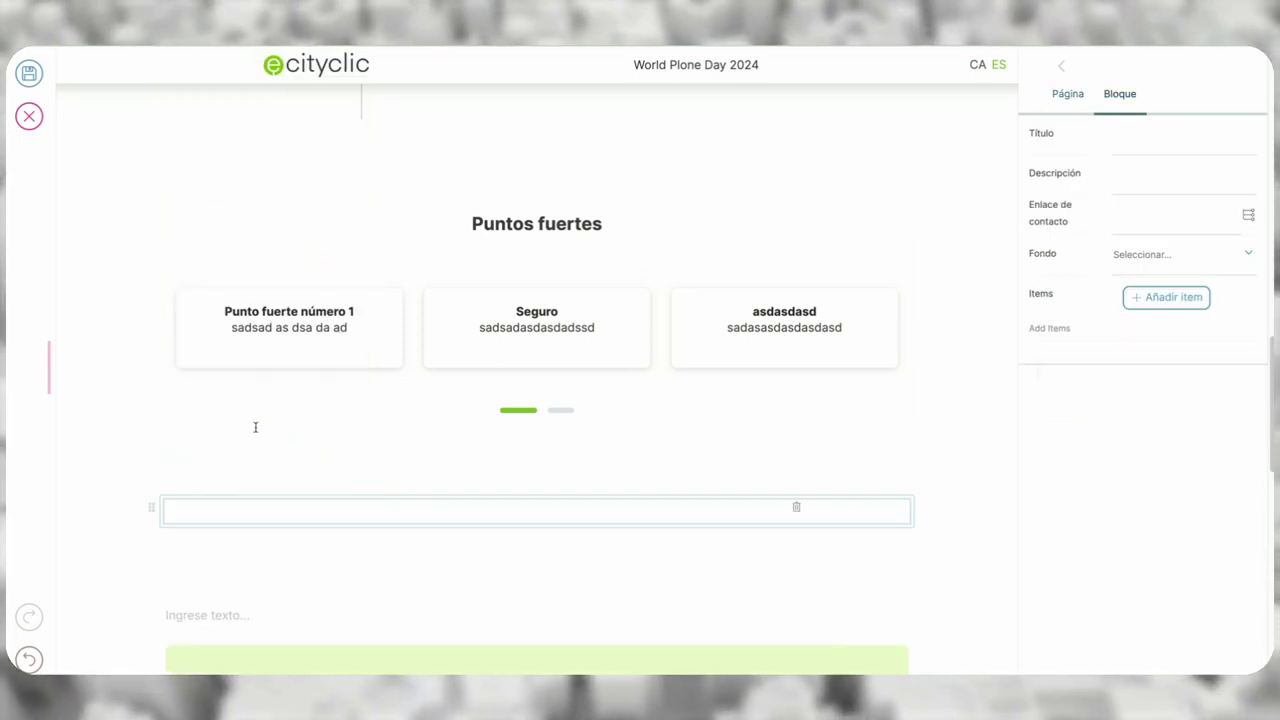
{"action": "left_click", "coordinate": [1142, 142]}
{"action": "type", "text": "Testimonios"}
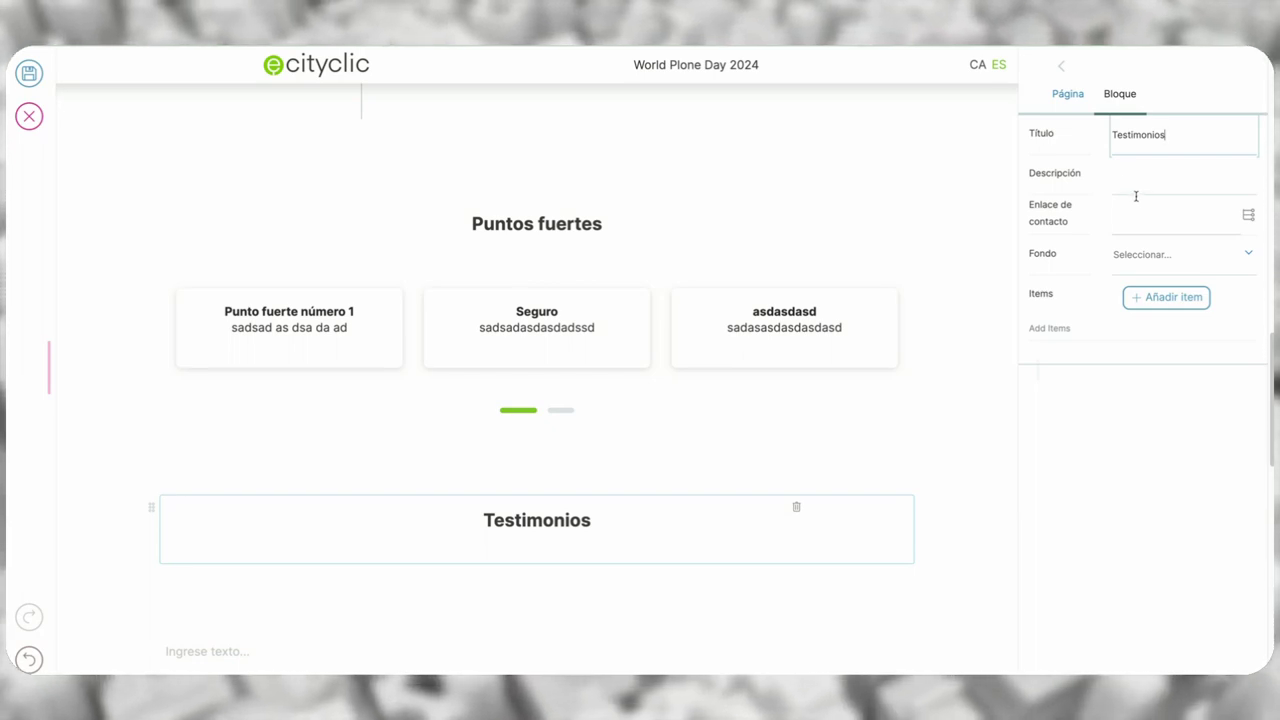
- Set the block's contact link to /es/contacto, leaving the background unchanged
{"action": "left_click", "coordinate": [1141, 213]}
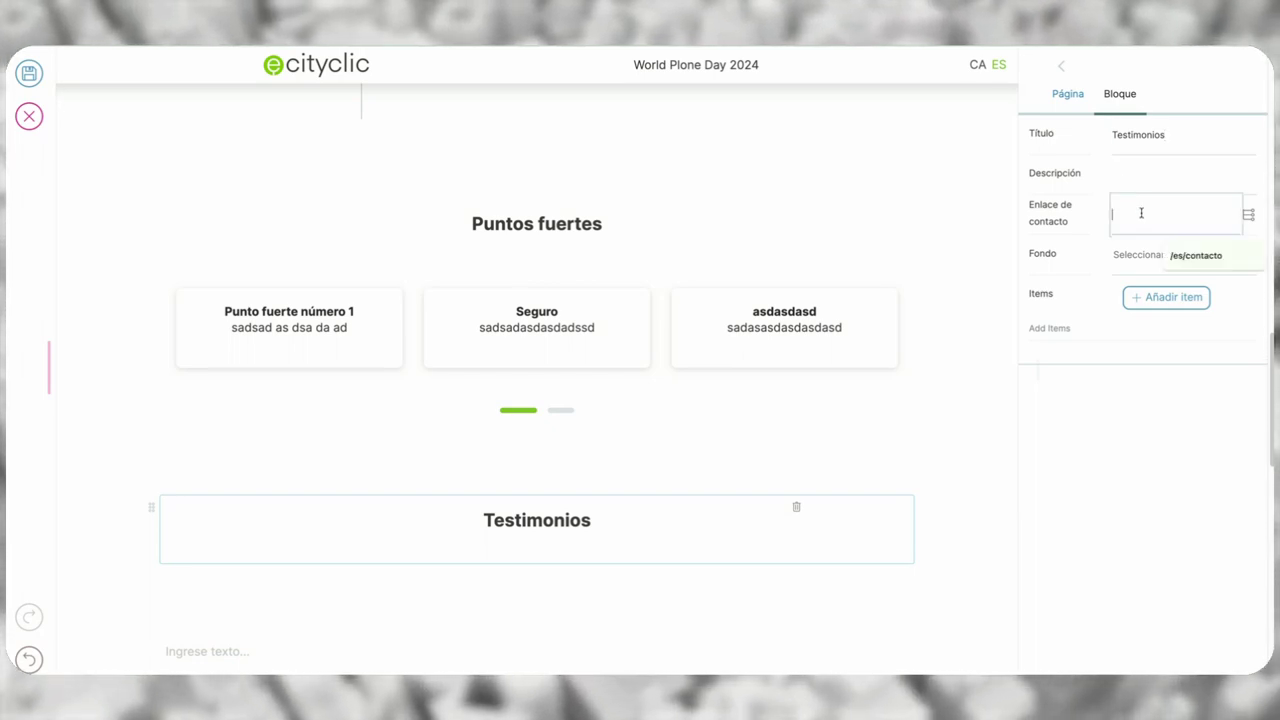
{"action": "left_click", "coordinate": [1190, 254]}
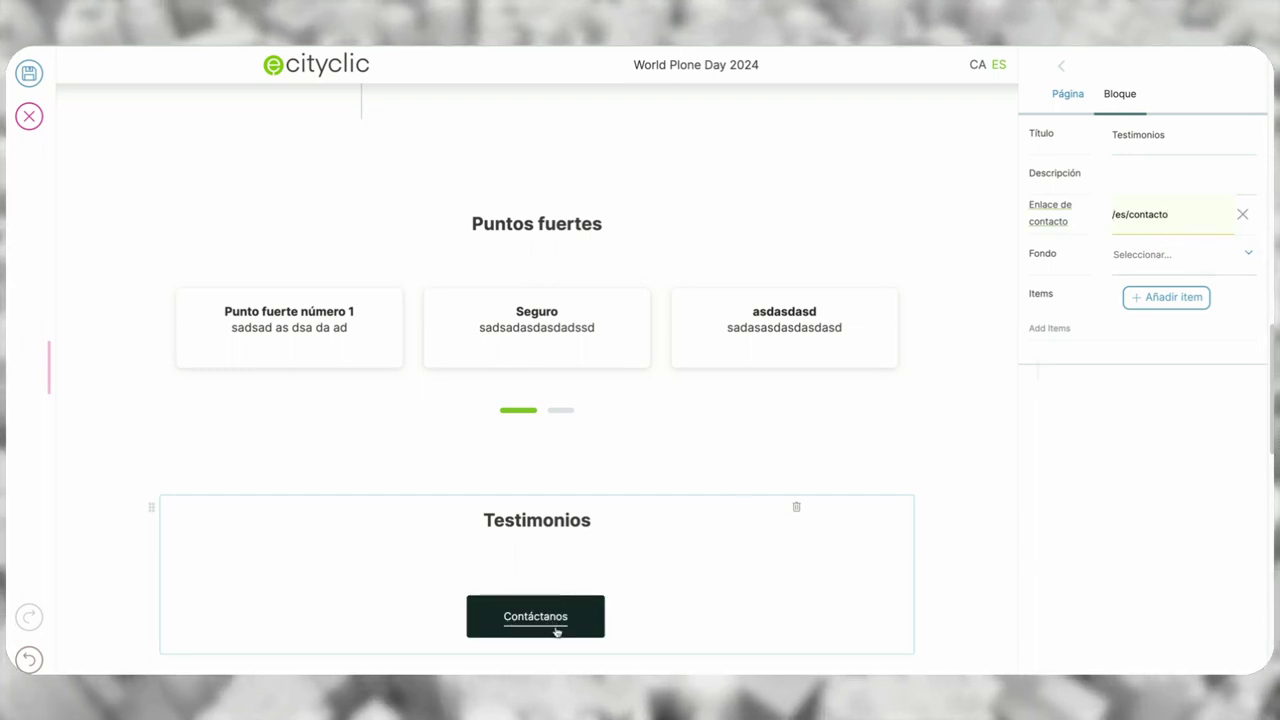
{"action": "left_click", "coordinate": [1213, 262]}
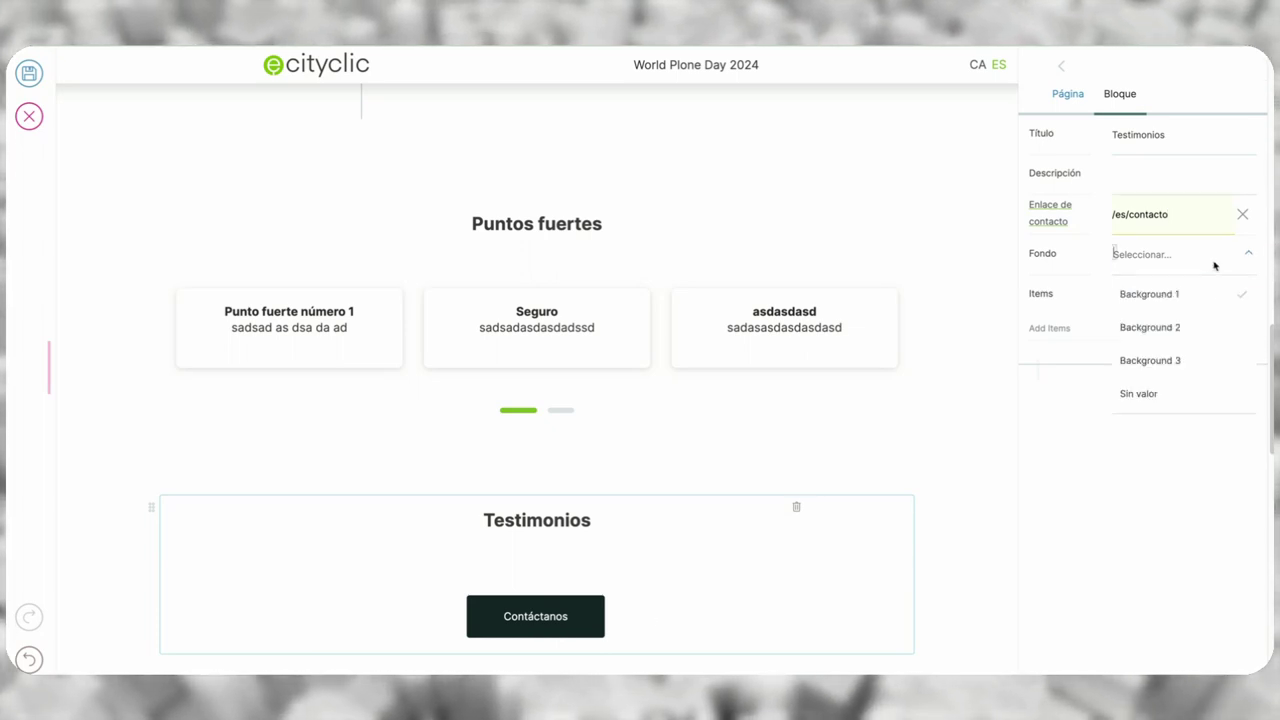
{"action": "left_click", "coordinate": [1083, 517]}
- Add a first testimonial with the person's name and the quote 'Plone es lo mejor!'
{"action": "left_click", "coordinate": [1184, 300]}
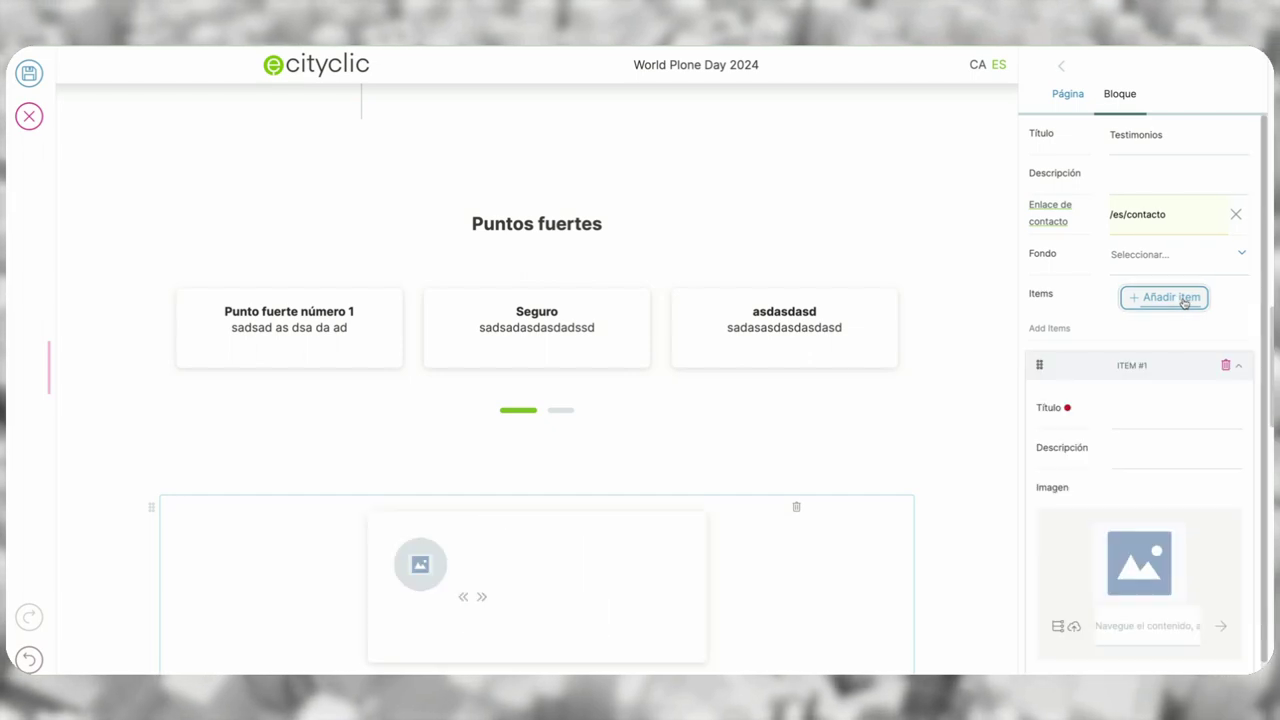
{"action": "scroll", "coordinate": [1136, 420], "scroll_direction": "down", "scroll_amount": 1}
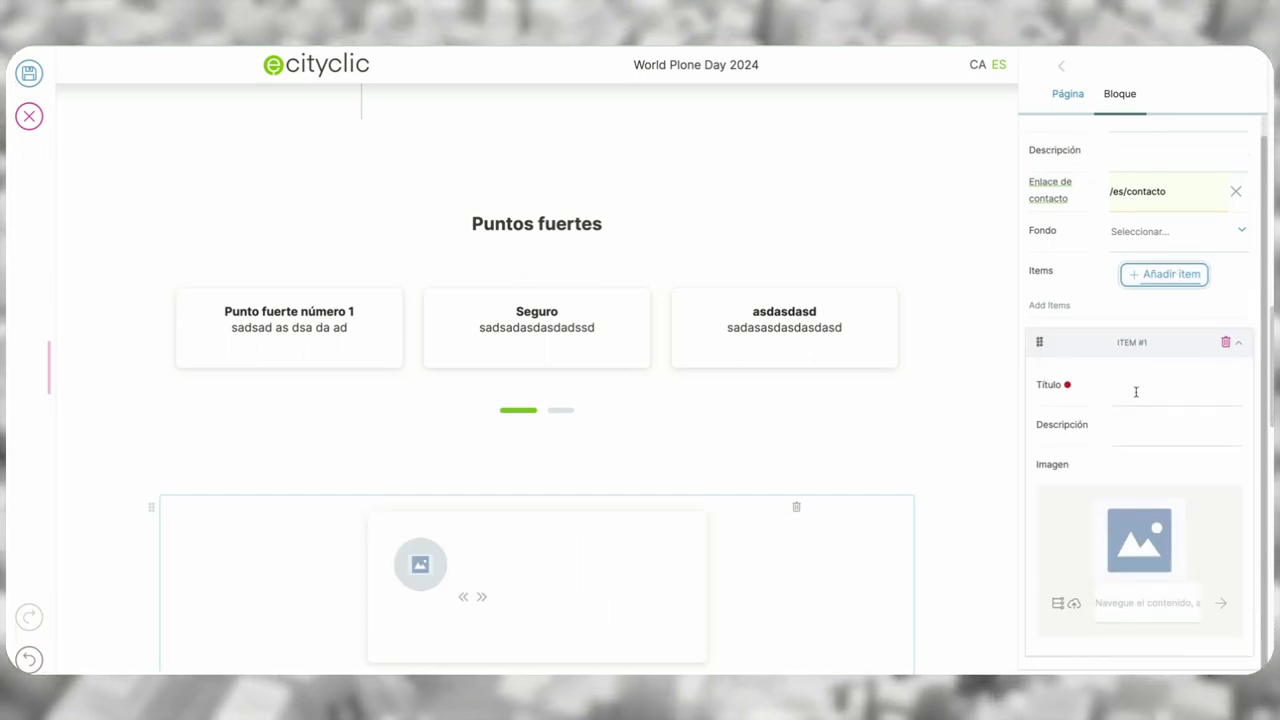
{"action": "left_click", "coordinate": [1136, 392]}
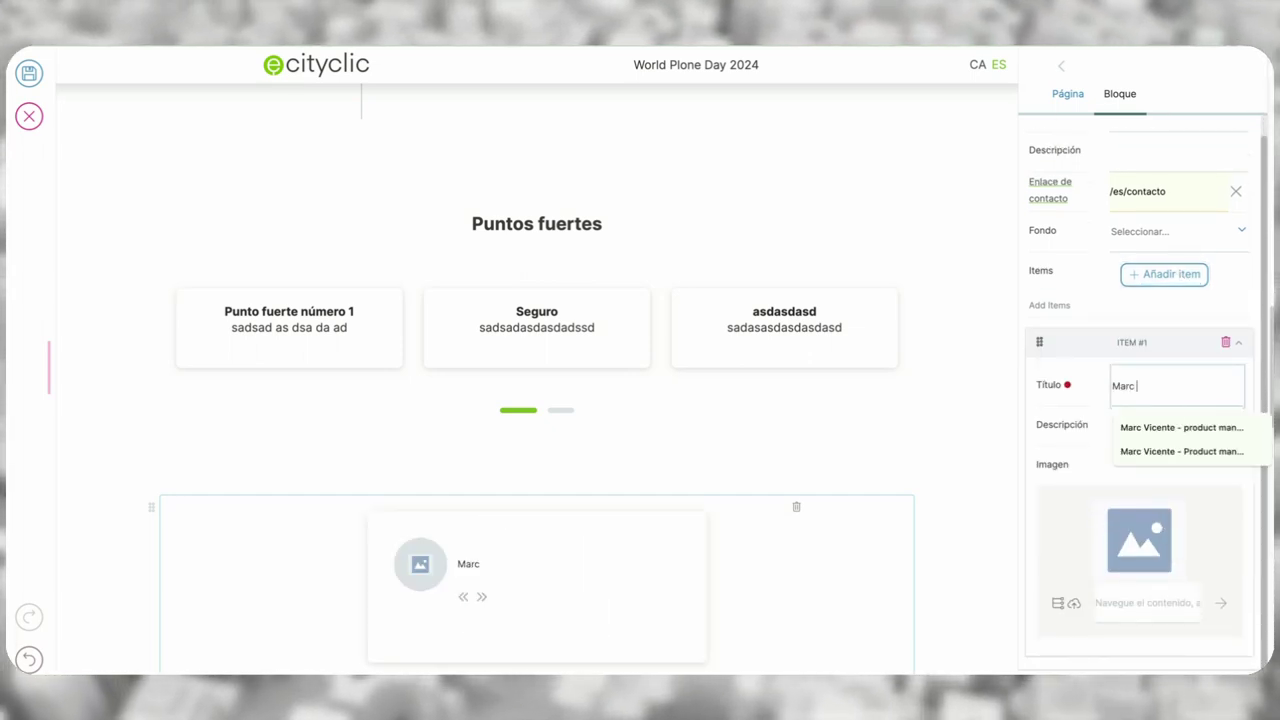
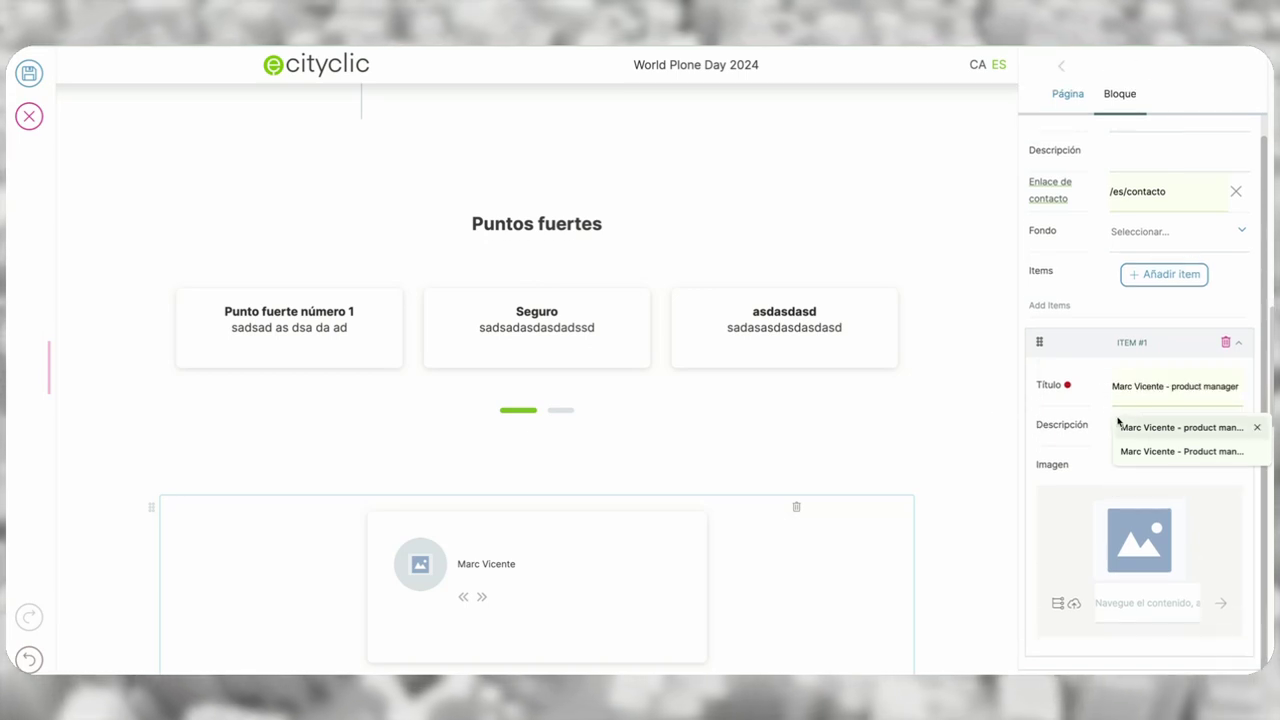
{"action": "left_click", "coordinate": [1121, 426]}
{"action": "type", "text": "Pl"}
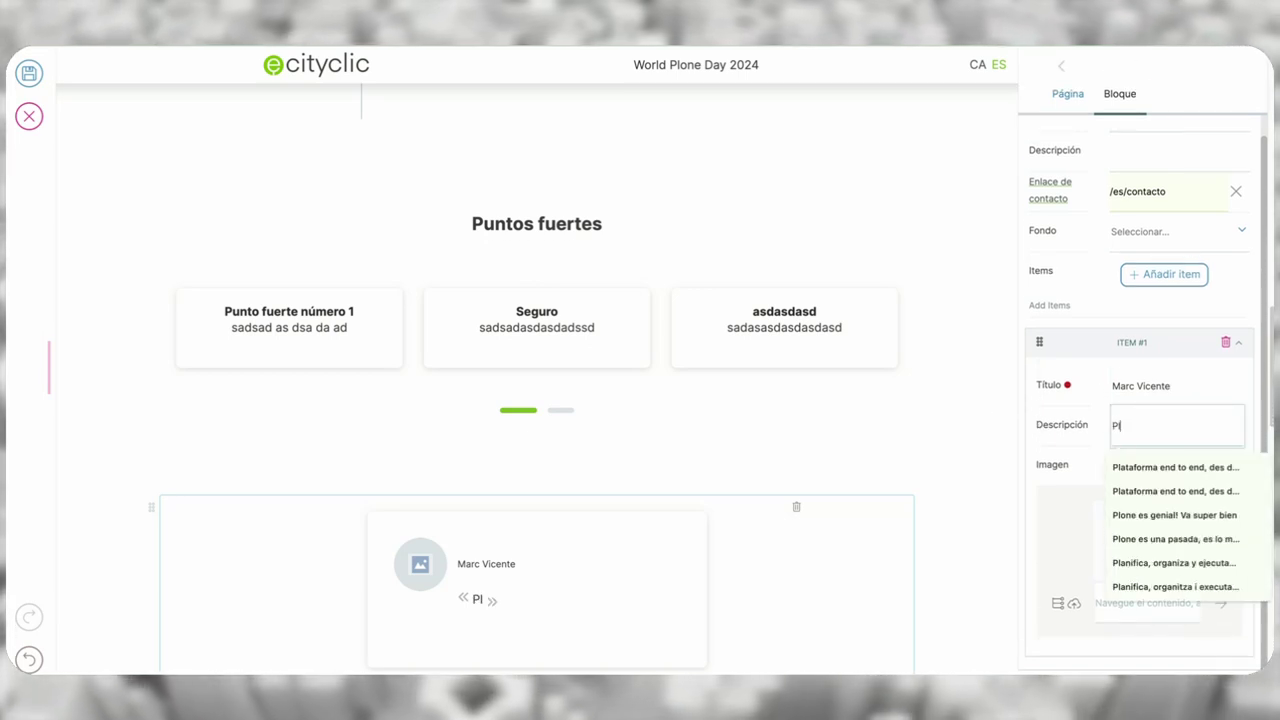
{"action": "type", "text": "one es lo m"}
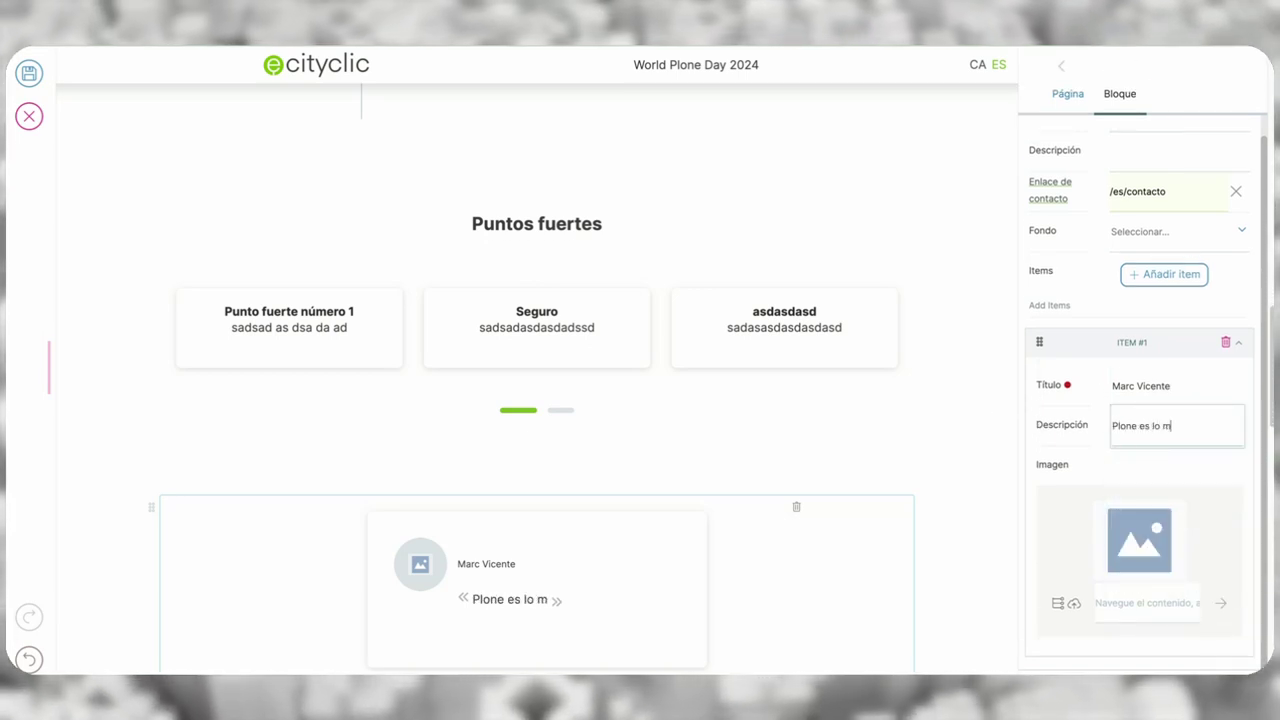
{"action": "type", "text": "ejor!"}
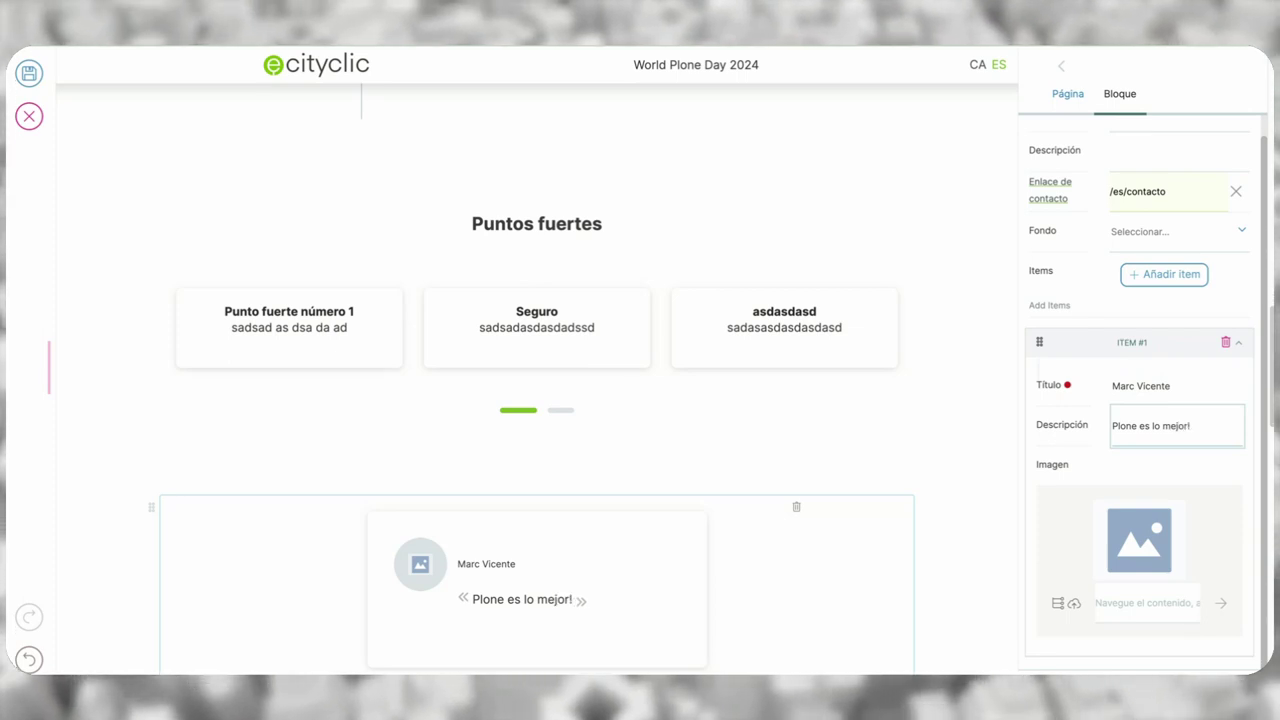
- Upload the MV.jpeg portrait to the first testimonial and add a second item
{"action": "left_click", "coordinate": [1074, 604]}
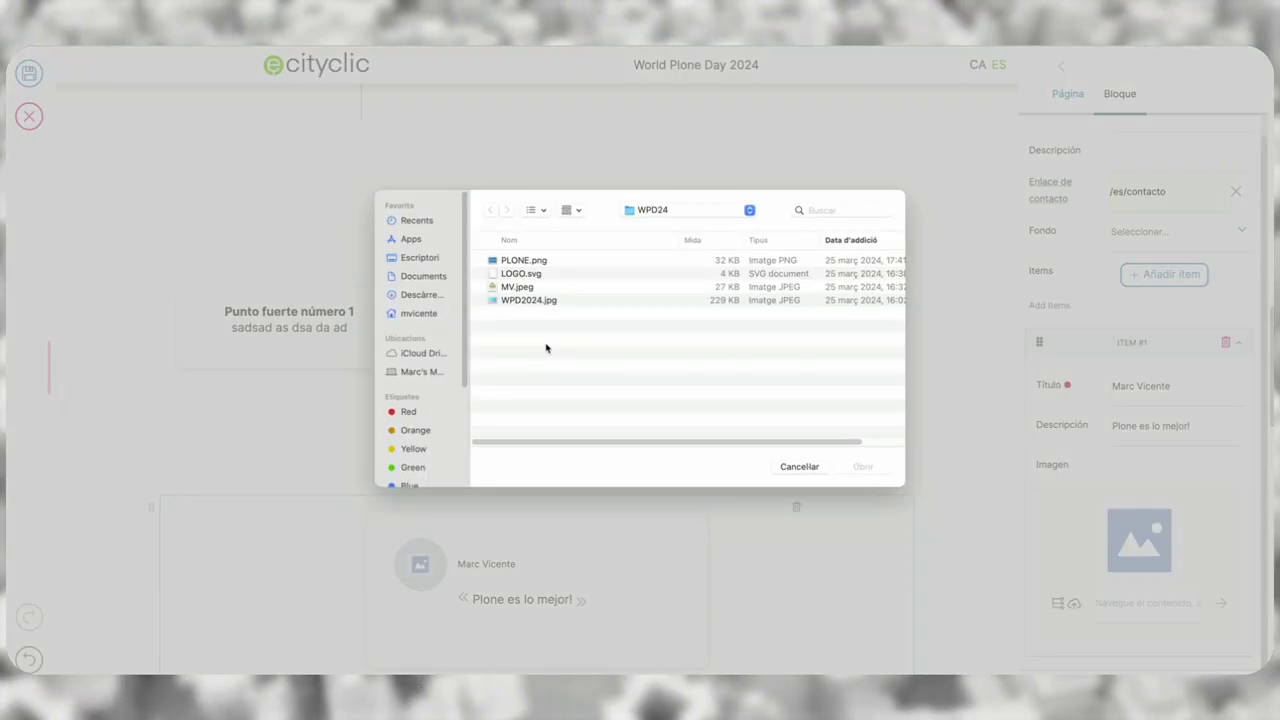
{"action": "left_click", "coordinate": [521, 292]}
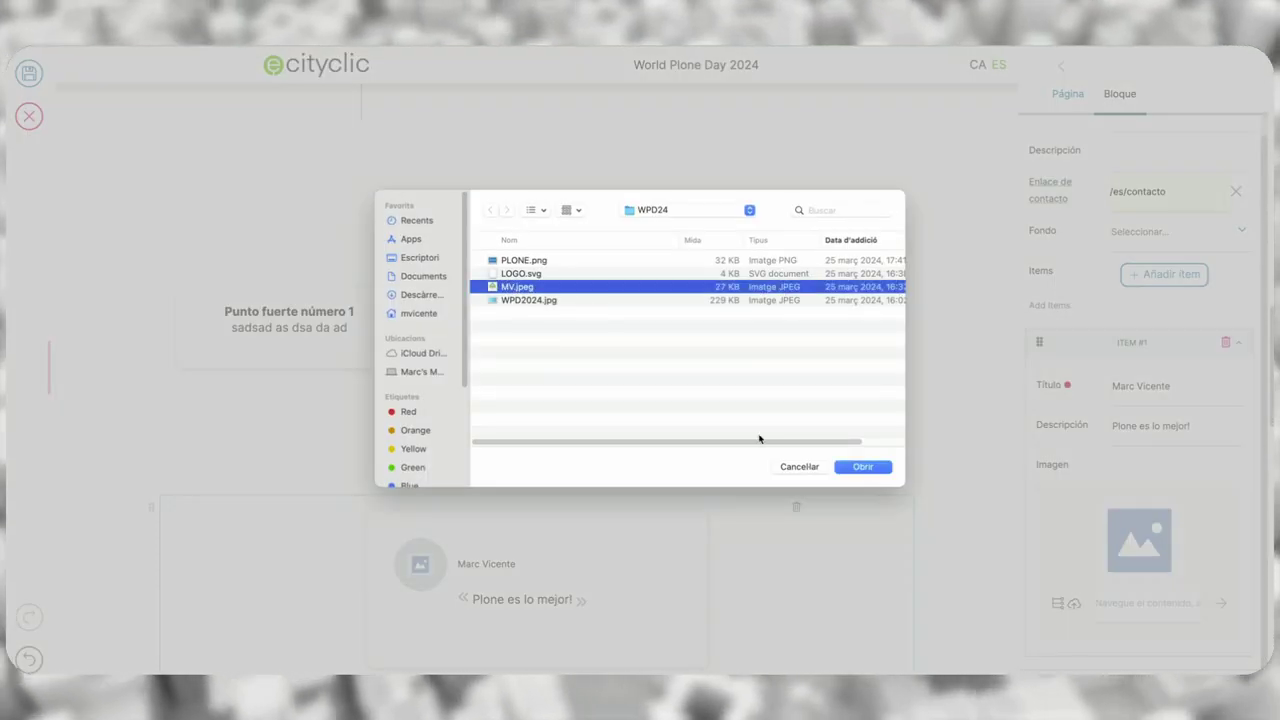
{"action": "left_click", "coordinate": [850, 470]}
{"action": "scroll", "coordinate": [951, 474], "scroll_direction": "down", "scroll_amount": 4}
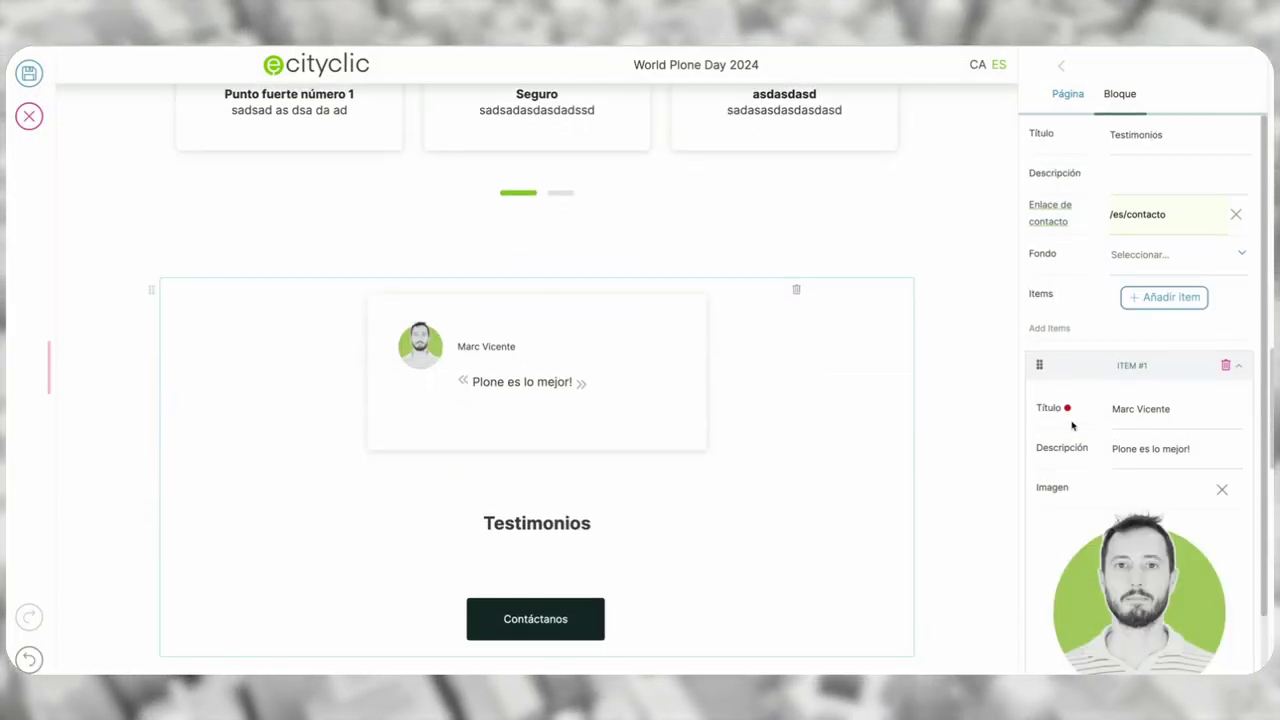
{"action": "left_click", "coordinate": [1160, 298]}
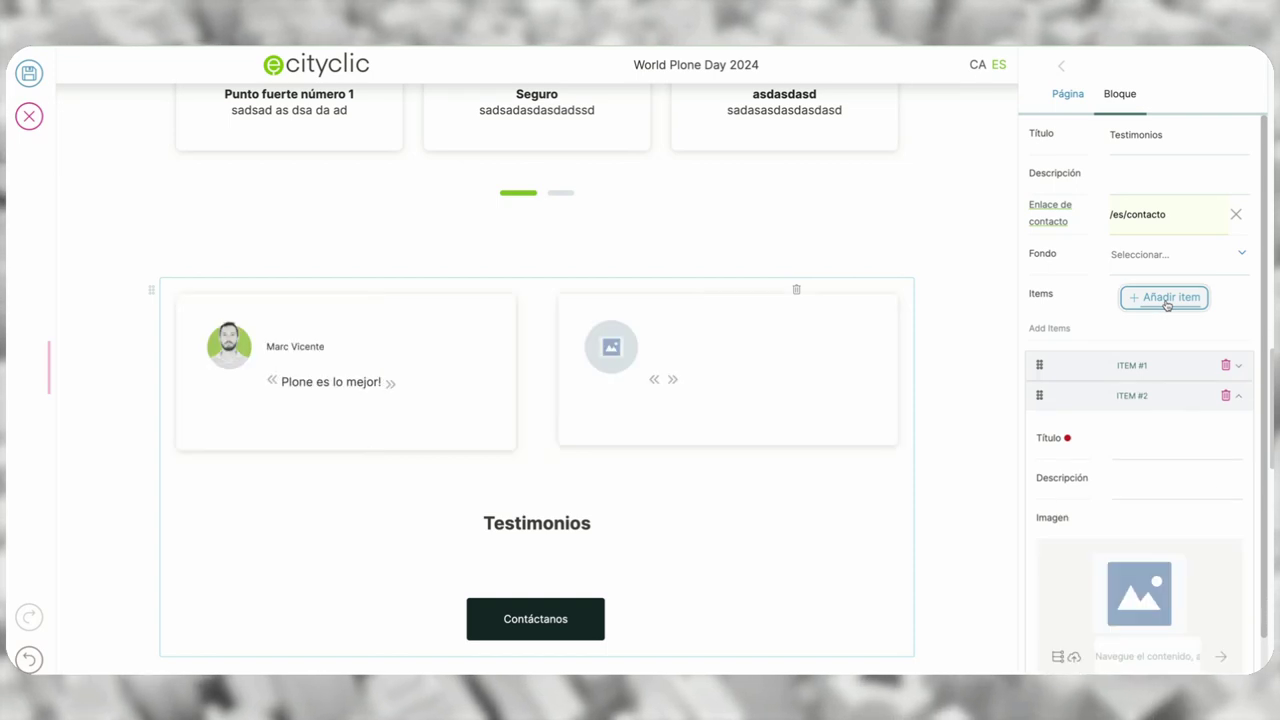
- Give the second testimonial the title 'Product manager' and quote 'sadasdasd asd a ds'
{"action": "left_click", "coordinate": [1155, 437]}
{"action": "type", "text": "MArc"}
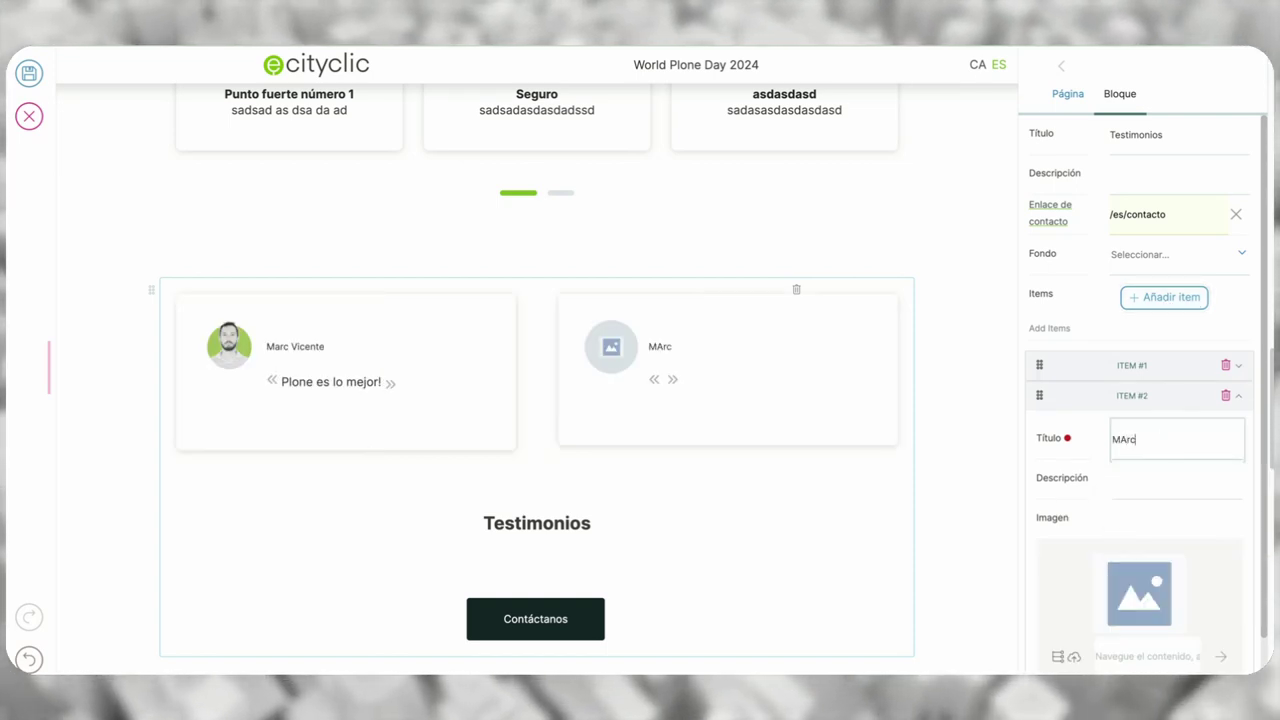
{"action": "key", "text": "BackSpace"}
{"action": "key", "text": "BackSpace"}
{"action": "key", "text": "BackSpace"}
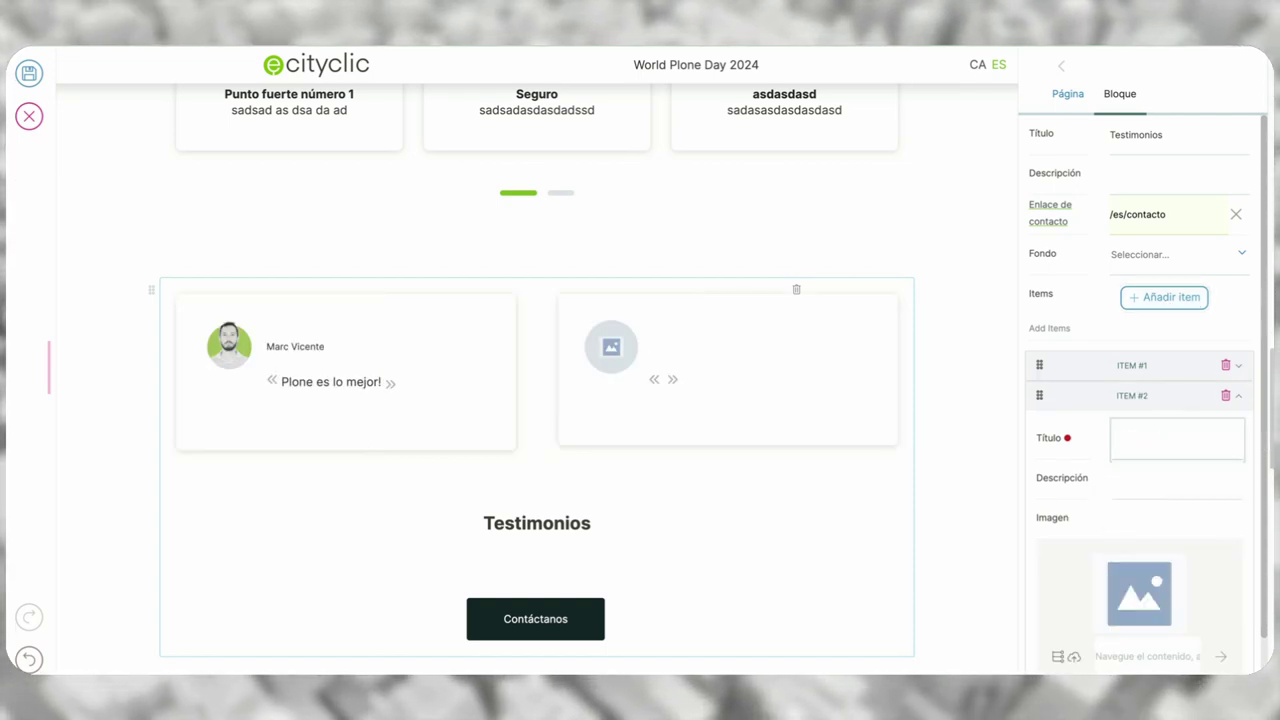
{"action": "type", "text": "Product mana"}
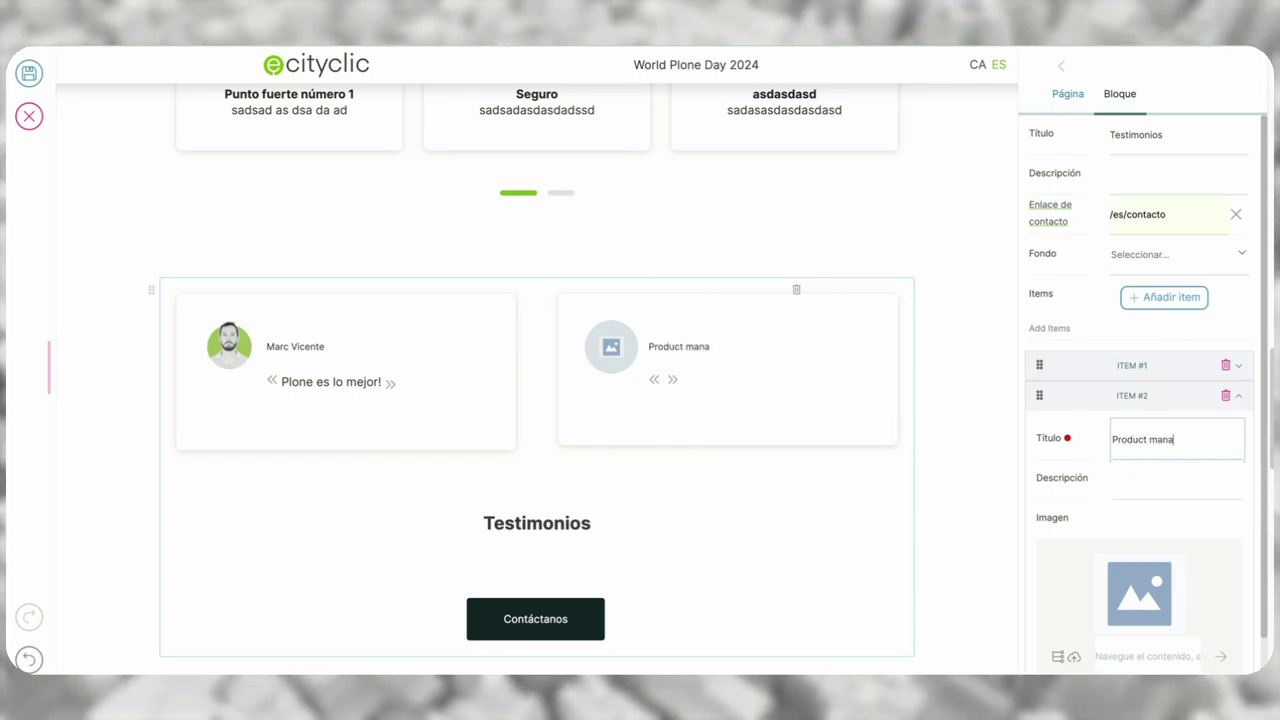
{"action": "type", "text": "ger"}
{"action": "left_click", "coordinate": [1150, 476]}
{"action": "type", "text": "sadasdasd asd a ds"}
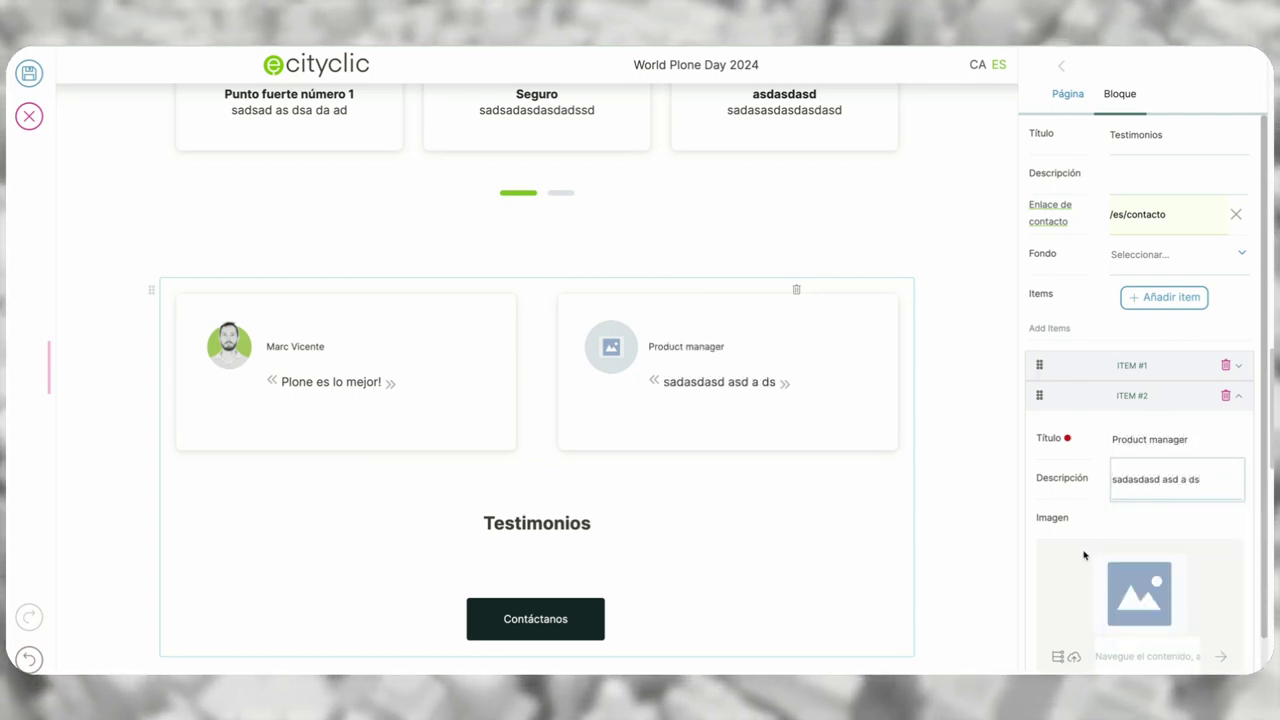
- Upload MV.jpeg as the second testimonial's portrait photo
{"action": "scroll", "coordinate": [1086, 549], "scroll_direction": "down", "scroll_amount": 1}
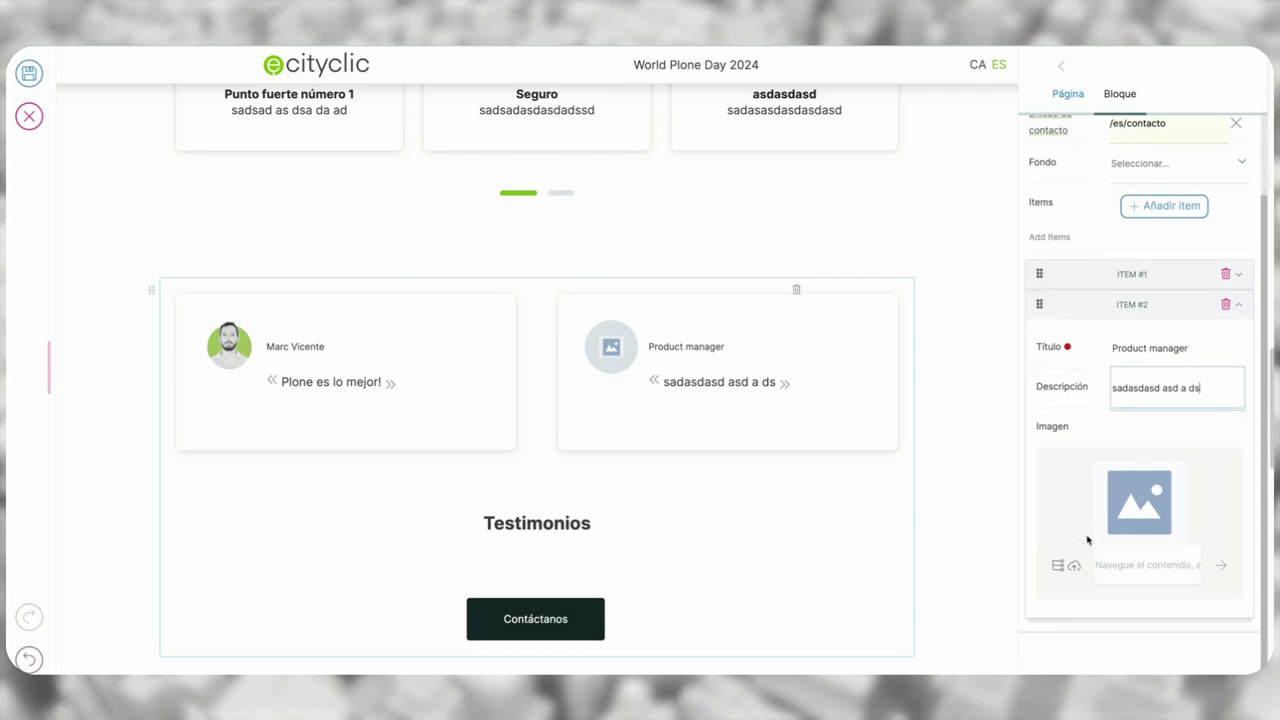
{"action": "left_click", "coordinate": [1073, 568]}
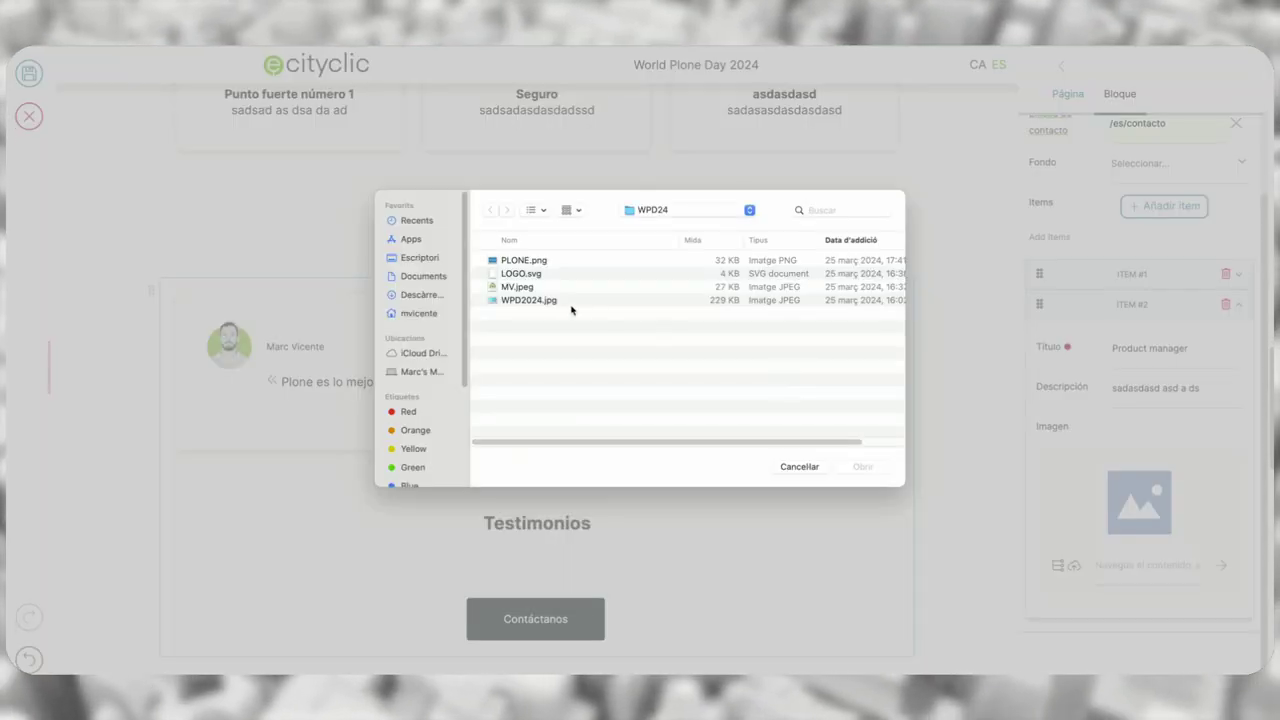
{"action": "left_click", "coordinate": [494, 292]}
{"action": "left_click", "coordinate": [862, 466]}
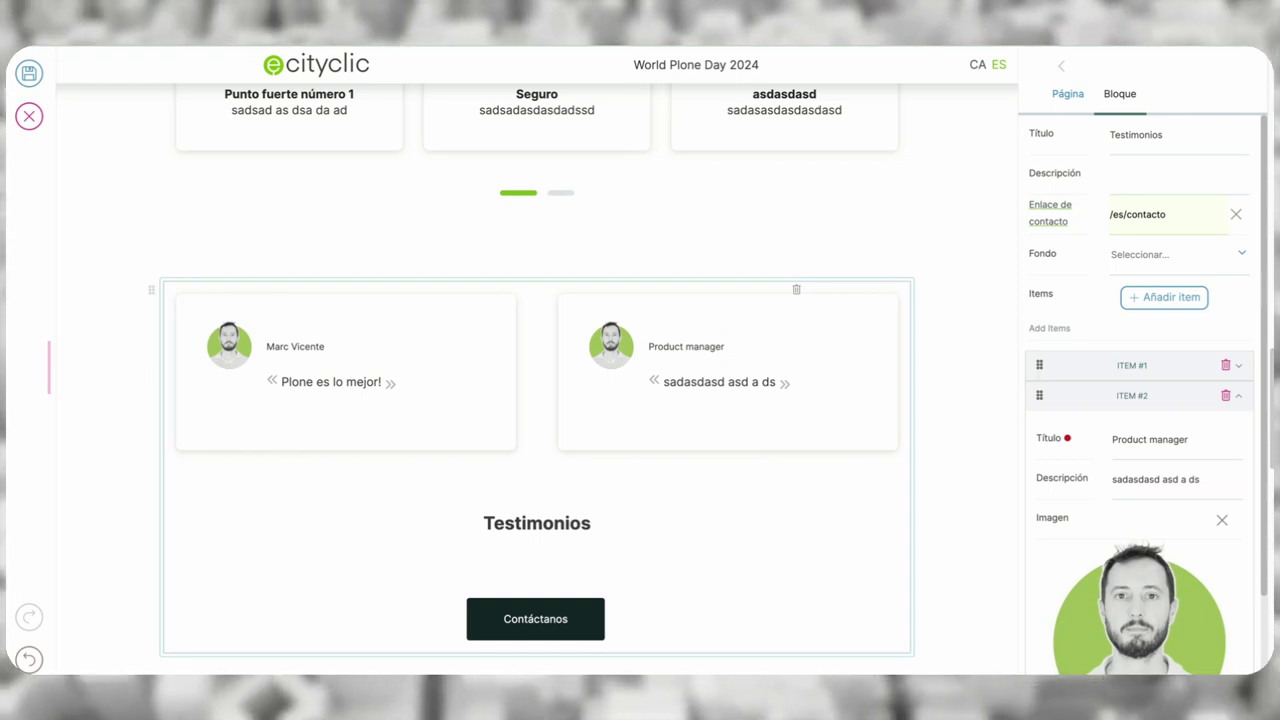
{"action": "scroll", "coordinate": [842, 640], "scroll_direction": "down", "scroll_amount": 1}
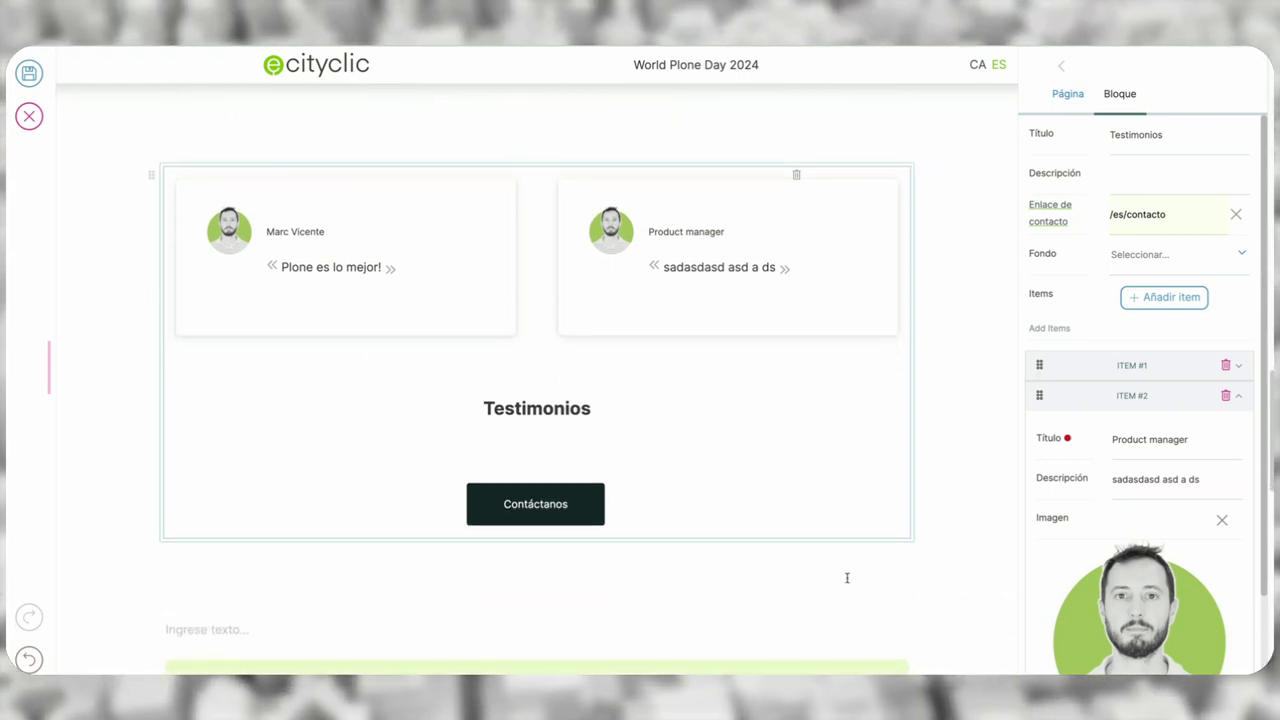
- Insert an ECITYCLIC TimeLine block below Testimonios and type 'Historia' as its title
{"action": "left_click", "coordinate": [292, 630]}
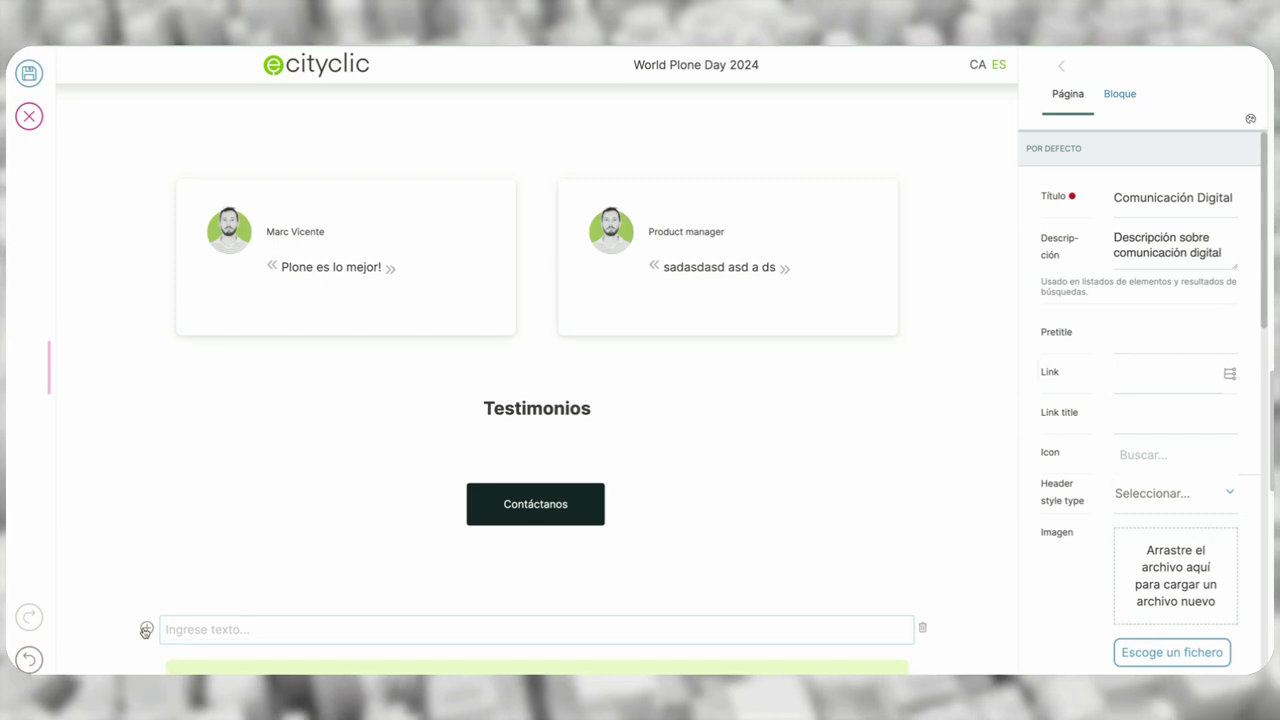
{"action": "left_click", "coordinate": [148, 628]}
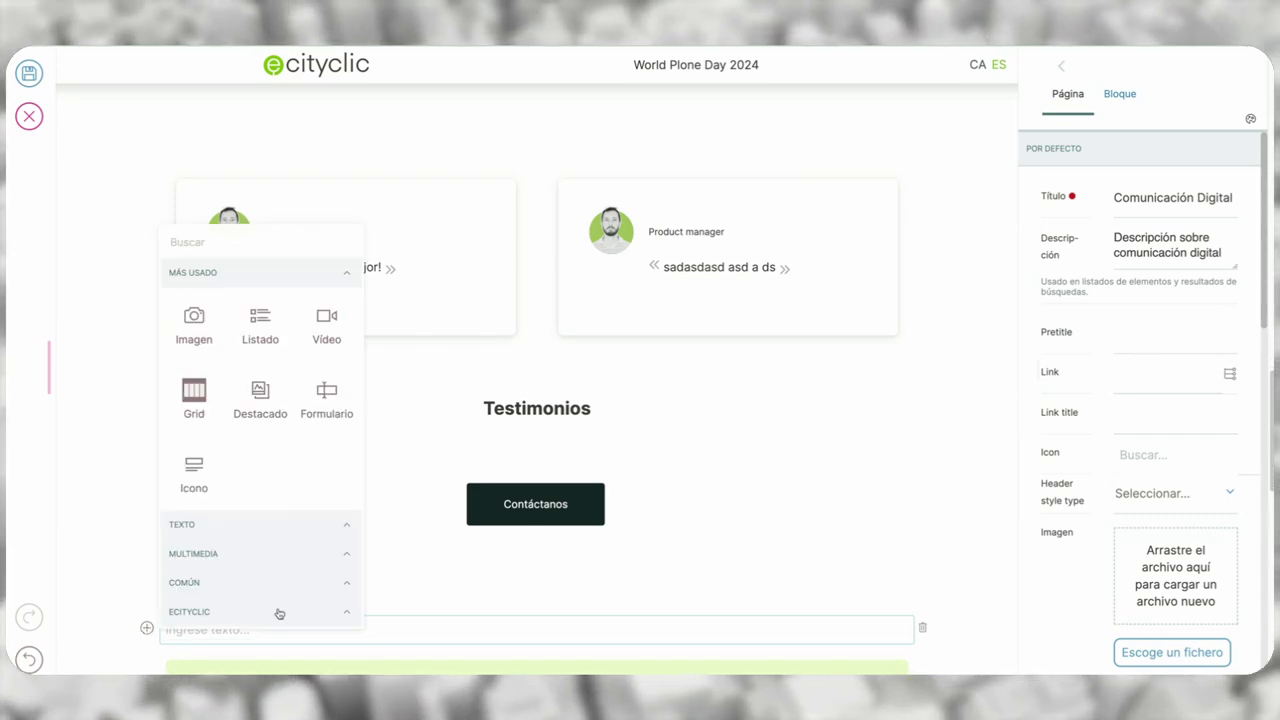
{"action": "left_click", "coordinate": [279, 612]}
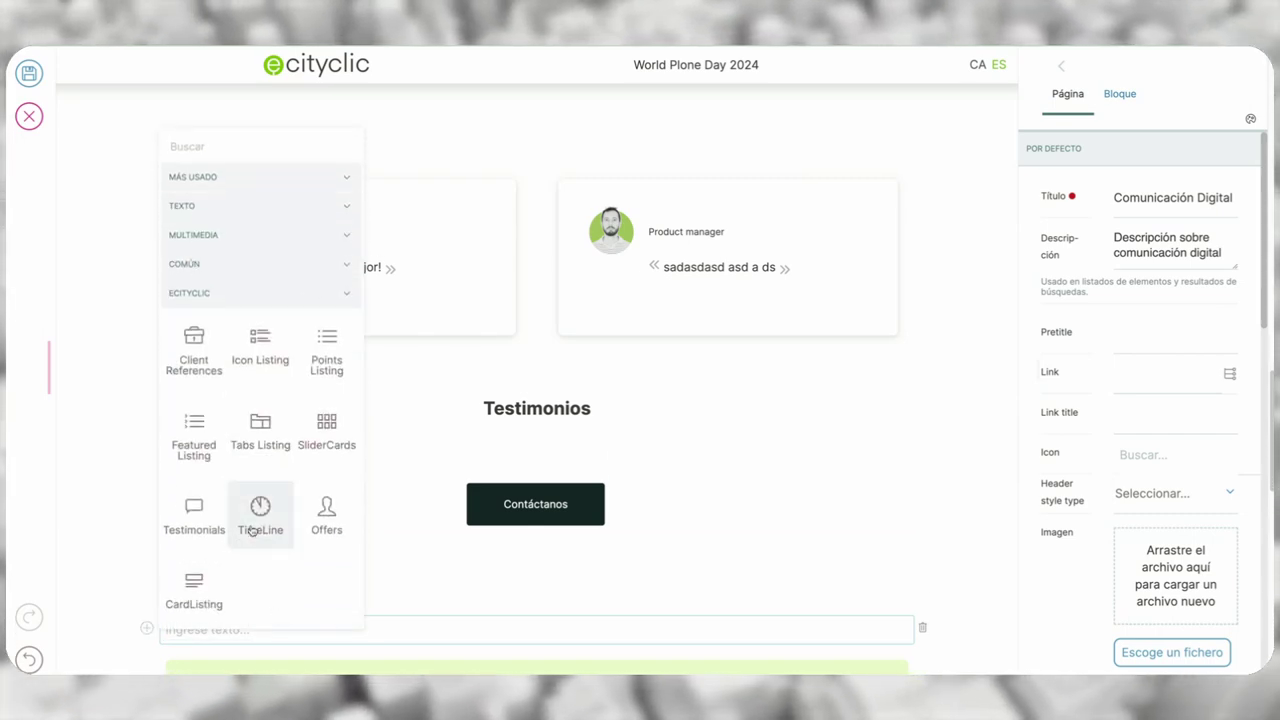
{"action": "left_click", "coordinate": [255, 515]}
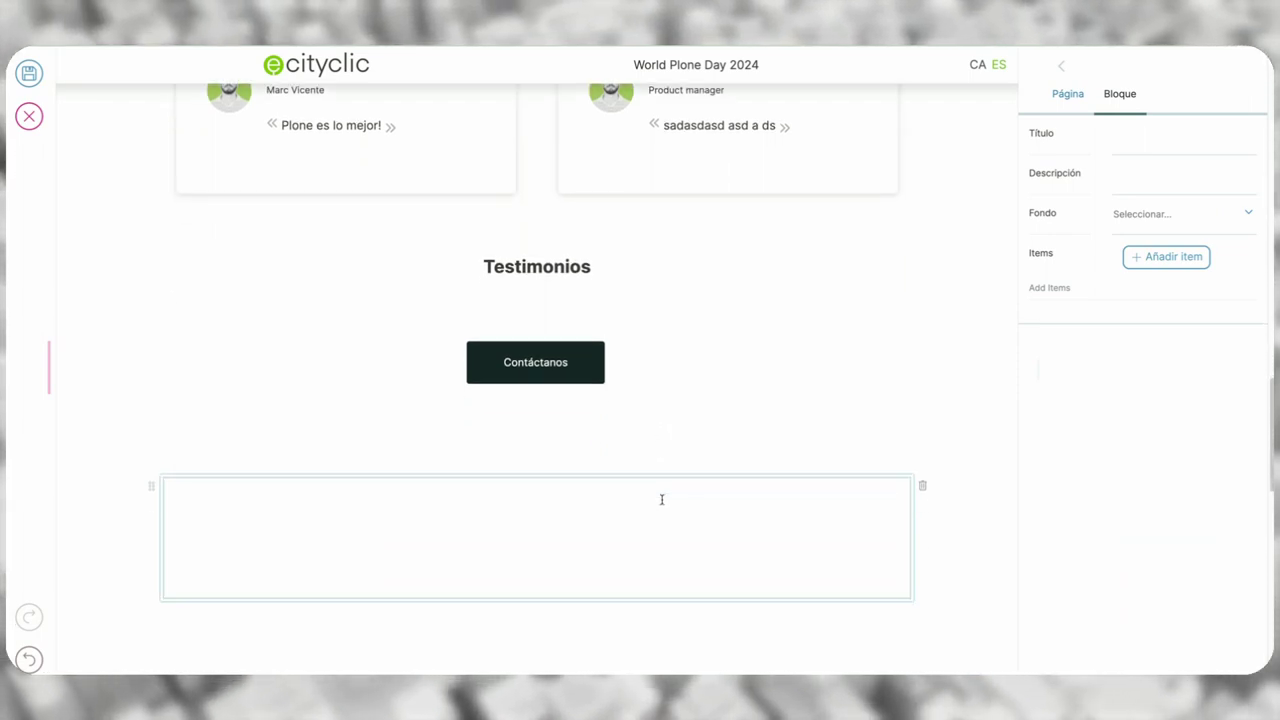
{"action": "left_click", "coordinate": [1147, 146]}
{"action": "type", "text": "His"}
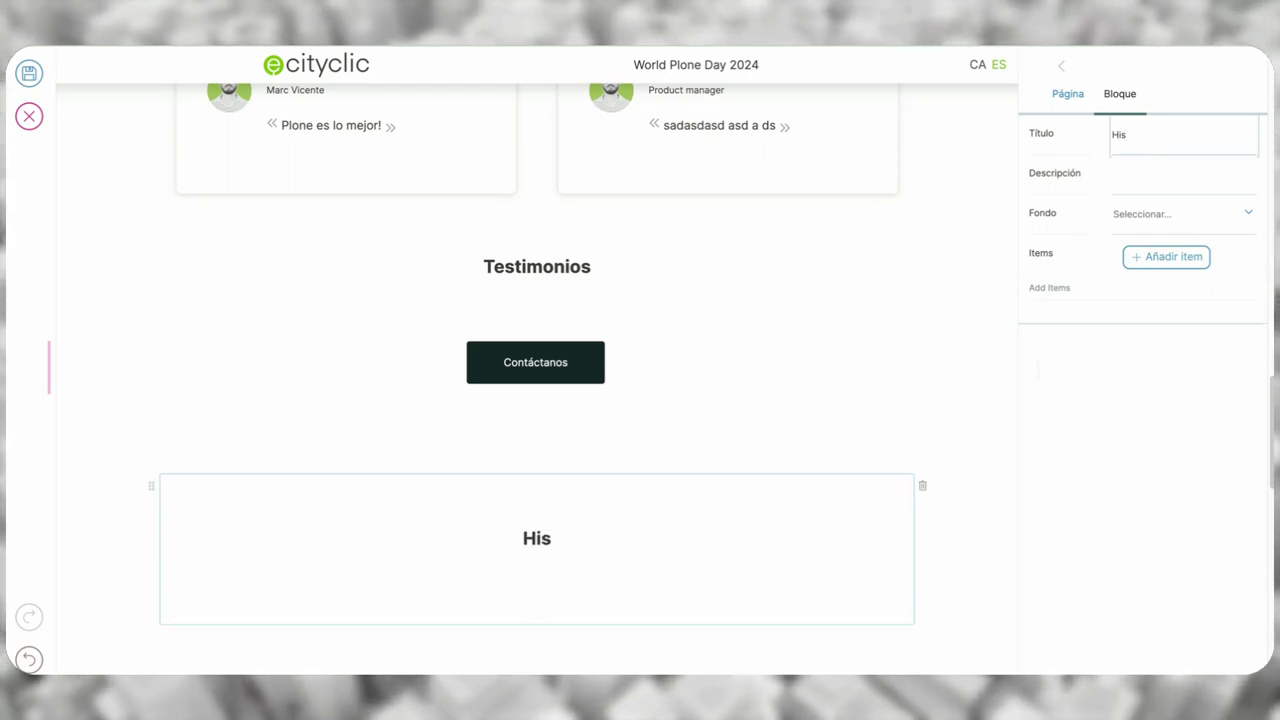
{"action": "type", "text": "toria"}
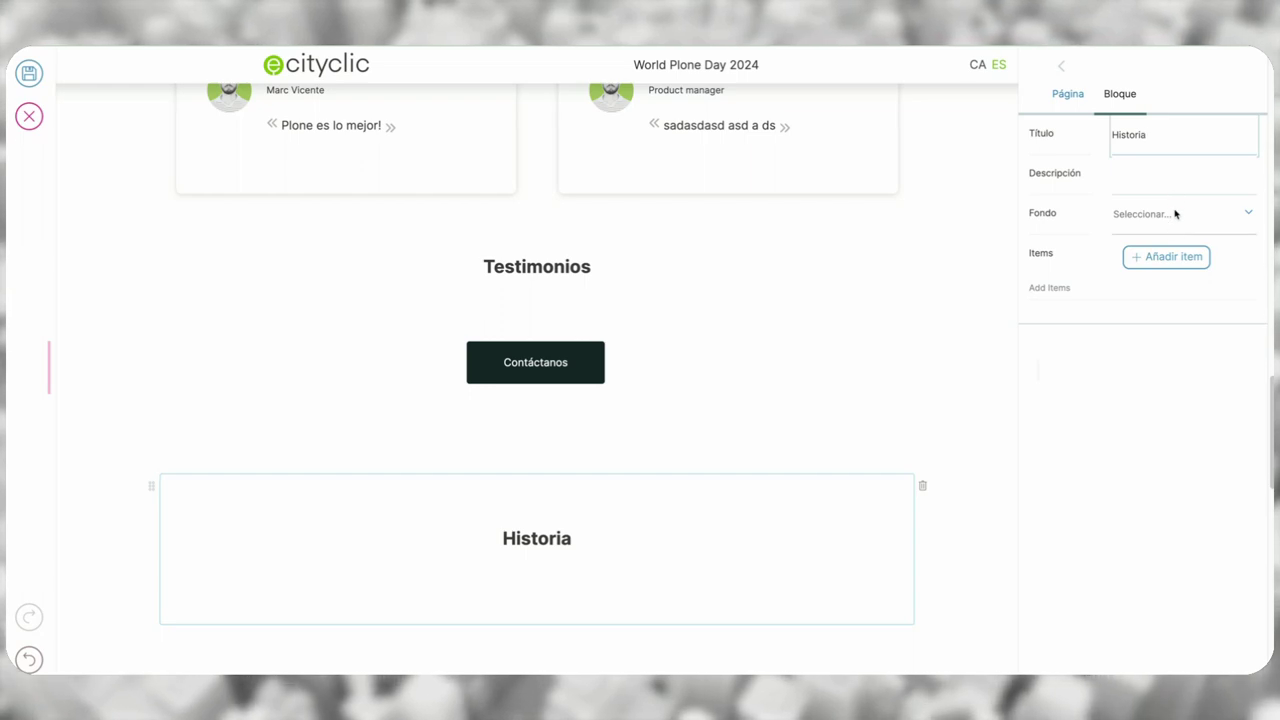
- Add timeline steps 'Creación' and 'Desarrollo', each with a placeholder description
{"action": "left_click", "coordinate": [1166, 258]}
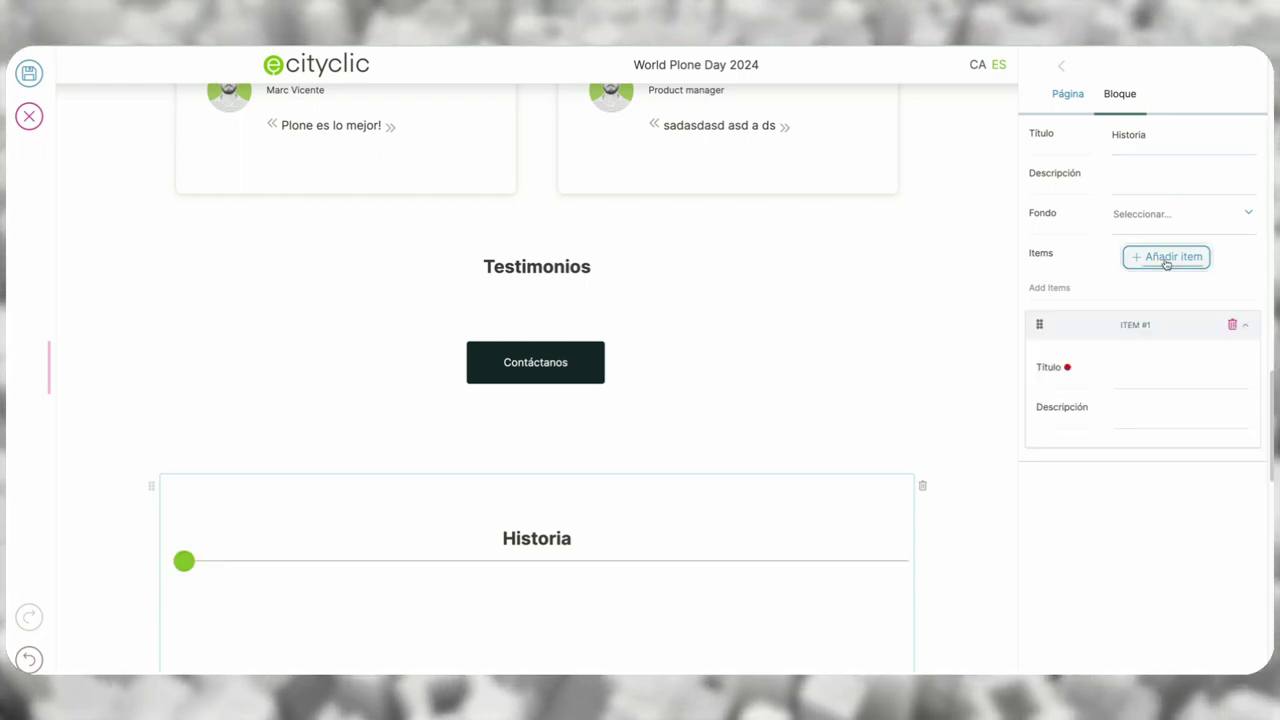
{"action": "left_click", "coordinate": [1141, 366]}
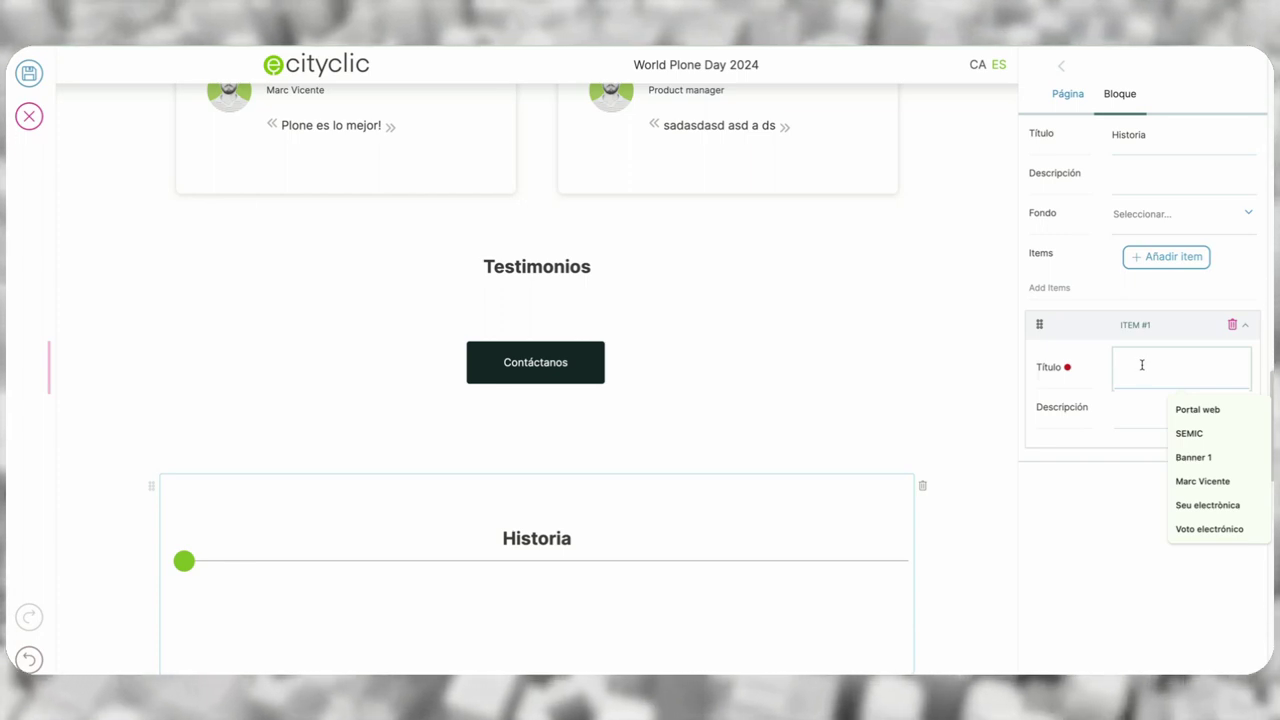
{"action": "type", "text": "Creación"}
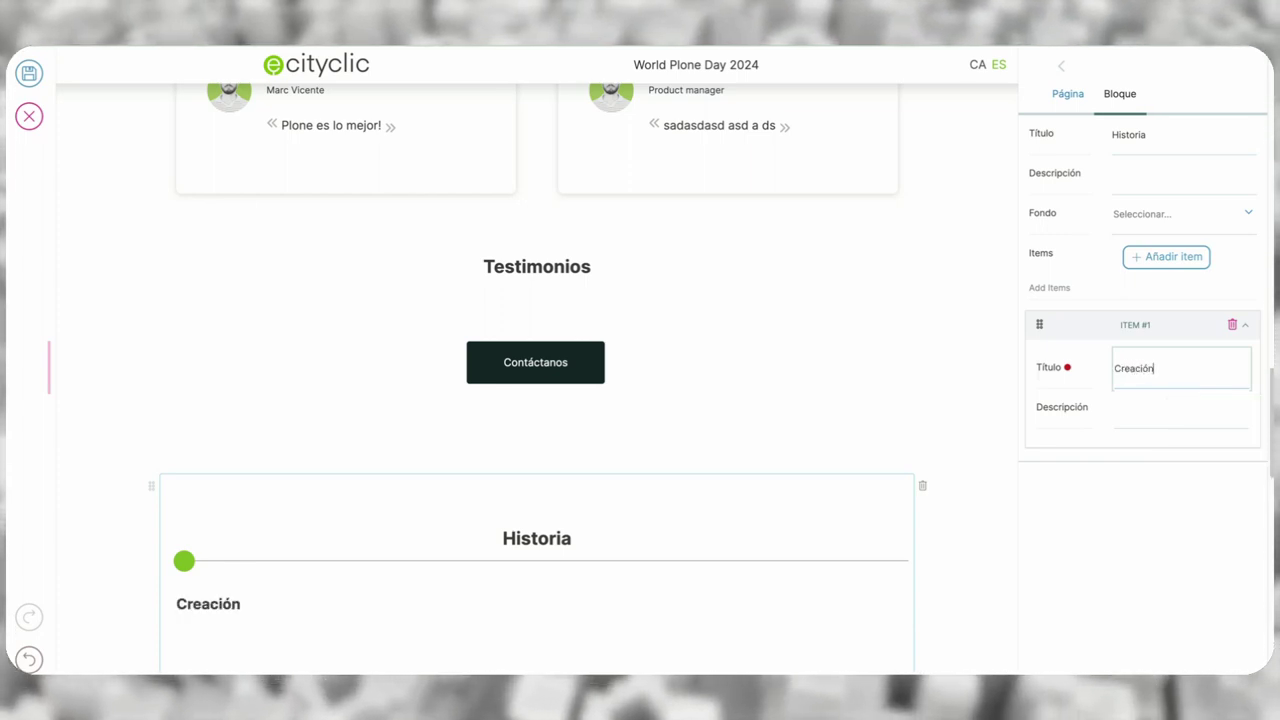
{"action": "left_click", "coordinate": [1144, 410]}
{"action": "type", "text": "asdsadasd"}
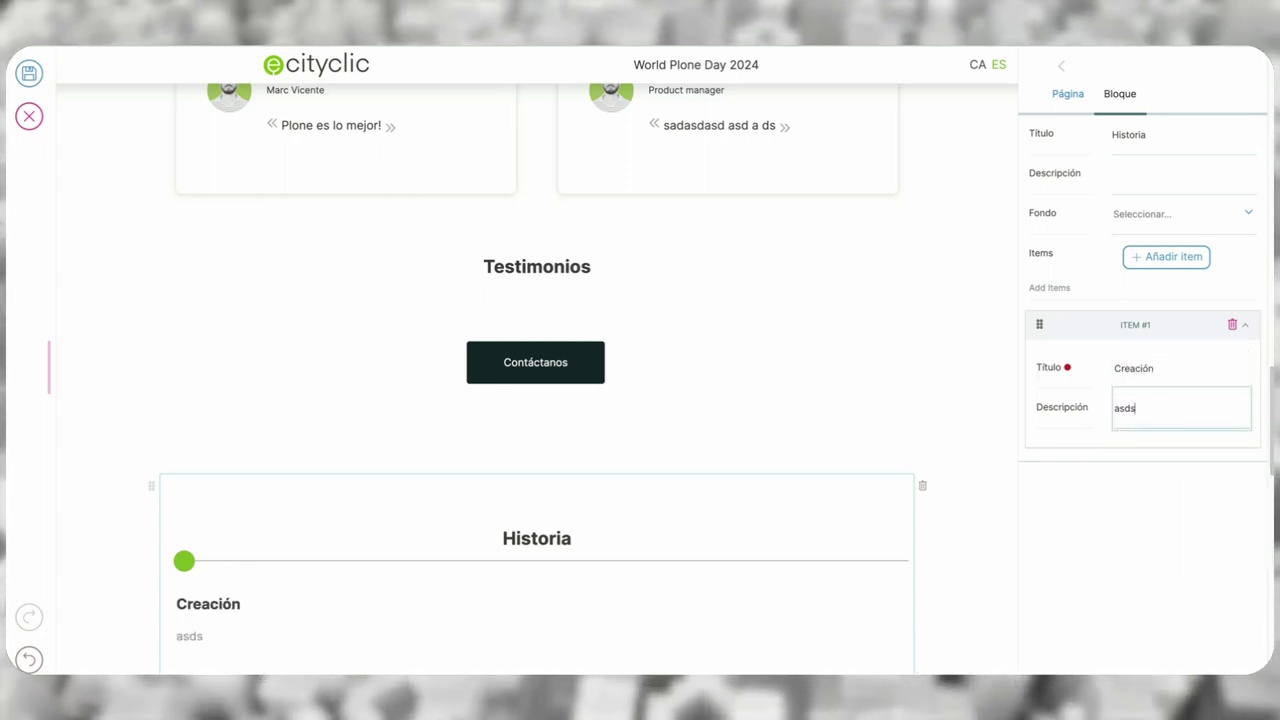
{"action": "left_click", "coordinate": [1179, 264]}
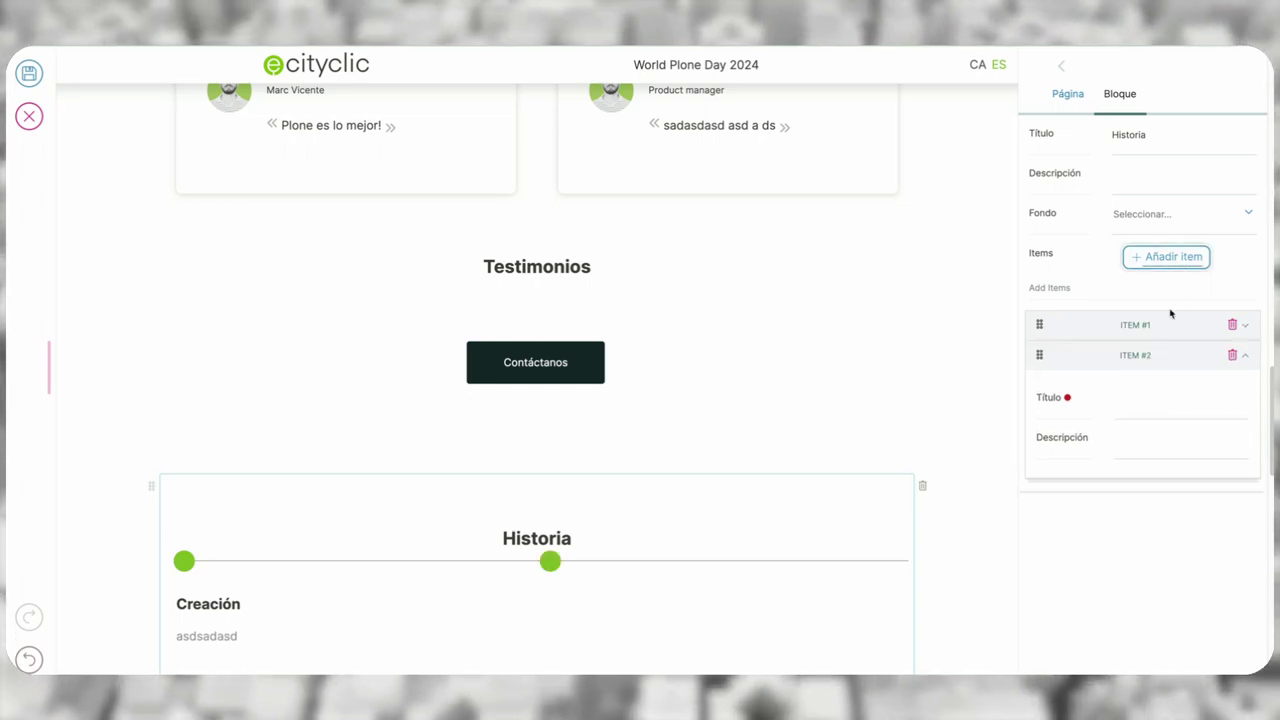
{"action": "left_click", "coordinate": [1161, 398]}
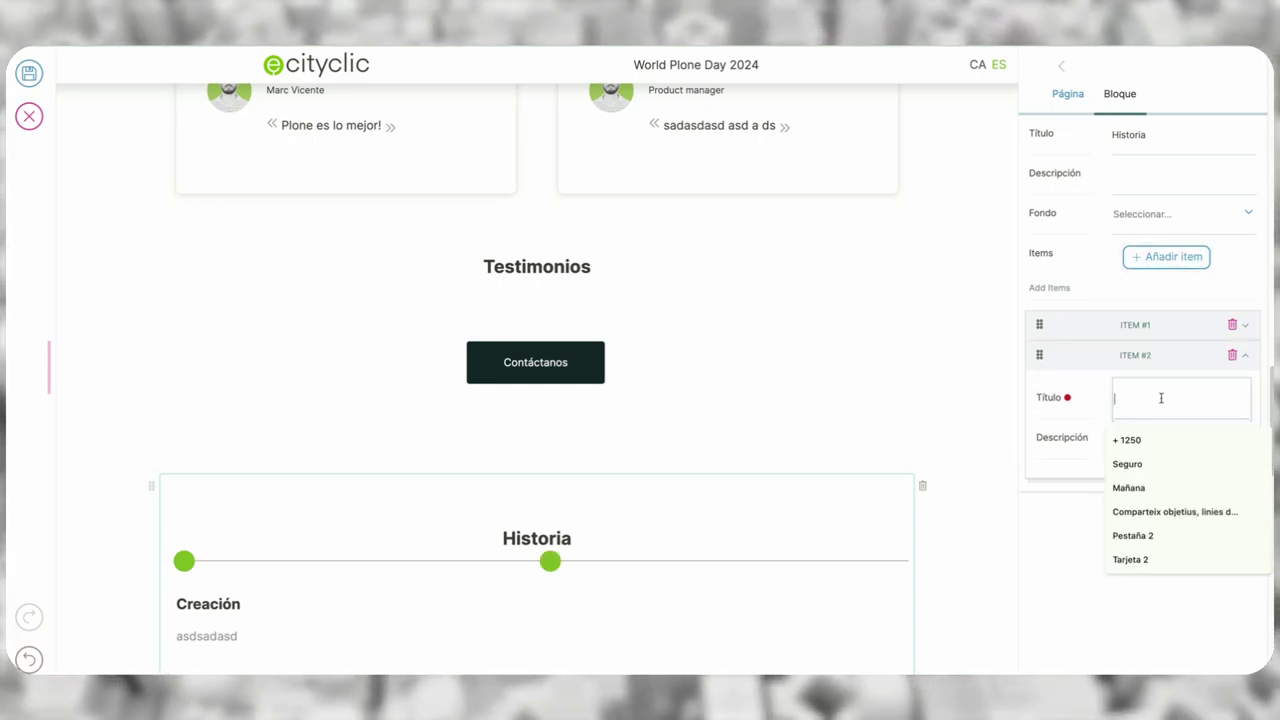
{"action": "type", "text": "De"}
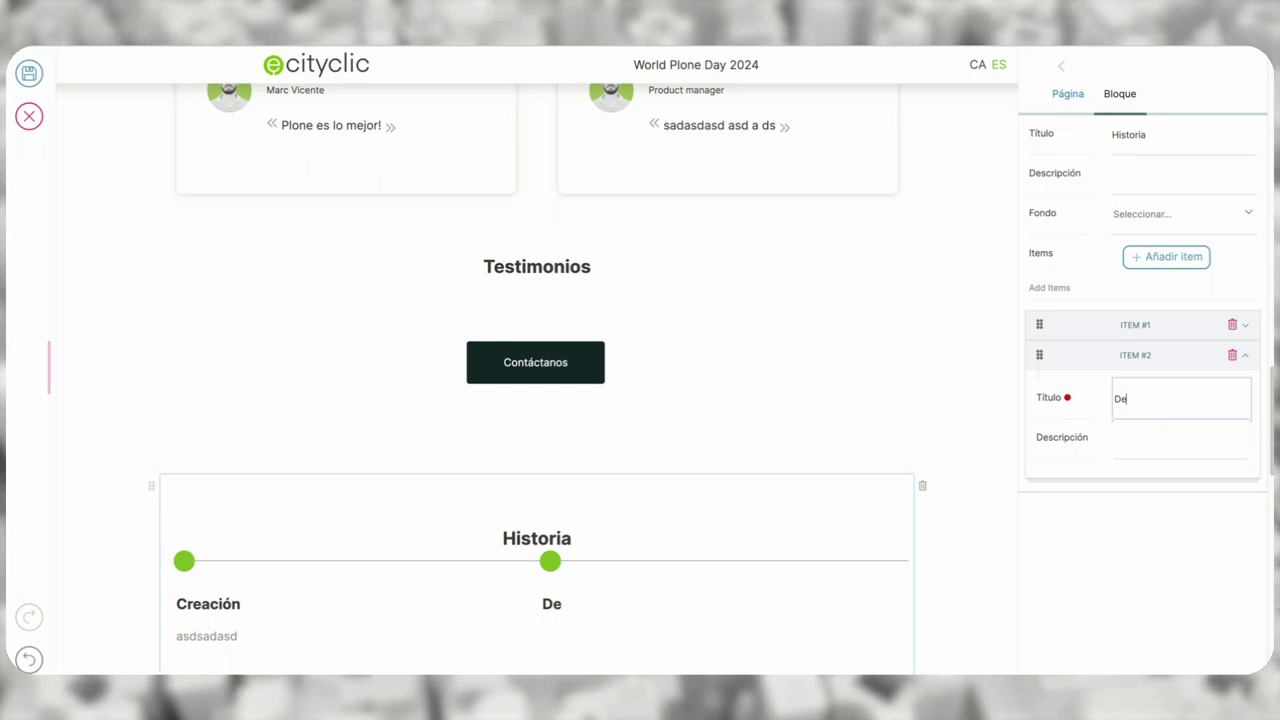
{"action": "type", "text": "sarrollo"}
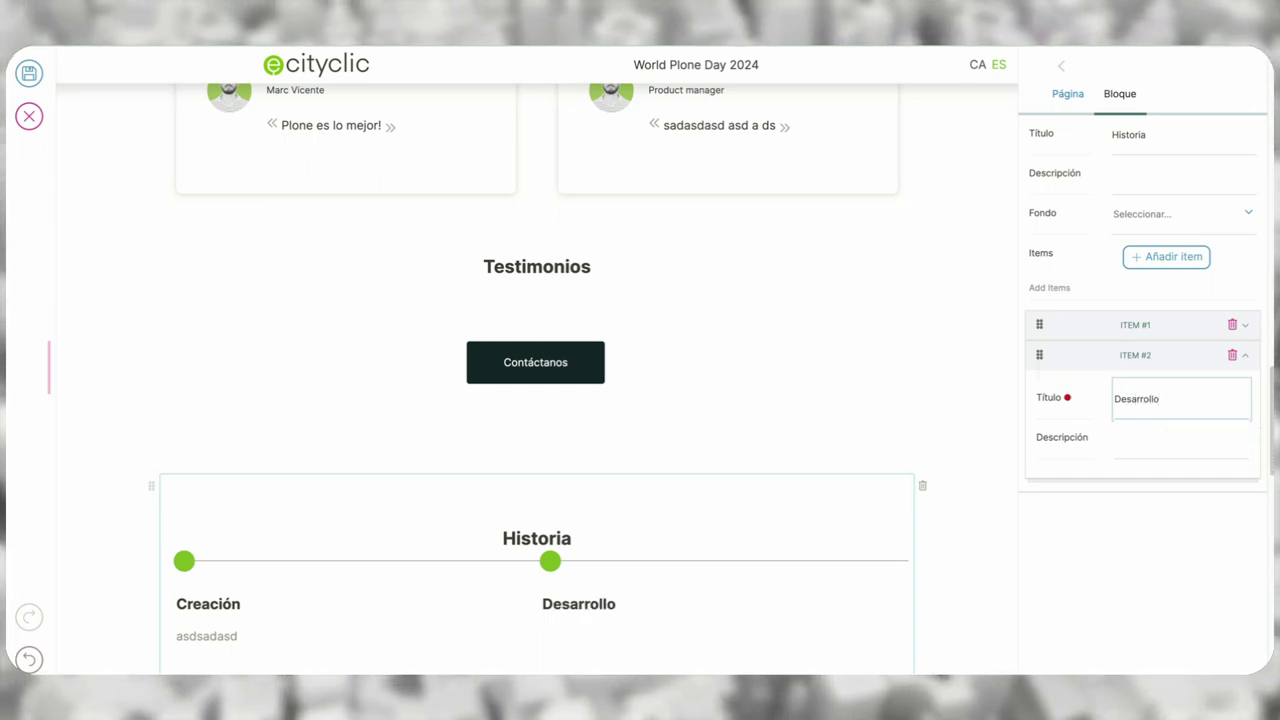
{"action": "left_click", "coordinate": [1180, 438]}
{"action": "type", "text": "asdasdasdasdasd"}
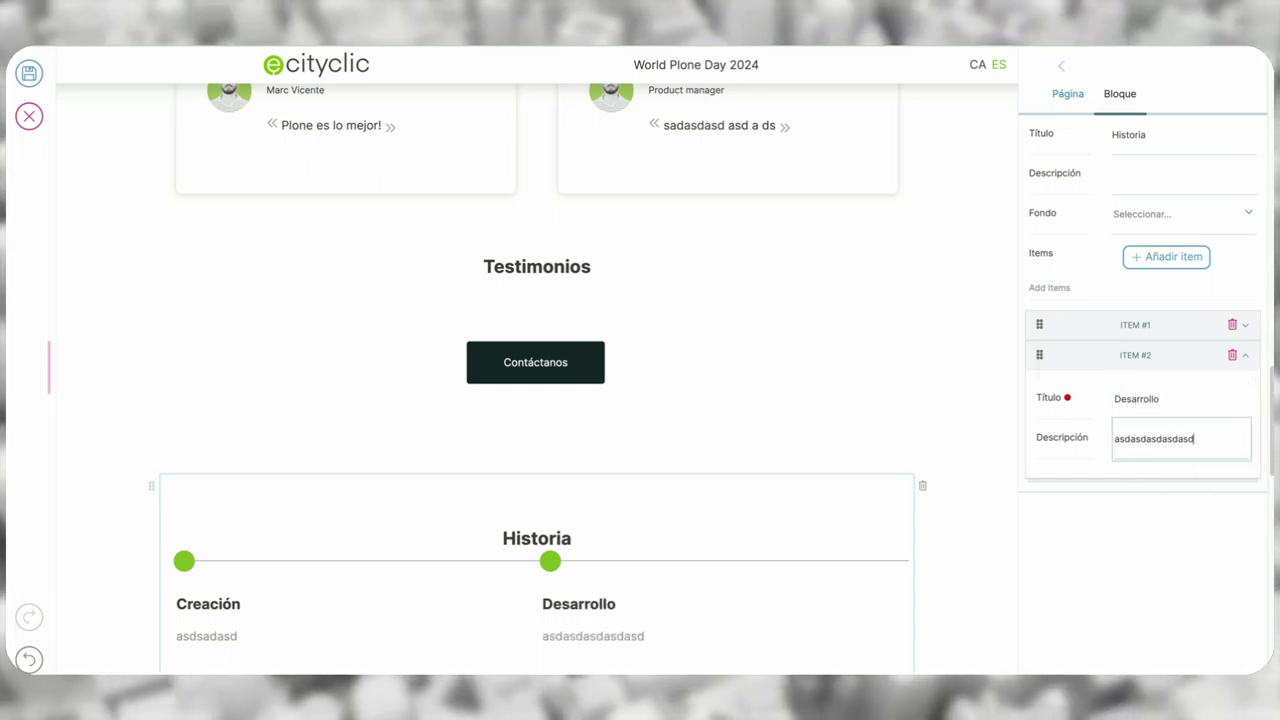
- Set the timeline background to Background 1 and add a third step, 'Publicación', with placeholder text
{"action": "left_click", "coordinate": [1224, 217]}
{"action": "left_click", "coordinate": [1180, 256]}
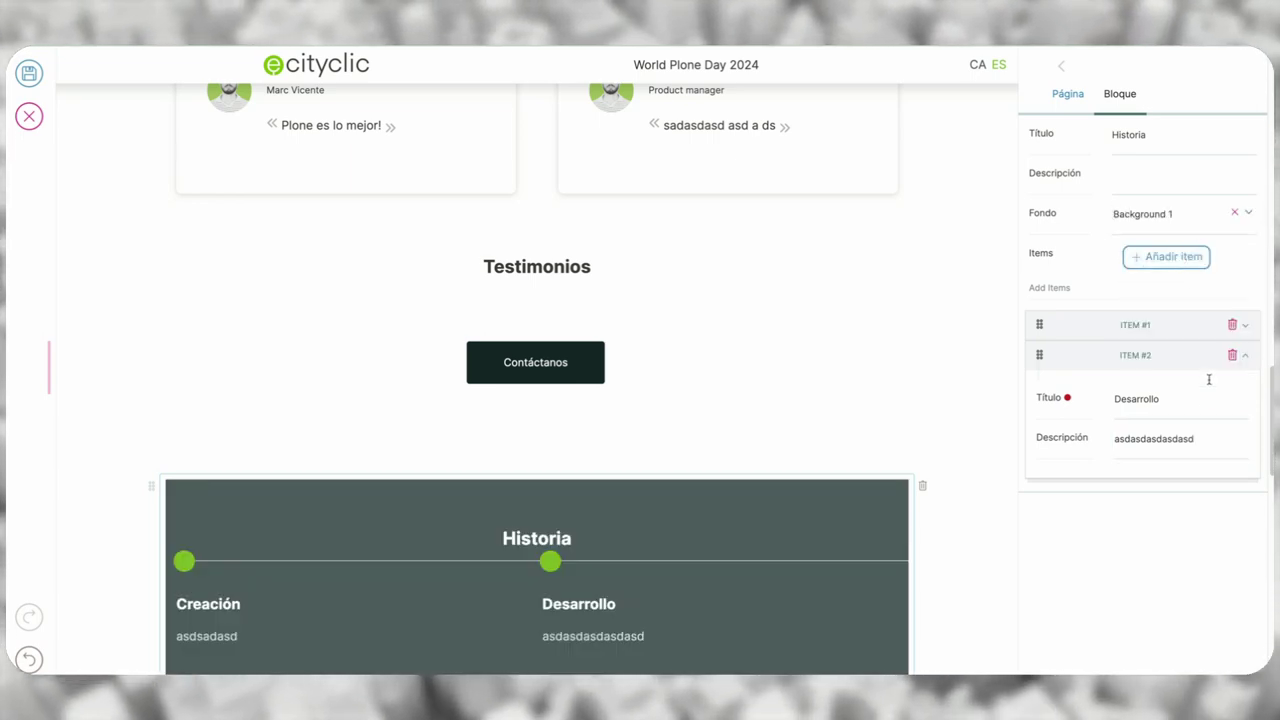
{"action": "left_click", "coordinate": [1168, 257]}
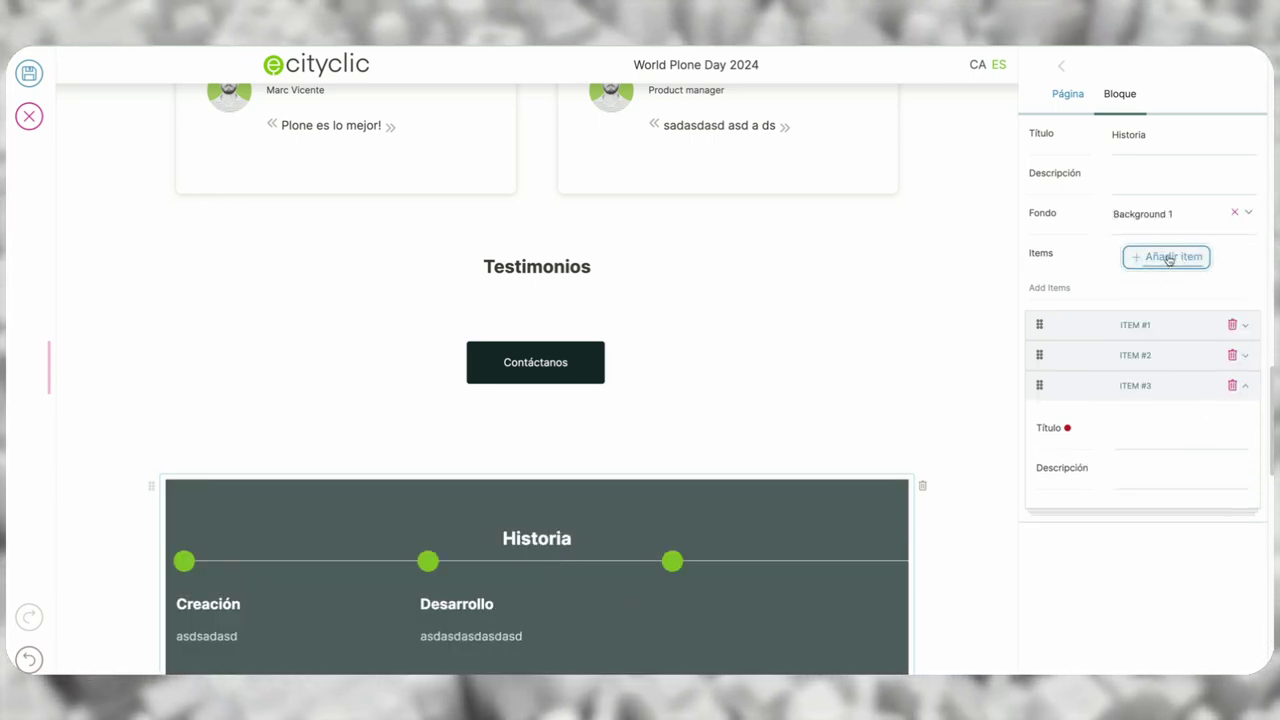
{"action": "left_click", "coordinate": [1173, 440]}
{"action": "type", "text": "P"}
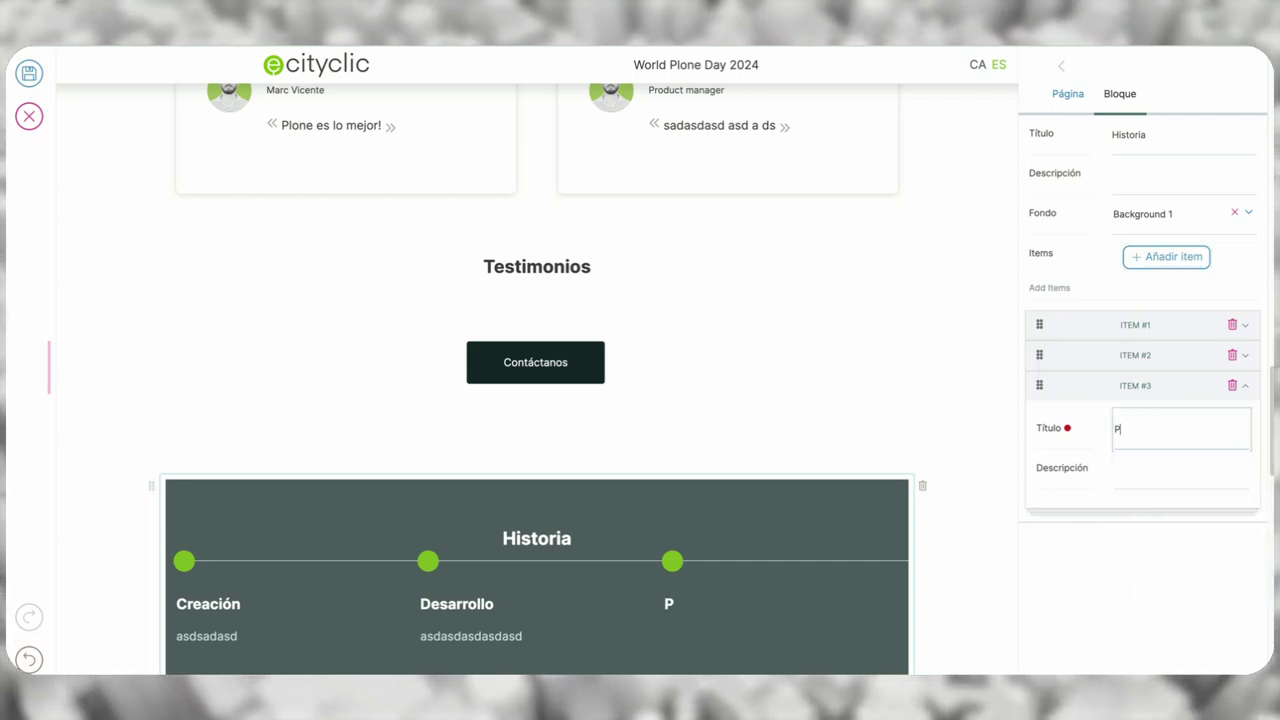
{"action": "type", "text": "ublicación"}
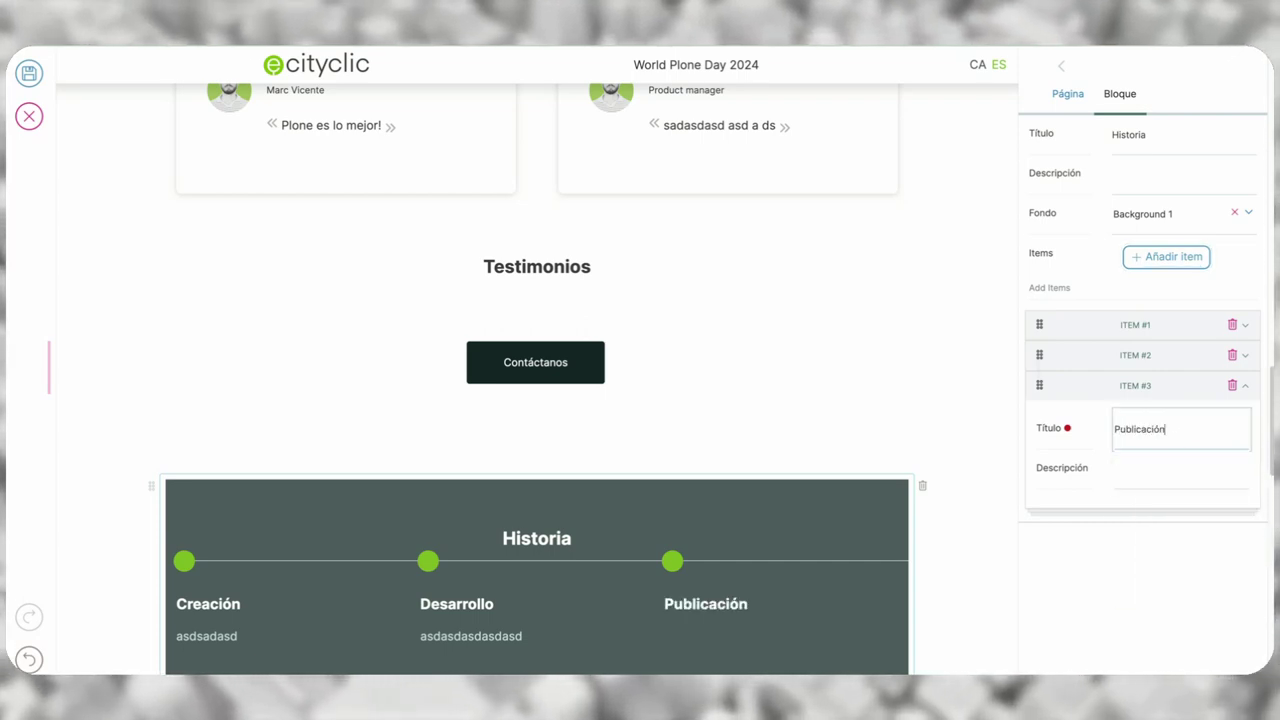
{"action": "left_click", "coordinate": [1166, 478]}
{"action": "type", "text": "sadasdasdasasdasd"}
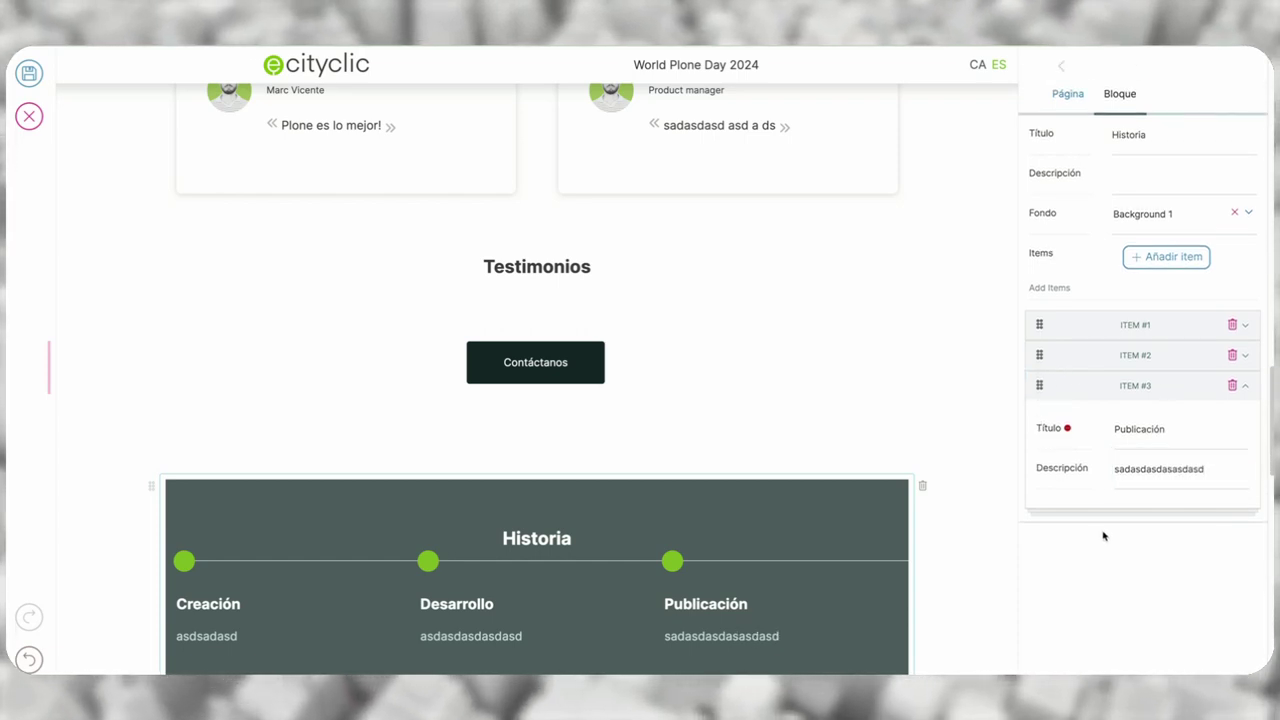
{"action": "scroll", "coordinate": [497, 420], "scroll_direction": "down", "scroll_amount": 1}
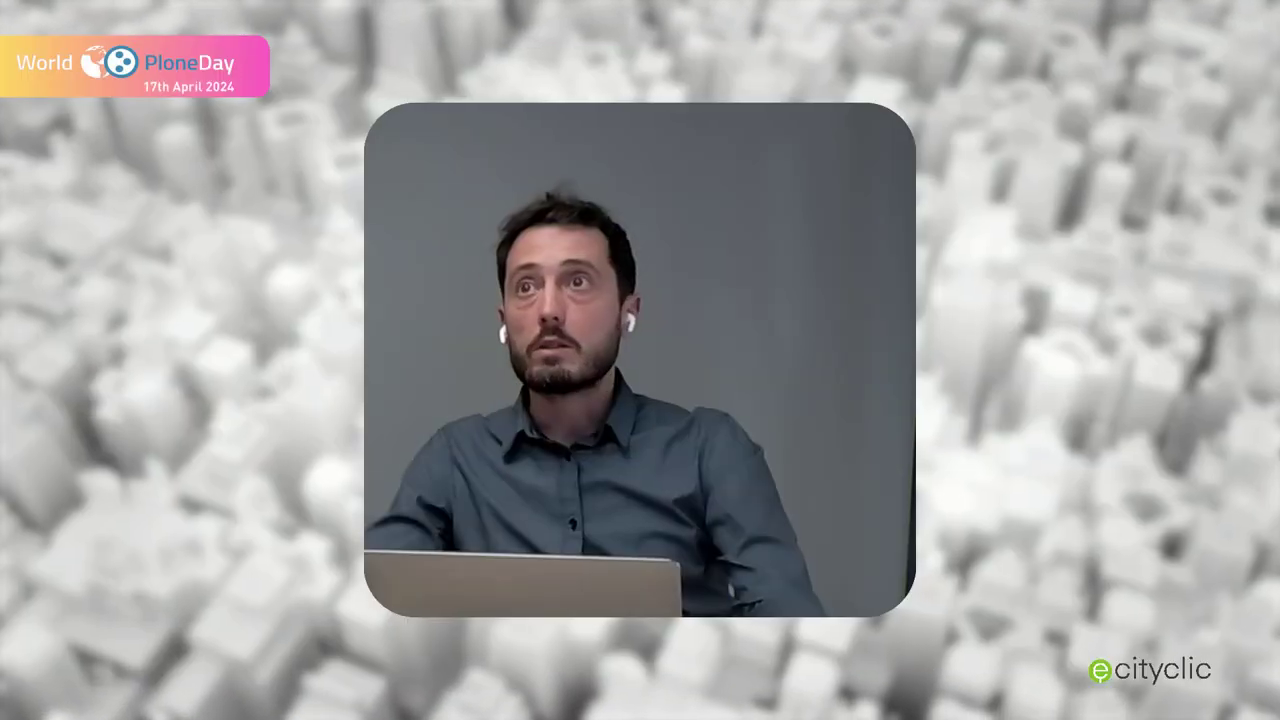